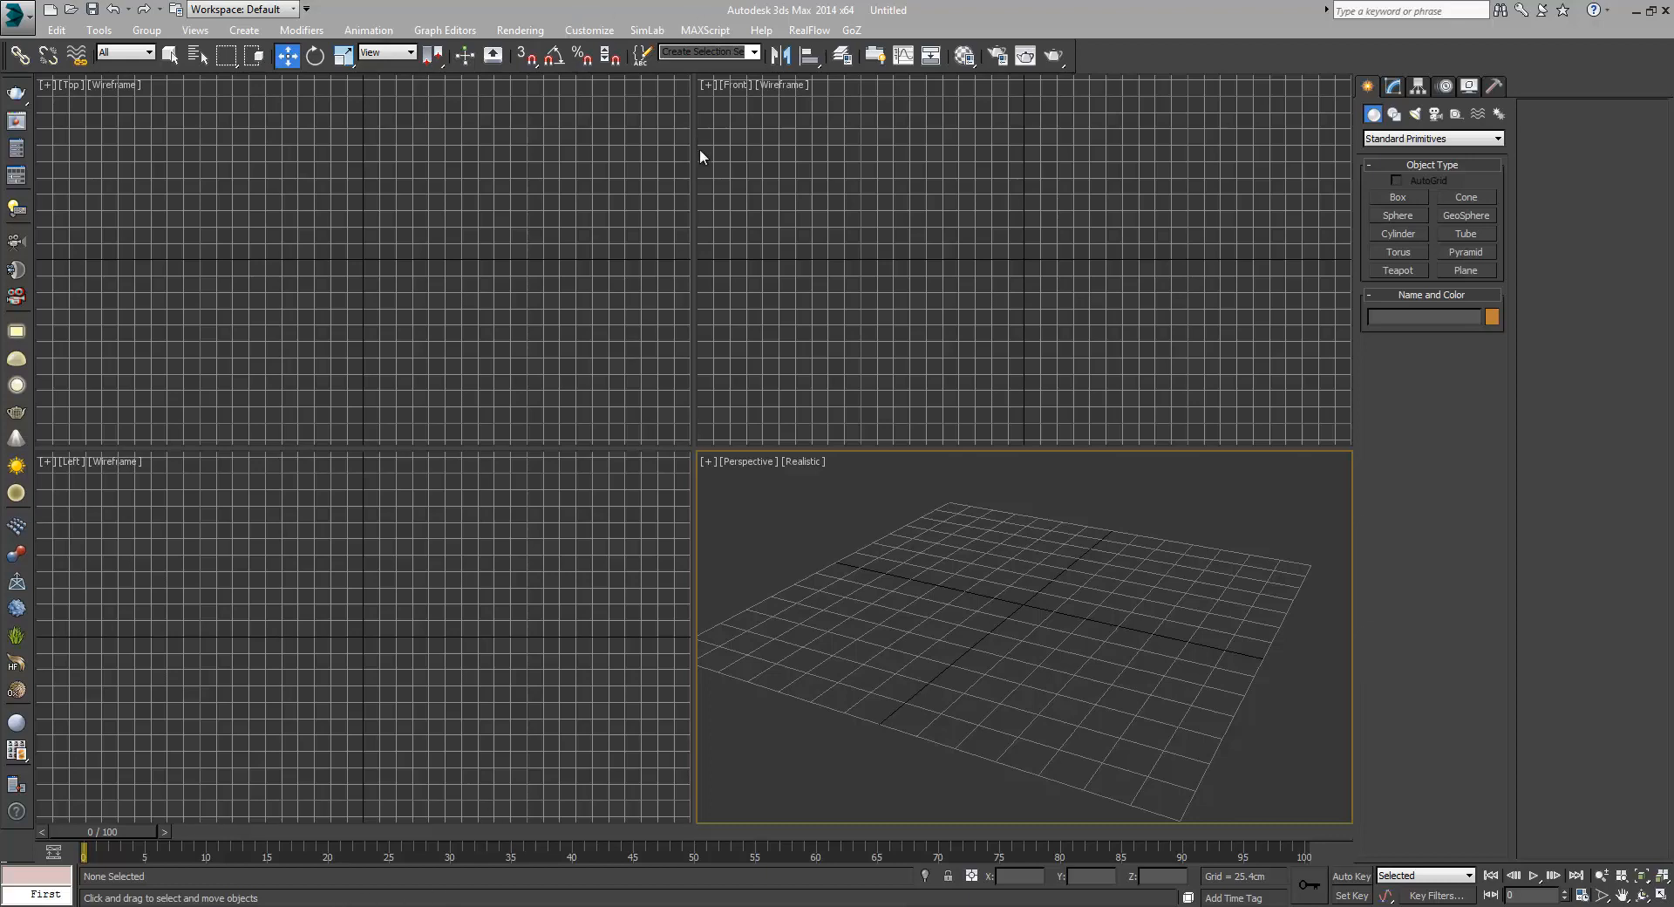
# Review the general preference settings and the Perspective viewport's configuration, closing each dialog without changing anything
pyautogui.click(590, 29)
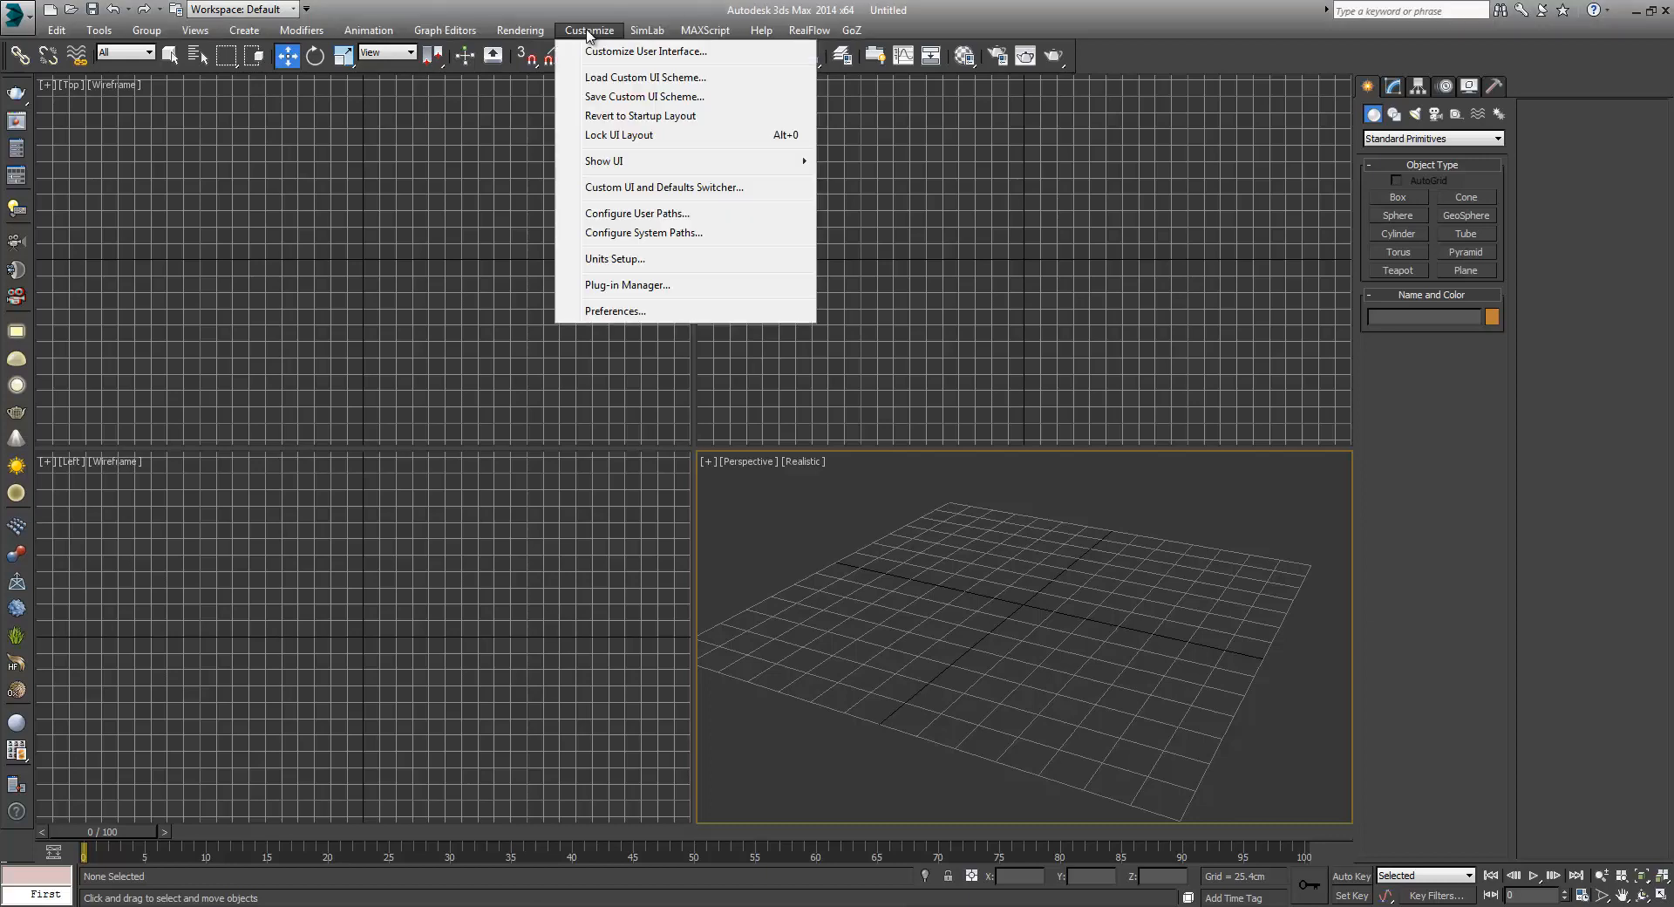
pyautogui.click(650, 311)
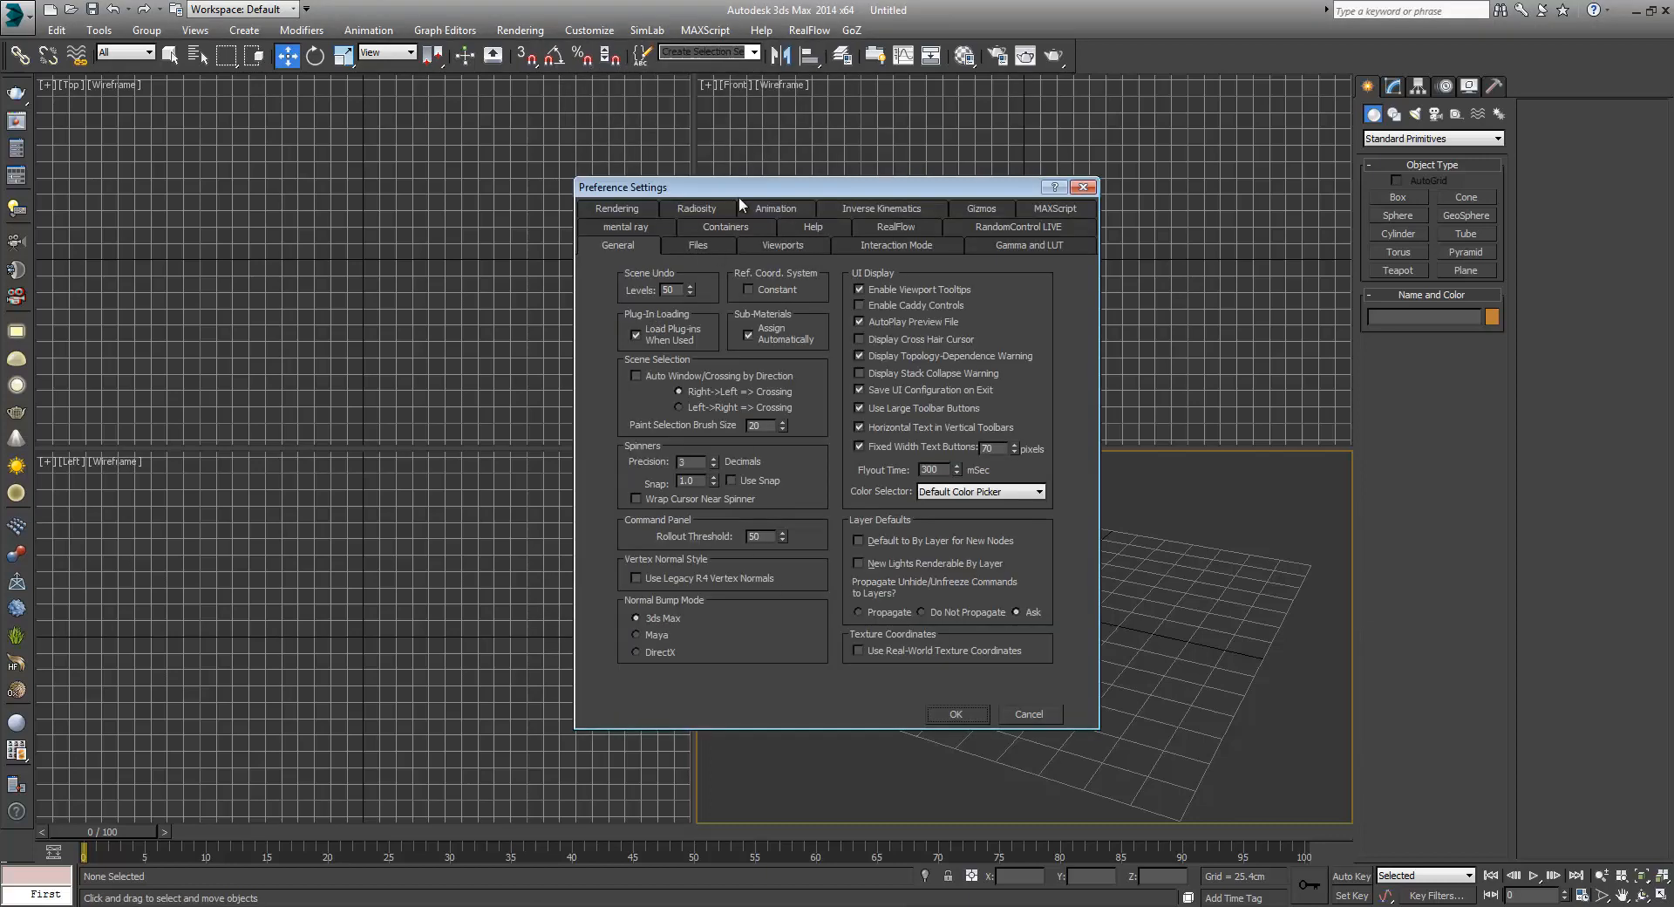
pyautogui.click(966, 714)
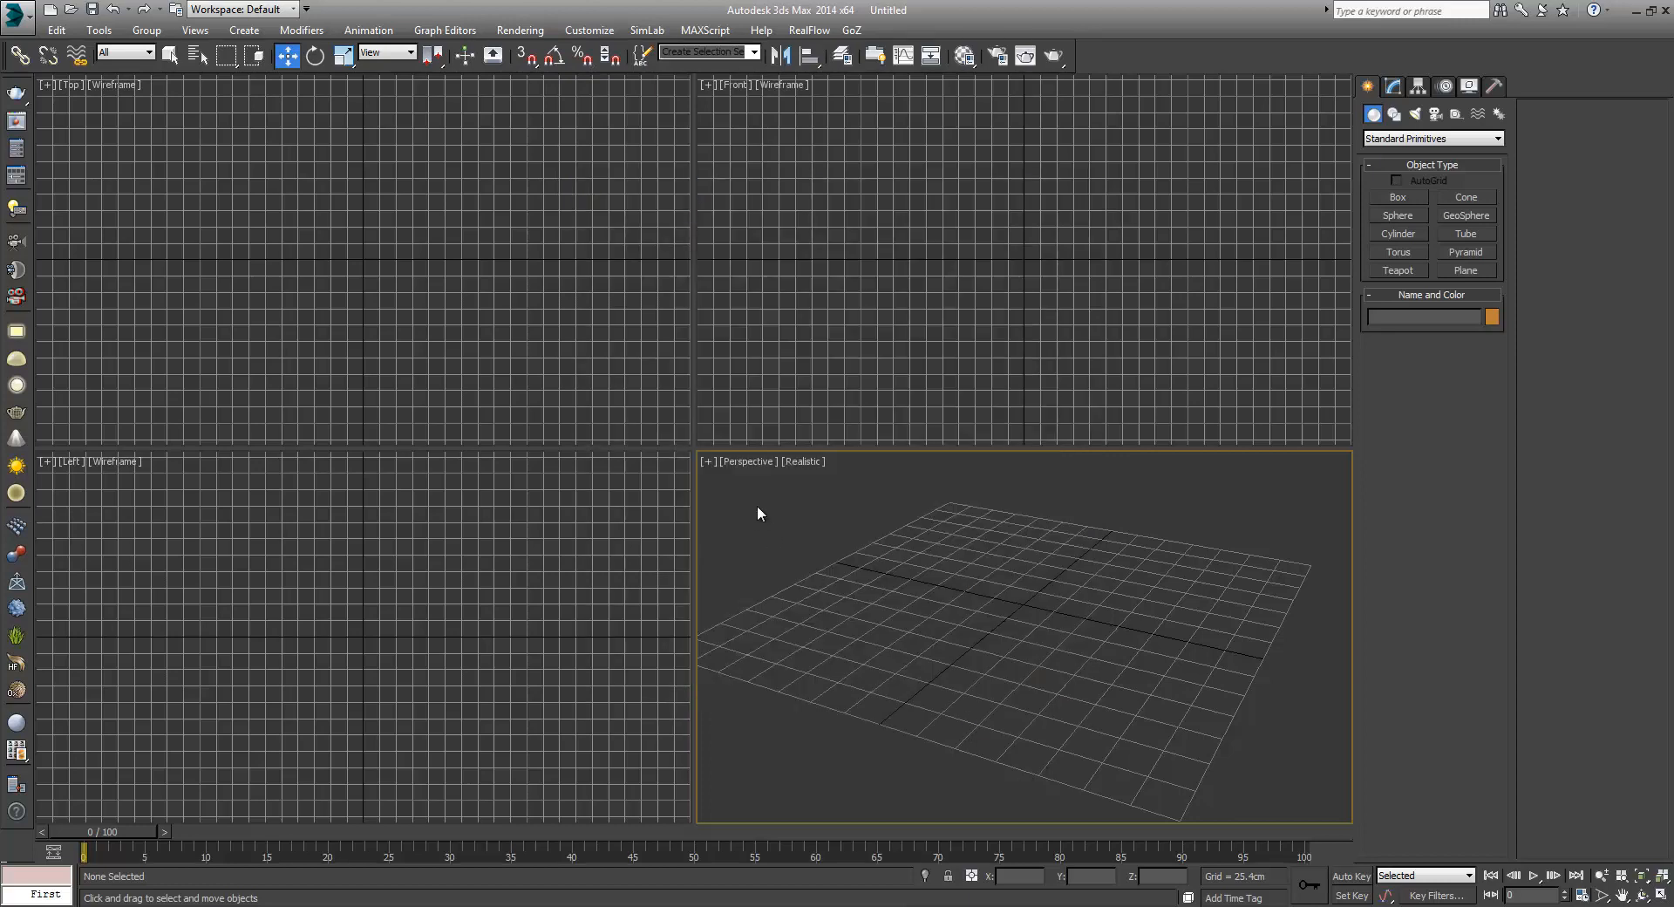
pyautogui.click(708, 462)
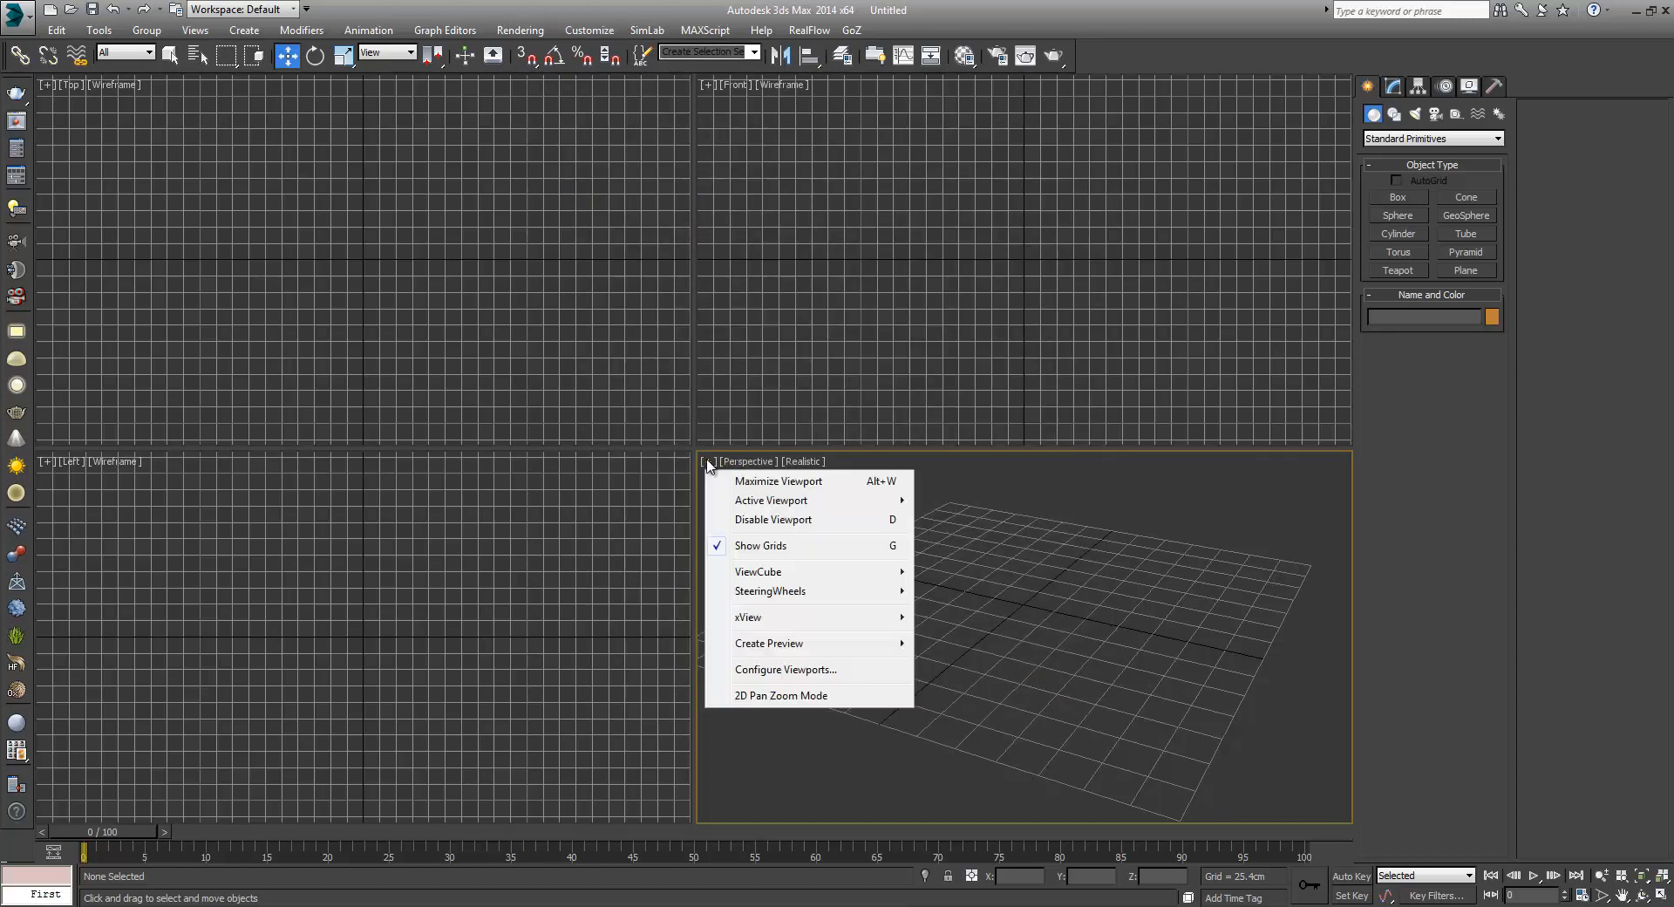
pyautogui.click(797, 668)
pyautogui.click(1038, 661)
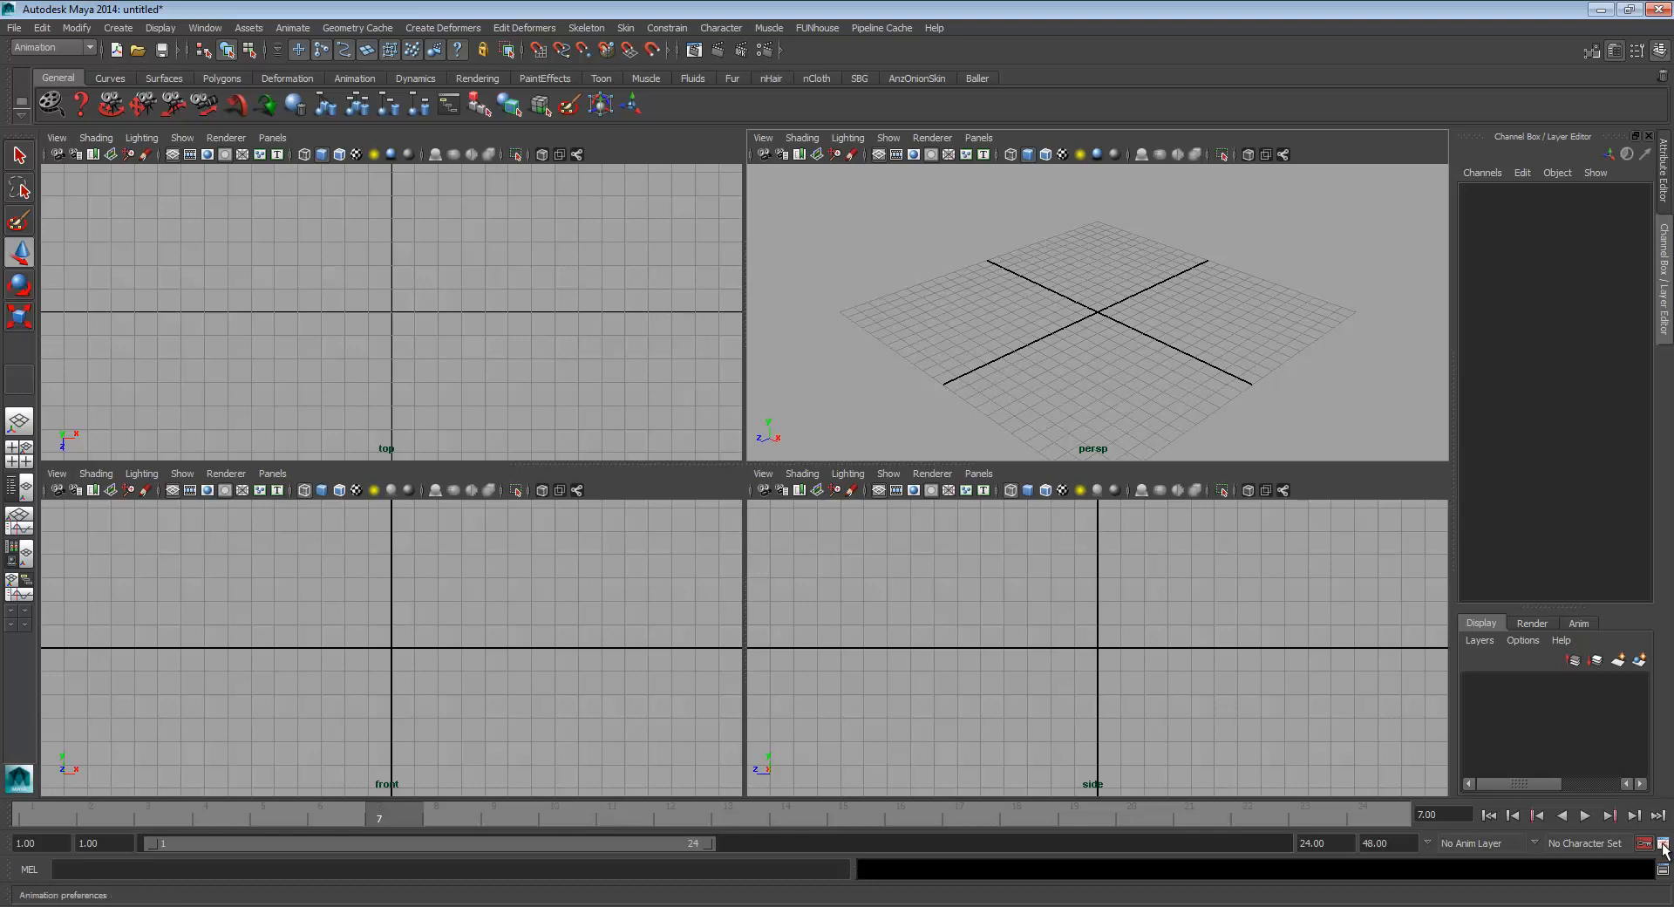
# Switch to Maya, open the Time Slider preferences and look through the list of preference categories
pyautogui.click(203, 28)
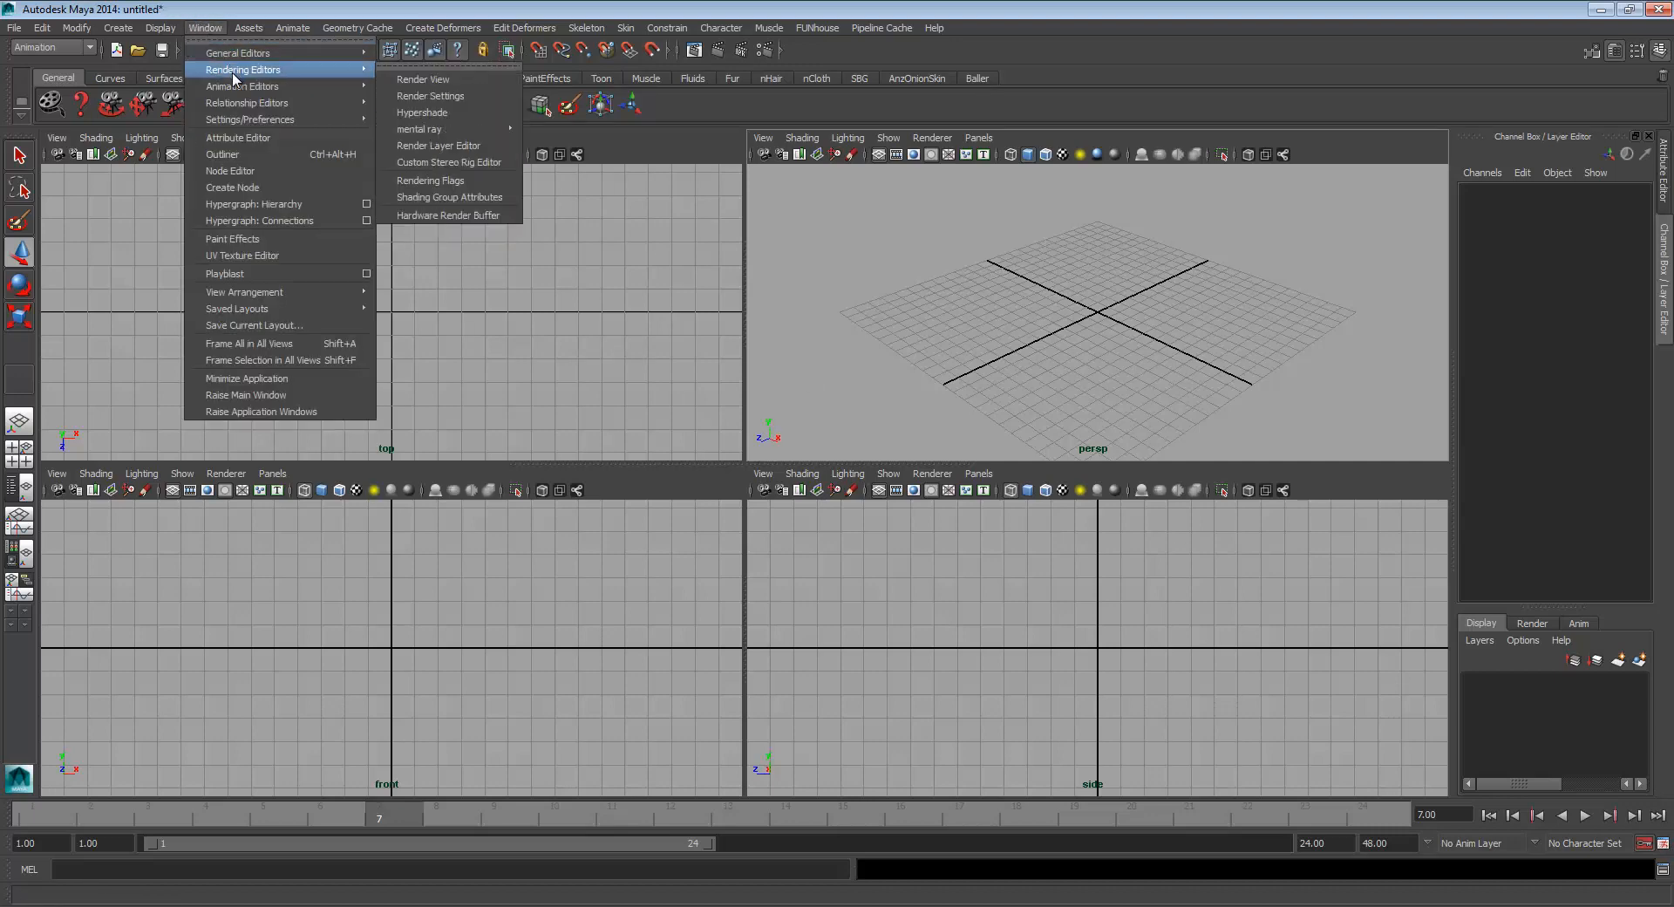
pyautogui.moveTo(243, 122)
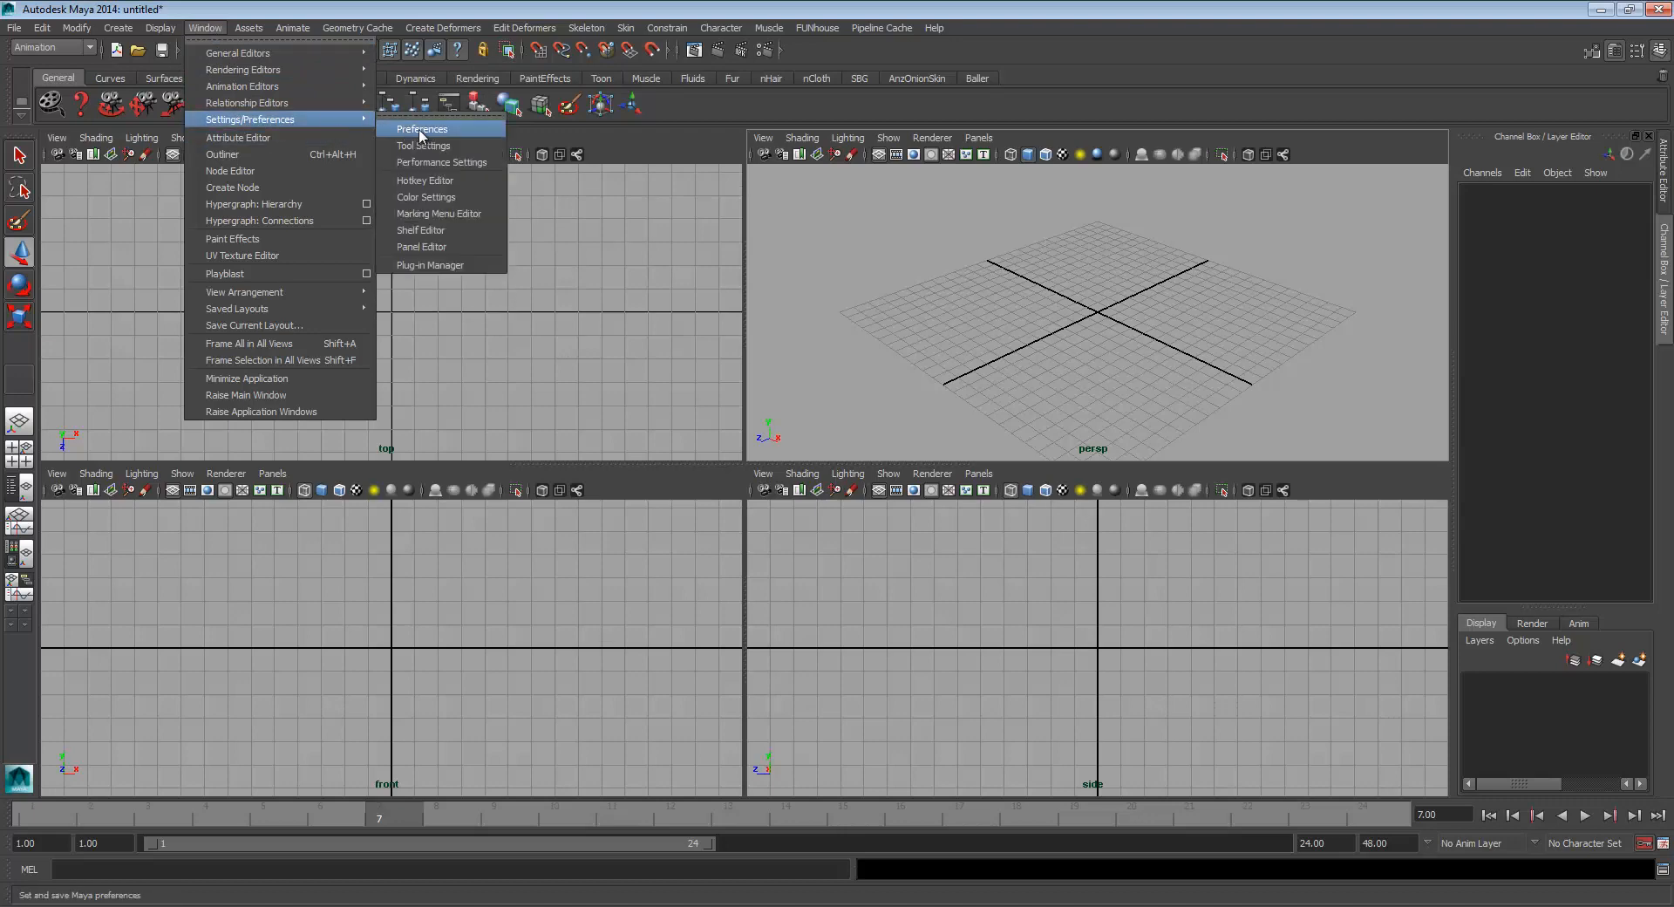
pyautogui.click(1664, 845)
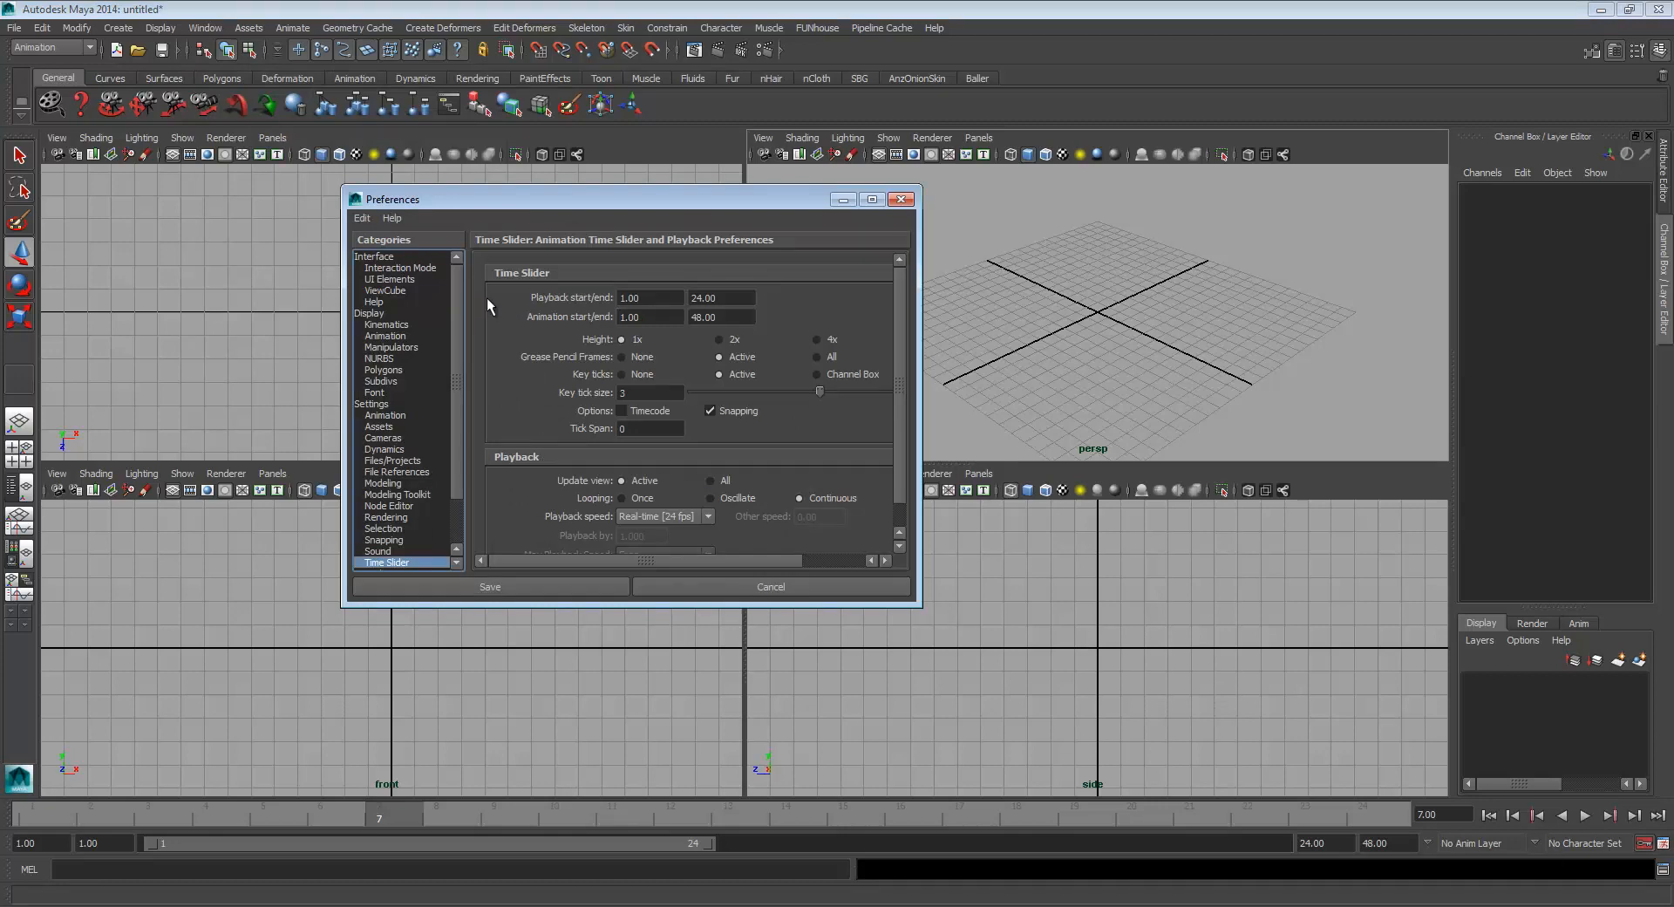
pyautogui.moveTo(462, 385); pyautogui.dragTo(457, 441)
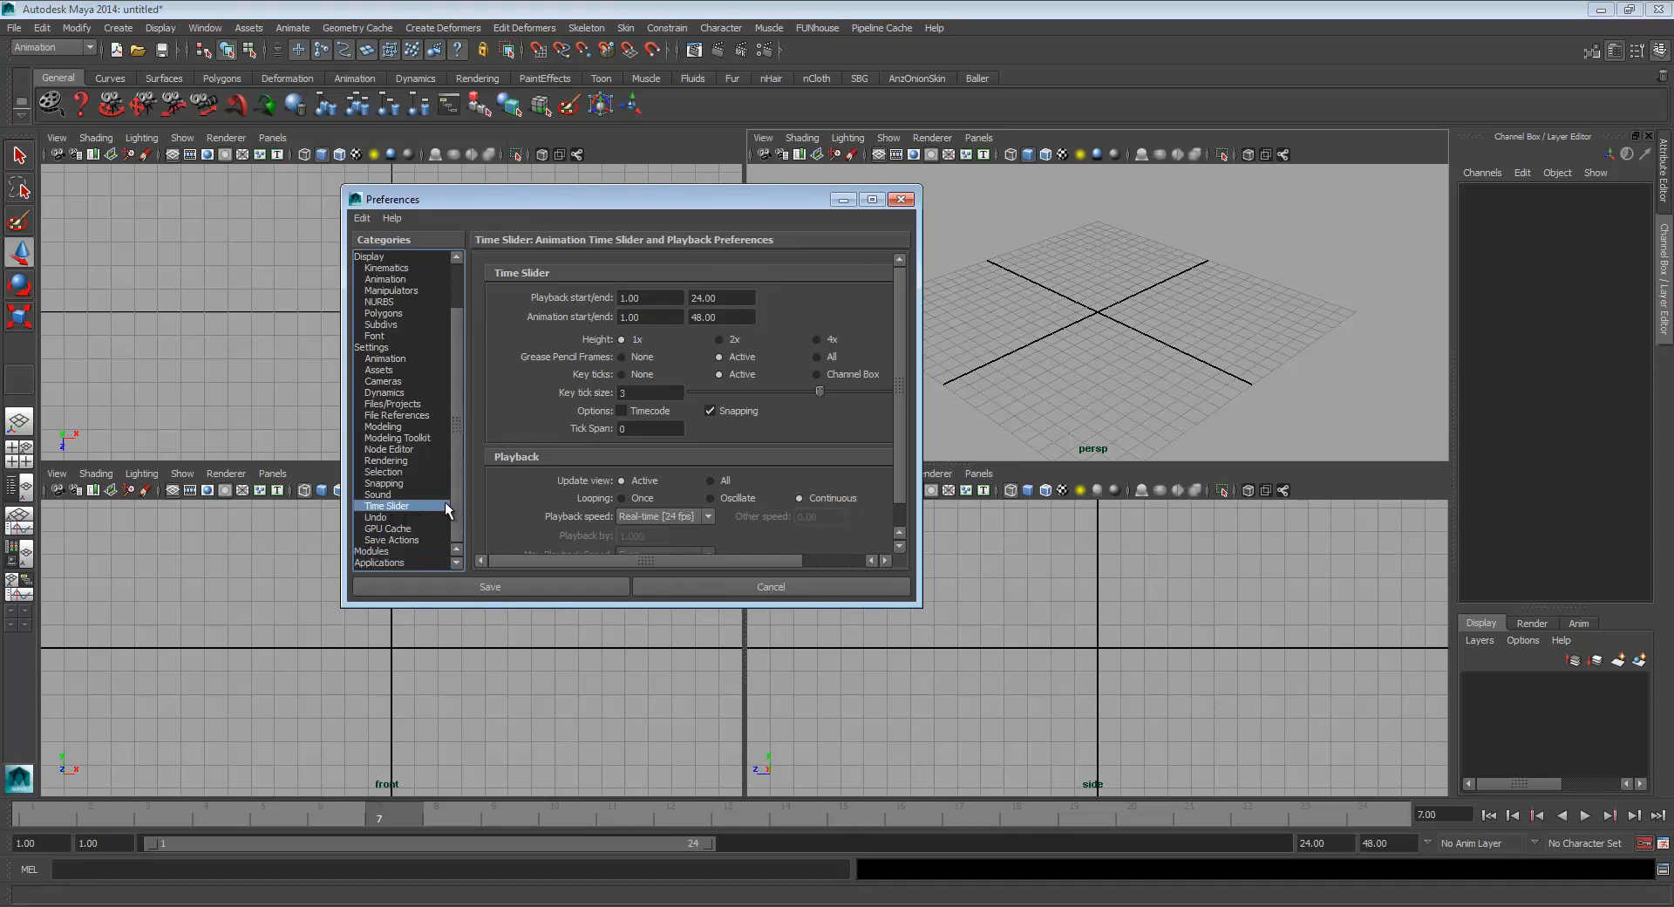
pyautogui.moveTo(457, 469); pyautogui.dragTo(452, 418)
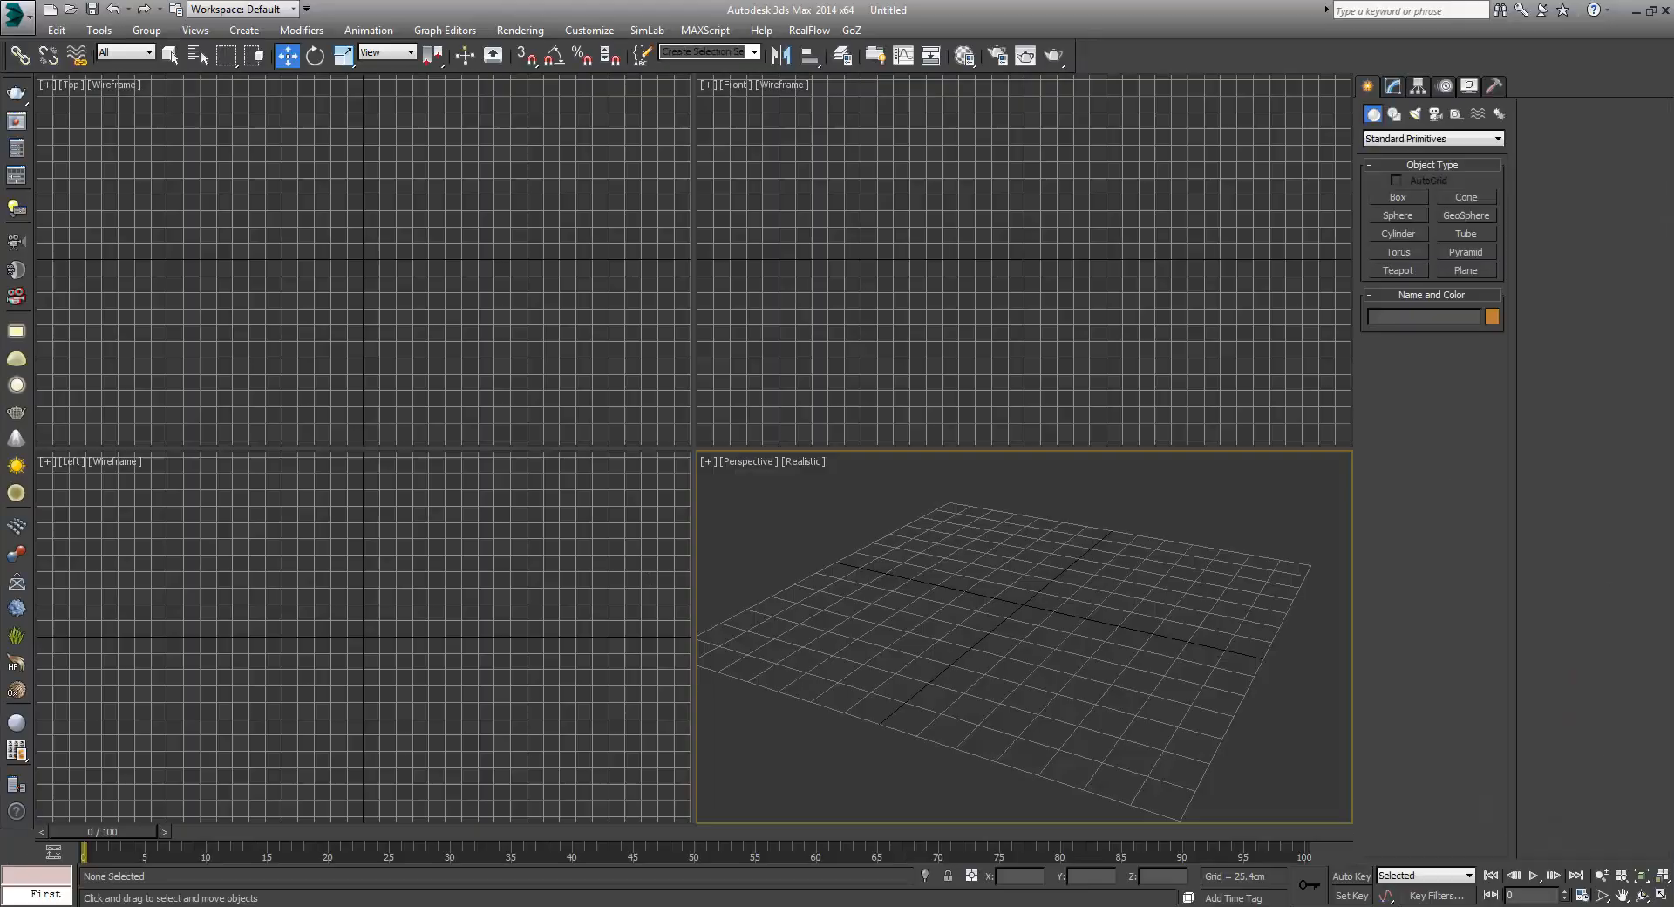
# Compare the Time Configuration settings in 3ds Max with the Time Slider and Playback preferences in Maya
pyautogui.click(1582, 897)
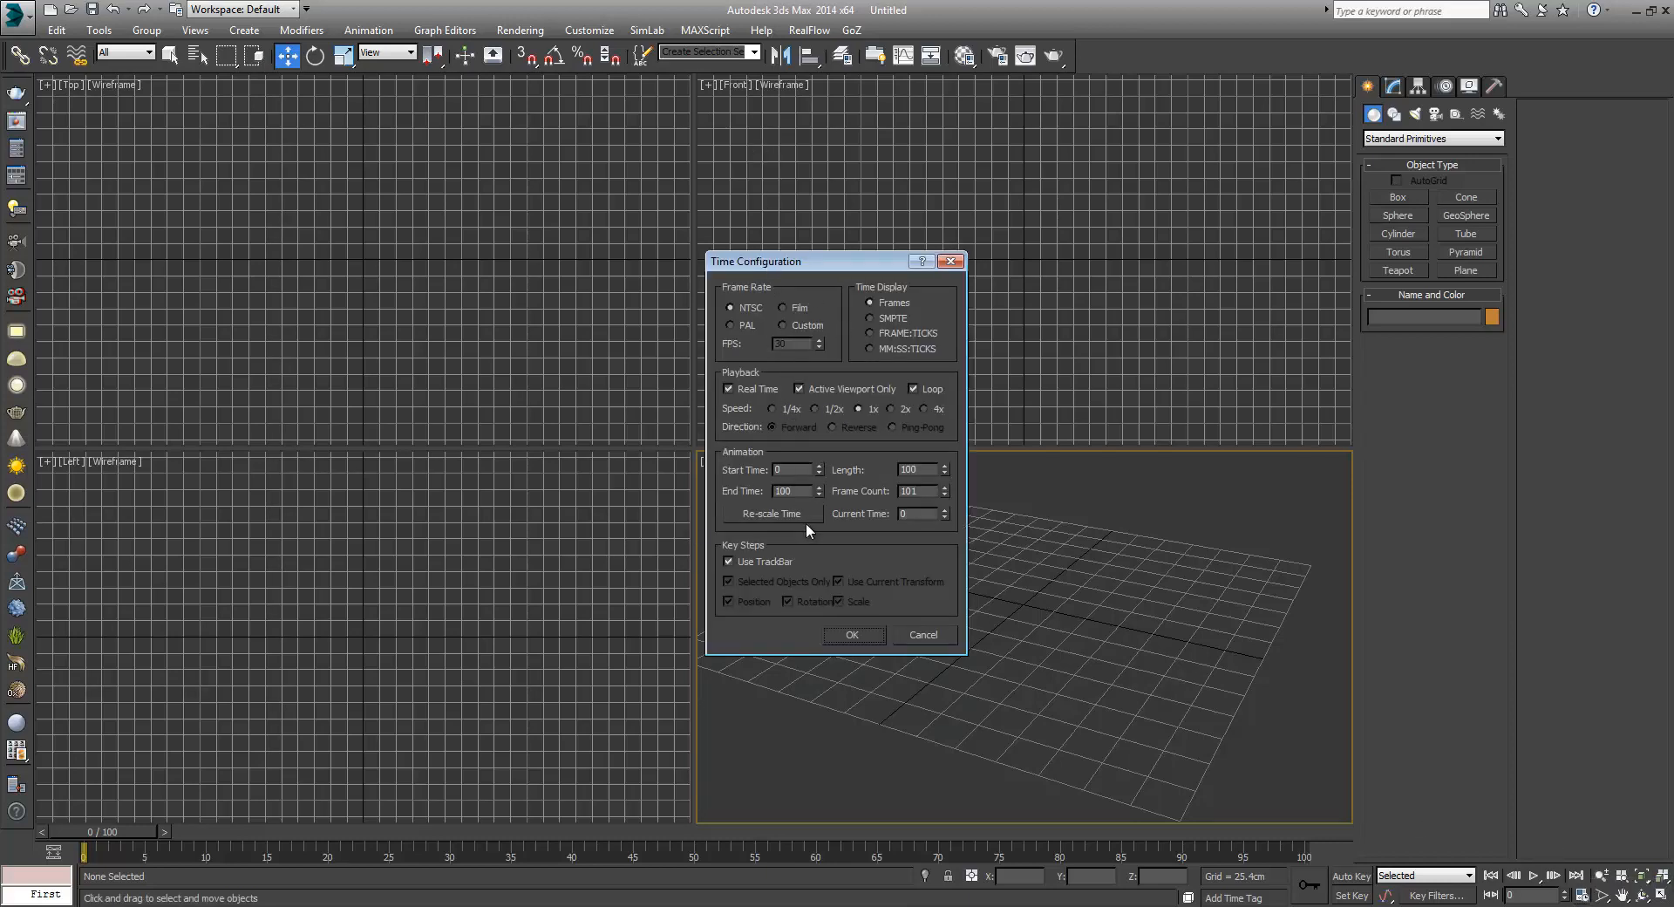
pyautogui.click(837, 630)
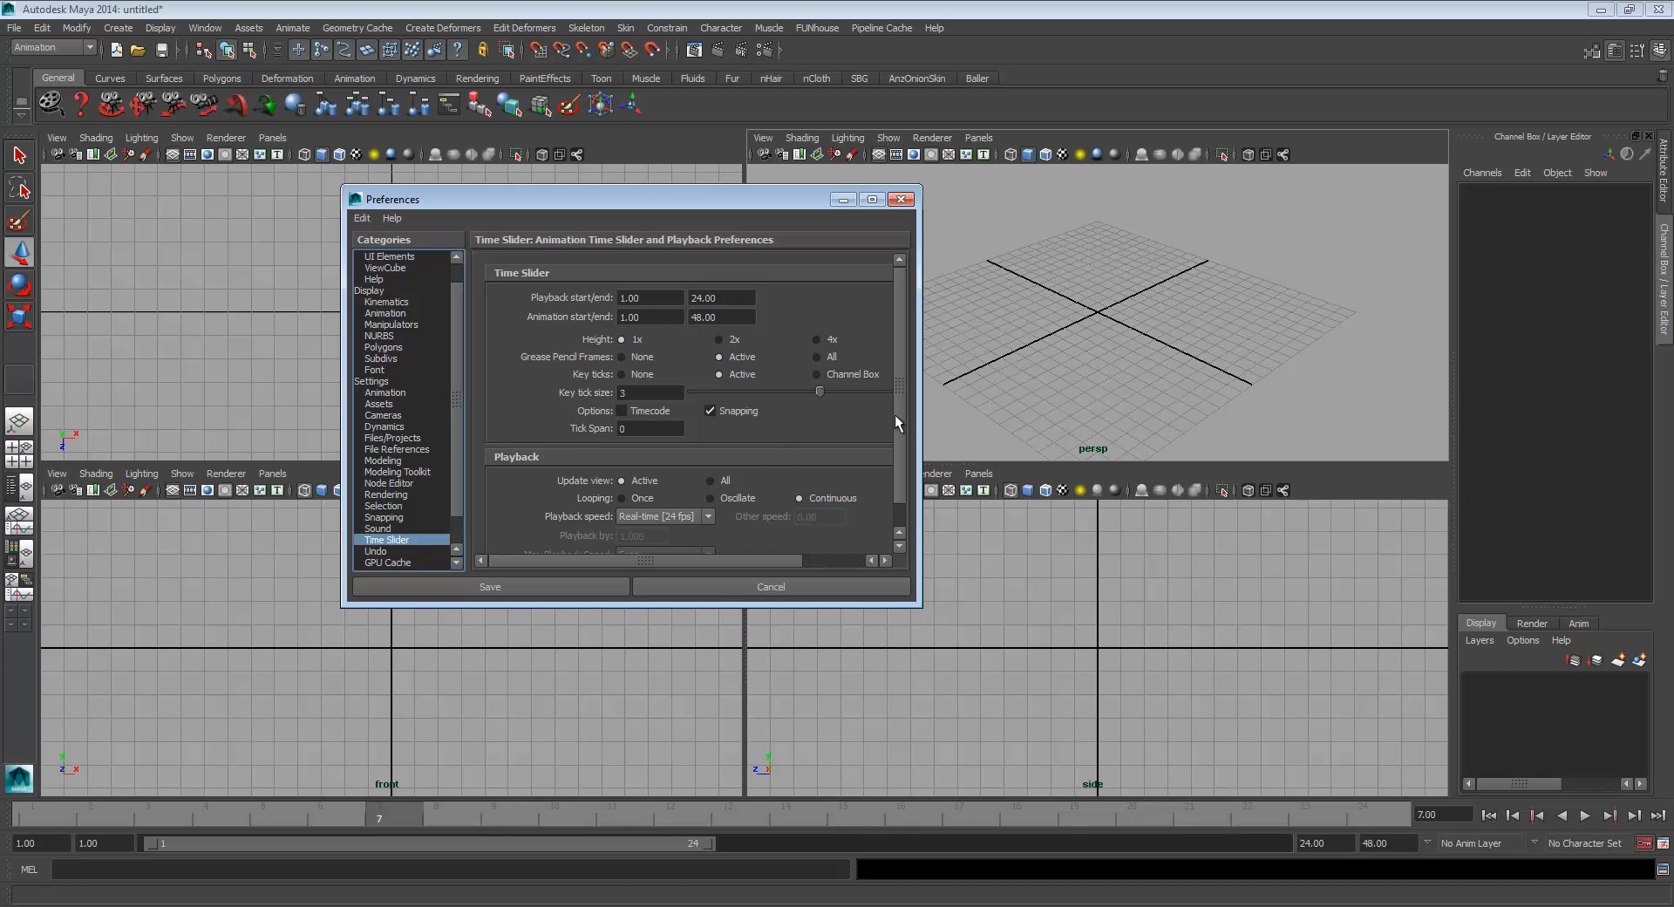
pyautogui.scroll(-2, 901, 471)
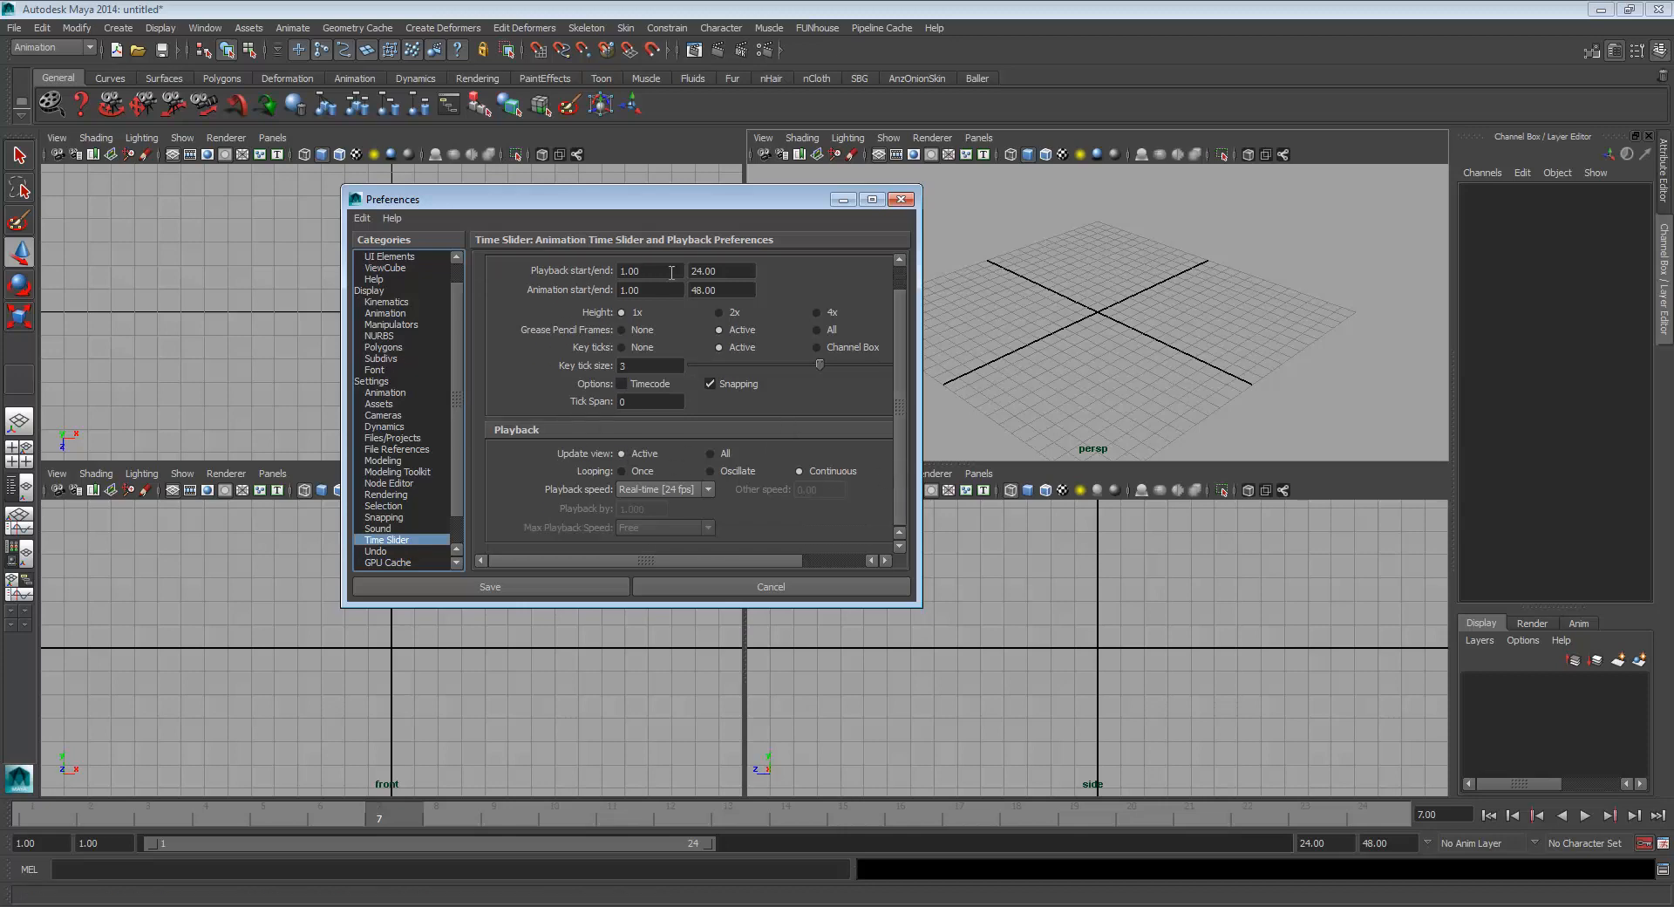
pyautogui.scroll(2, 902, 370)
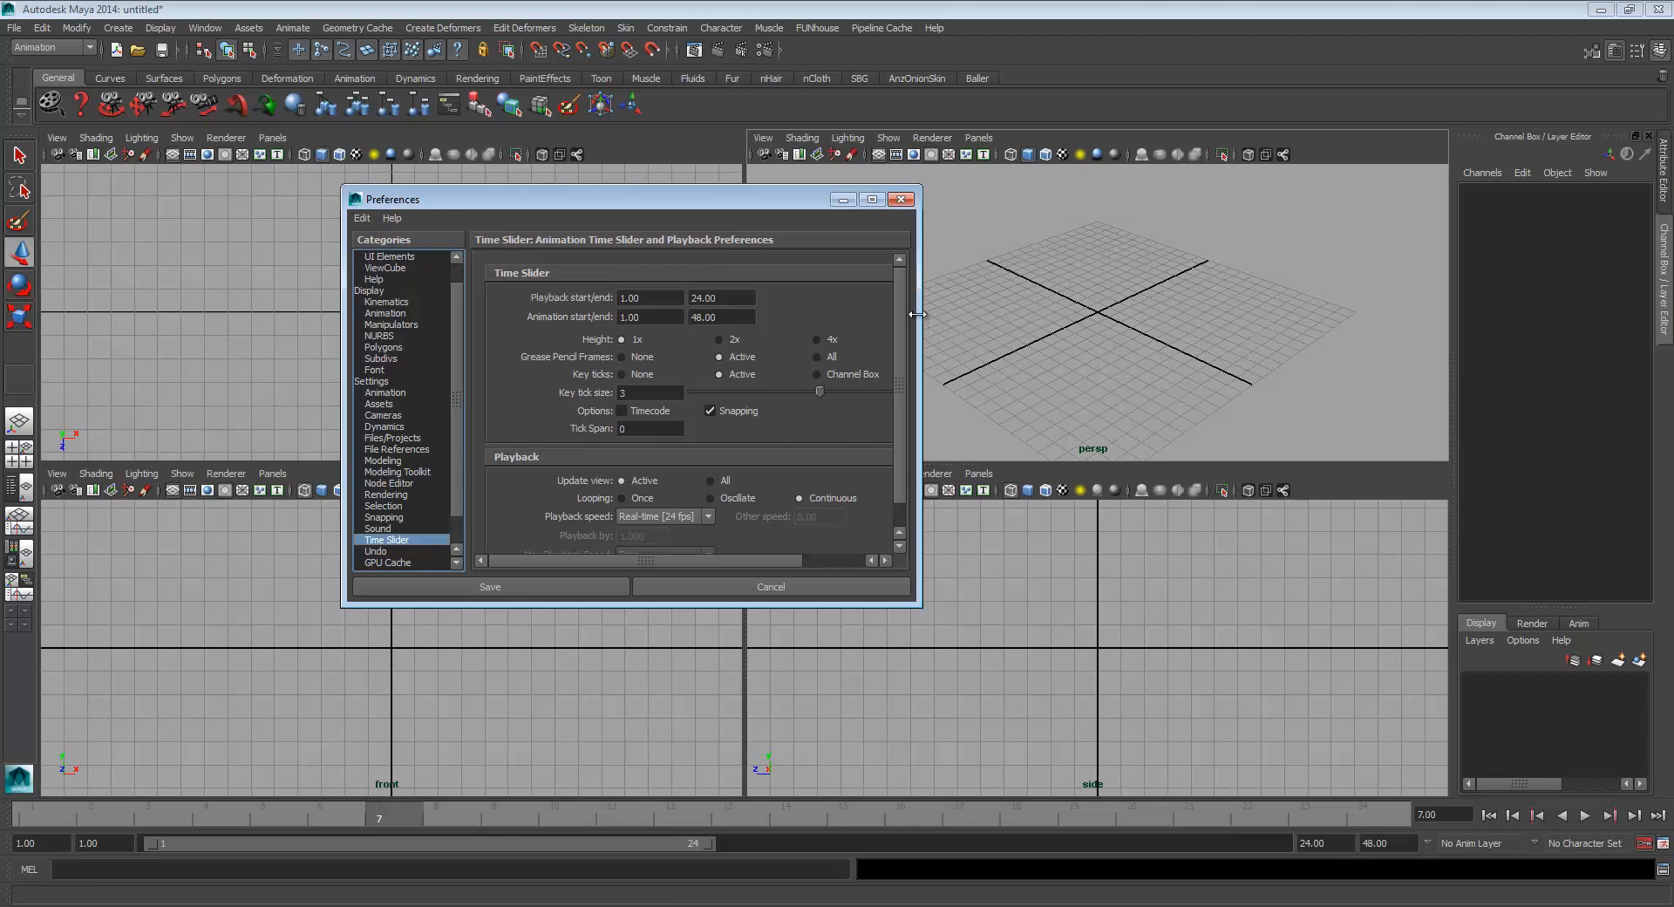
# Review Maya's Animation settings and the Animation display preferences for ghosts, and close the preferences without saving
pyautogui.click(388, 394)
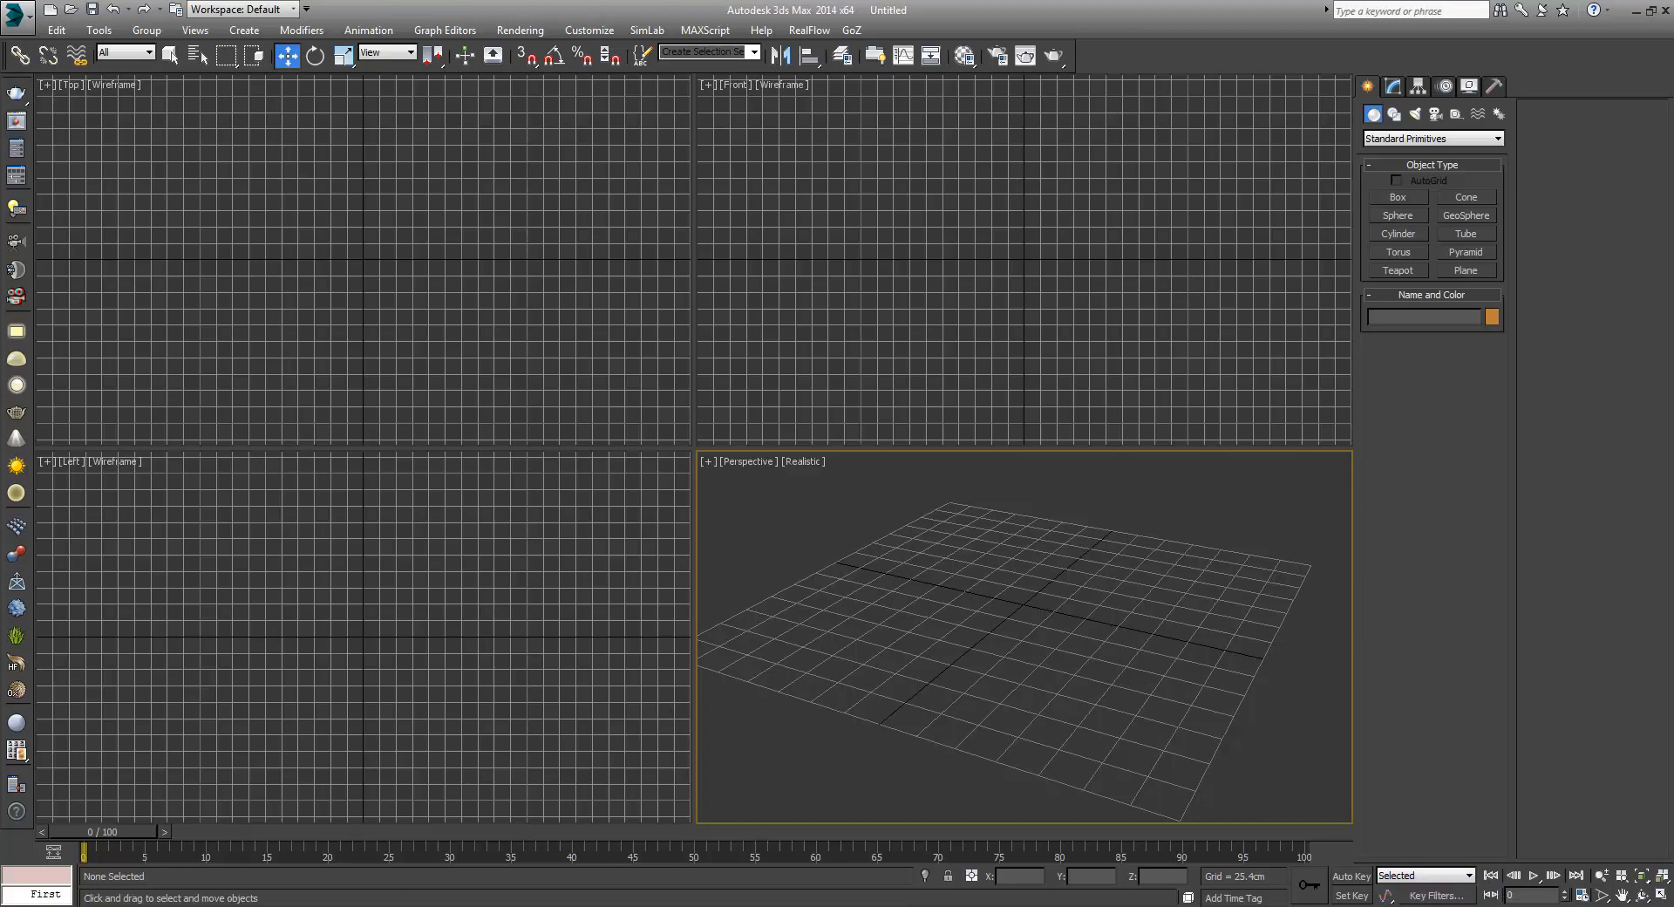
pyautogui.moveTo(293, 906)
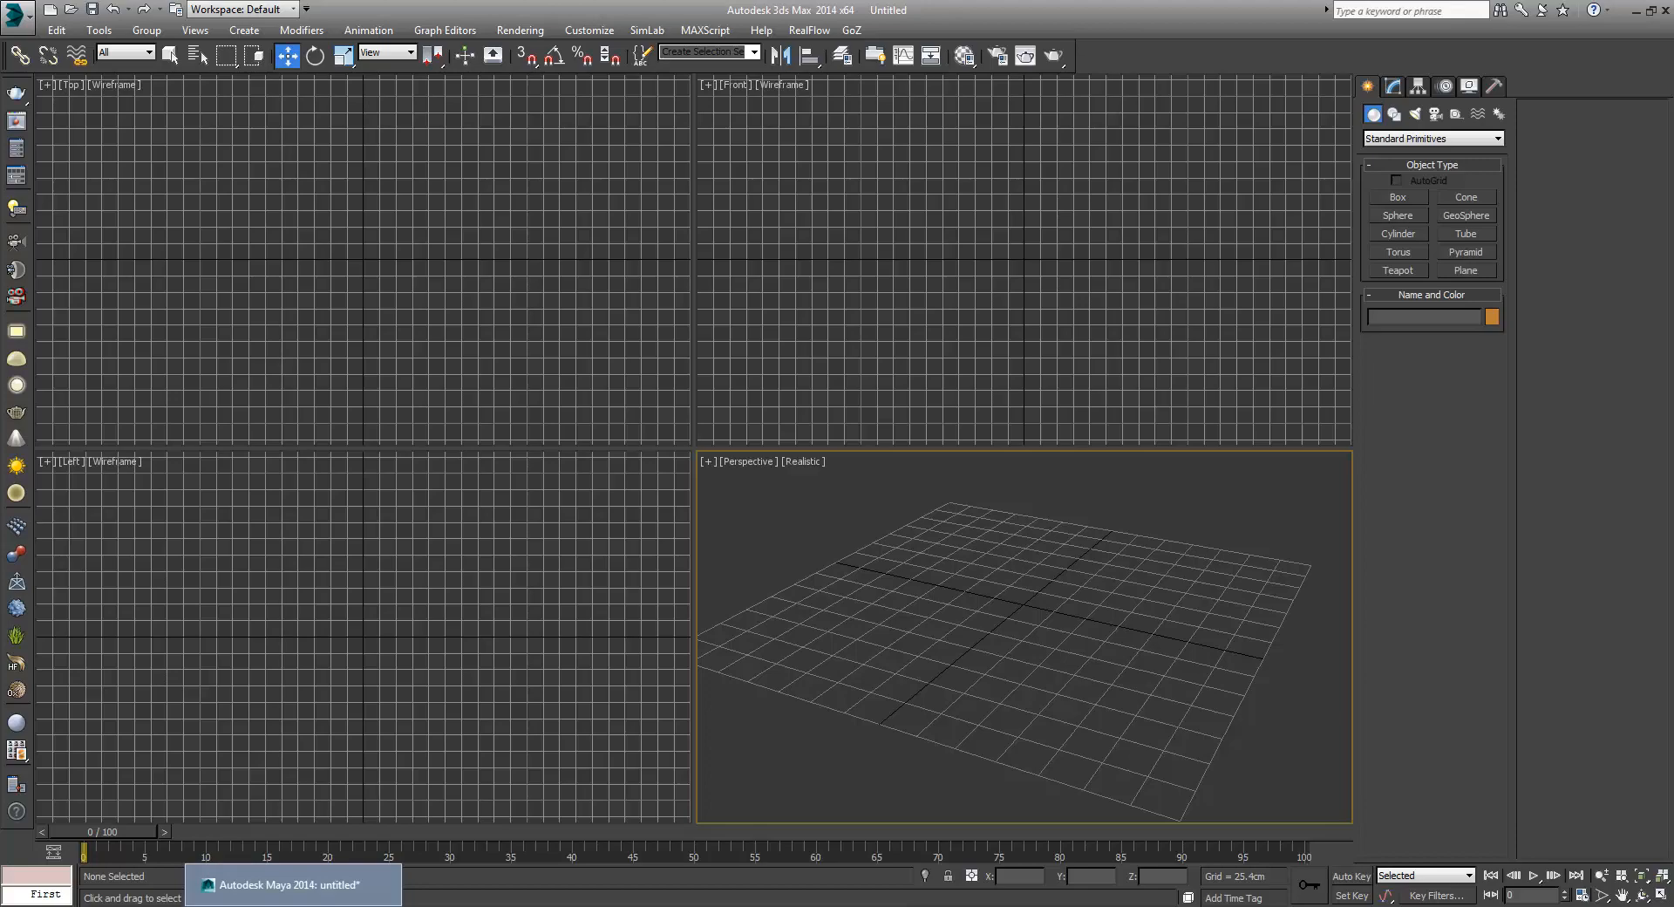
pyautogui.click(297, 886)
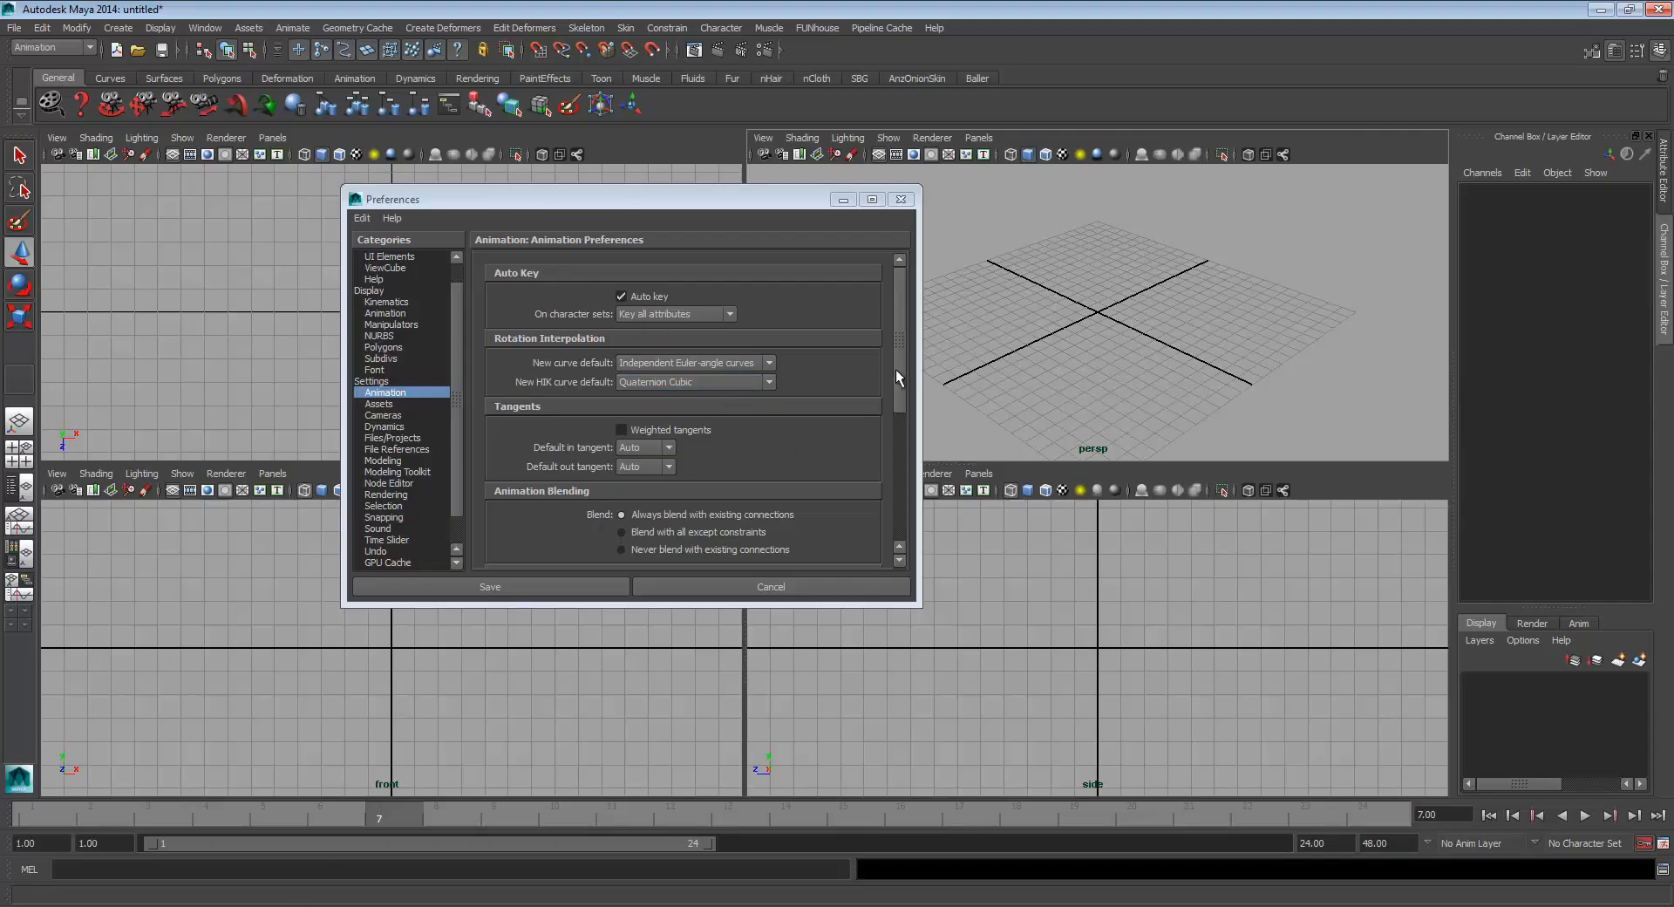
pyautogui.moveTo(896, 370)
pyautogui.mouseDown()
pyautogui.moveTo(924, 495)
pyautogui.moveTo(921, 366)
pyautogui.mouseUp()
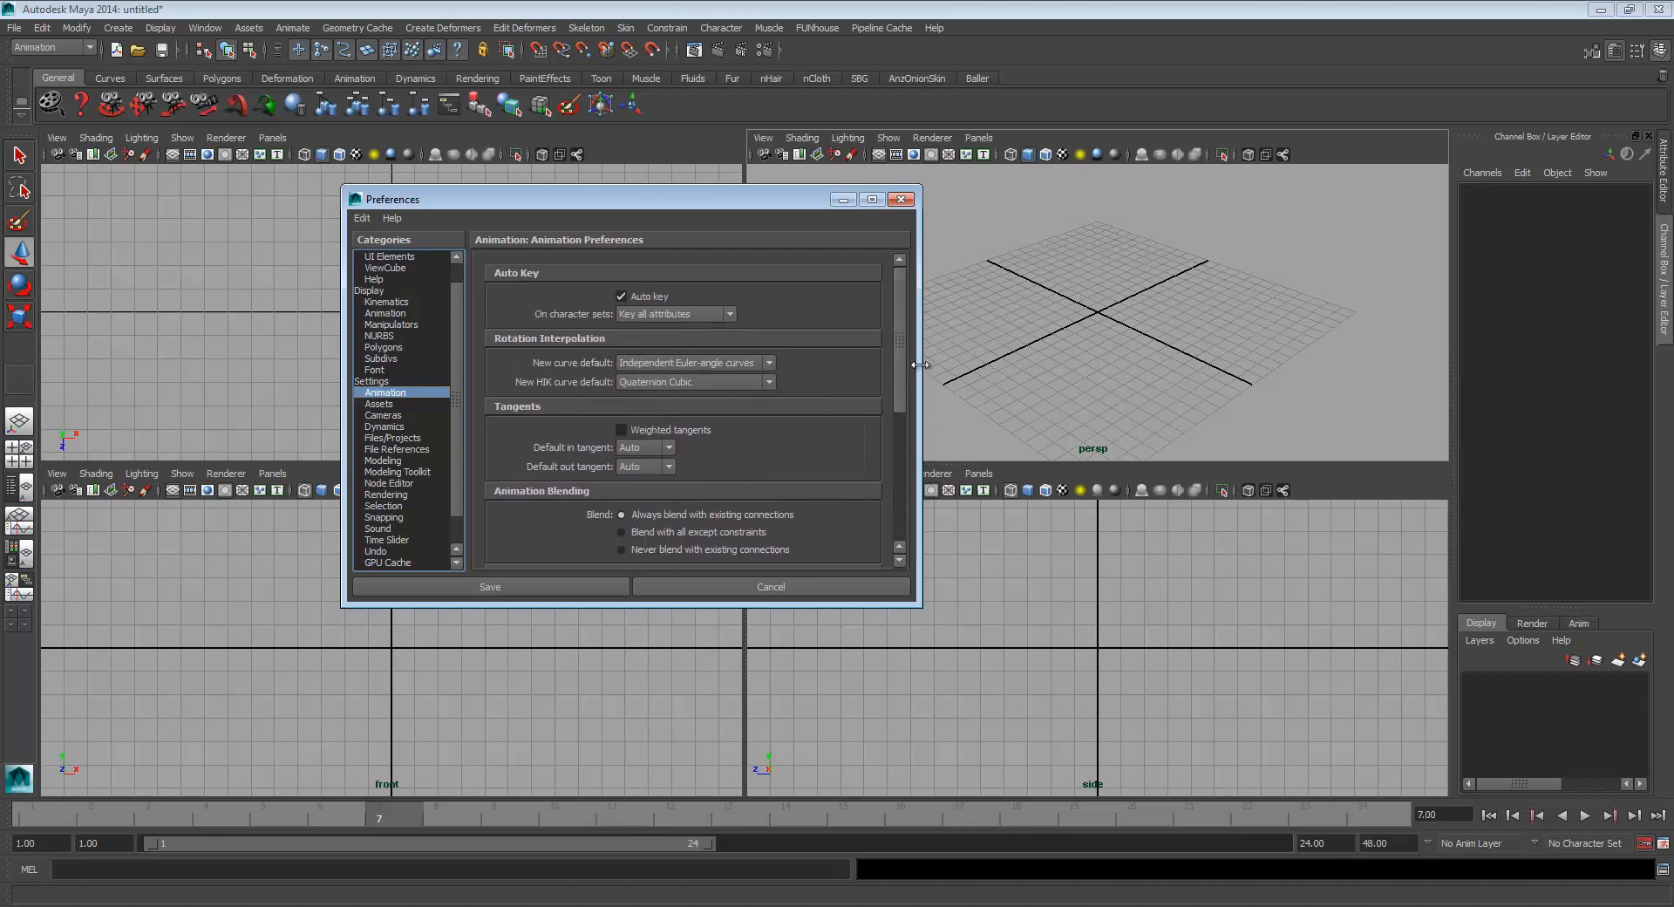
pyautogui.moveTo(457, 368); pyautogui.dragTo(460, 300)
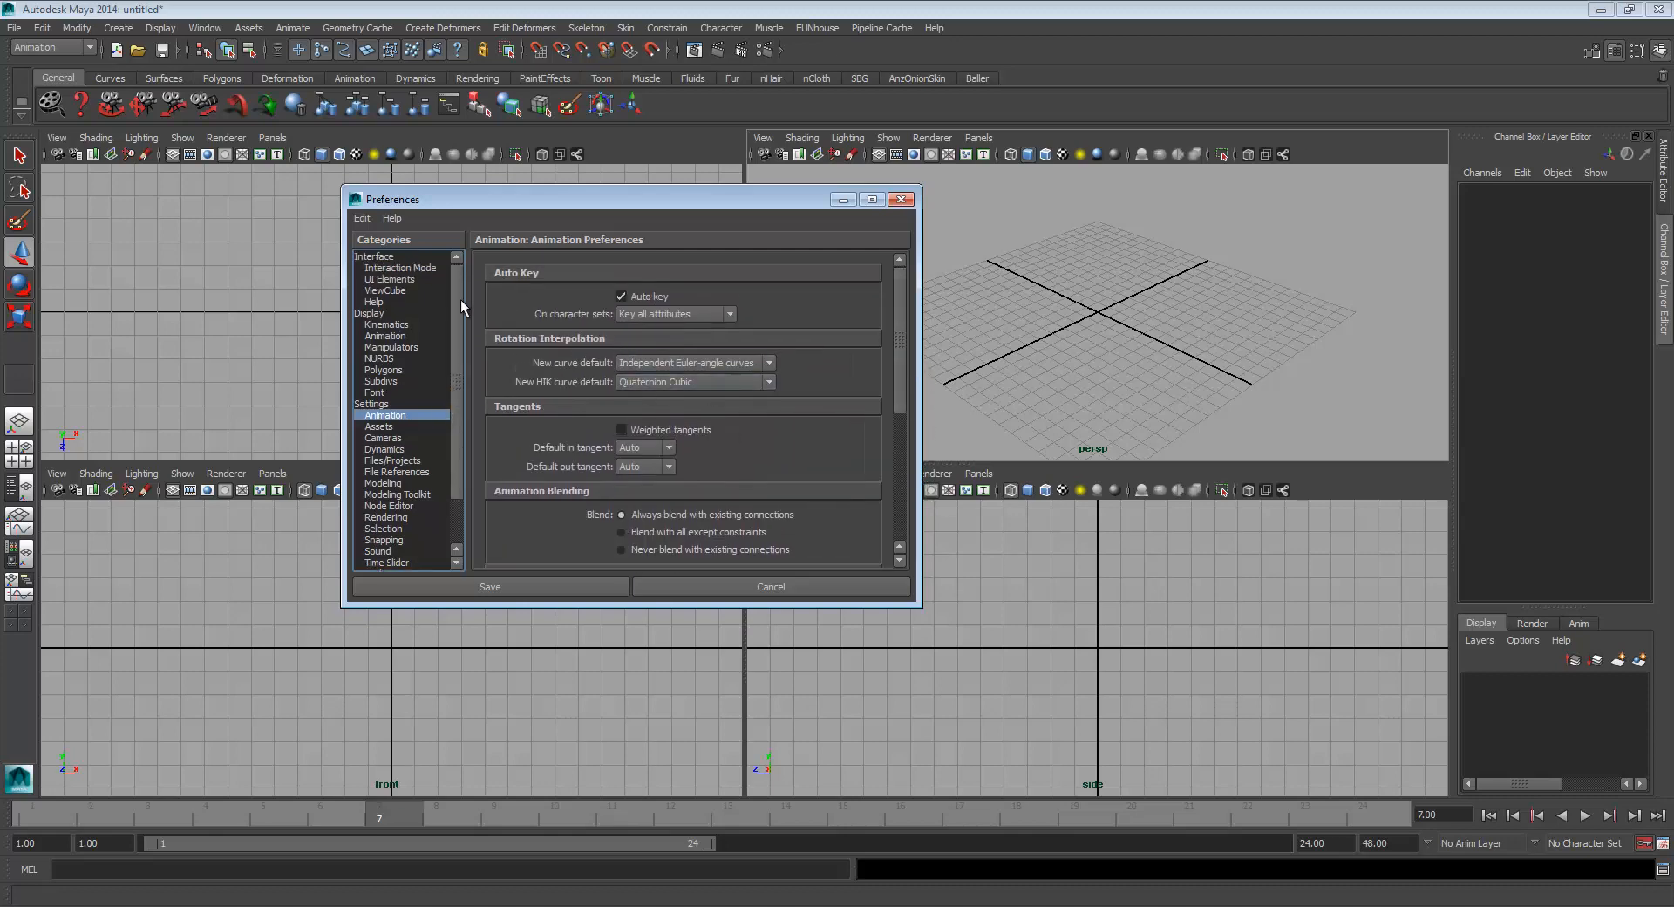
pyautogui.click(385, 337)
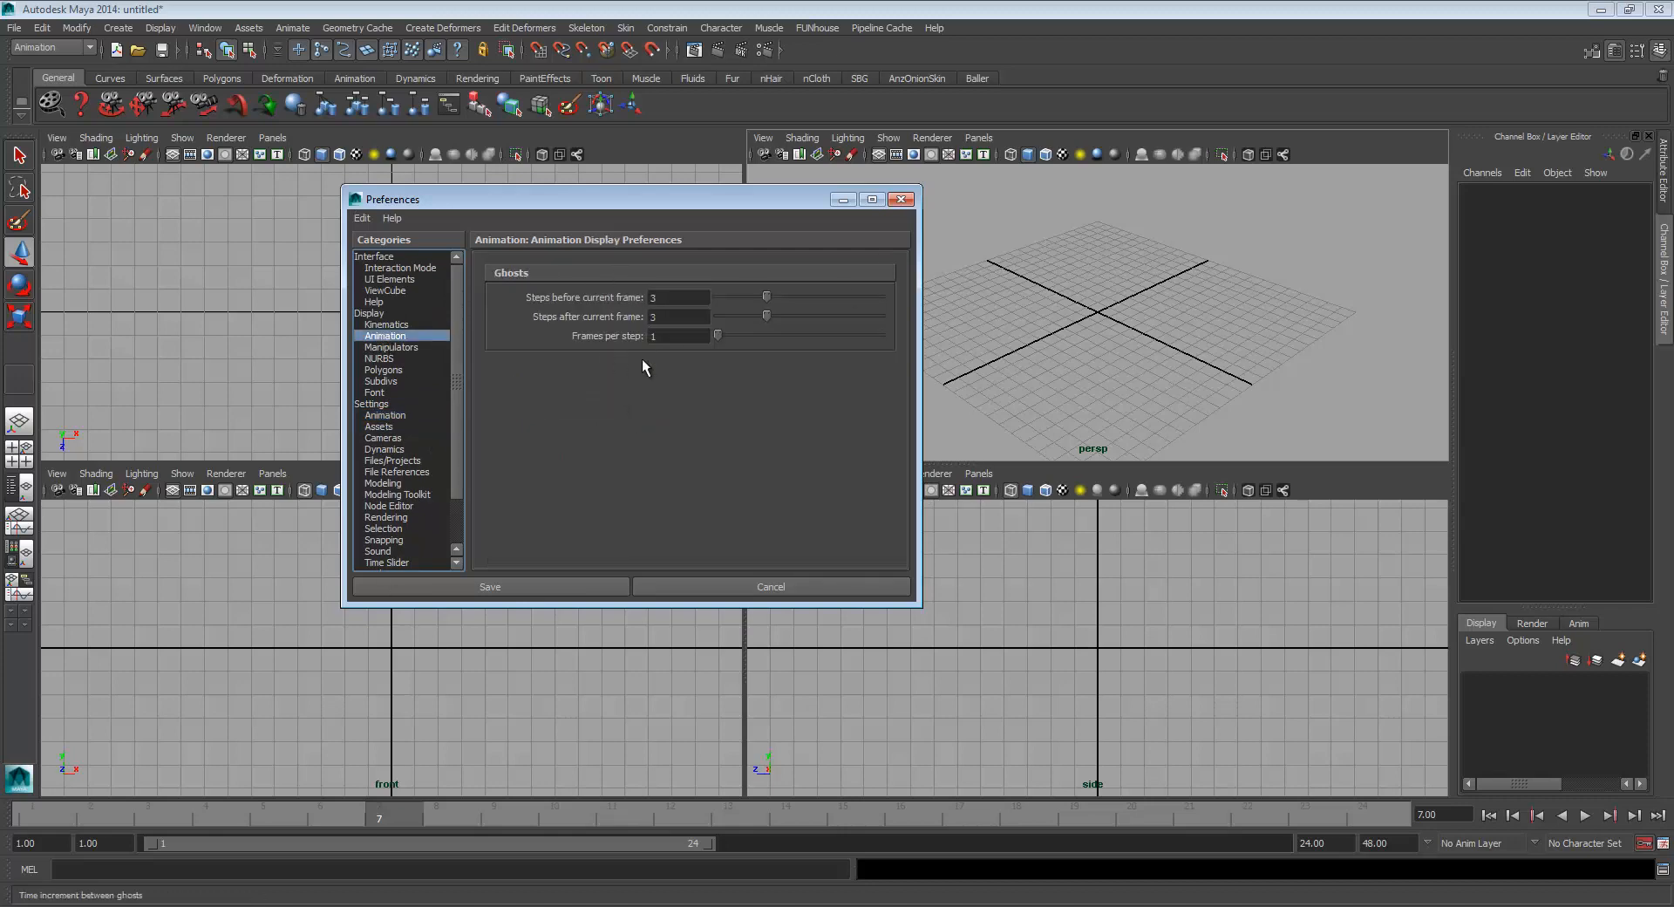
pyautogui.click(732, 586)
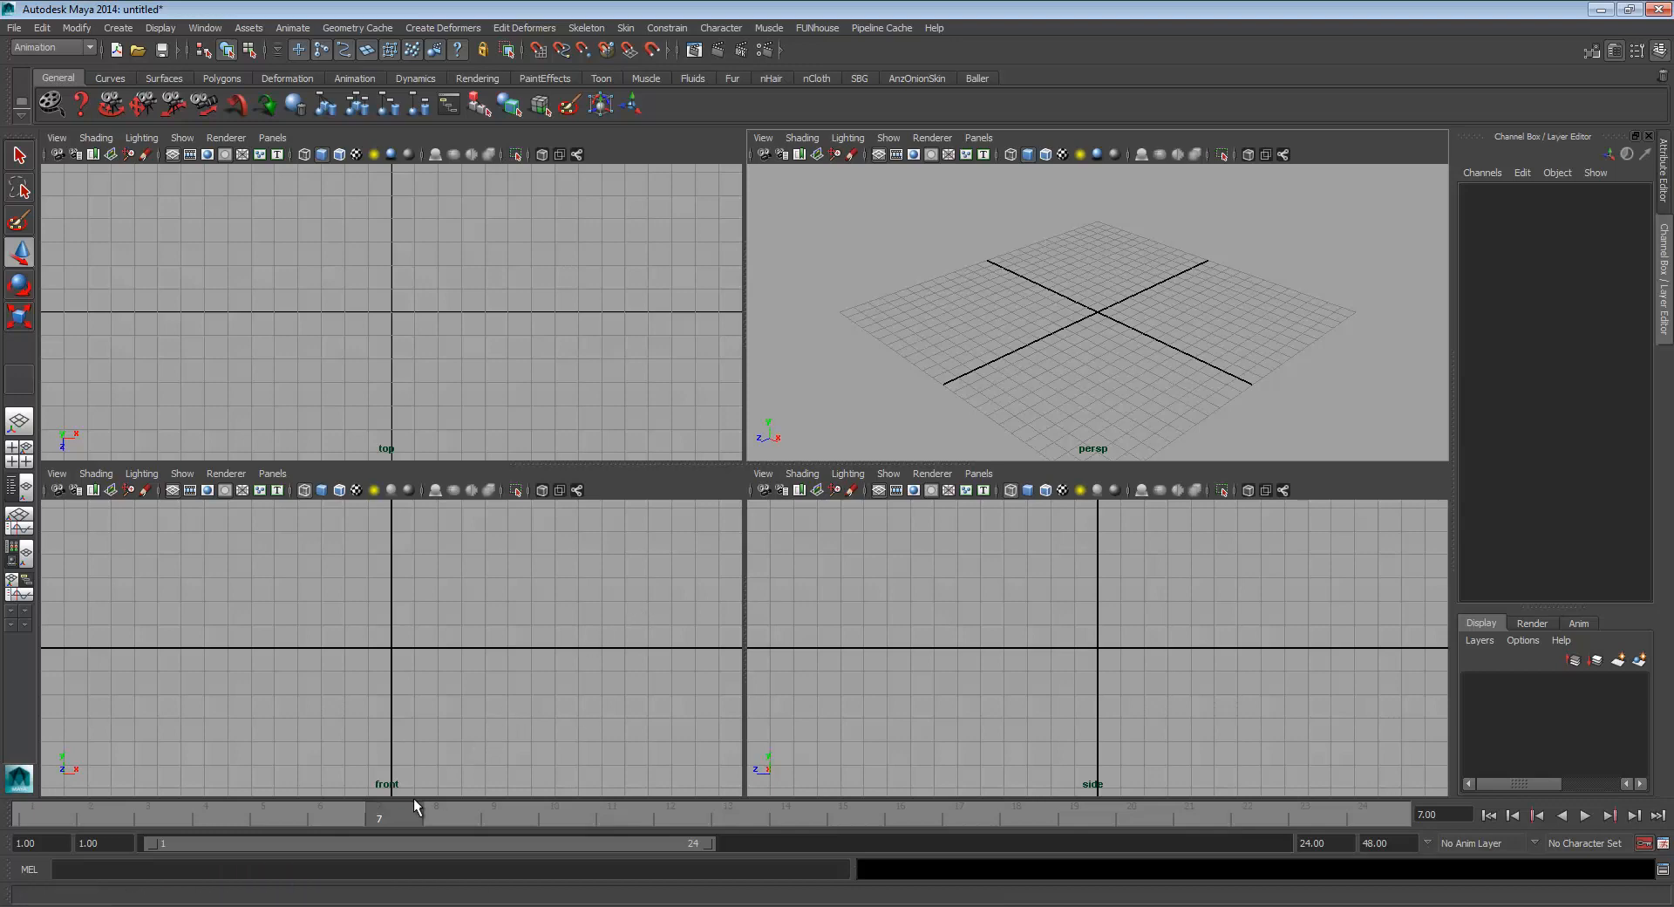
# Scrub through the timeline and toggle playback on and off, ending with the current frame at 10
pyautogui.moveTo(406, 807)
pyautogui.mouseDown()
pyautogui.moveTo(45, 814)
pyautogui.moveTo(919, 826)
pyautogui.moveTo(902, 820)
pyautogui.moveTo(1045, 811)
pyautogui.moveTo(473, 813)
pyautogui.mouseUp()
pyautogui.moveTo(462, 810); pyautogui.dragTo(621, 809)
pyautogui.hotkey('alt', 'v')
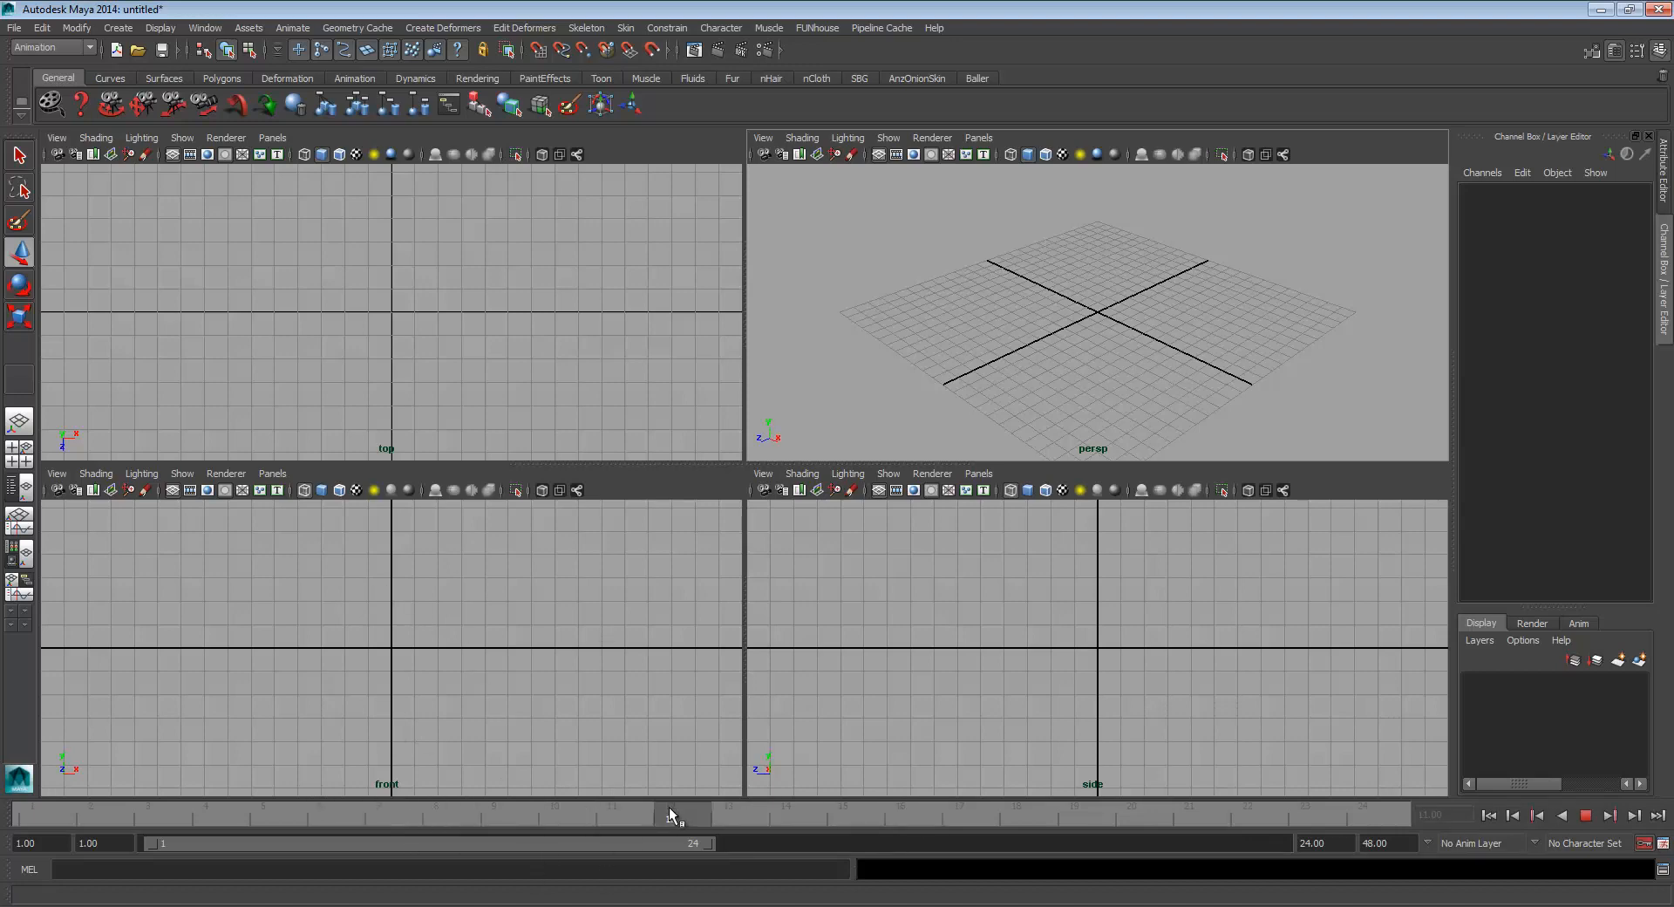
pyautogui.click(668, 807)
pyautogui.hotkey('alt', 'v')
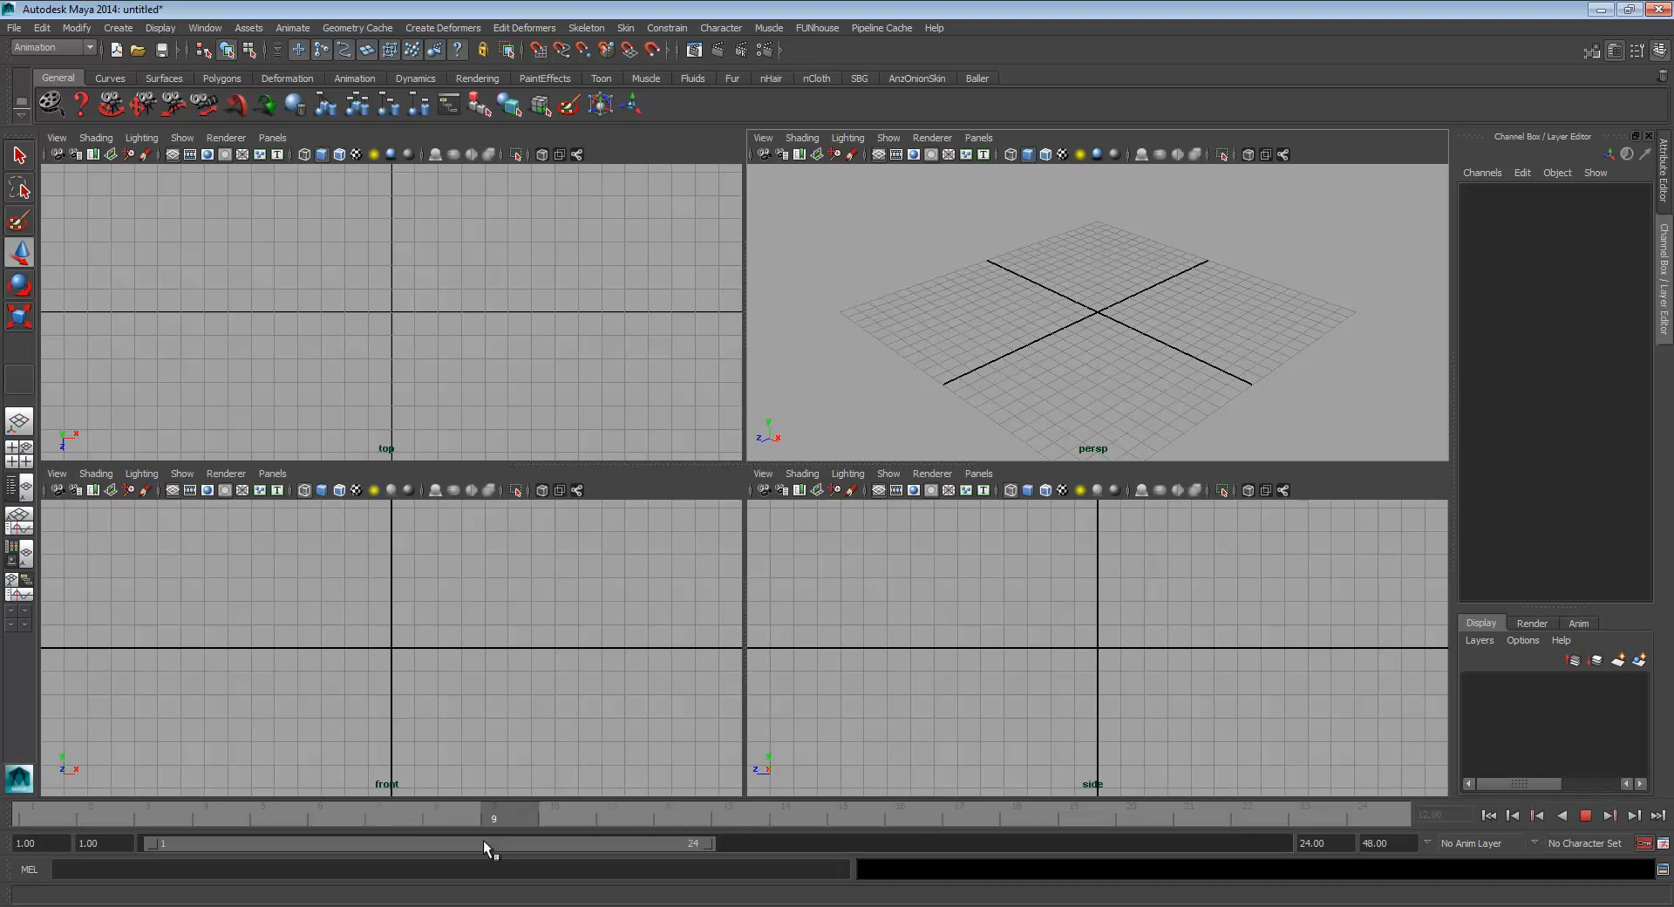
pyautogui.moveTo(696, 814); pyautogui.dragTo(577, 823)
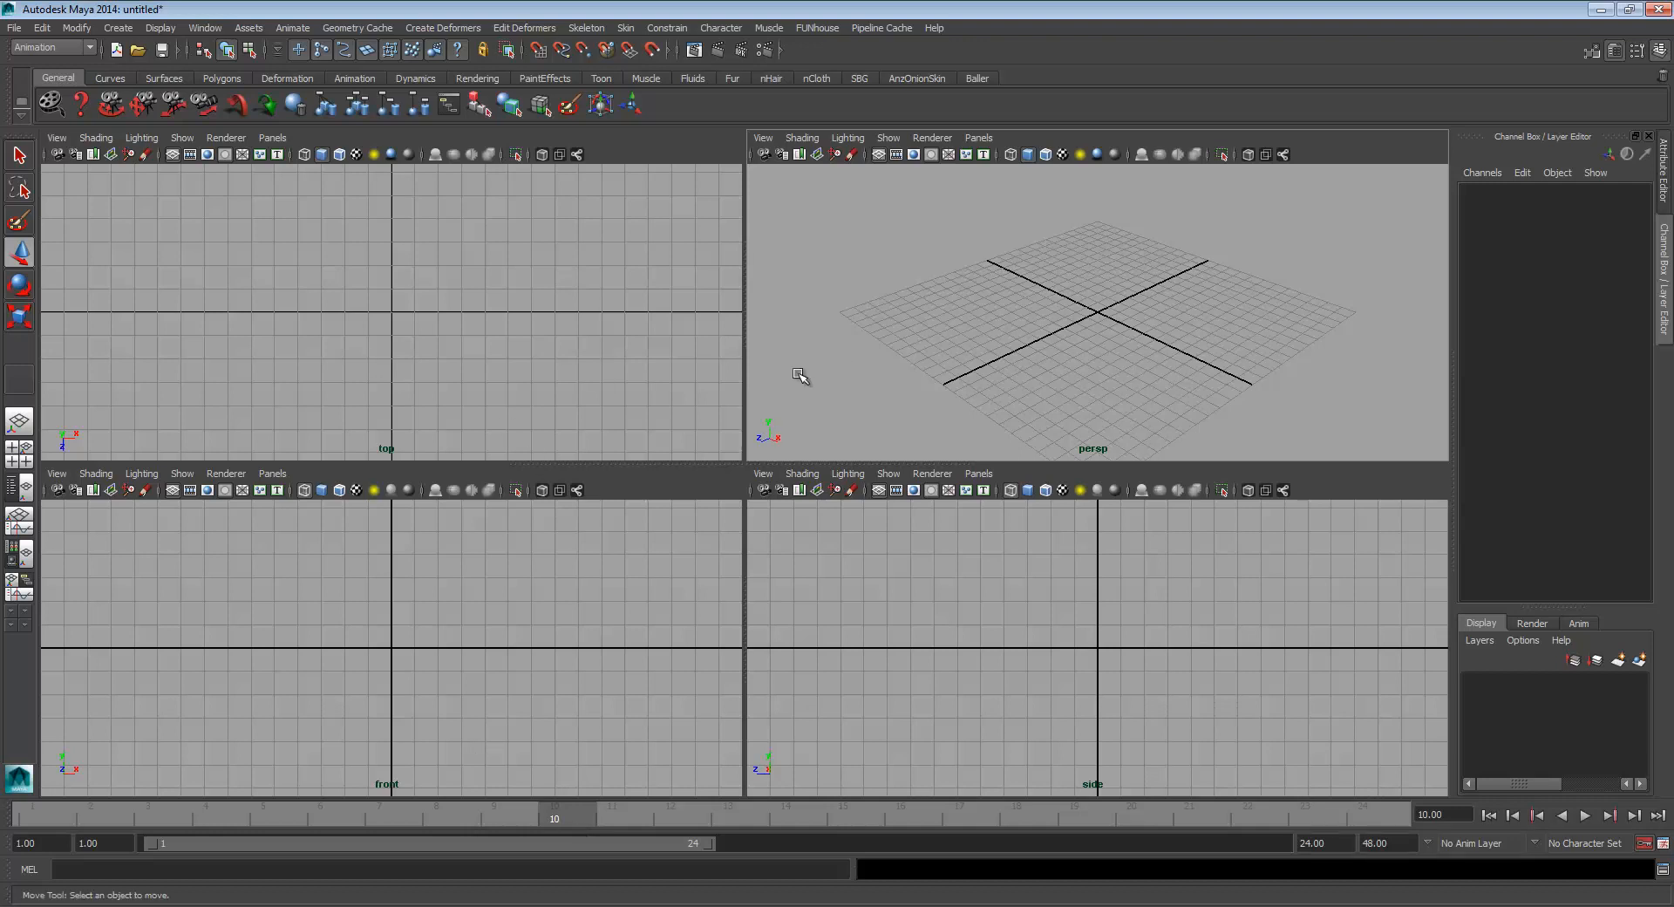
# Switch to the browser and read the article on removing Maya time slider hotkeys from the undo queue, including its command codes
pyautogui.click(206, 906)
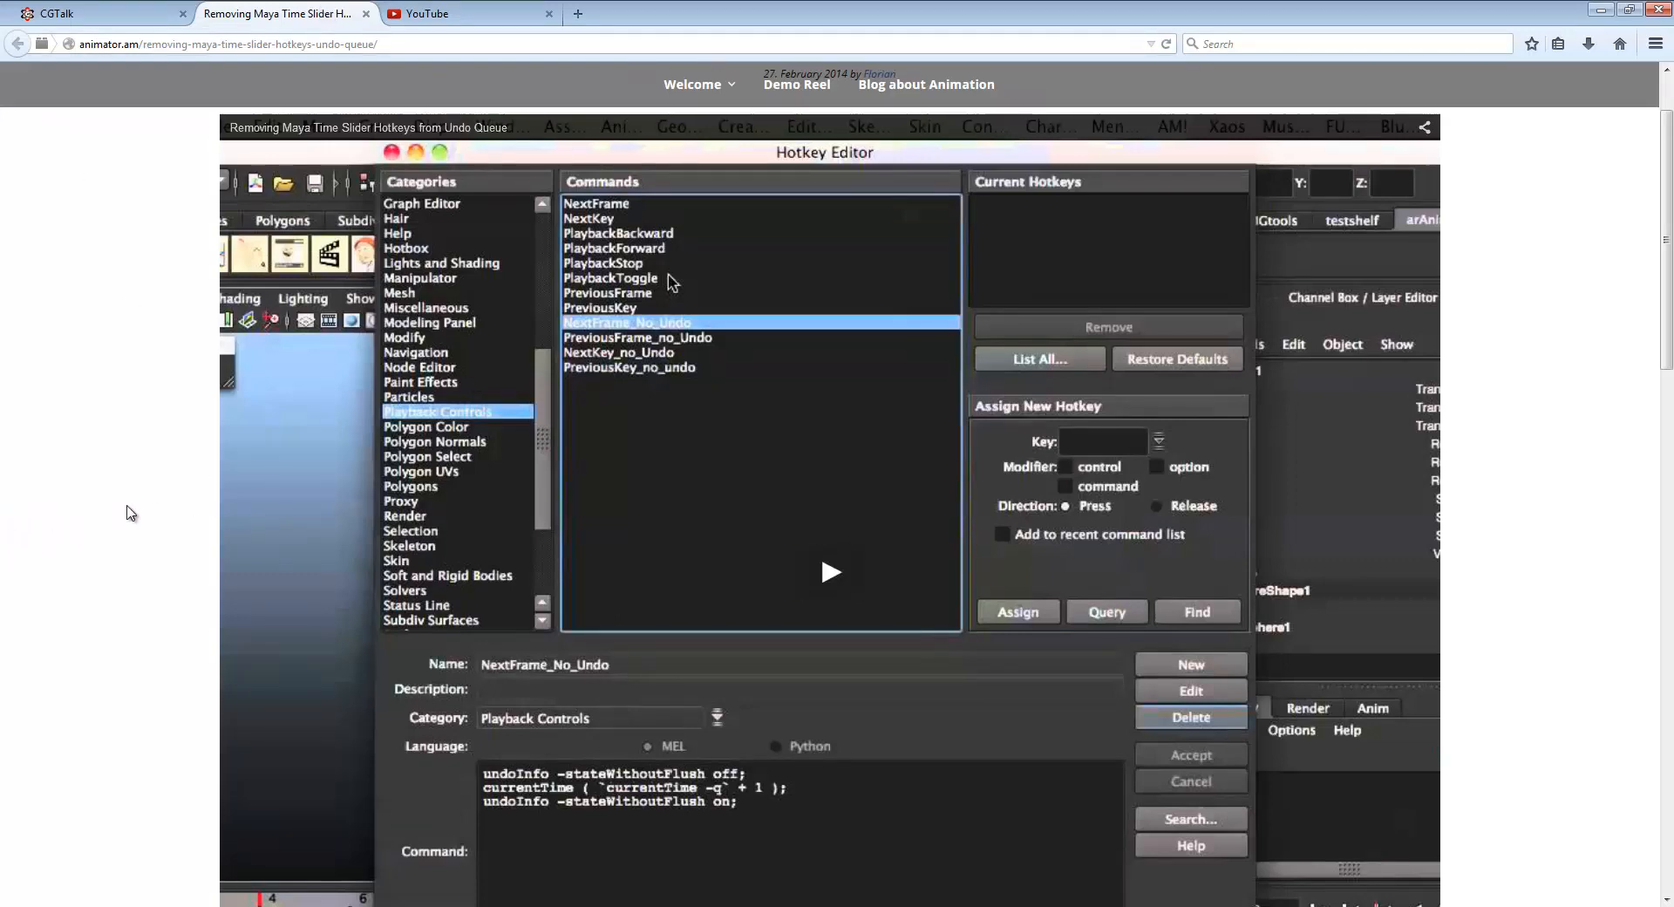
pyautogui.middleClick(127, 506)
pyautogui.scroll(-8, 126, 505)
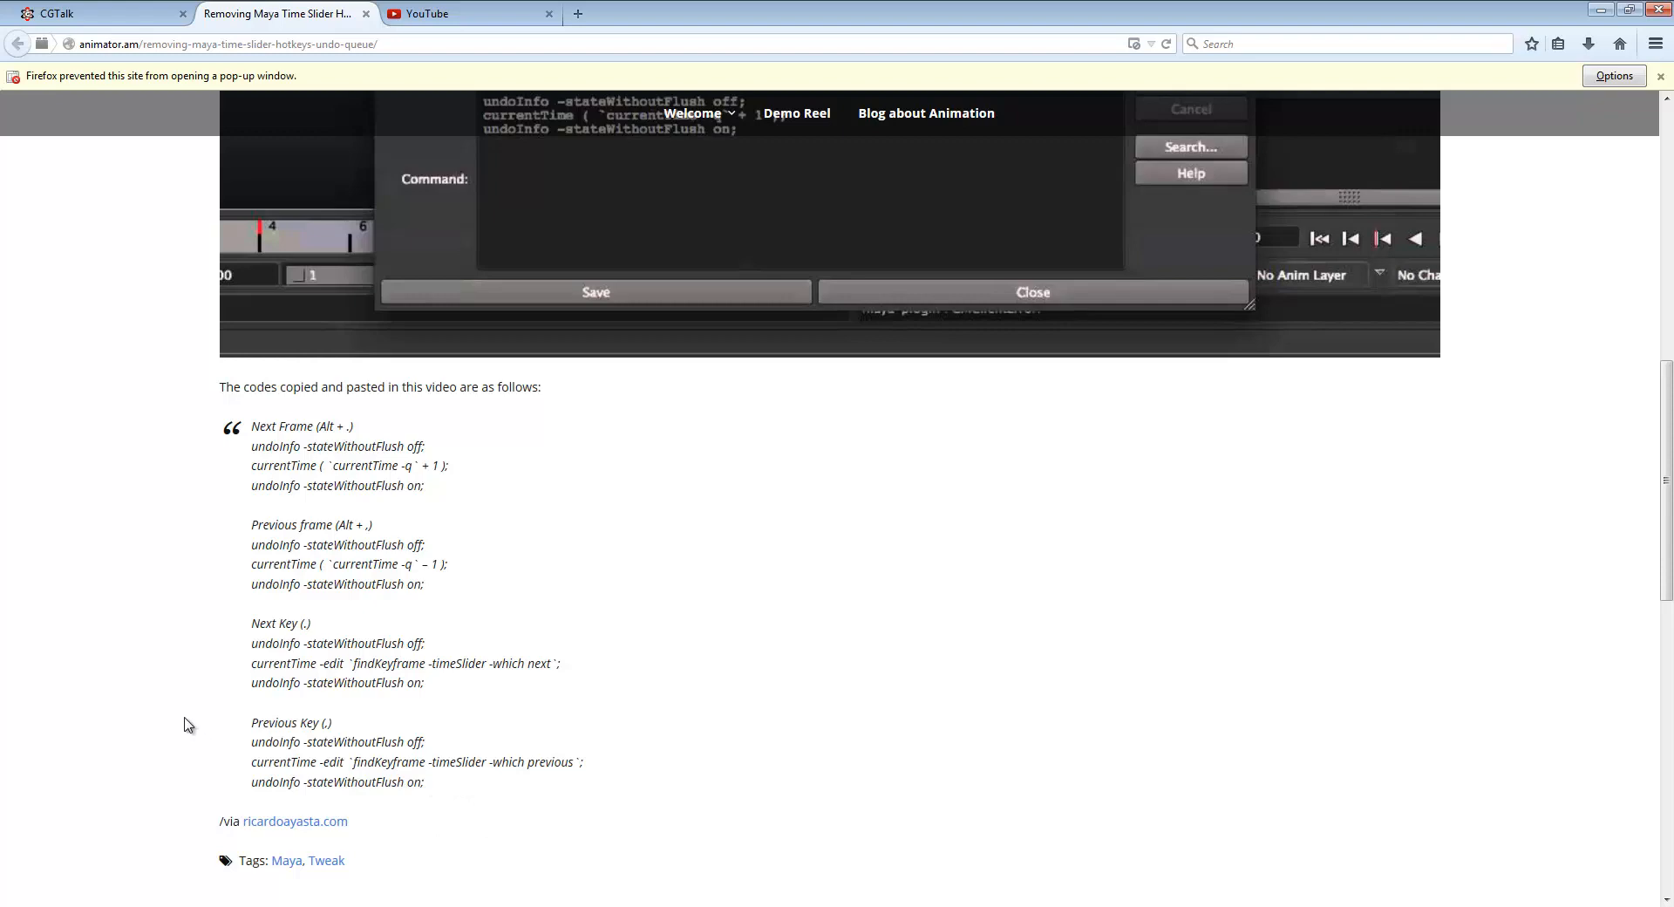
pyautogui.scroll(6, 200, 613)
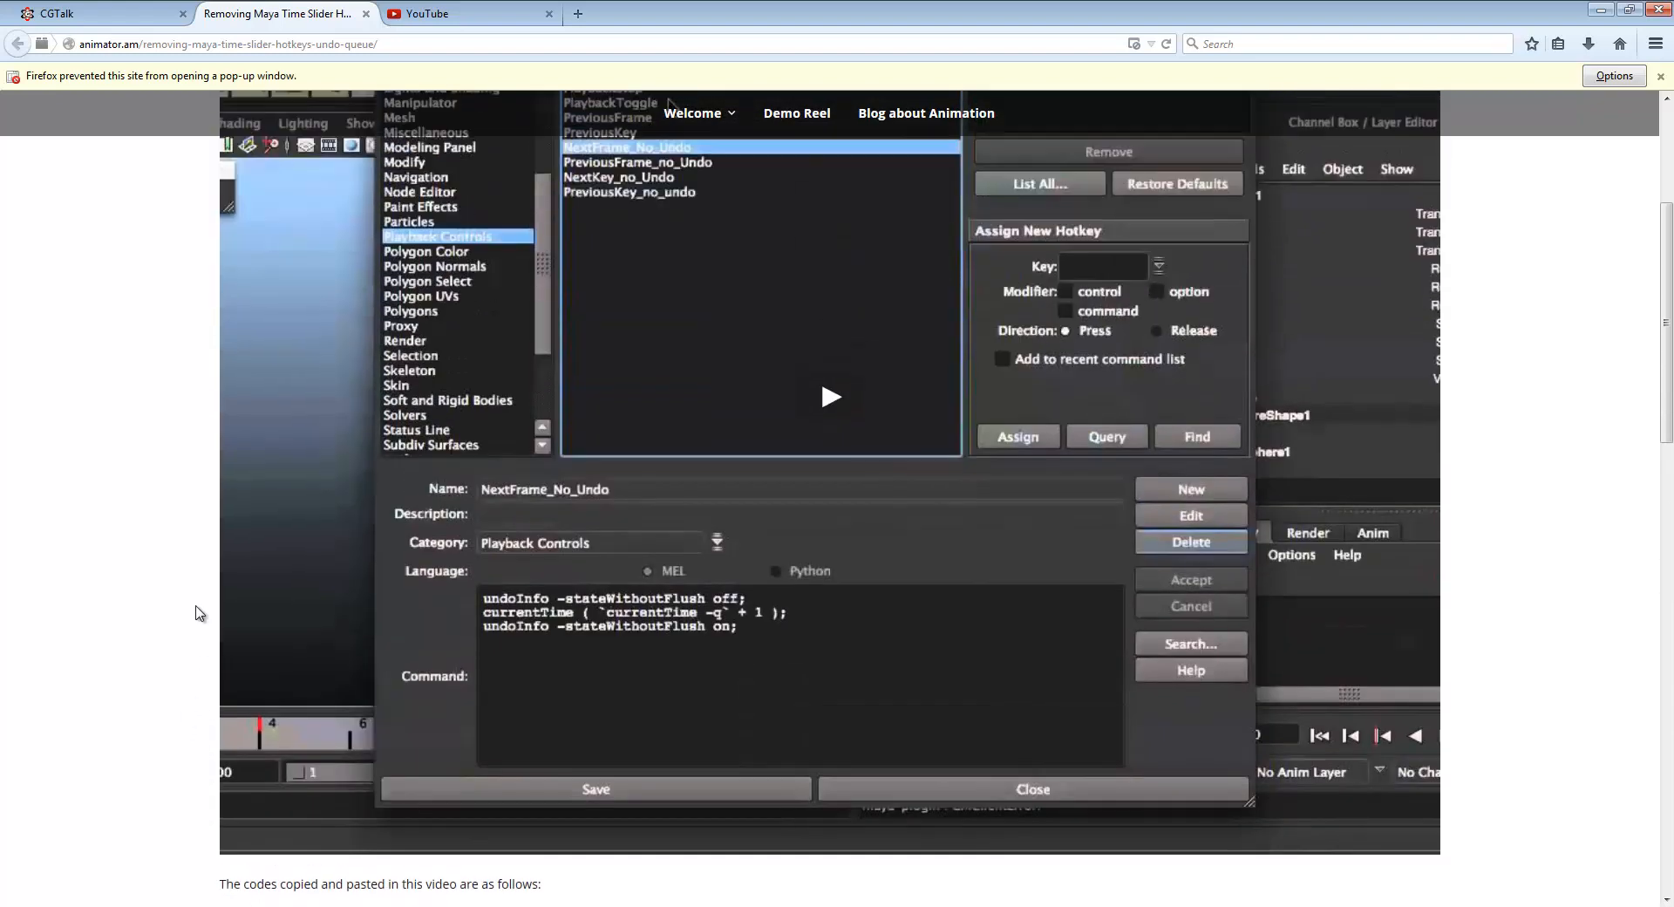
pyautogui.scroll(-5, 60, 595)
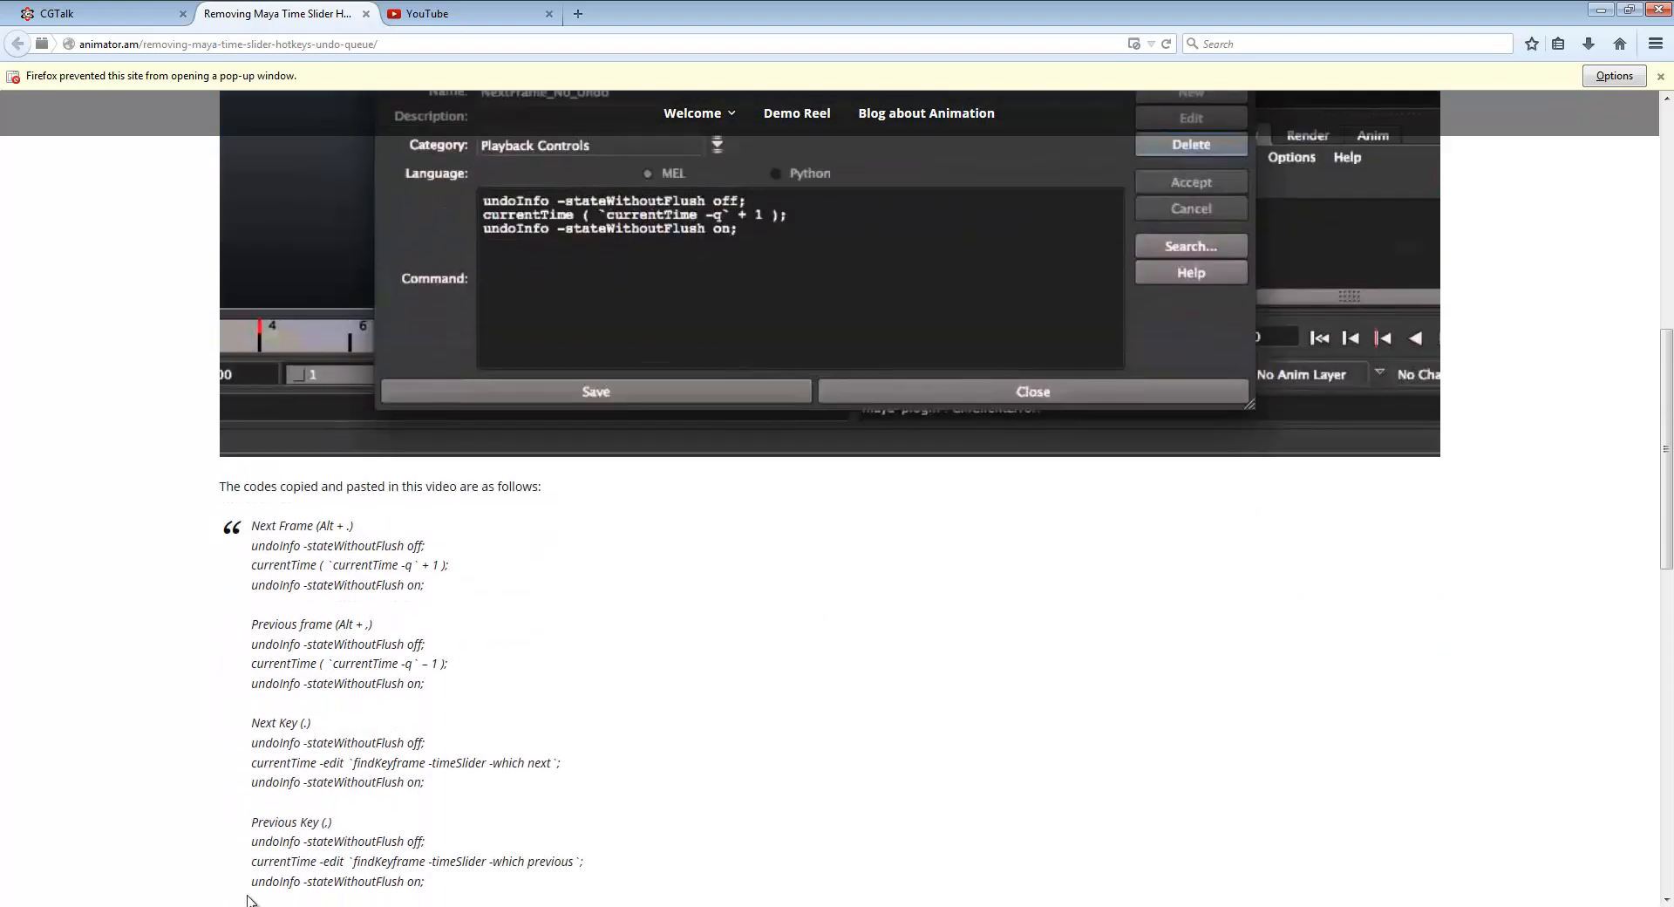
# Switch back to Maya, open the Script Editor and check the Echo All Commands history option
pyautogui.hotkey('alt', 'Tab')
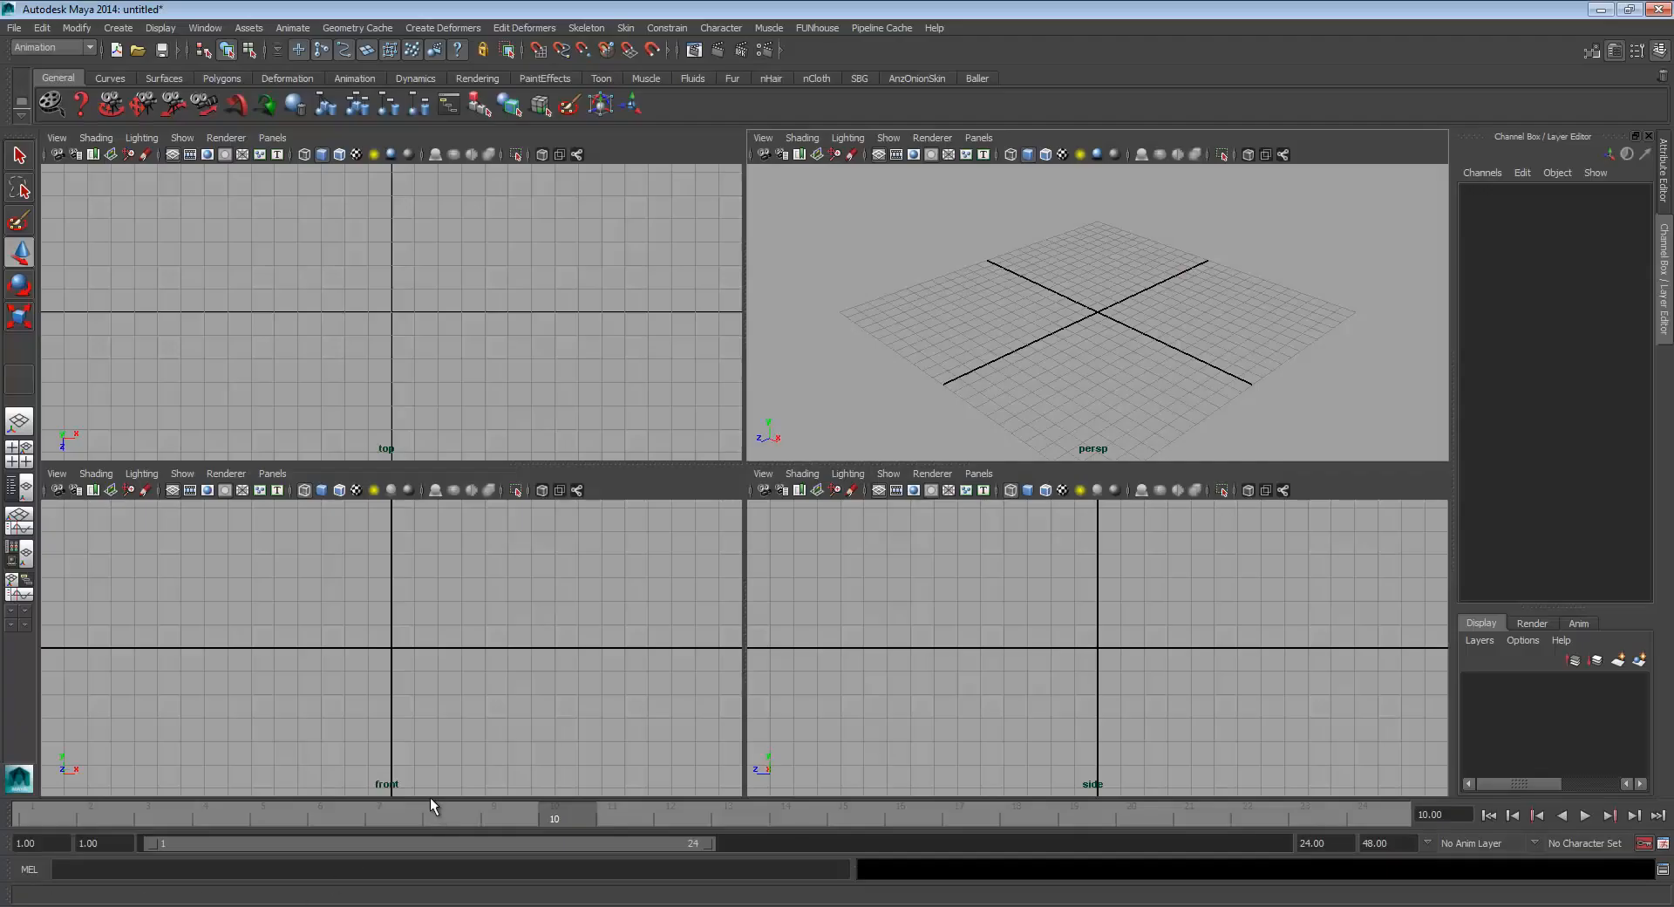
pyautogui.click(1663, 870)
pyautogui.moveTo(1214, 231); pyautogui.dragTo(1035, 226)
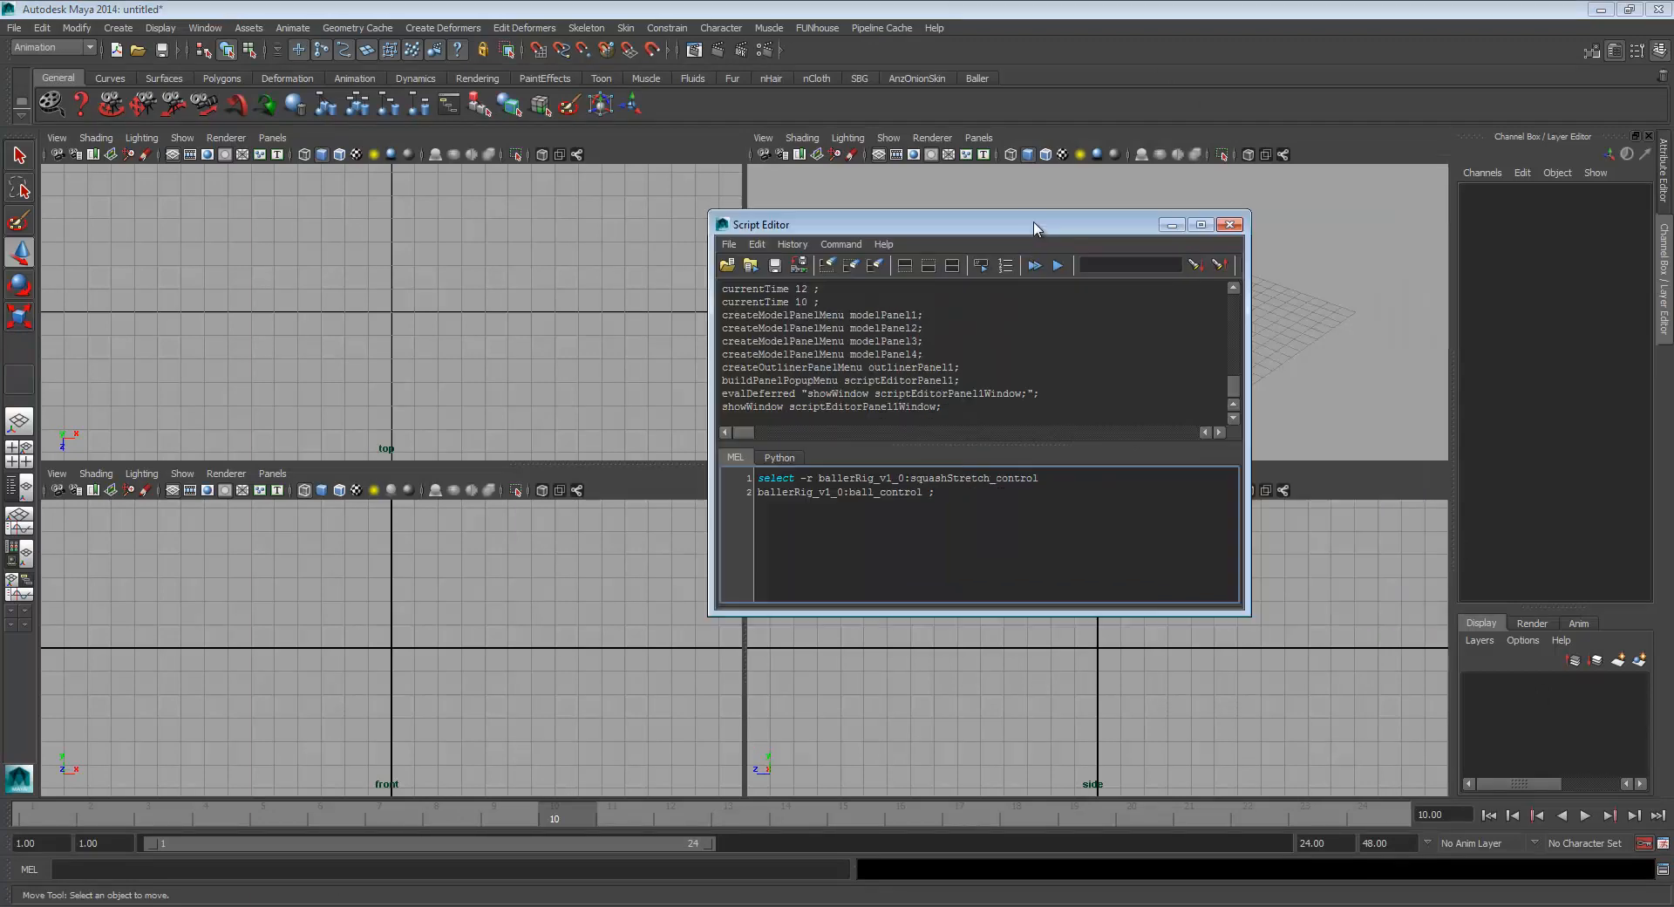
pyautogui.click(790, 243)
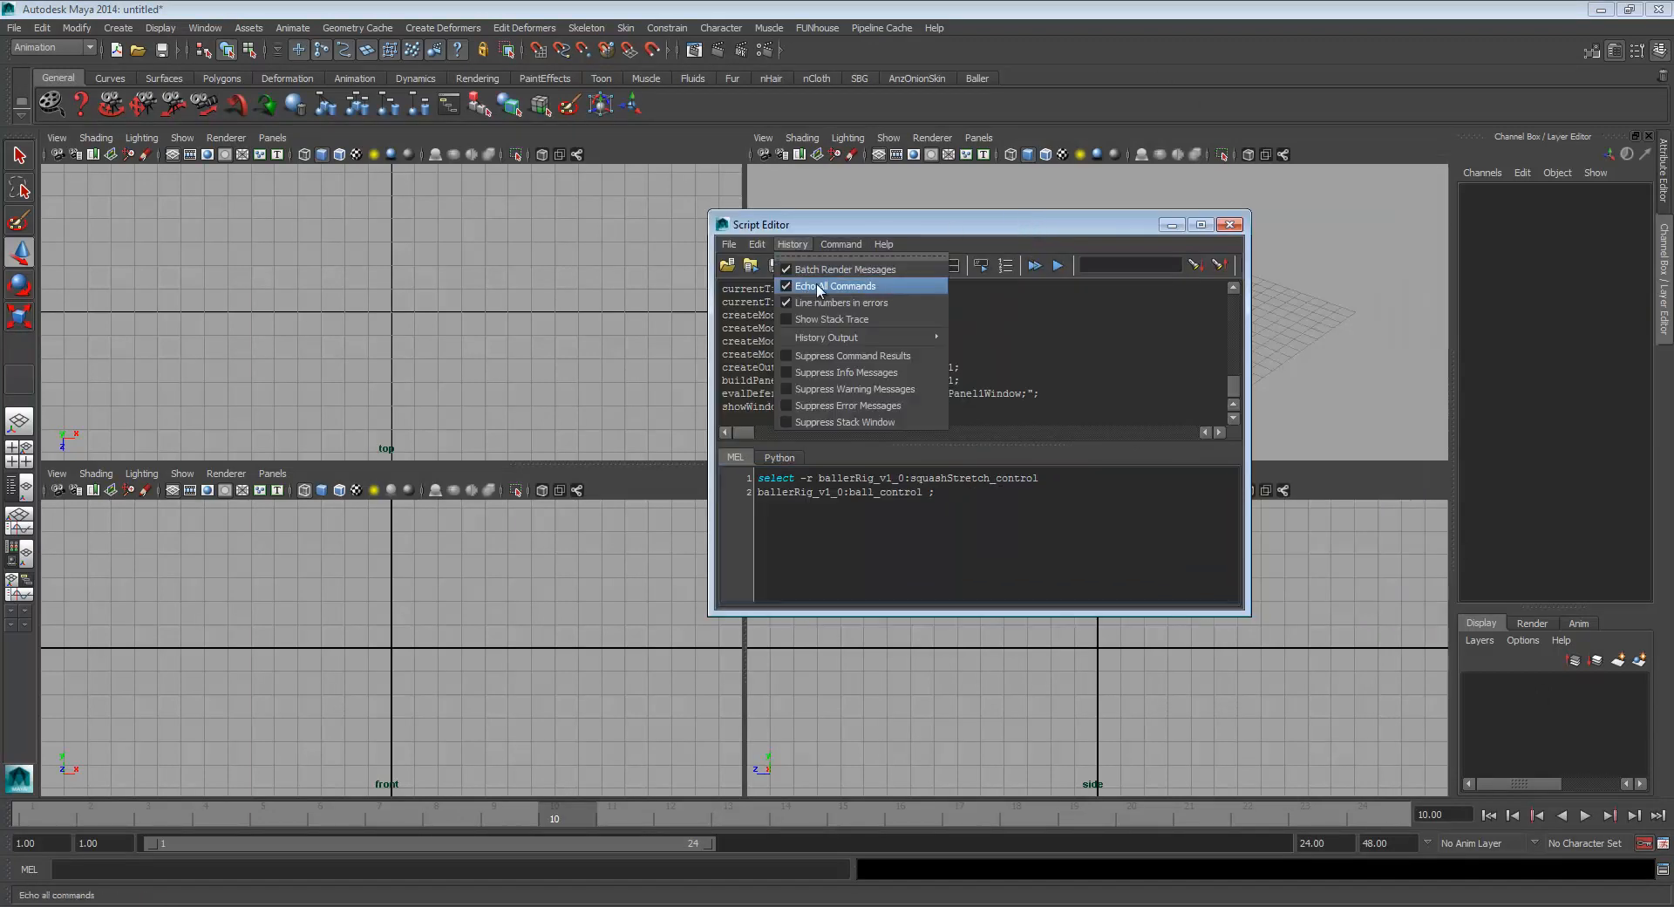
pyautogui.click(809, 224)
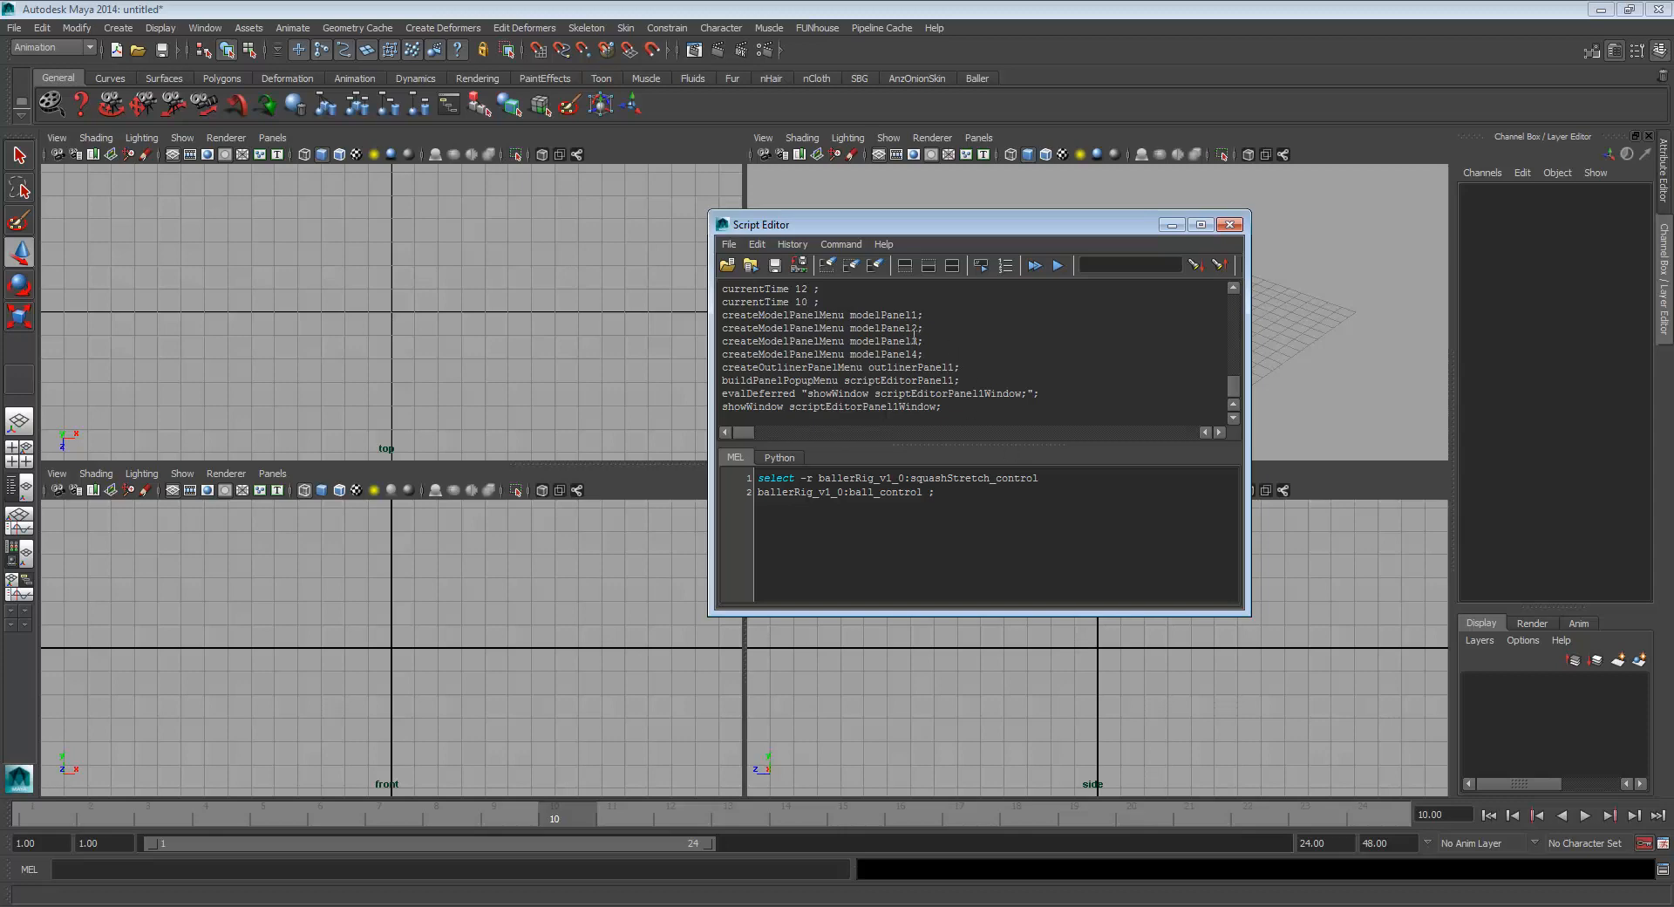
# Show the SBG shelf to inspect its time slider script, and close the Script Editor
pyautogui.moveTo(981, 224); pyautogui.dragTo(904, 365)
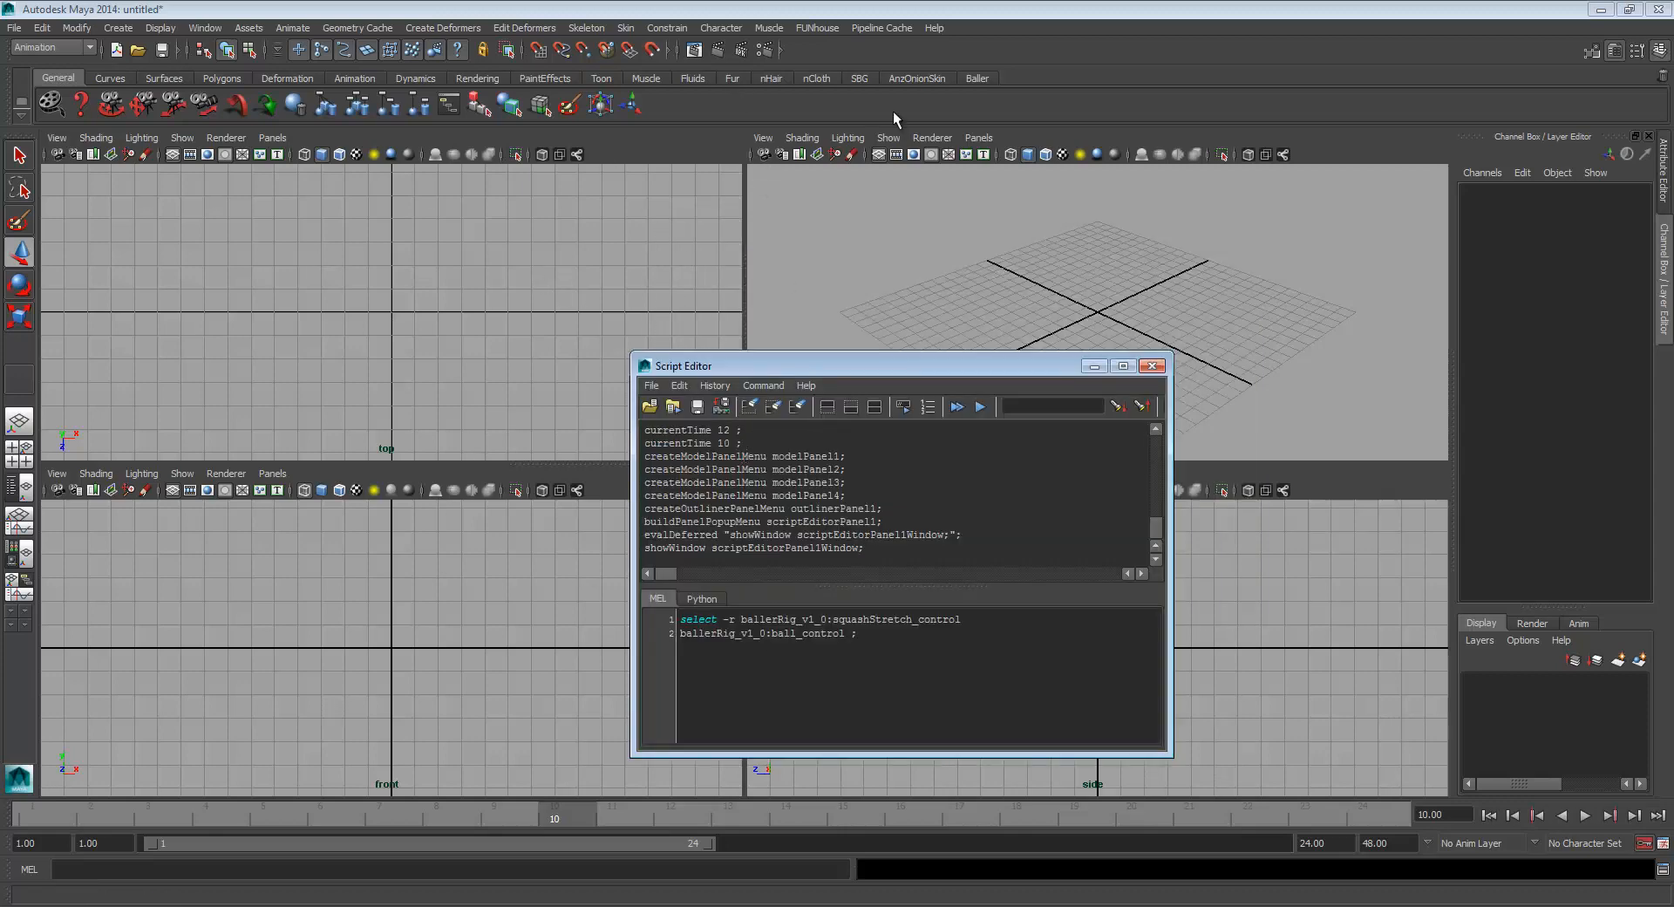
pyautogui.click(859, 78)
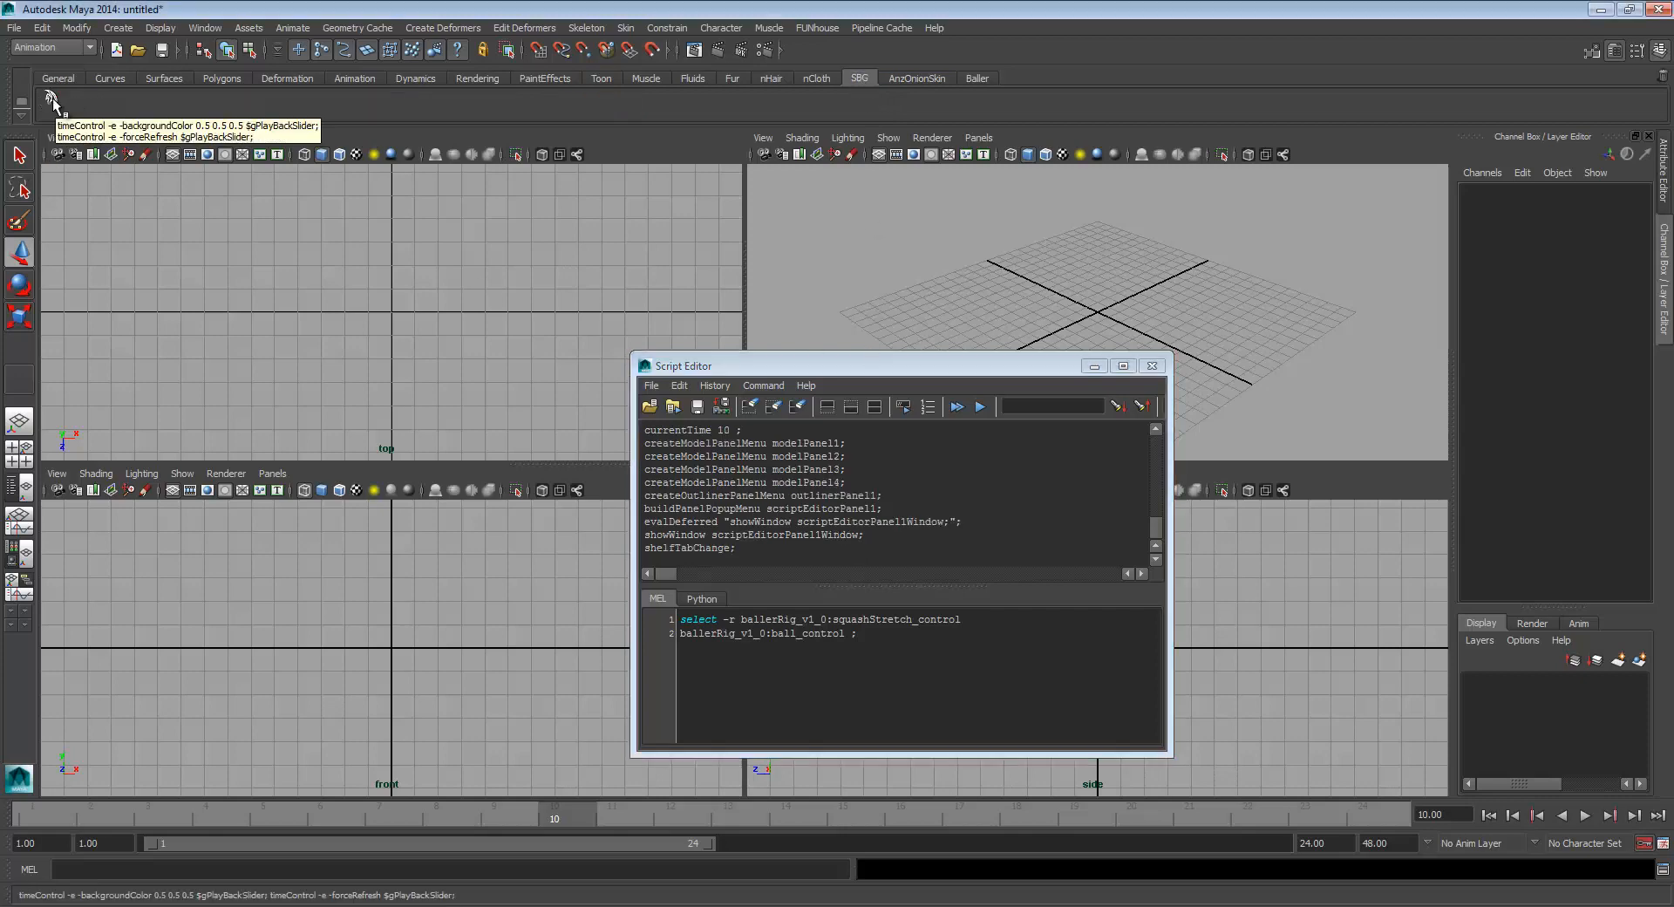
pyautogui.click(1154, 367)
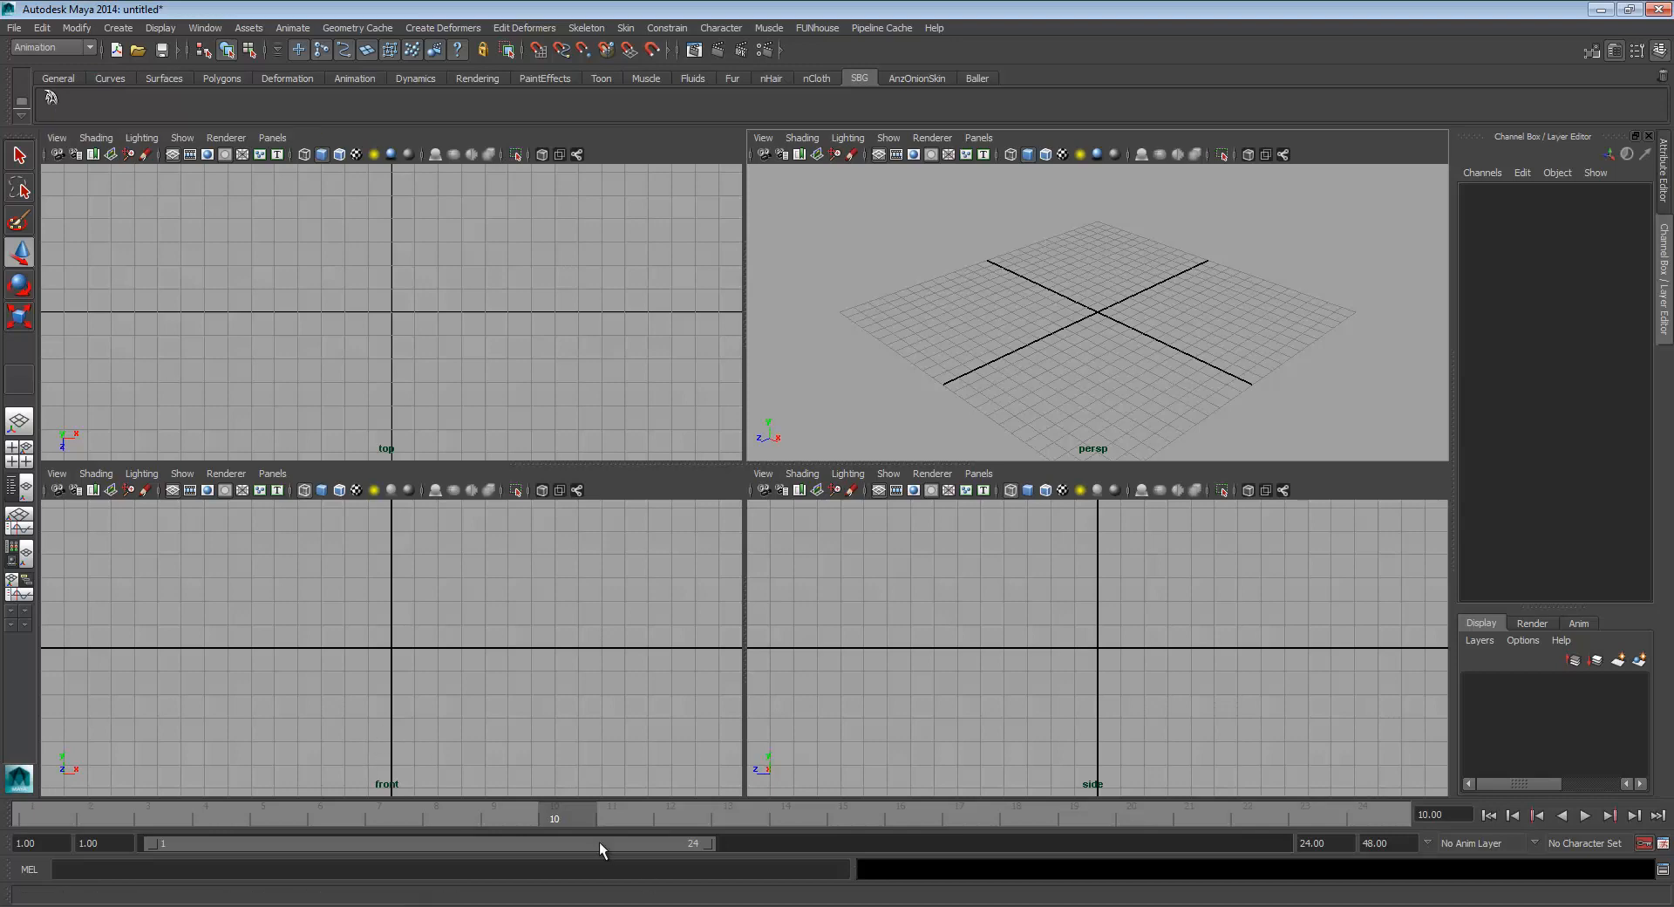
# Scrub the time slider back toward the start, toggle playback, and return the current frame to 1
pyautogui.moveTo(572, 813)
pyautogui.mouseDown()
pyautogui.moveTo(54, 818)
pyautogui.moveTo(311, 818)
pyautogui.mouseUp()
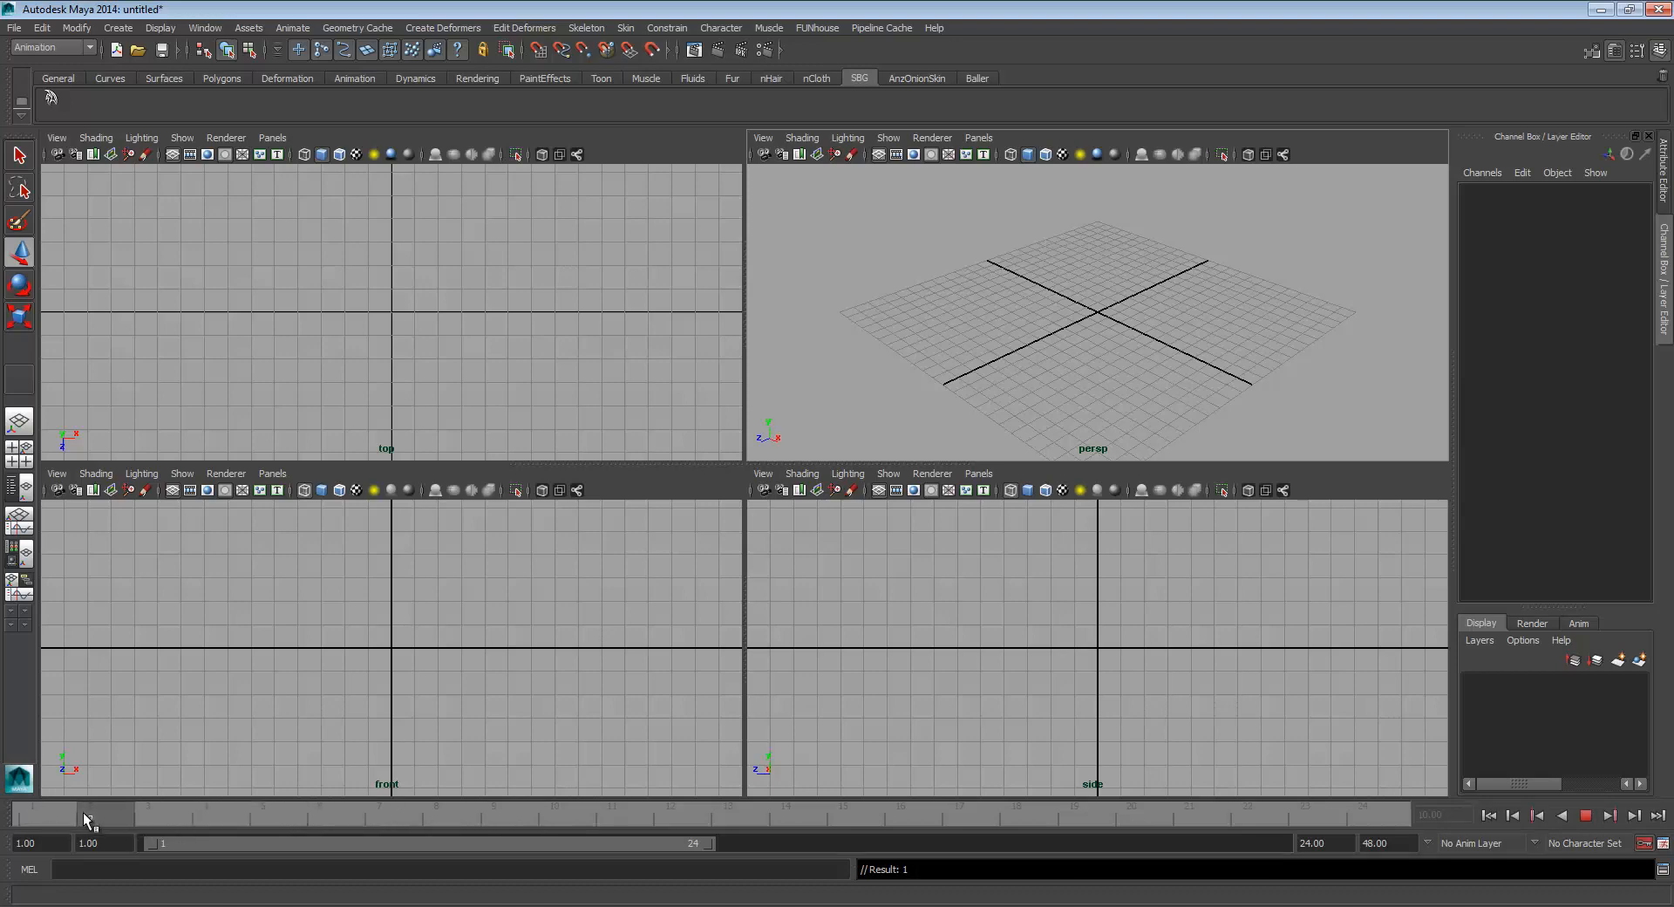
pyautogui.moveTo(77, 813)
pyautogui.mouseDown()
pyautogui.moveTo(60, 813)
pyautogui.moveTo(685, 833)
pyautogui.moveTo(51, 809)
pyautogui.mouseUp()
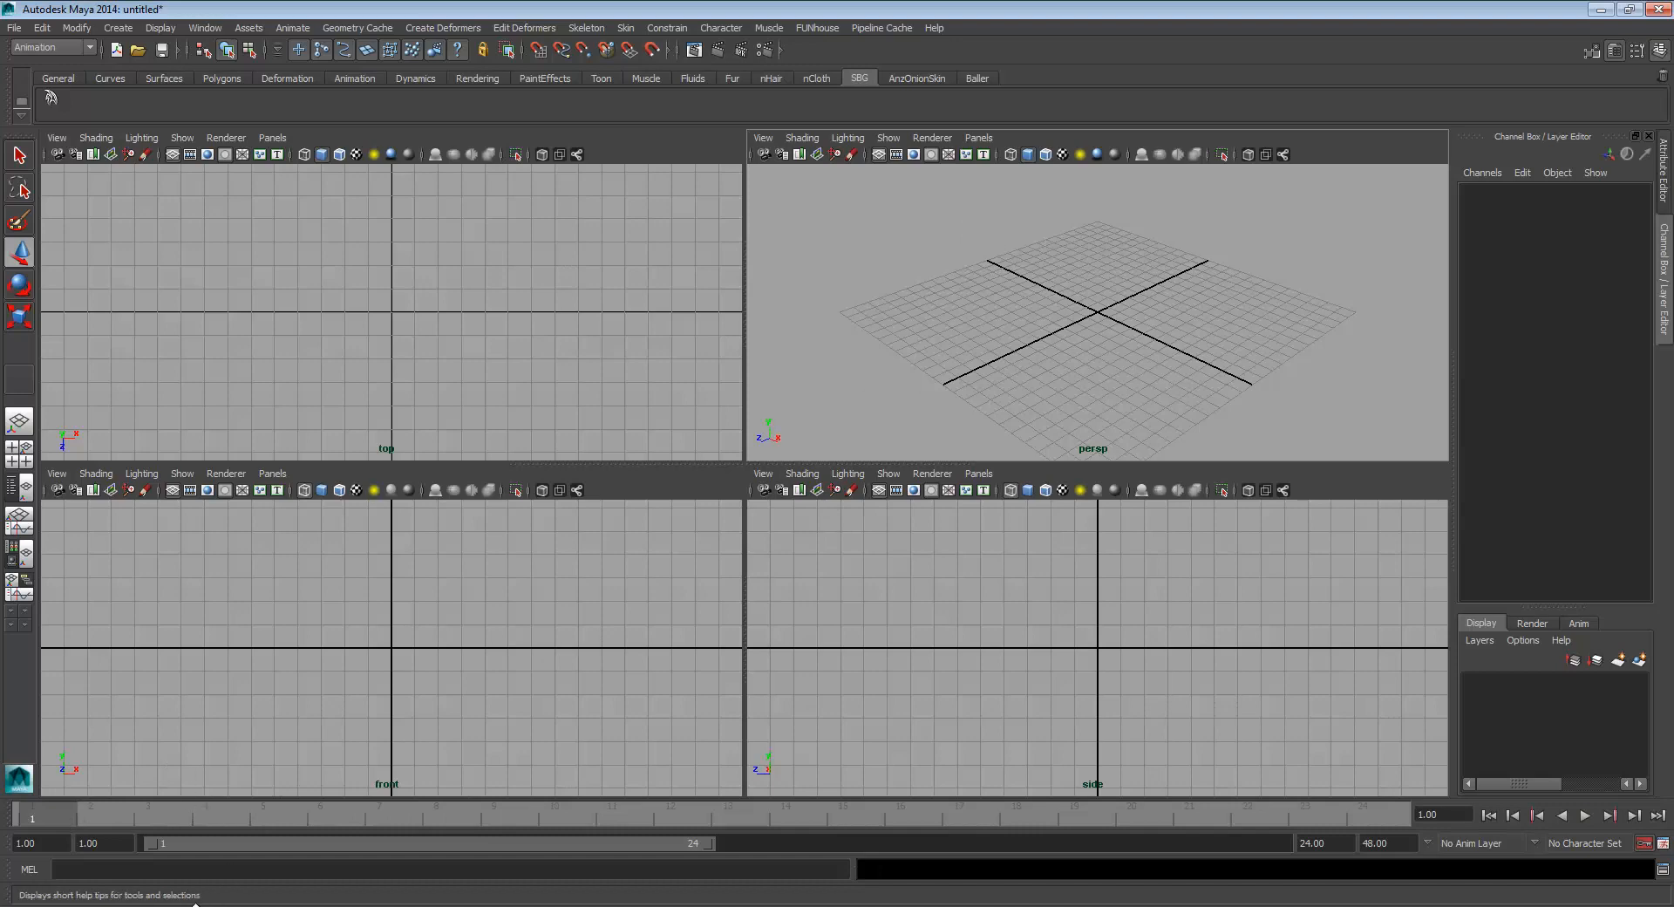
pyautogui.moveTo(194, 906)
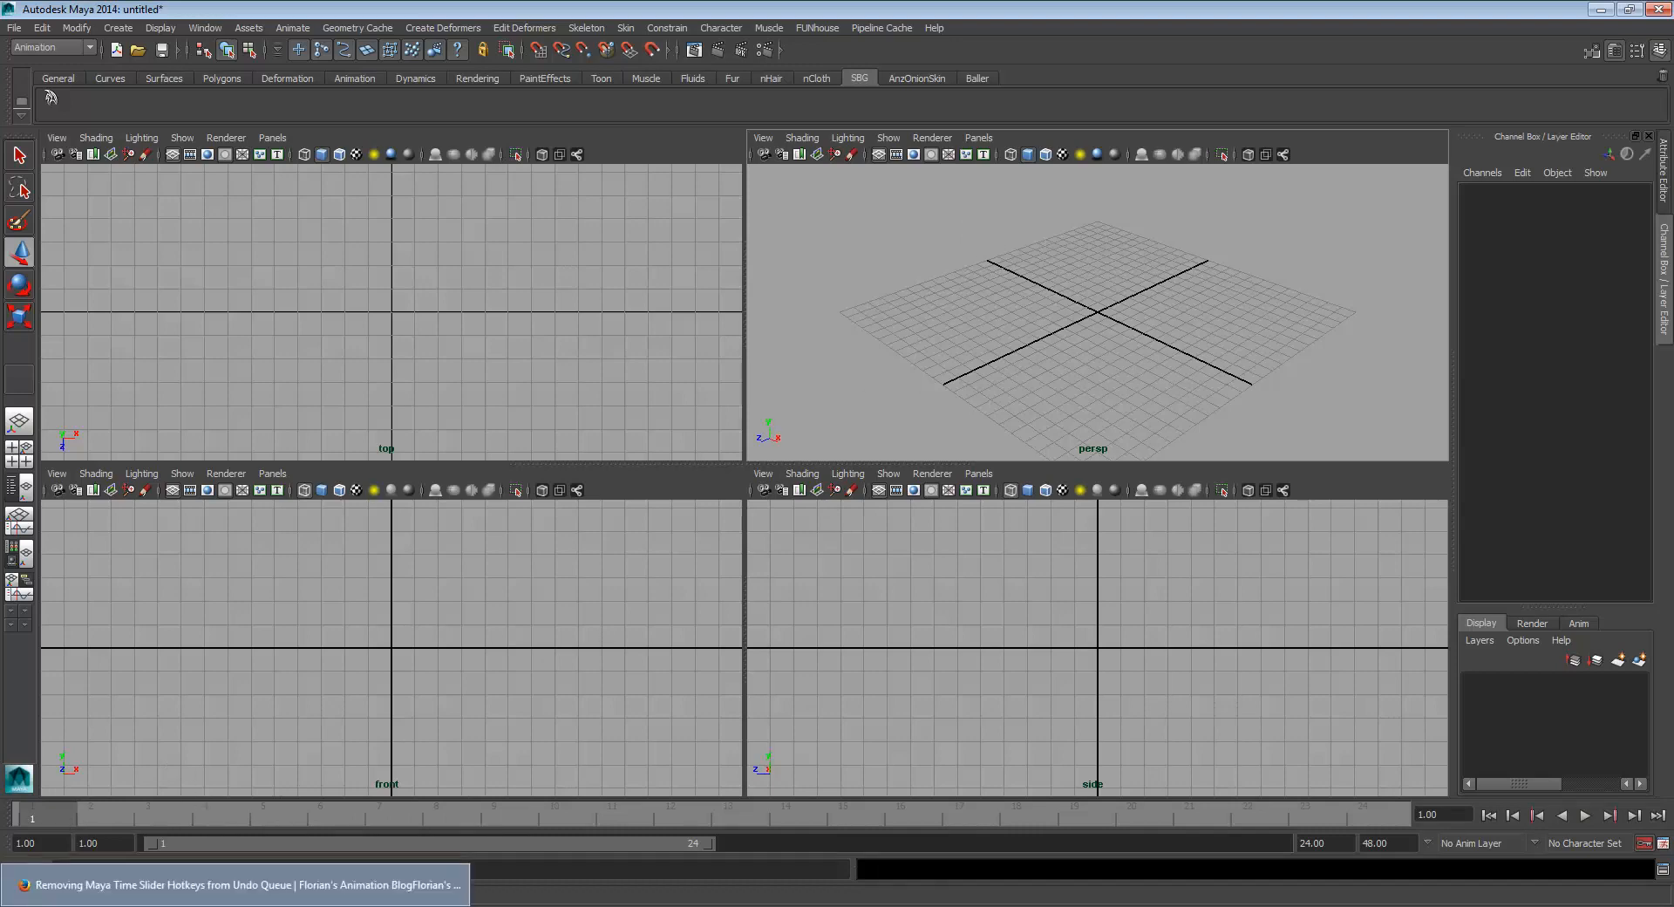
pyautogui.hotkey('alt', 'v')
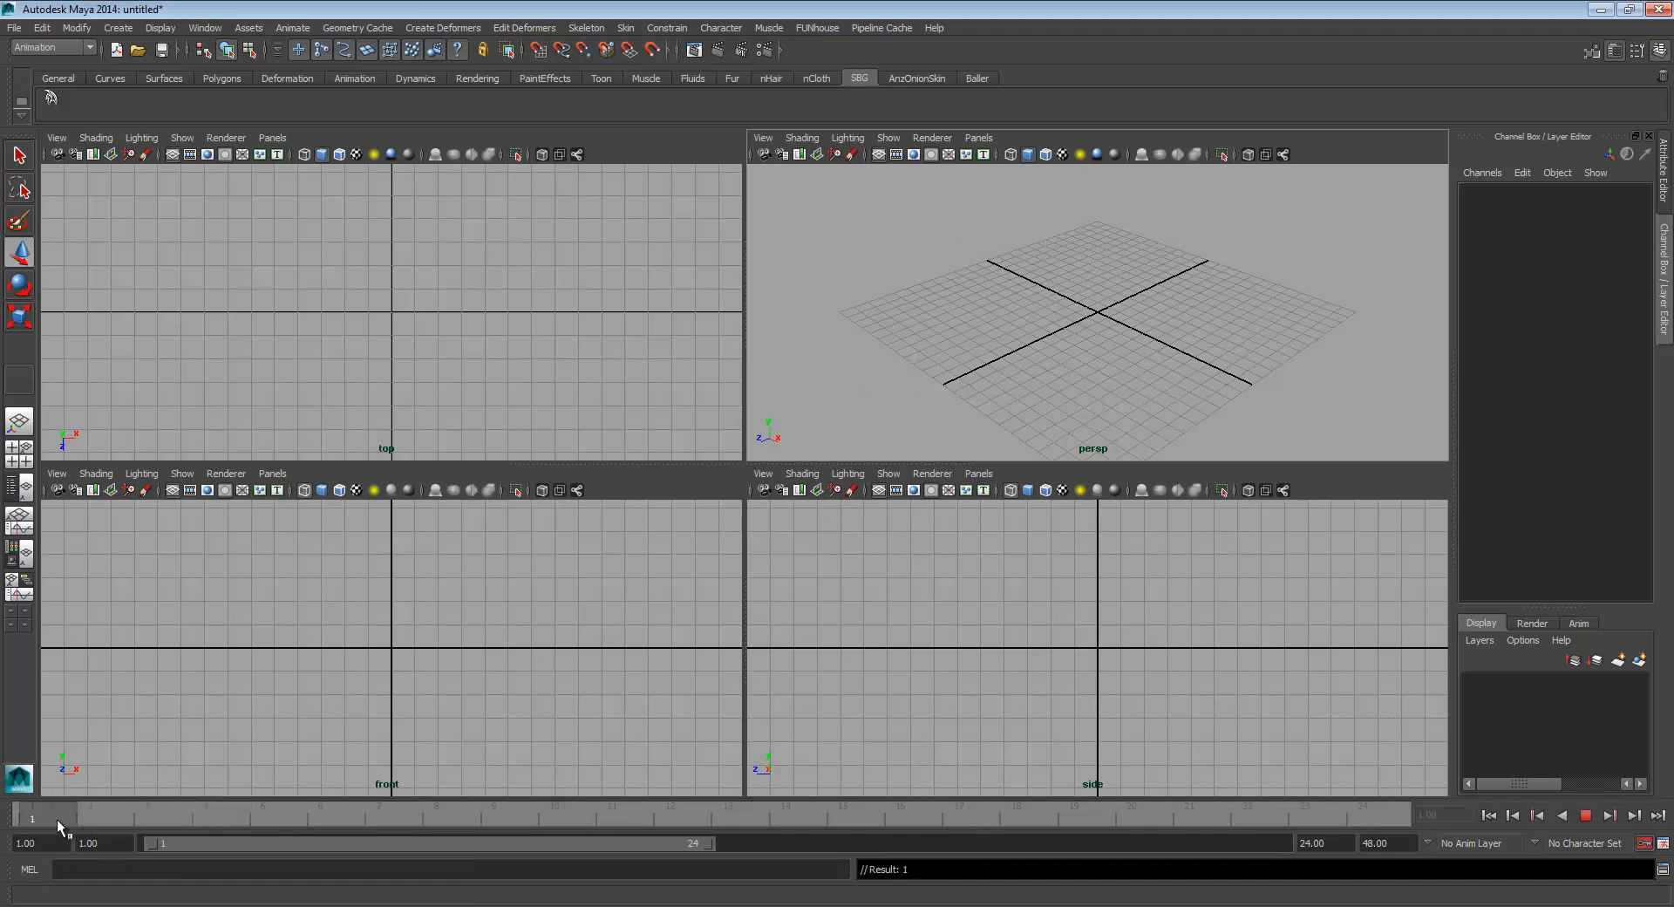
pyautogui.moveTo(57, 820); pyautogui.dragTo(56, 820)
# Switch to the browser and review the article's Hotkey Editor video frame and its frame and key command codes
pyautogui.hotkey('alt', 'Tab')
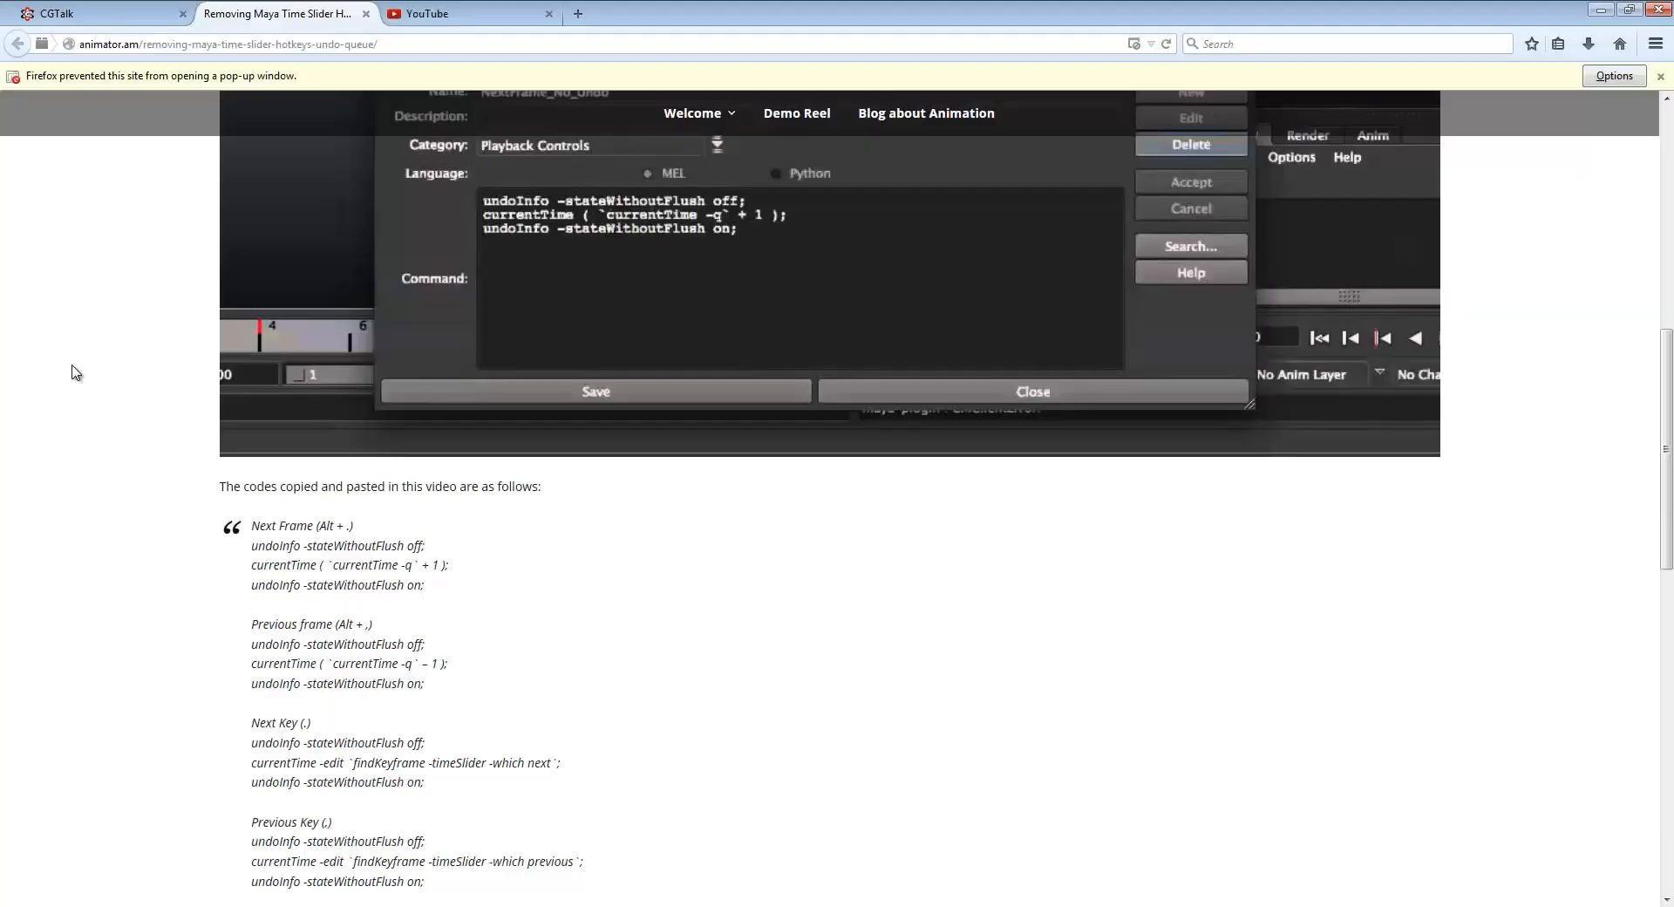
pyautogui.scroll(4, 125, 444)
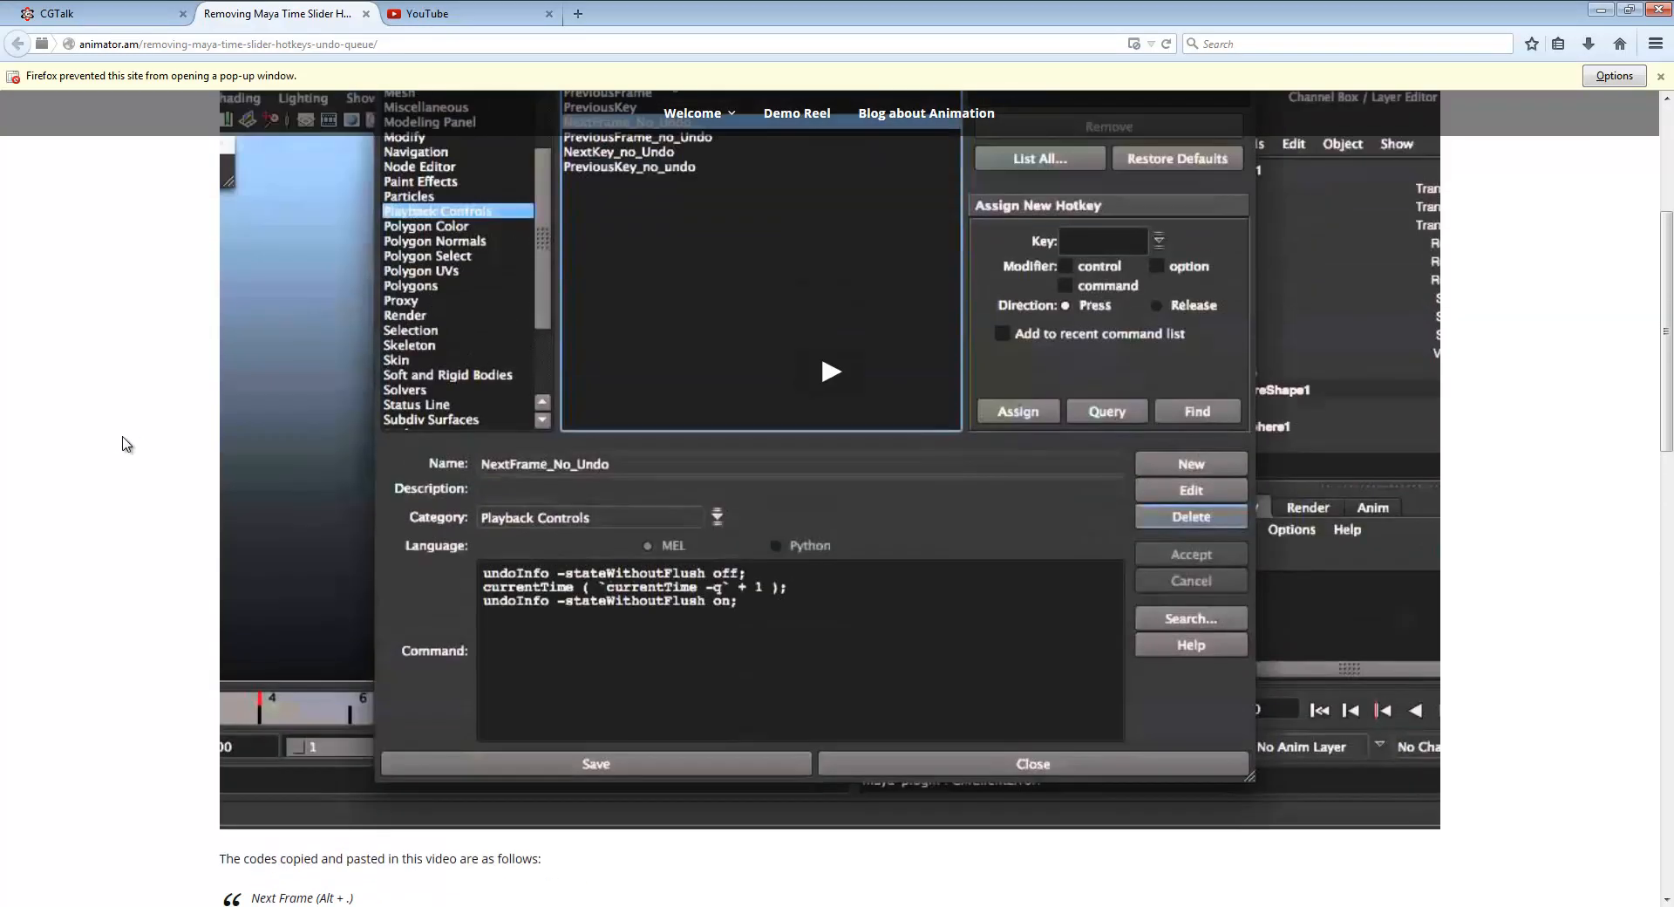
pyautogui.scroll(4, 125, 444)
pyautogui.scroll(-10, 123, 444)
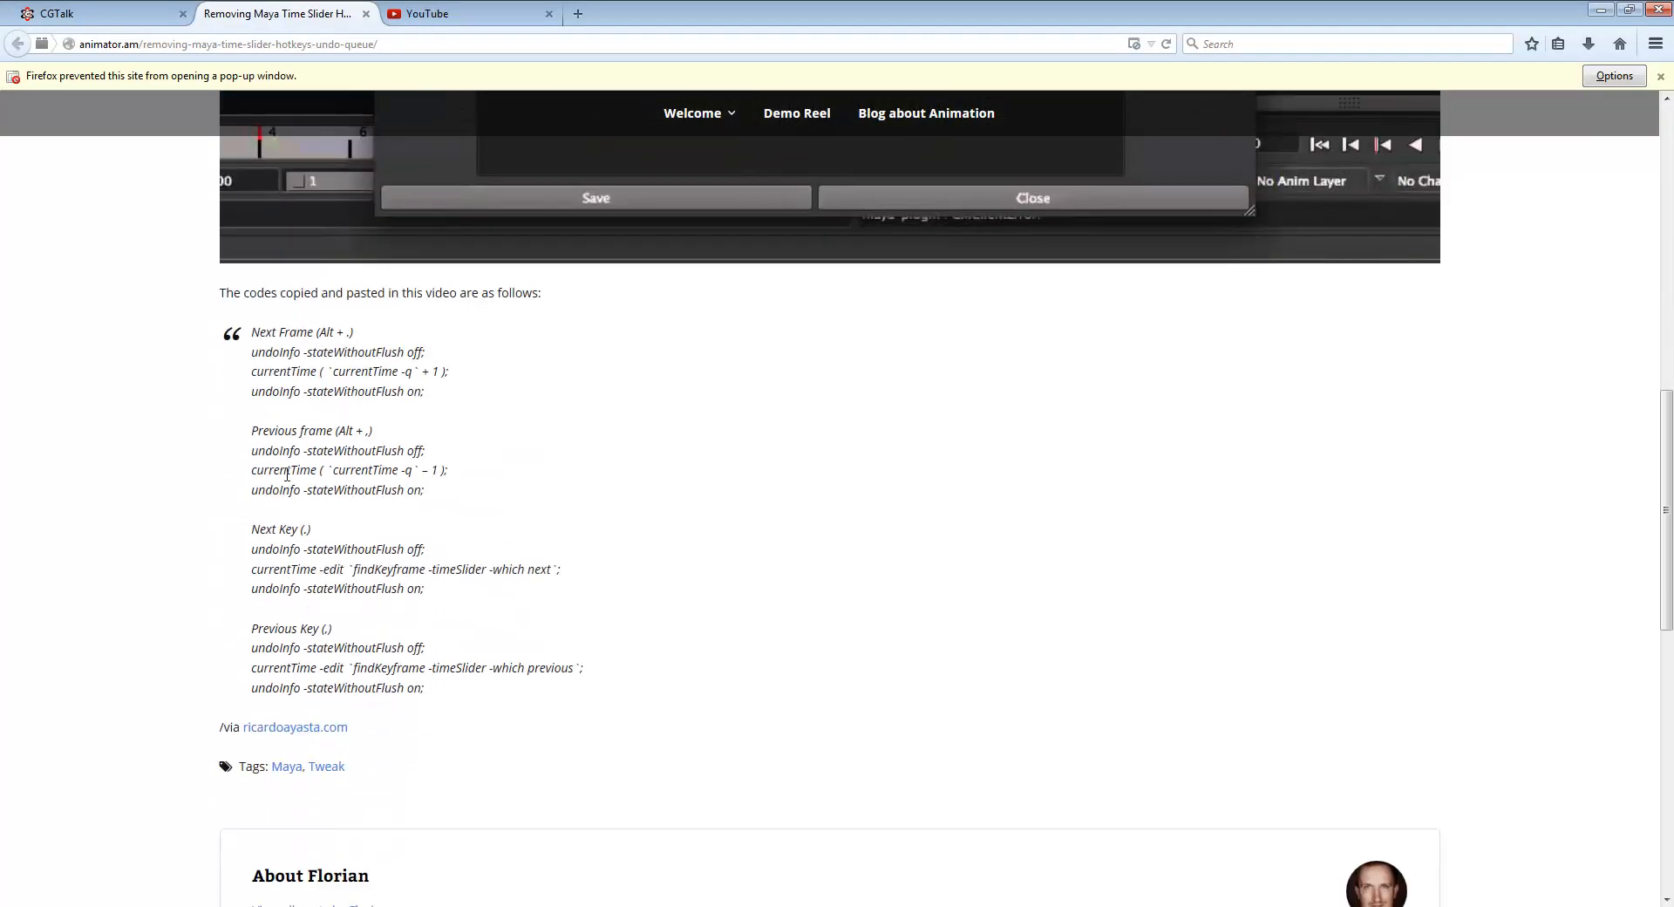
# Switch back to Maya, open the Hotkey Editor and show the Playback Controls commands
pyautogui.hotkey('alt', 'Tab')
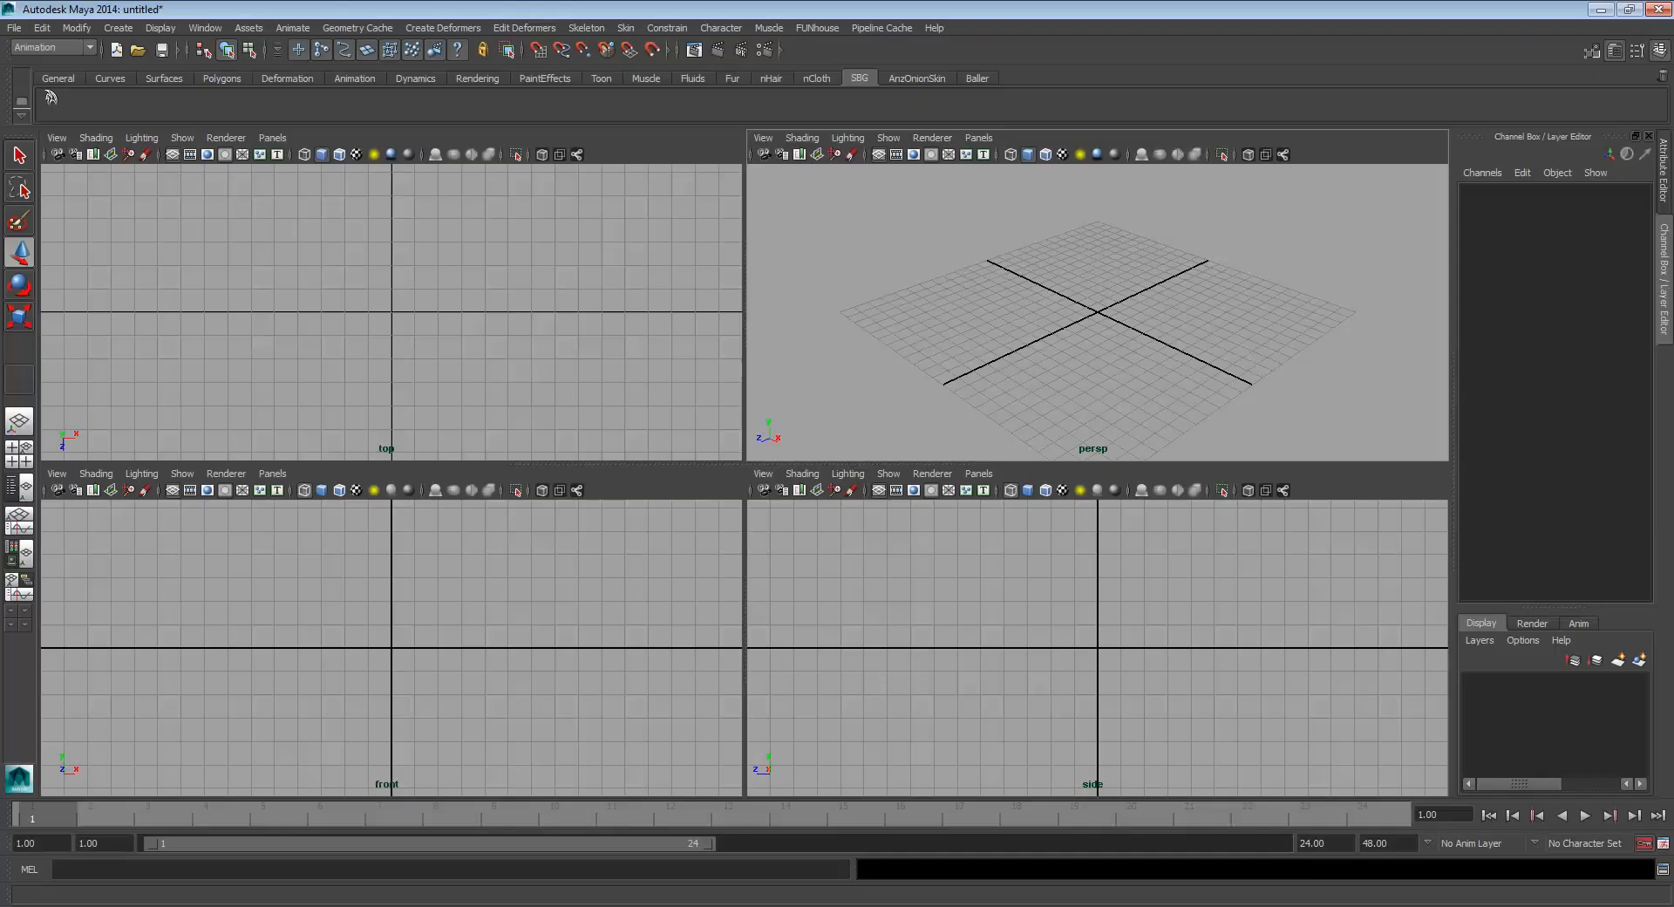
pyautogui.click(205, 28)
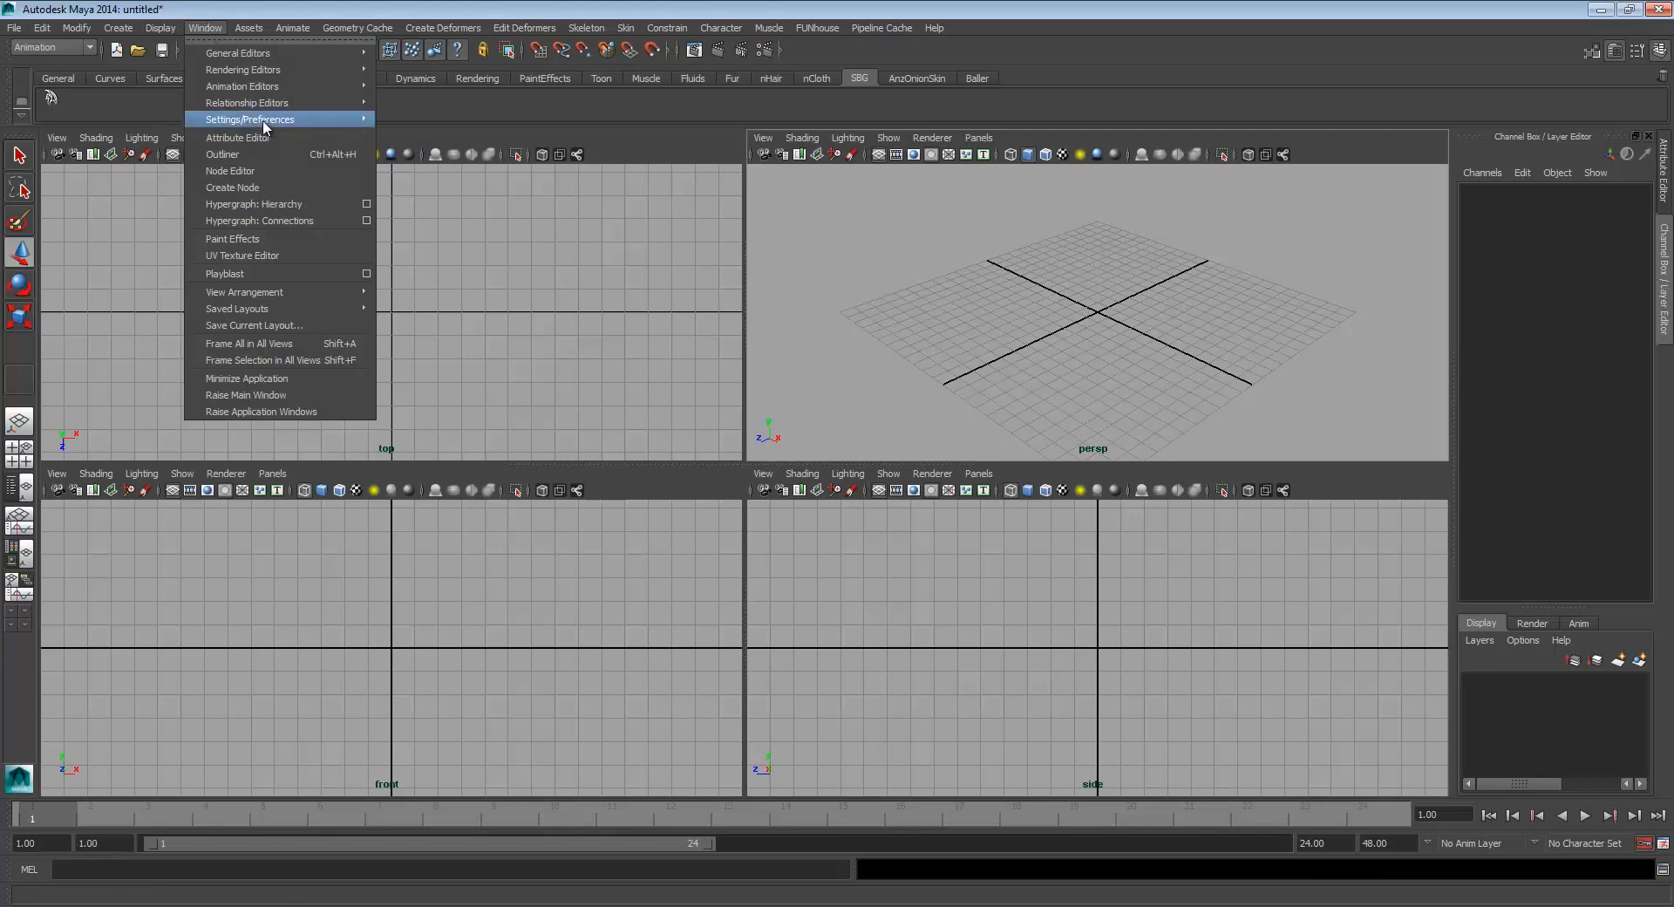
pyautogui.moveTo(316, 121)
pyautogui.click(441, 183)
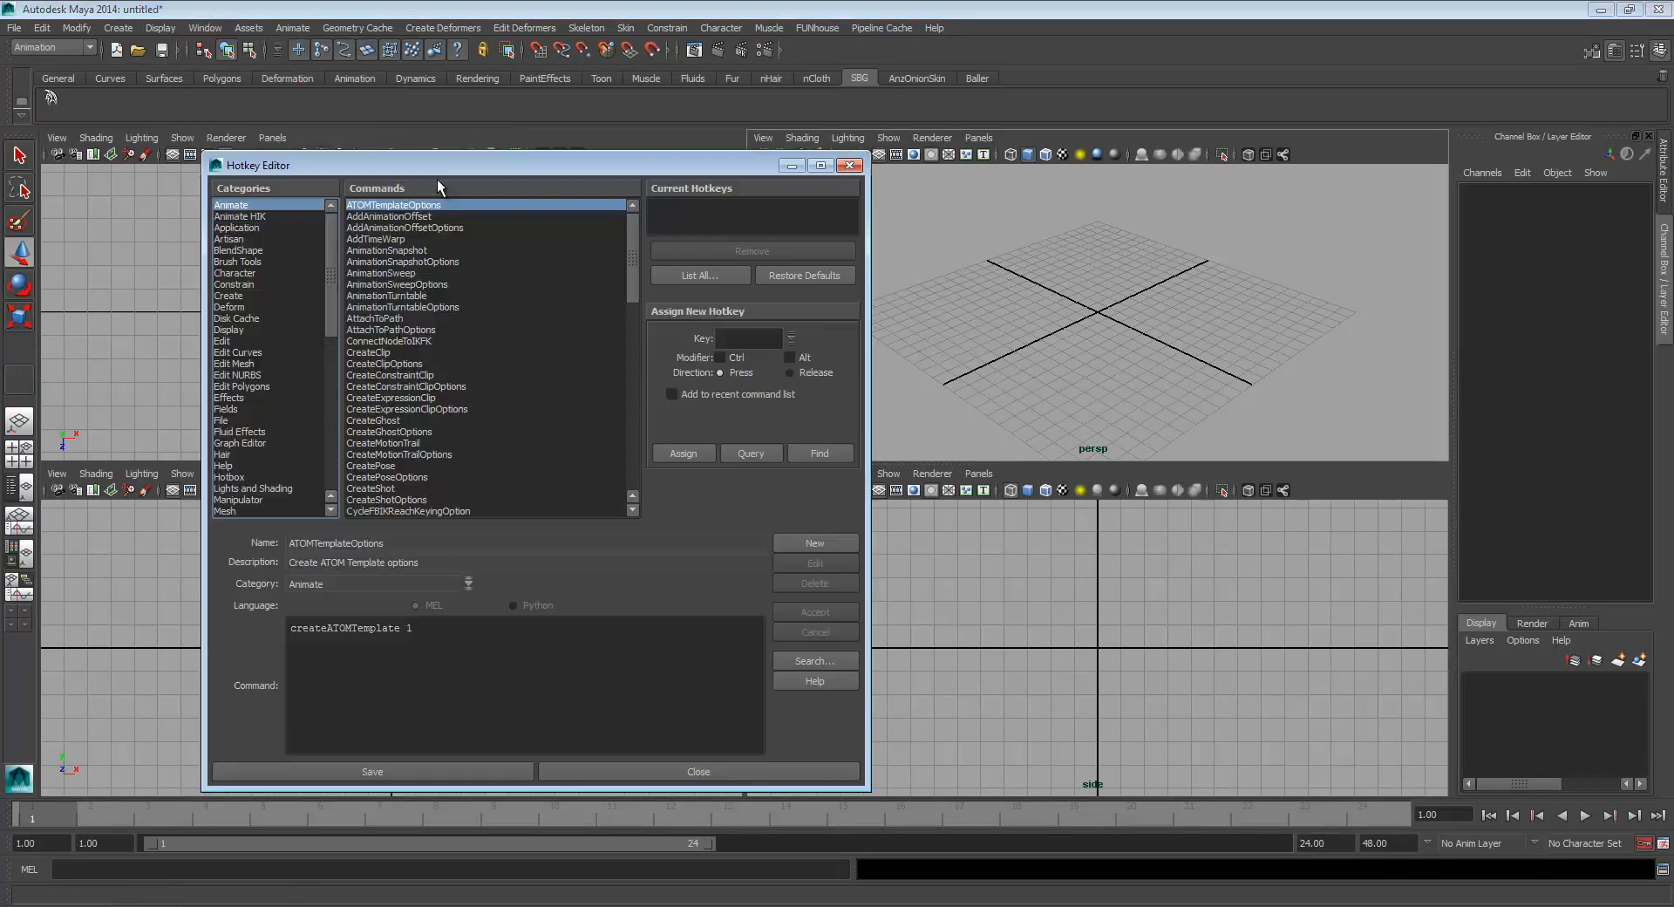
pyautogui.moveTo(332, 323); pyautogui.dragTo(346, 403)
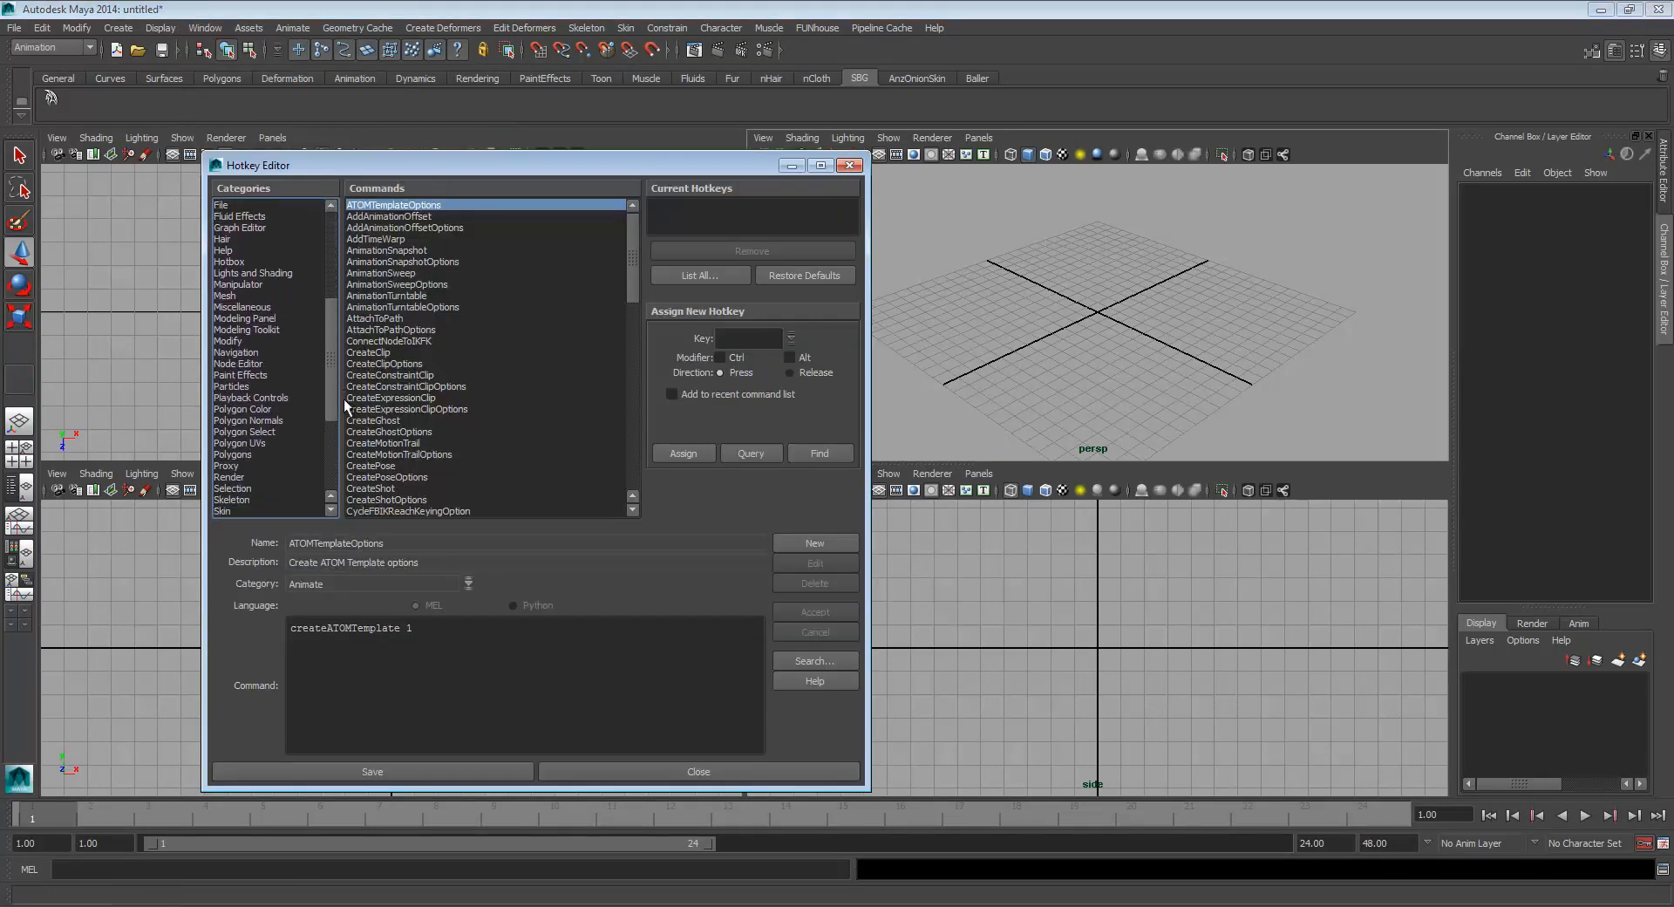
pyautogui.click(273, 394)
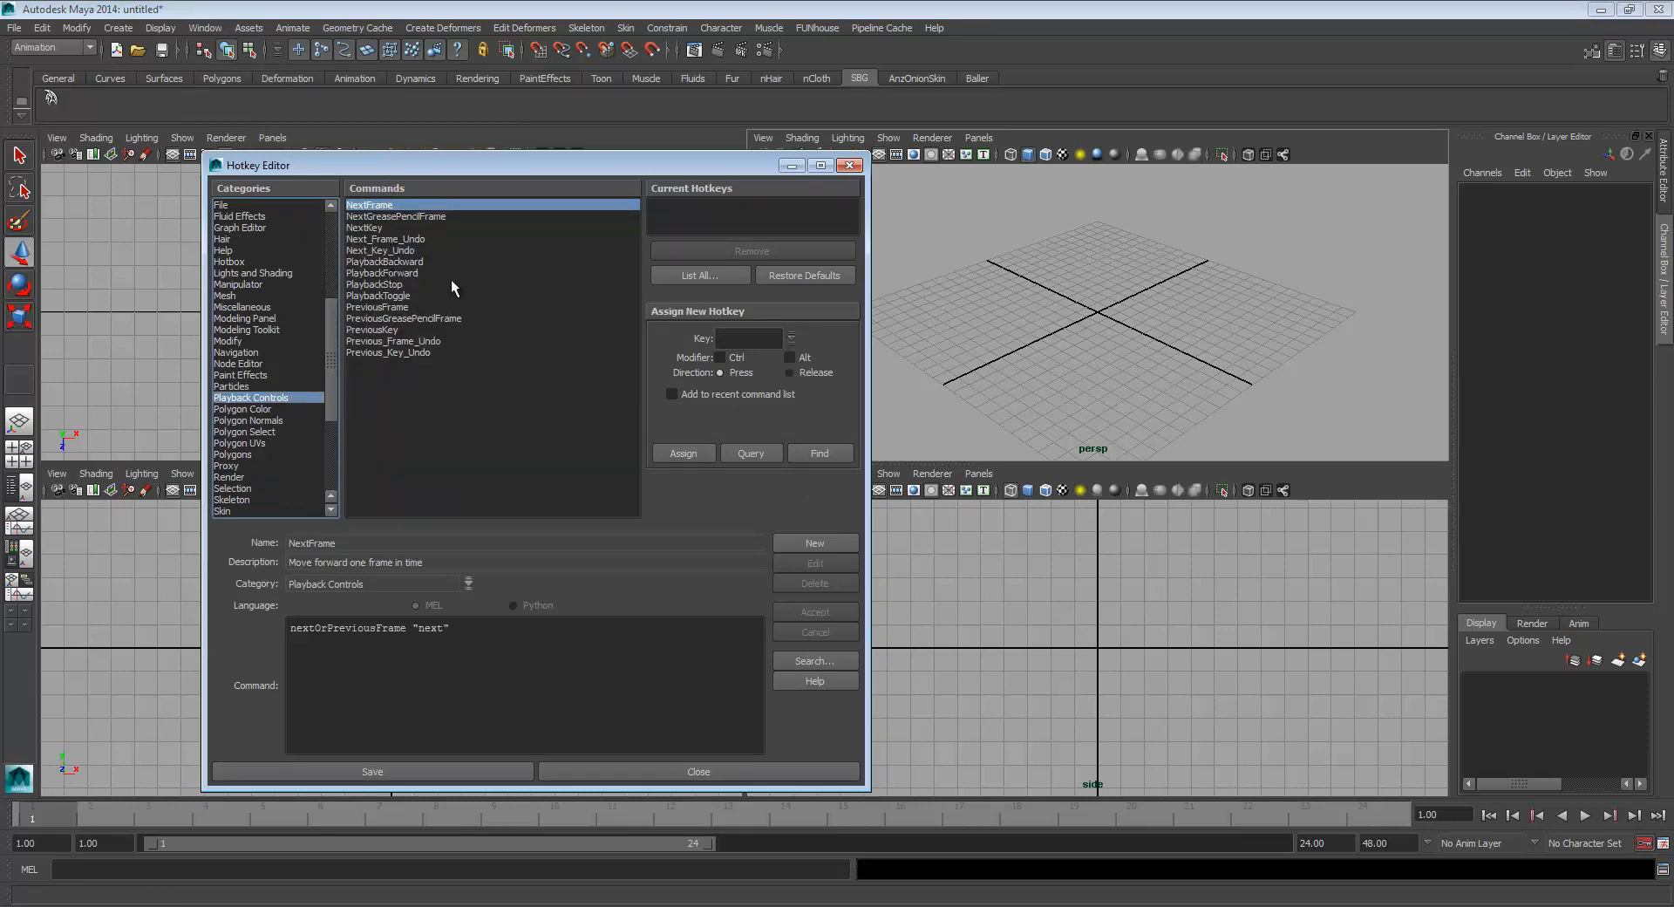
# Inspect the Previous_Key_Undo, Previous_Frame_Undo, Next_Key_Undo and Next_Frame_Undo commands, and close the Hotkey Editor
pyautogui.click(421, 352)
pyautogui.click(421, 340)
pyautogui.click(406, 251)
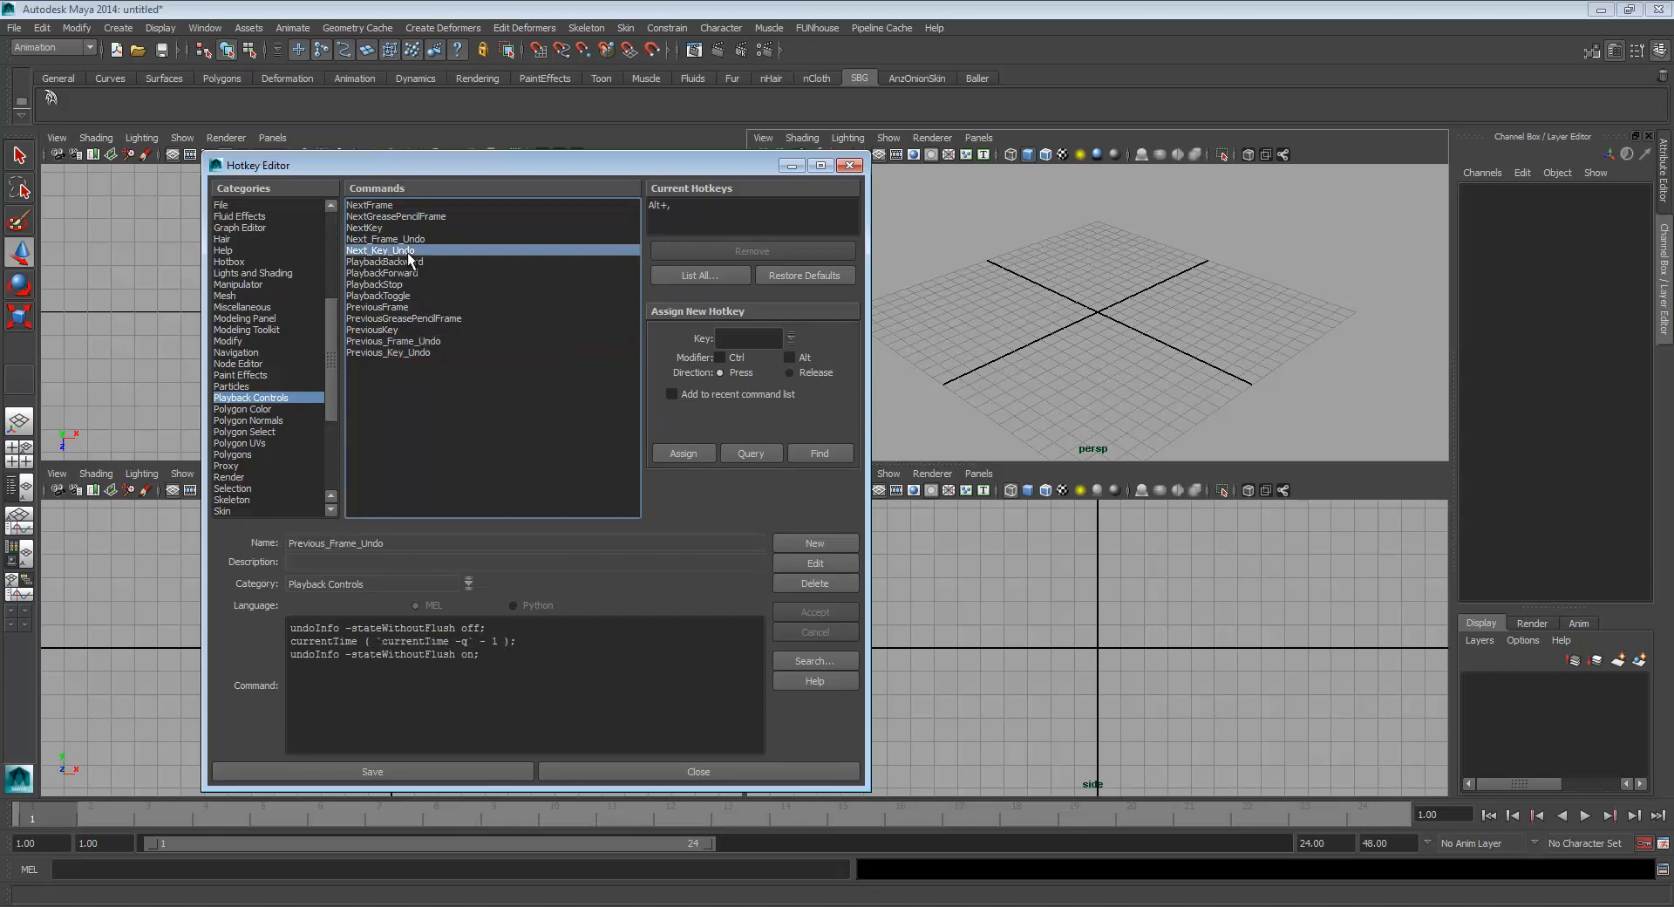
pyautogui.click(409, 239)
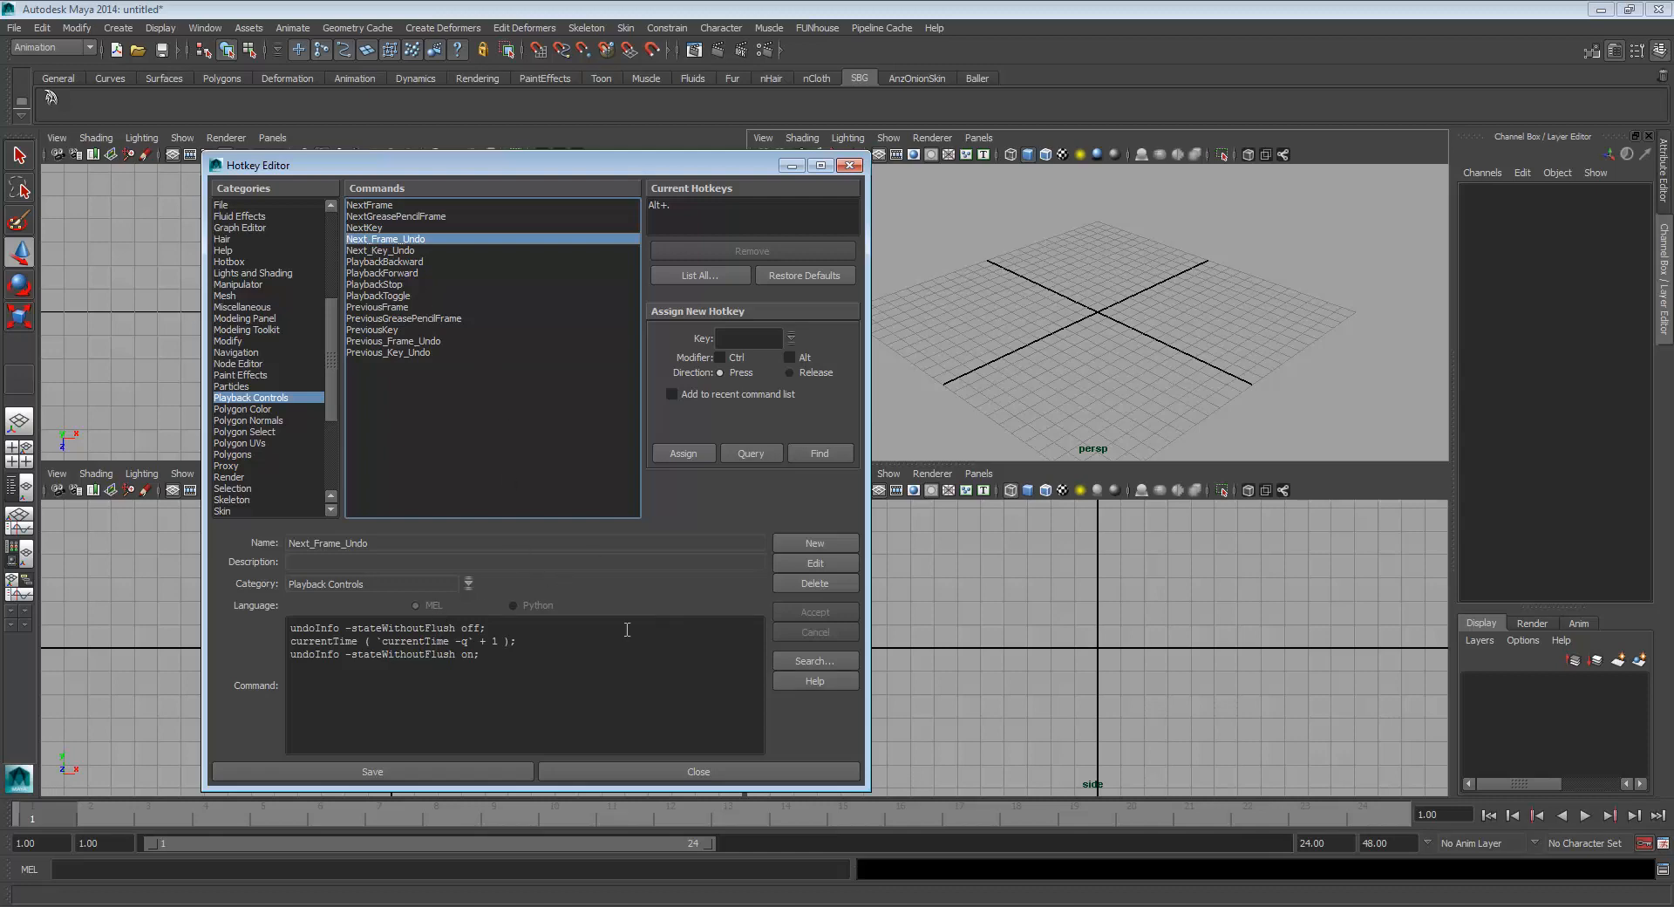
pyautogui.click(645, 771)
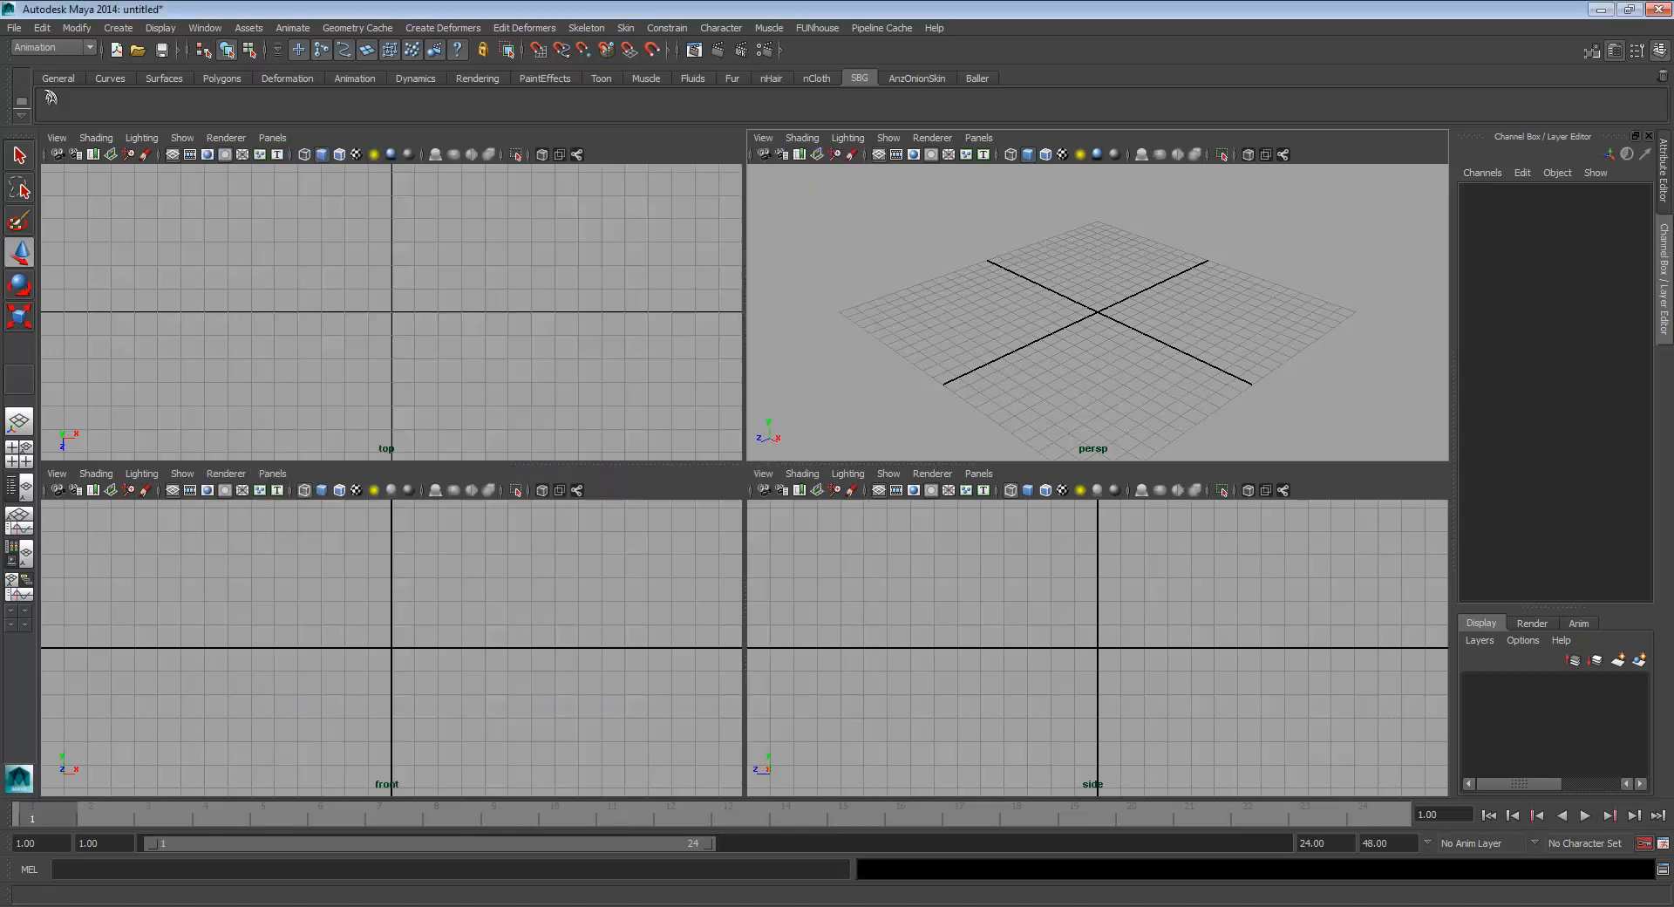
# Return to the browser article and look over the listed codes for the next and previous frame and key hotkeys
pyautogui.hotkey('alt', 'Tab')
pyautogui.middleClick(524, 499)
pyautogui.scroll(10, 534, 507)
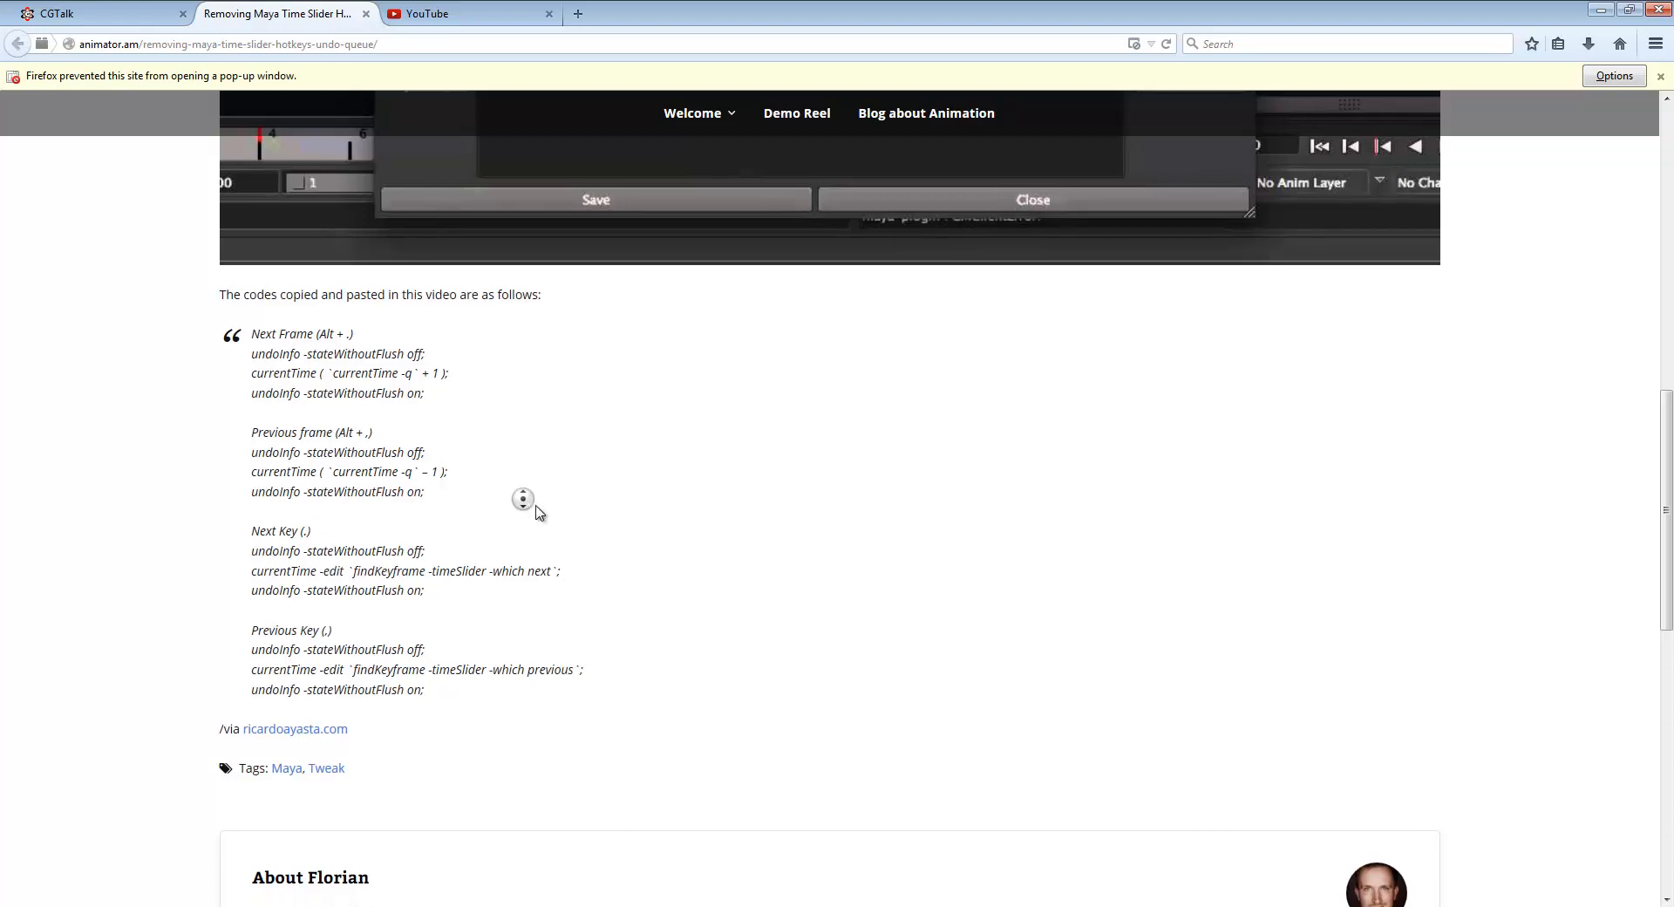
pyautogui.scroll(-2, 334, 580)
pyautogui.scroll(-7, 334, 580)
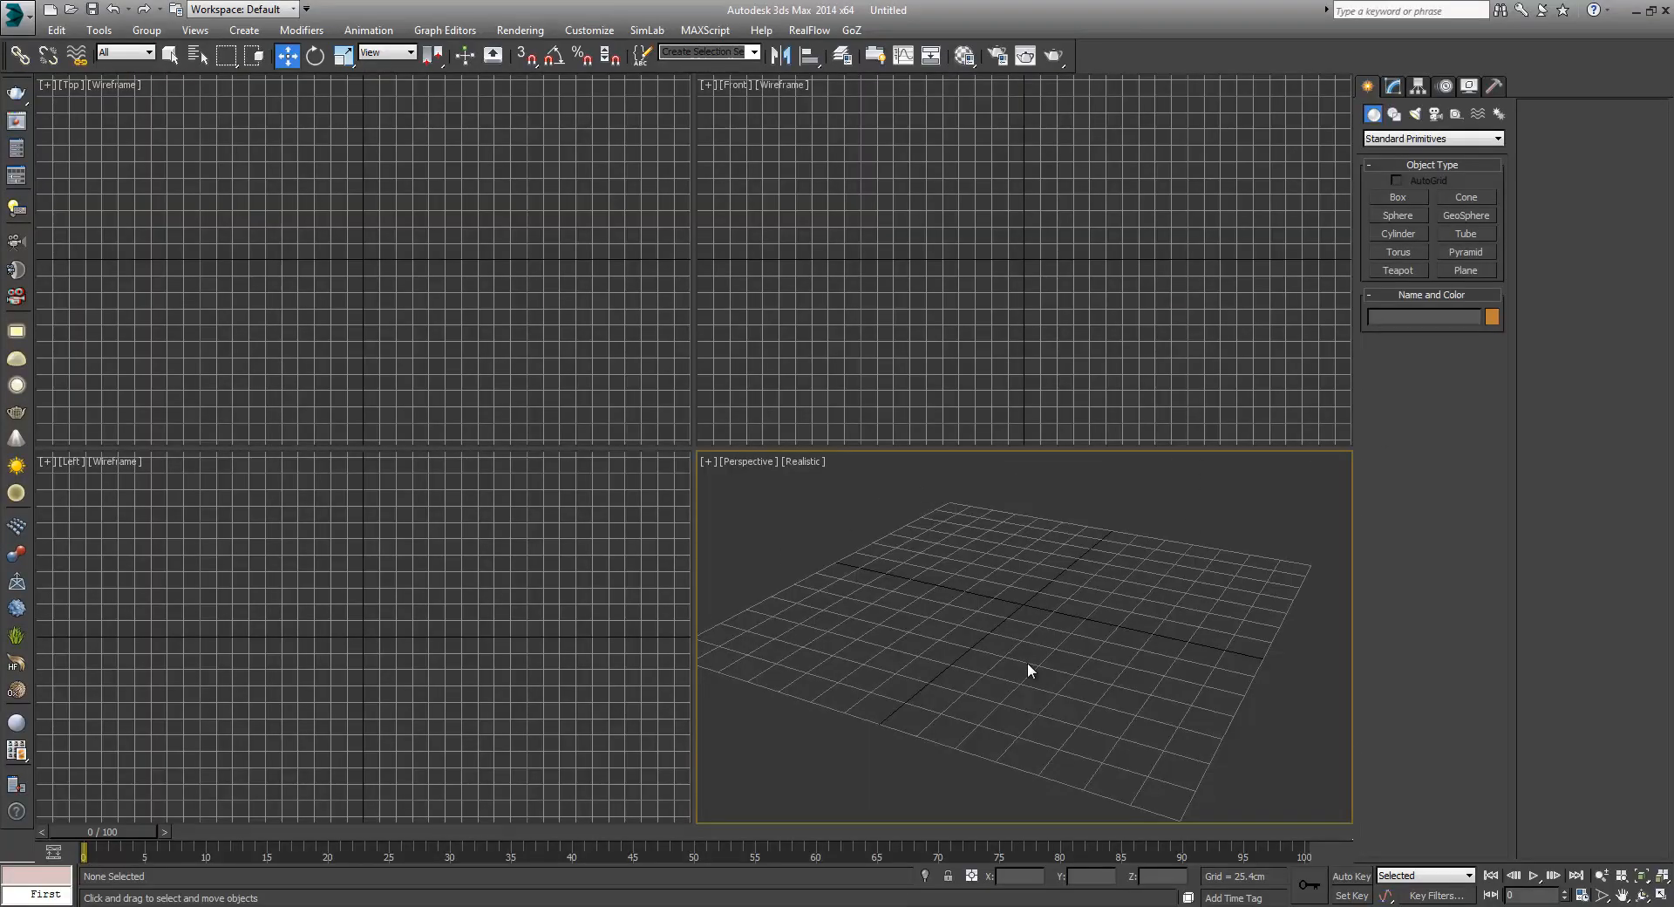
# Pan the perspective viewport in 3ds Max, and orbit, pan and zoom out the perspective view in Maya
pyautogui.moveTo(1027, 665); pyautogui.dragTo(988, 626, button='middle')
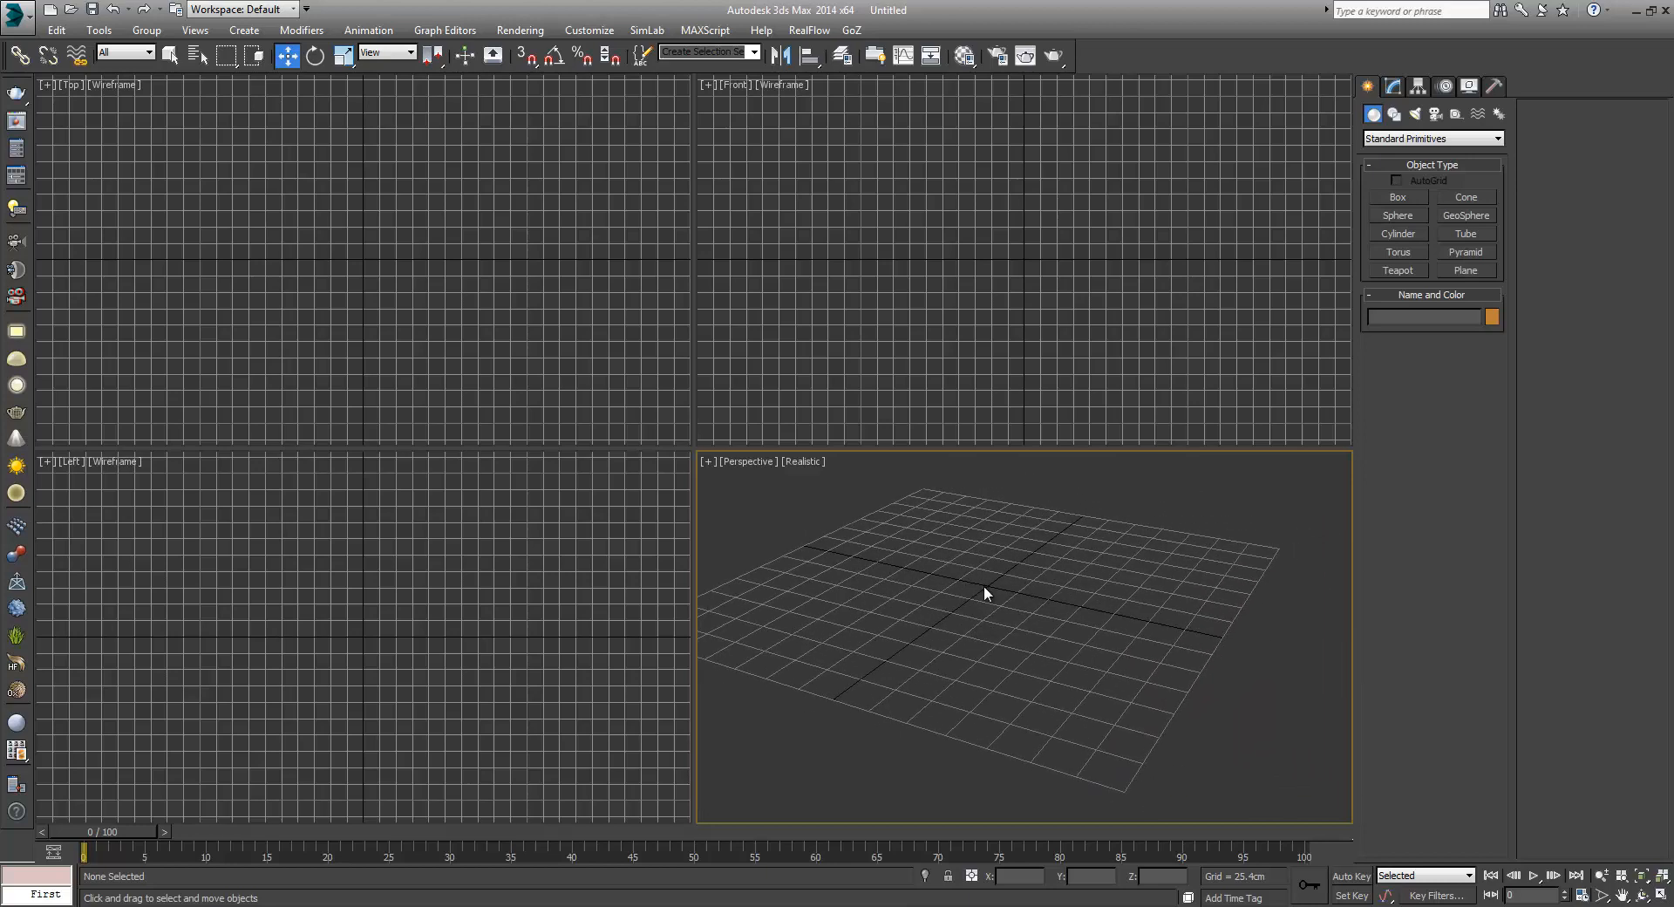
pyautogui.moveTo(982, 590)
pyautogui.mouseDown(button='middle')
pyautogui.moveTo(1031, 572)
pyautogui.moveTo(974, 597)
pyautogui.mouseUp(button='middle')
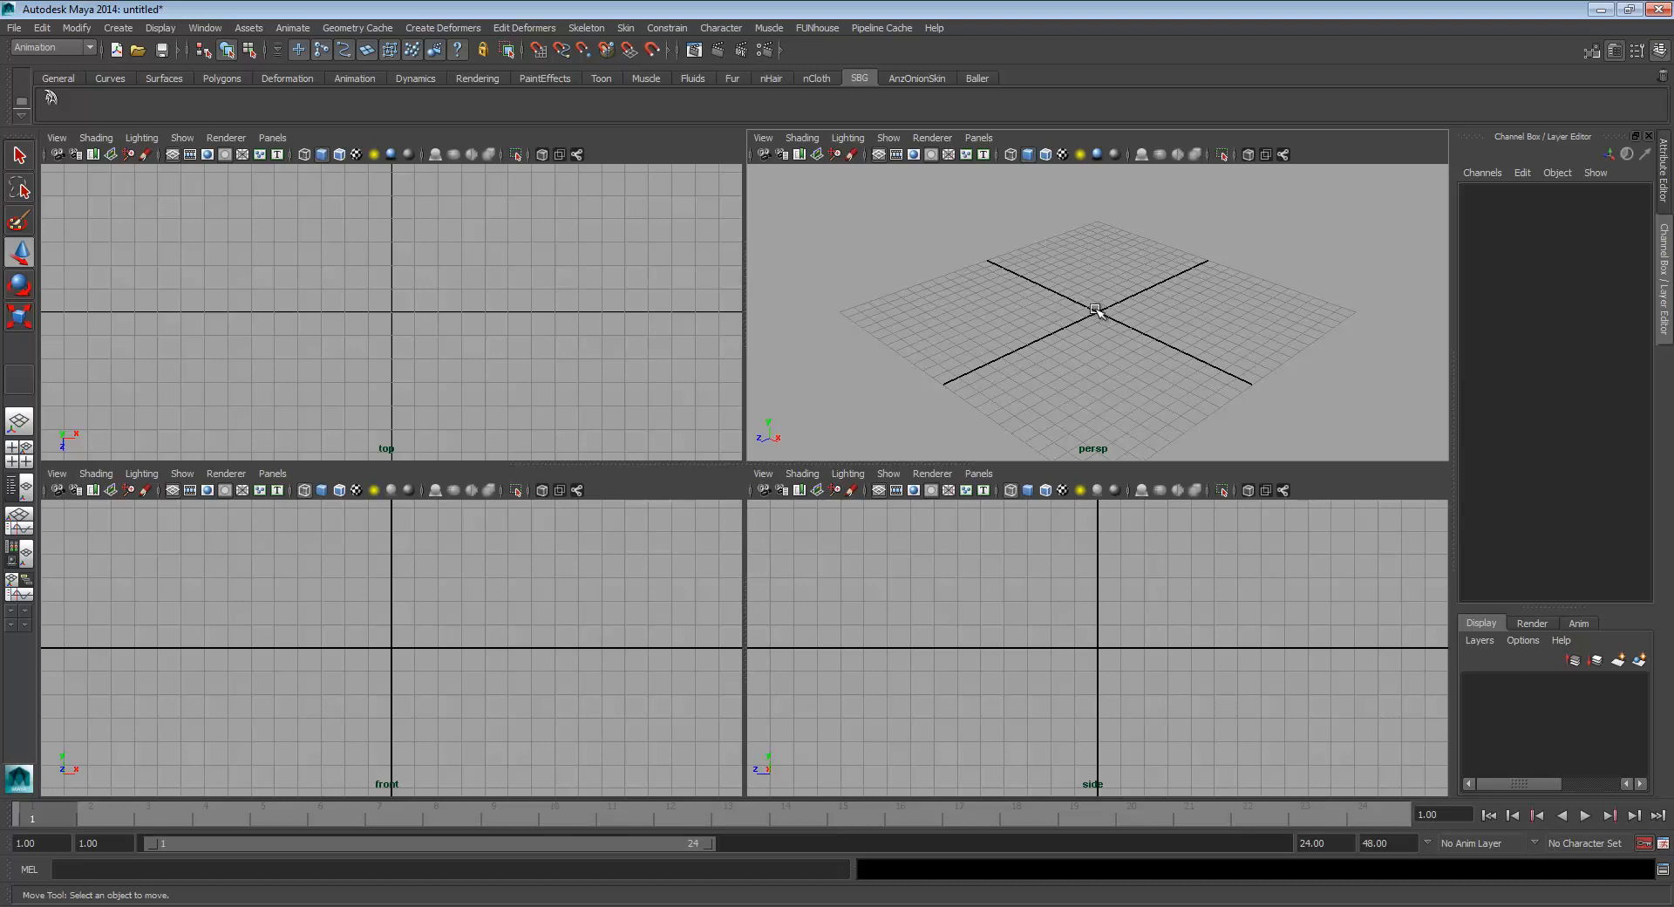
pyautogui.moveTo(1114, 317)
pyautogui.keyDown('alt'); pyautogui.mouseDown()
pyautogui.moveTo(1035, 317)
pyautogui.moveTo(1087, 312)
pyautogui.mouseUp(); pyautogui.keyUp('alt')
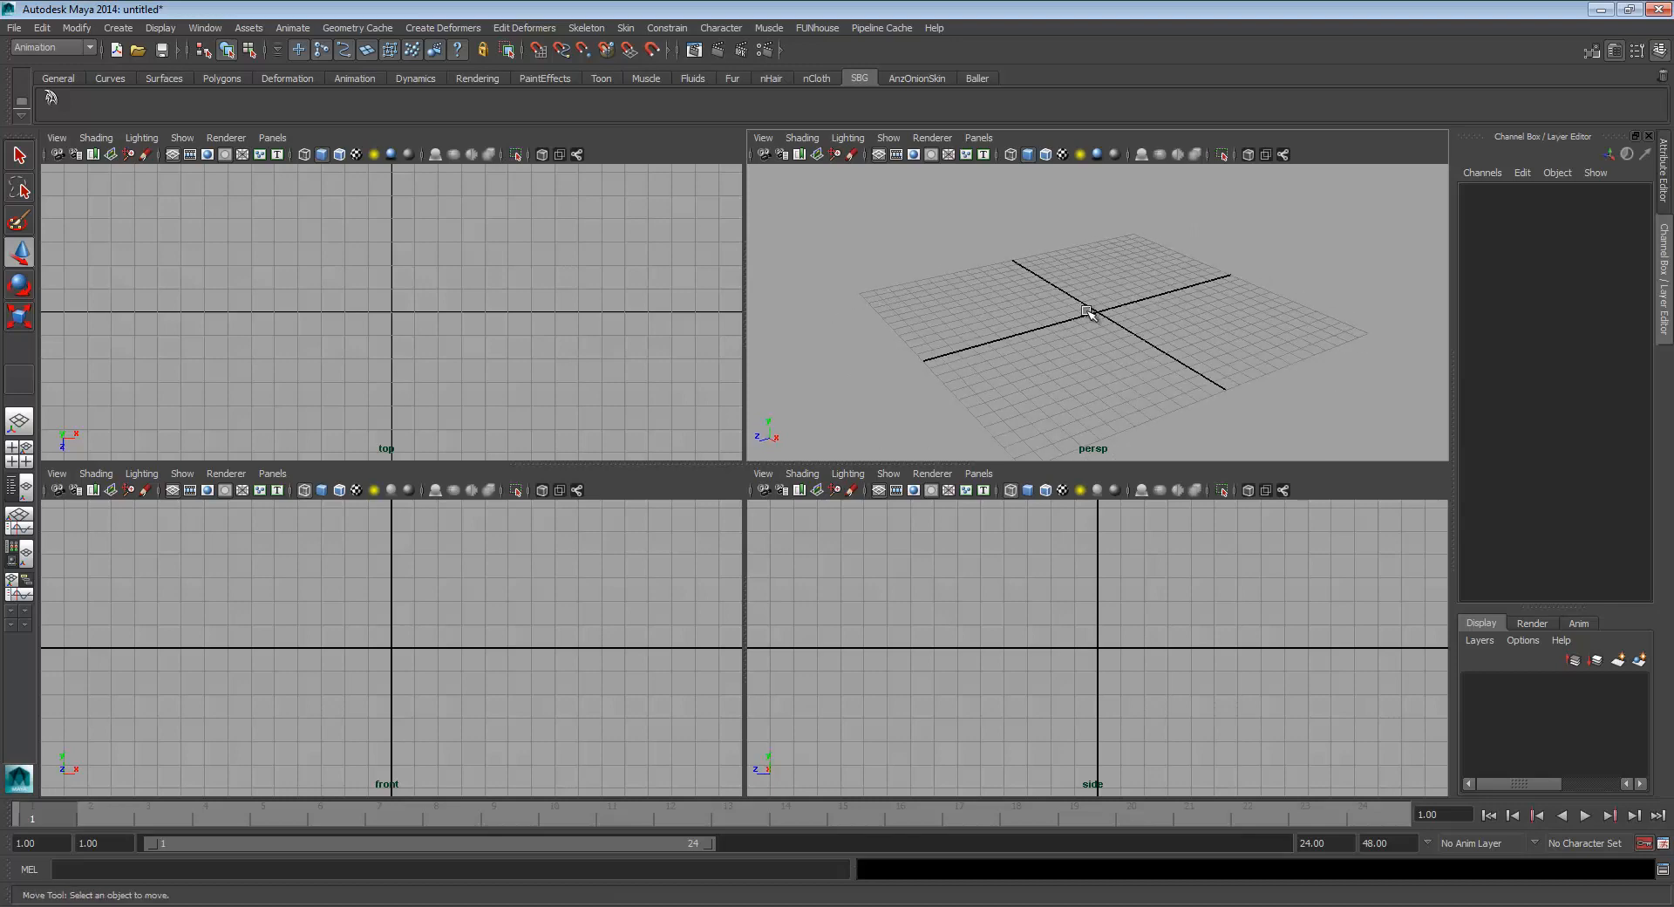
pyautogui.moveTo(1086, 312)
pyautogui.keyDown('alt'); pyautogui.mouseDown(button='middle')
pyautogui.moveTo(991, 306)
pyautogui.moveTo(1065, 305)
pyautogui.mouseUp(button='middle'); pyautogui.keyUp('alt')
pyautogui.keyDown('alt'); pyautogui.moveTo(1067, 306); pyautogui.dragTo(924, 338, button='right'); pyautogui.keyUp('alt')
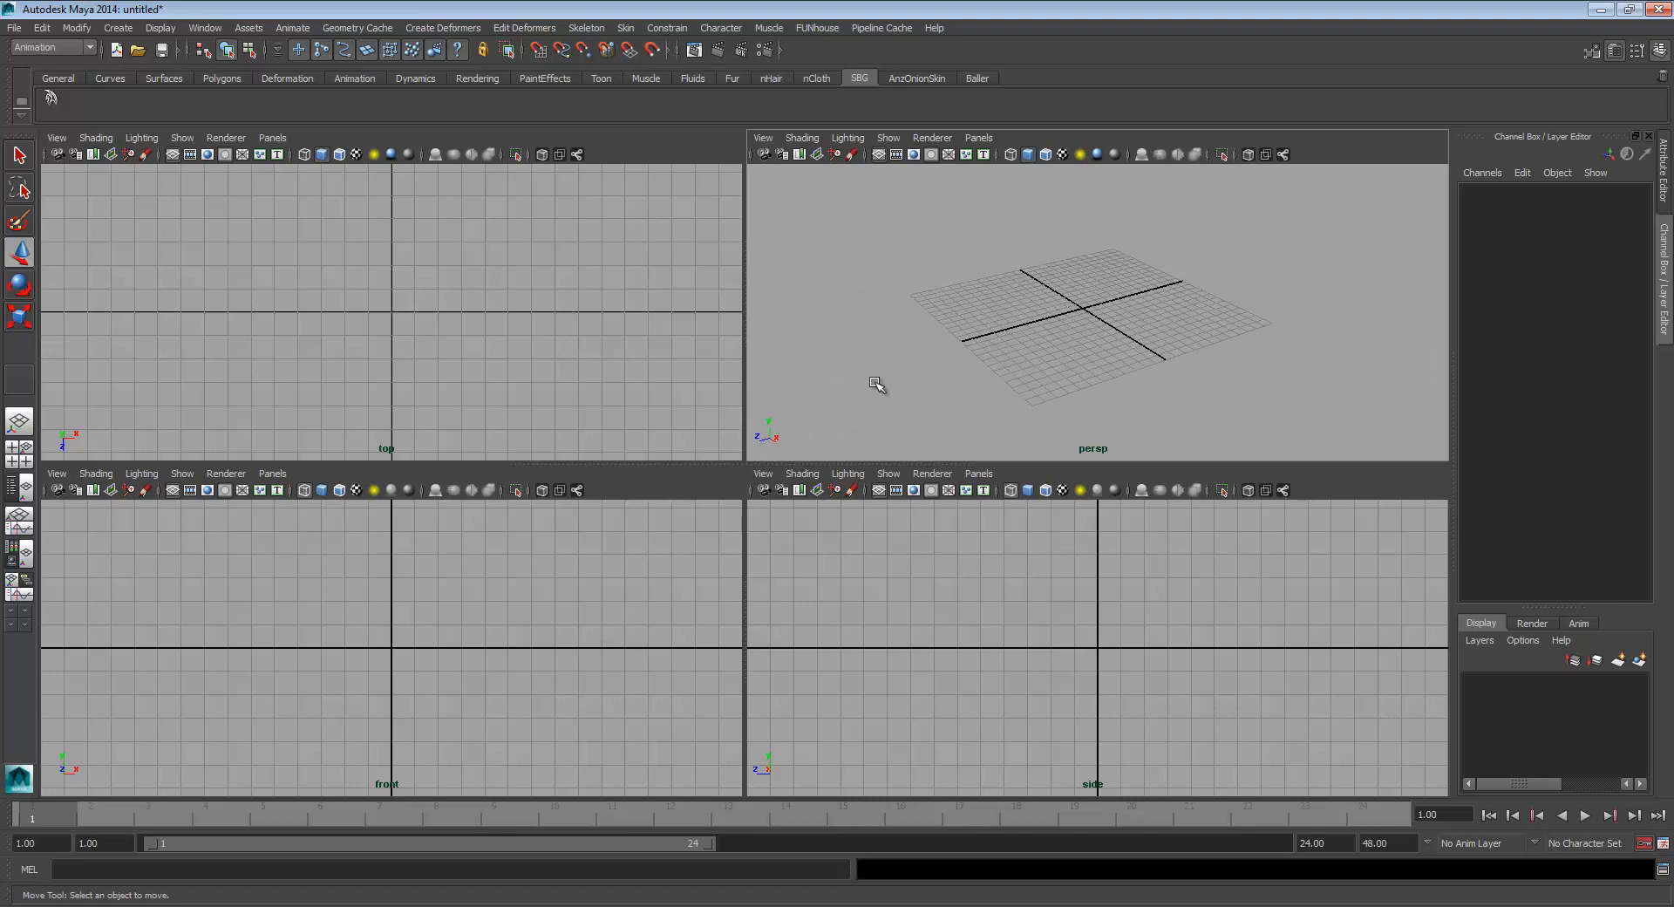
# Create a polygon plane at the centre of the grid and maximize the perspective view
pyautogui.press('space')
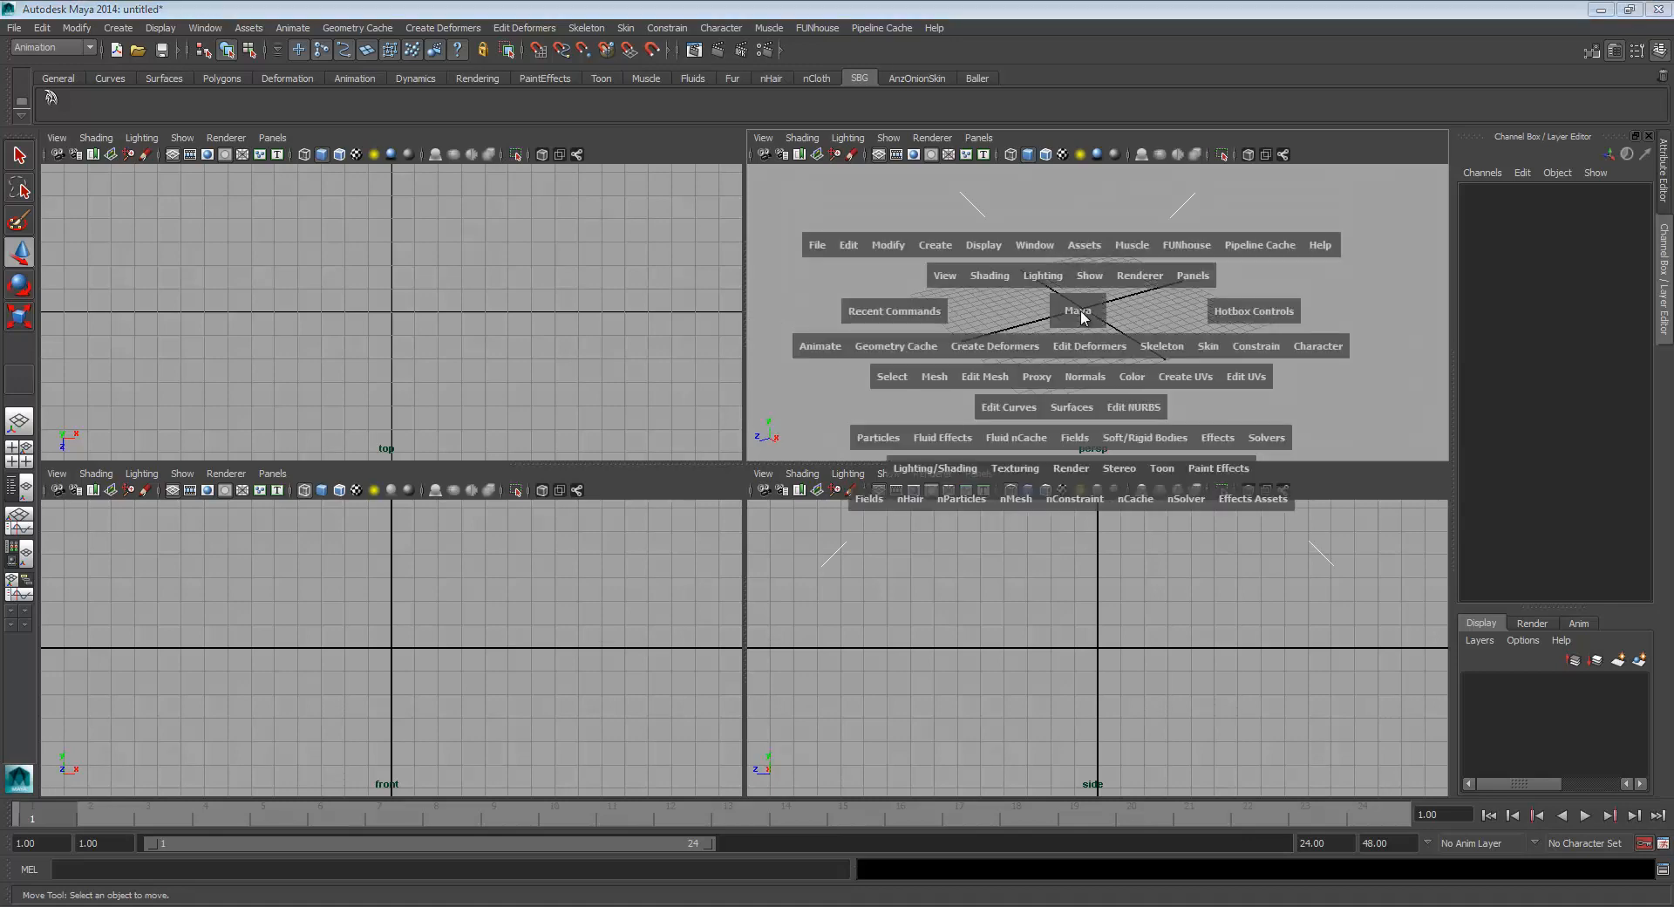
pyautogui.keyDown('shift'); pyautogui.rightClick(1078, 307); pyautogui.keyUp('shift')
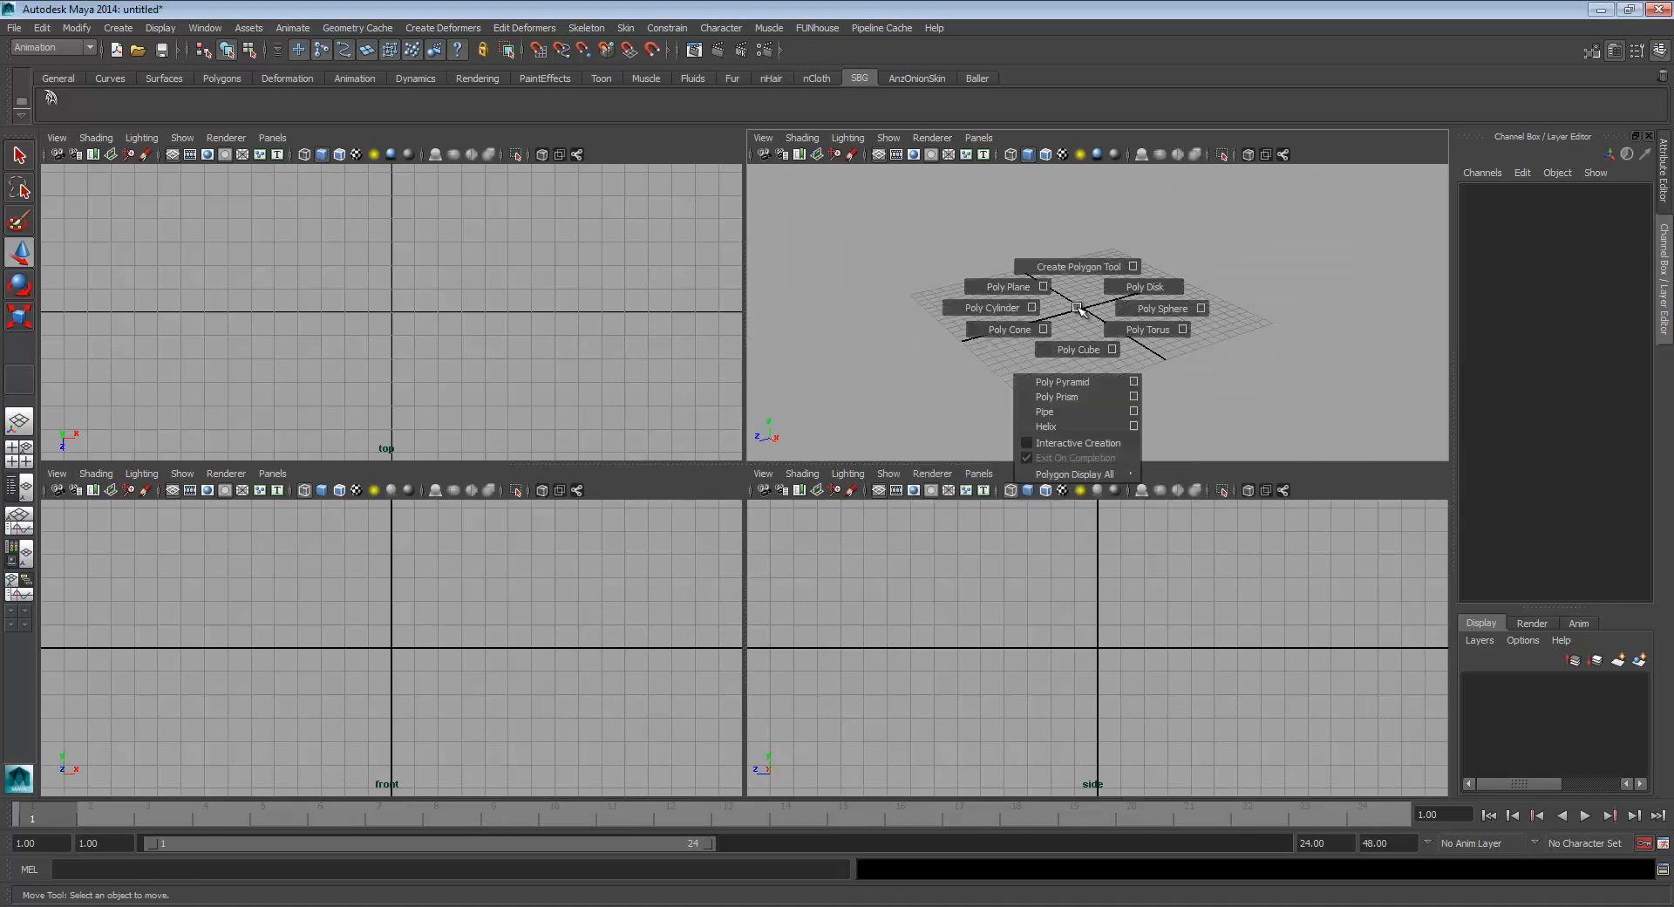
pyautogui.keyDown('shift'); pyautogui.moveTo(1078, 307); pyautogui.dragTo(1003, 288, button='right'); pyautogui.keyUp('shift')
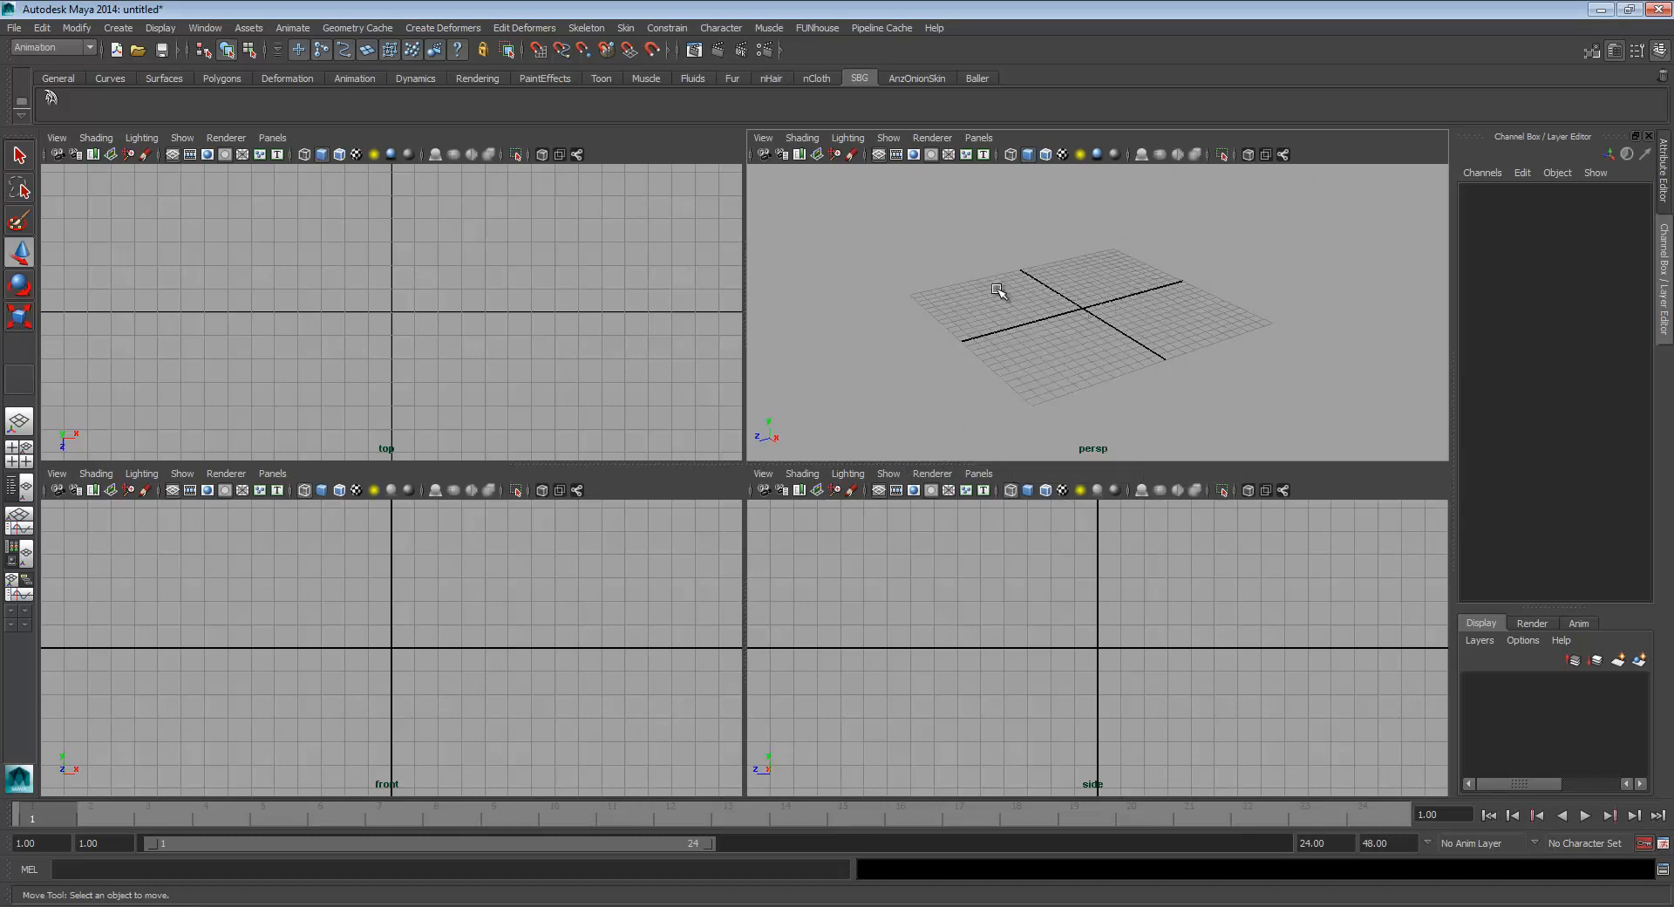
pyautogui.click(1046, 389)
pyautogui.press('space')
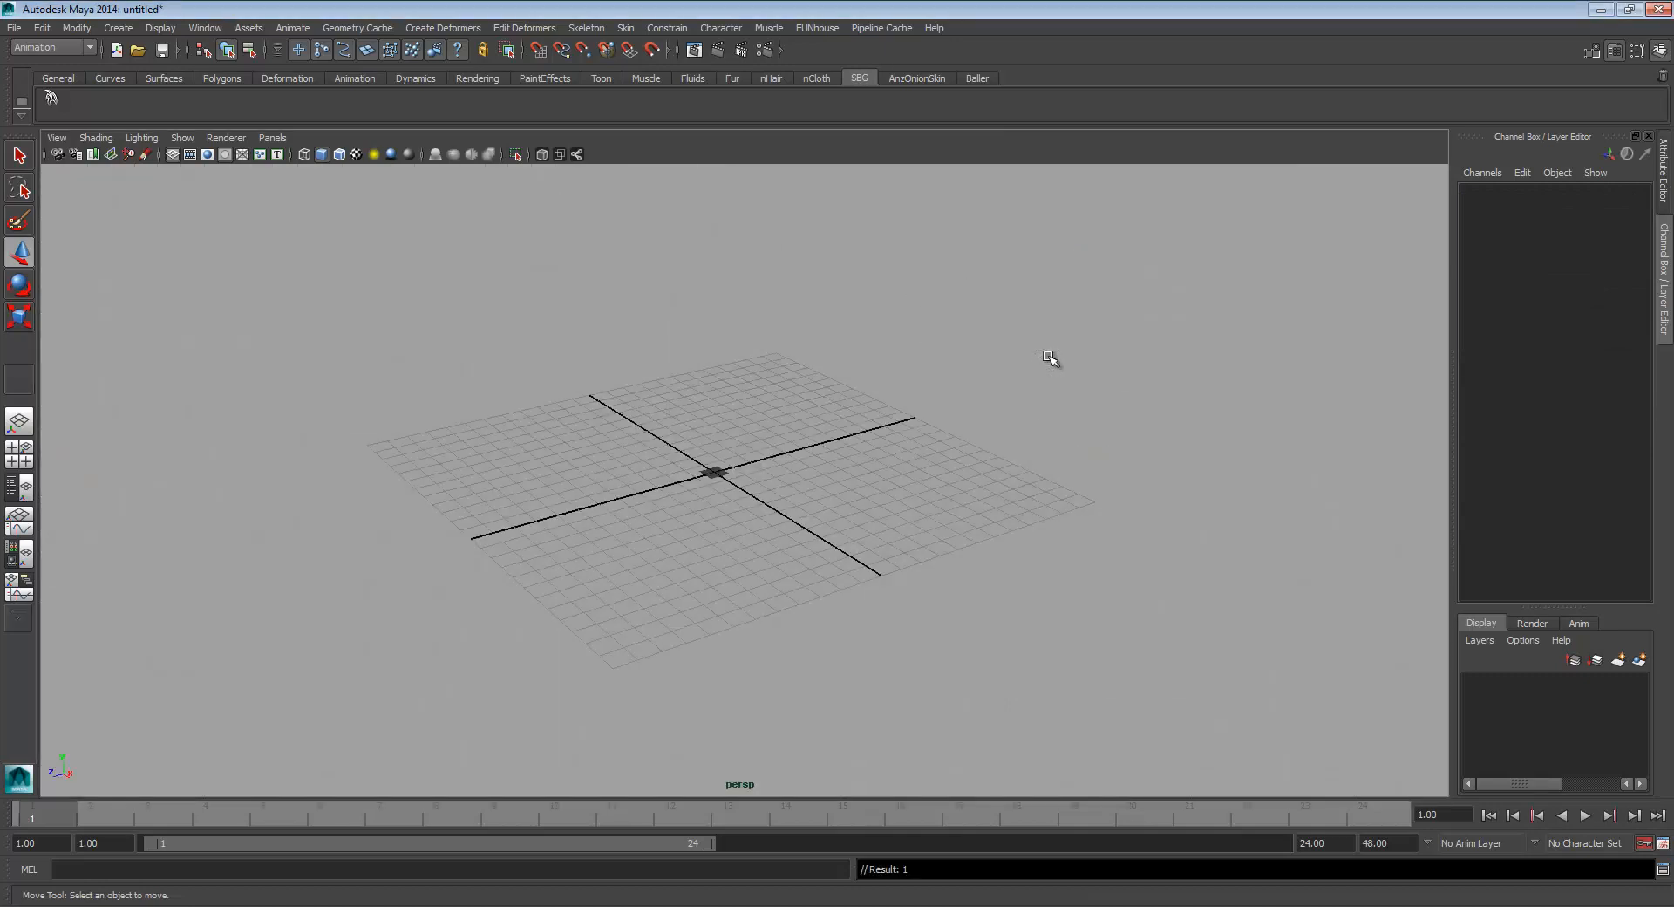
# Select the polygon plane, try moving it and undo the move, and delete the plane
pyautogui.keyDown('alt'); pyautogui.moveTo(816, 505); pyautogui.dragTo(1349, 411, button='right'); pyautogui.keyUp('alt')
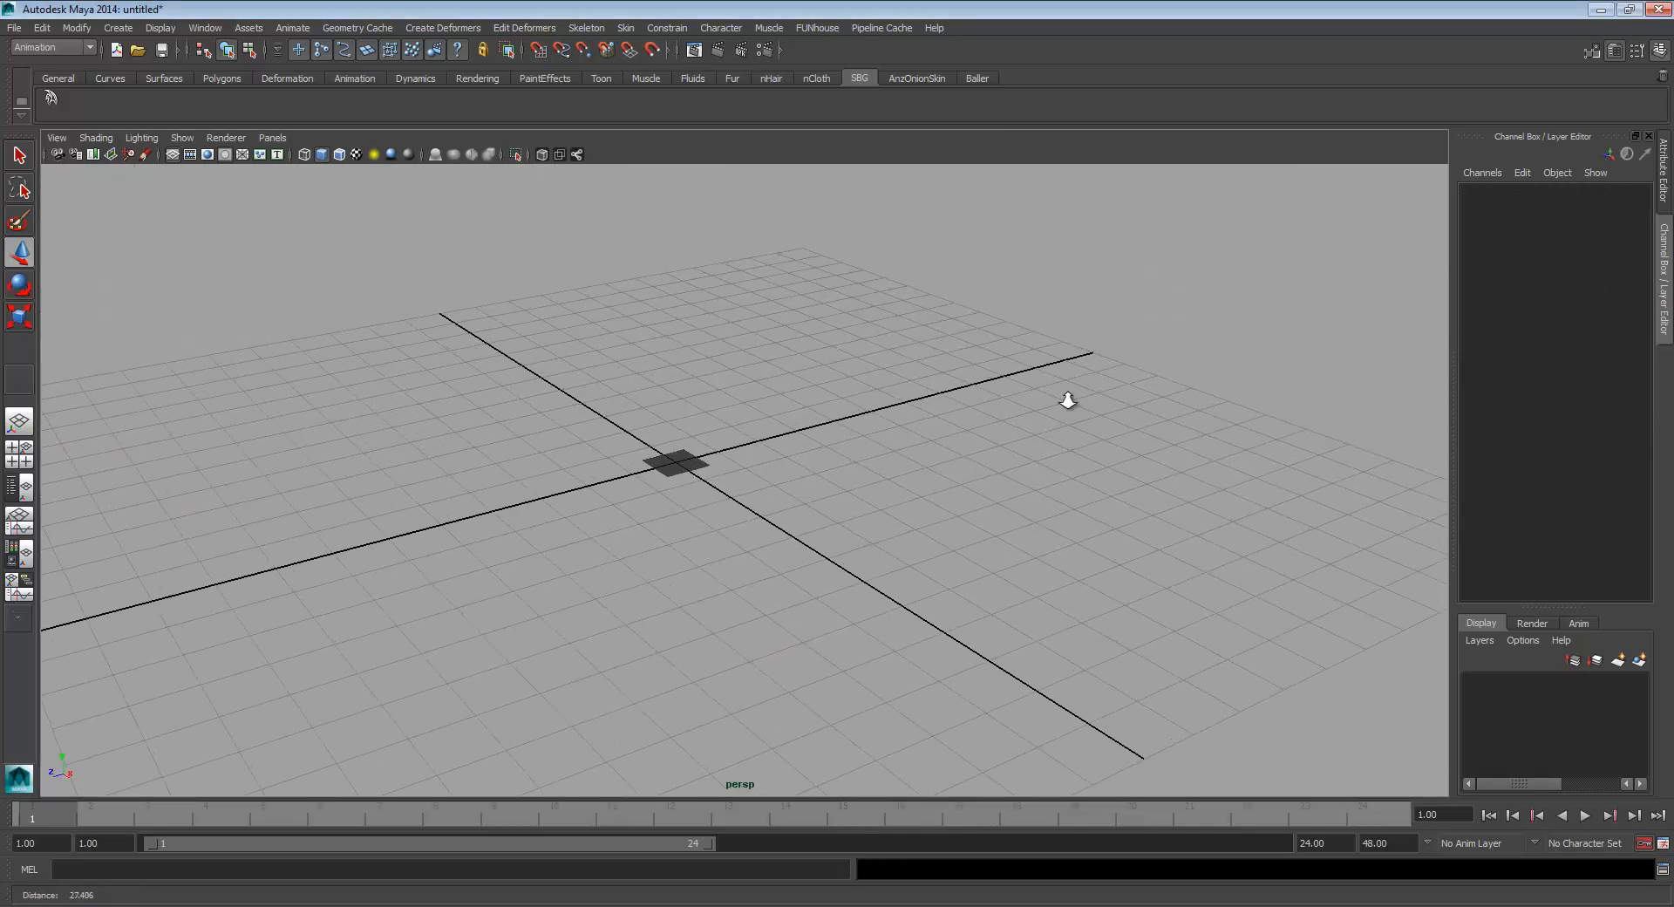
pyautogui.keyDown('alt'); pyautogui.moveTo(1065, 399); pyautogui.dragTo(1371, 353, button='right'); pyautogui.keyUp('alt')
pyautogui.click(631, 451)
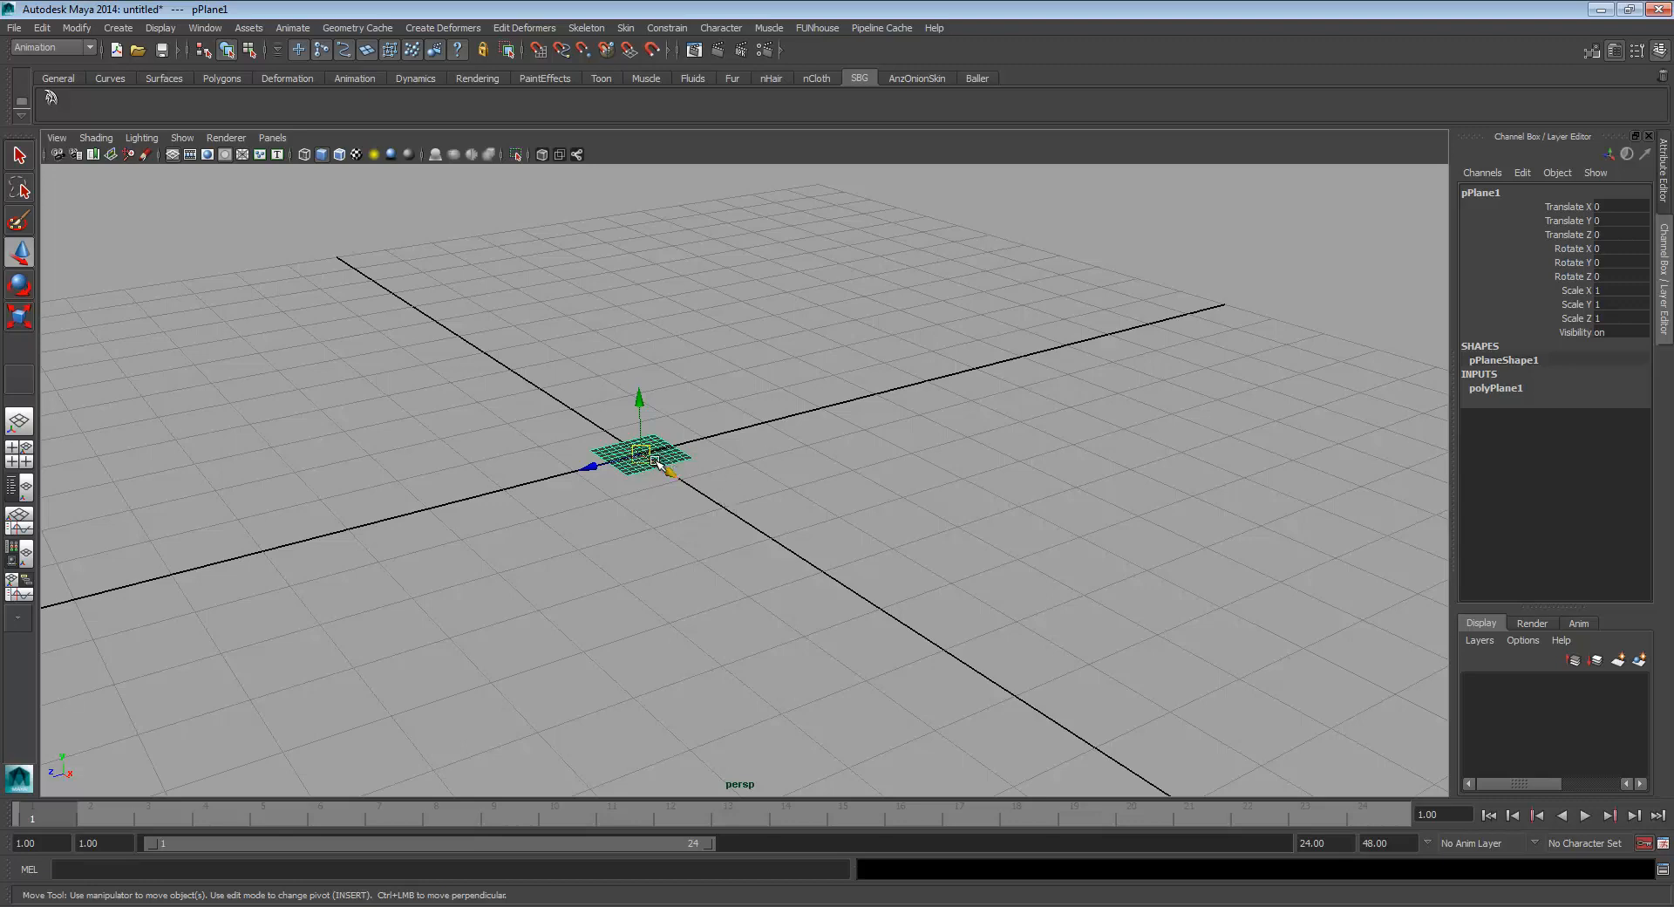
pyautogui.moveTo(721, 453); pyautogui.dragTo(563, 533, button='middle')
pyautogui.hotkey('ctrl', 'z')
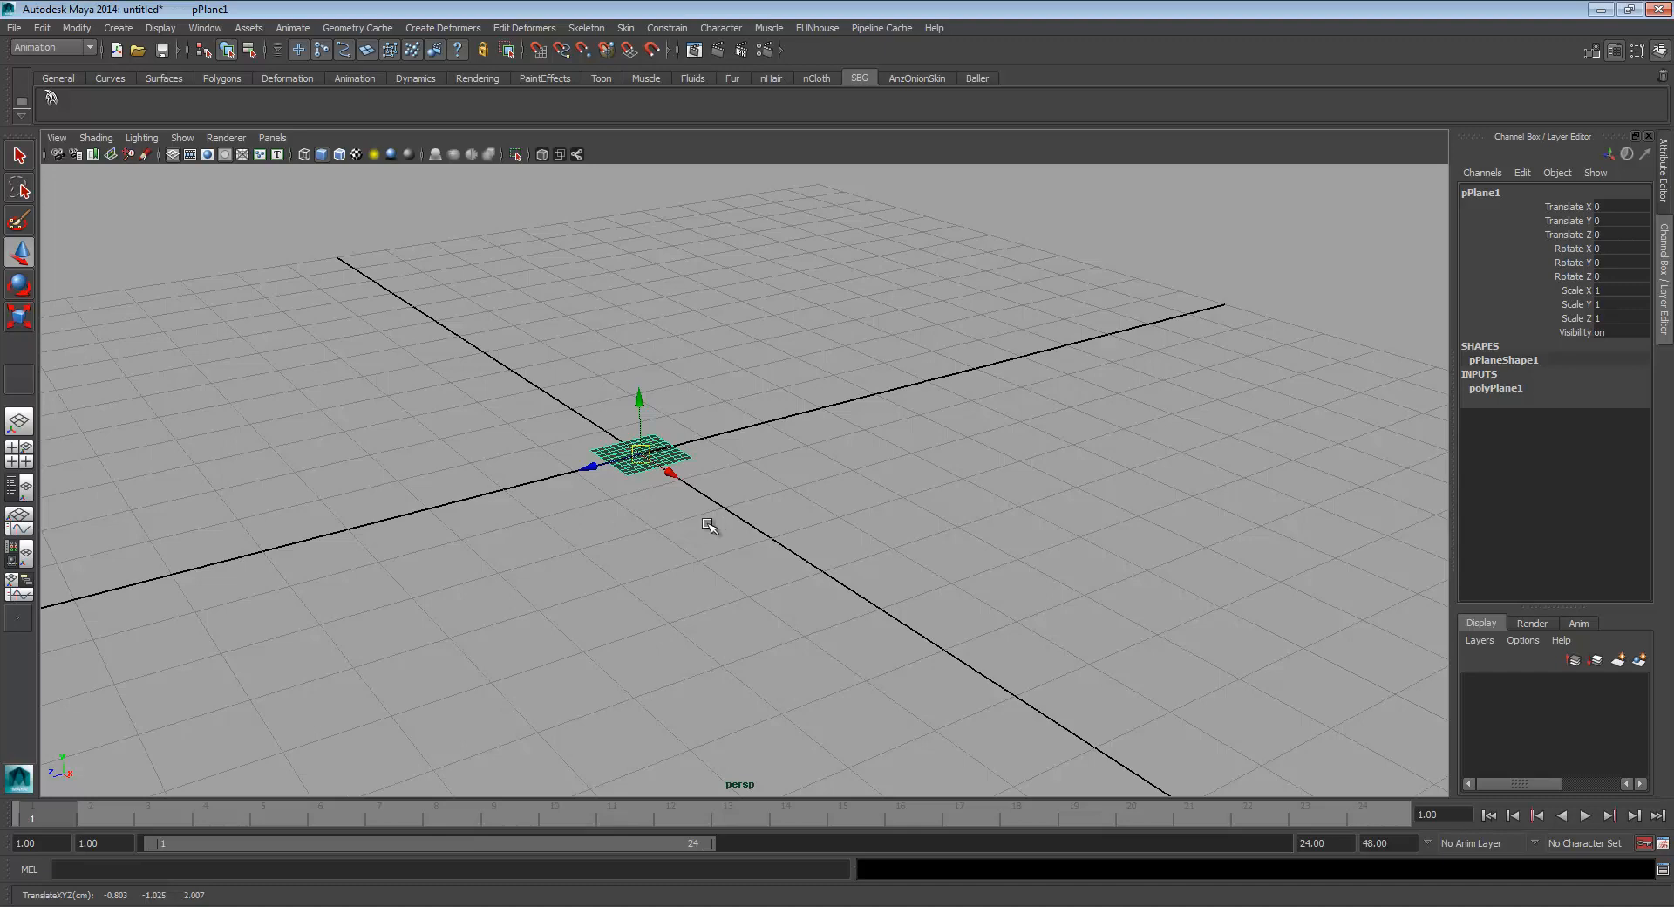
pyautogui.keyDown('alt'); pyautogui.moveTo(544, 595); pyautogui.dragTo(572, 571, button='middle'); pyautogui.keyUp('alt')
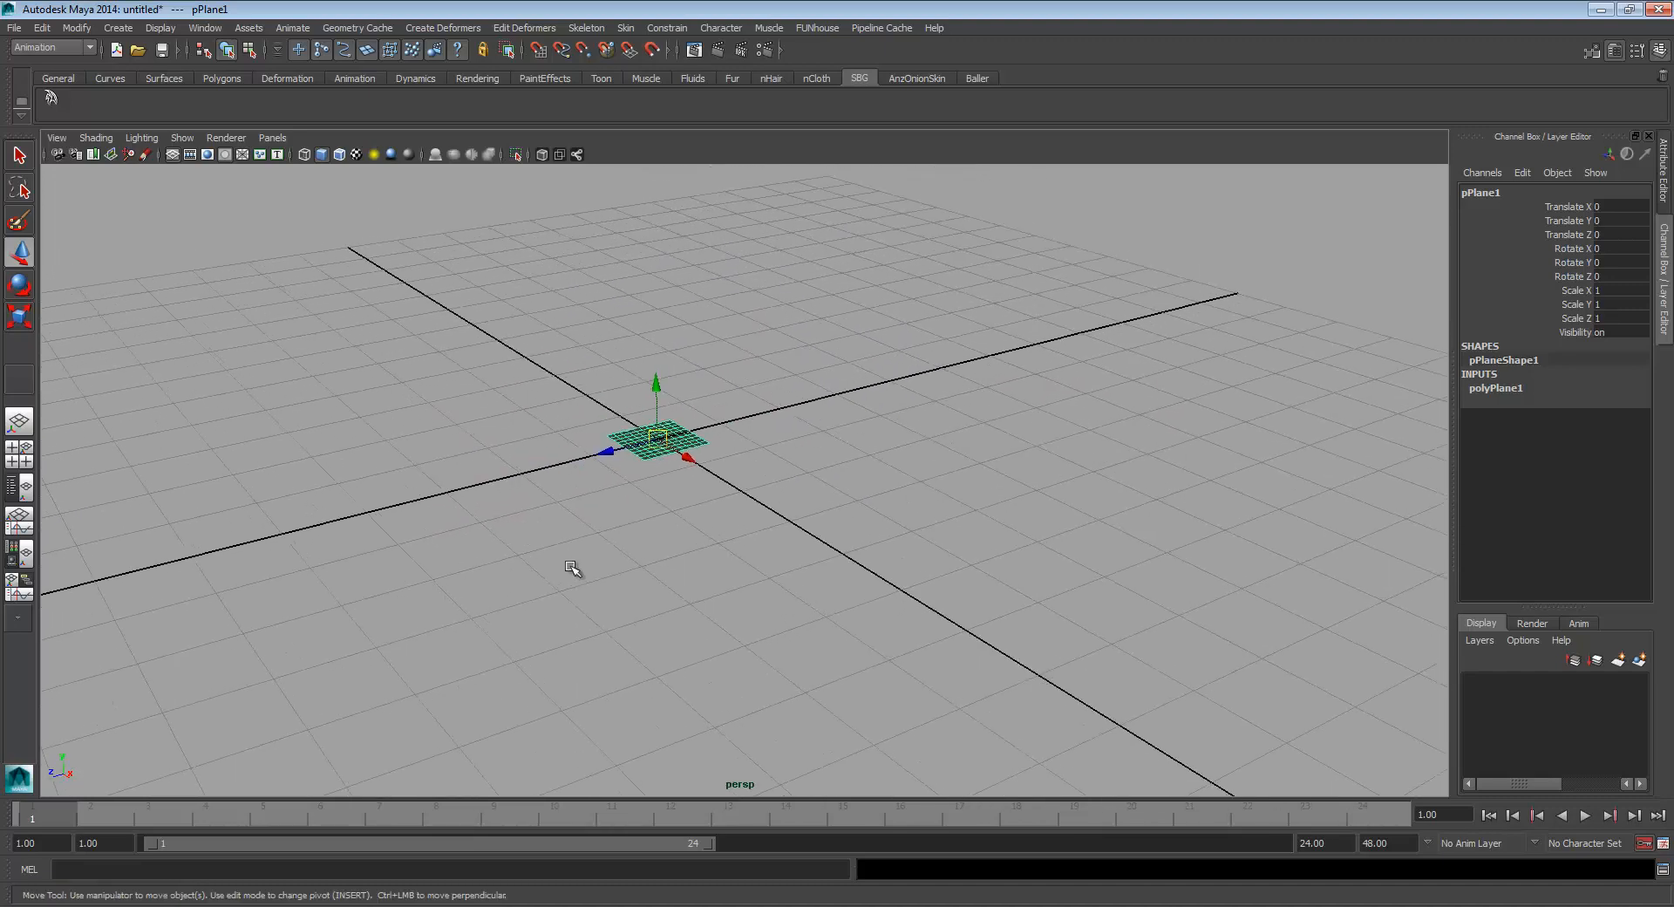
pyautogui.press('Delete')
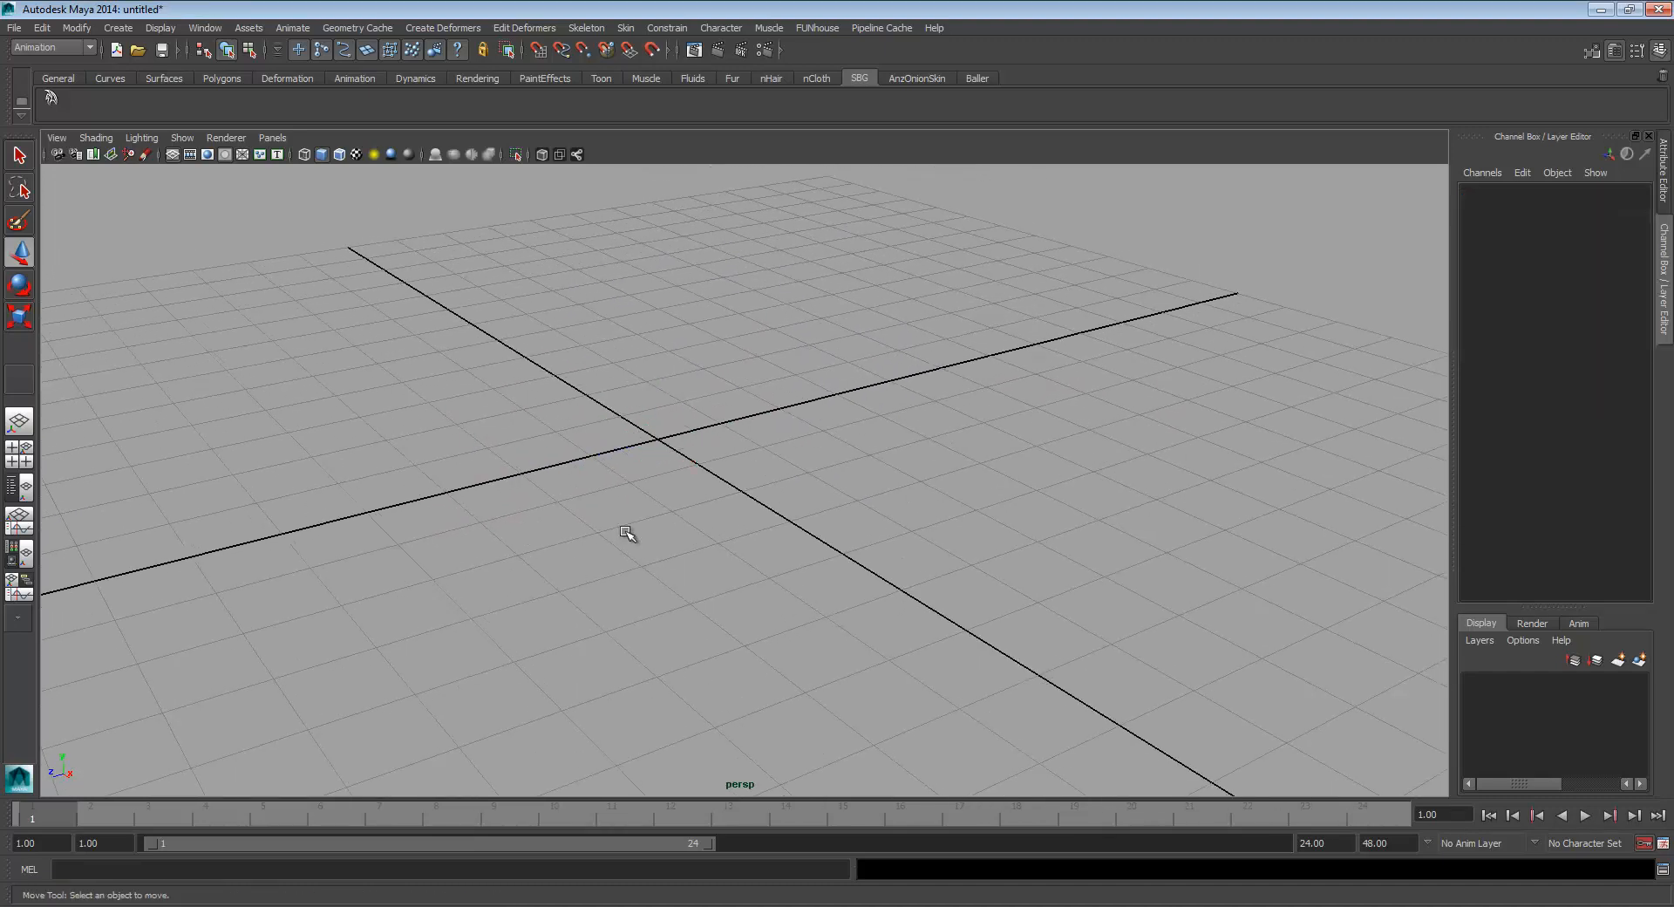
# Toggle between the four-view layout and the maximized perspective and front views, ending in the four-view layout
pyautogui.press('space')
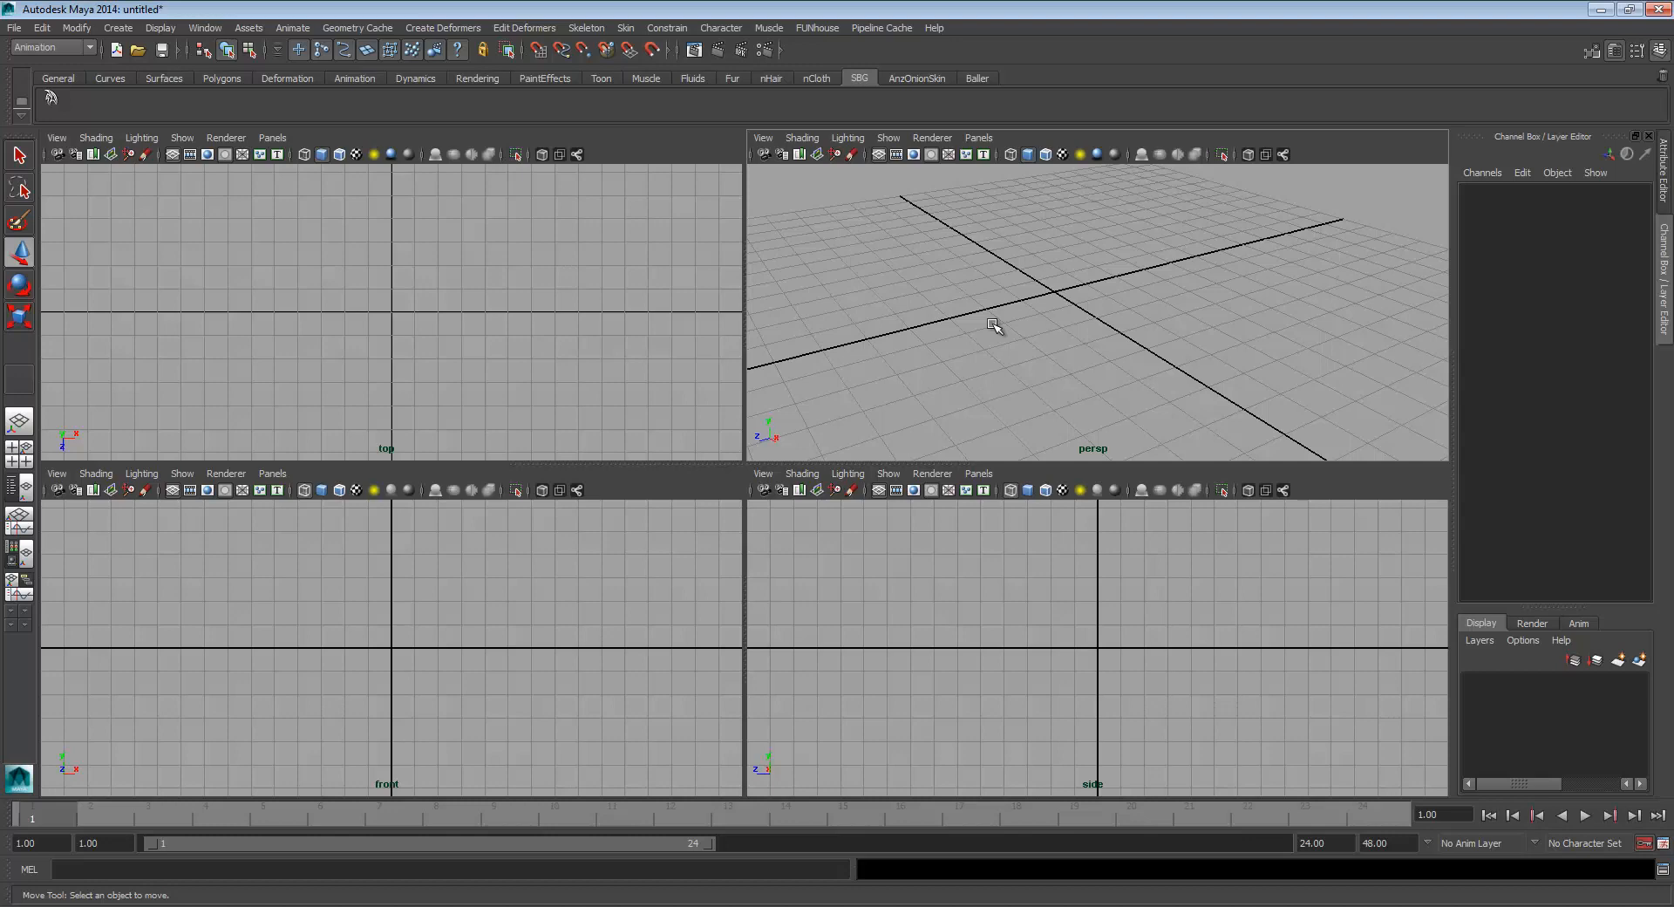
pyautogui.press('space')
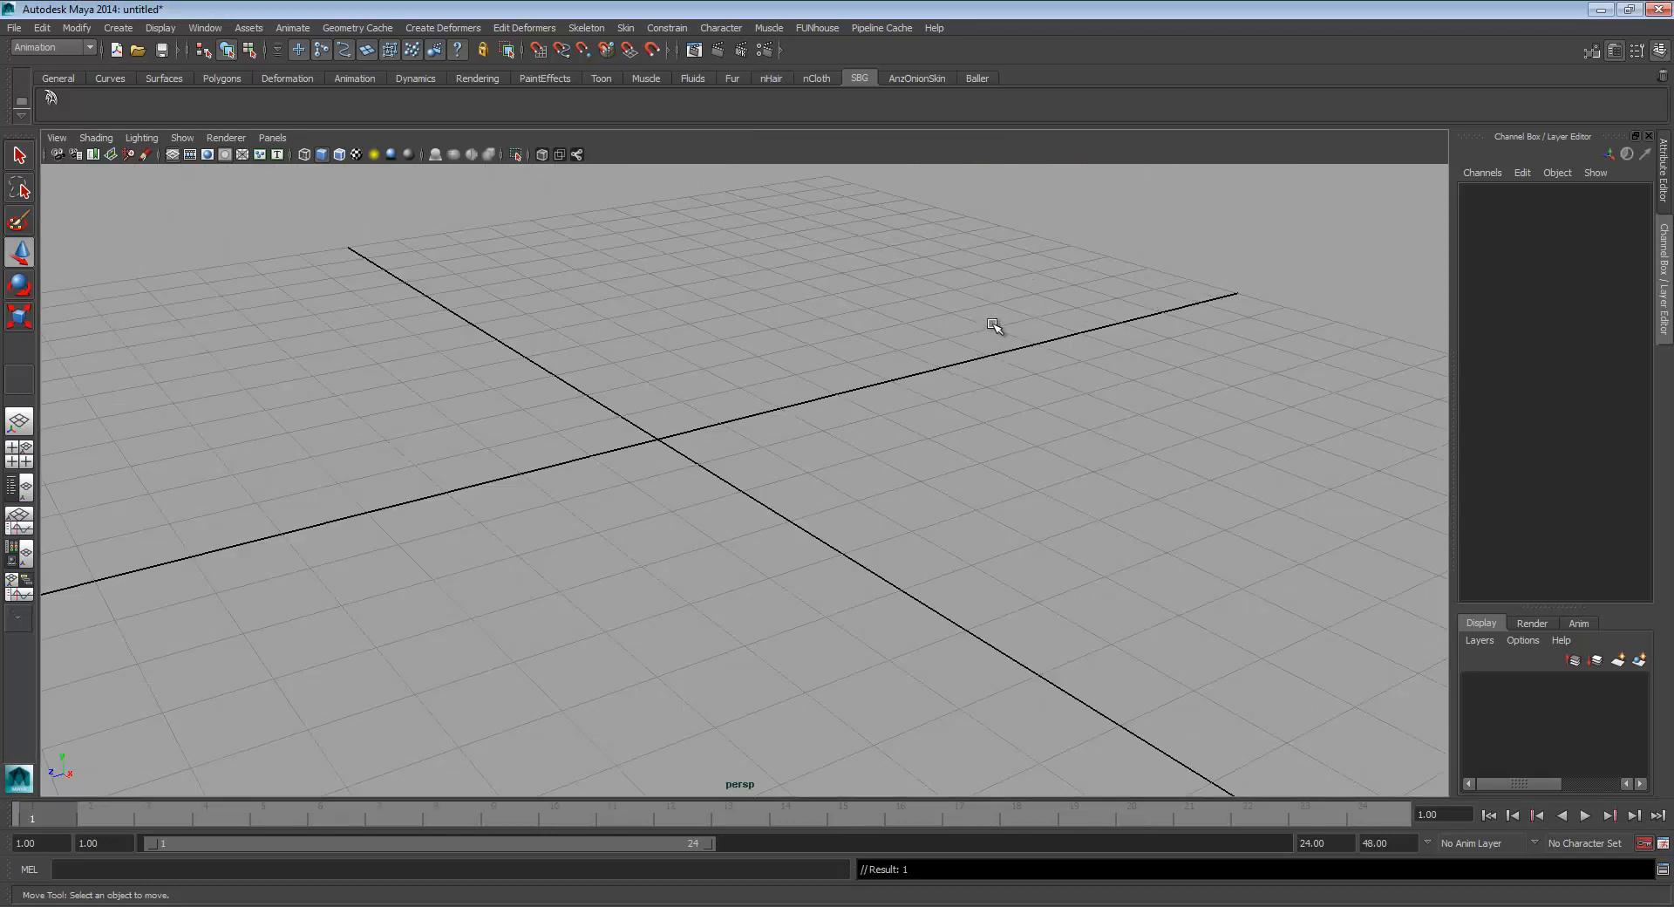
pyautogui.press('space')
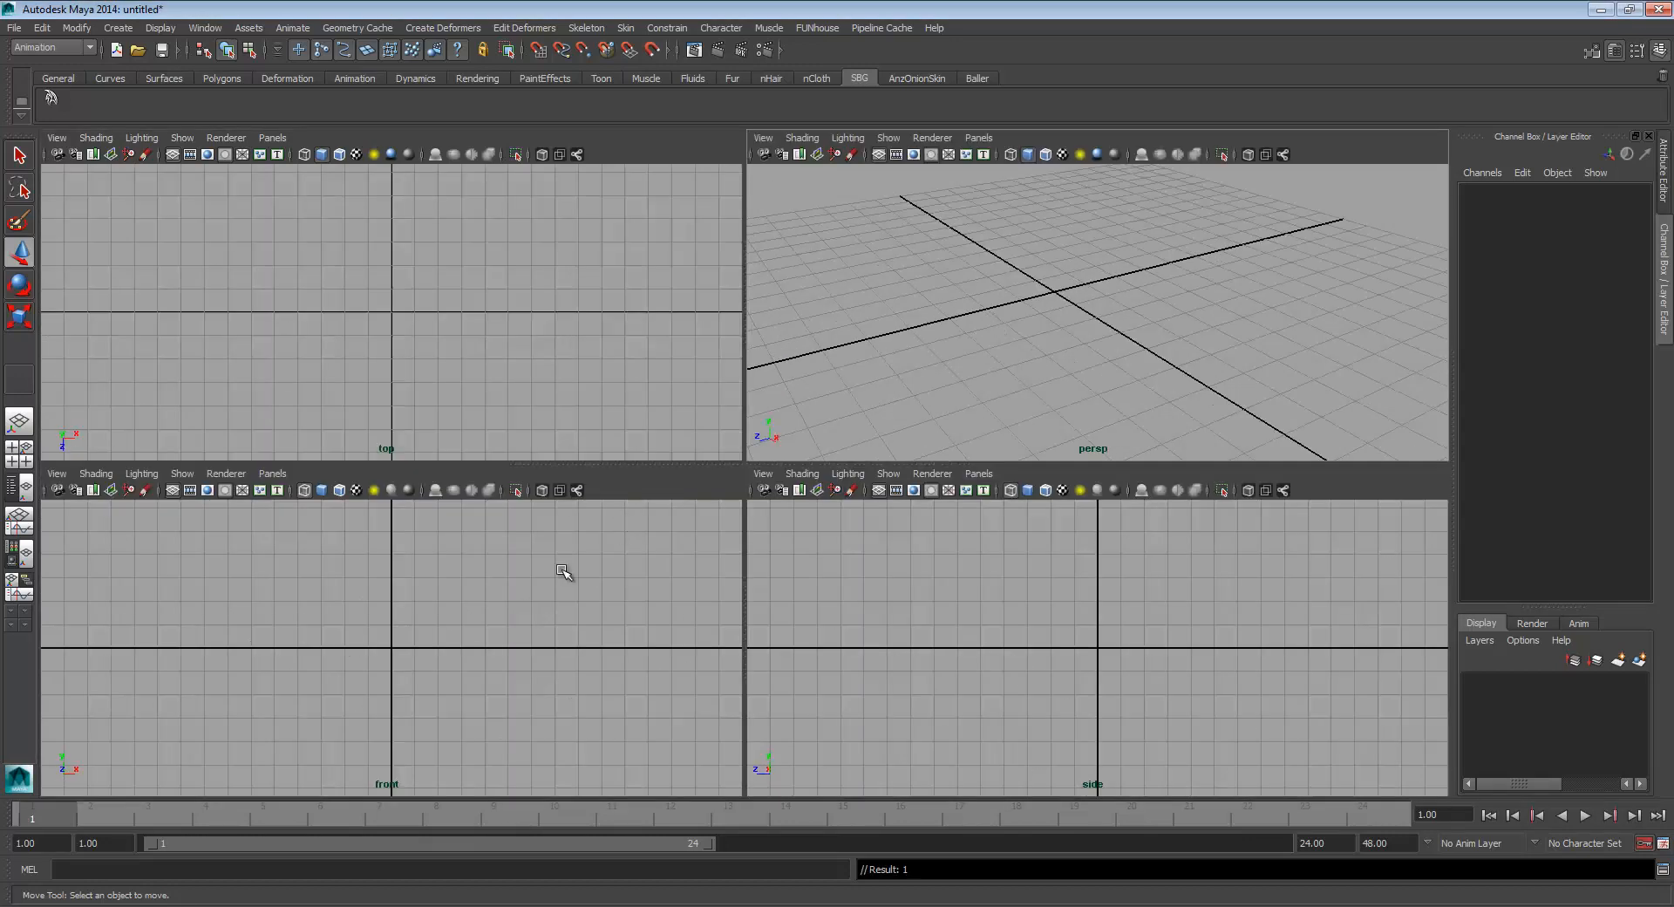
pyautogui.click(443, 620)
pyautogui.press('space')
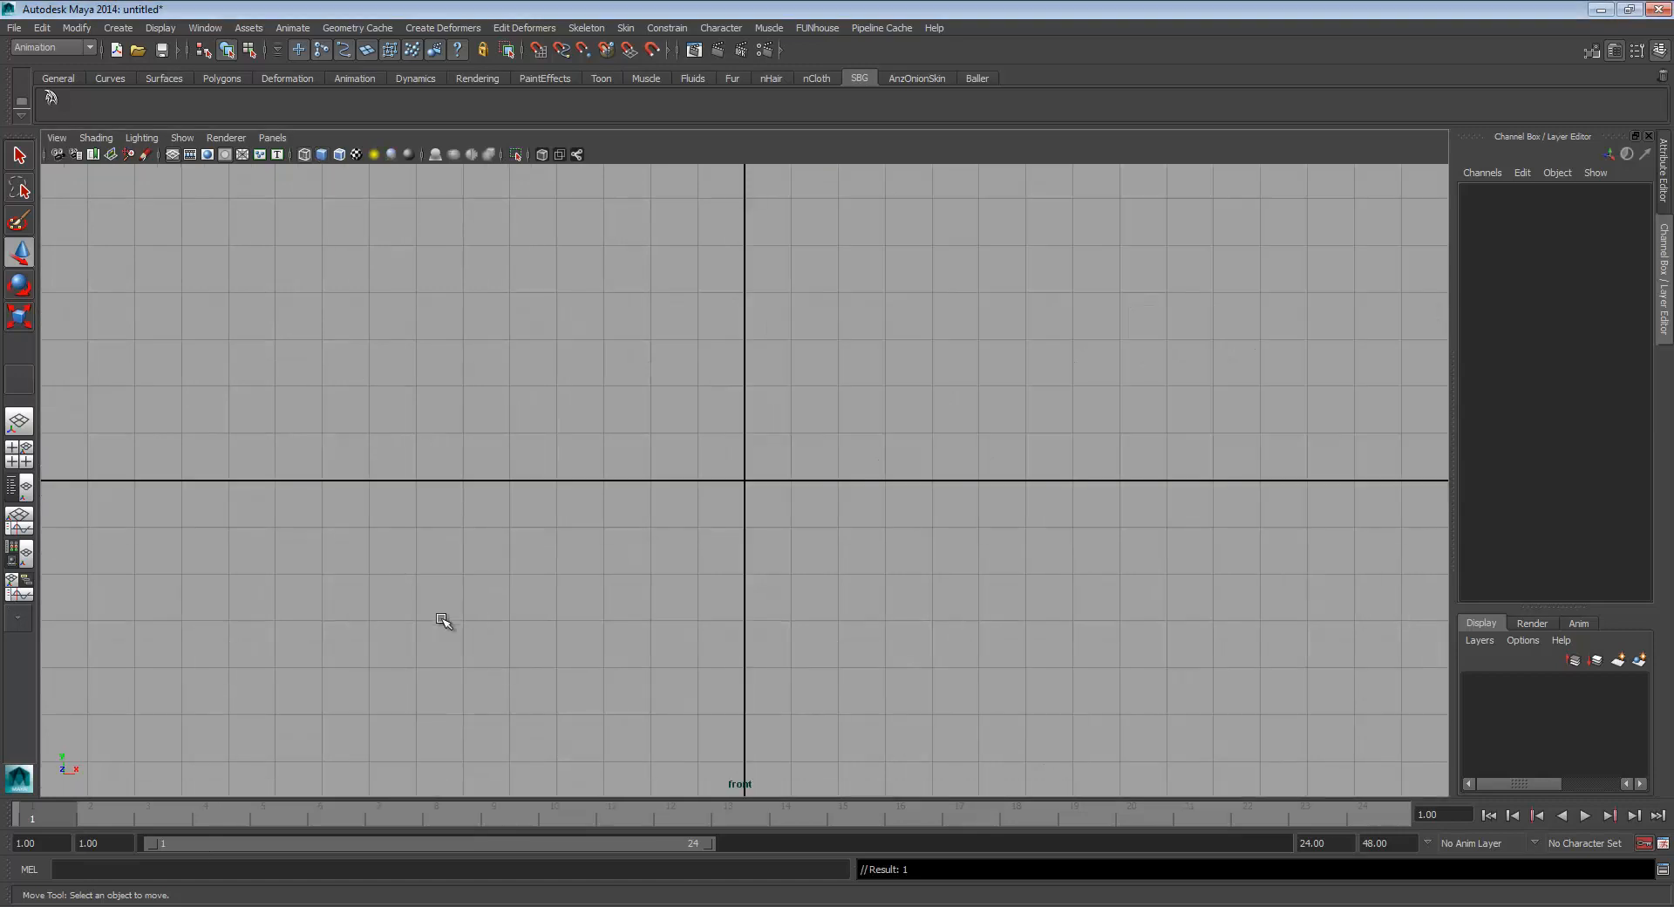
pyautogui.press('space')
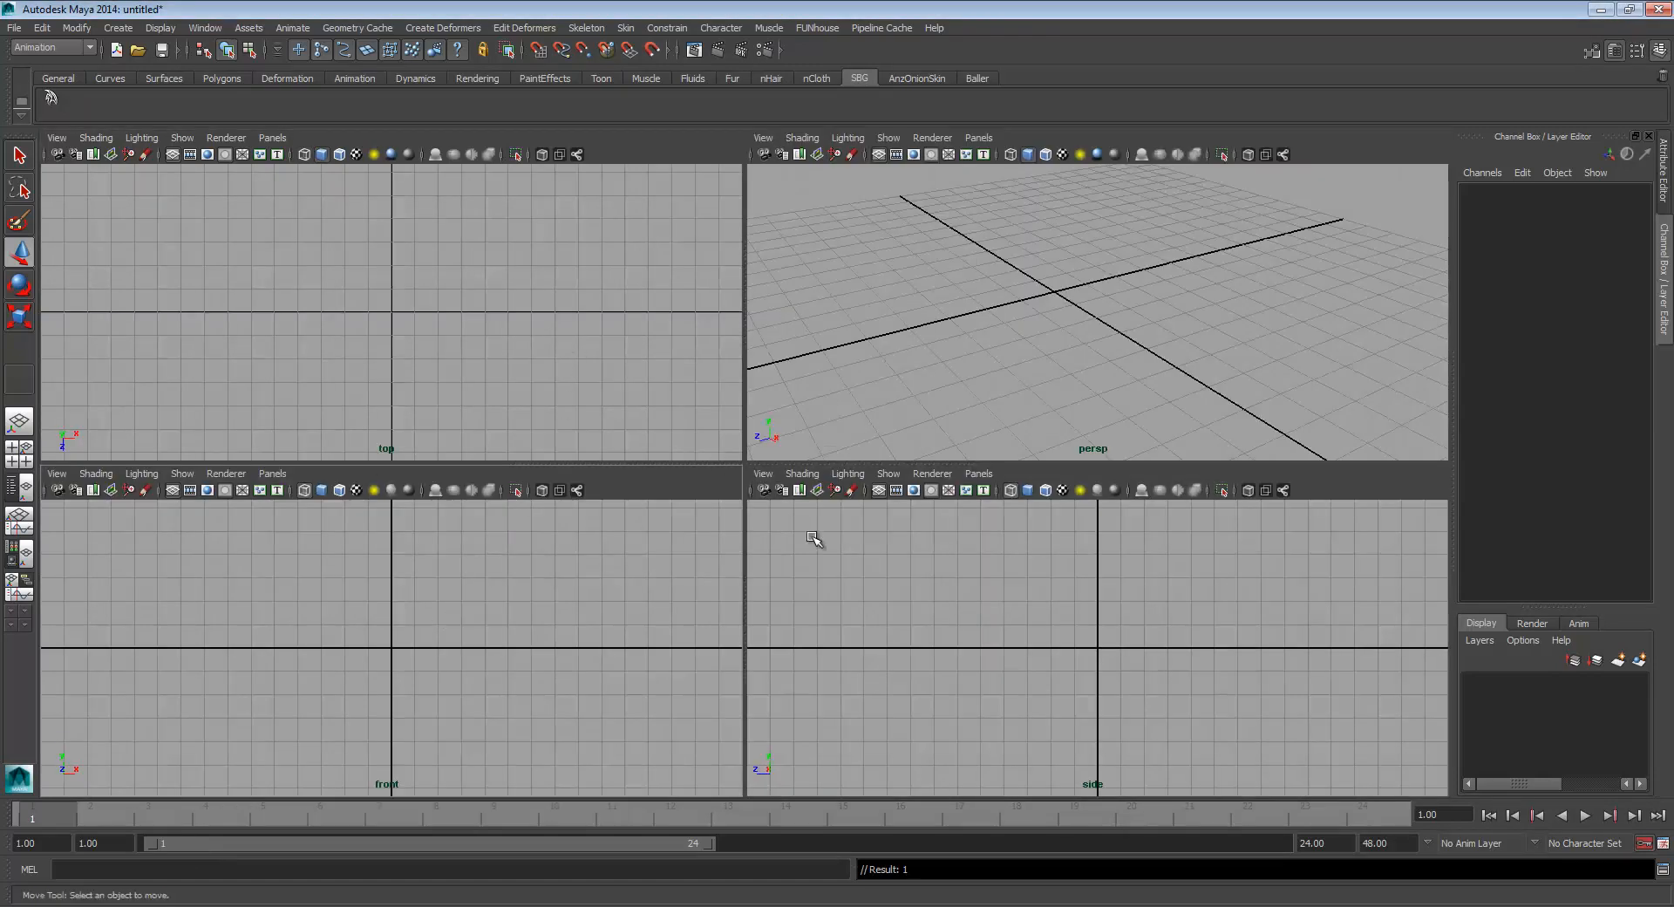
# Display the hotbox over the perspective view, dismiss it, and bring up the polygon creation marking menu
pyautogui.press('space')
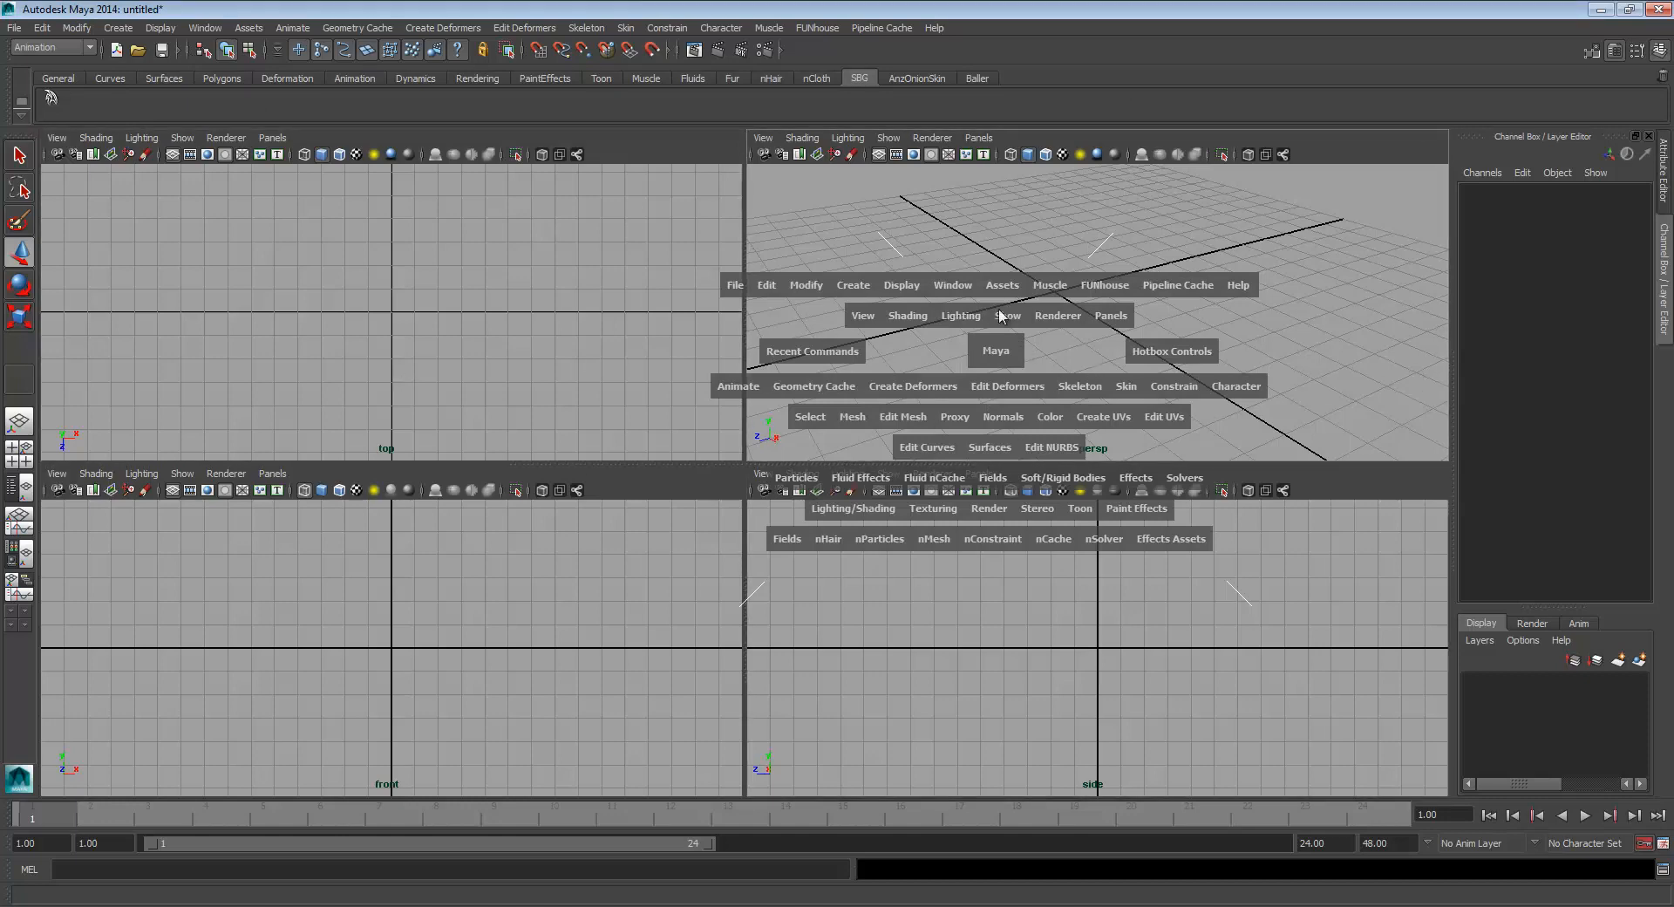
pyautogui.press('space')
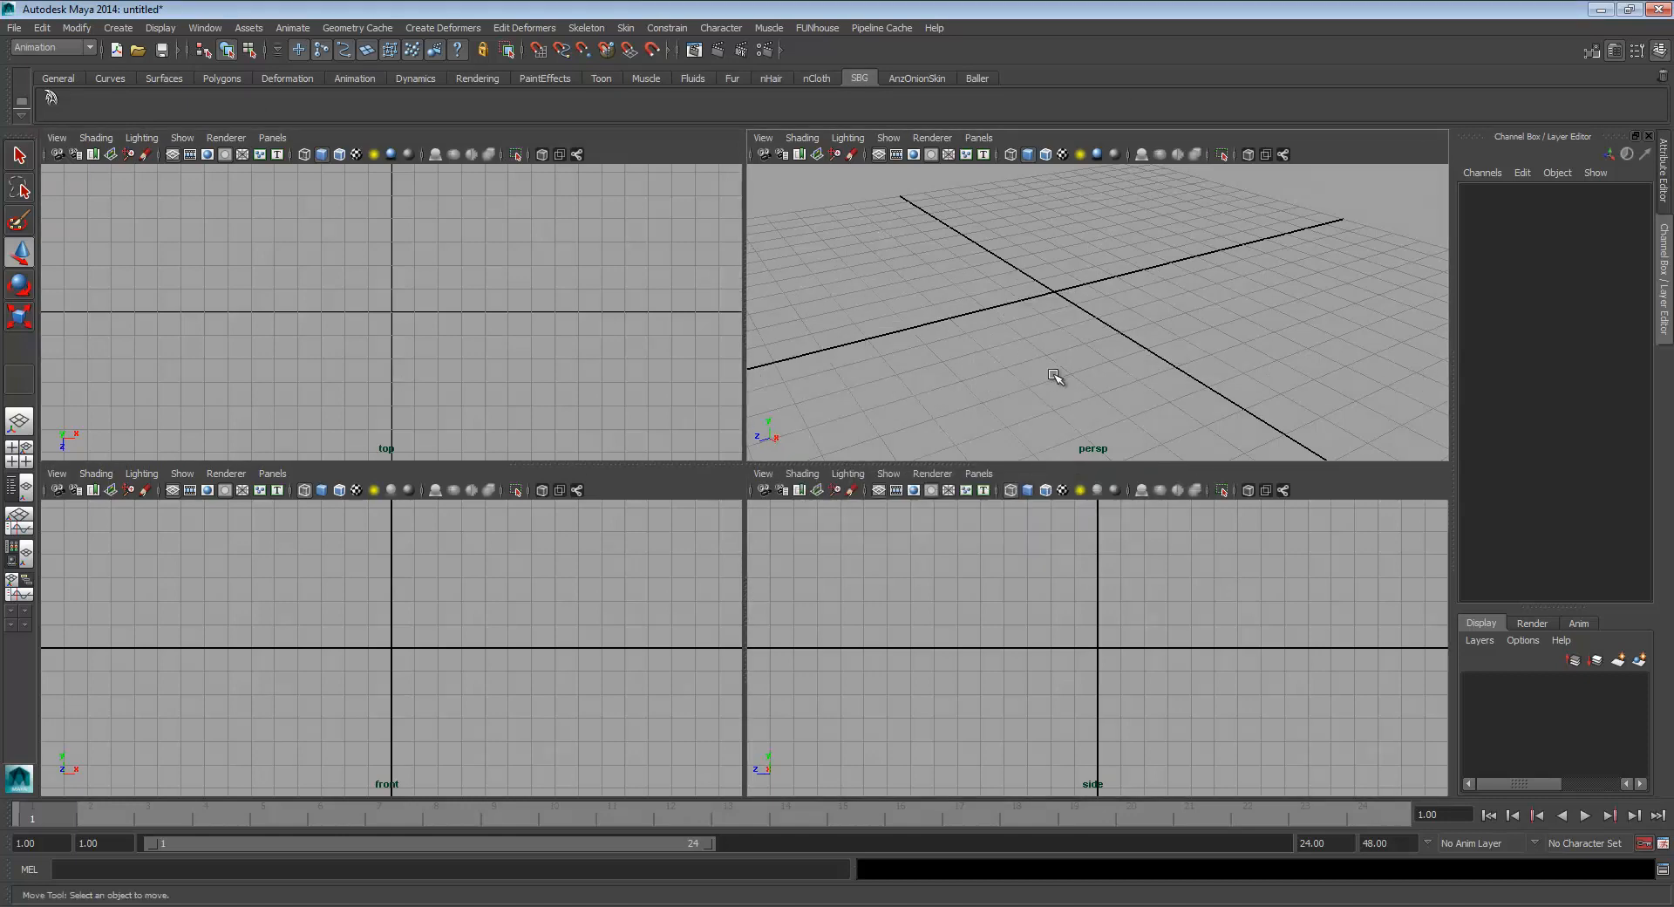
pyautogui.keyDown('shift'); pyautogui.rightClick(1075, 341); pyautogui.keyUp('shift')
pyautogui.keyDown('shift'); pyautogui.rightClick(1075, 340); pyautogui.keyUp('shift')
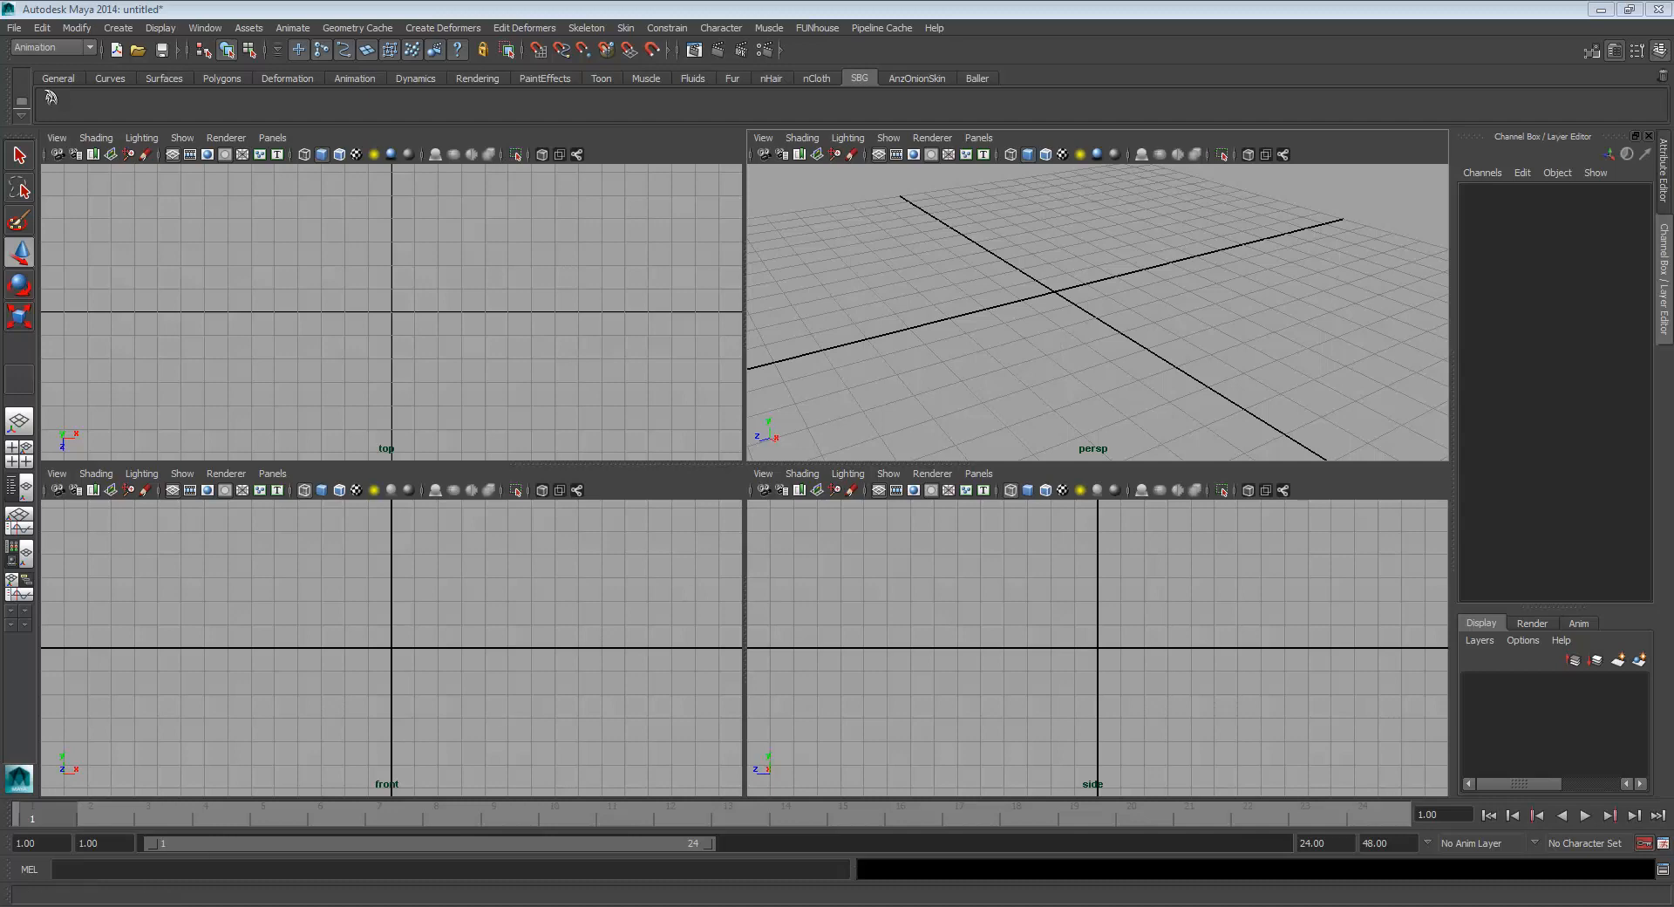
# Switch to 3ds Max, pan the perspective view, extend the active time range's end to frame 103 and adjust its start frame
pyautogui.hotkey('alt', 'Tab')
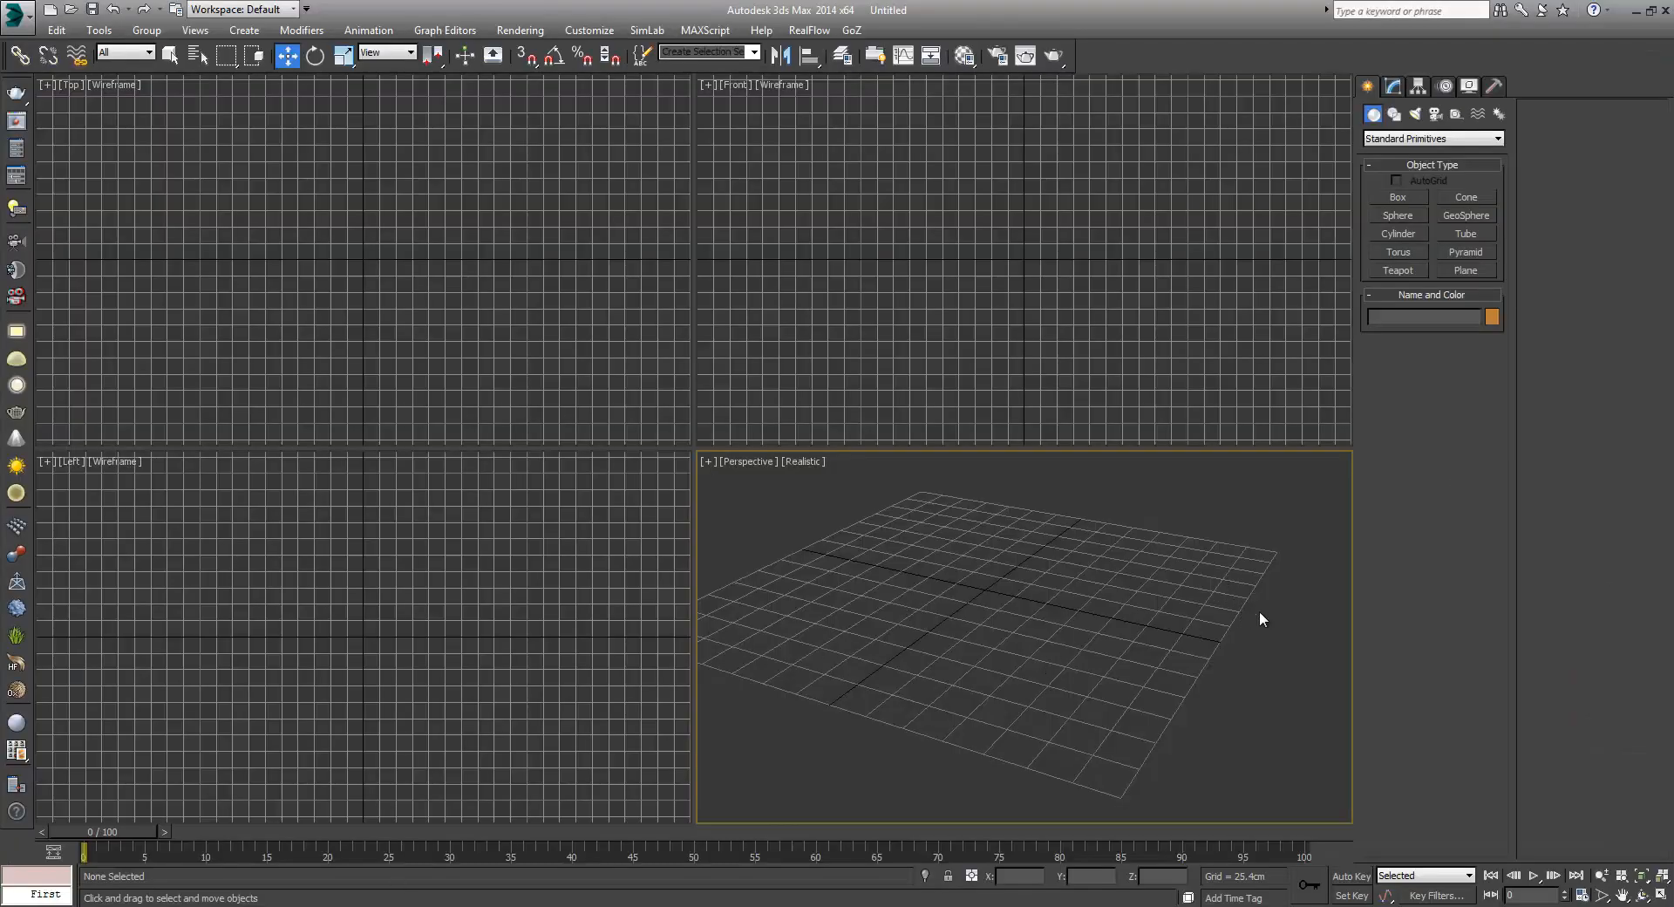
pyautogui.moveTo(955, 635); pyautogui.dragTo(987, 638, button='middle')
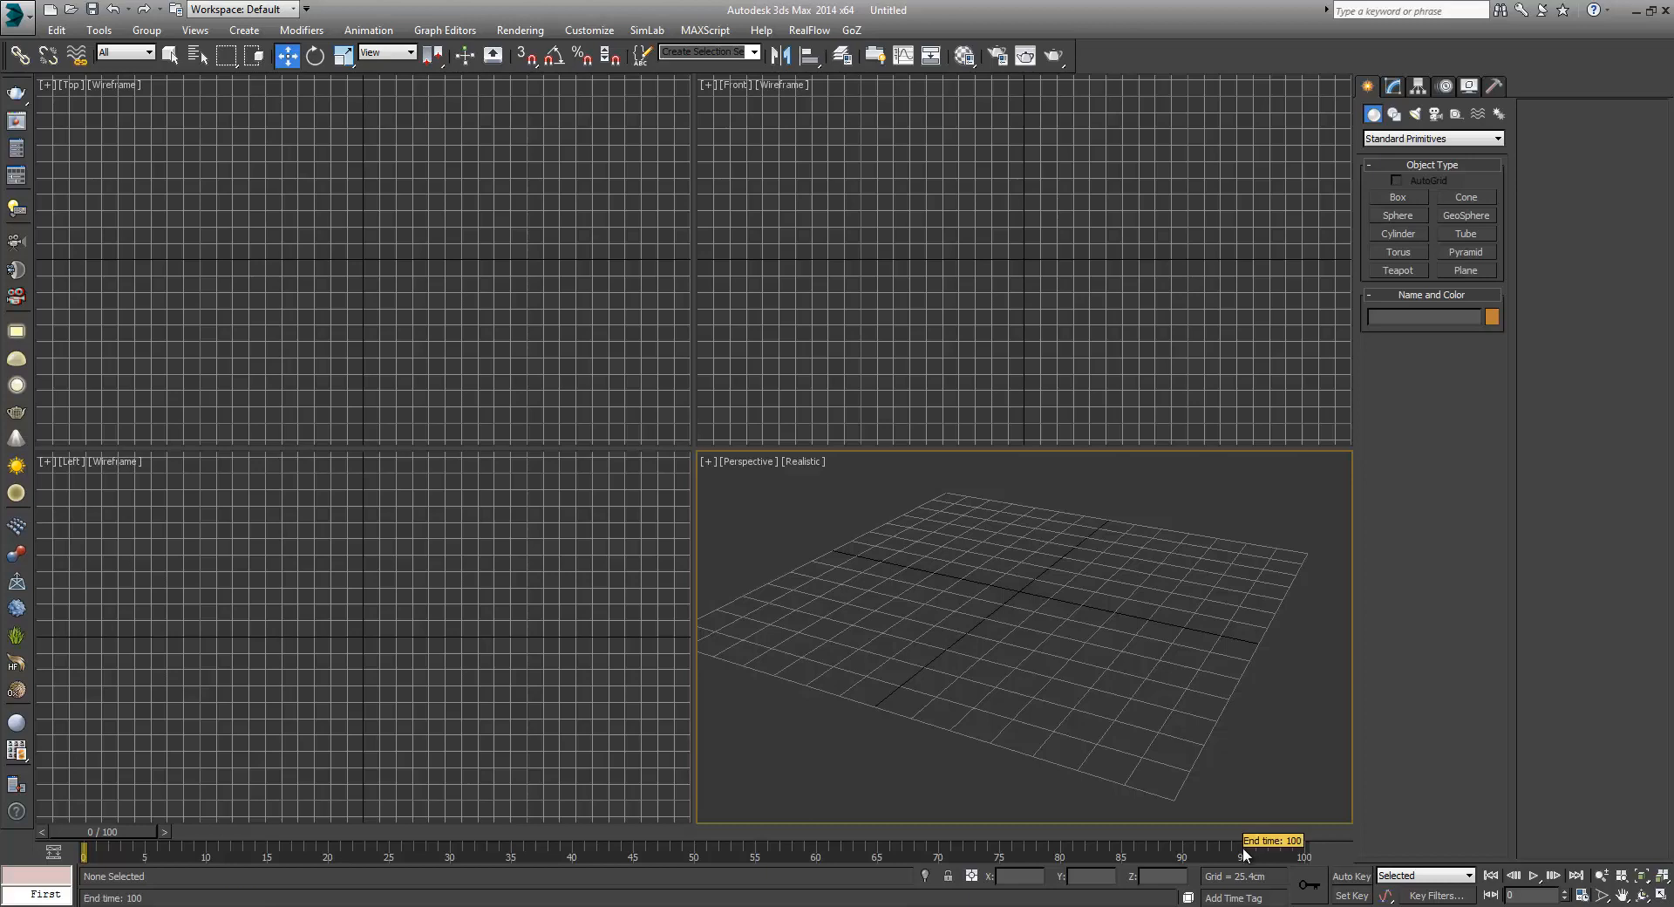
pyautogui.keyDown('ctrl'); pyautogui.keyDown('alt'); pyautogui.moveTo(1243, 846); pyautogui.dragTo(1160, 851, button='right'); pyautogui.keyUp('alt'); pyautogui.keyUp('ctrl')
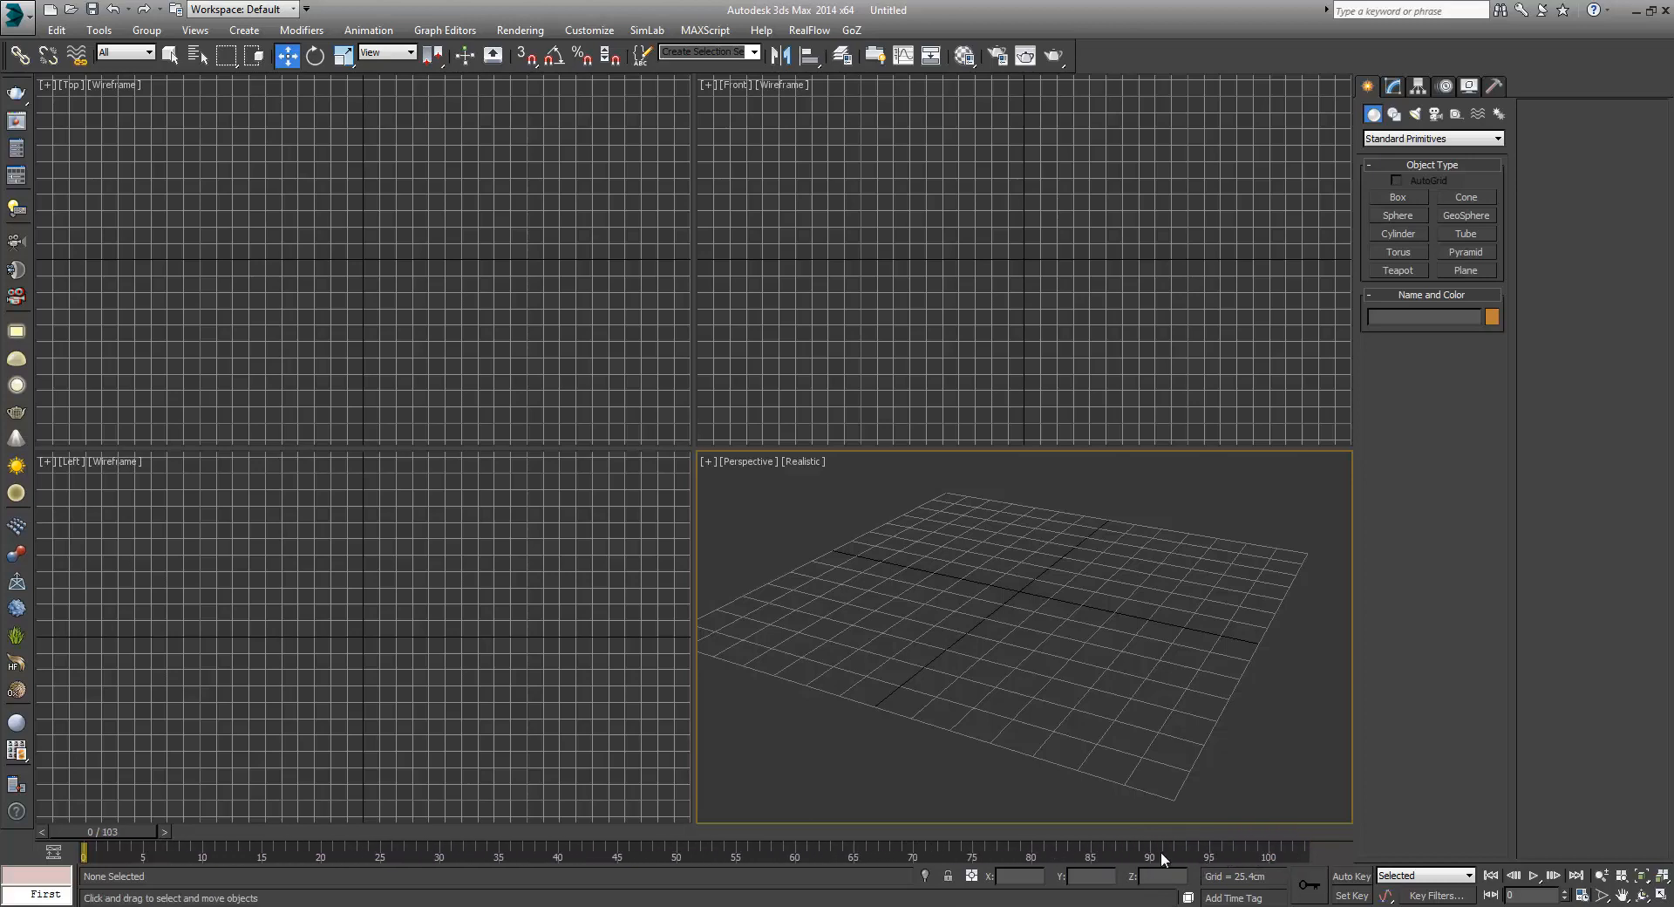
pyautogui.keyDown('ctrl'); pyautogui.keyDown('alt'); pyautogui.moveTo(1160, 851); pyautogui.dragTo(1133, 828); pyautogui.keyUp('alt'); pyautogui.keyUp('ctrl')
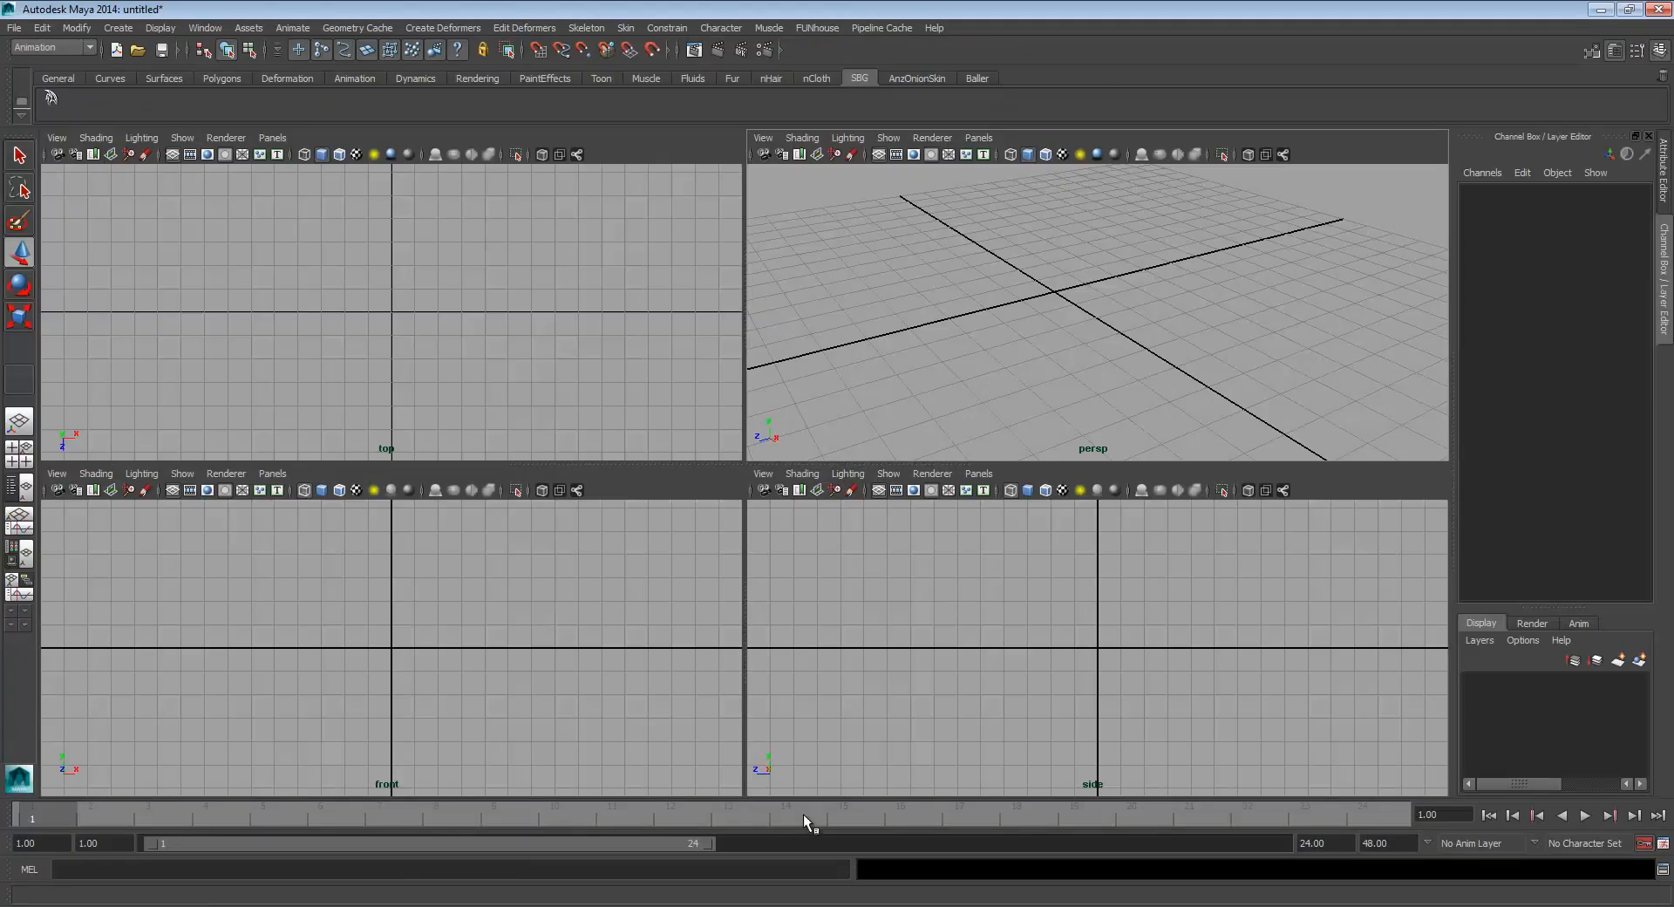
# Switch to Maya and try resizing and sliding the playback range, leaving it at frames 1 to 28
pyautogui.moveTo(708, 844); pyautogui.dragTo(762, 843)
pyautogui.moveTo(602, 836); pyautogui.dragTo(912, 836)
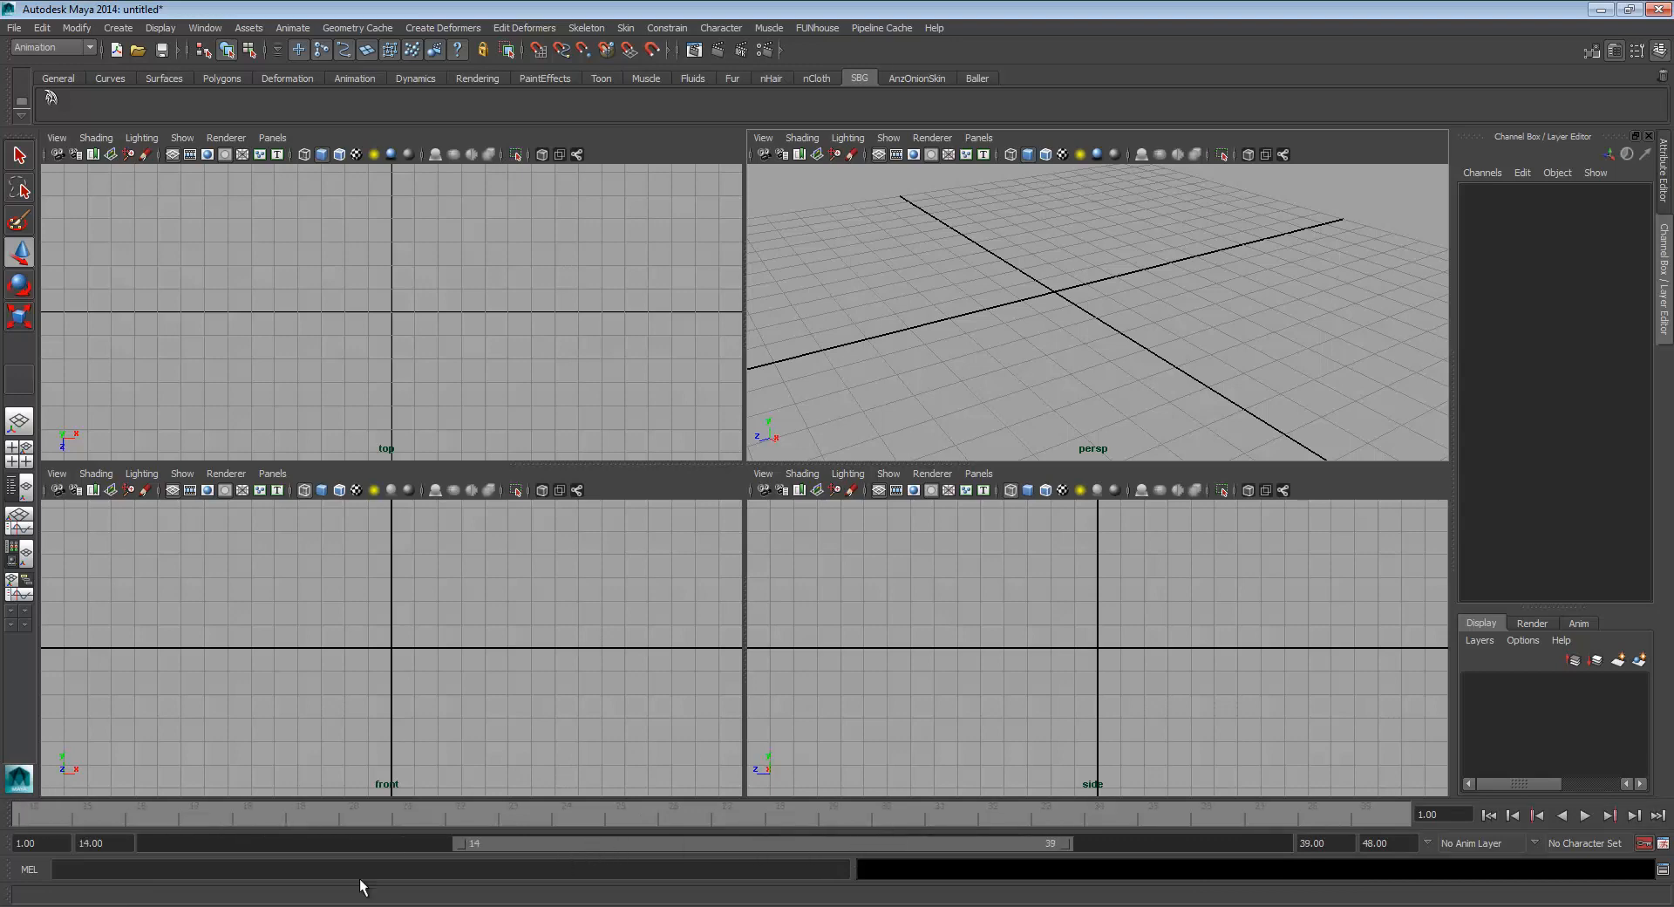
pyautogui.moveTo(460, 844); pyautogui.dragTo(619, 849)
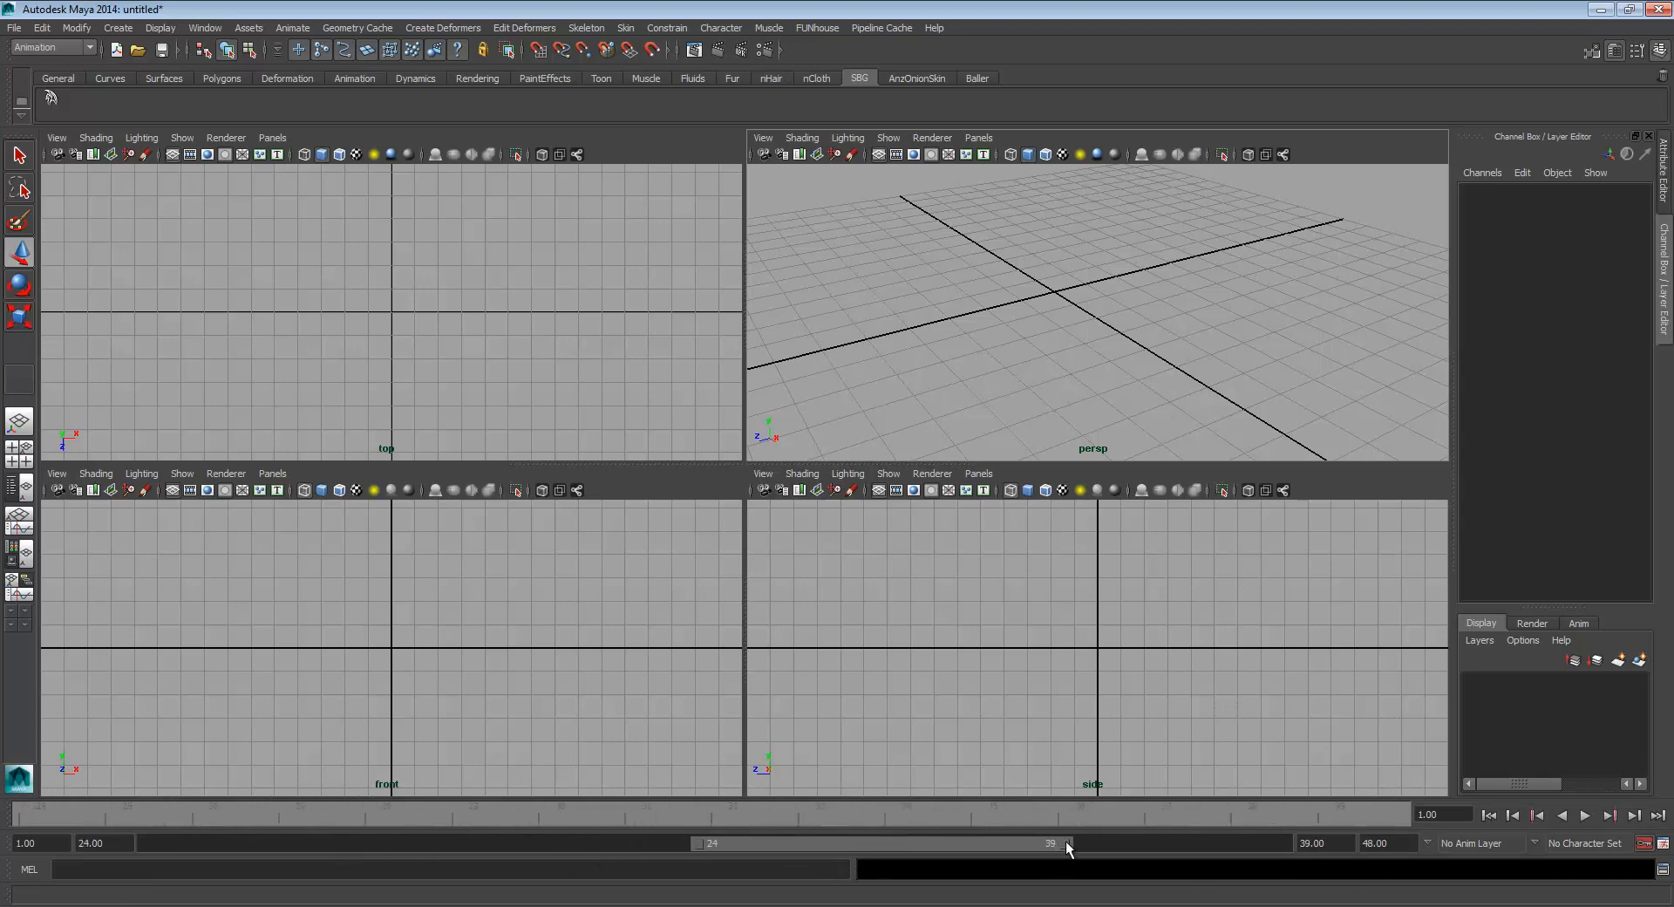
pyautogui.moveTo(1066, 842); pyautogui.dragTo(634, 842)
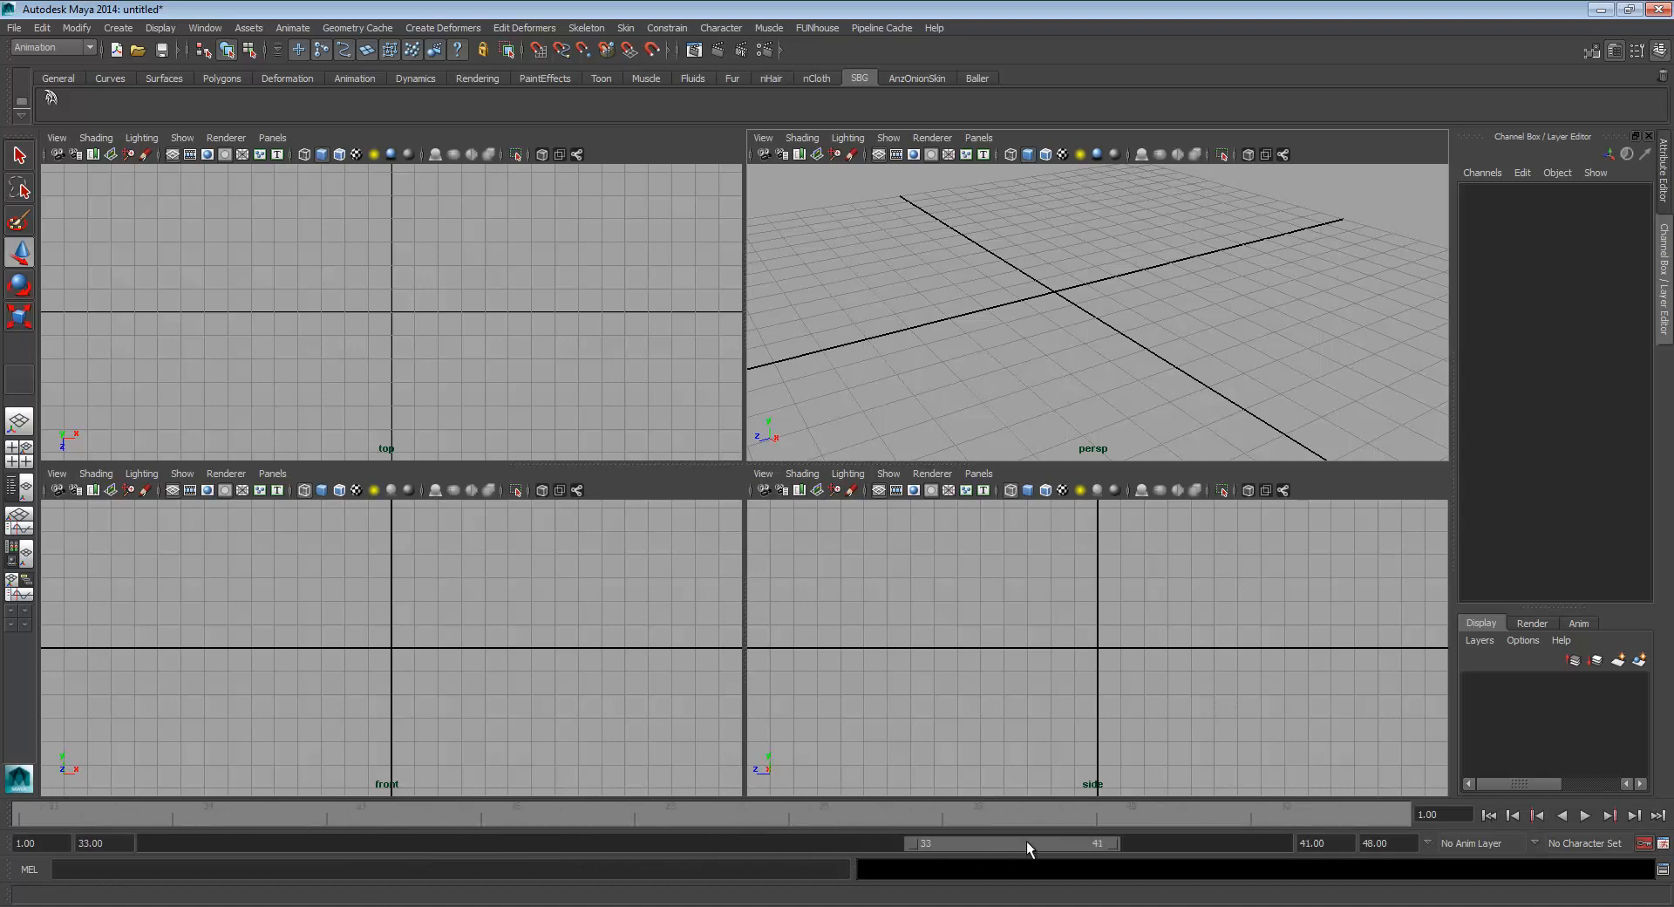
pyautogui.moveTo(1027, 840); pyautogui.dragTo(103, 842)
pyautogui.moveTo(589, 841); pyautogui.dragTo(802, 839)
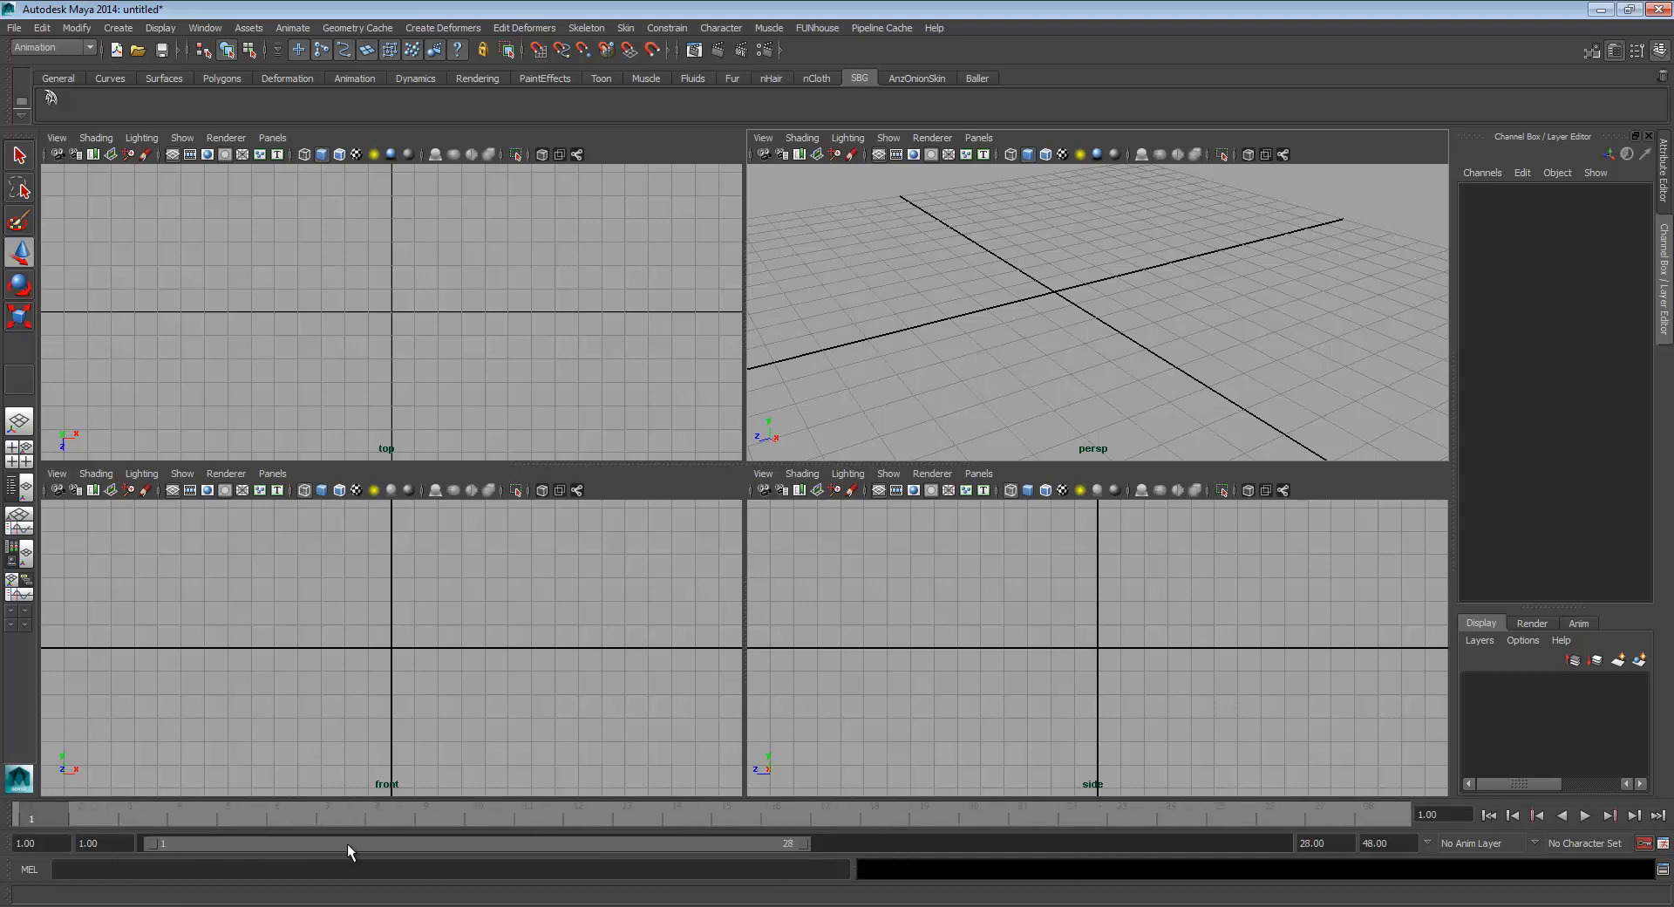
# Switch to 3ds Max and check the selection set choices available for Auto Key and Set Key
pyautogui.moveTo(347, 904)
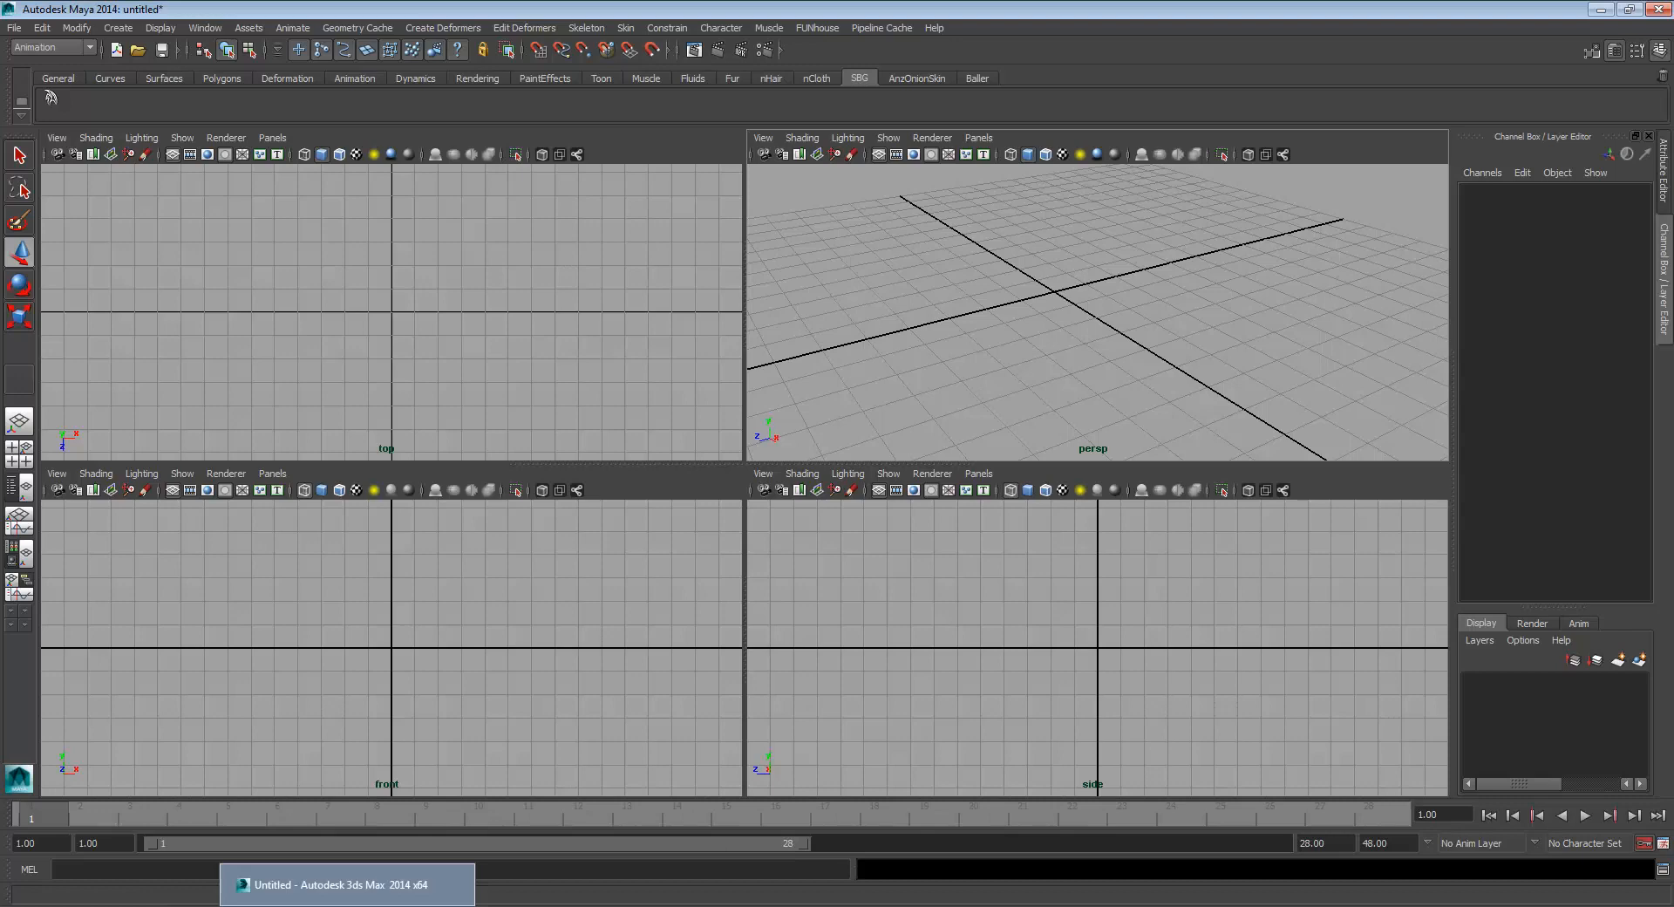
pyautogui.click(347, 884)
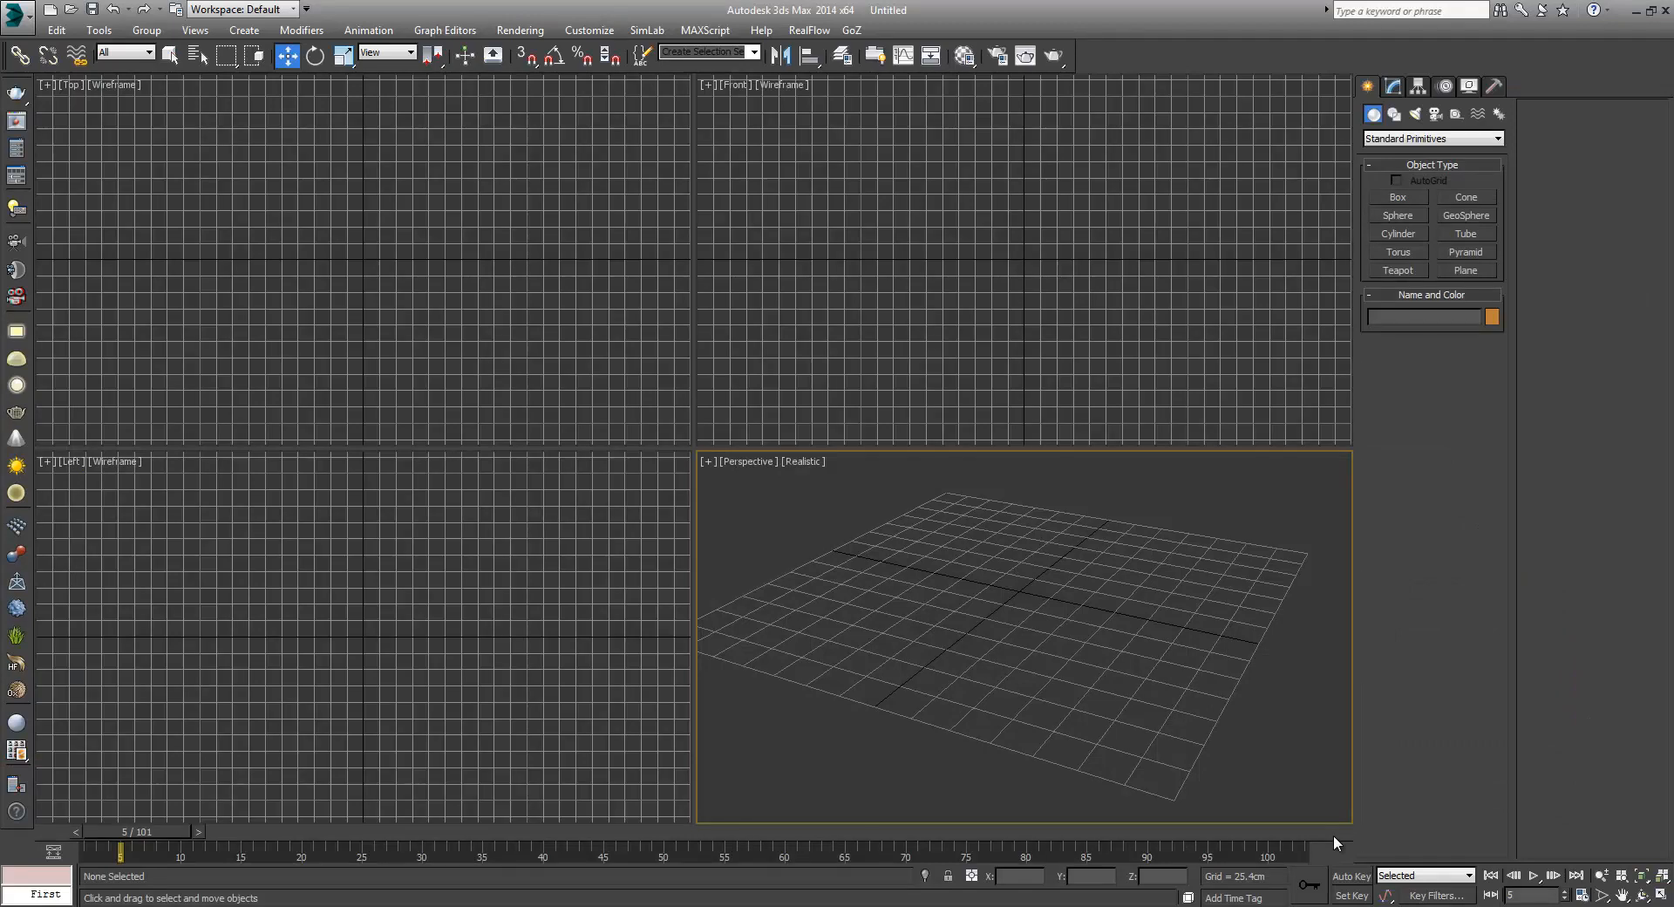
pyautogui.click(1470, 876)
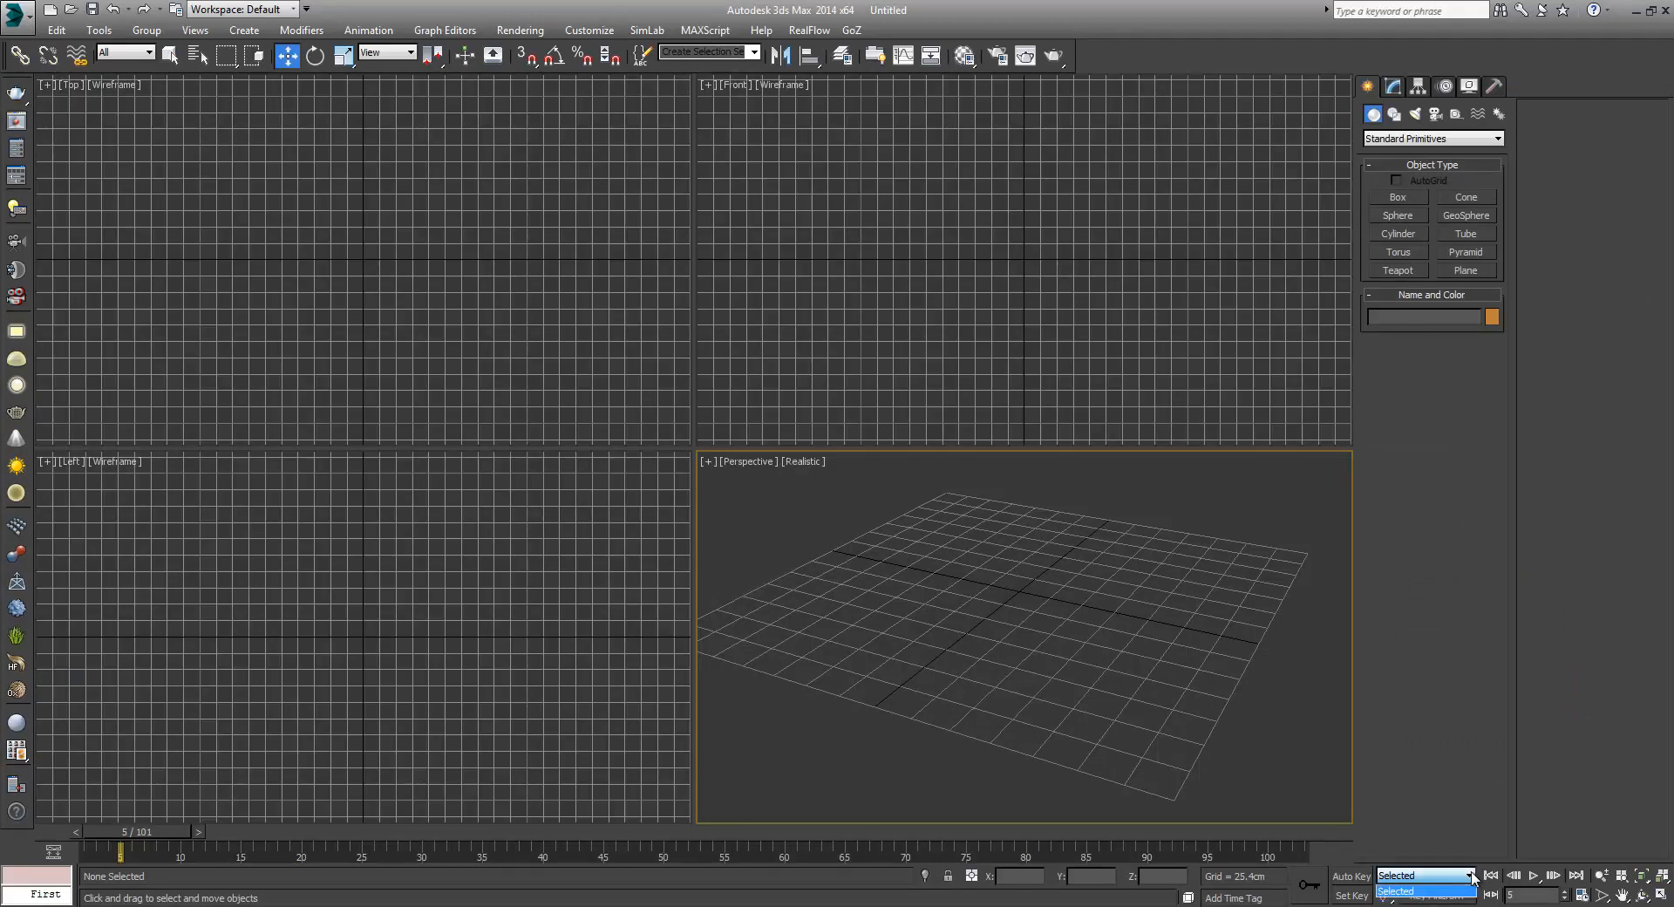
pyautogui.click(1472, 876)
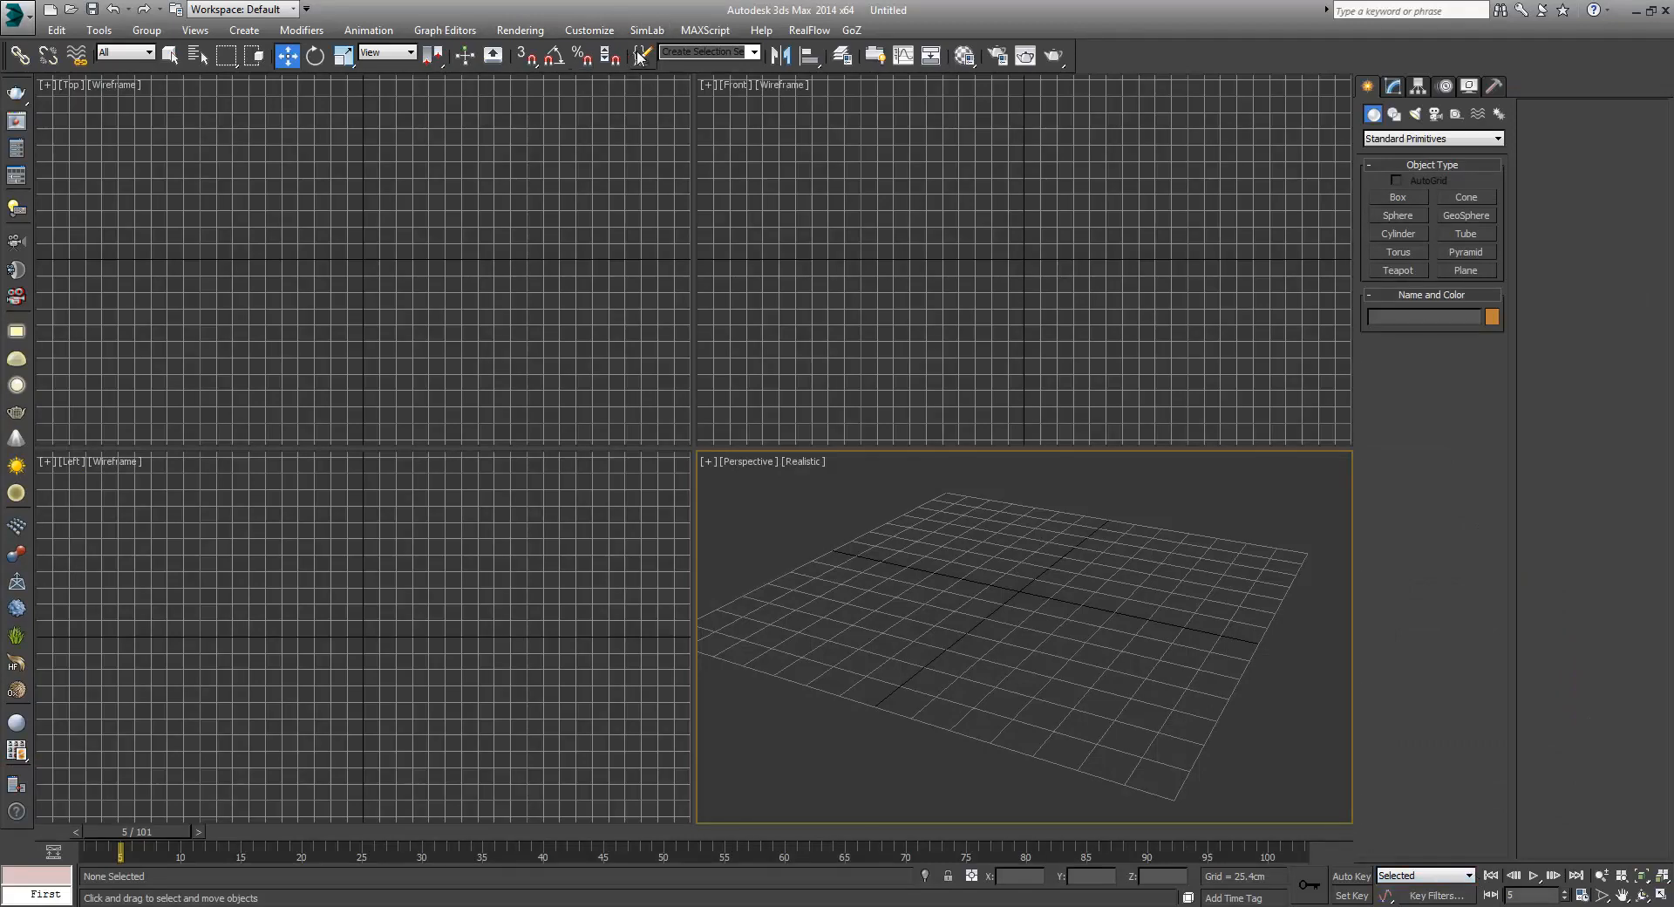
pyautogui.click(1471, 875)
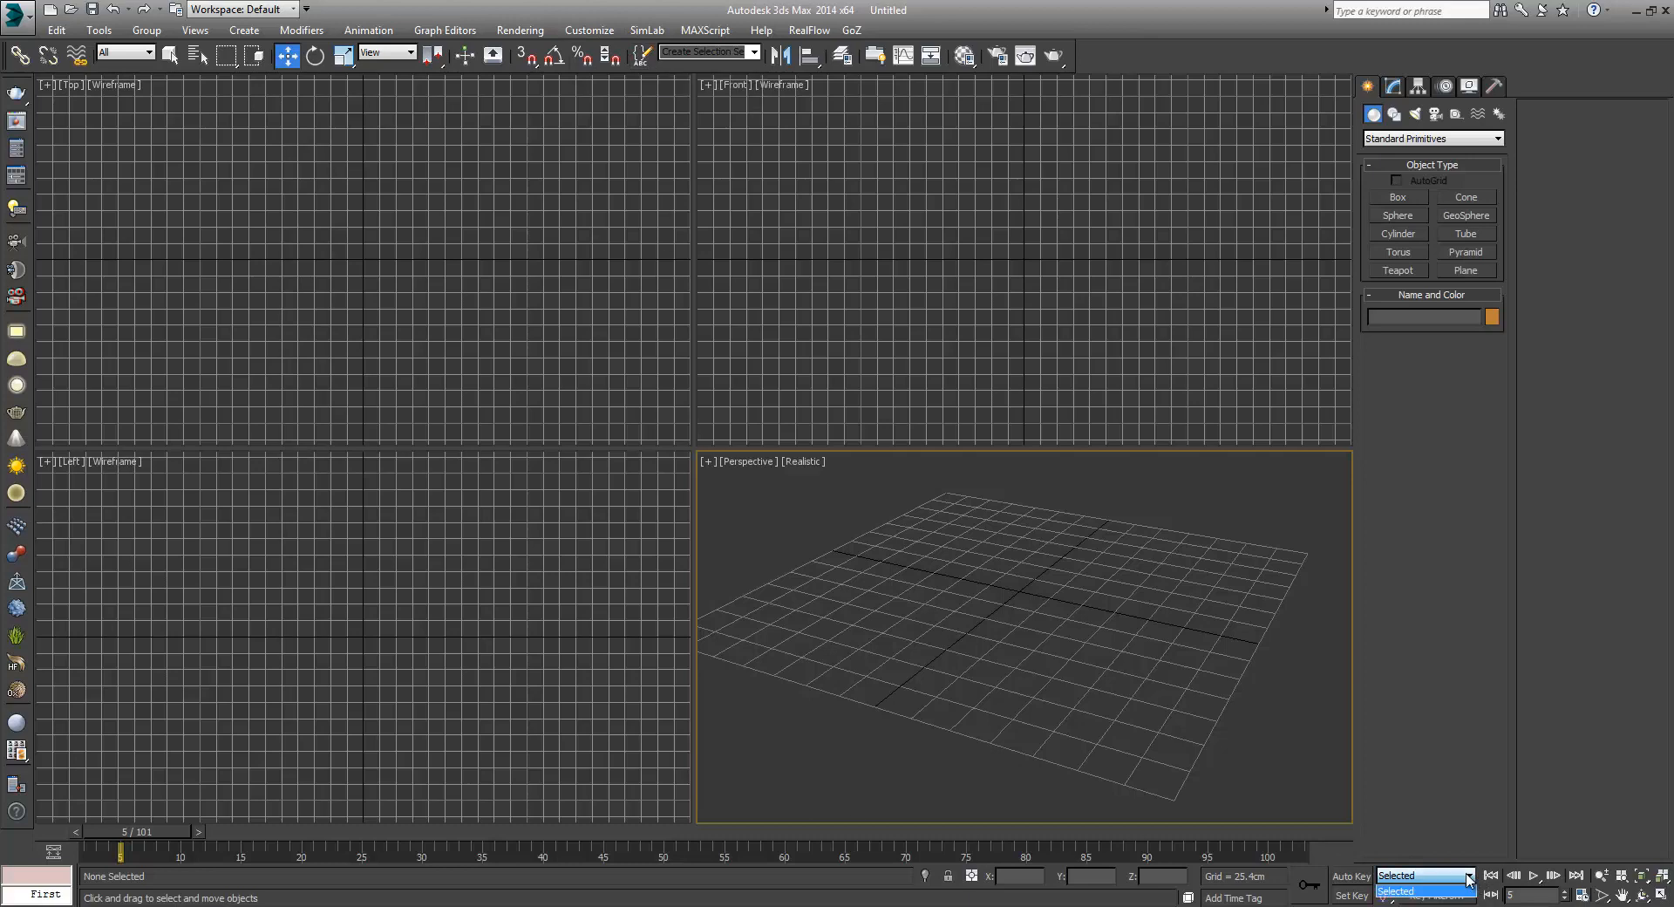
pyautogui.click(1470, 876)
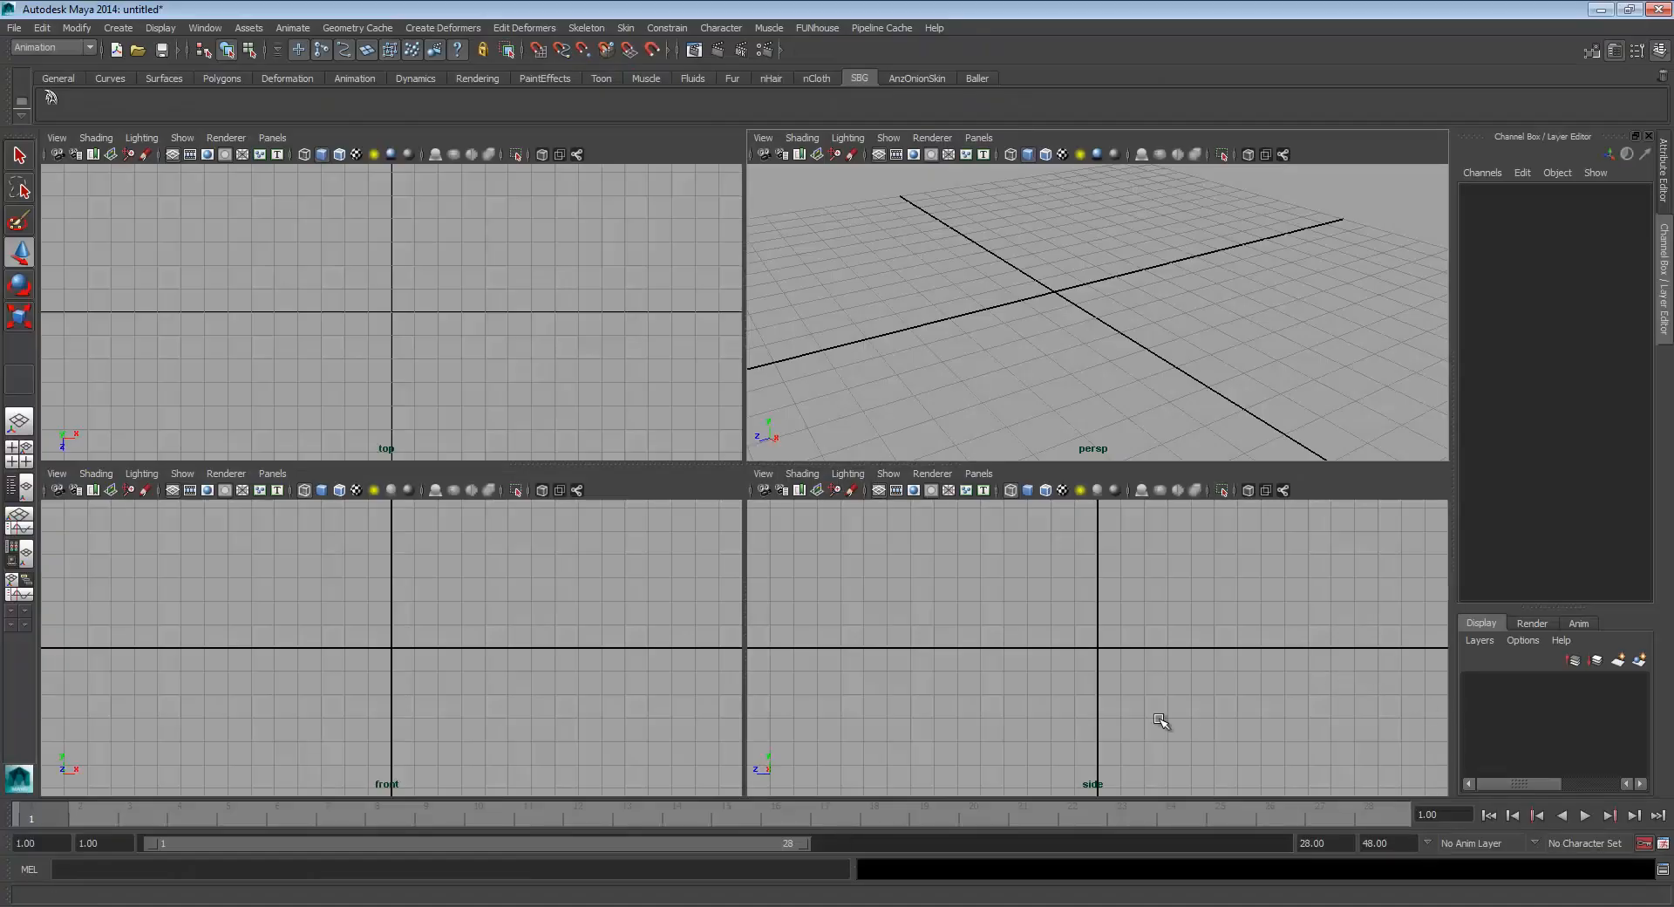
# Switch to Maya, review the Create Character Set options, and close them without creating a set
pyautogui.press('space')
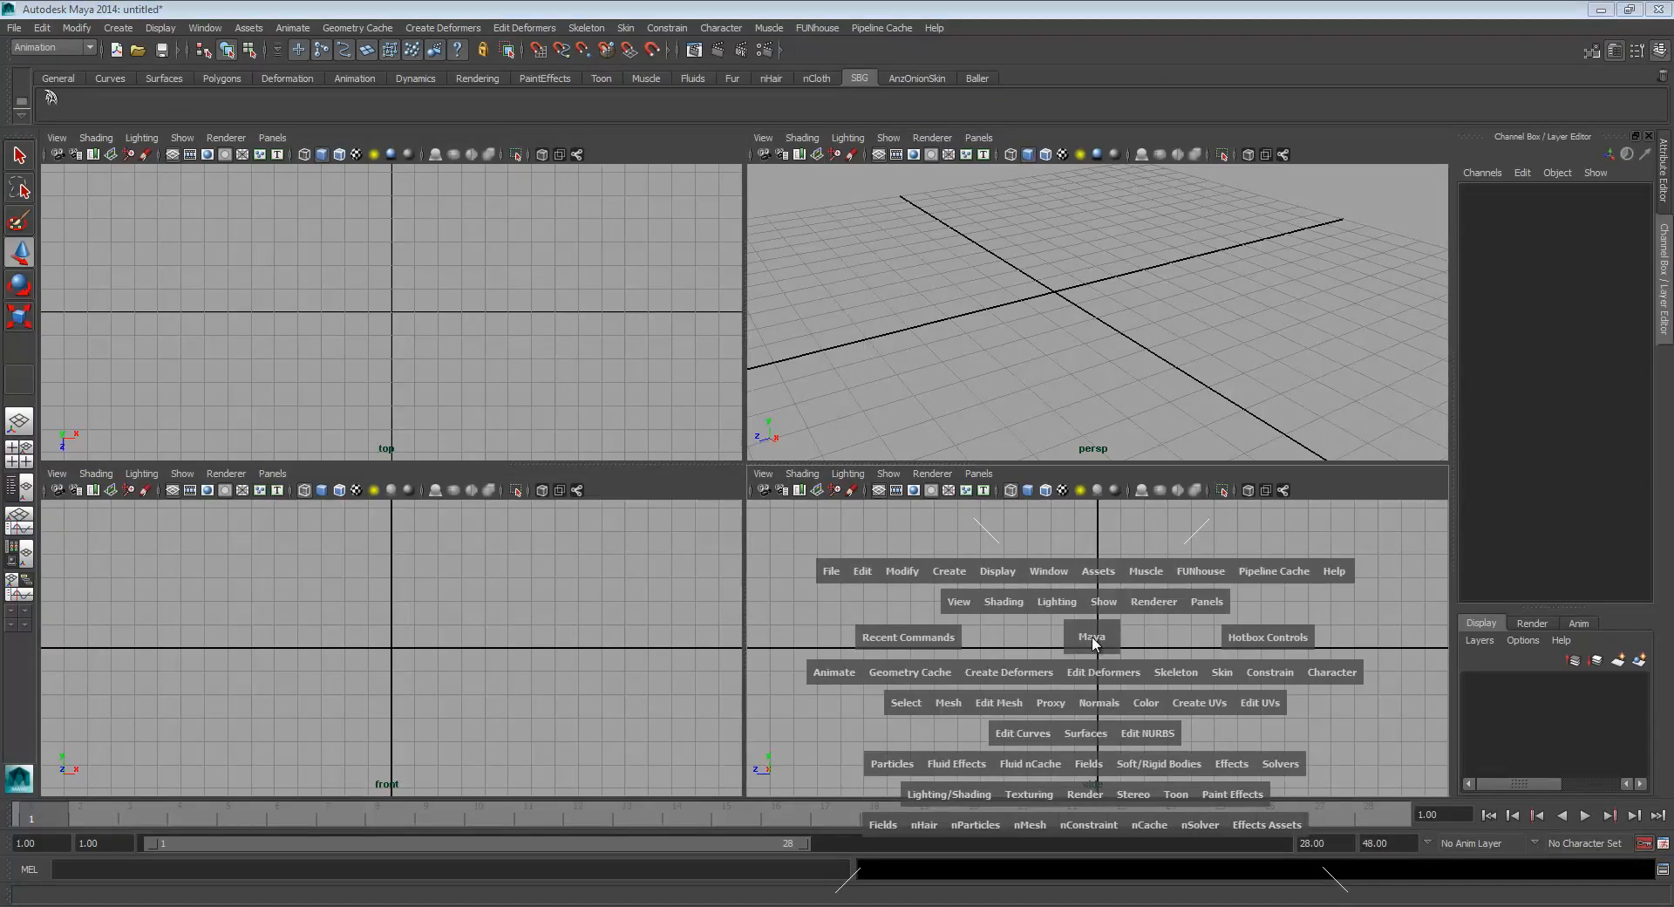
pyautogui.click(1327, 679)
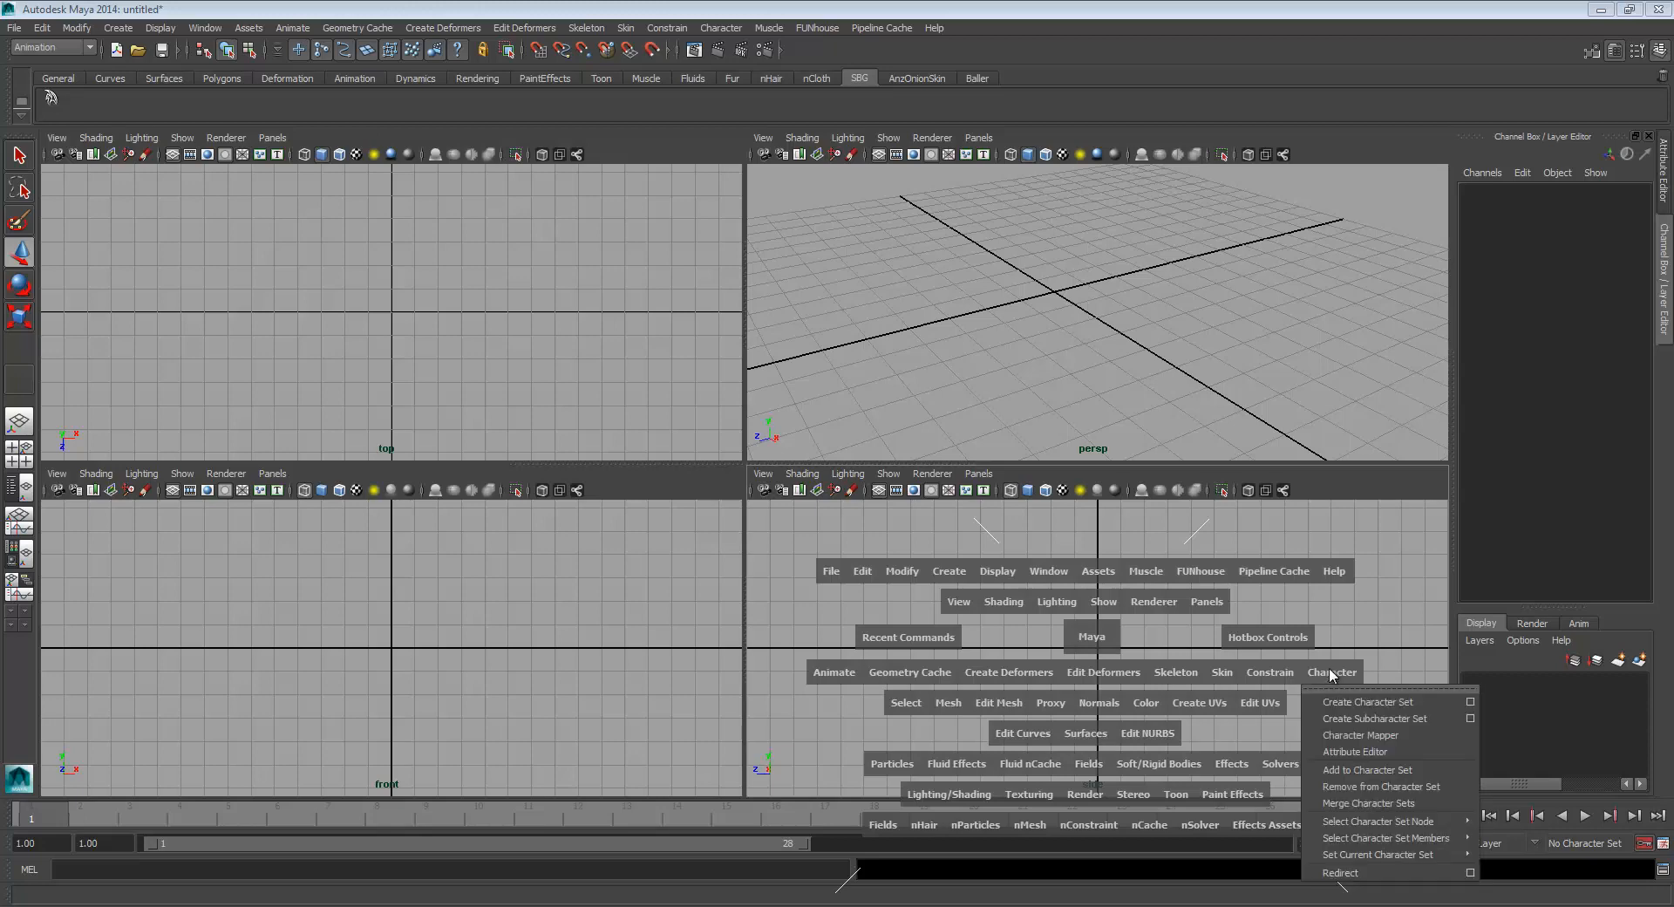
pyautogui.click(1472, 703)
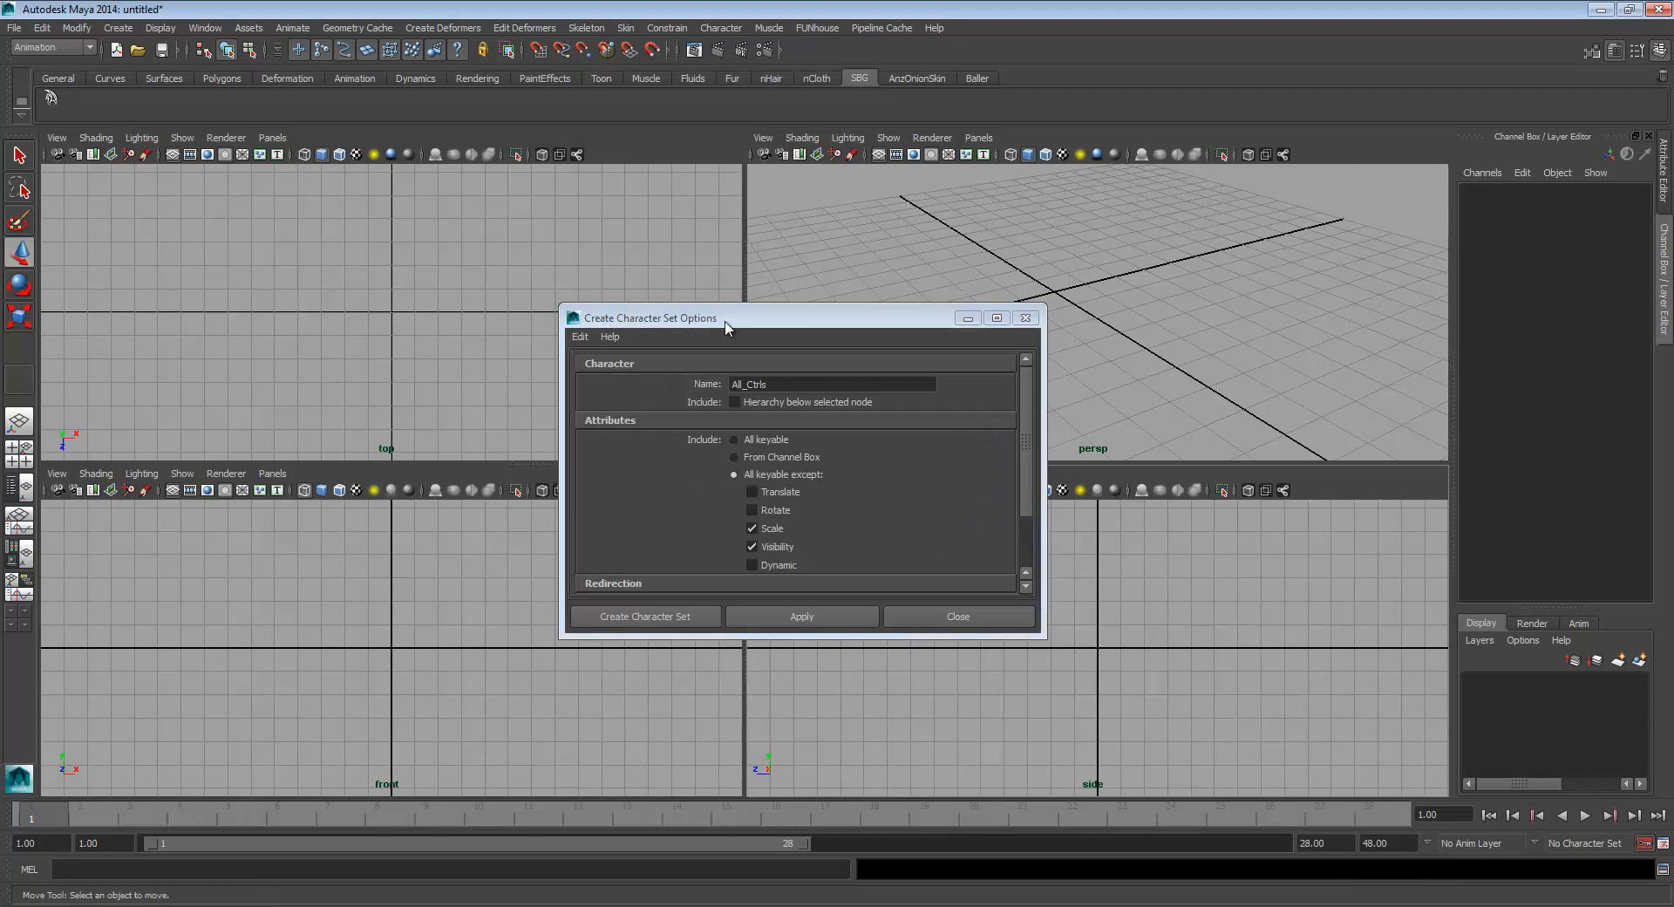
pyautogui.click(638, 396)
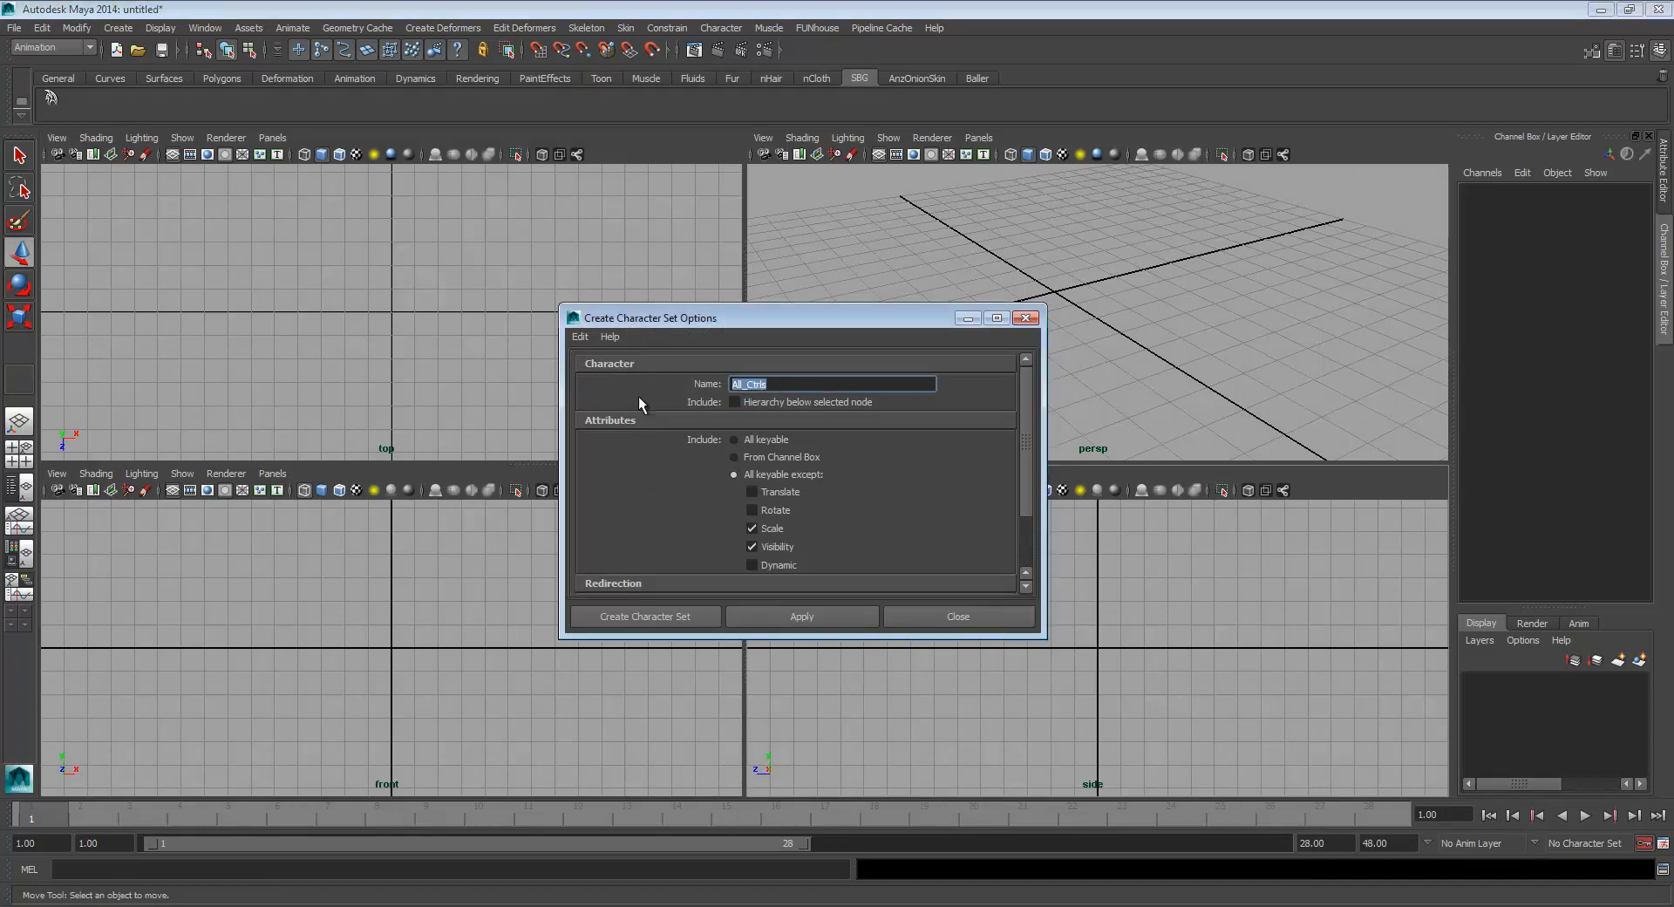
pyautogui.moveTo(1029, 442)
pyautogui.mouseDown()
pyautogui.moveTo(1027, 505)
pyautogui.moveTo(1015, 426)
pyautogui.mouseUp()
pyautogui.click(1026, 322)
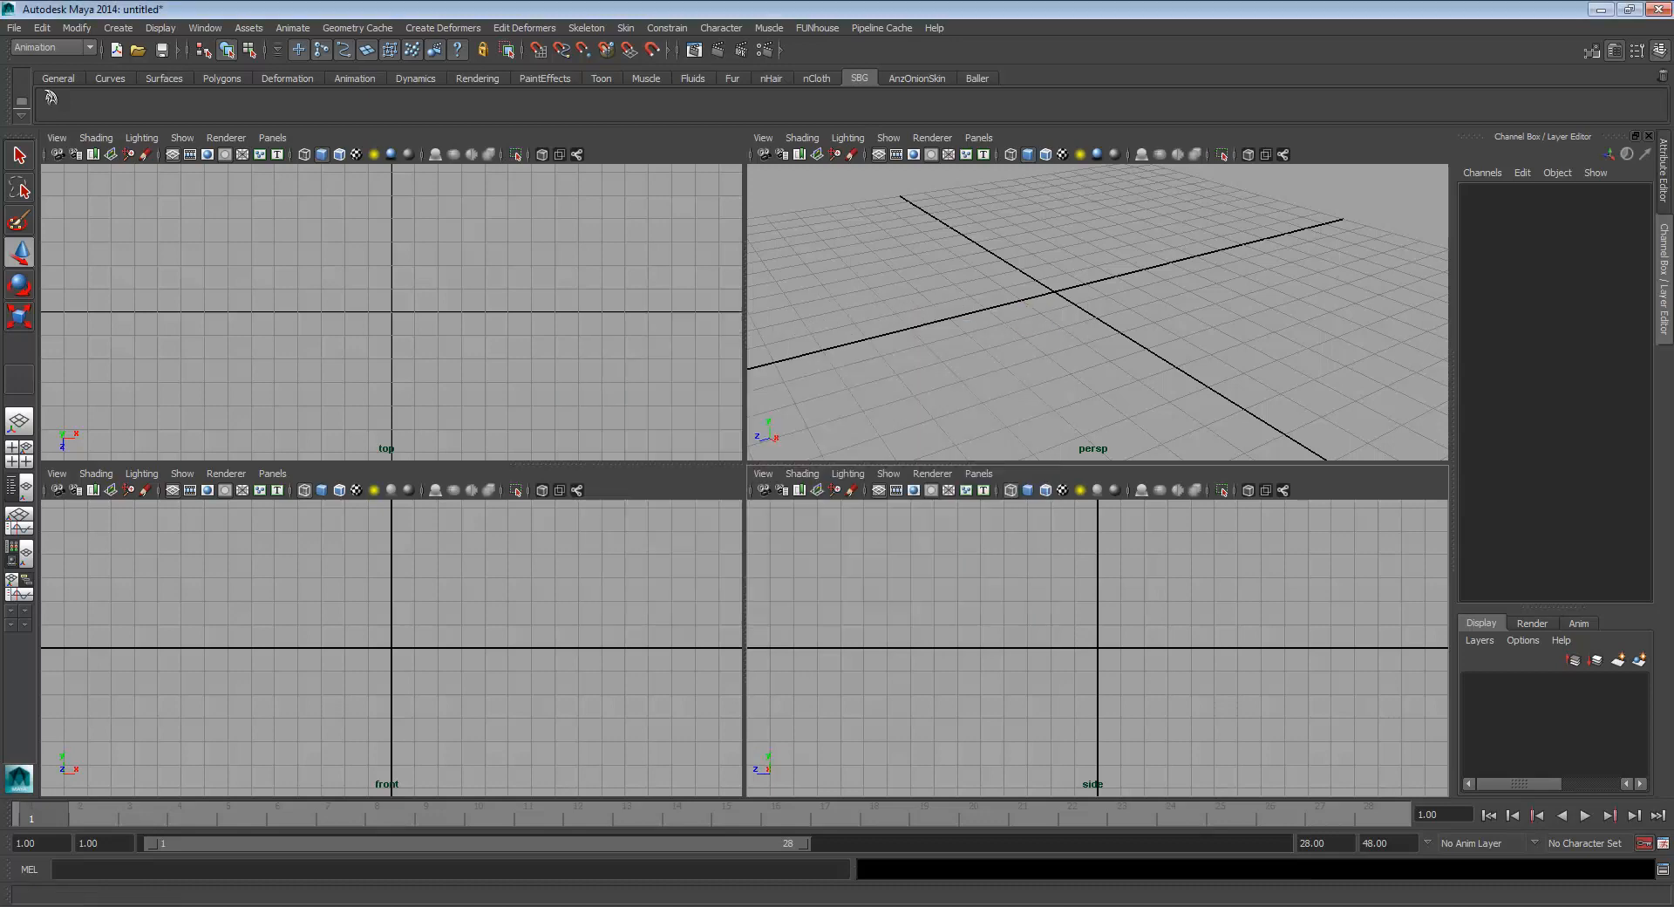
# Switch to 3ds Max, create a cylinder about 15 cm in radius and 67 cm high, and maximize the perspective view
pyautogui.click(367, 906)
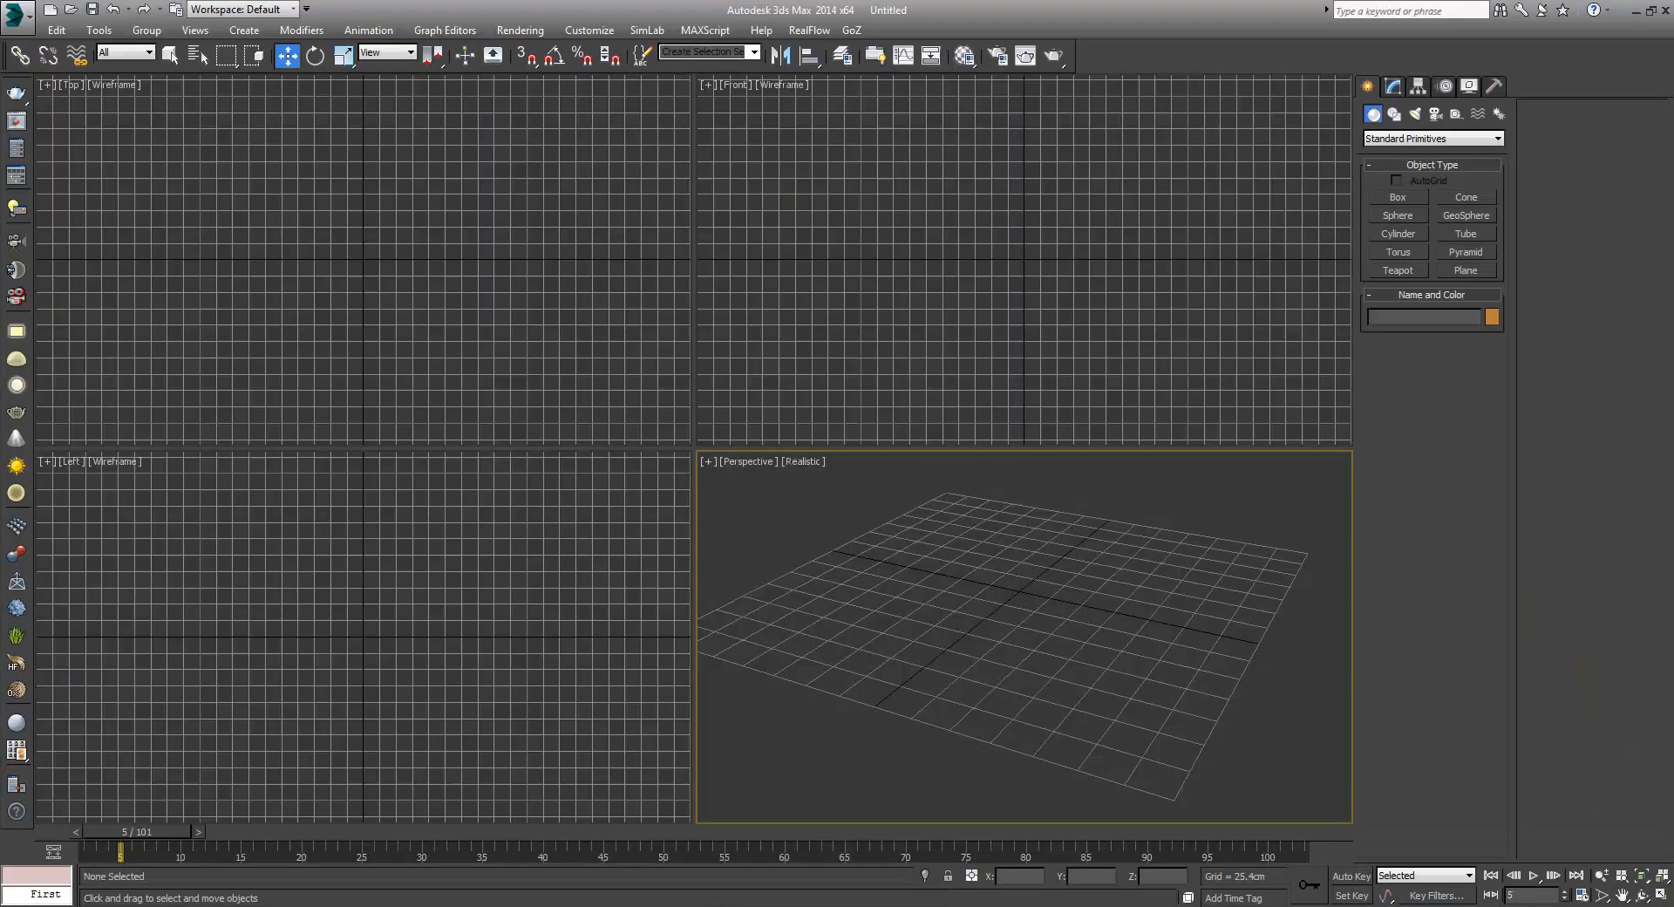
pyautogui.click(1491, 896)
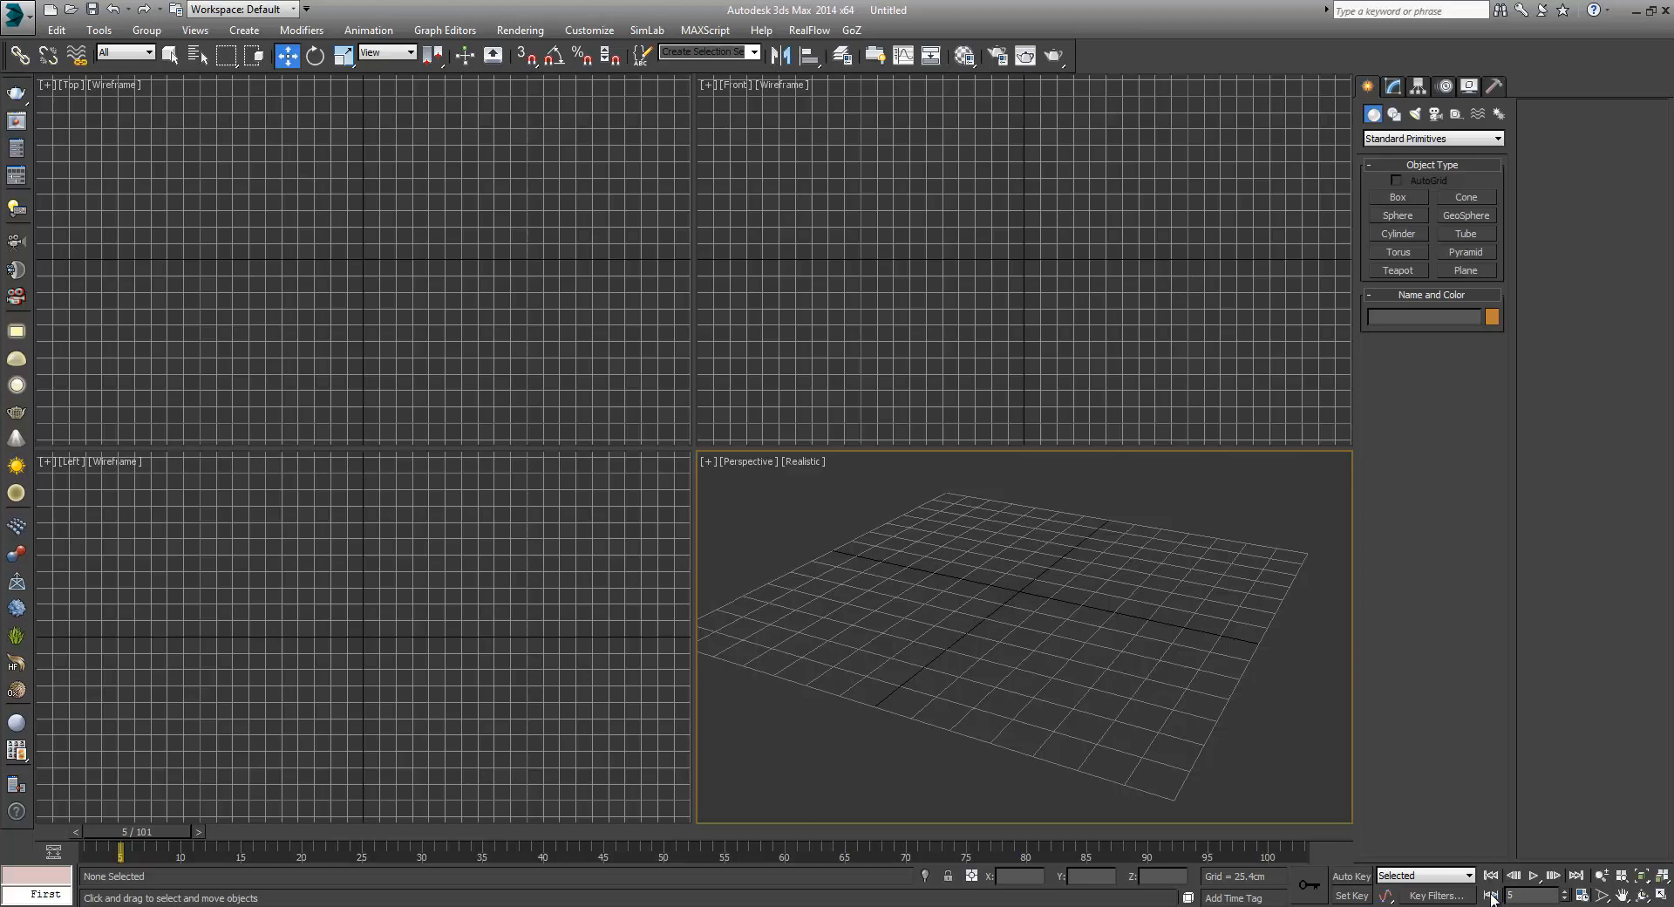
pyautogui.click(1406, 237)
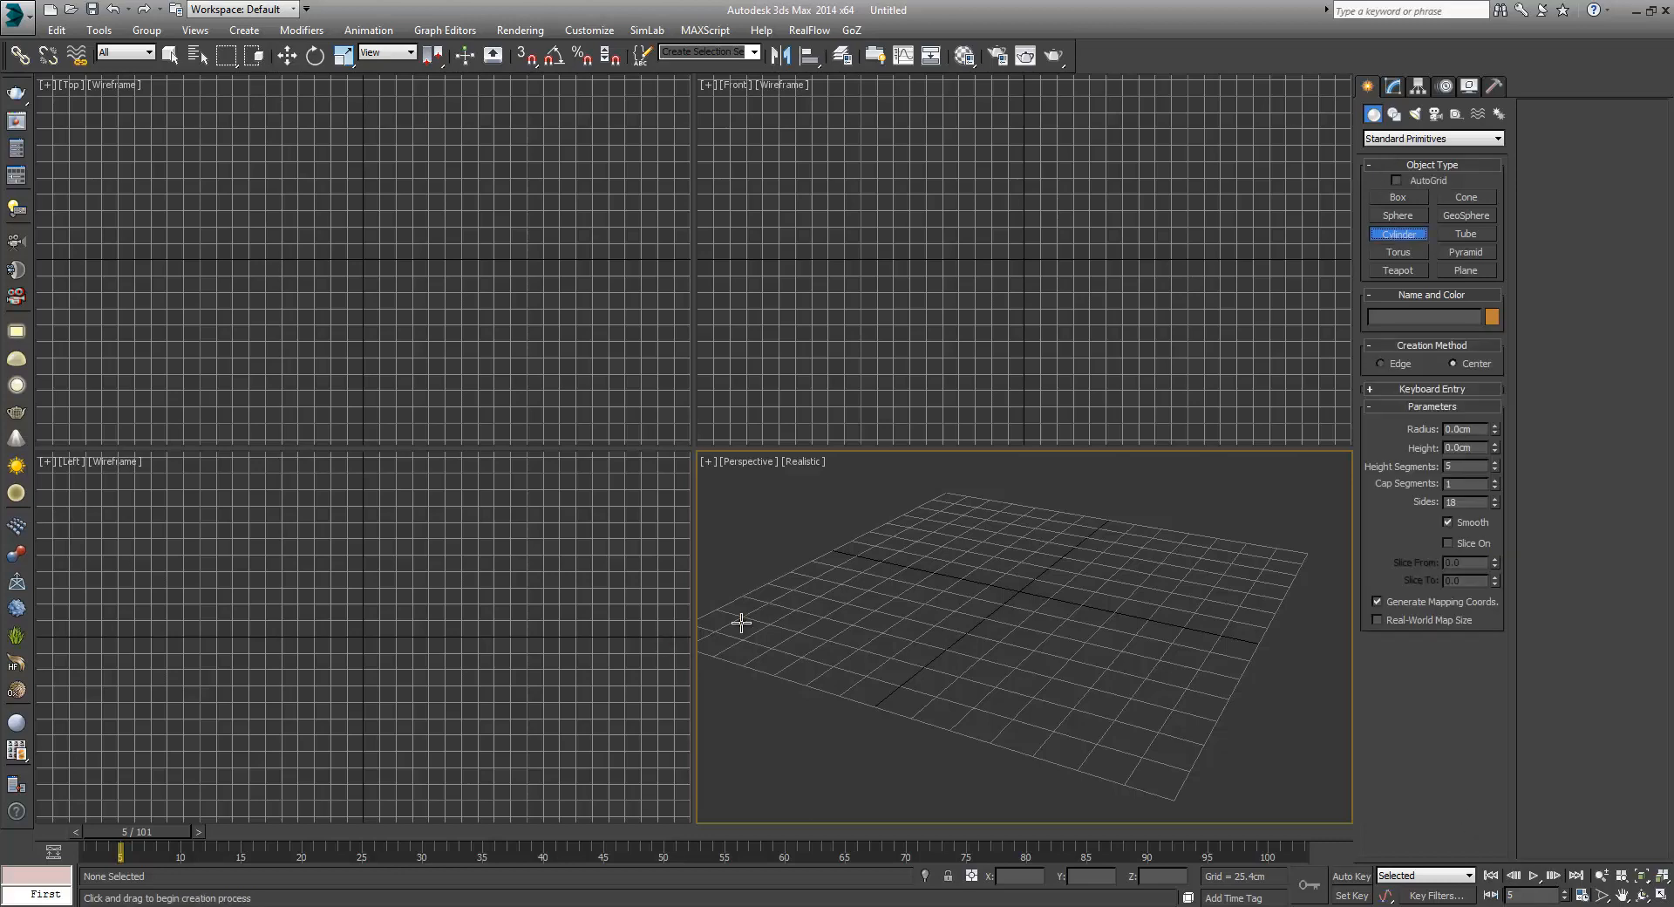
pyautogui.moveTo(788, 589); pyautogui.dragTo(813, 596)
pyautogui.click(776, 502)
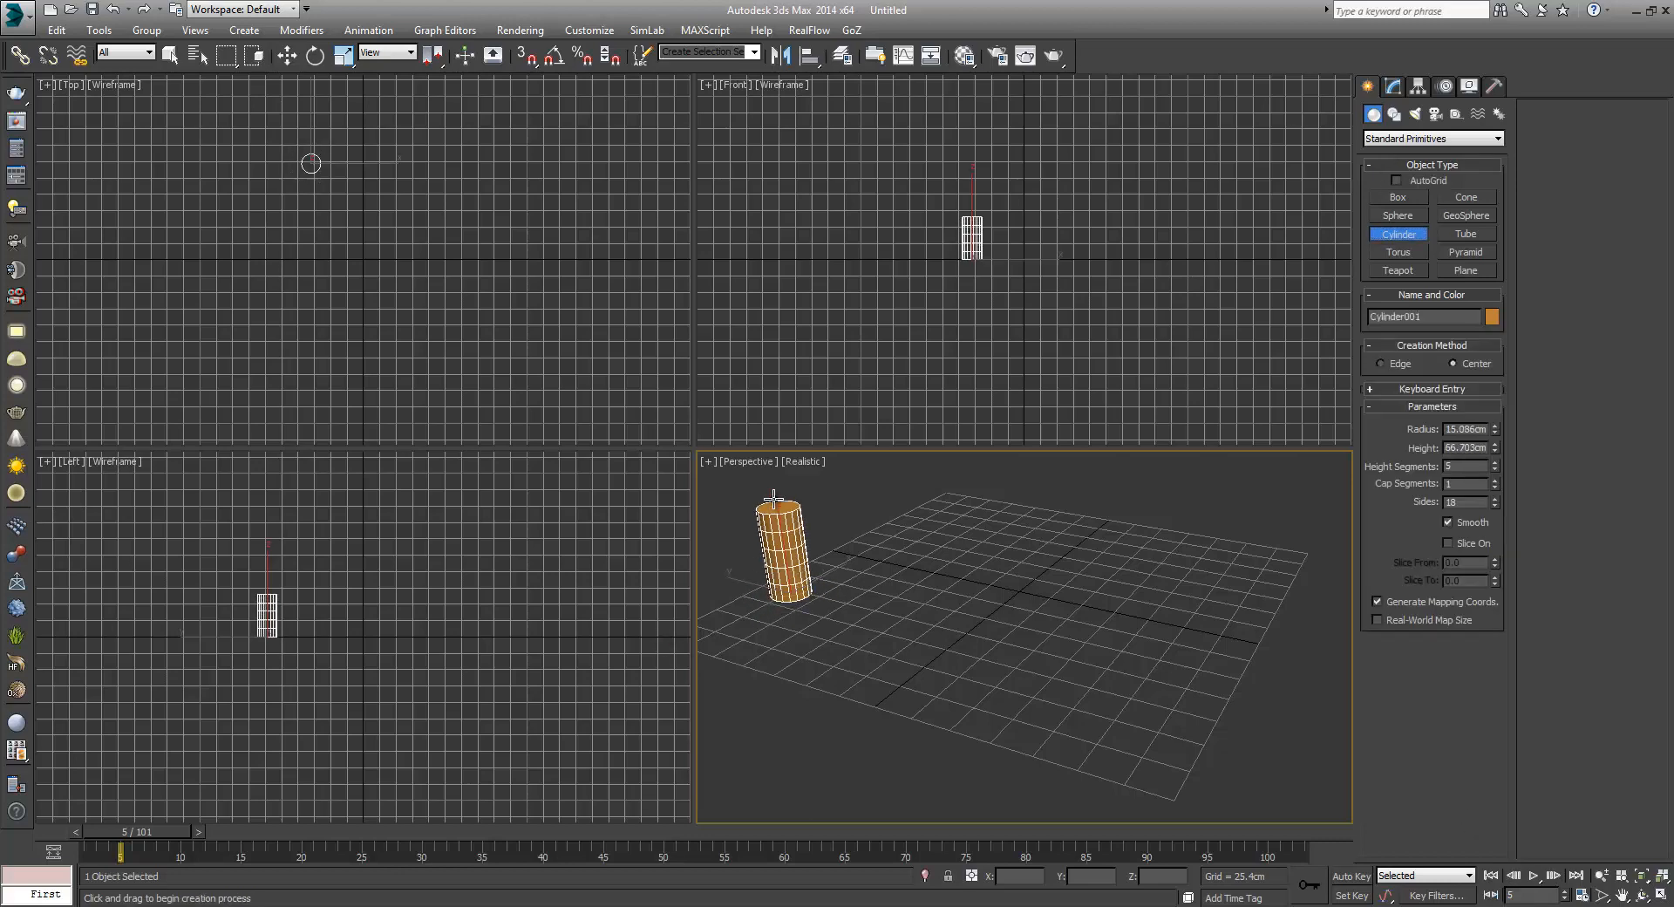
pyautogui.moveTo(837, 631); pyautogui.dragTo(851, 661, button='middle')
pyautogui.hotkey('alt', 'w')
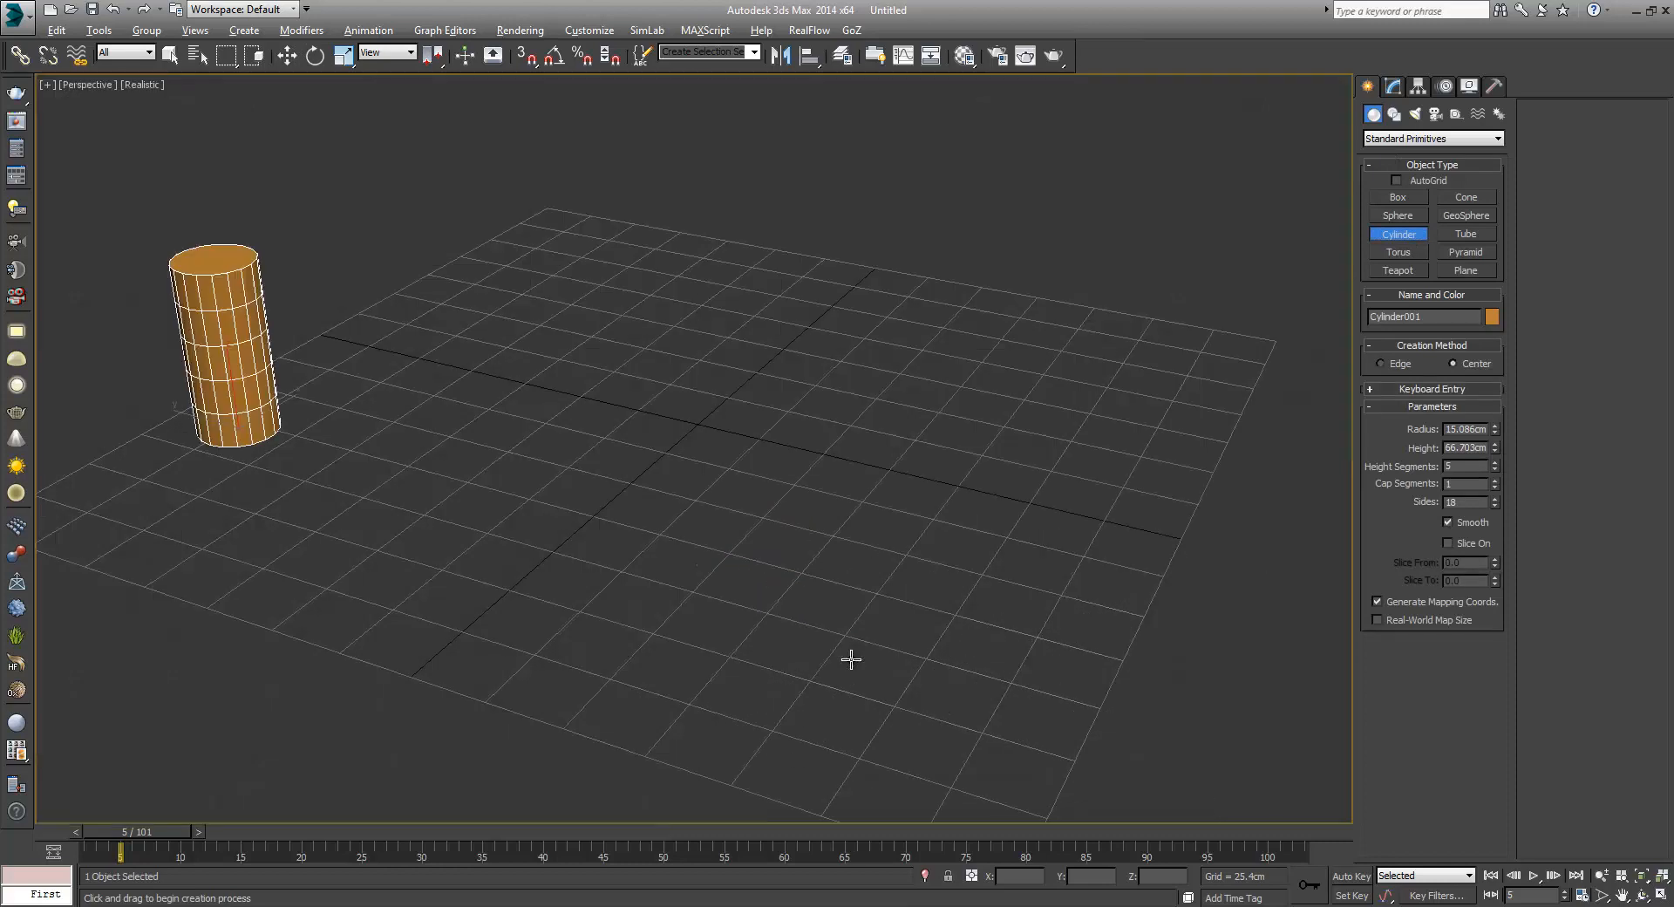
pyautogui.moveTo(448, 512); pyautogui.dragTo(561, 523, button='middle')
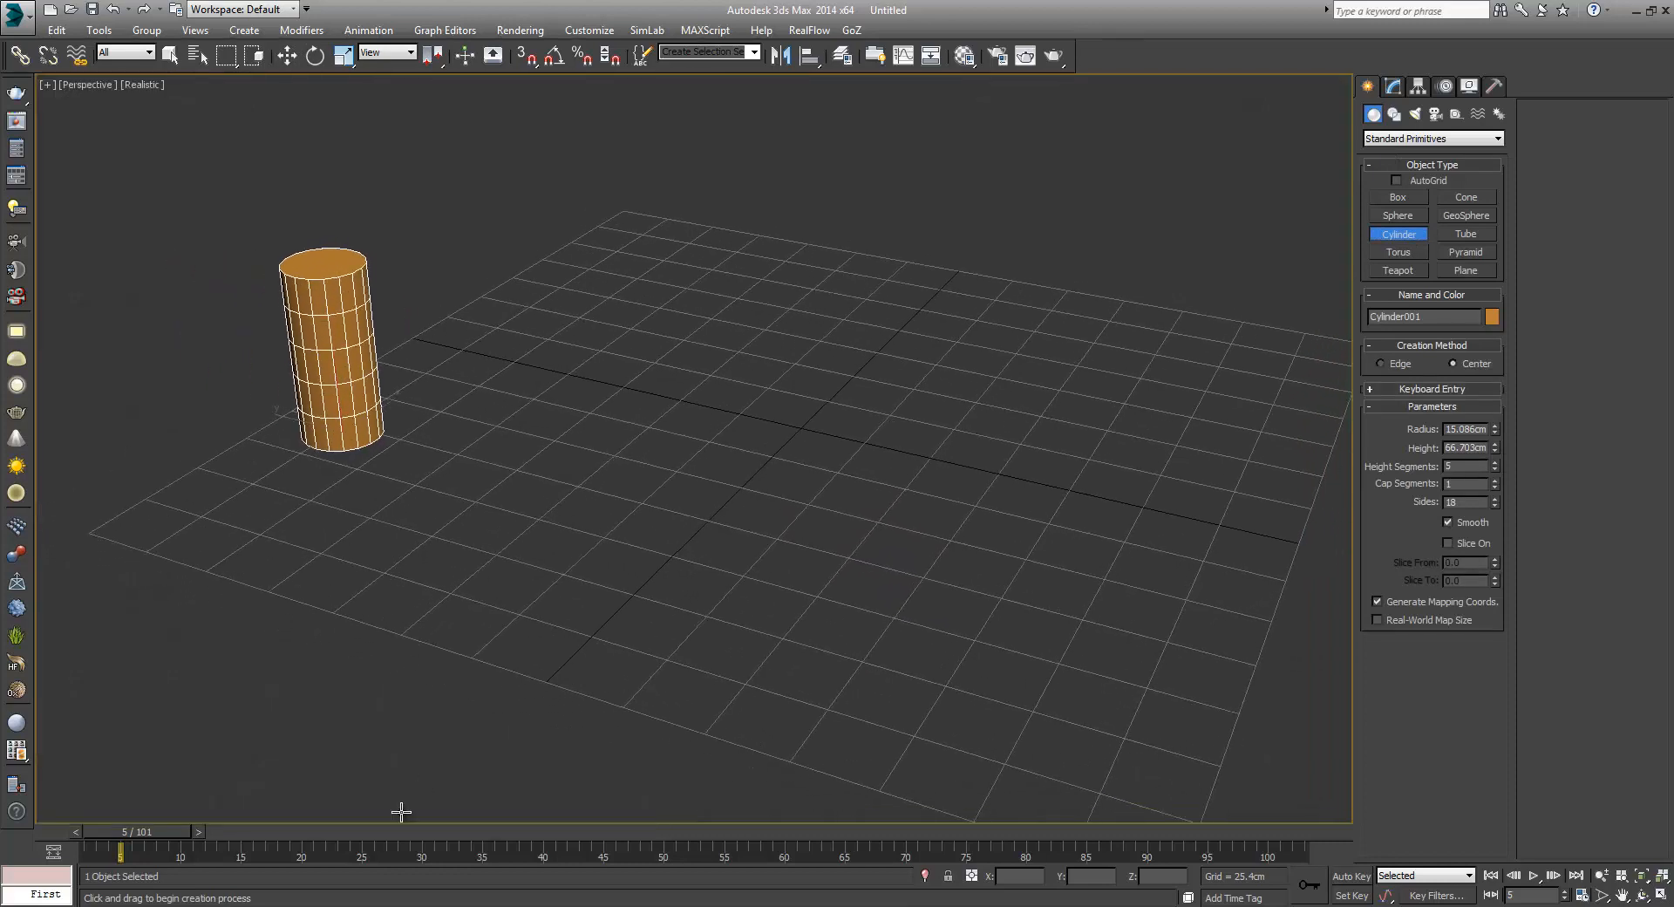
# Turn on Auto Key and, at frame 50, move the cylinder along Y to about -72 cm
pyautogui.click(1352, 877)
pyautogui.moveTo(159, 827); pyautogui.dragTo(664, 861)
pyautogui.press('w')
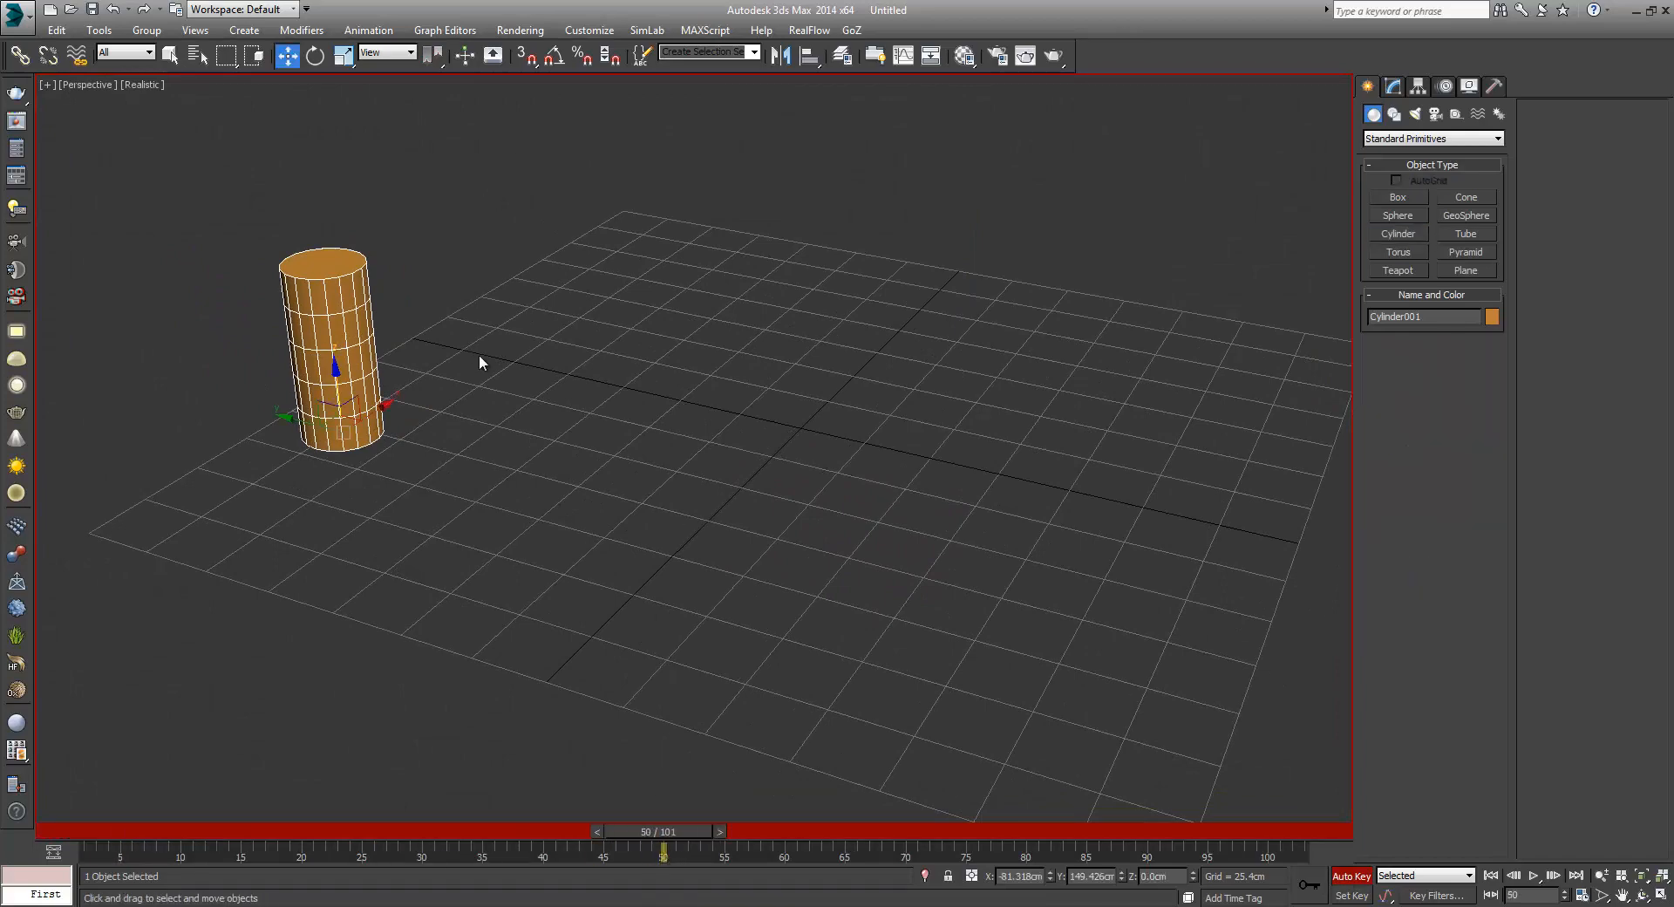
pyautogui.moveTo(302, 416); pyautogui.dragTo(873, 564)
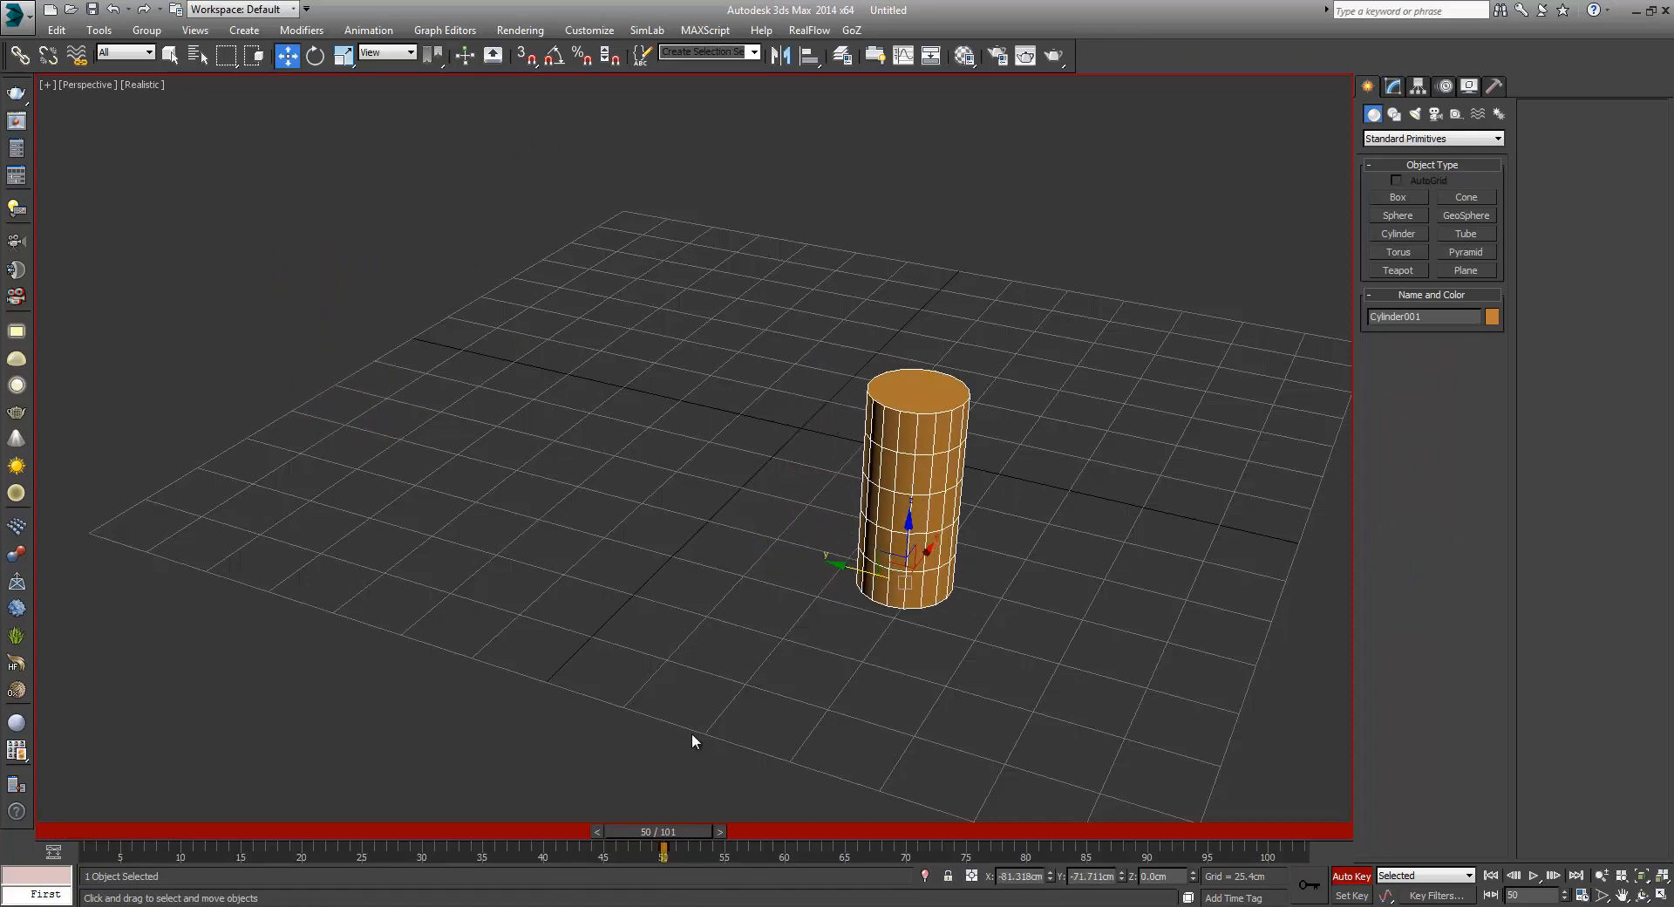
# Scrub back to frame 2, delete the cylinder, and undo the deletion and the keyed move
pyautogui.moveTo(683, 834); pyautogui.dragTo(97, 851)
pyautogui.press('w')
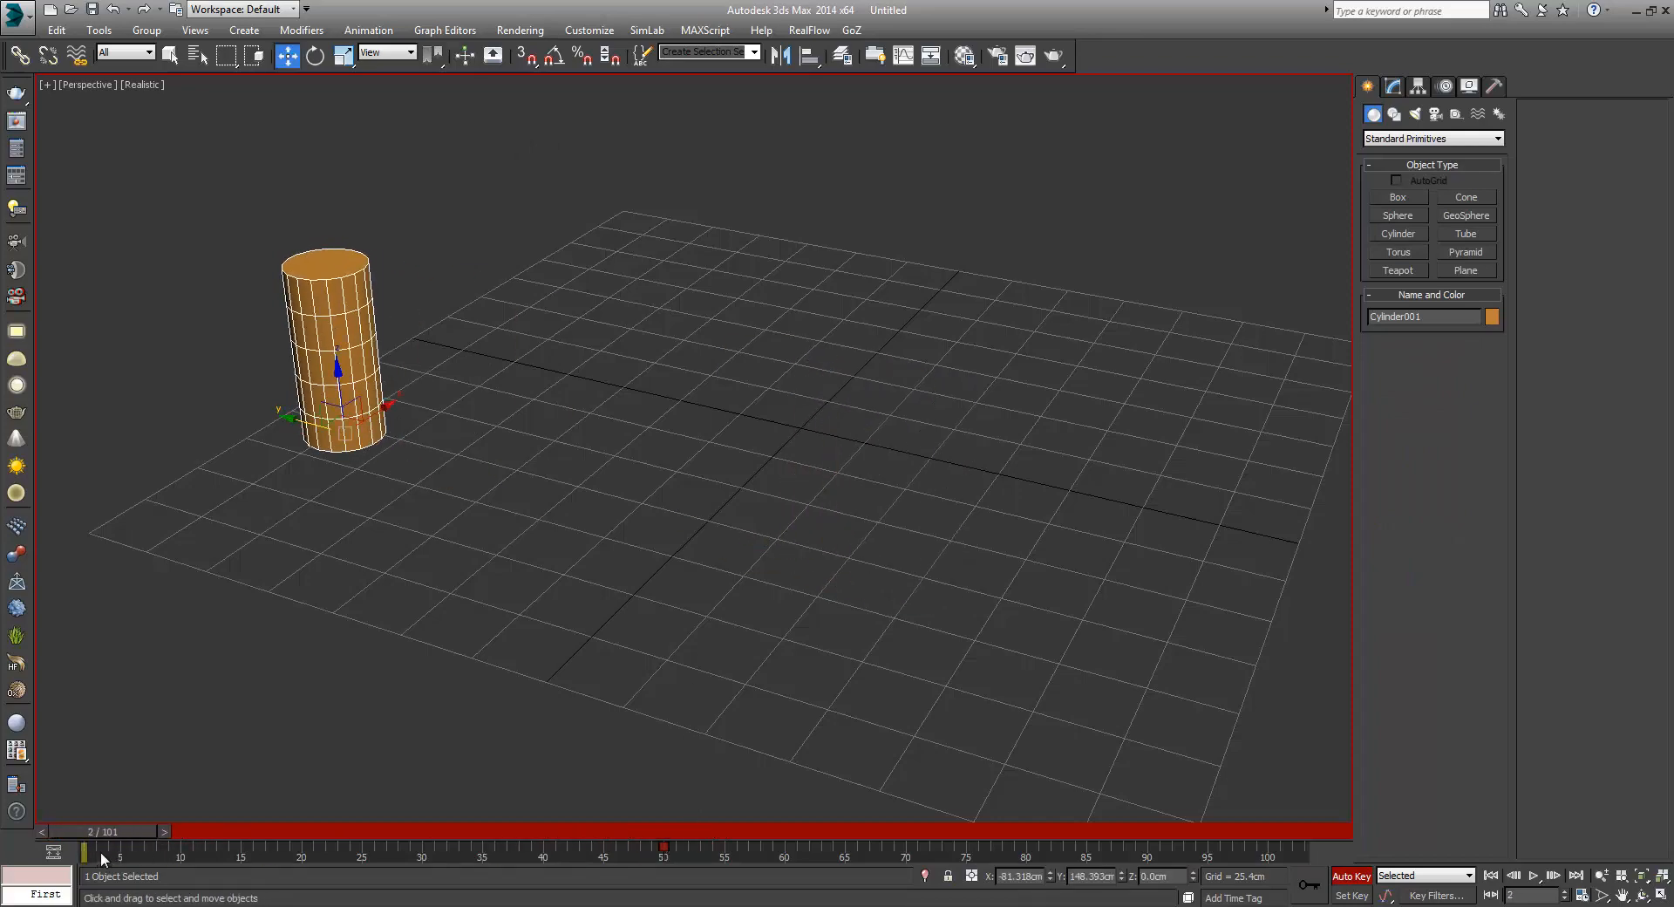
pyautogui.press('Delete')
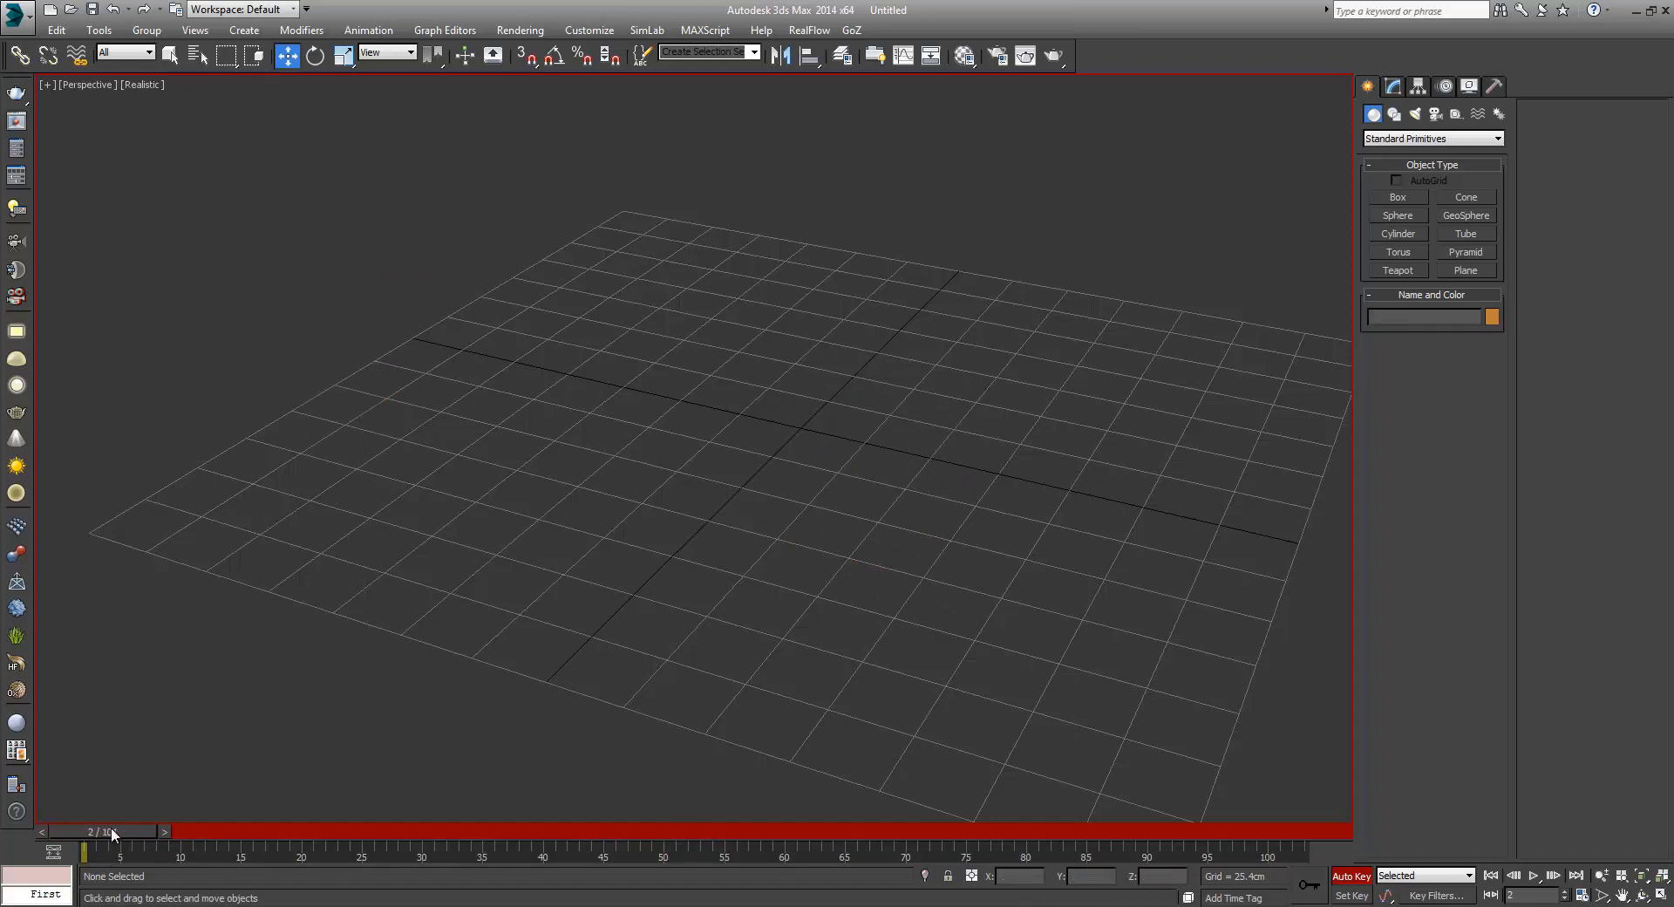
pyautogui.hotkey('ctrl', 'z')
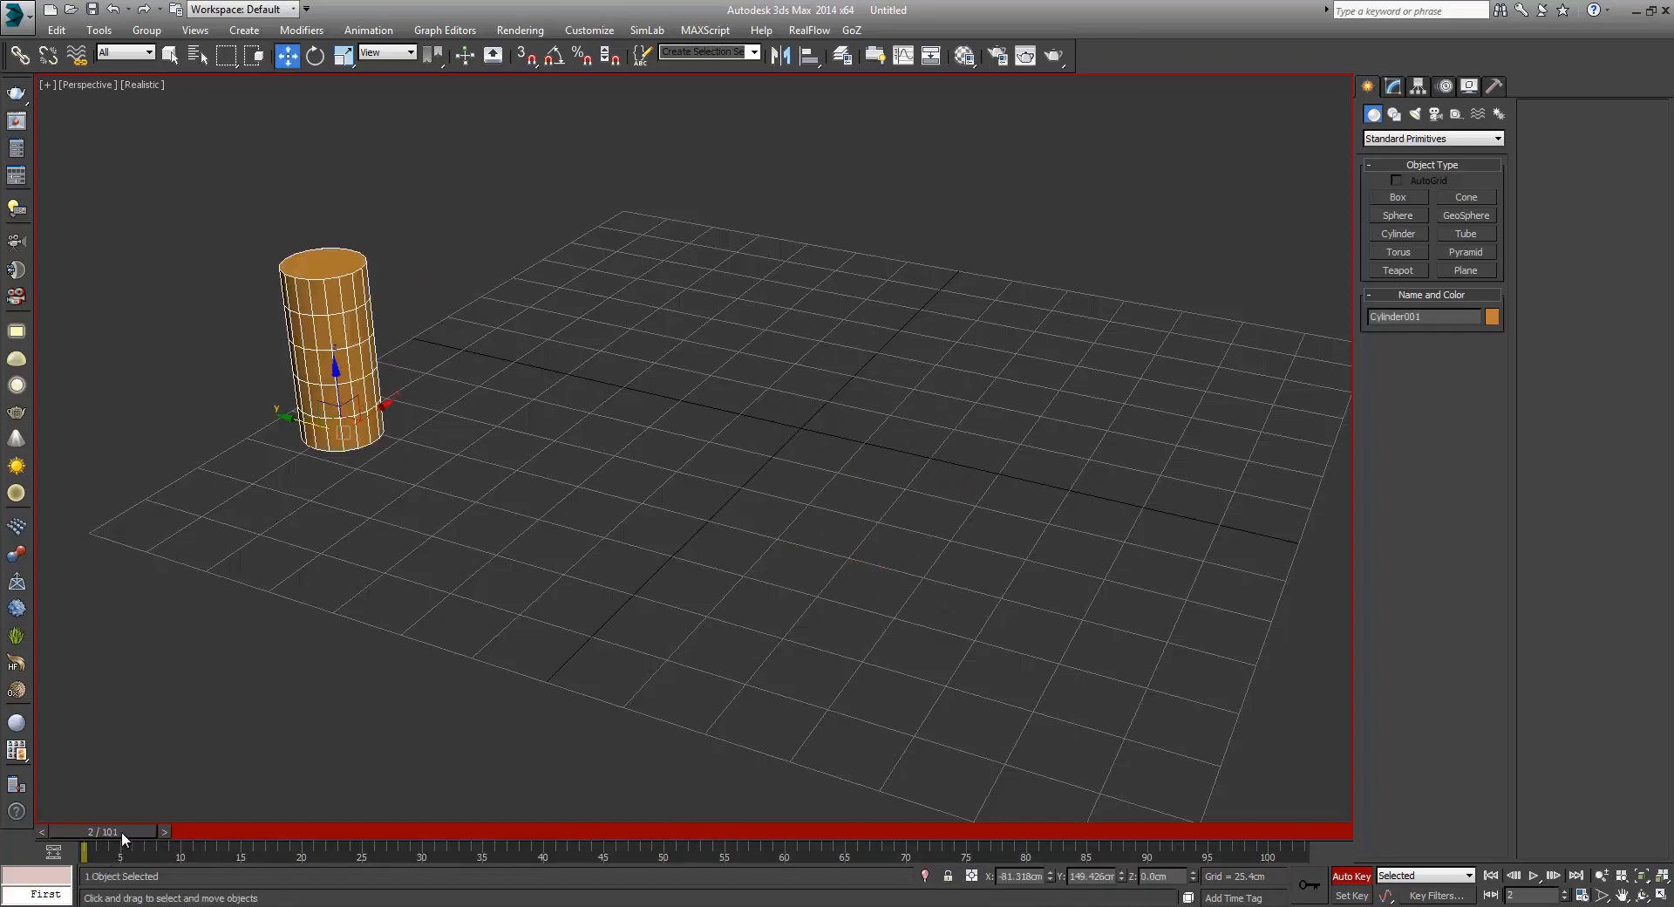
# At frame 51, move the cylinder along Y to about -89 cm with Auto Key on
pyautogui.moveTo(122, 828); pyautogui.dragTo(698, 828)
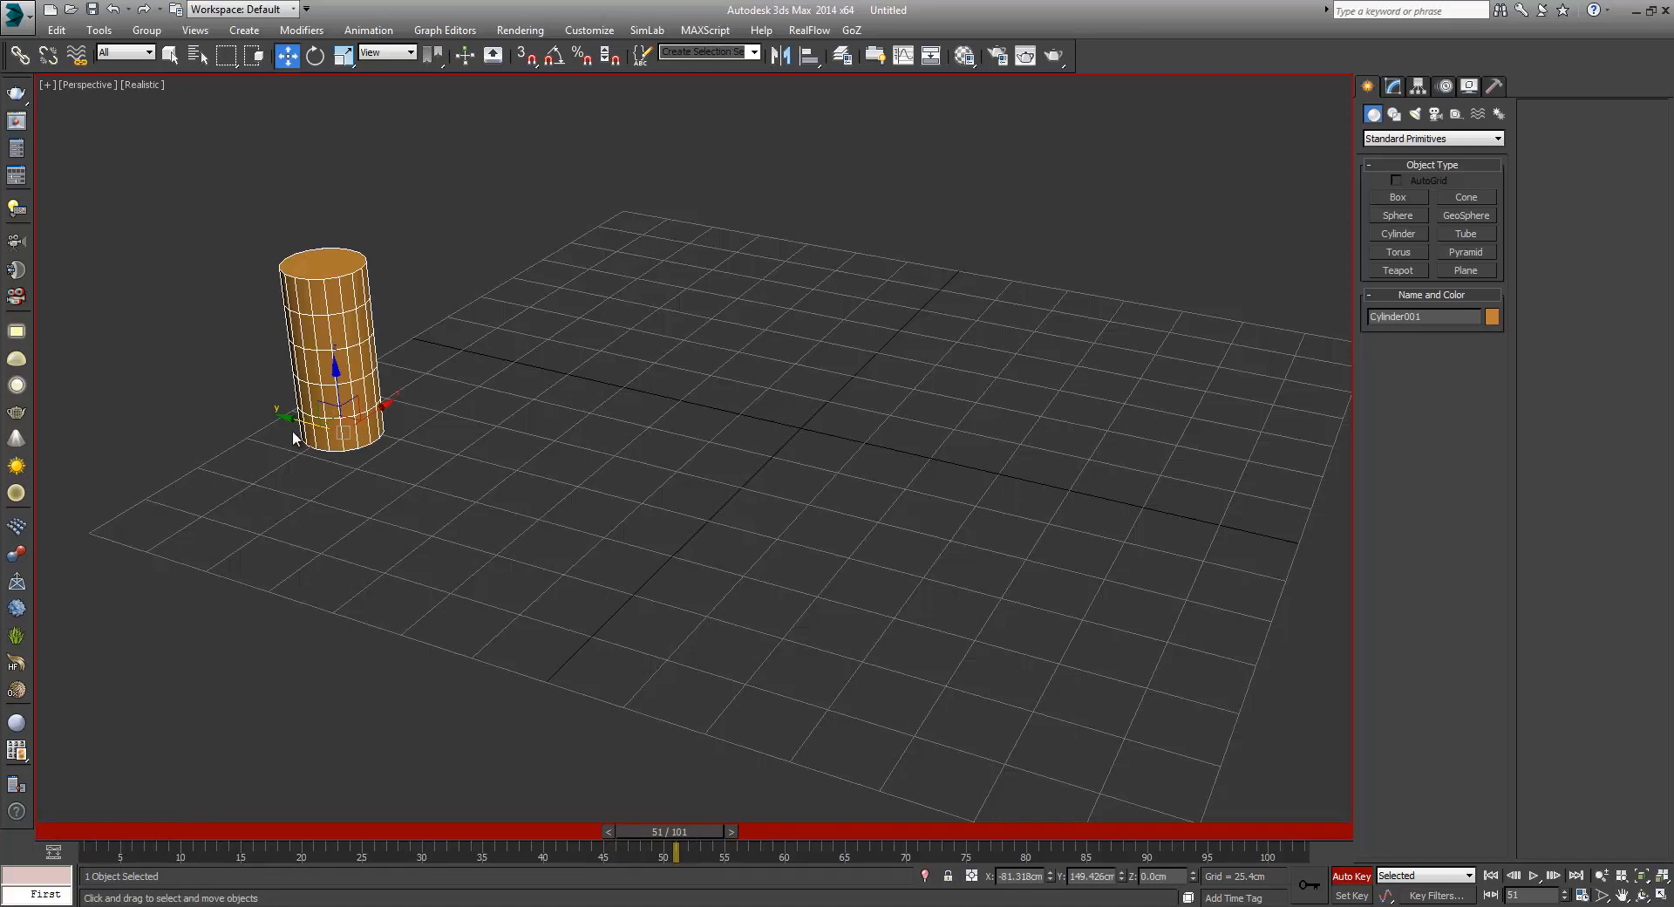
pyautogui.moveTo(293, 415); pyautogui.dragTo(927, 586)
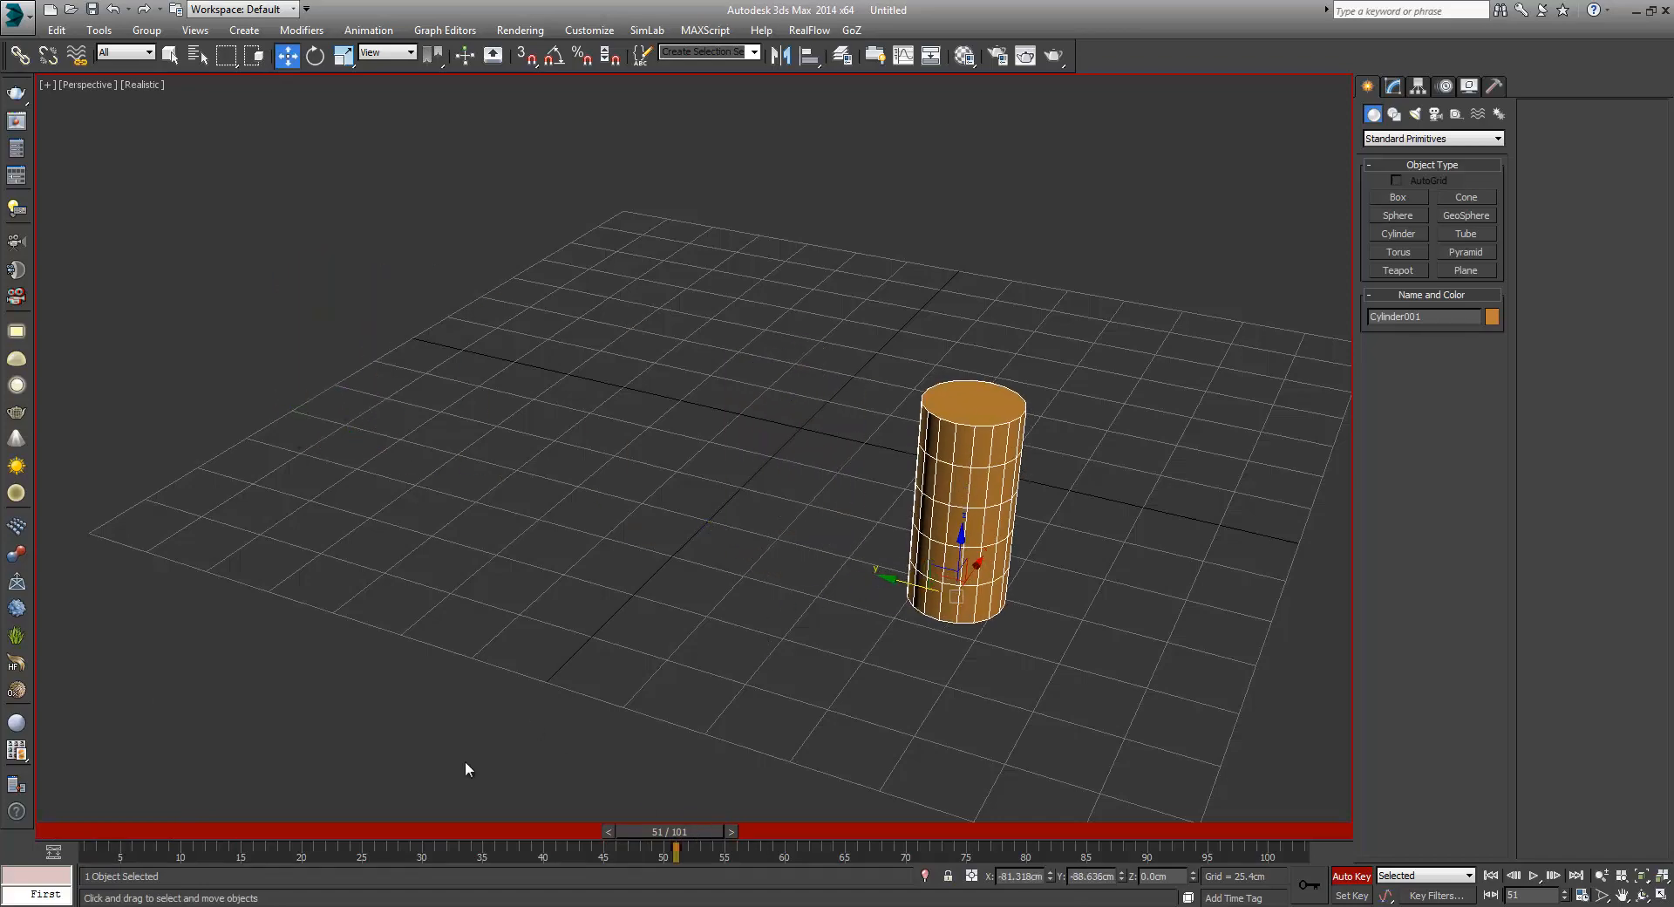
# Extend the active time range to end at frame 103 and scrub back to frame 0
pyautogui.moveTo(277, 853)
pyautogui.keyDown('ctrl'); pyautogui.keyDown('alt'); pyautogui.mouseDown()
pyautogui.moveTo(319, 847)
pyautogui.moveTo(298, 850)
pyautogui.mouseUp(); pyautogui.keyUp('alt'); pyautogui.keyUp('ctrl')
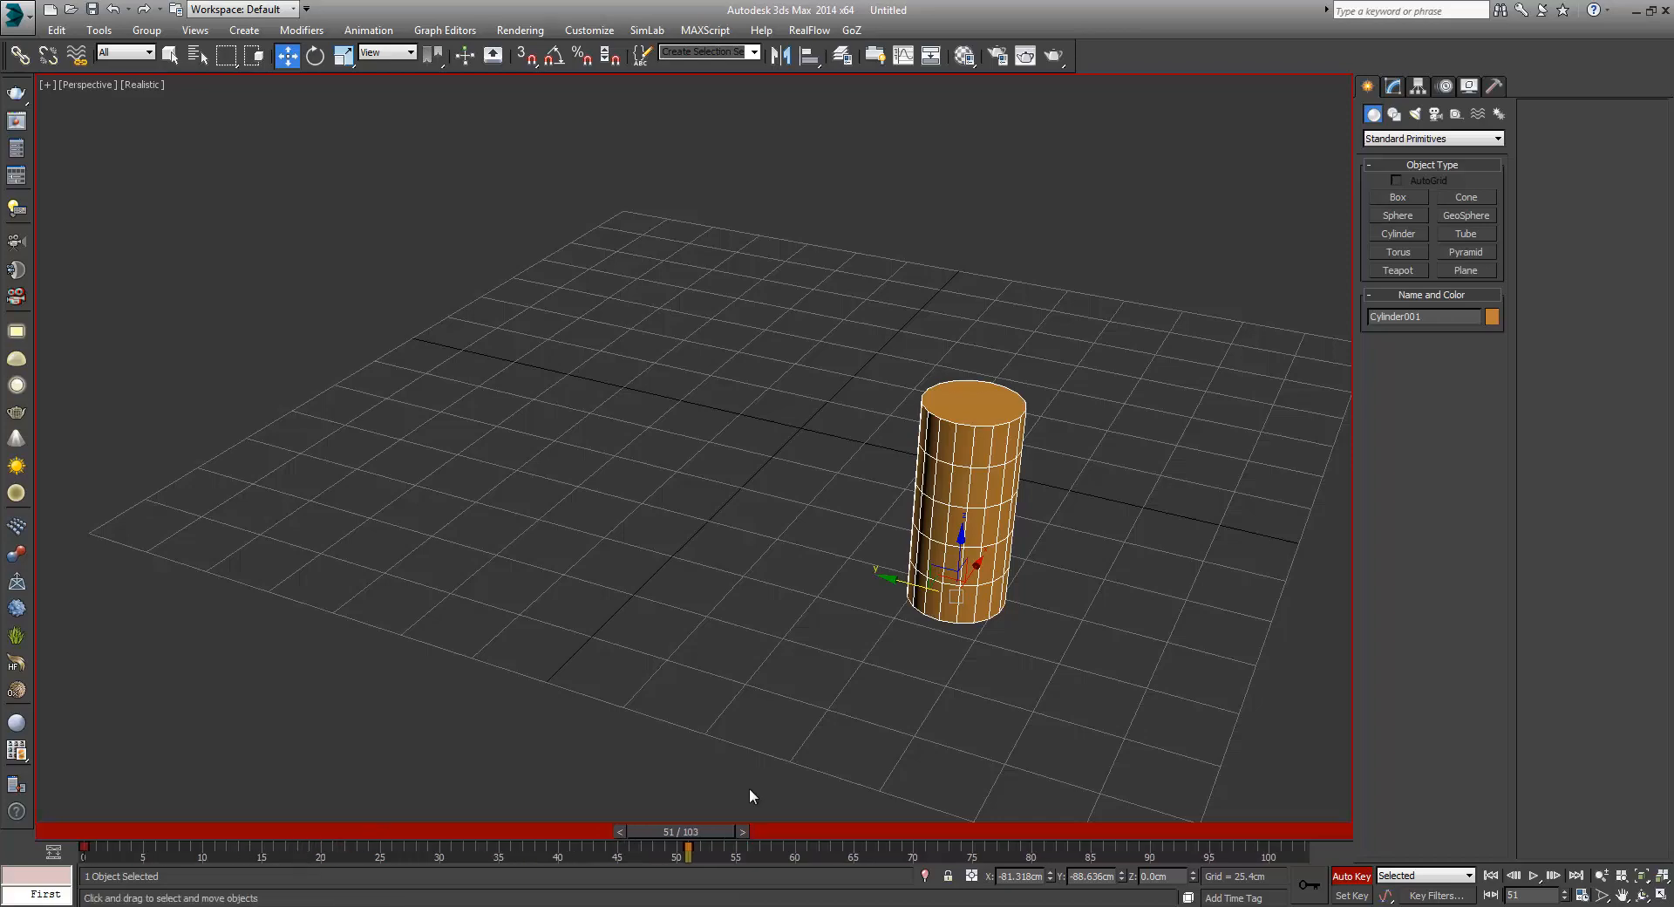
pyautogui.moveTo(706, 830); pyautogui.dragTo(128, 831)
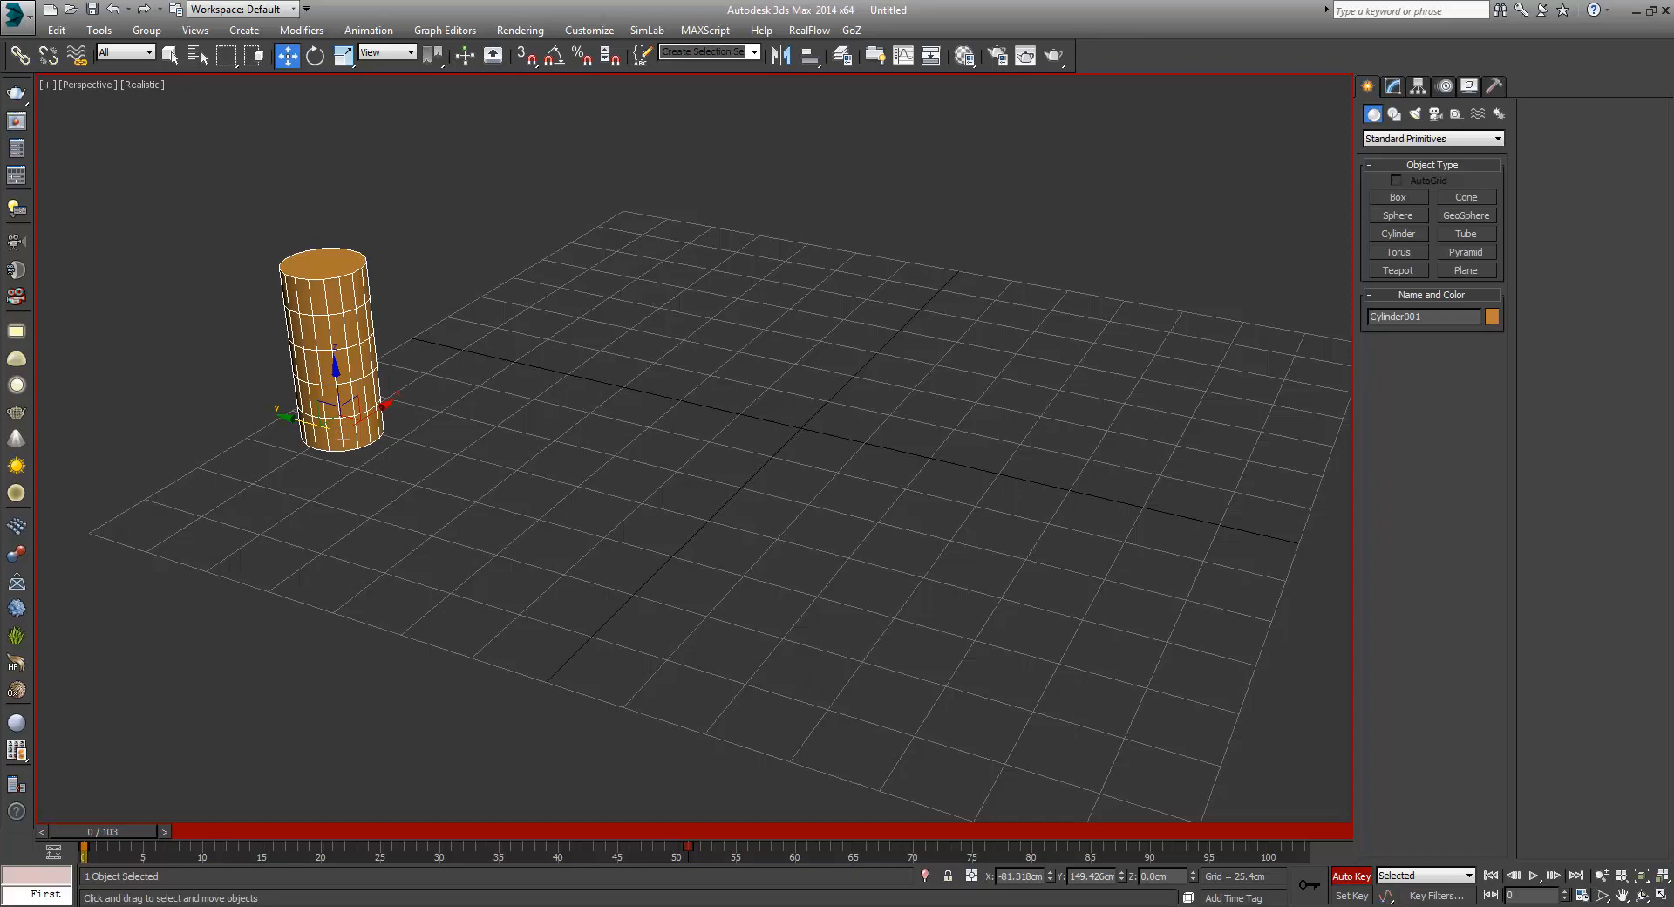
# Turn on Key Mode and jump back and forth between the cylinder's keys at frames 0 and 51
pyautogui.click(1491, 896)
pyautogui.press('.')
pyautogui.press(',')
pyautogui.press('.')
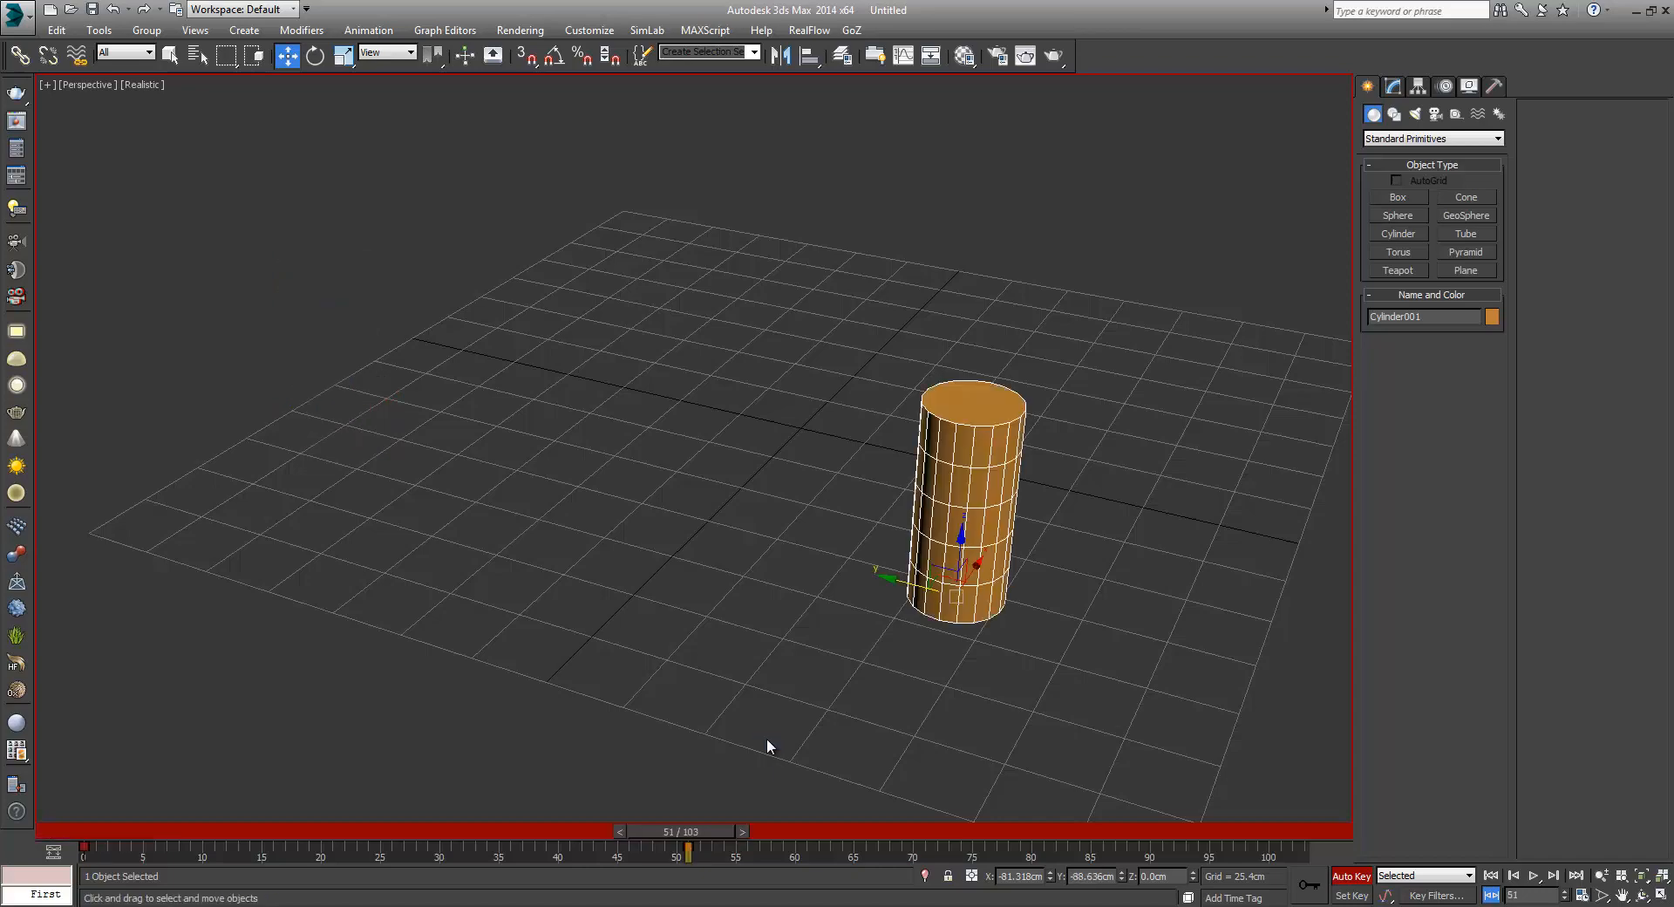
pyautogui.press(',')
pyautogui.press('.')
pyautogui.press(',')
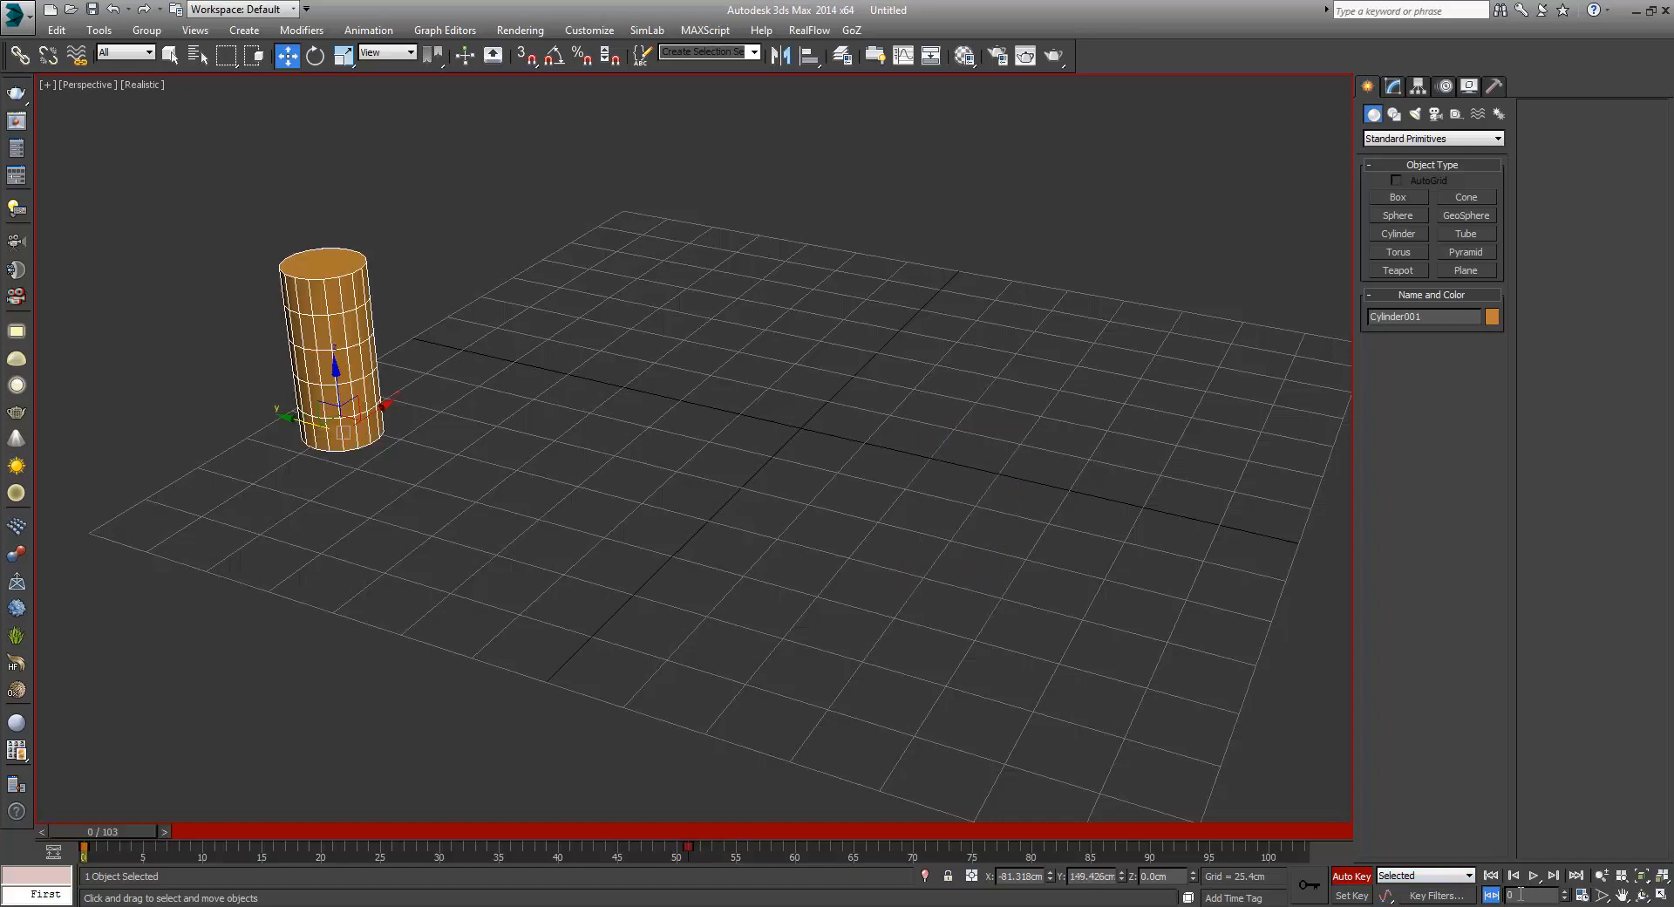
# Turn off Key Mode and step through the animation one frame at a time, forward and back to frame 4
pyautogui.click(1490, 896)
pyautogui.press('.')
pyautogui.press('.')
pyautogui.press('.')
pyautogui.press('.')
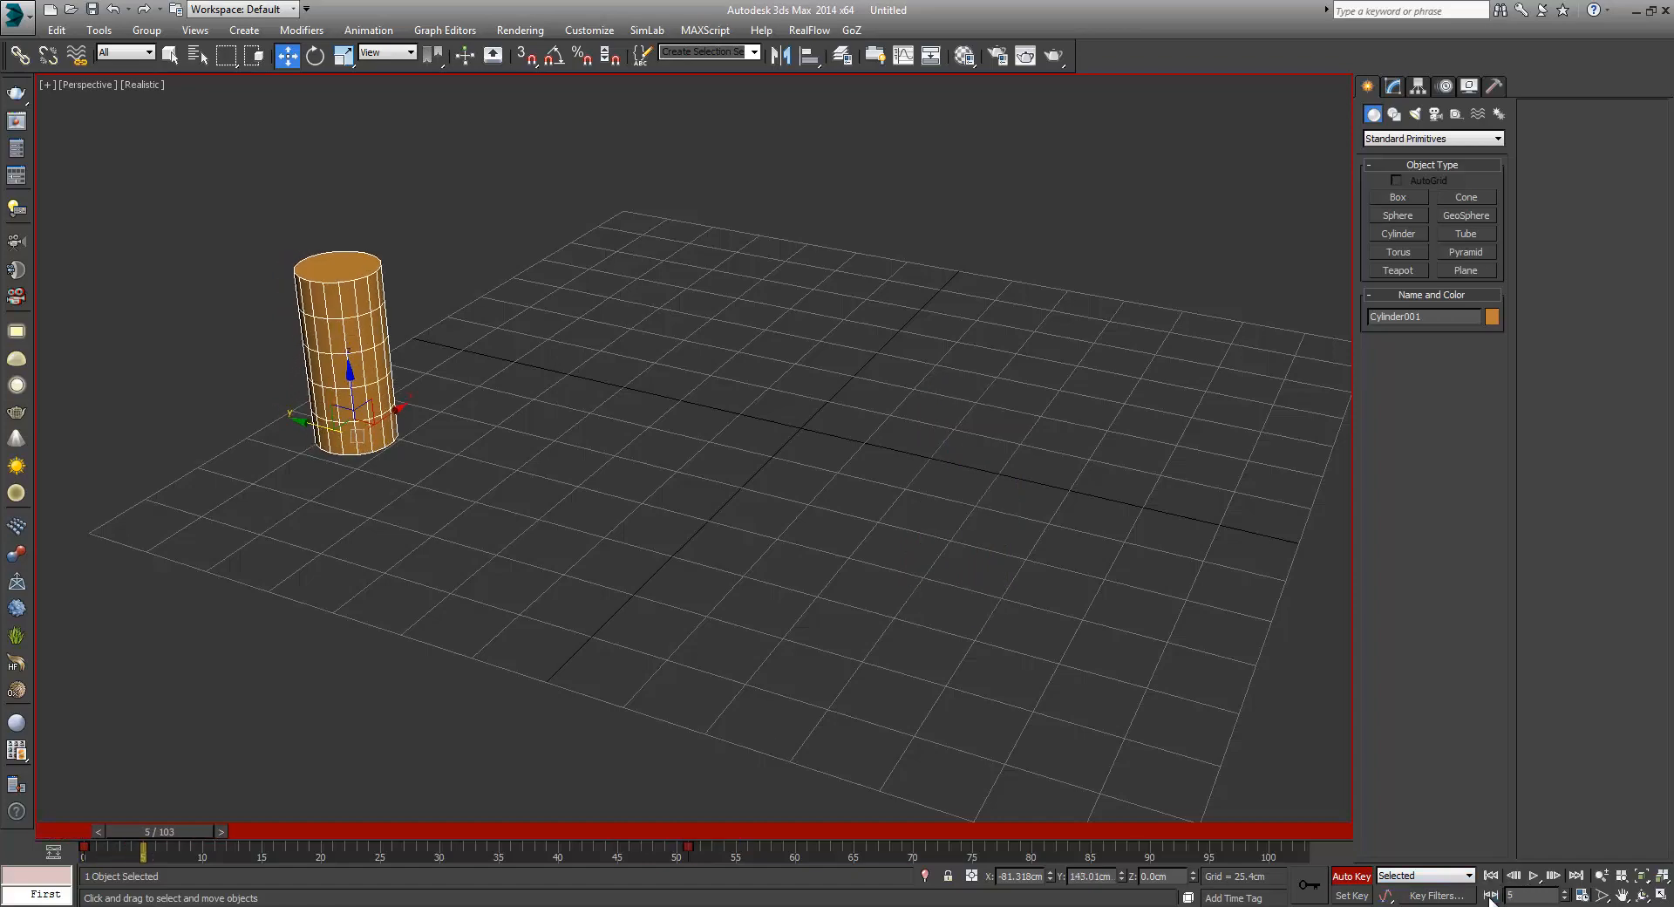
pyautogui.press('.')
pyautogui.press('.')
pyautogui.press('.')
pyautogui.press('.')
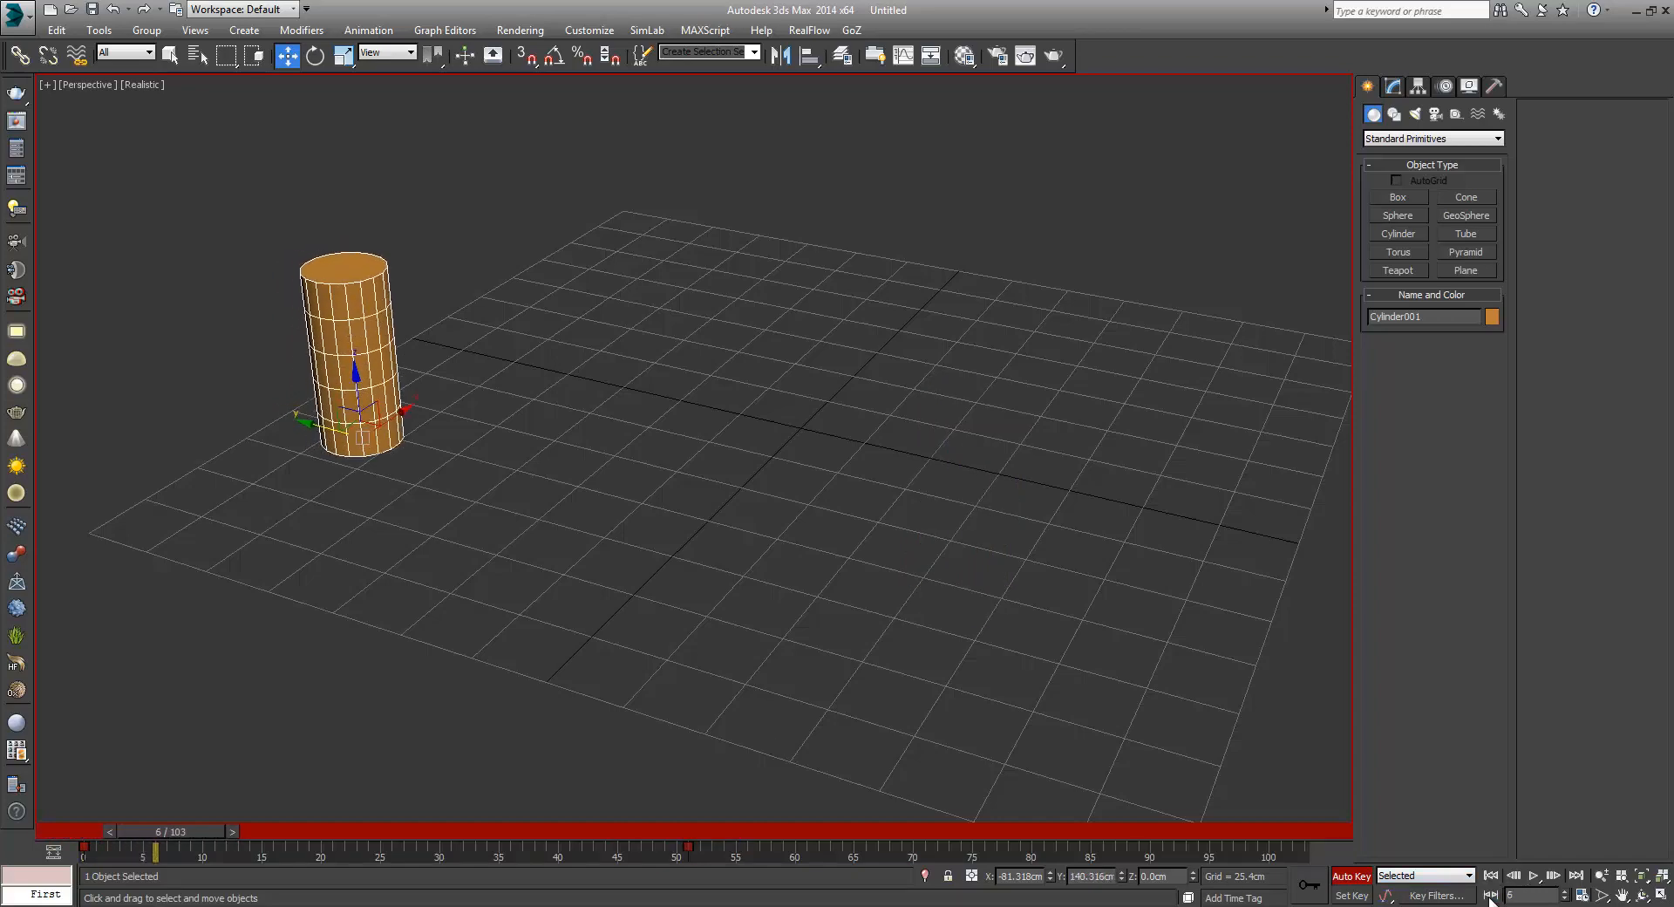
pyautogui.press(',')
pyautogui.press(',')
pyautogui.press(',')
pyautogui.press(',')
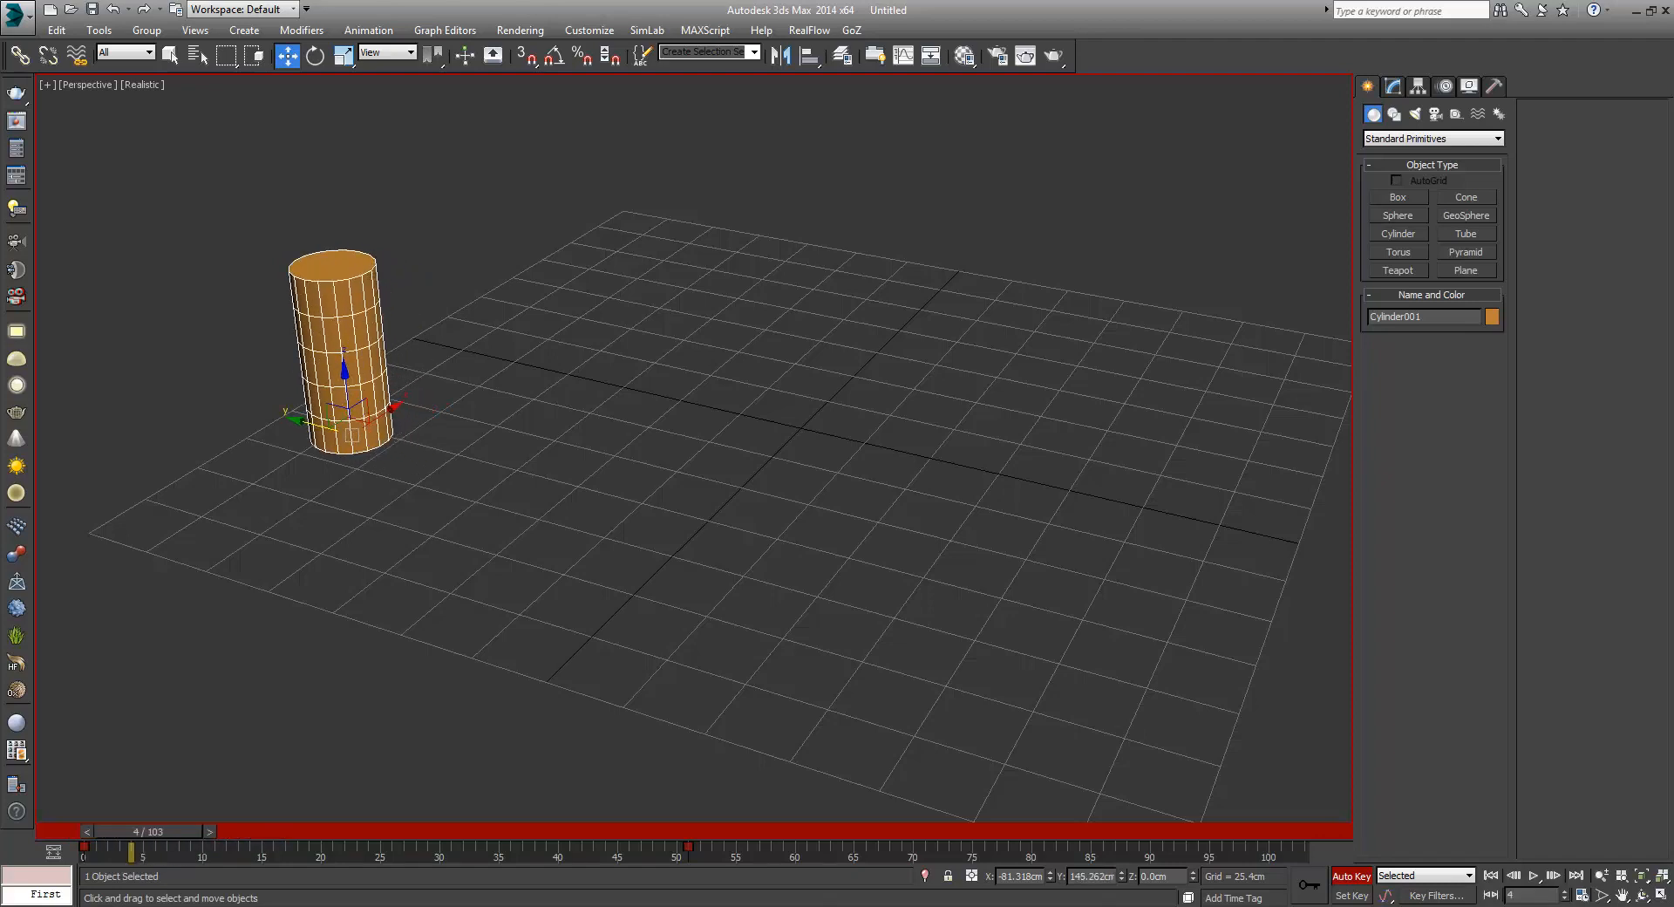
# Switch to Maya and create a polygon cylinder in the maximized perspective view, placed at about X -6.4 and Y 1
pyautogui.hotkey('alt', 'Tab')
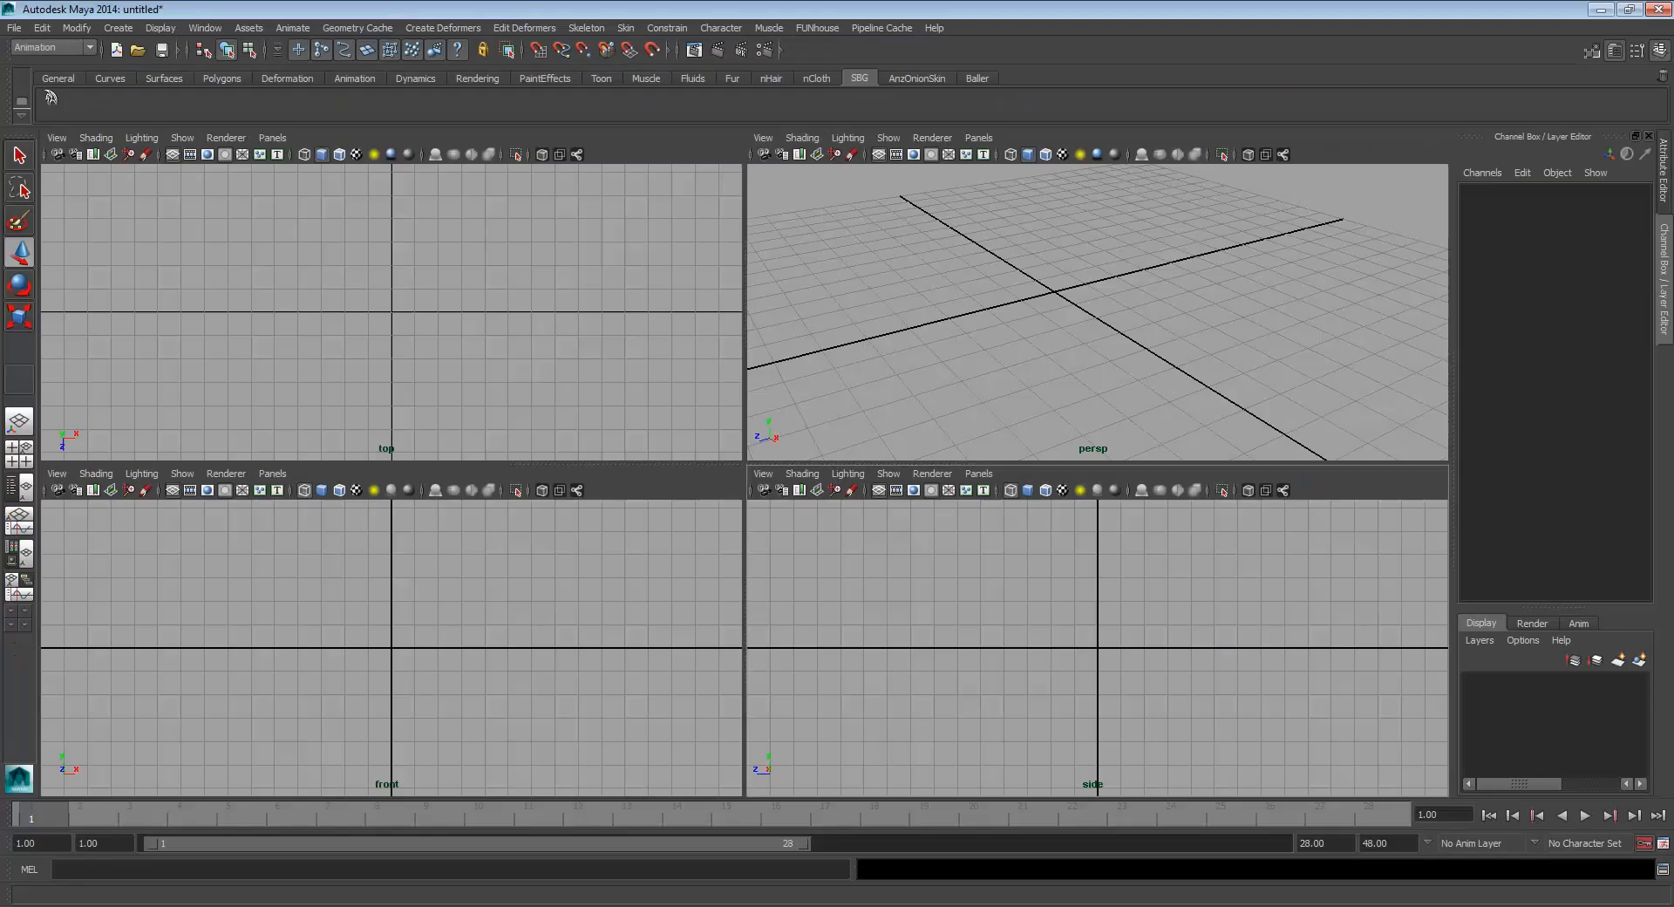
pyautogui.click(1052, 262)
pyautogui.press('space')
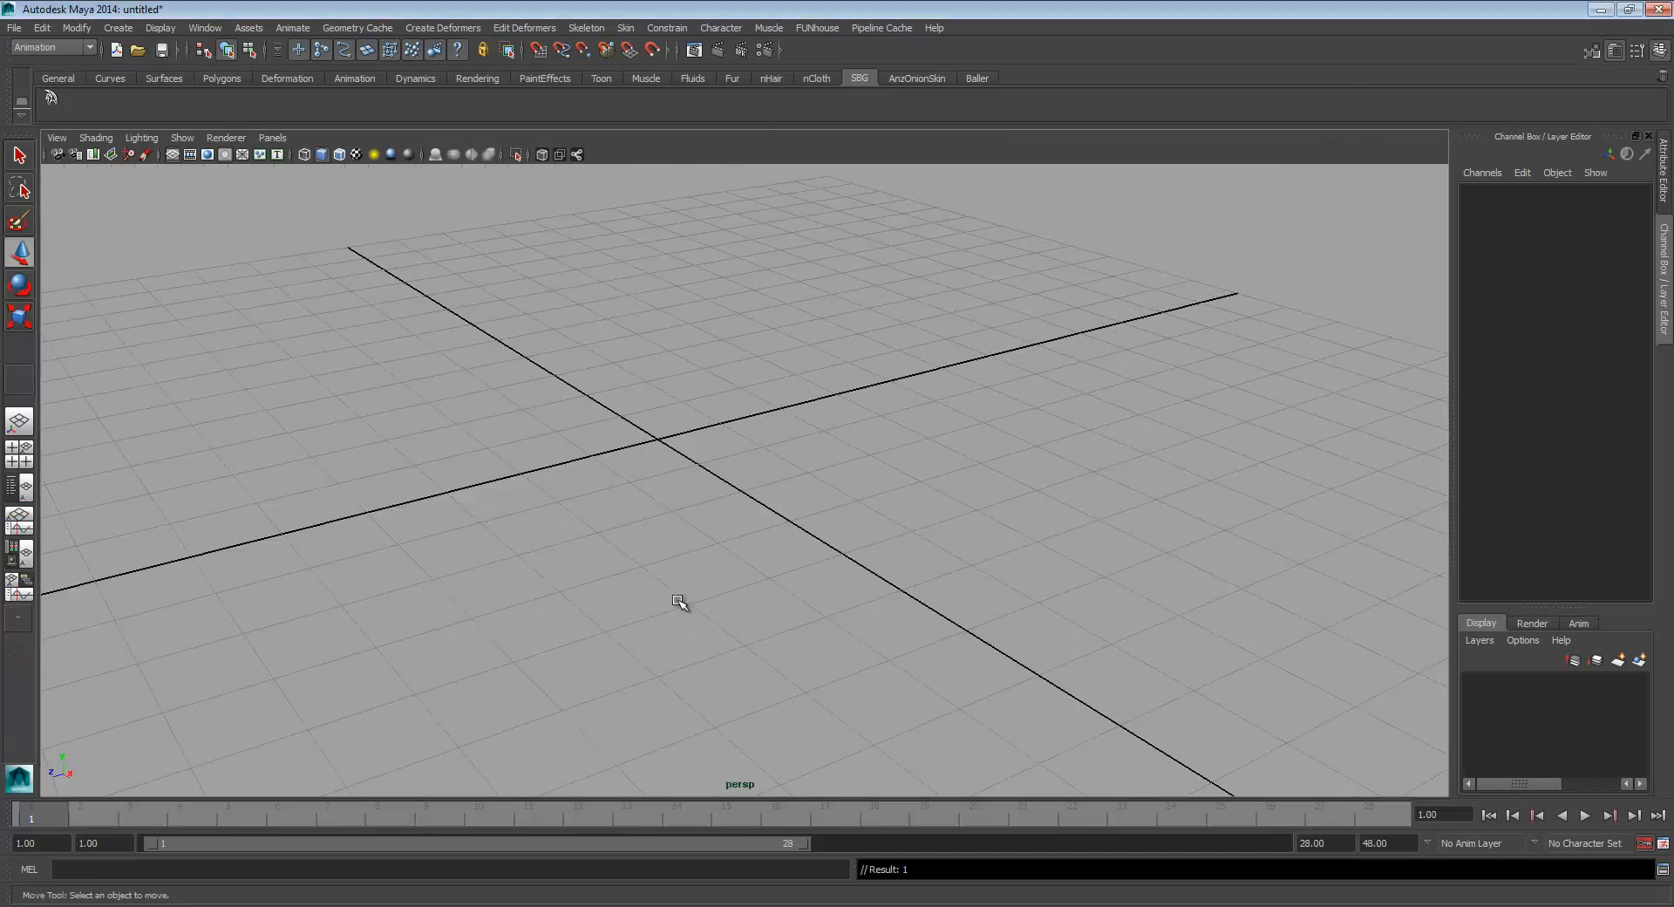
pyautogui.keyDown('alt'); pyautogui.moveTo(680, 604); pyautogui.dragTo(733, 602); pyautogui.keyUp('alt')
pyautogui.press('space')
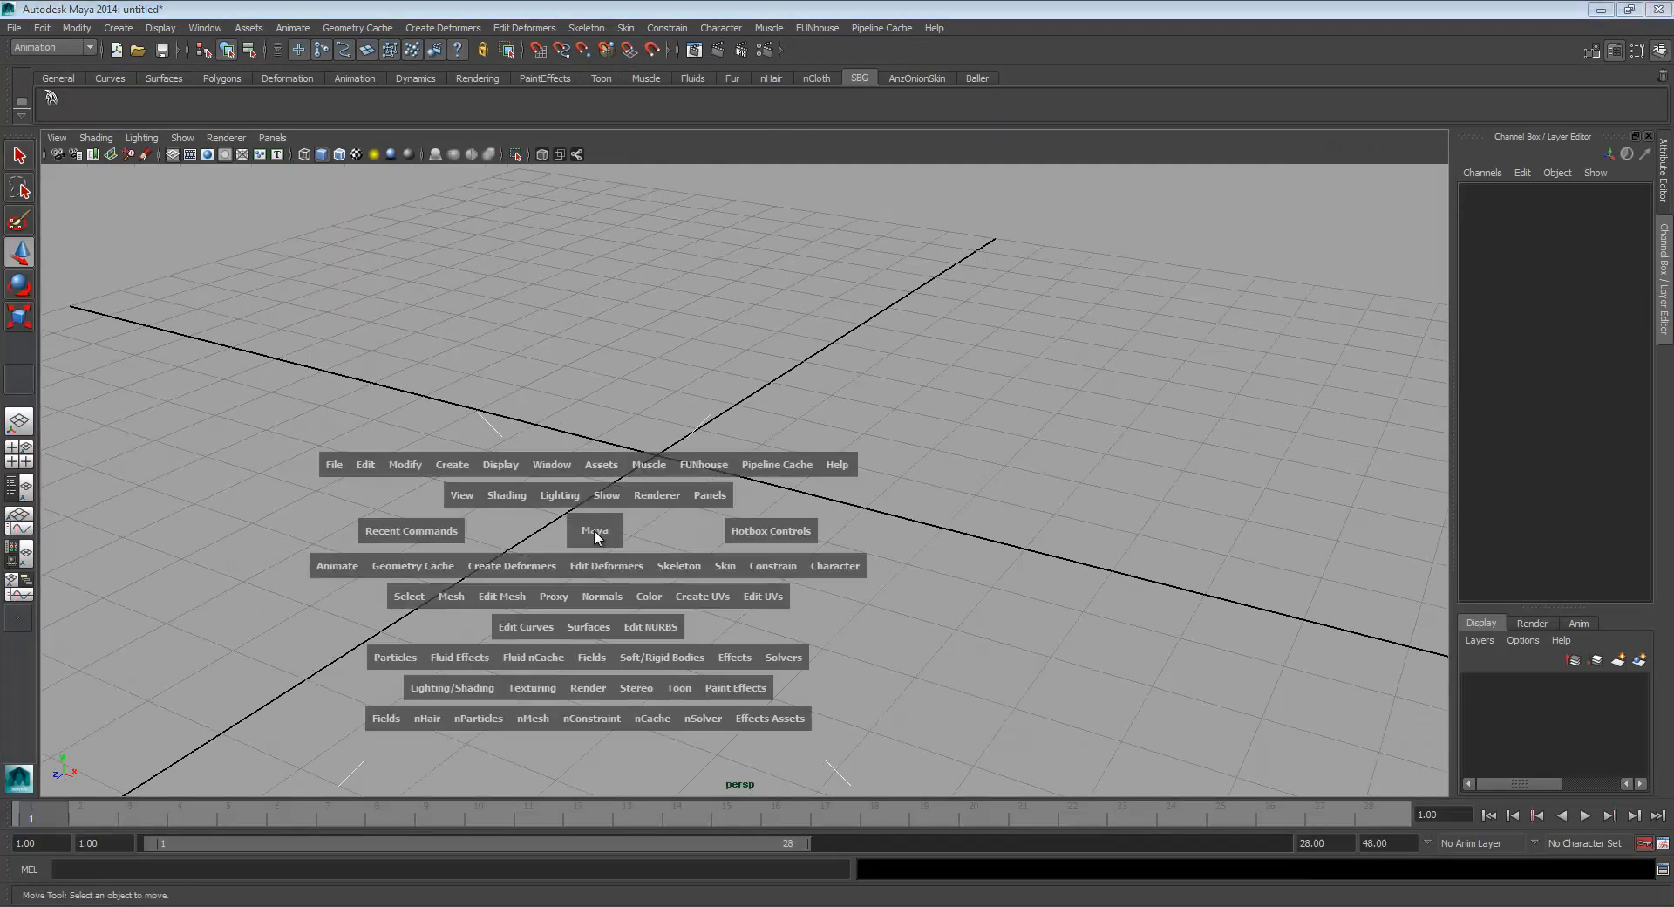
pyautogui.keyDown('shift'); pyautogui.rightClick(593, 532); pyautogui.keyUp('shift')
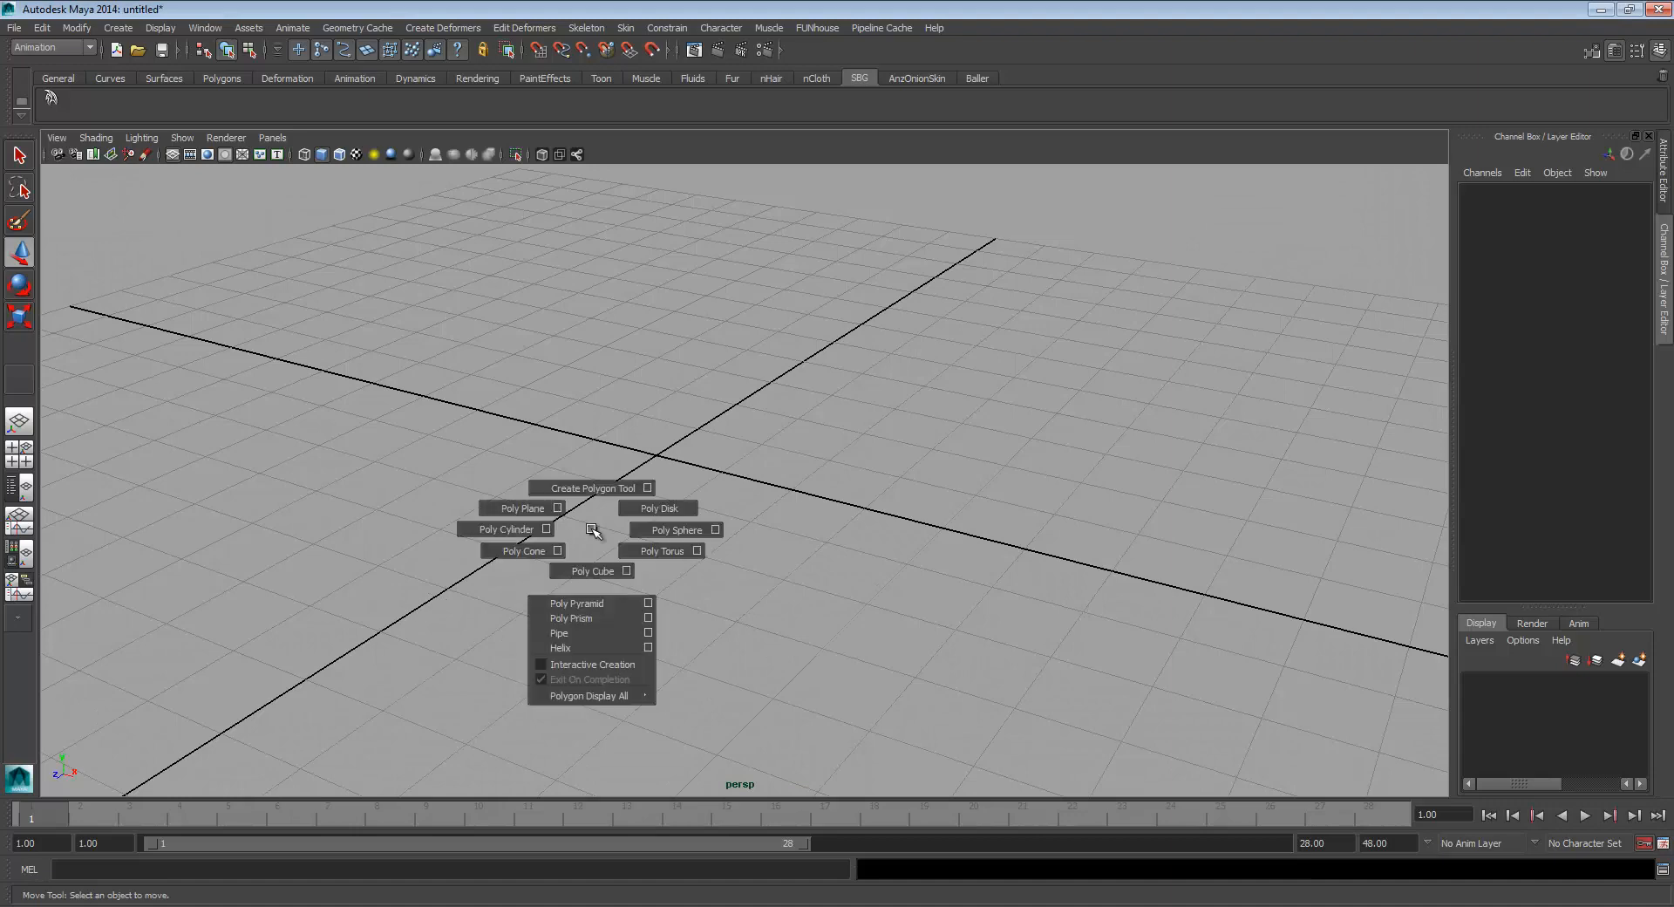
pyautogui.keyDown('shift'); pyautogui.moveTo(593, 532); pyautogui.dragTo(527, 532, button='right'); pyautogui.keyUp('shift')
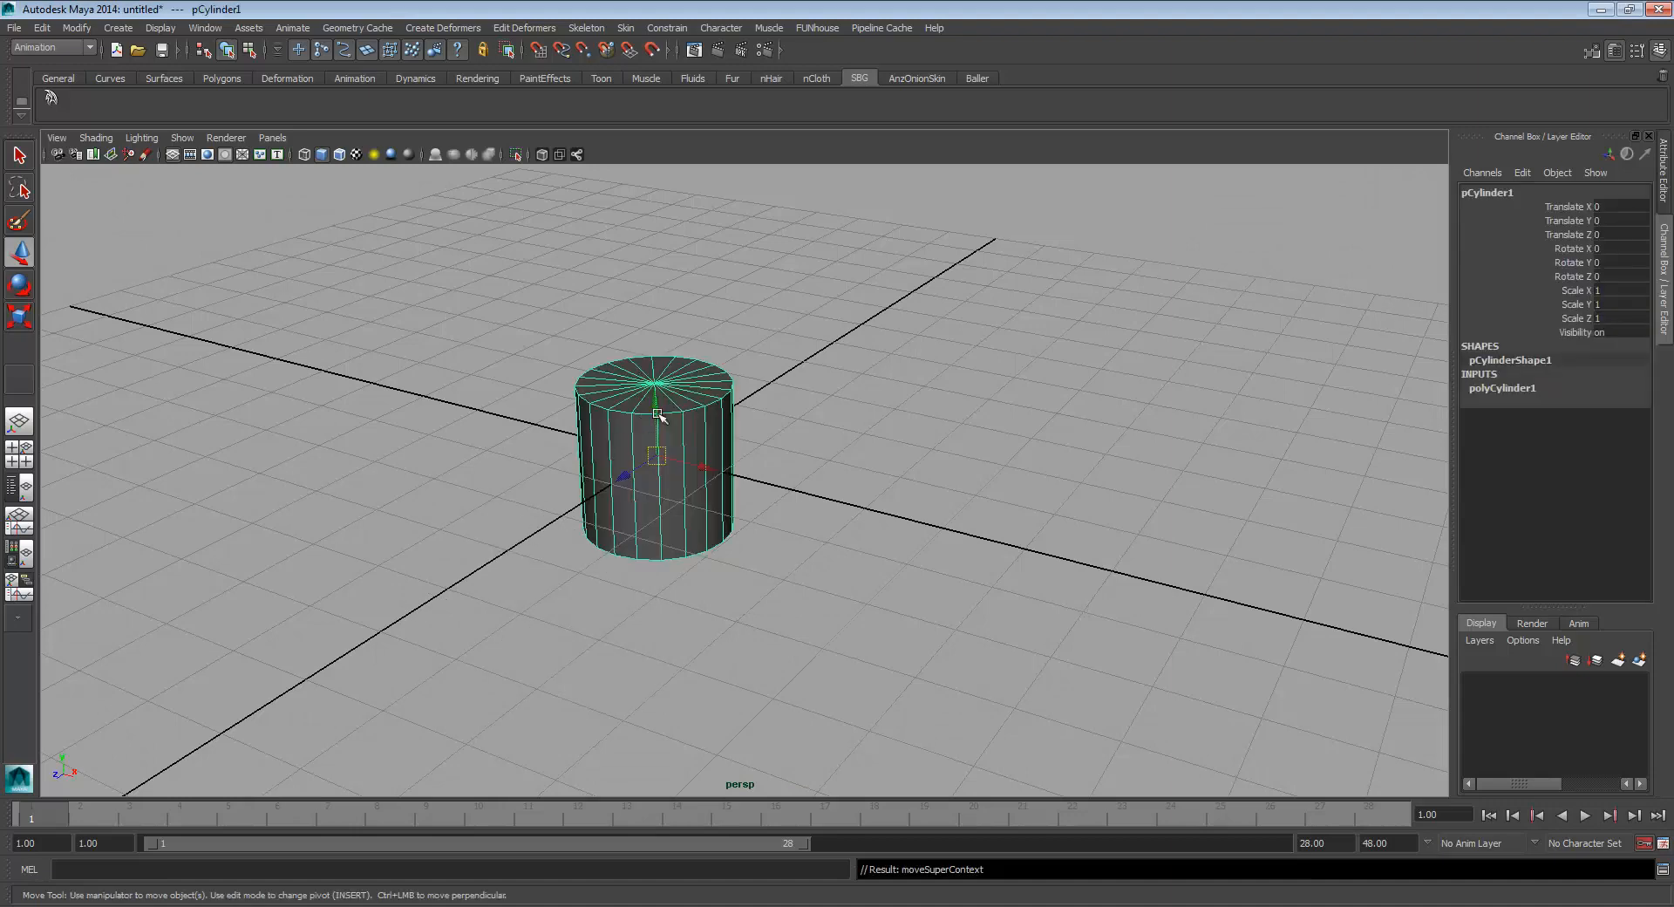
pyautogui.moveTo(658, 413); pyautogui.dragTo(677, 336)
pyautogui.moveTo(698, 392); pyautogui.dragTo(294, 303)
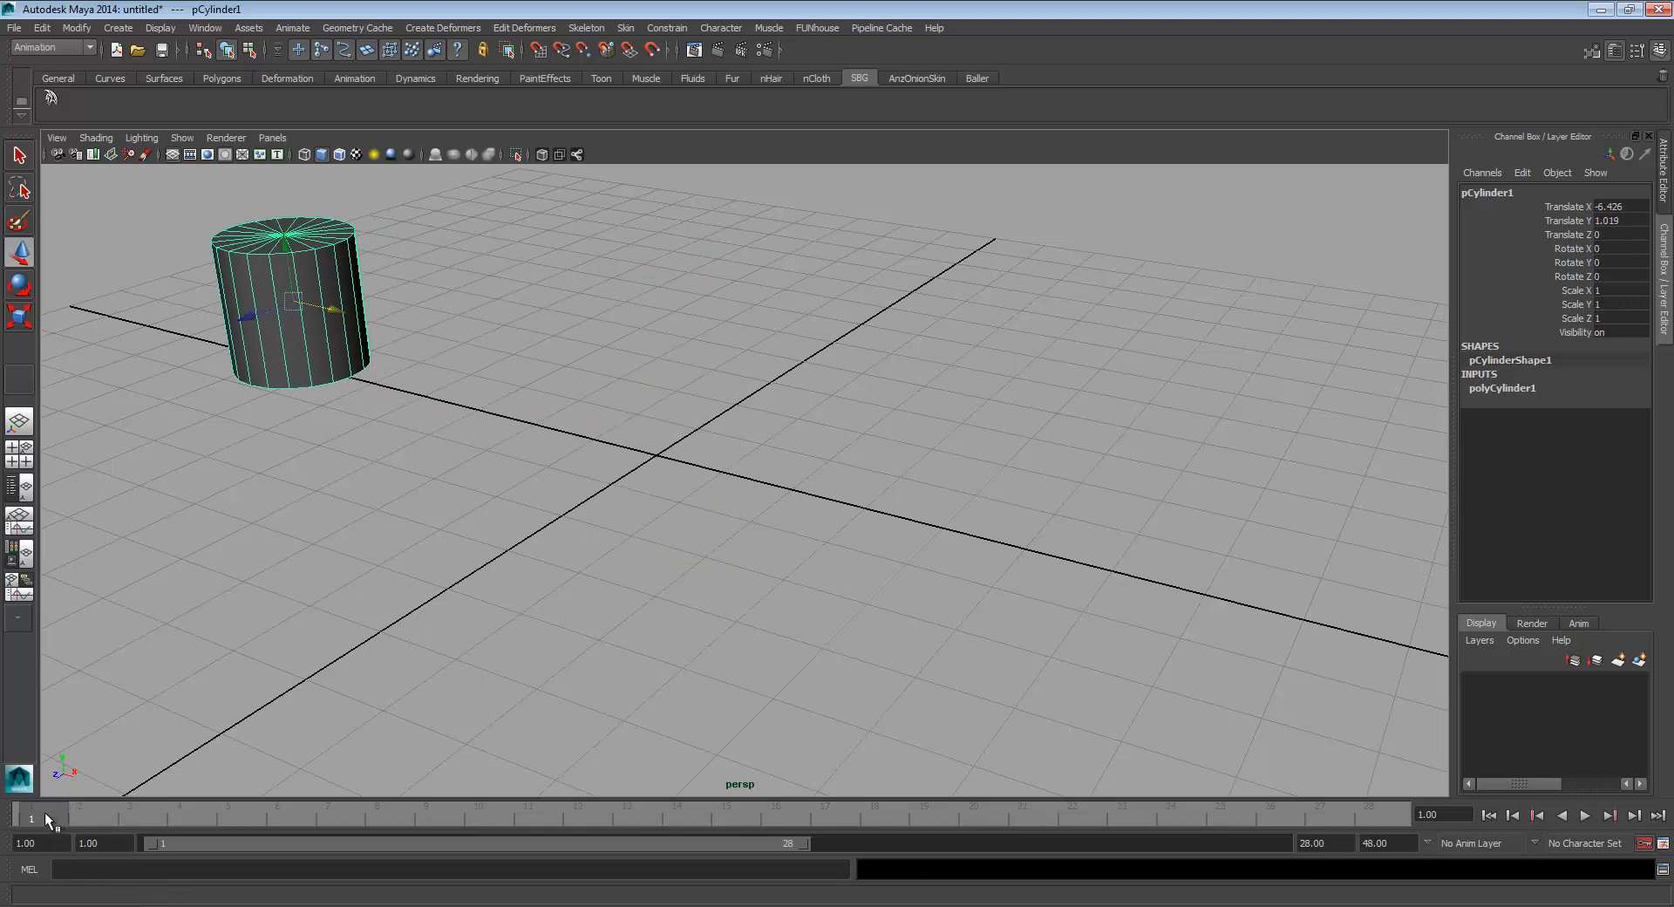
# Review the Auto Key options for character sets in the animation preferences and save the preferences
pyautogui.click(1662, 844)
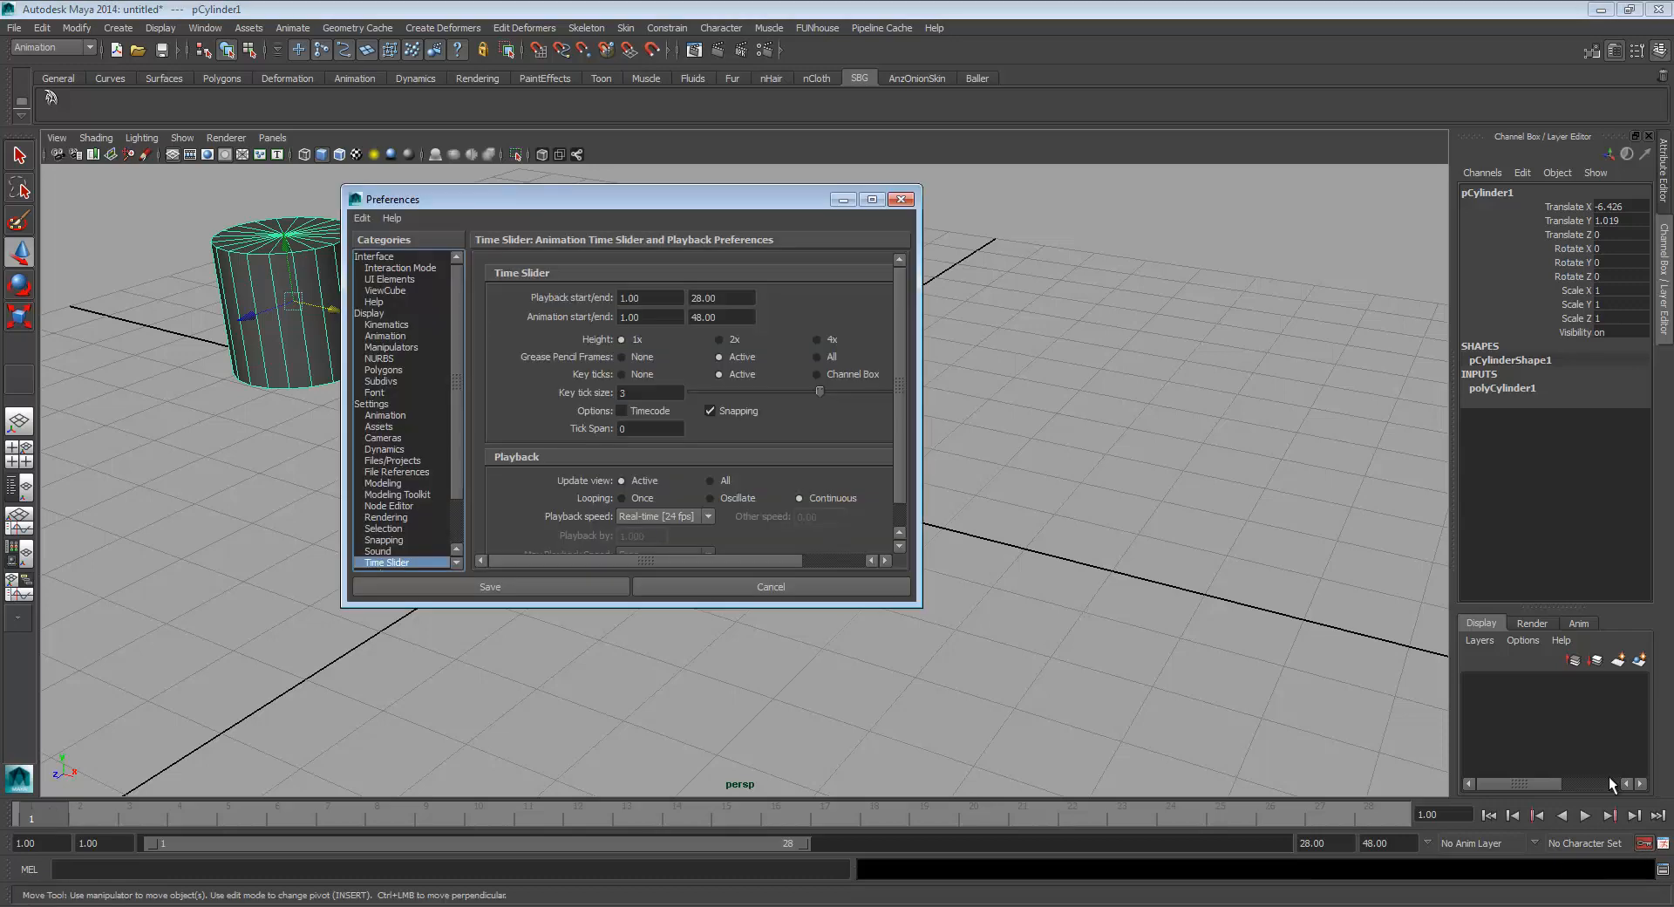
pyautogui.click(384, 416)
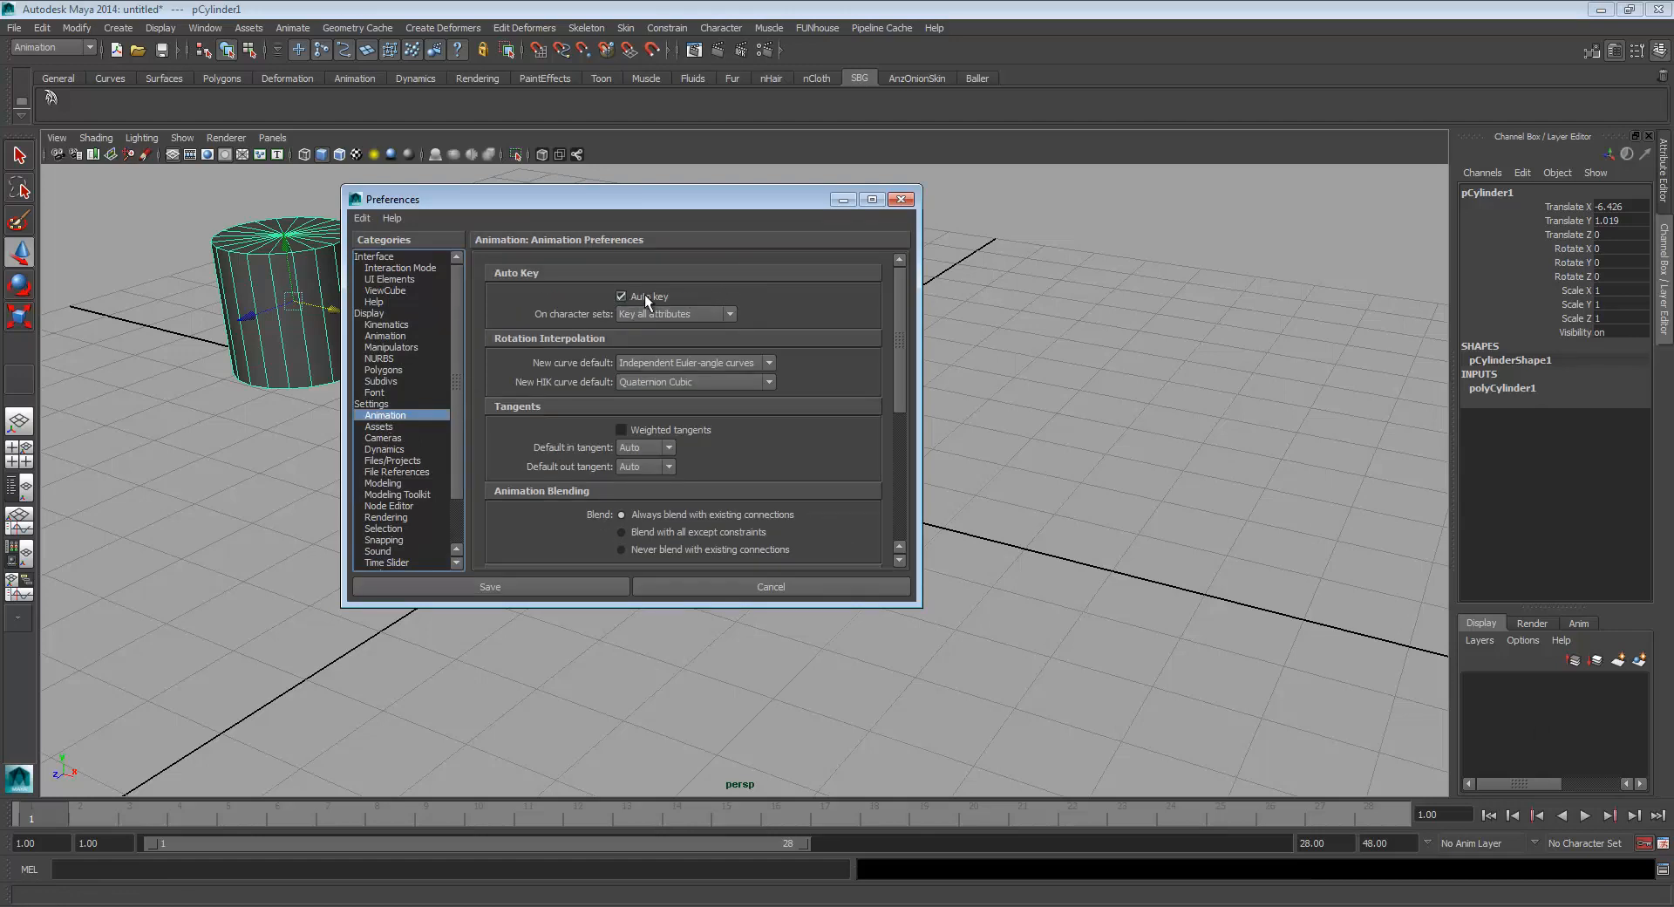
pyautogui.click(731, 314)
pyautogui.click(731, 313)
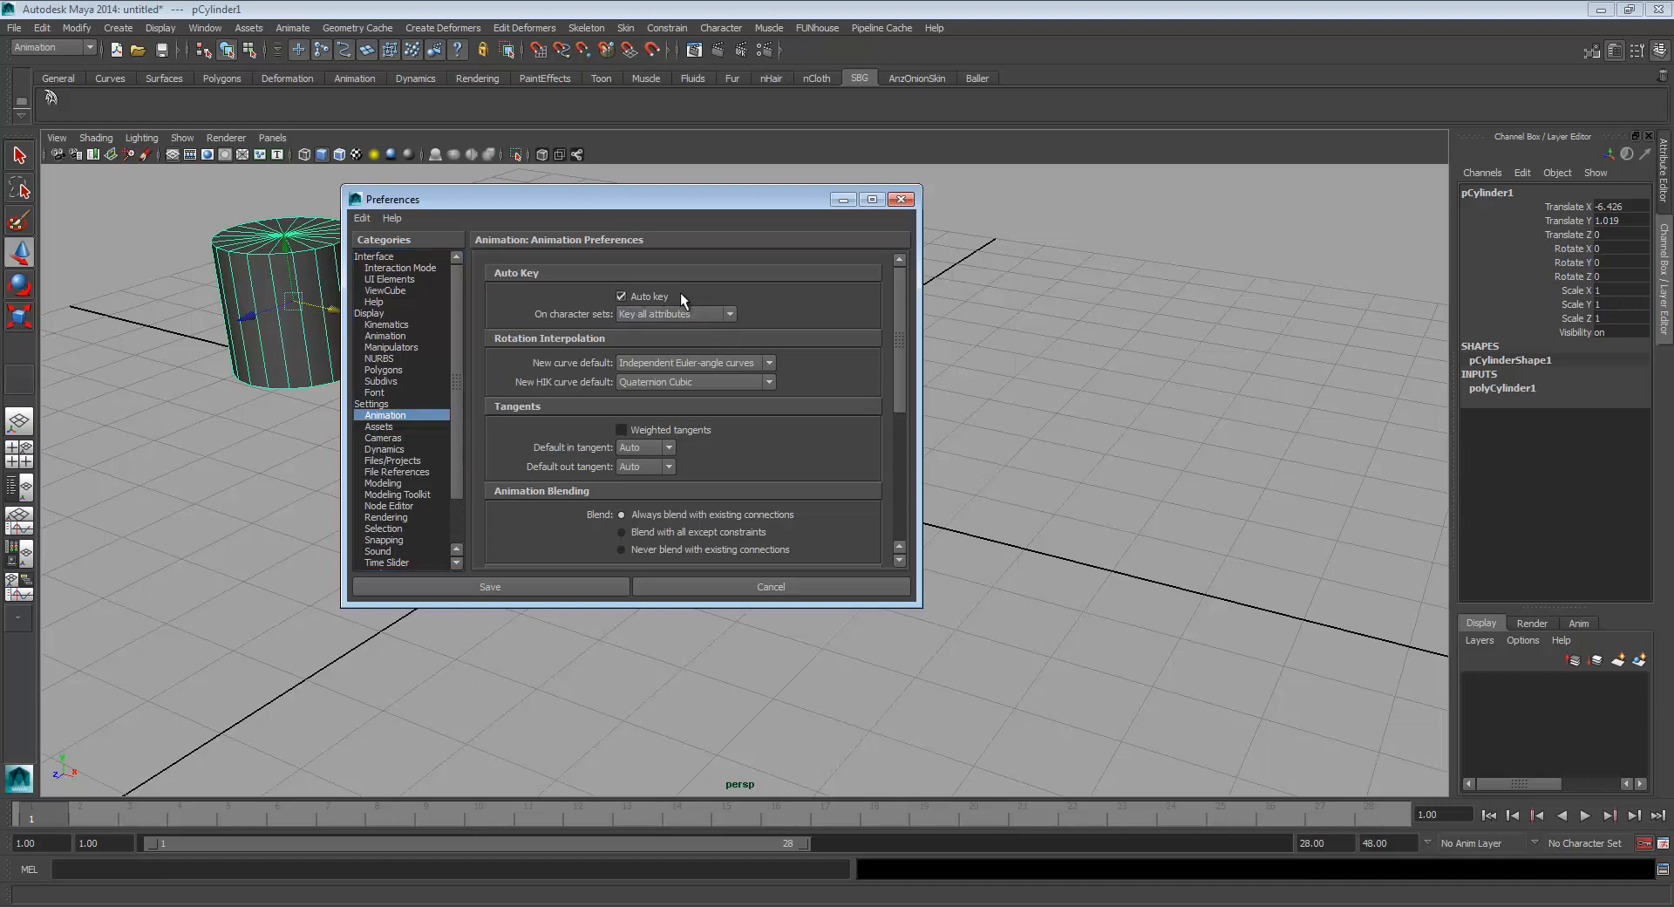
pyautogui.click(520, 585)
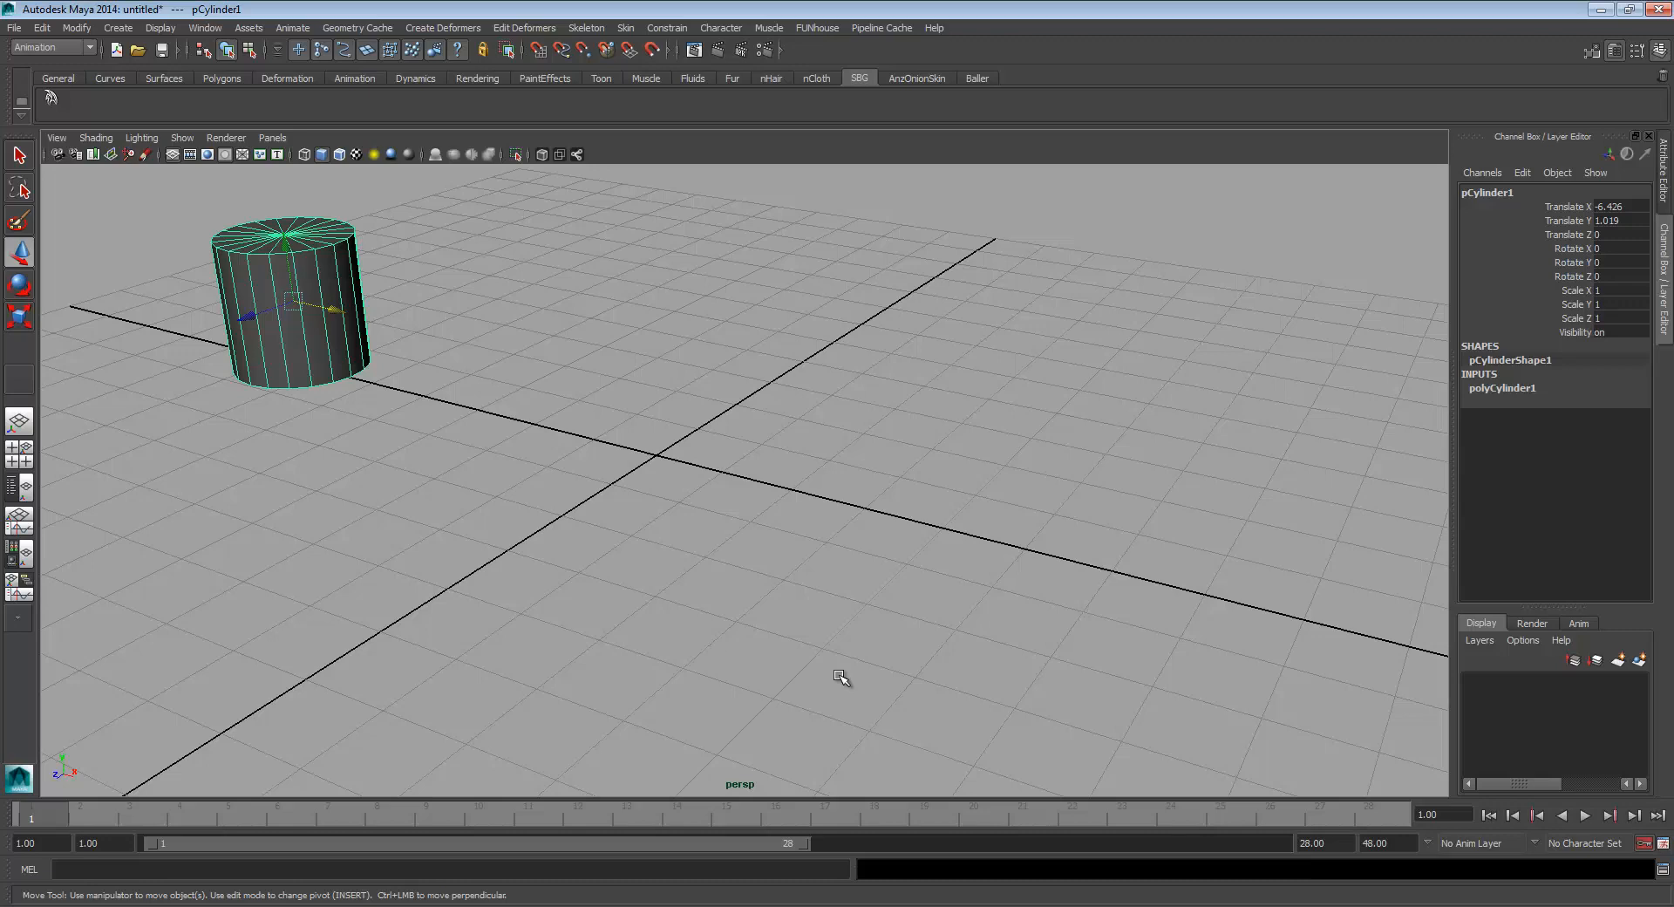
# Key the cylinder at frame 1 at about X -6.3, and move it to about X 5.4 at frame 19
pyautogui.moveTo(293, 906)
pyautogui.press('s')
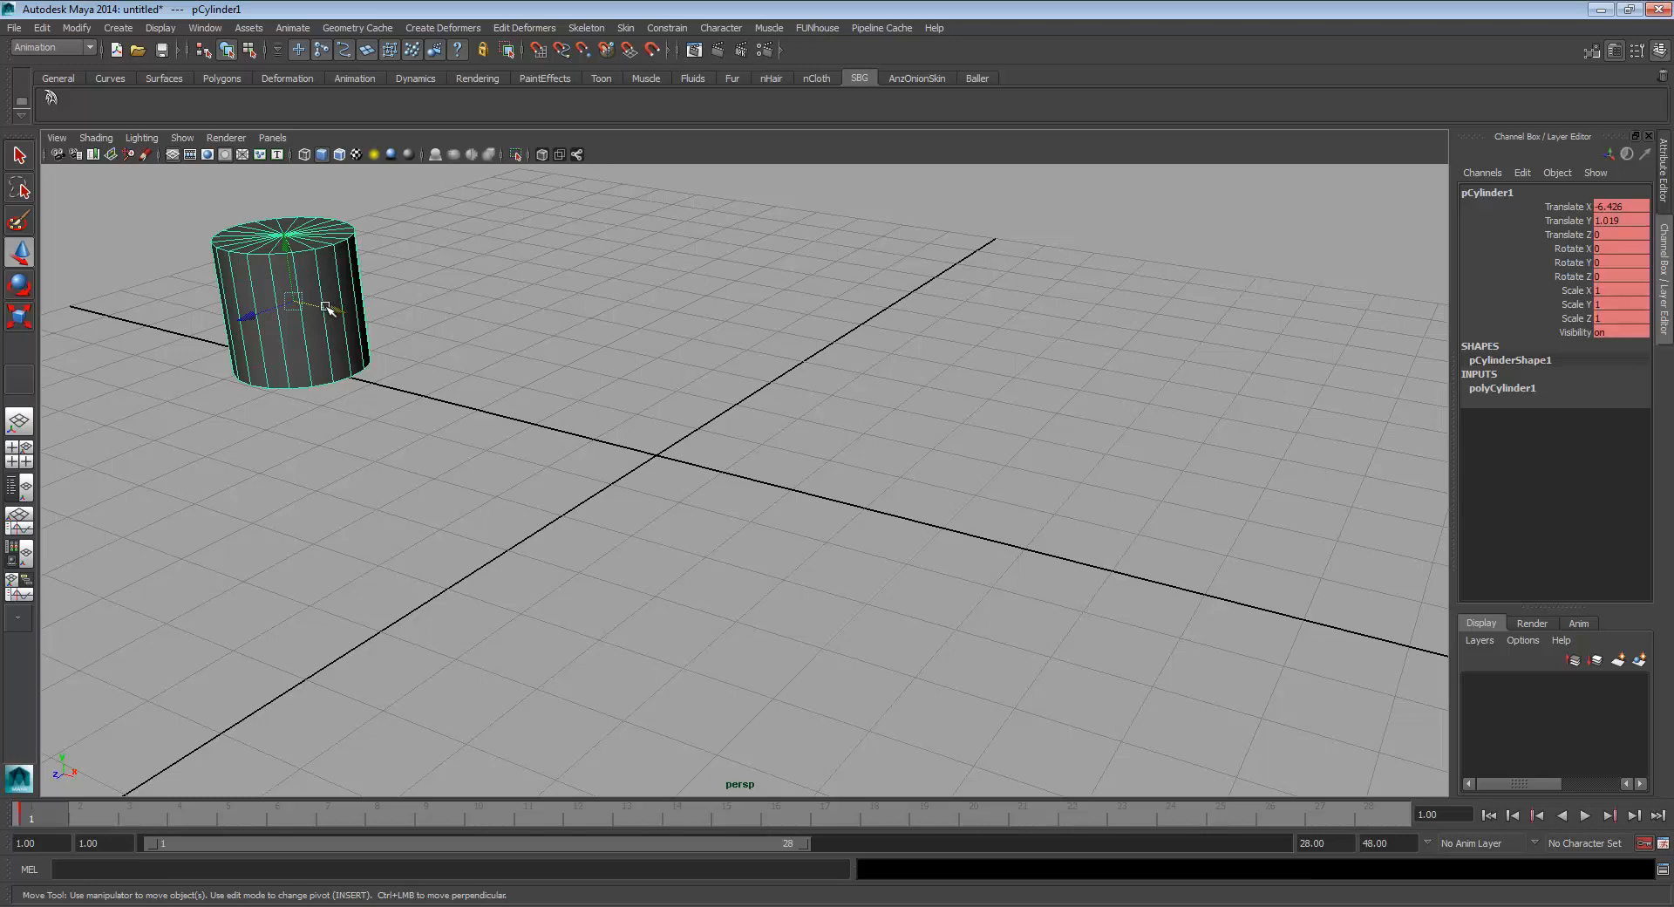
pyautogui.moveTo(327, 306); pyautogui.dragTo(331, 307)
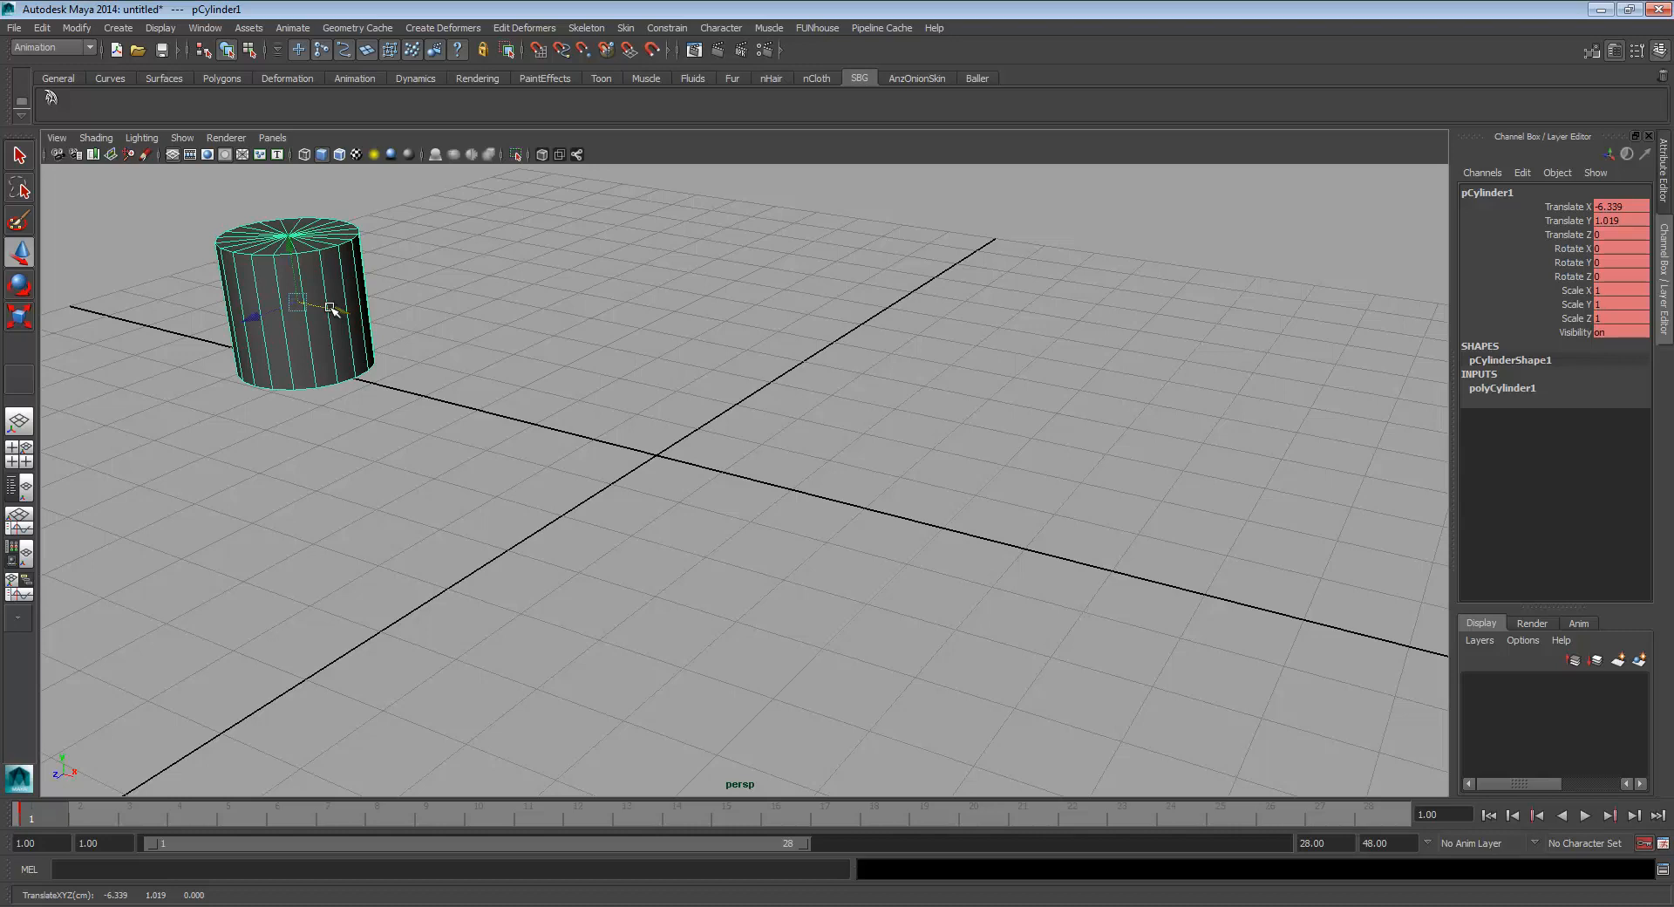
pyautogui.moveTo(61, 804); pyautogui.dragTo(931, 811)
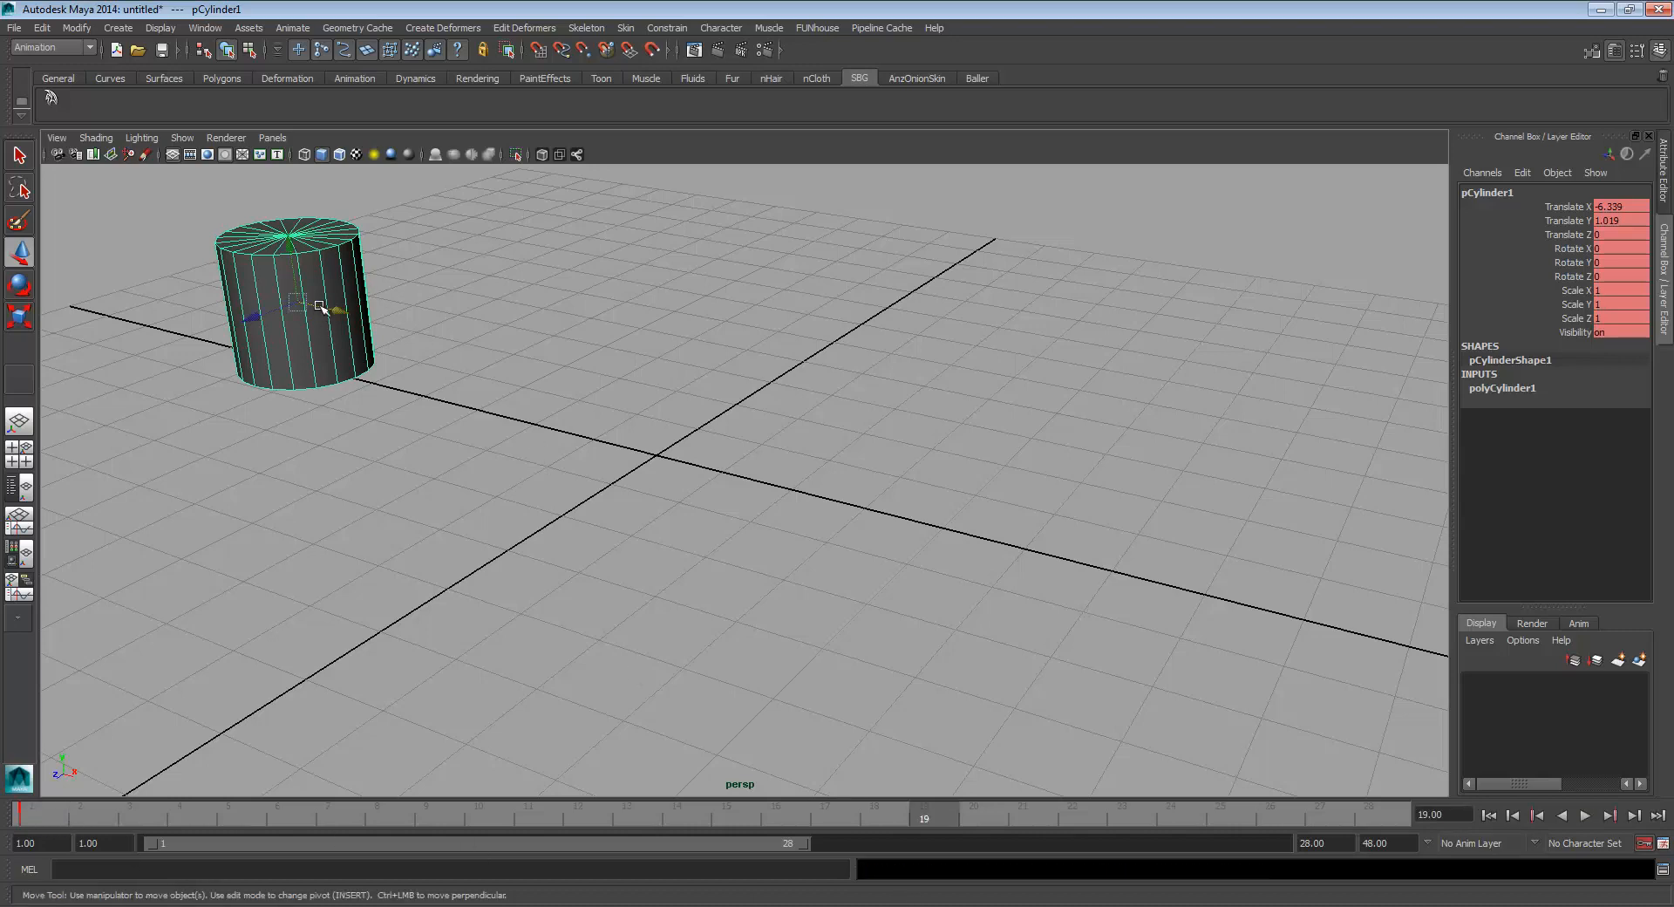
pyautogui.moveTo(320, 307); pyautogui.dragTo(1118, 551)
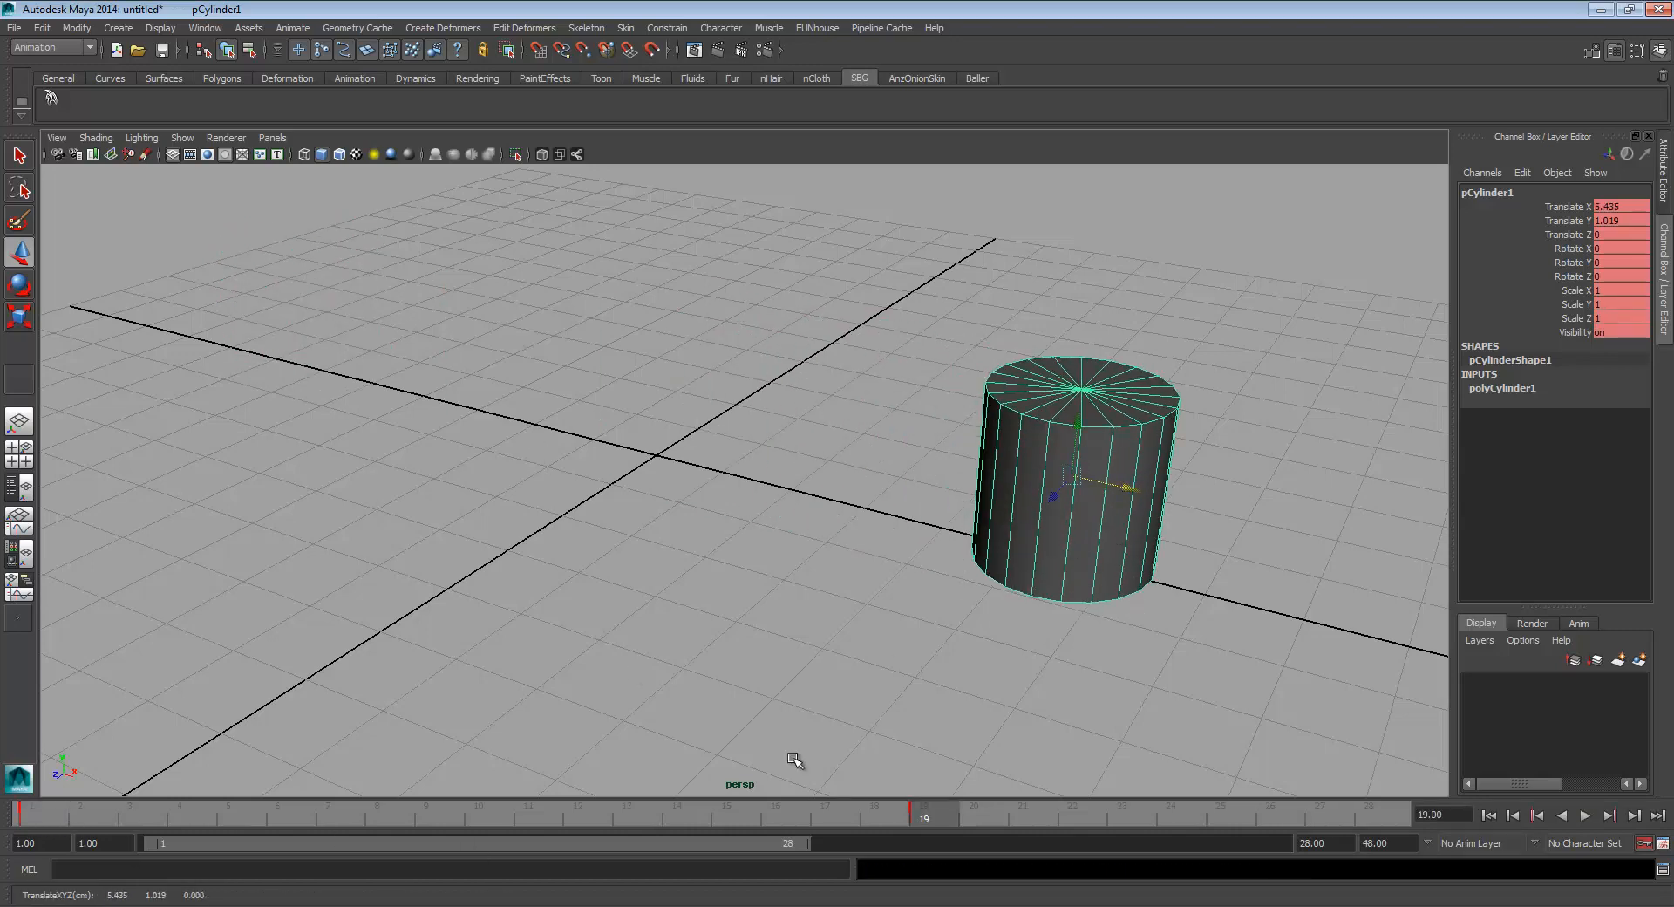
# Play and stop the Maya cylinder animation, and pan the perspective view in 3ds Max
pyautogui.hotkey('alt', 'v')
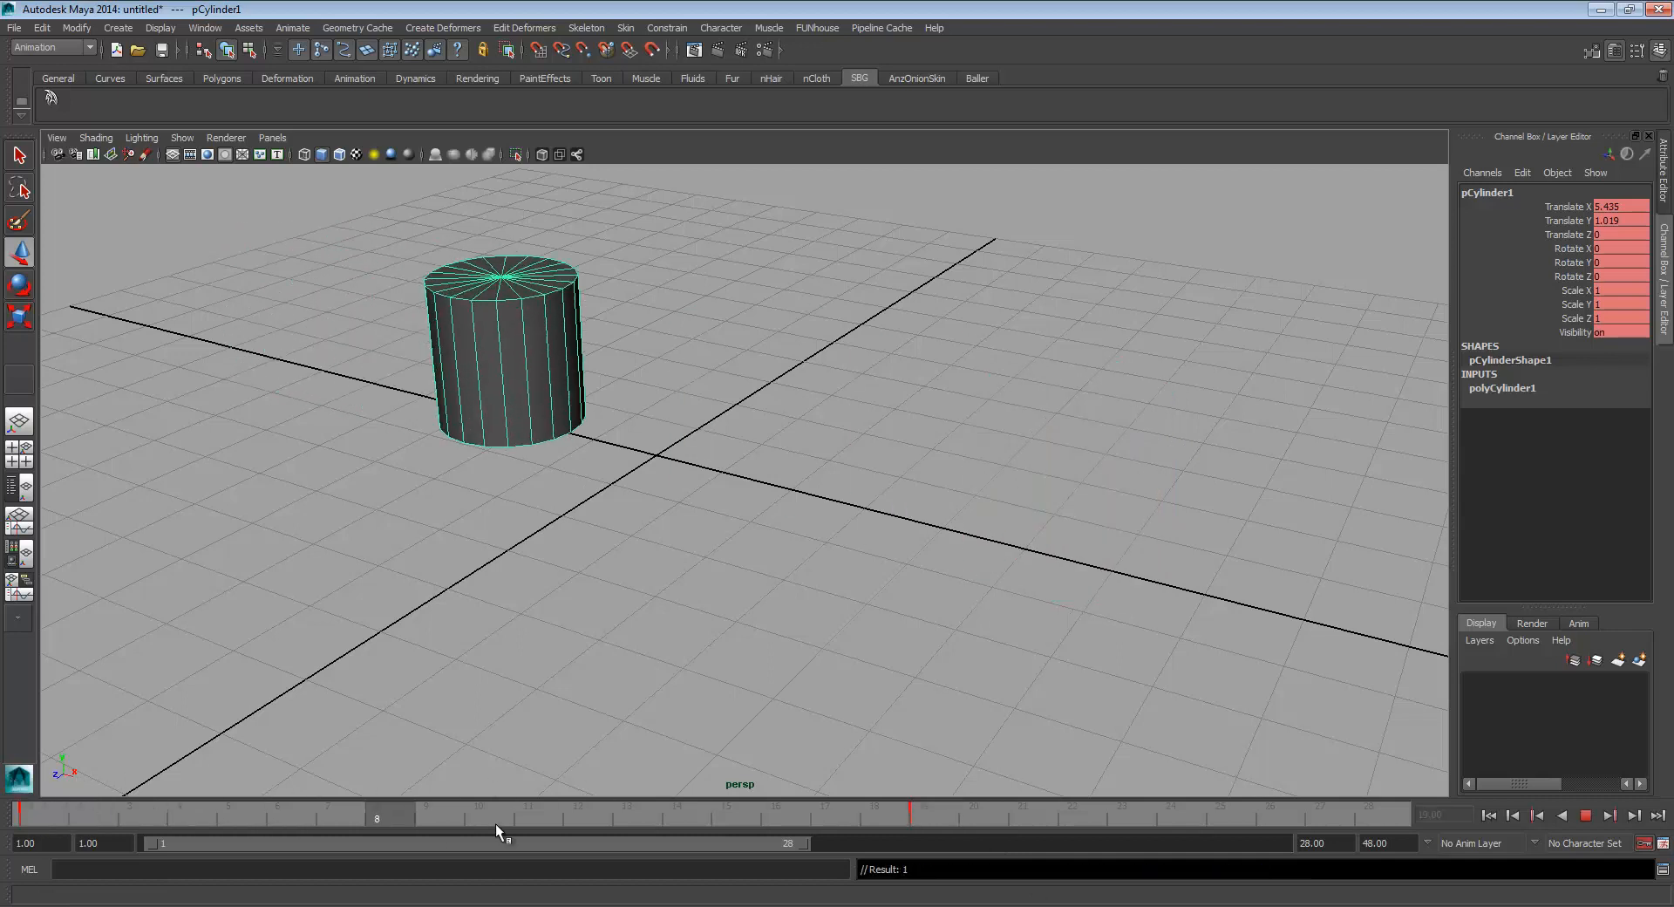
pyautogui.hotkey('alt', 'v')
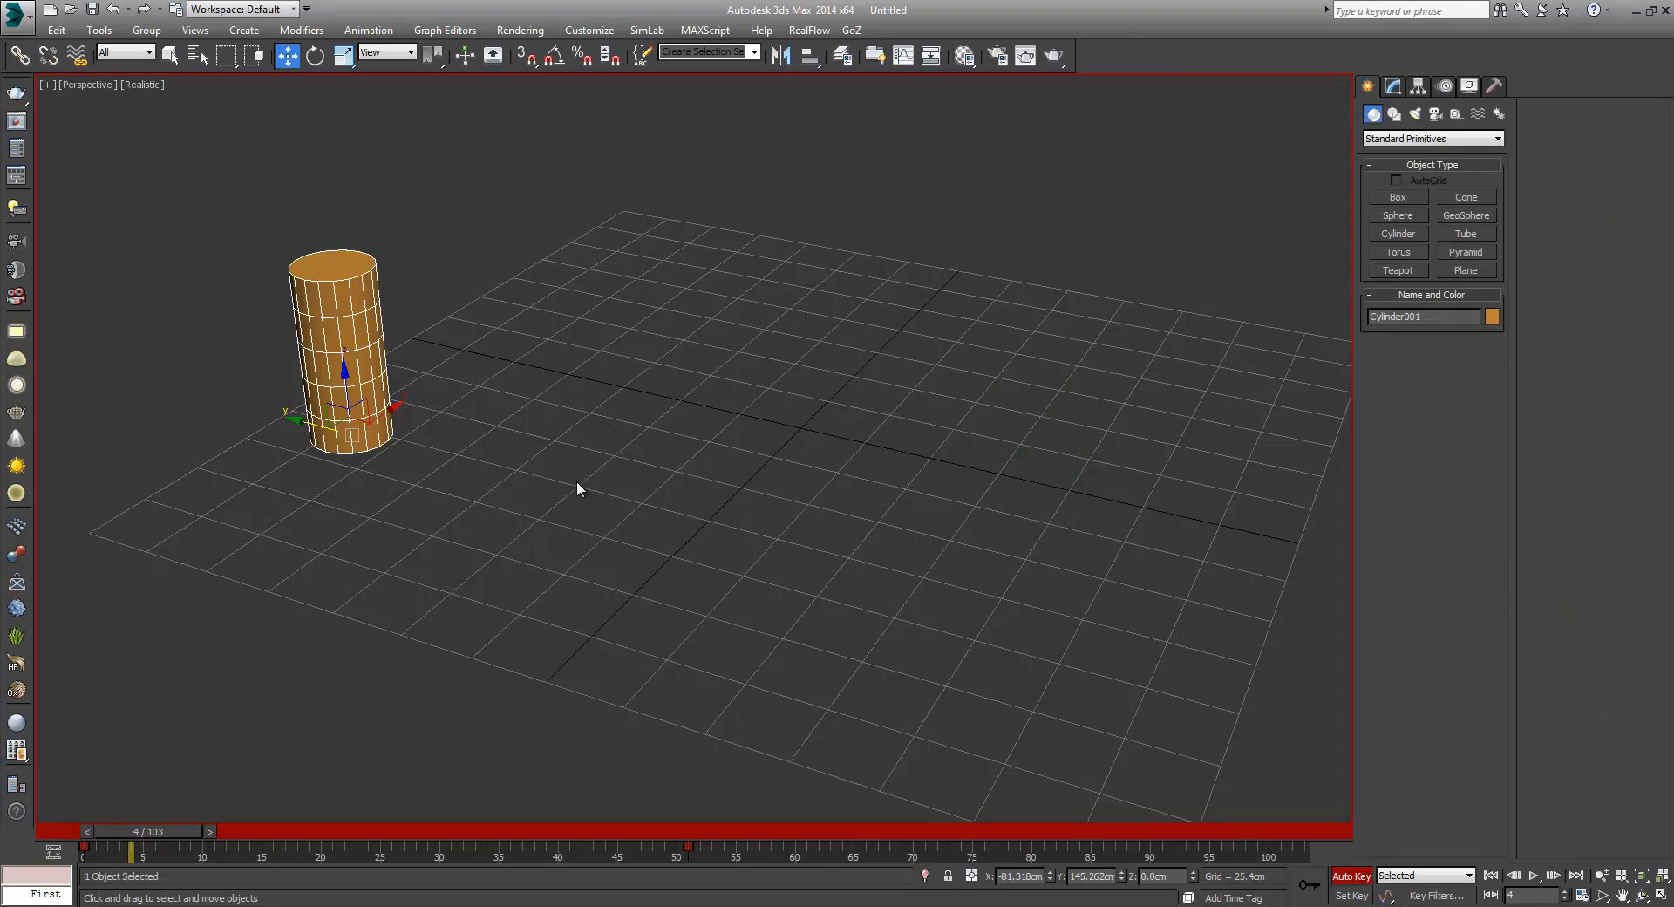
pyautogui.moveTo(577, 479); pyautogui.dragTo(548, 440, button='middle')
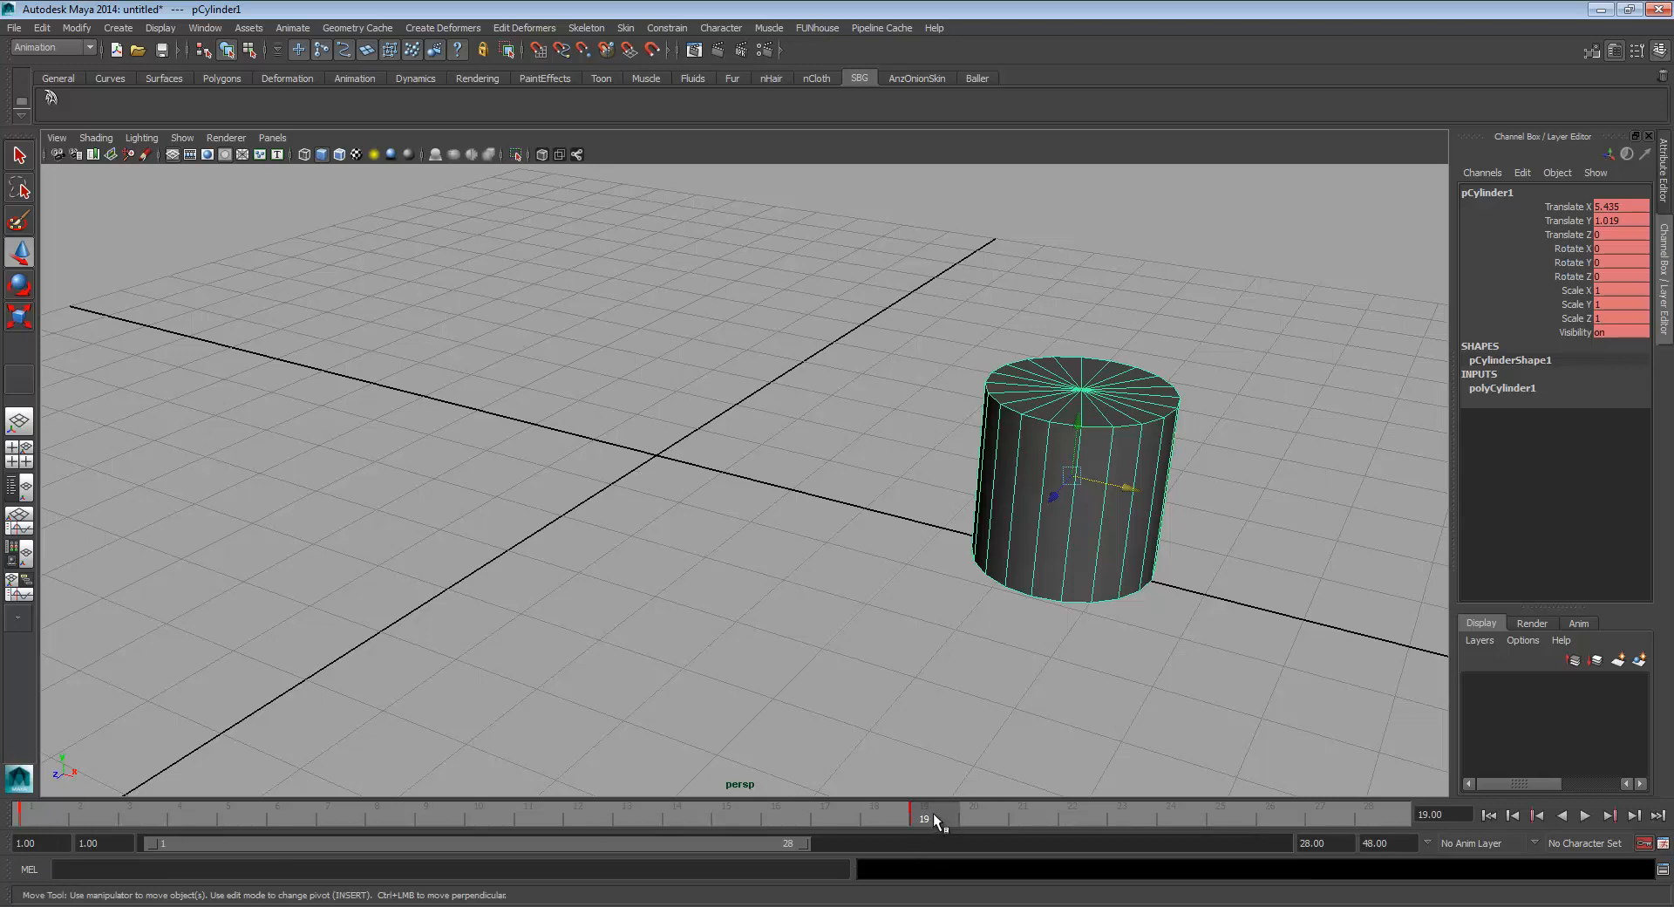
# Return to Maya, scrub to frame 1, and jump back and forth between the cylinder's keys
pyautogui.moveTo(933, 813); pyautogui.dragTo(32, 815)
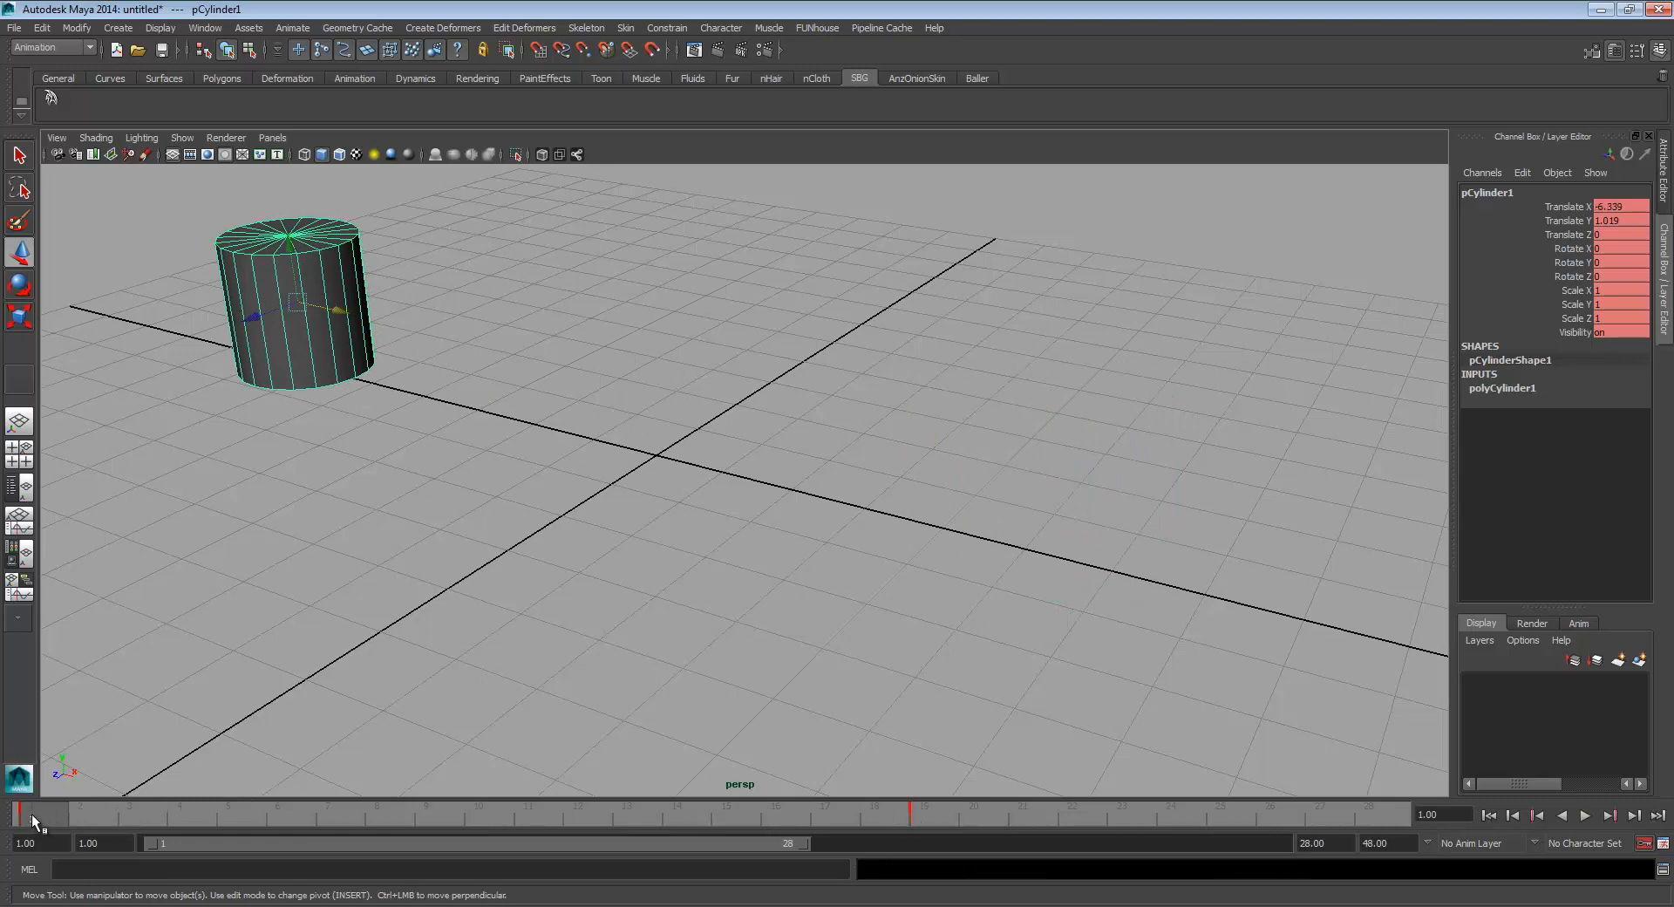
pyautogui.press('.')
pyautogui.press(',')
pyautogui.press('.')
pyautogui.press(',')
pyautogui.press('.')
pyautogui.press(',')
# Try the frame-by-frame stepping shortcuts on the cylinder animation up to frame 11, and scrub back to frame 1
pyautogui.hotkey('ctrl', '.')
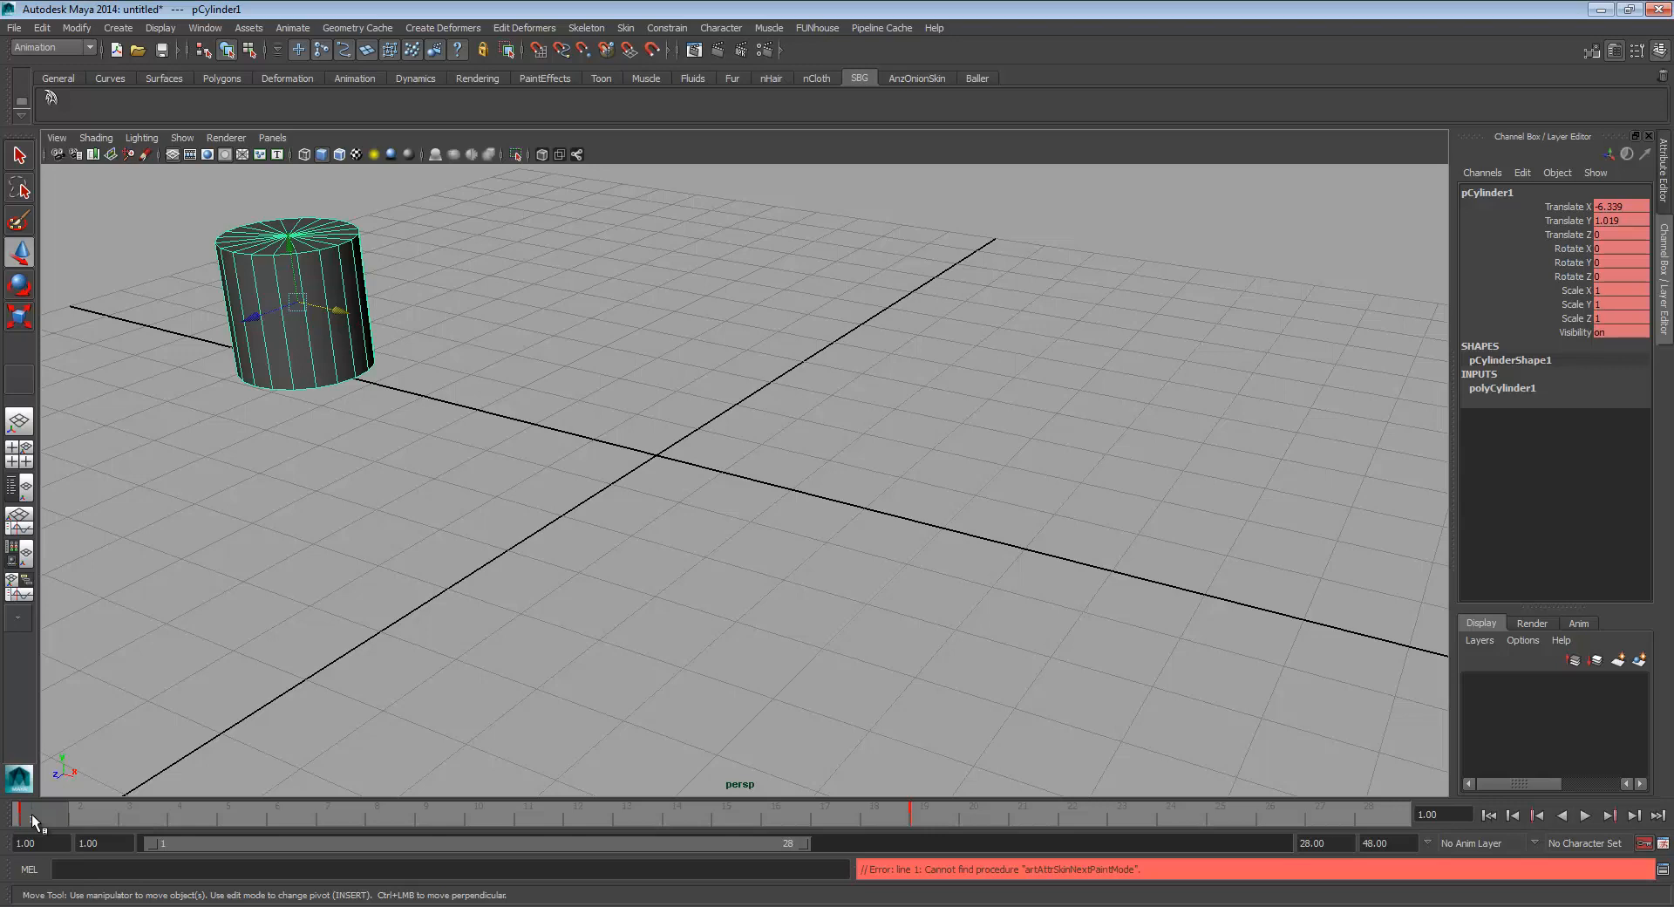
pyautogui.hotkey('alt', 'v')
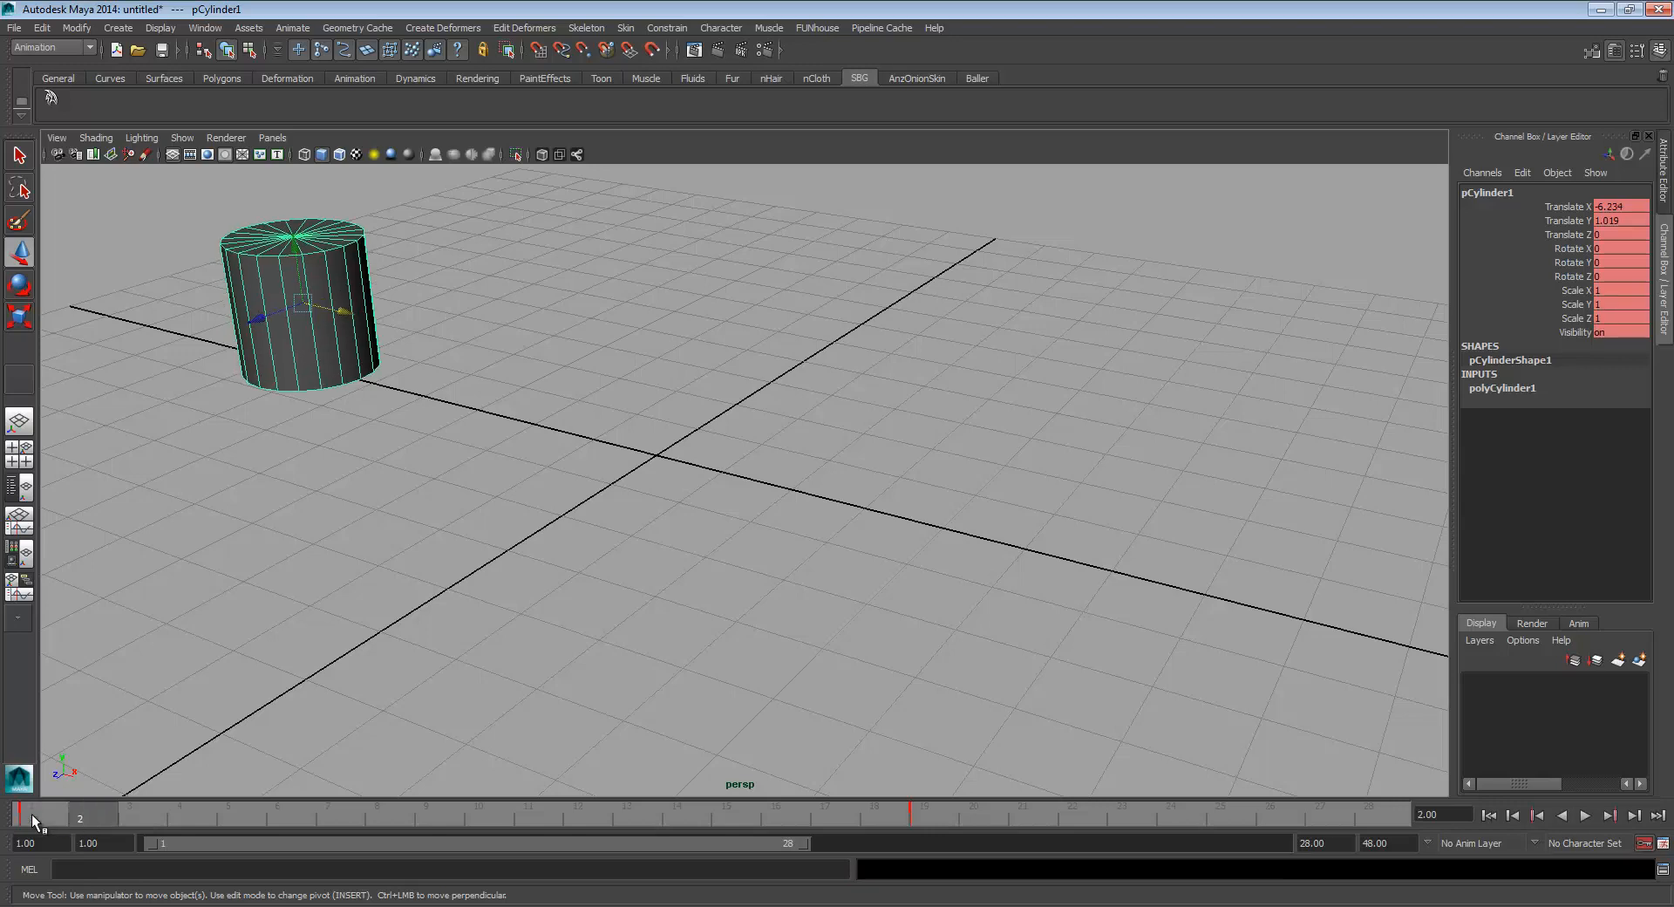
pyautogui.hotkey('alt', ',')
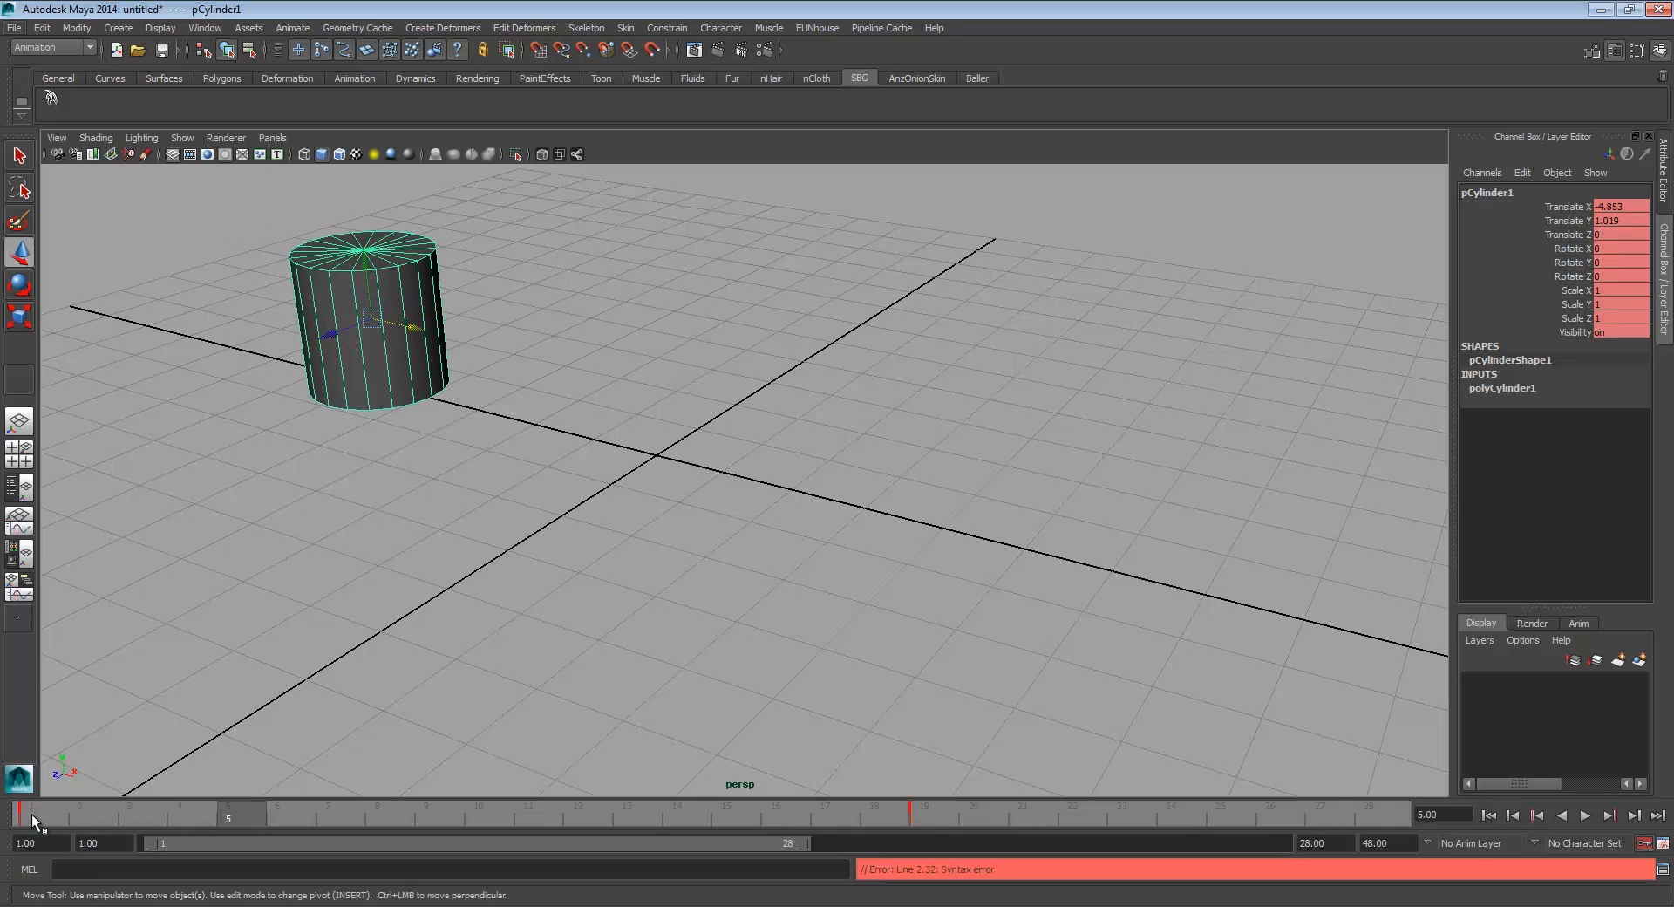
pyautogui.hotkey('ctrl', '.')
pyautogui.hotkey('ctrl', ',')
pyautogui.hotkey('alt', '.')
pyautogui.hotkey('alt', '.')
pyautogui.hotkey('alt', '.')
pyautogui.hotkey('alt', '.')
pyautogui.hotkey('alt', '.')
pyautogui.hotkey('alt', '.')
pyautogui.hotkey('alt', ',')
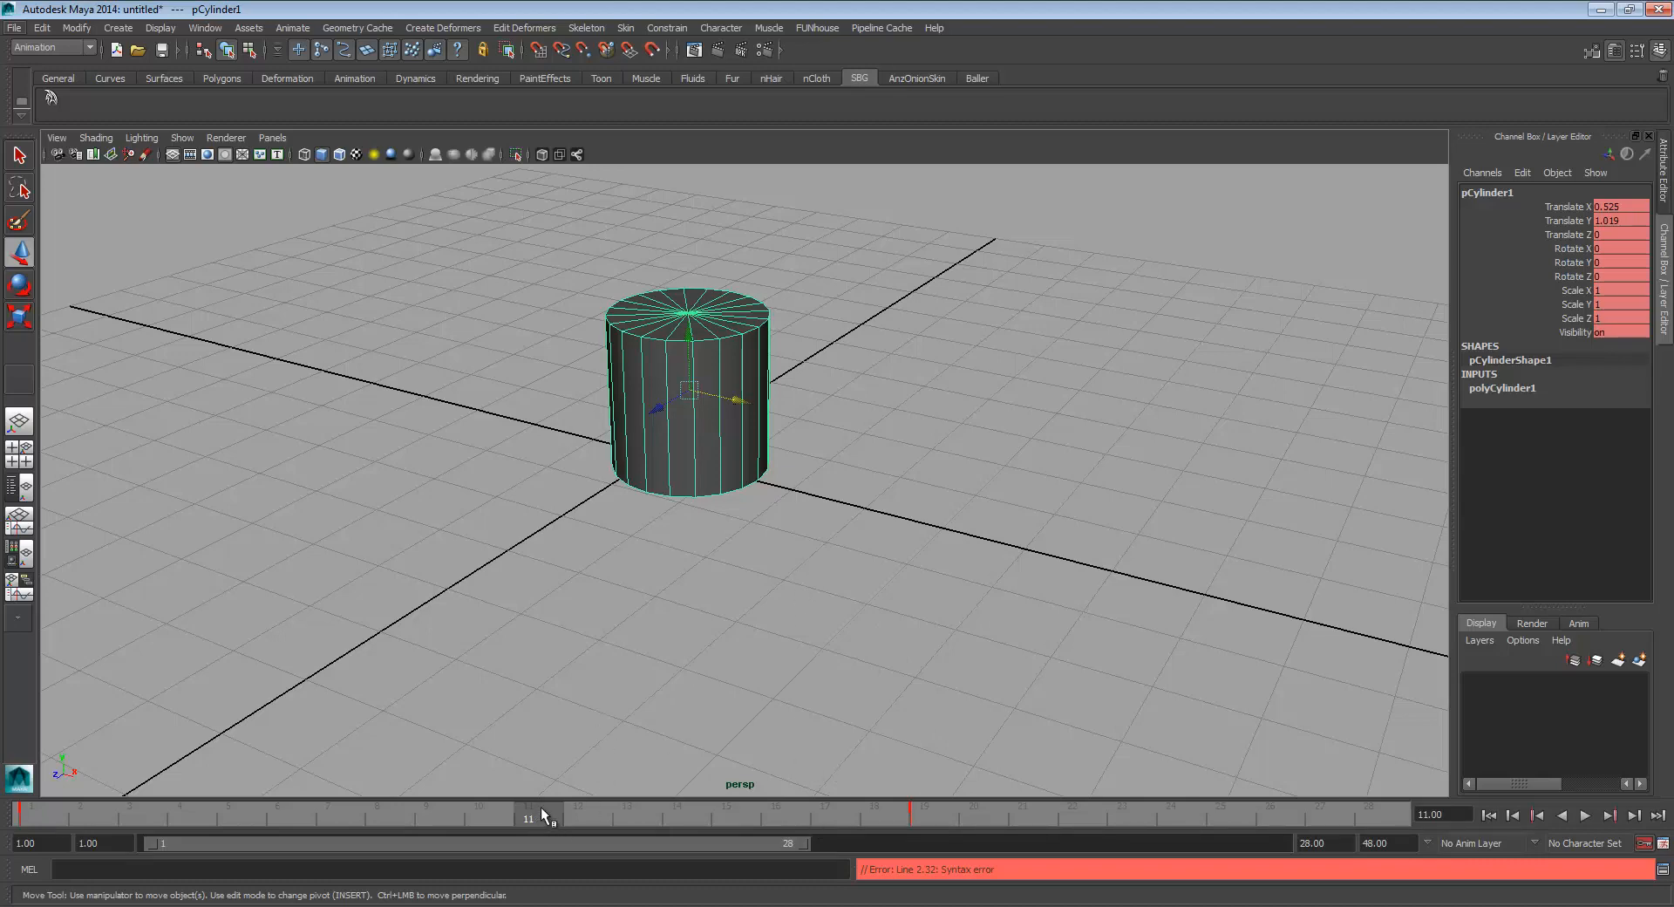
pyautogui.moveTo(540, 808); pyautogui.dragTo(30, 813)
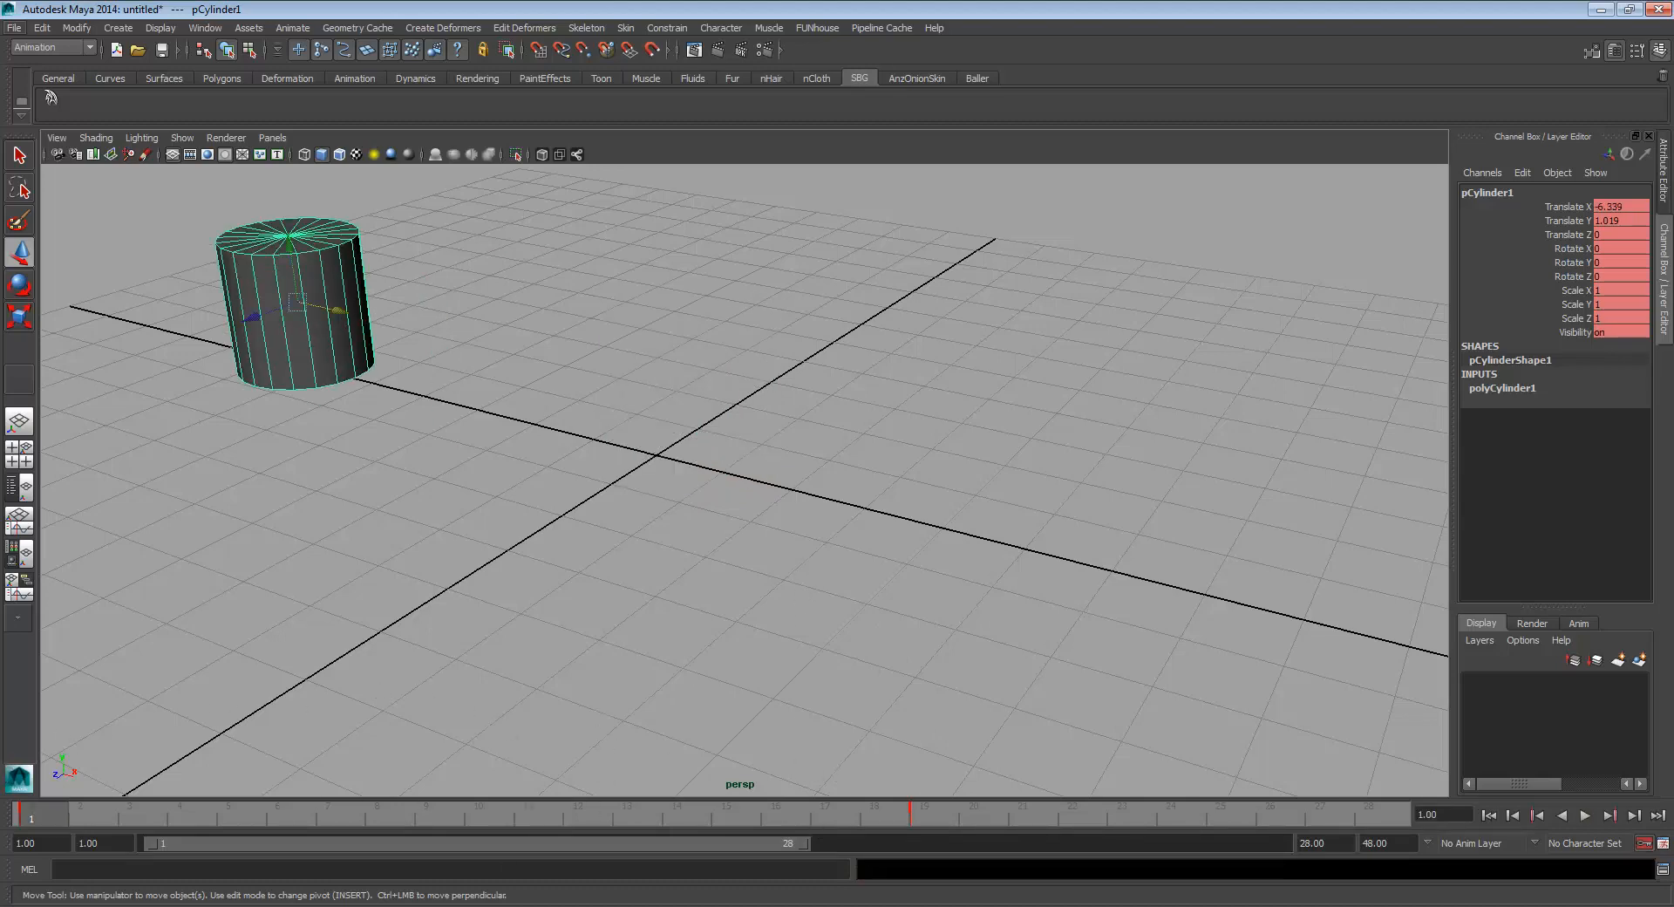
pyautogui.moveTo(348, 906)
pyautogui.hotkey('ctrl', 'z')
pyautogui.hotkey('ctrl', 'z')
pyautogui.hotkey('ctrl', 'z')
pyautogui.hotkey('ctrl', 'z')
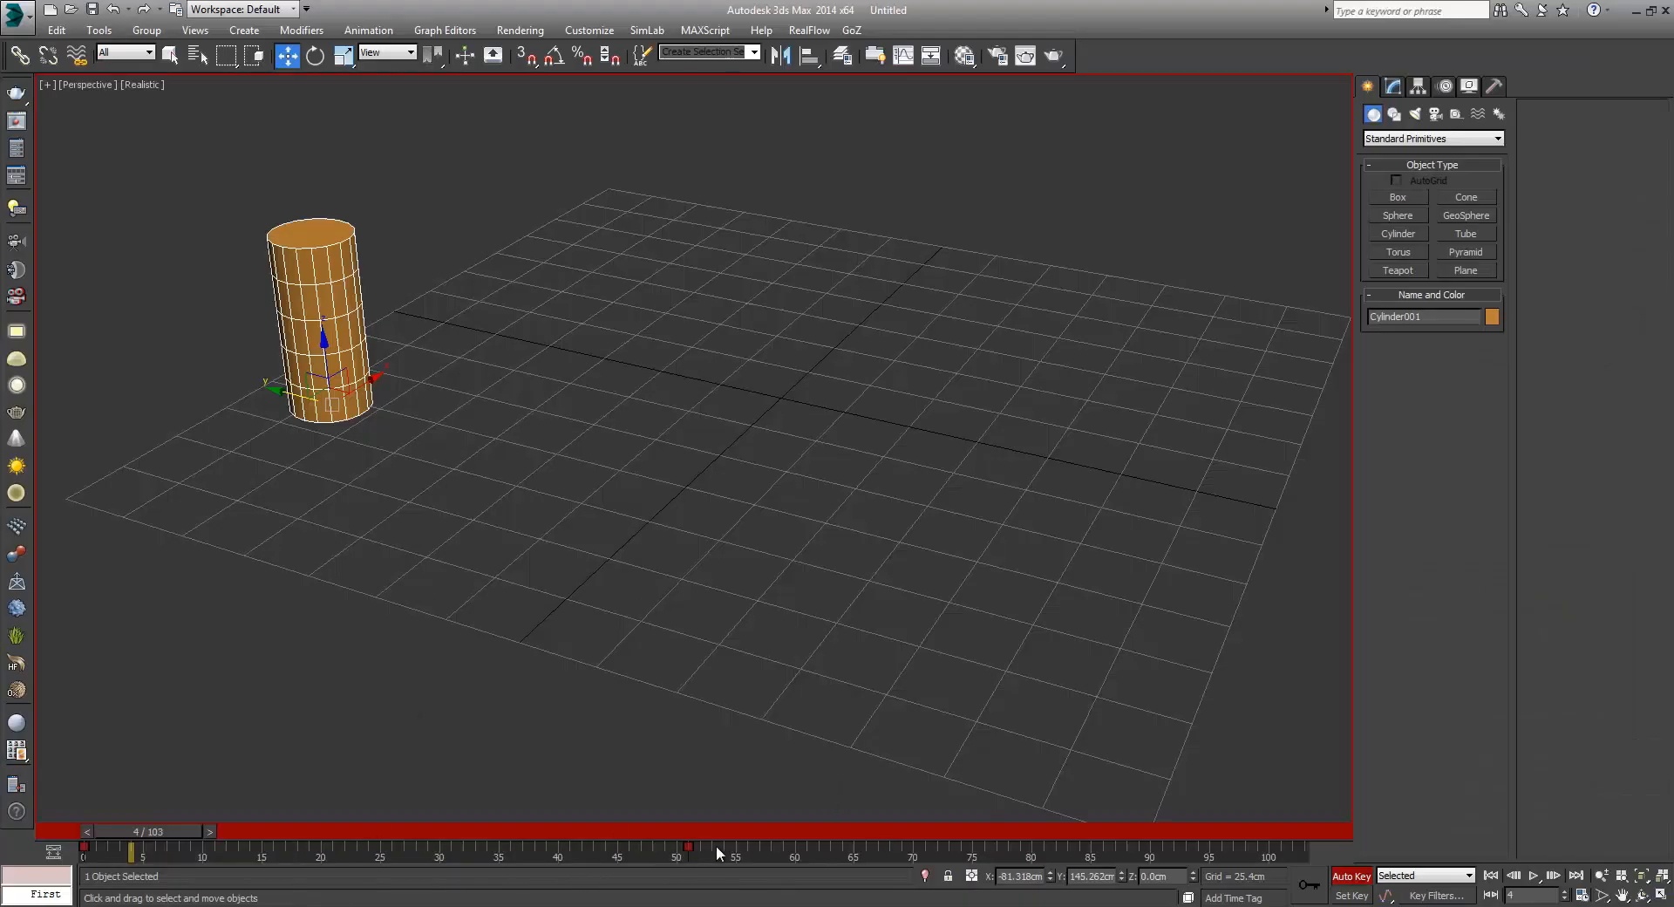
# Switch to 3ds Max and delete the cylinder's keys at frames 0 and 51
pyautogui.moveTo(716, 851); pyautogui.dragTo(48, 855)
pyautogui.press('Delete')
pyautogui.press('w')
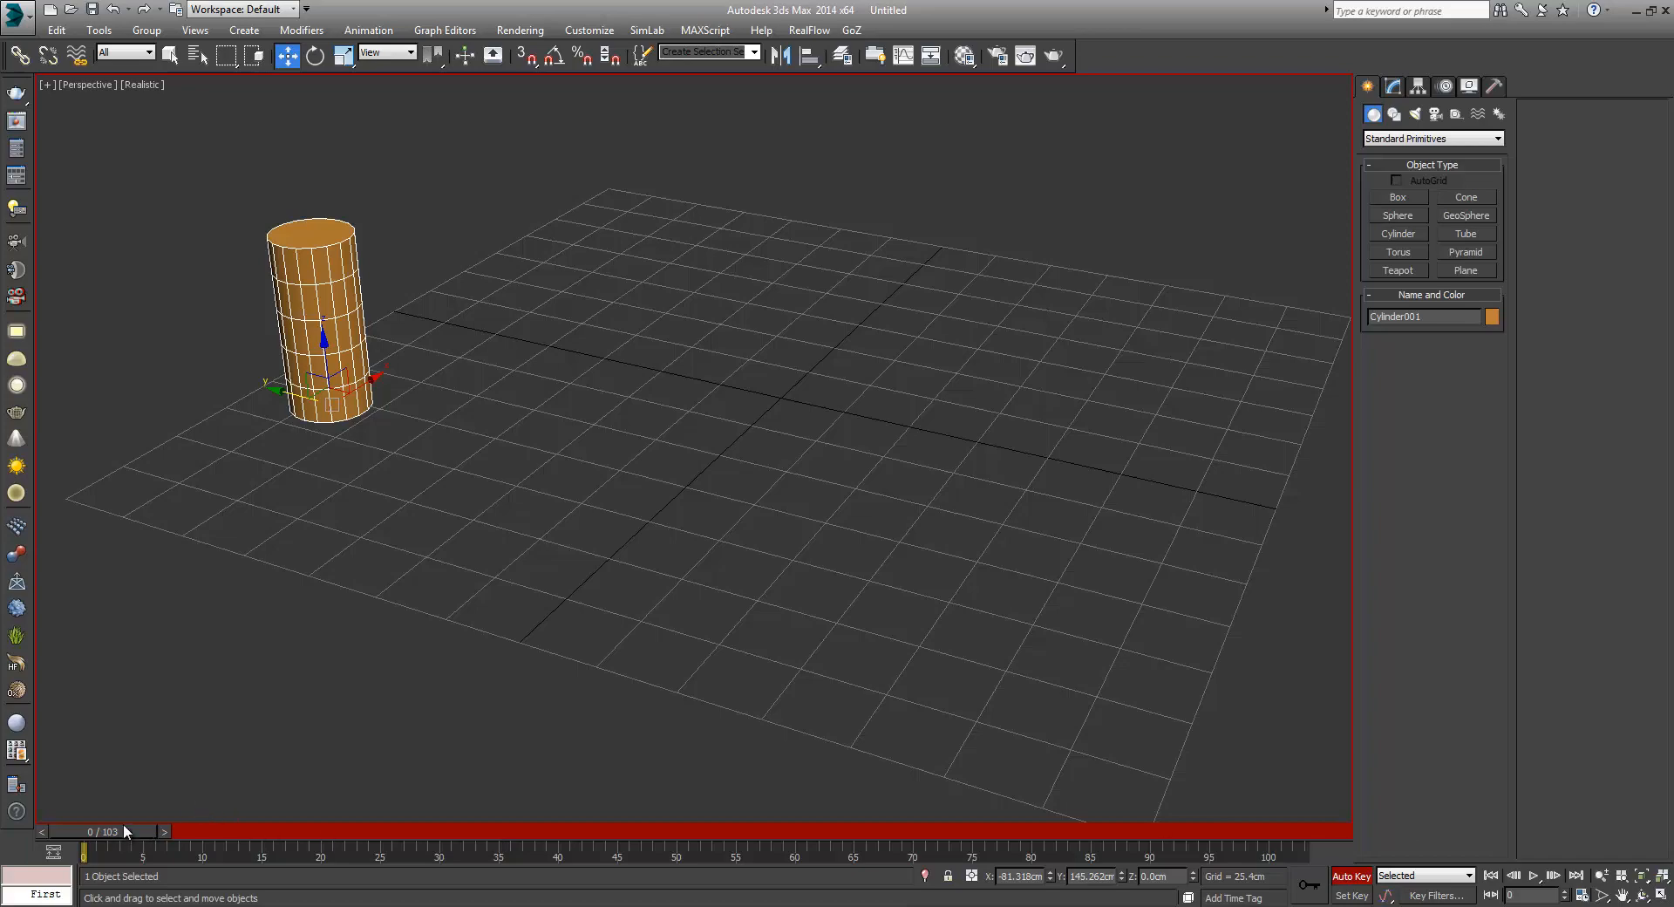
# At frame 50, move the cylinder along Y to about -103 cm with Auto Key on, and scrub back to frame 26
pyautogui.moveTo(123, 825); pyautogui.dragTo(669, 834)
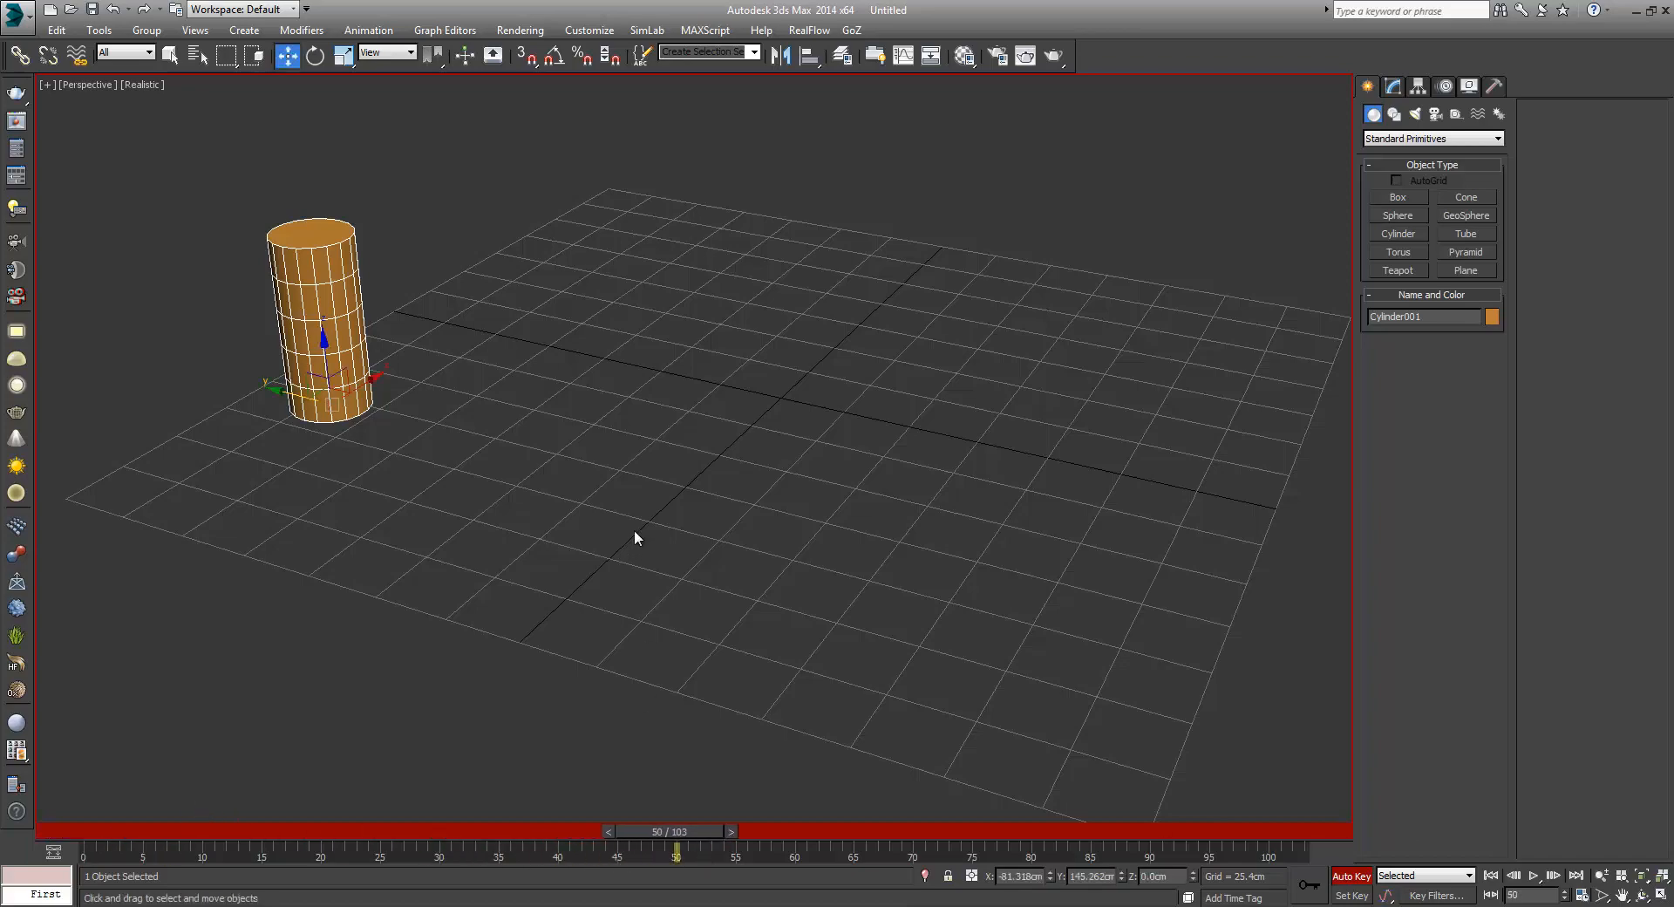
pyautogui.moveTo(277, 392); pyautogui.dragTo(898, 553)
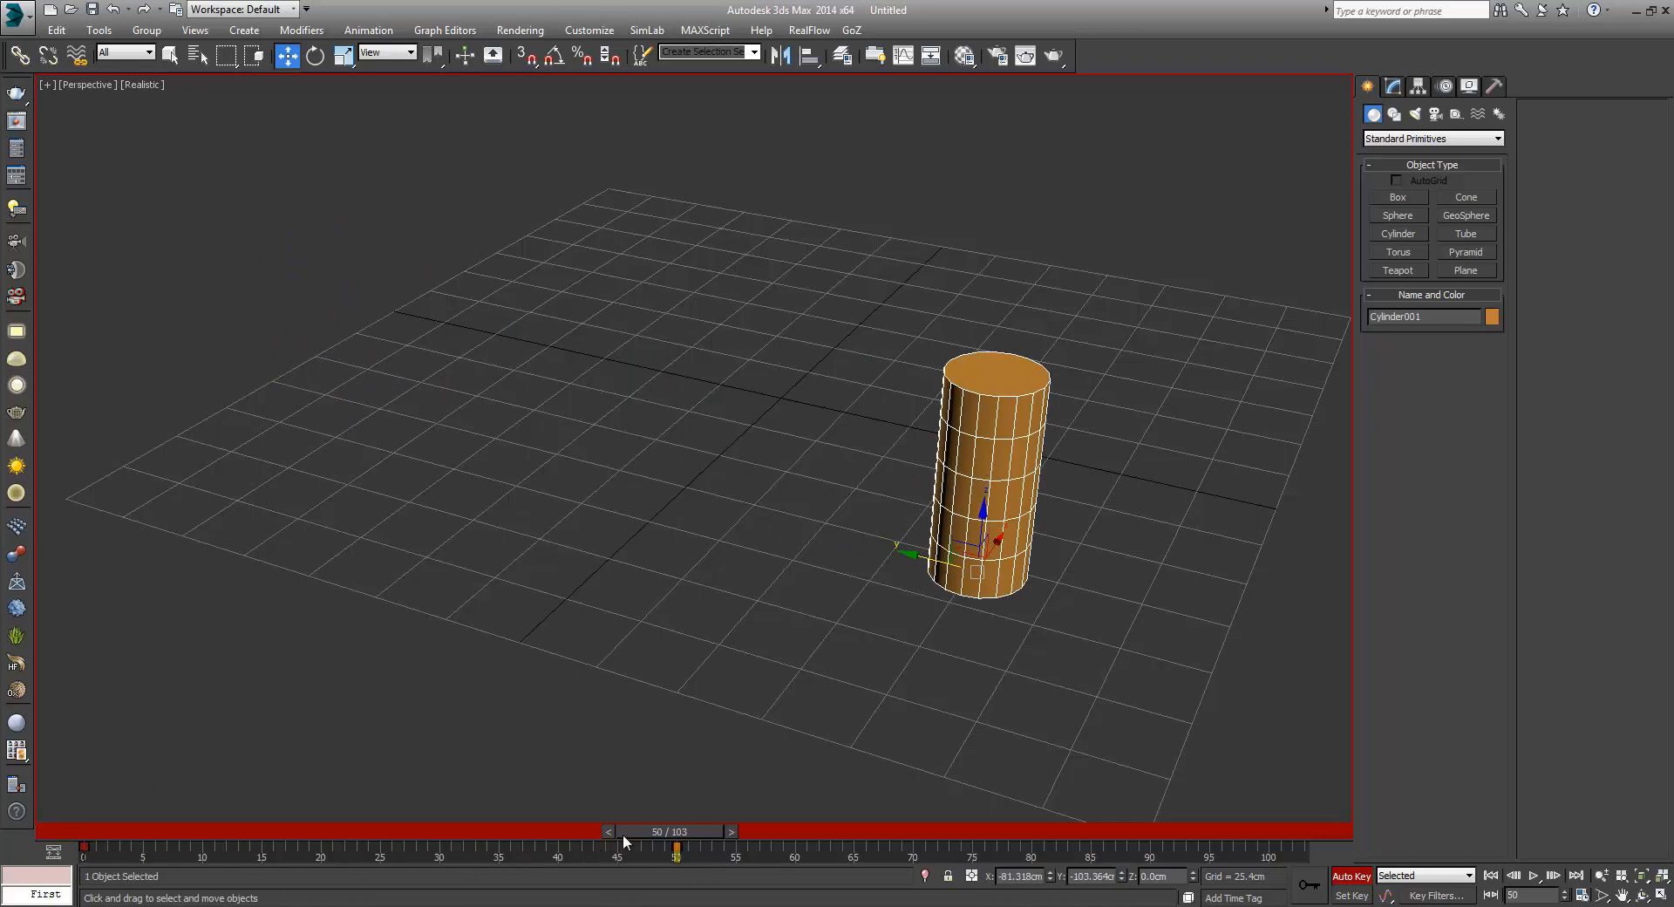
pyautogui.moveTo(668, 833); pyautogui.dragTo(397, 831)
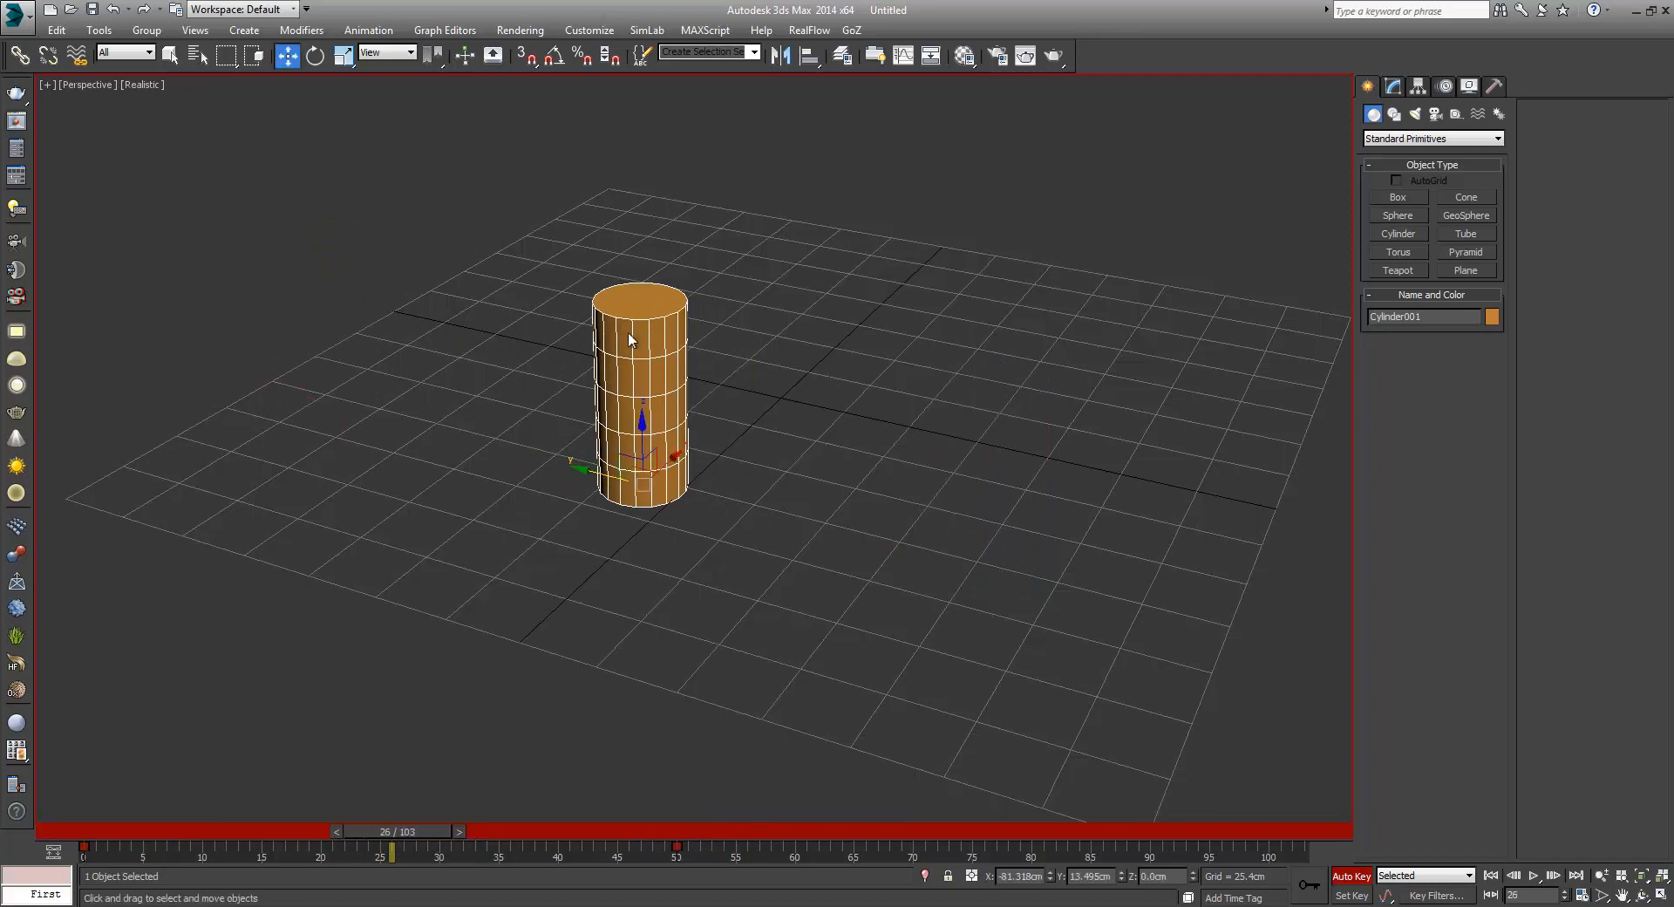
# Raise the cylinder along Z to about 60 cm at frame 26 with Auto Key on, and scrub back to frame 0
pyautogui.moveTo(639, 430); pyautogui.dragTo(639, 261)
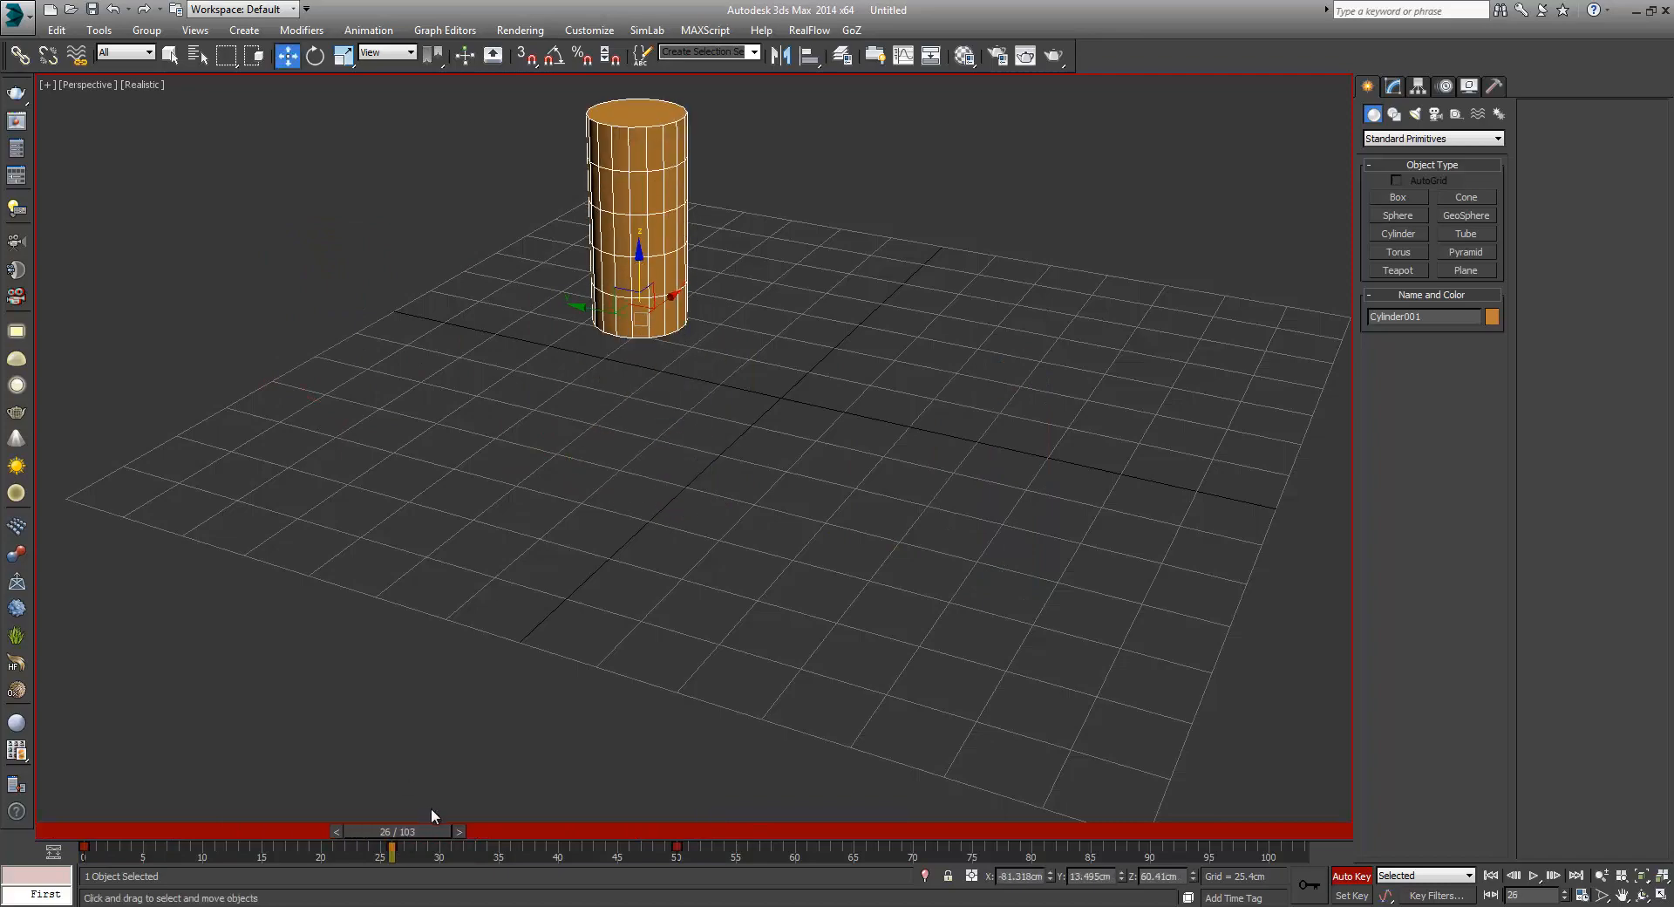
pyautogui.moveTo(426, 832); pyautogui.dragTo(45, 839)
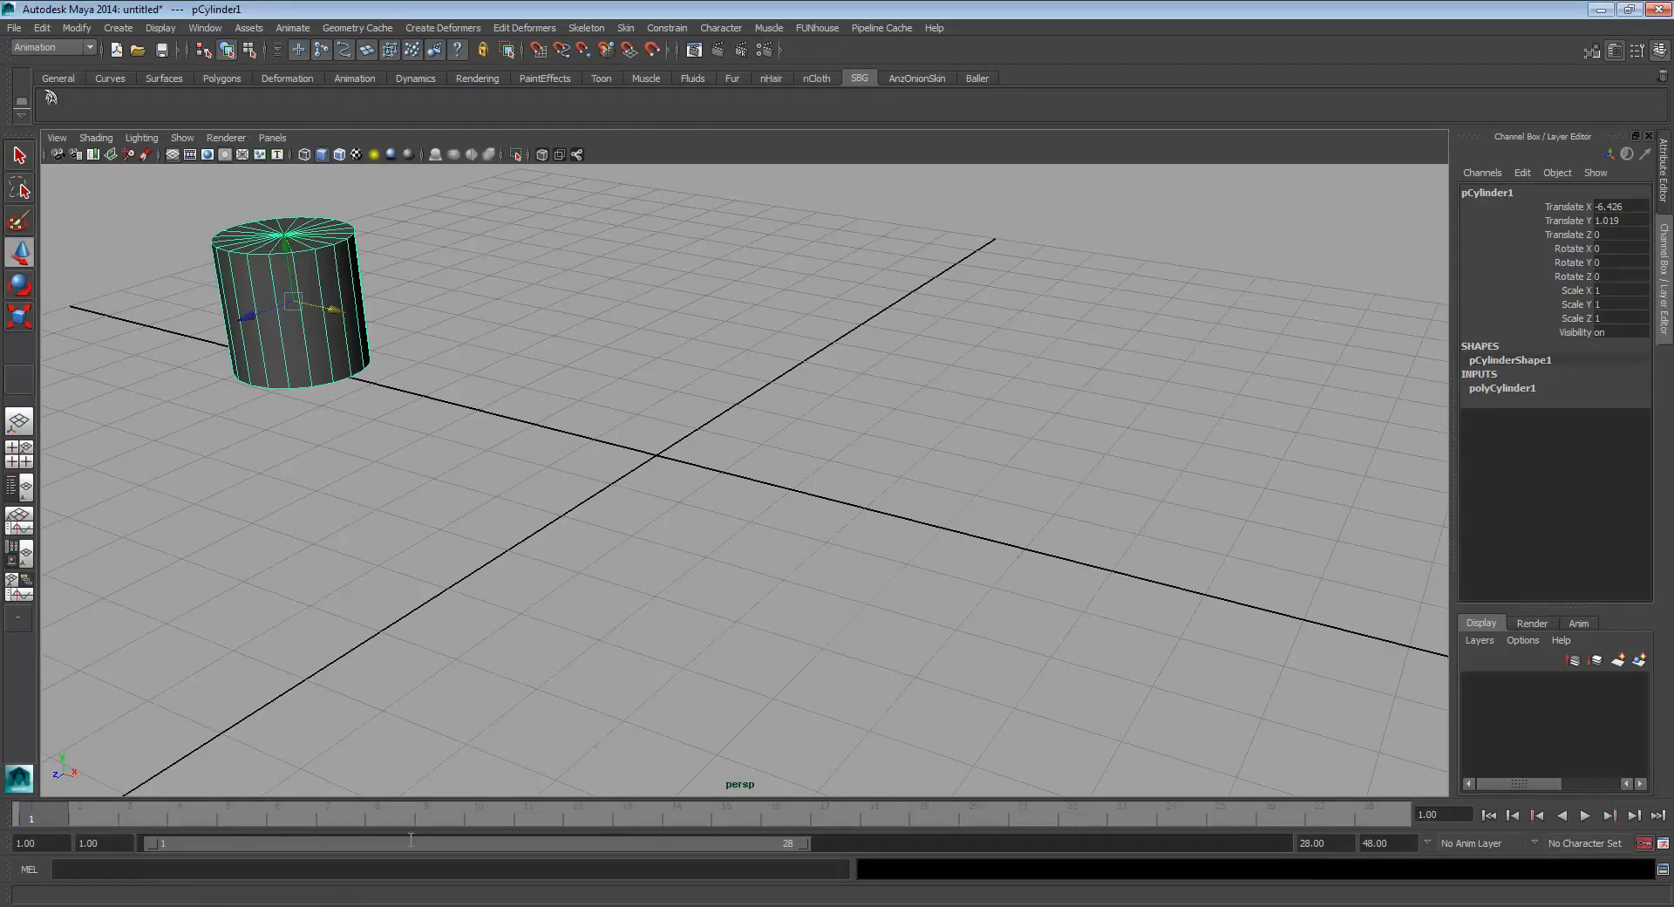
# In Maya, try moving the cylinder along X to about 3.33 at frame 14 without a starting key, play it back, and undo the move
pyautogui.scroll(-3, 572, 627)
pyautogui.keyDown('alt'); pyautogui.moveTo(516, 606); pyautogui.dragTo(508, 662, button='middle'); pyautogui.keyUp('alt')
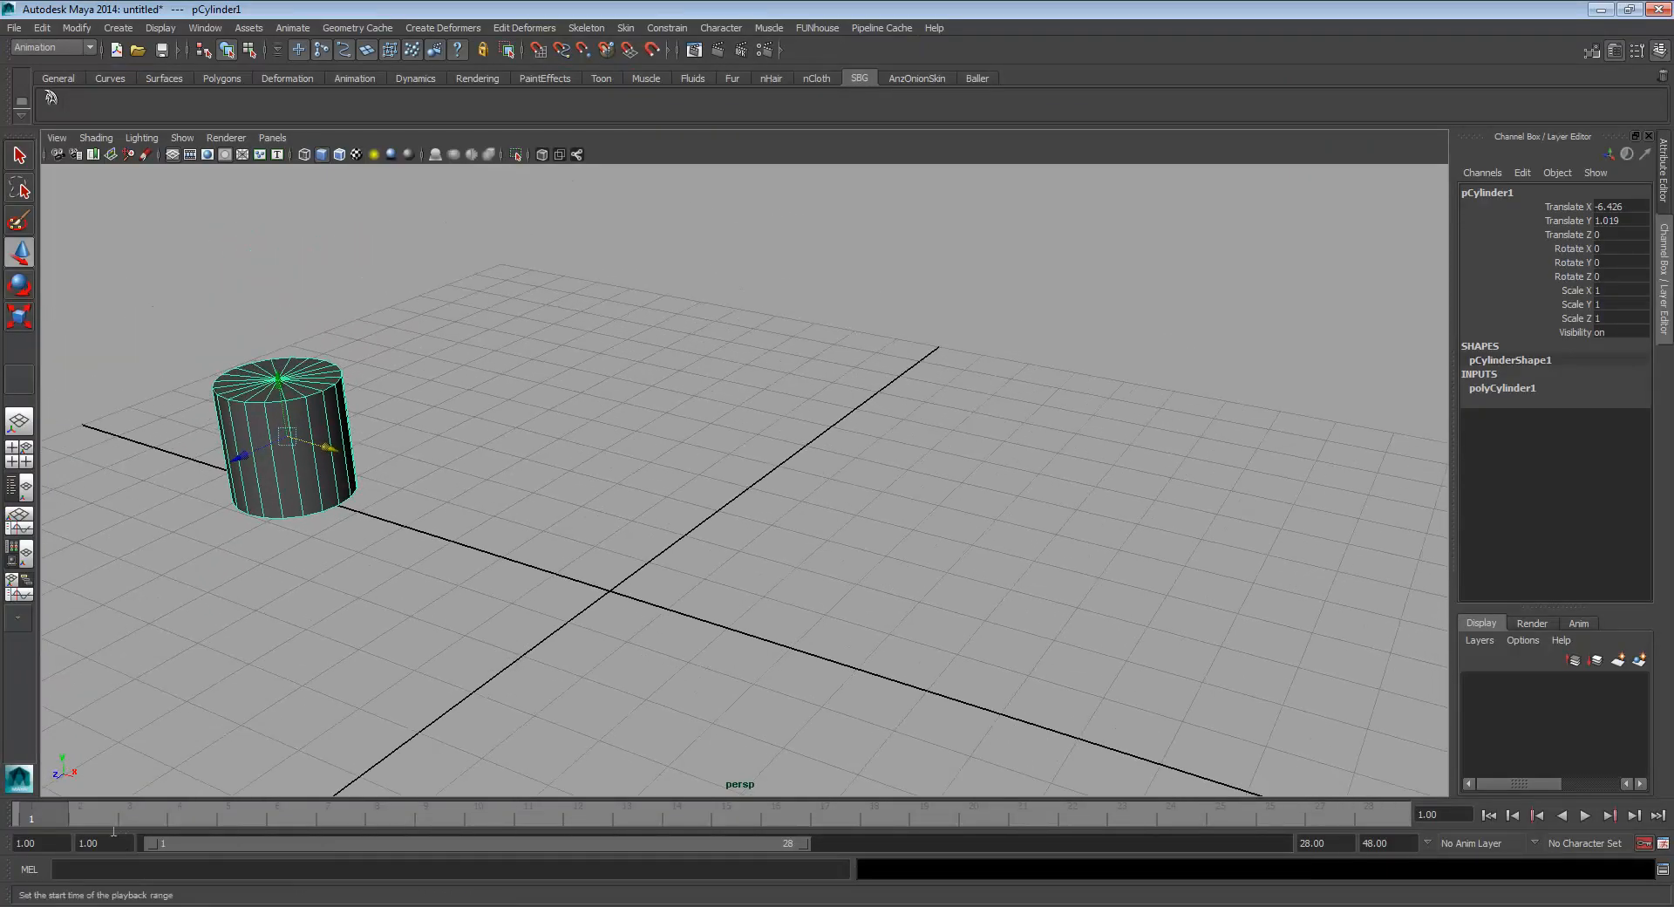
pyautogui.moveTo(45, 818); pyautogui.dragTo(693, 814)
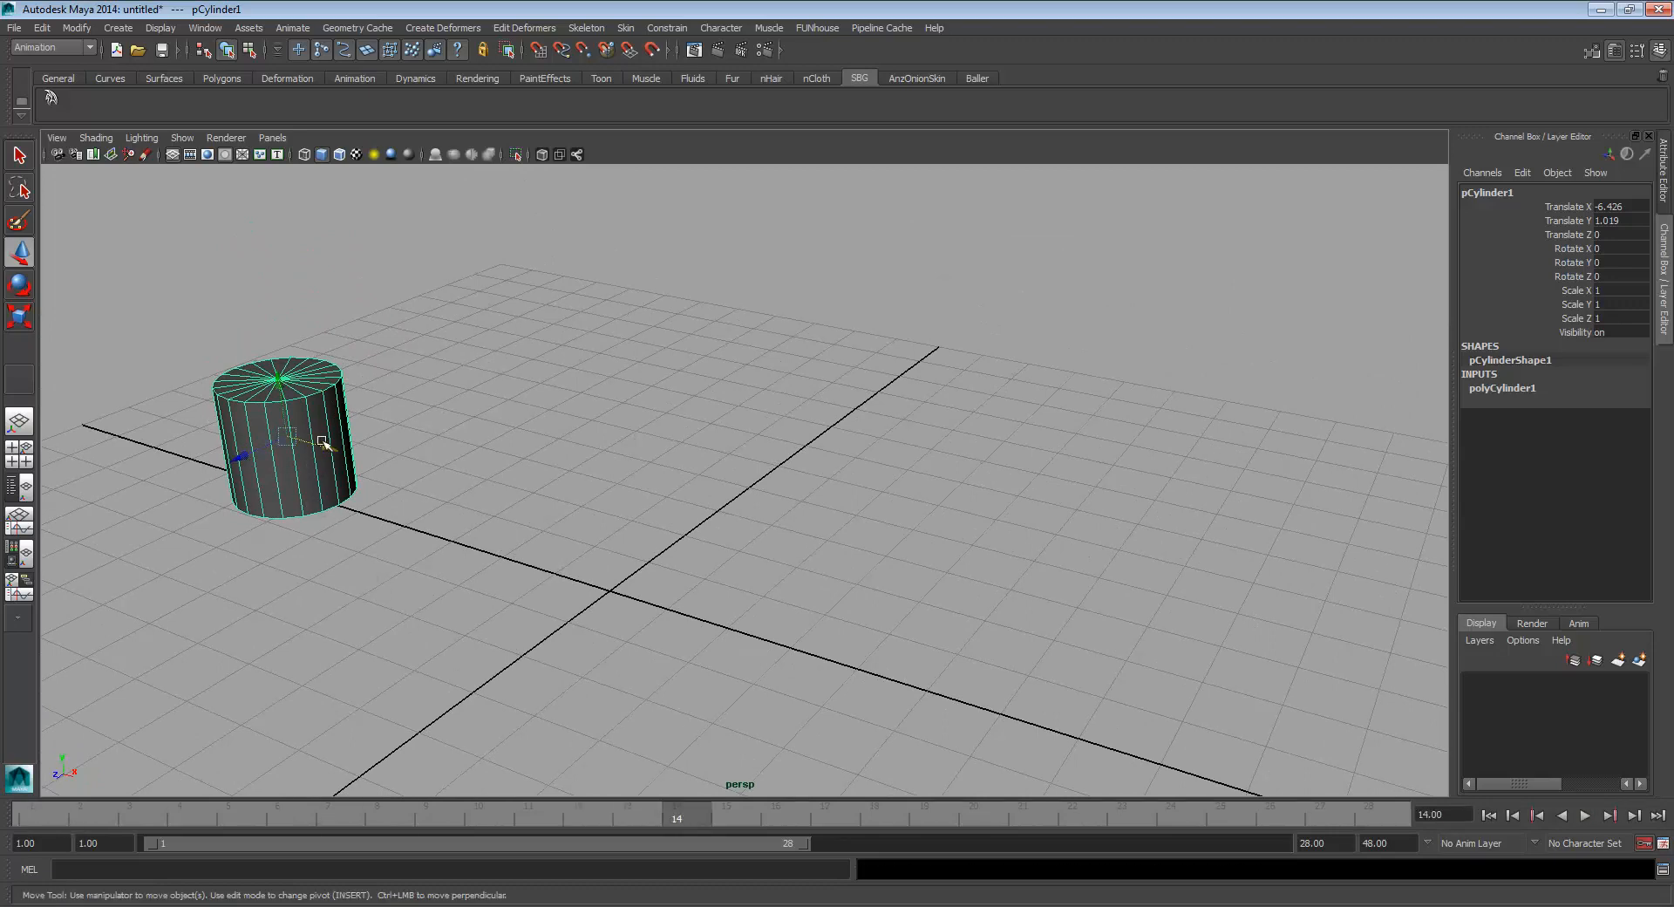
pyautogui.moveTo(323, 447); pyautogui.dragTo(846, 688)
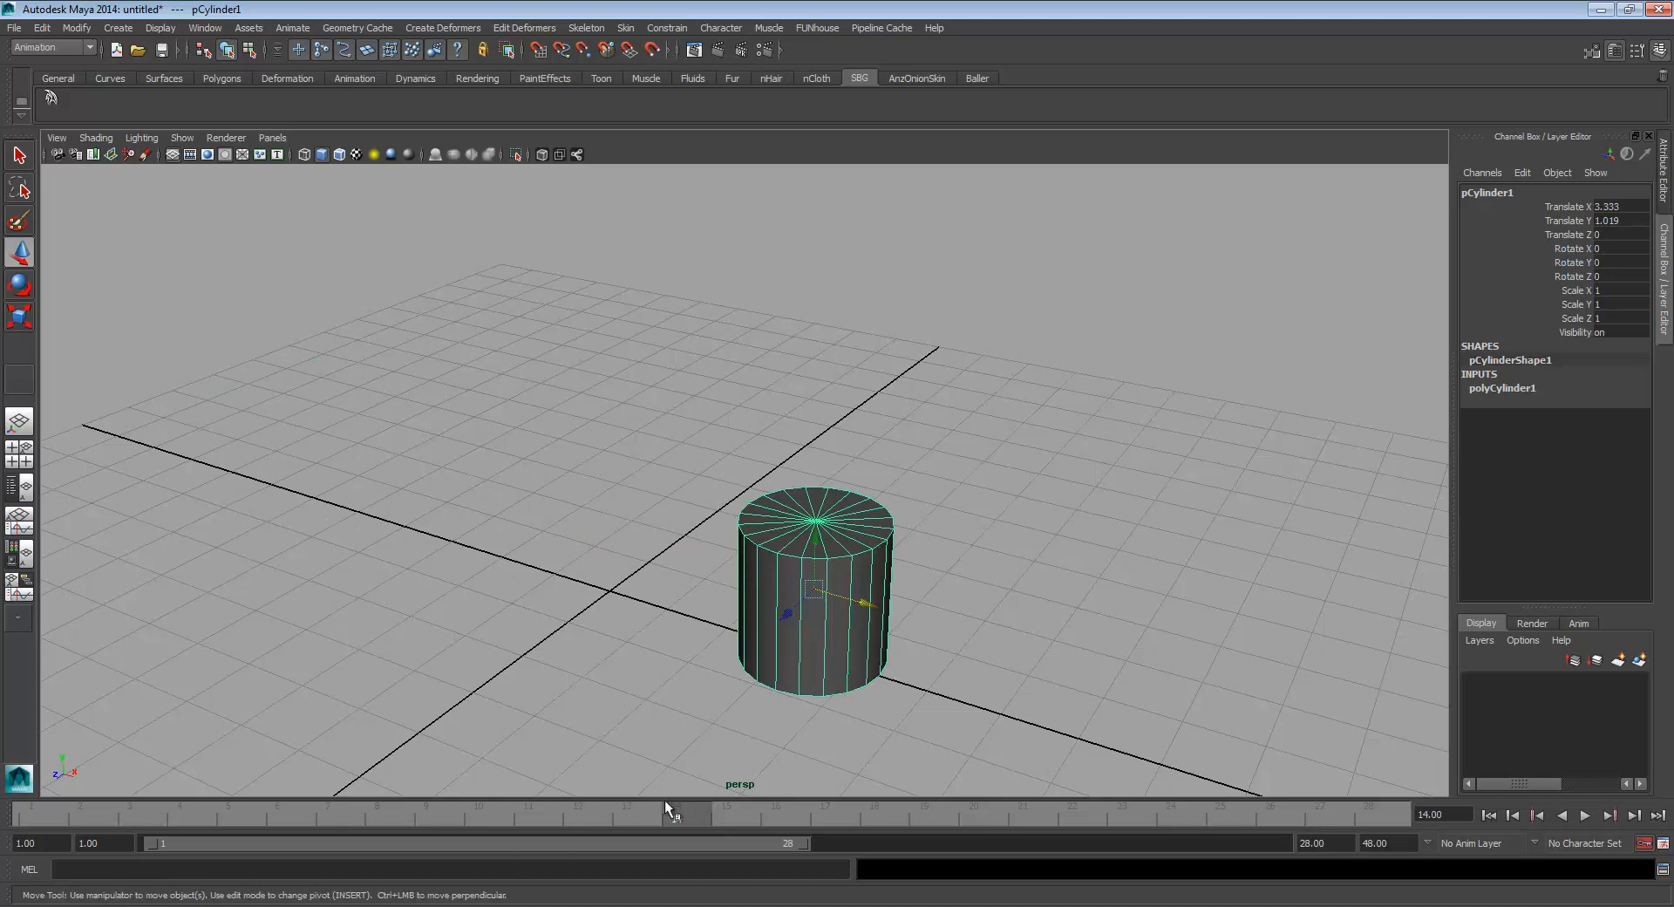
pyautogui.hotkey('alt', 'v')
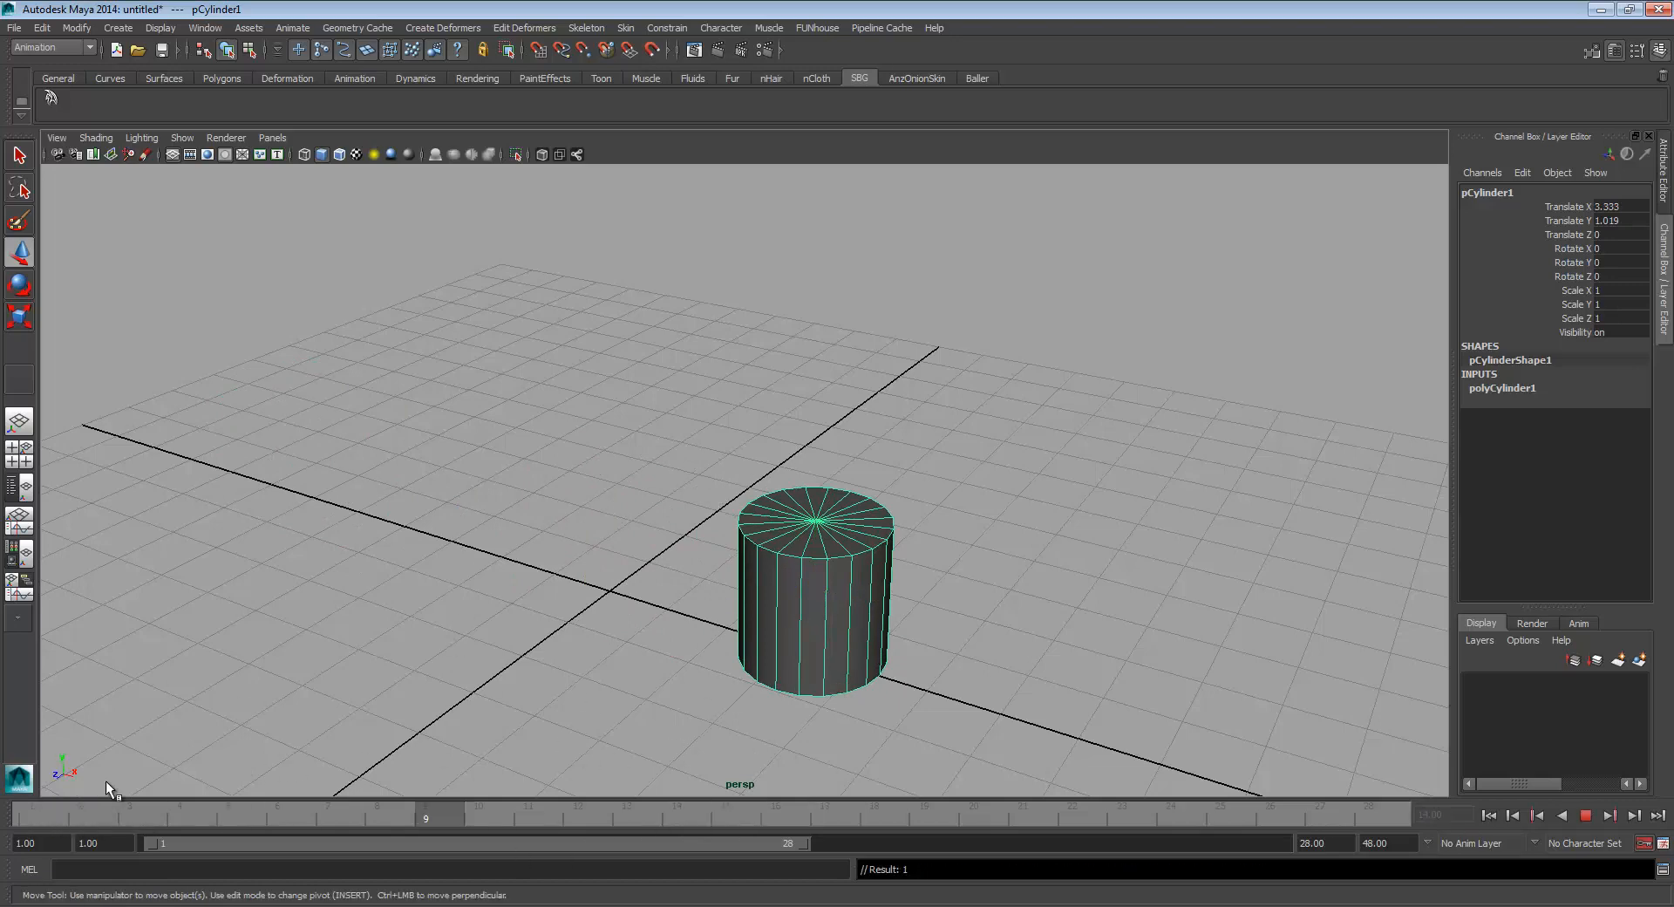
pyautogui.click(23, 809)
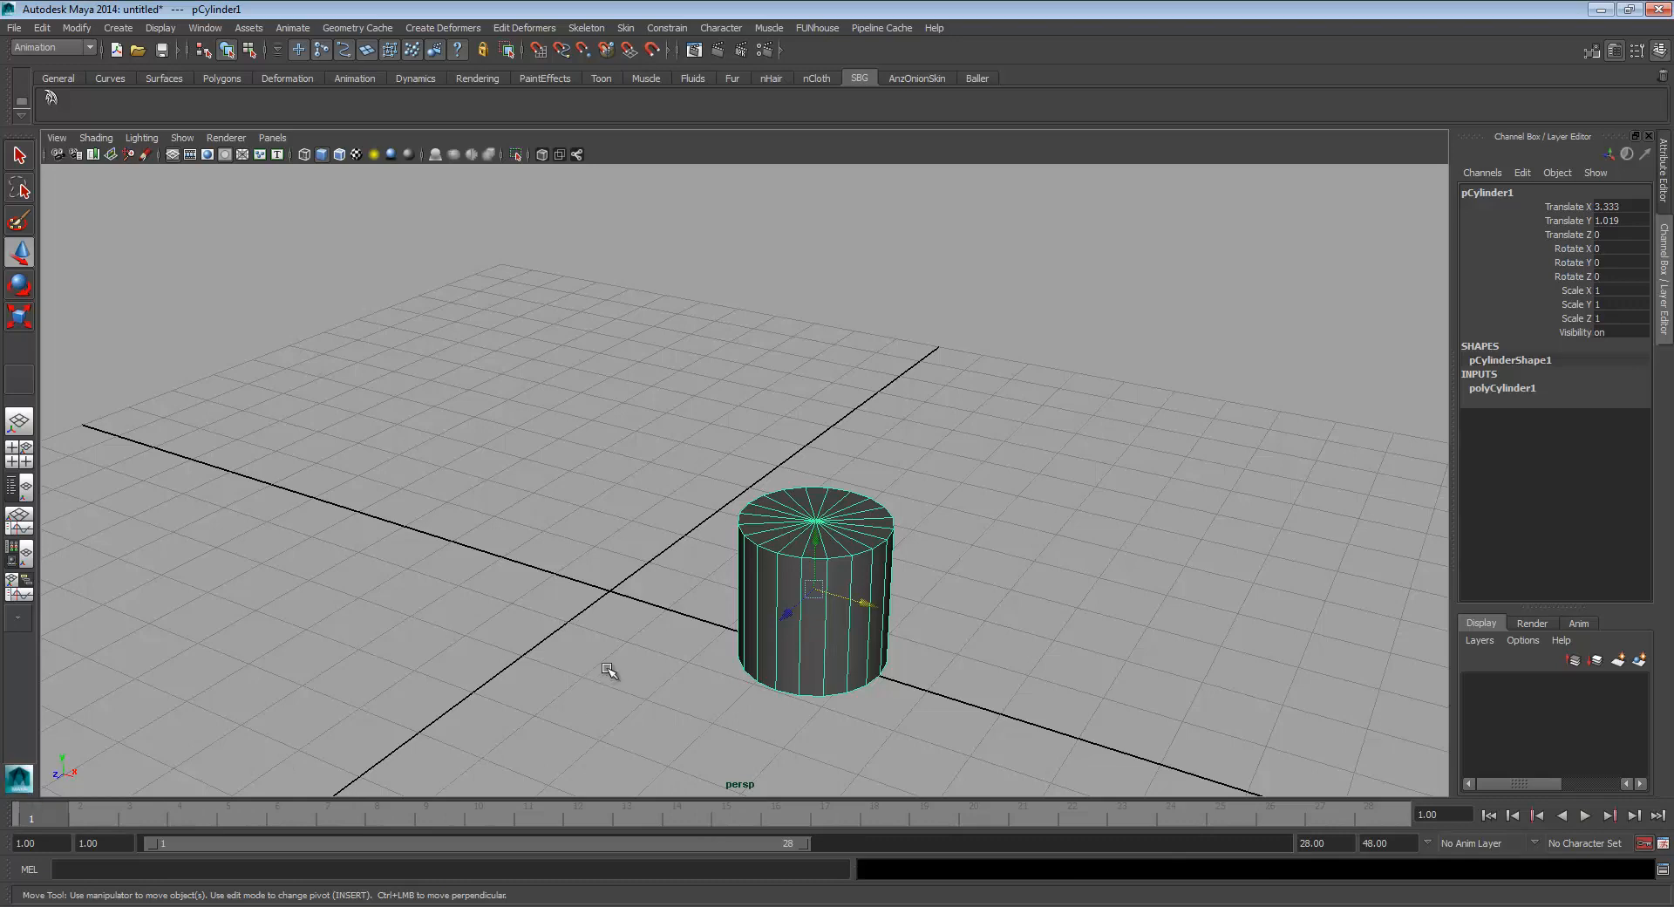
pyautogui.hotkey('ctrl', 'z')
pyautogui.hotkey('ctrl', 'z')
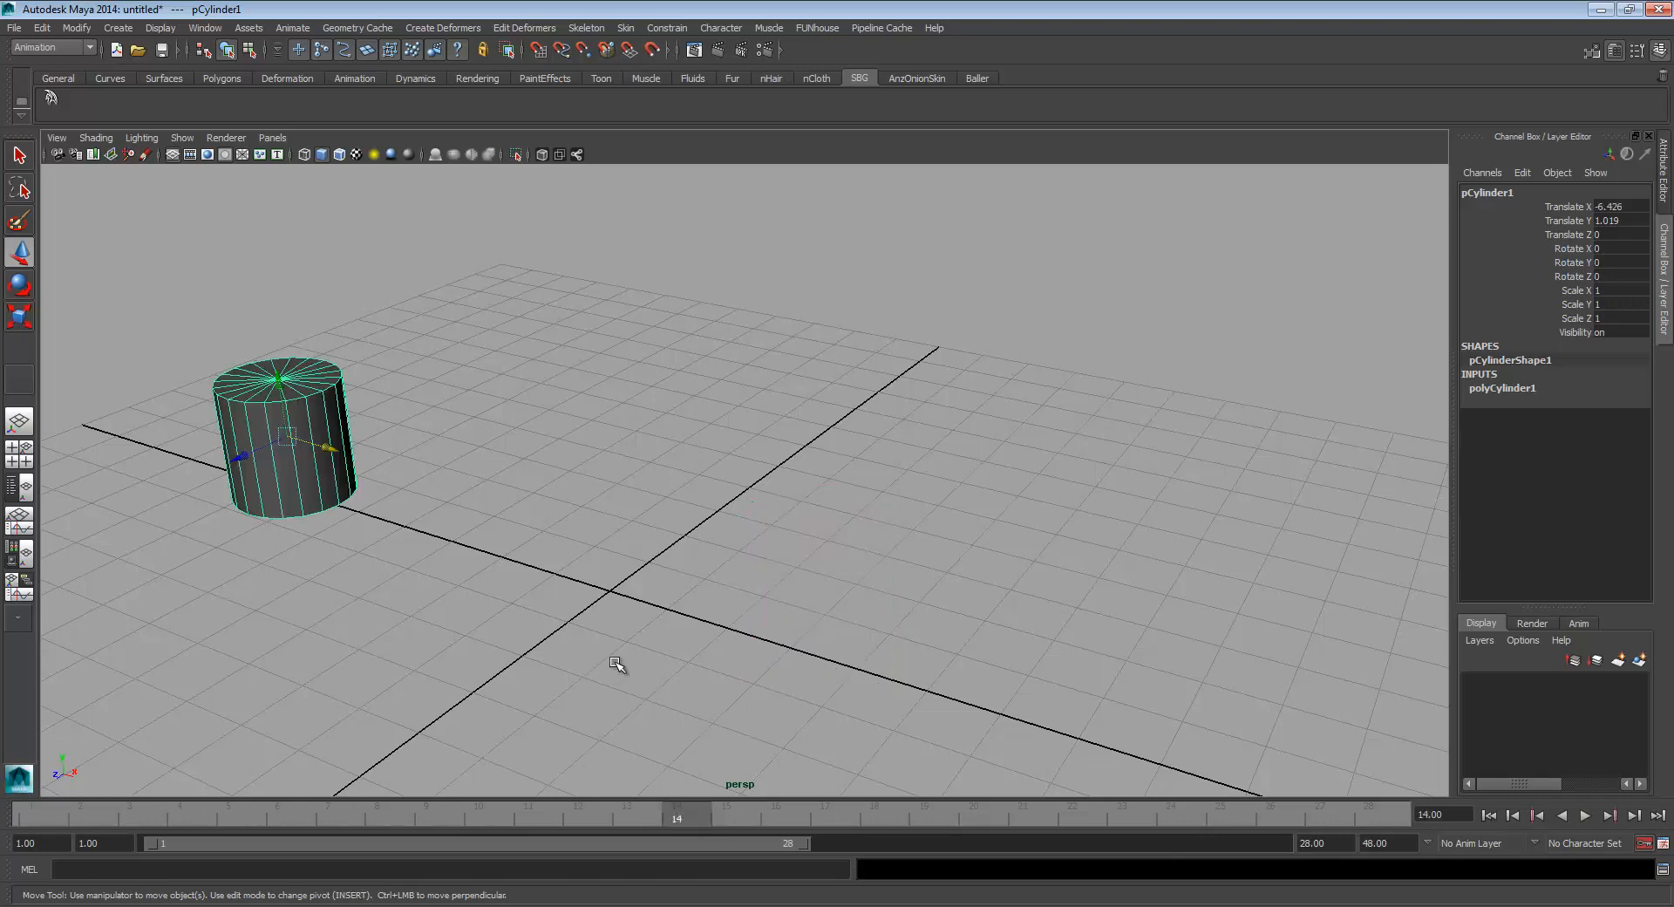
# Key all the cylinder's channels at frame 1, move it along X to about 2.84 at frame 15, and play the animation
pyautogui.hotkey('alt', 'v')
pyautogui.click(22, 802)
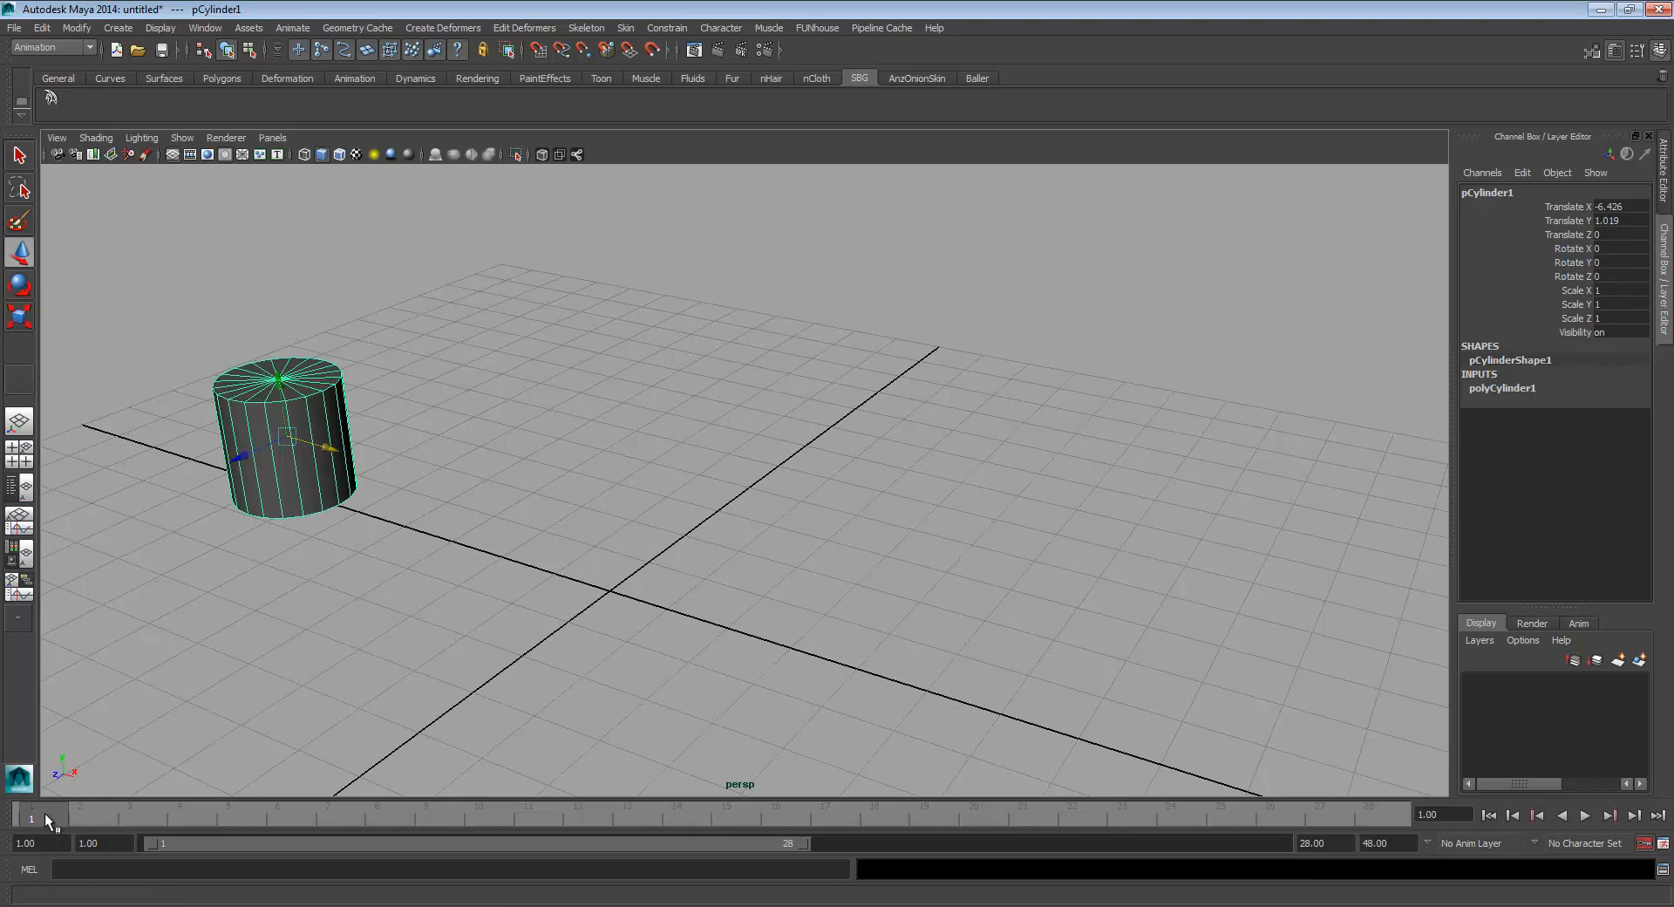
pyautogui.press('s')
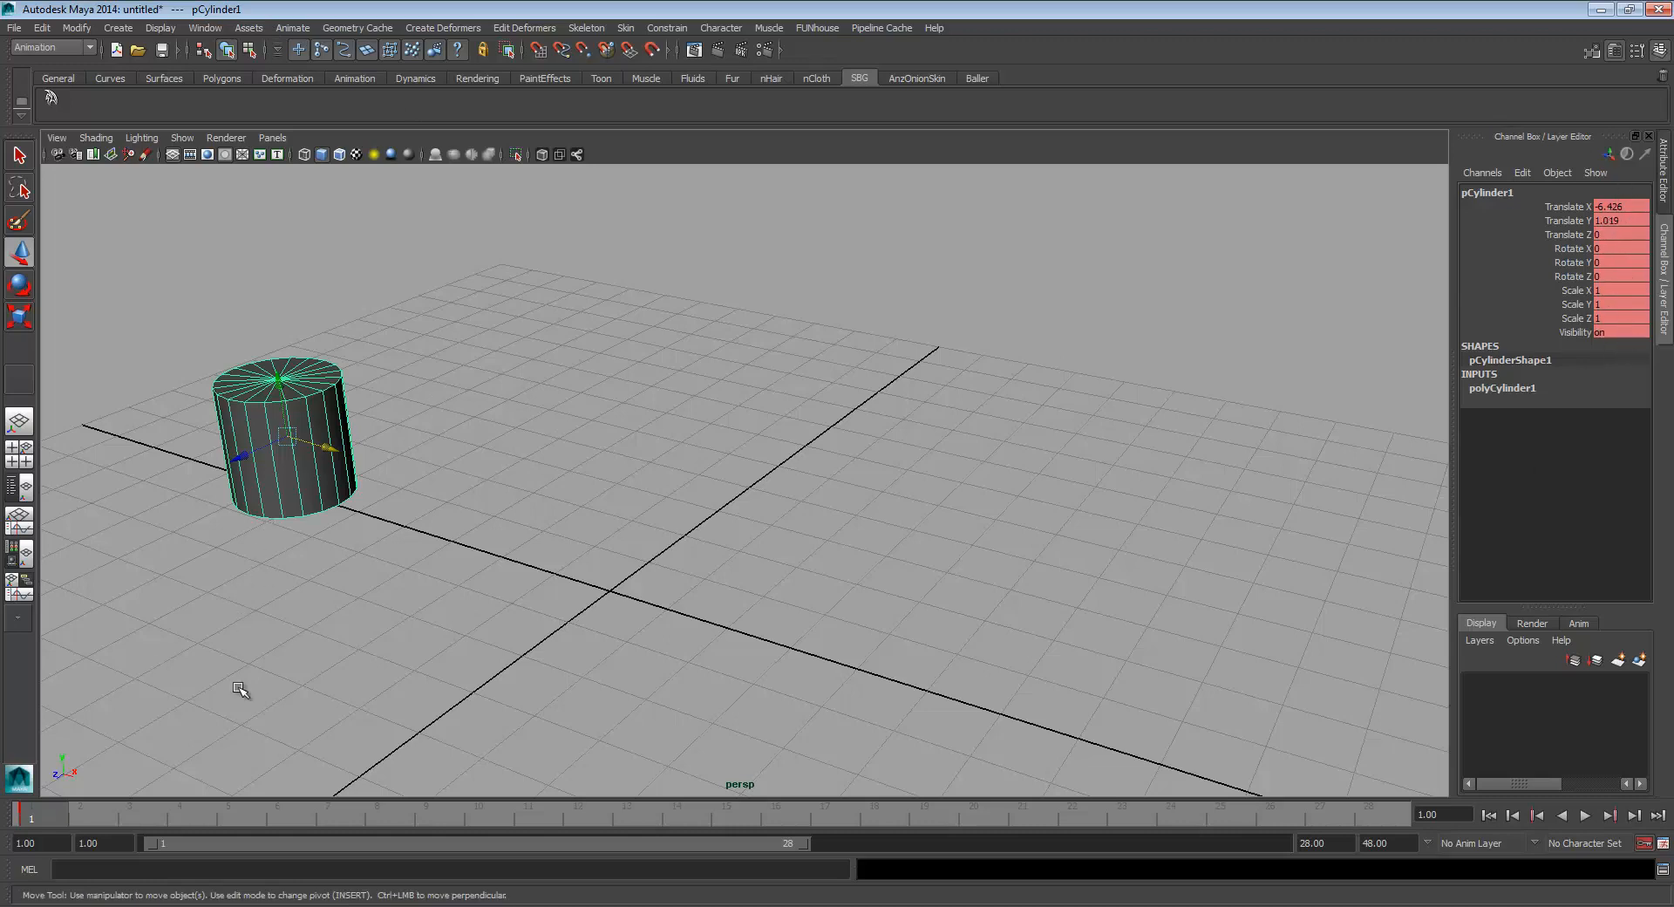
pyautogui.moveTo(55, 813); pyautogui.dragTo(729, 814)
pyautogui.moveTo(325, 446); pyautogui.dragTo(833, 598)
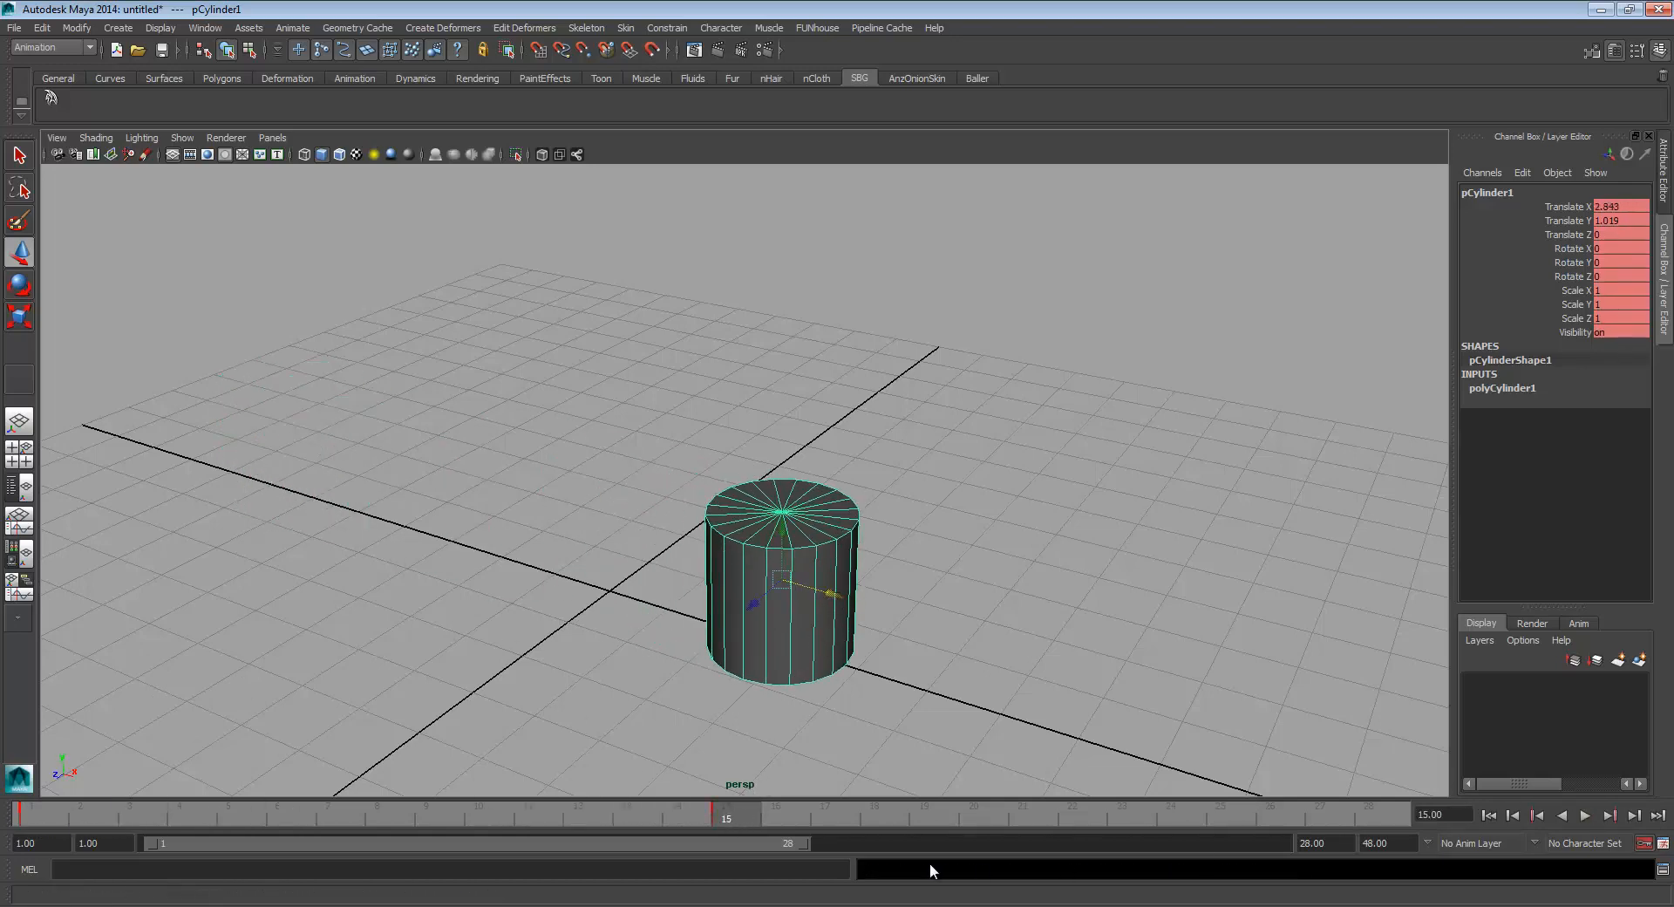
pyautogui.hotkey('alt', 'v')
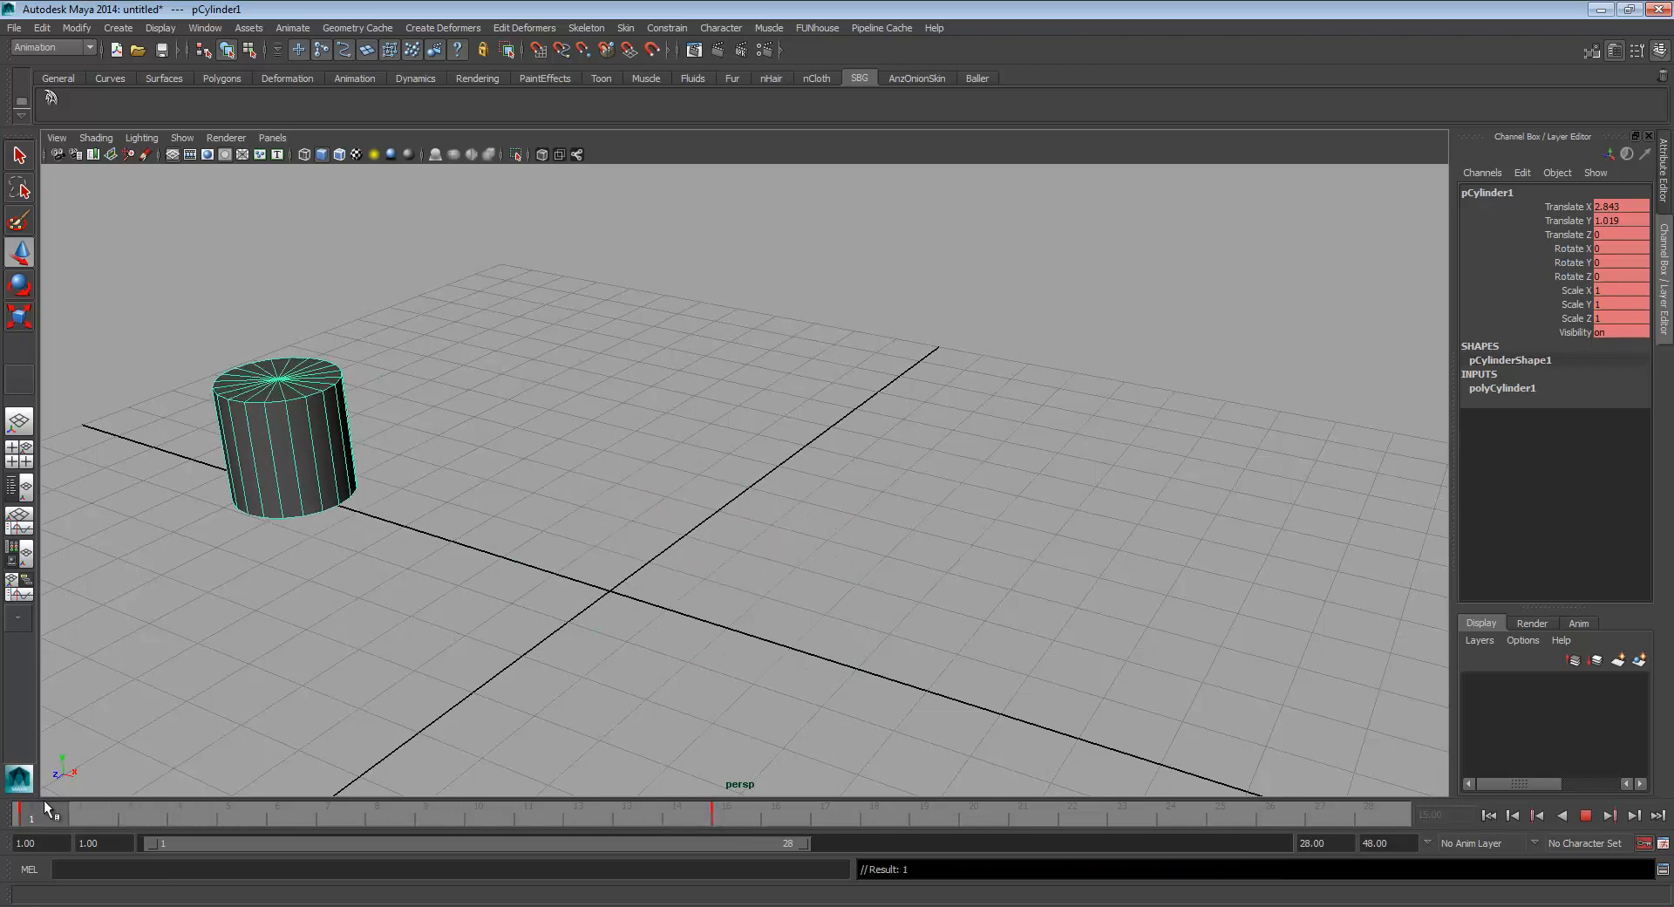
# At frame 7, raise the cylinder along Y to about 4.37, play the animation, and scrub to frame 12
pyautogui.moveTo(87, 811); pyautogui.dragTo(363, 823)
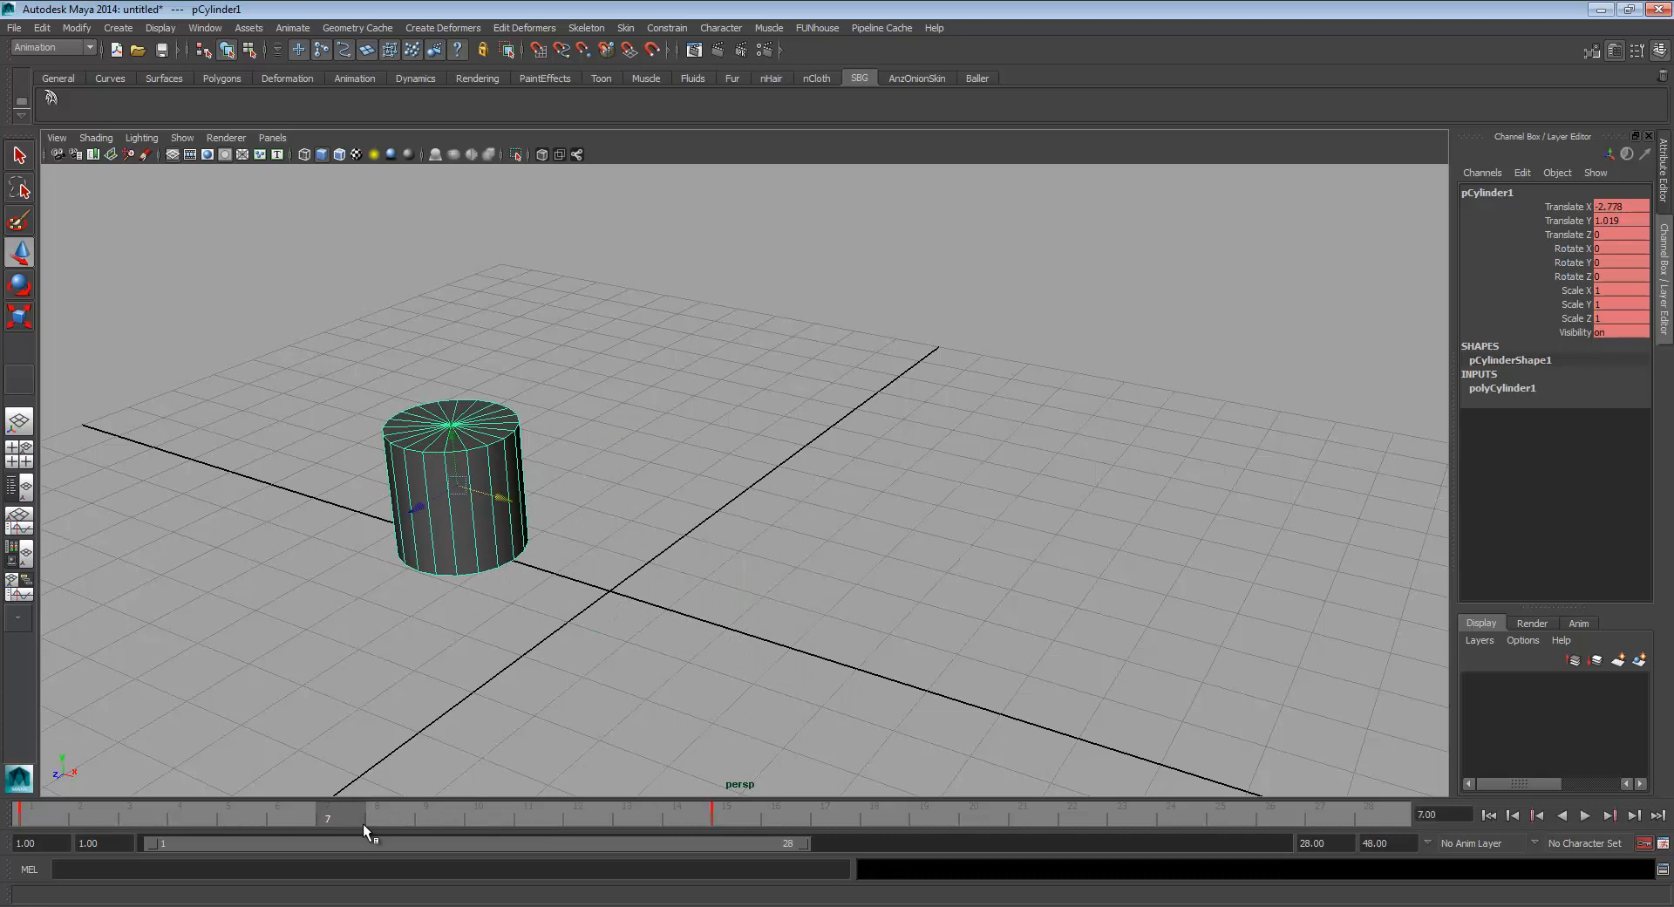
pyautogui.press('w')
pyautogui.moveTo(456, 444); pyautogui.dragTo(431, 229)
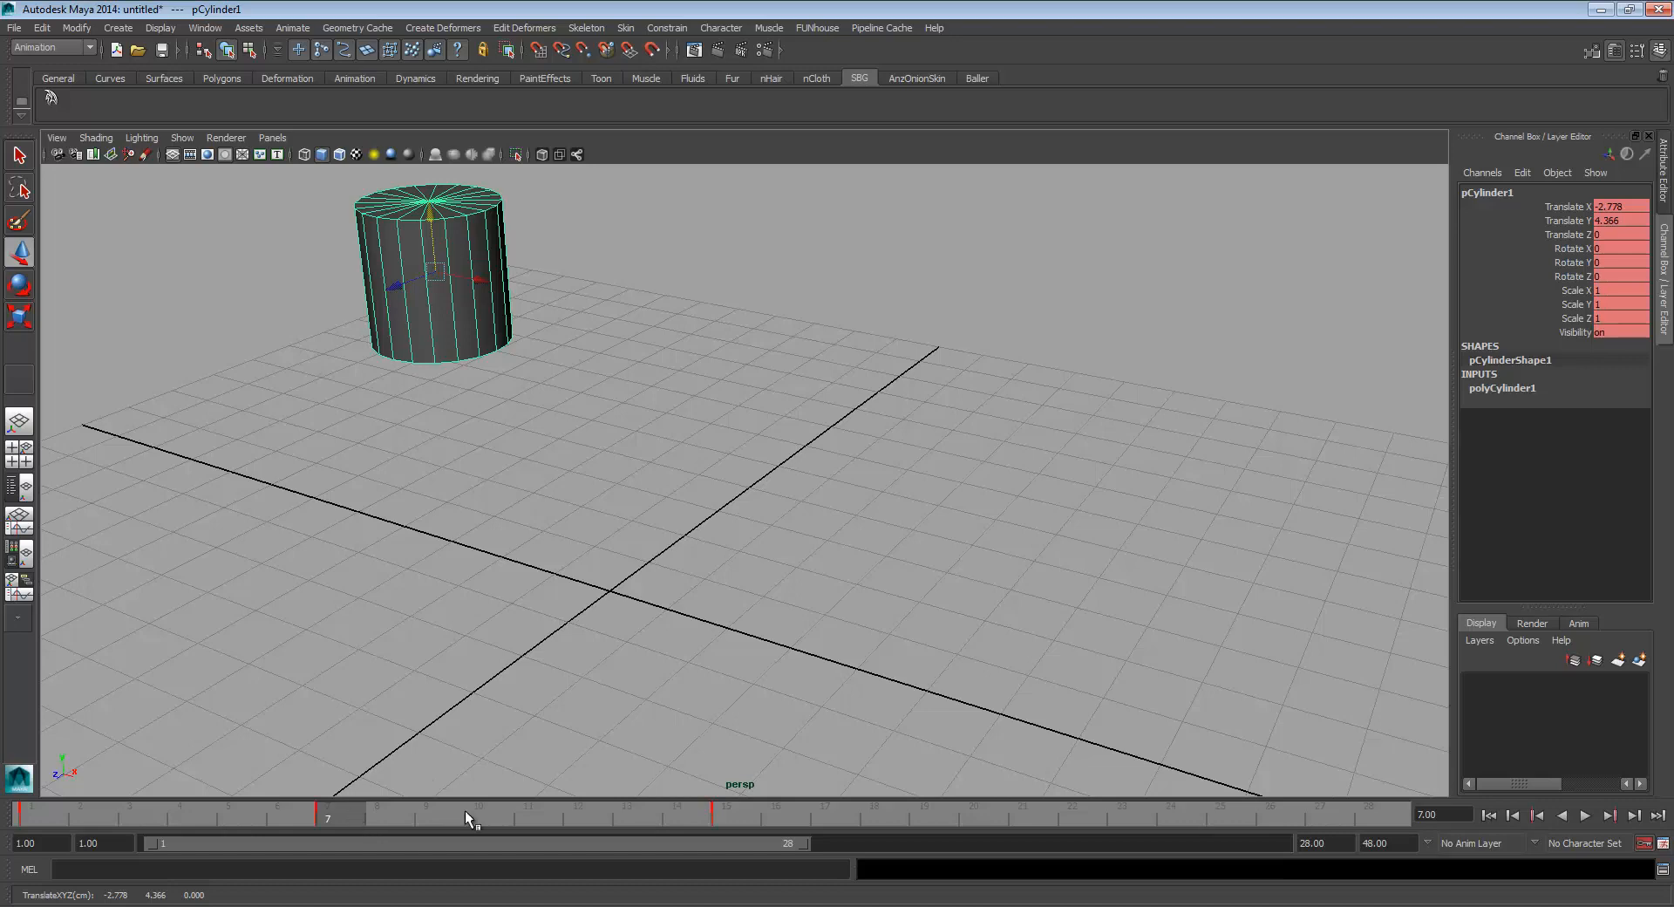
pyautogui.hotkey('alt', 'v')
pyautogui.moveTo(231, 831); pyautogui.dragTo(577, 820)
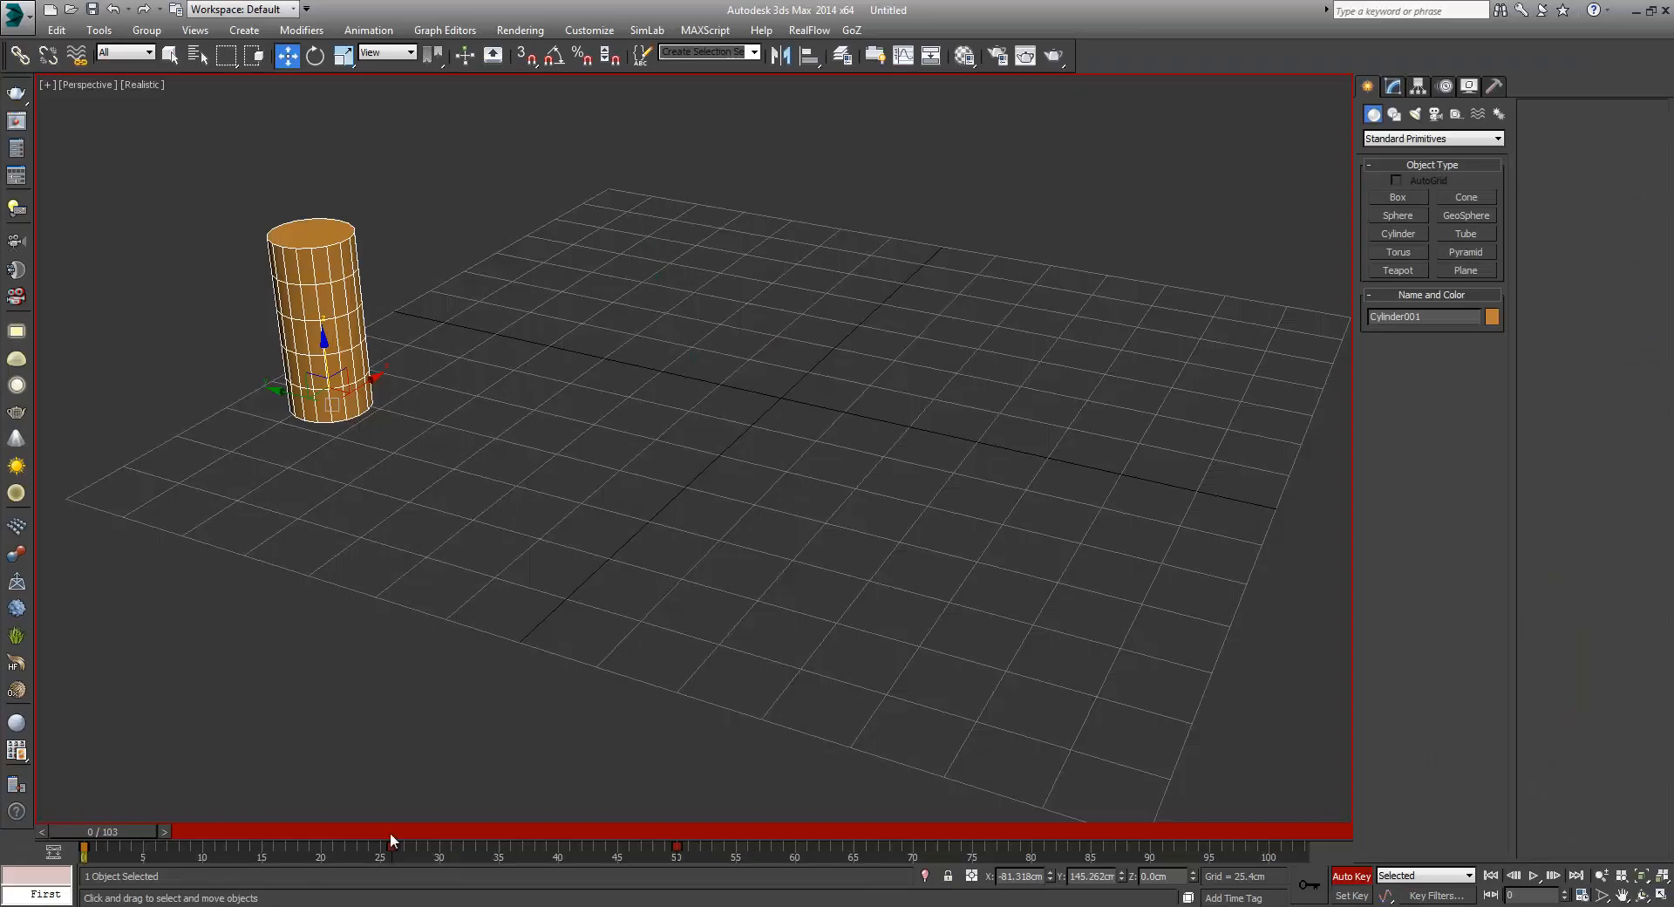
# Check the cylinder's start frame in 3ds Max, and return to Maya to undo raising its cylinder at frame 7
pyautogui.moveTo(96, 828); pyautogui.dragTo(80, 859)
pyautogui.press('w')
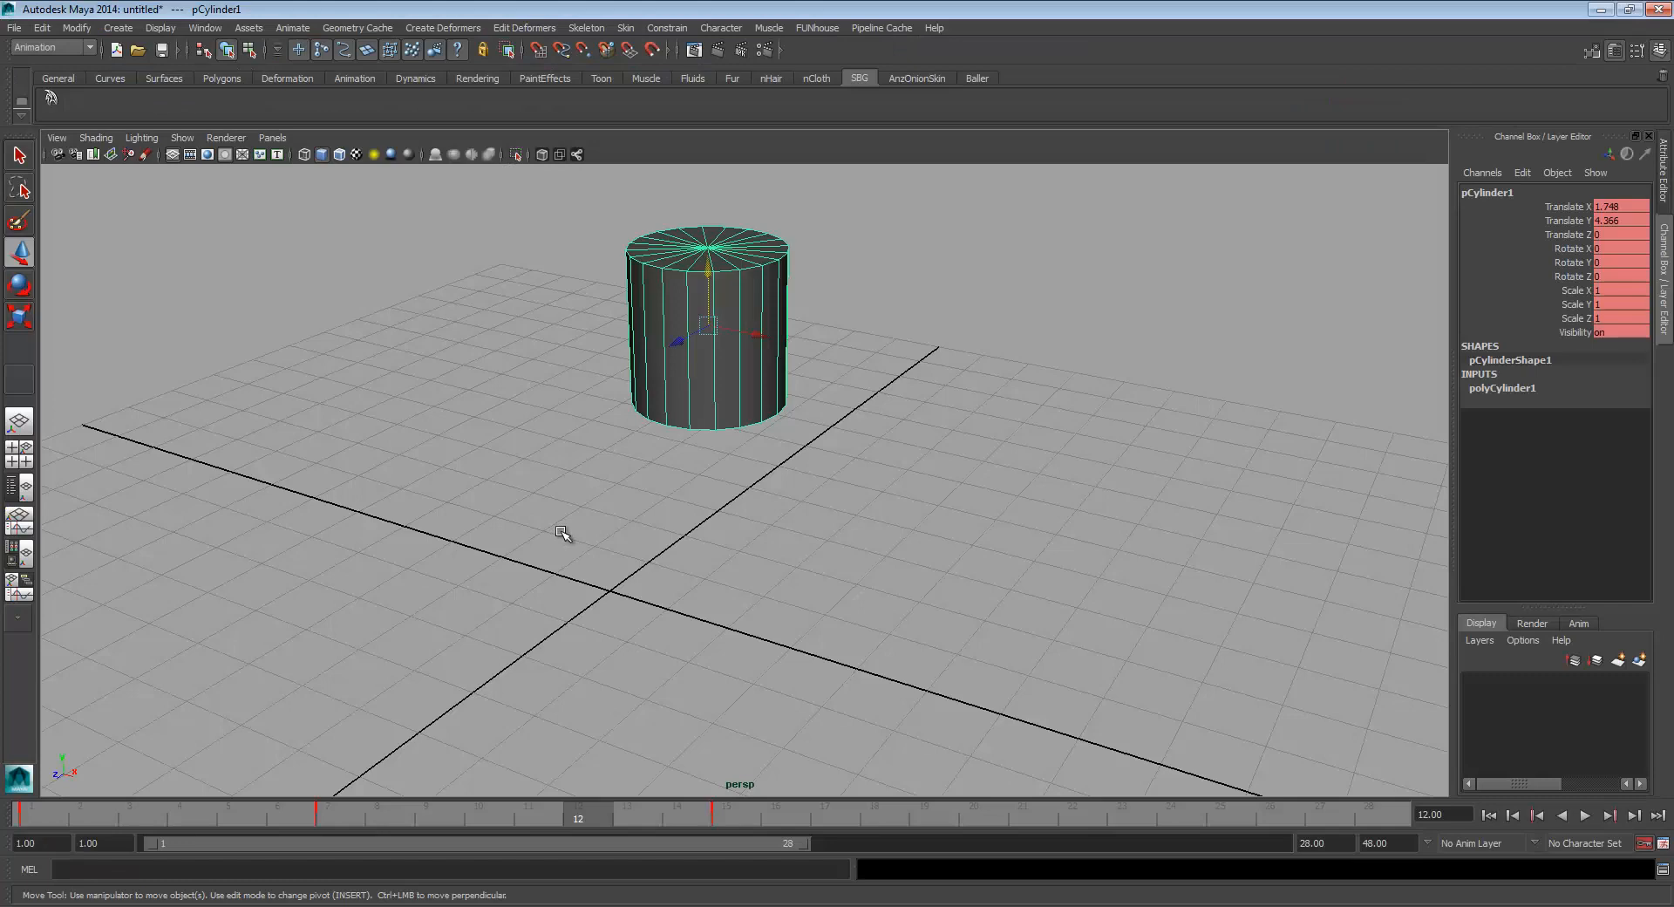
pyautogui.hotkey('ctrl', 'z')
pyautogui.hotkey('ctrl', 'z')
pyautogui.hotkey('ctrl', 'z')
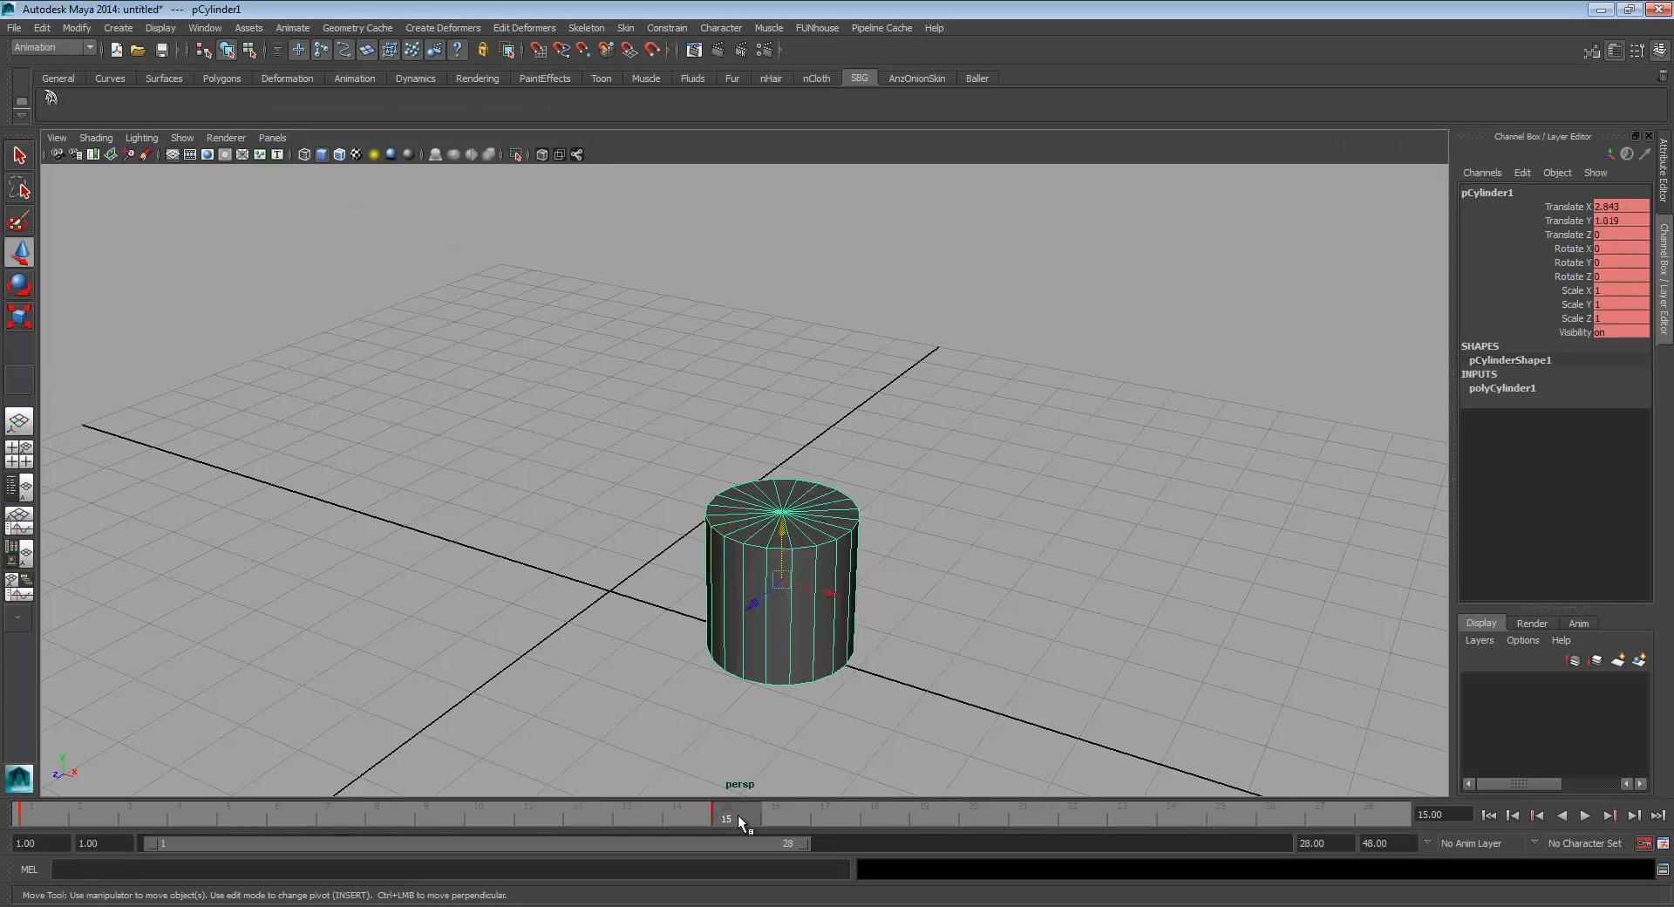
# At frame 8, raise the cylinder along Y to about 4.16, play the animation, and scrub back to frame 8
pyautogui.moveTo(738, 814)
pyautogui.mouseDown()
pyautogui.moveTo(66, 821)
pyautogui.moveTo(728, 814)
pyautogui.mouseUp()
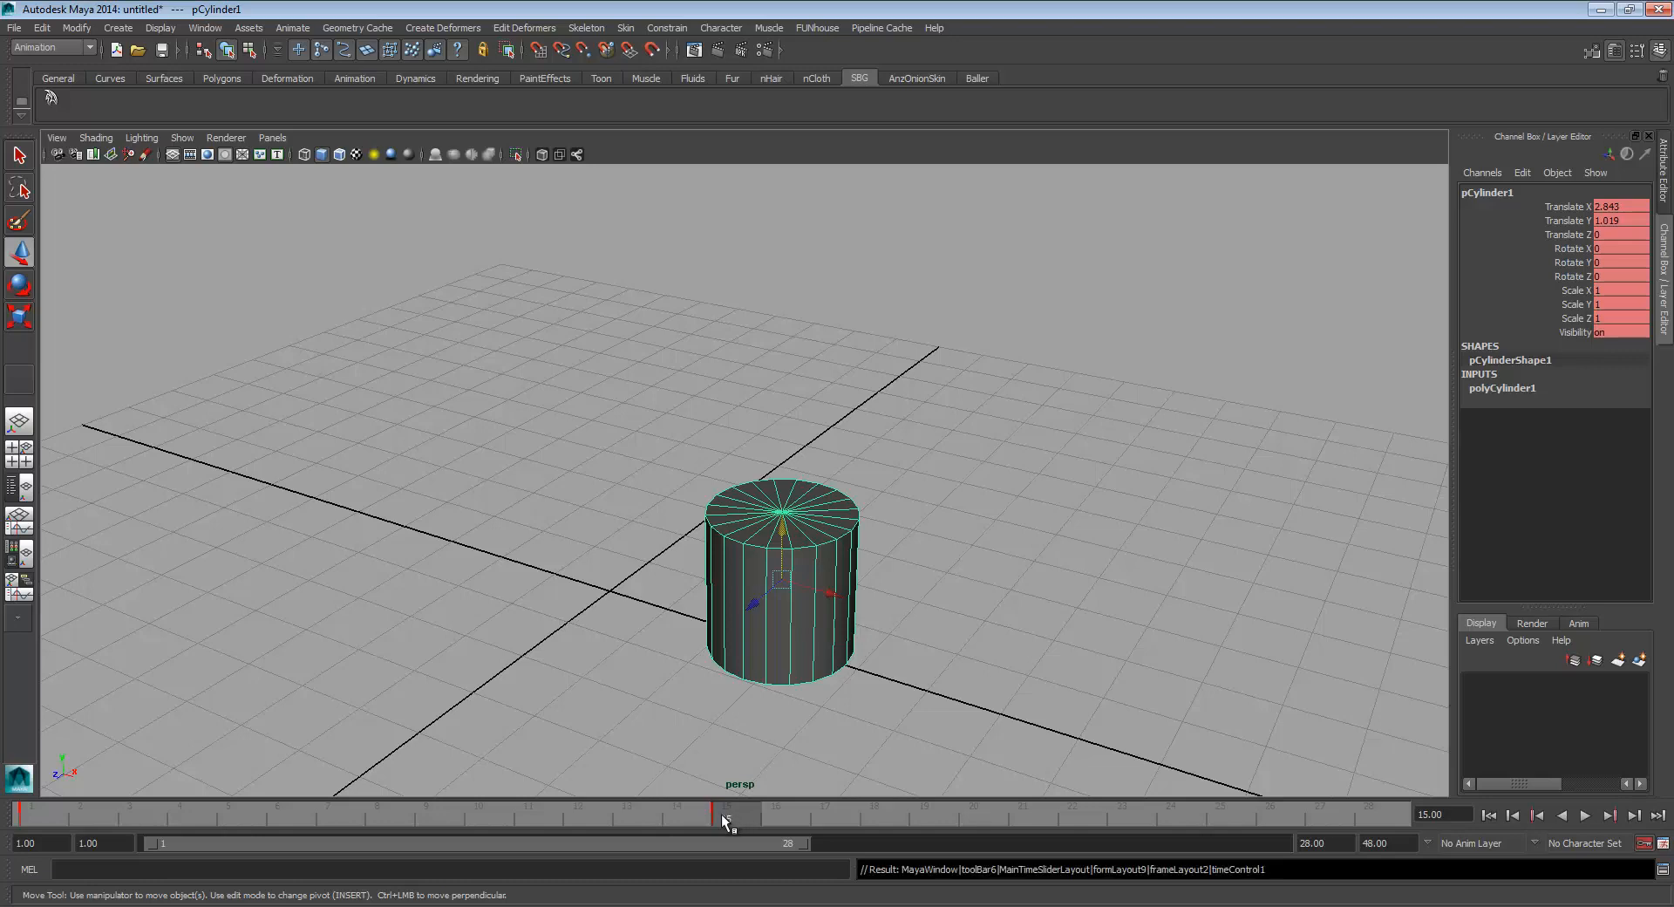
pyautogui.moveTo(729, 818); pyautogui.dragTo(384, 820)
pyautogui.moveTo(506, 468); pyautogui.dragTo(512, 259)
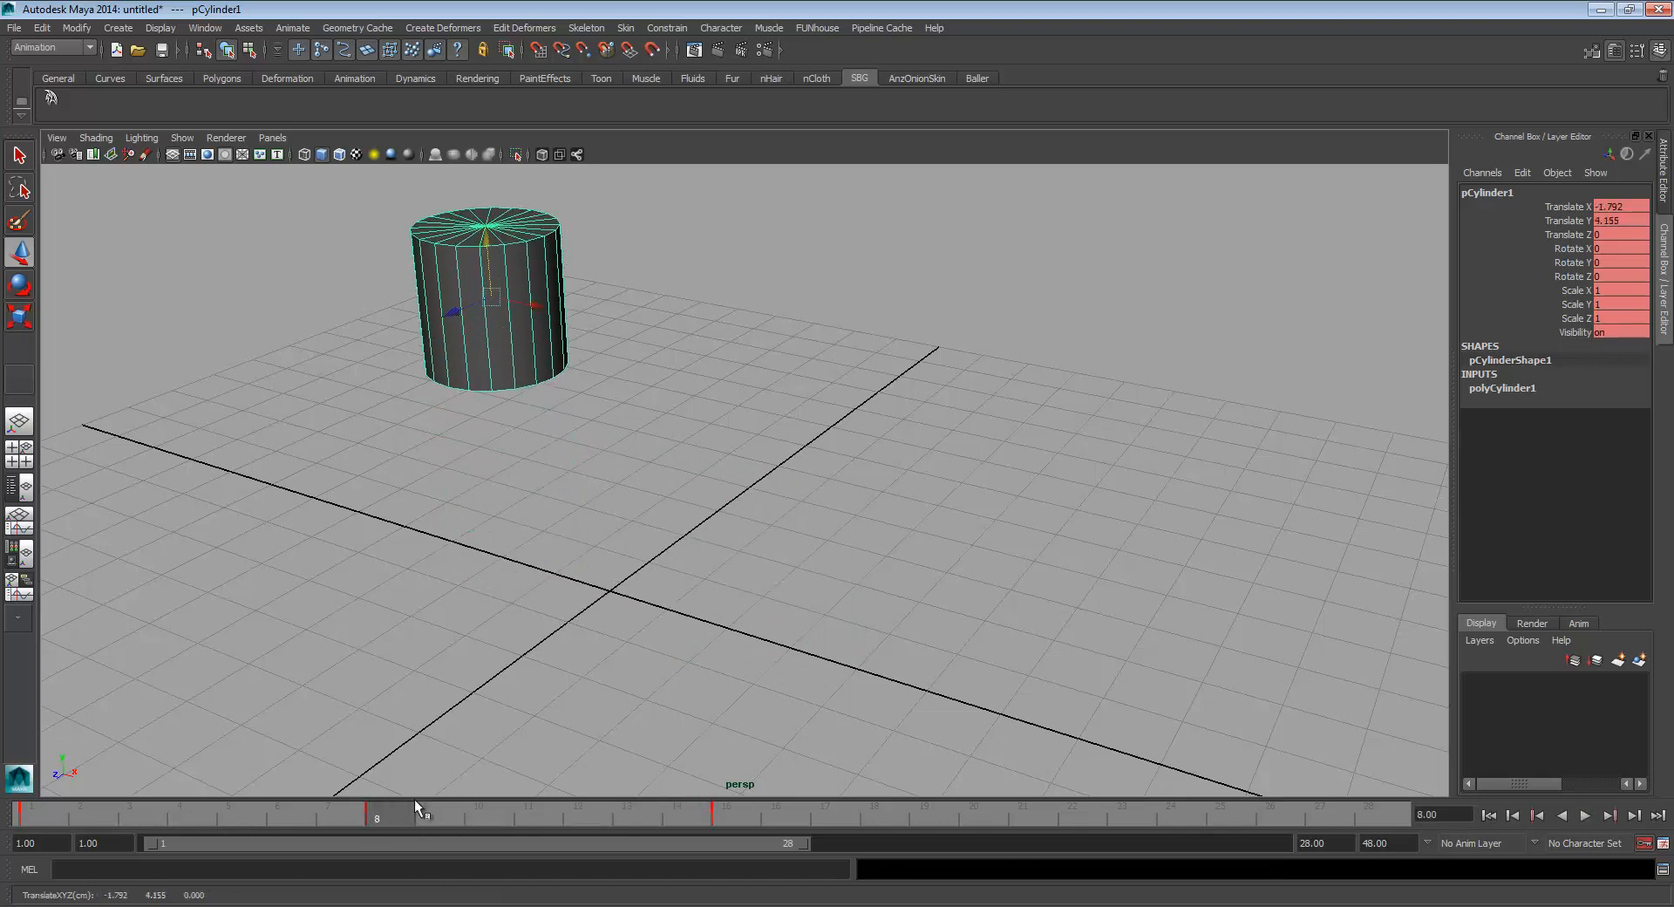
pyautogui.moveTo(389, 813); pyautogui.dragTo(85, 807)
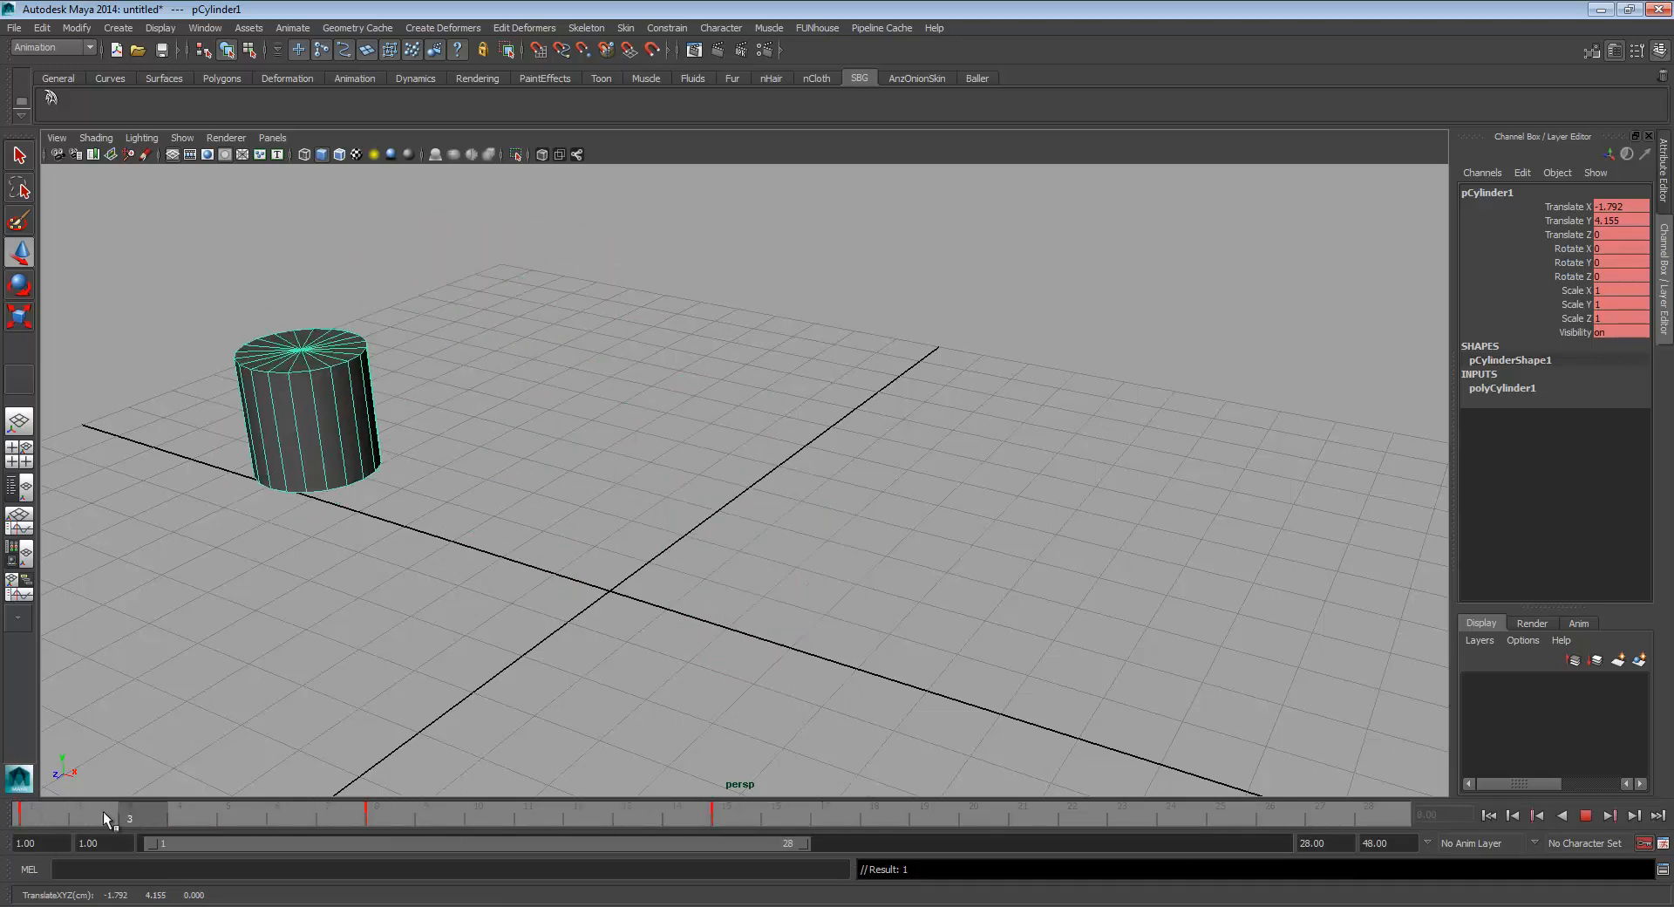
pyautogui.moveTo(103, 811); pyautogui.dragTo(384, 809)
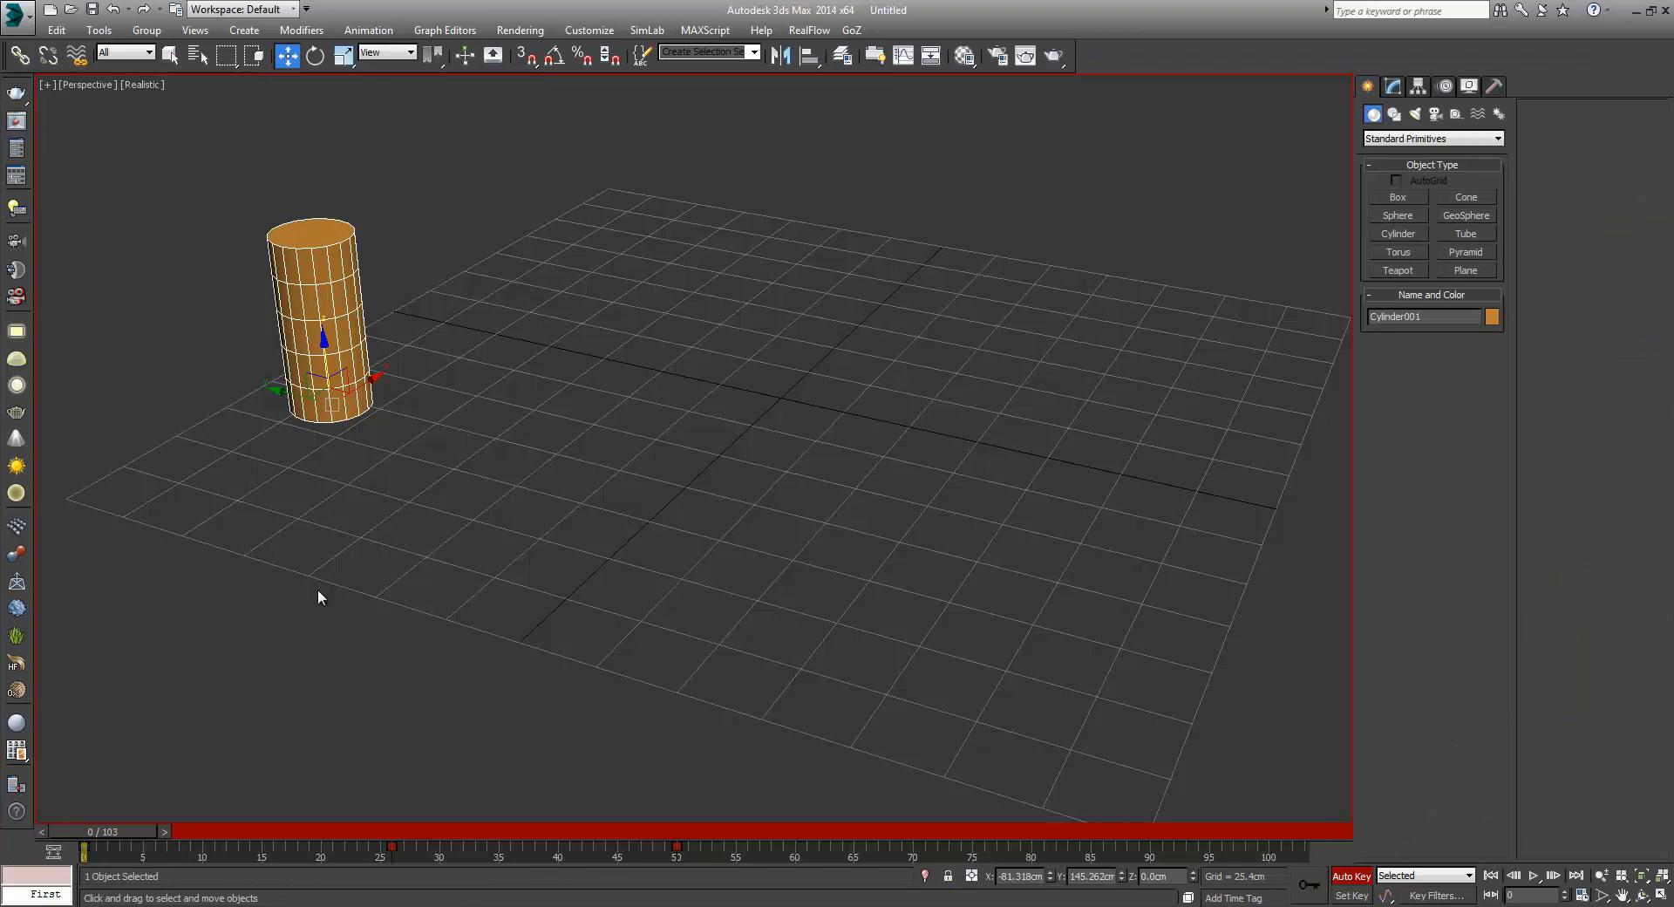
# Switch to 3ds Max, check the time slider at frame 0, and view the Set Key Filters without changing them
pyautogui.click(165, 832)
pyautogui.moveTo(182, 833); pyautogui.dragTo(166, 833)
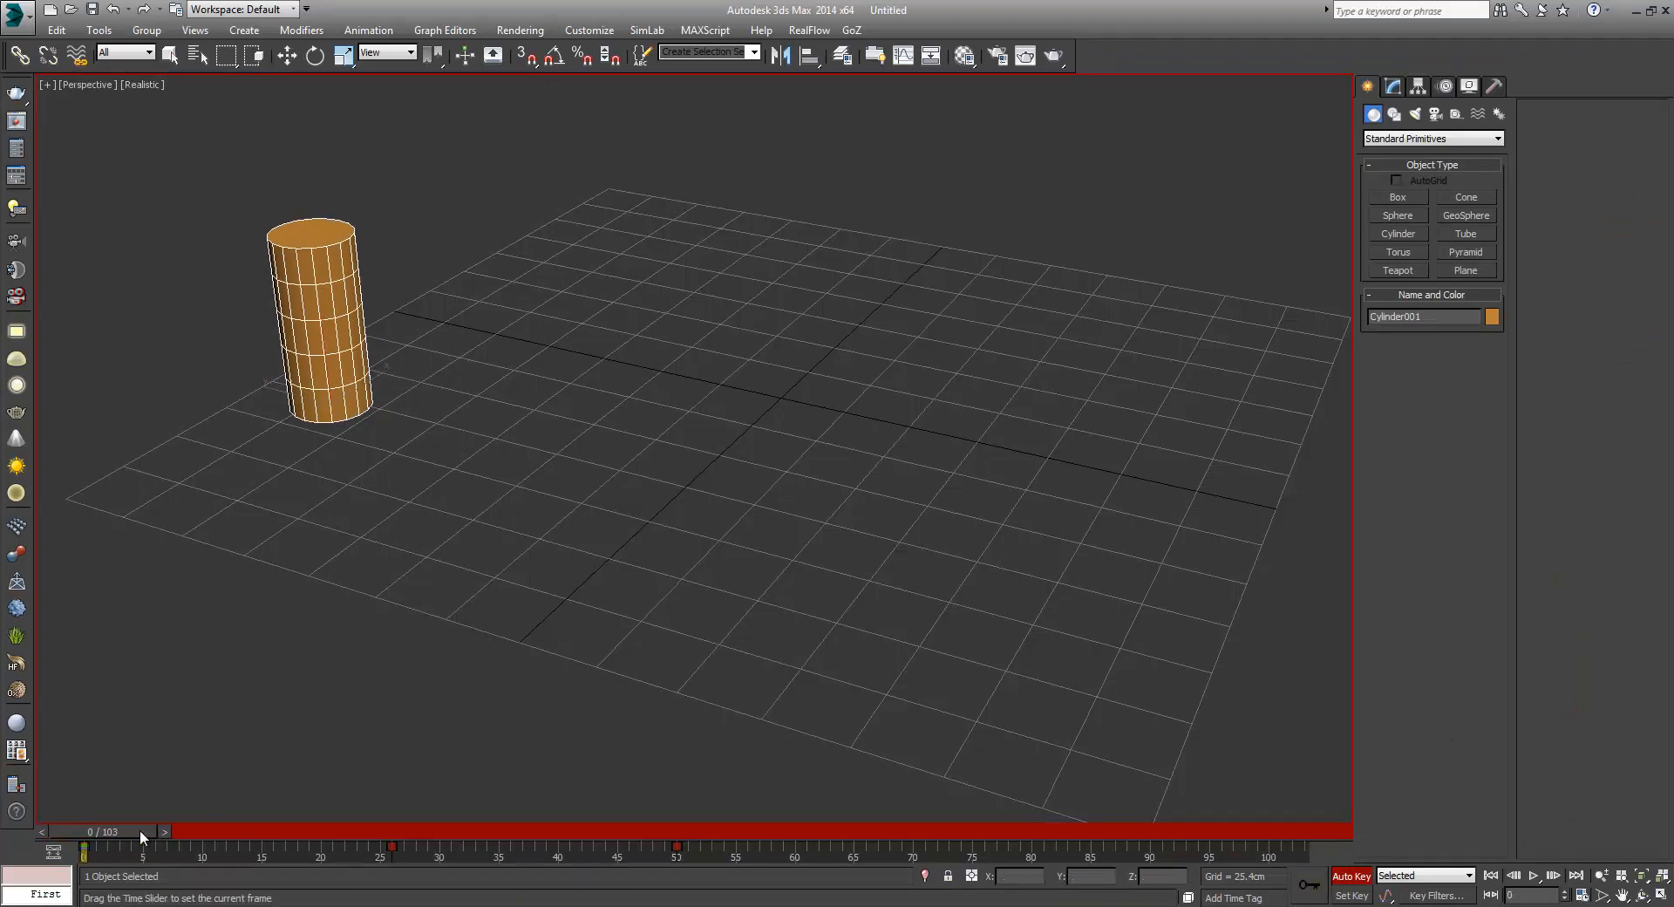
pyautogui.click(1447, 895)
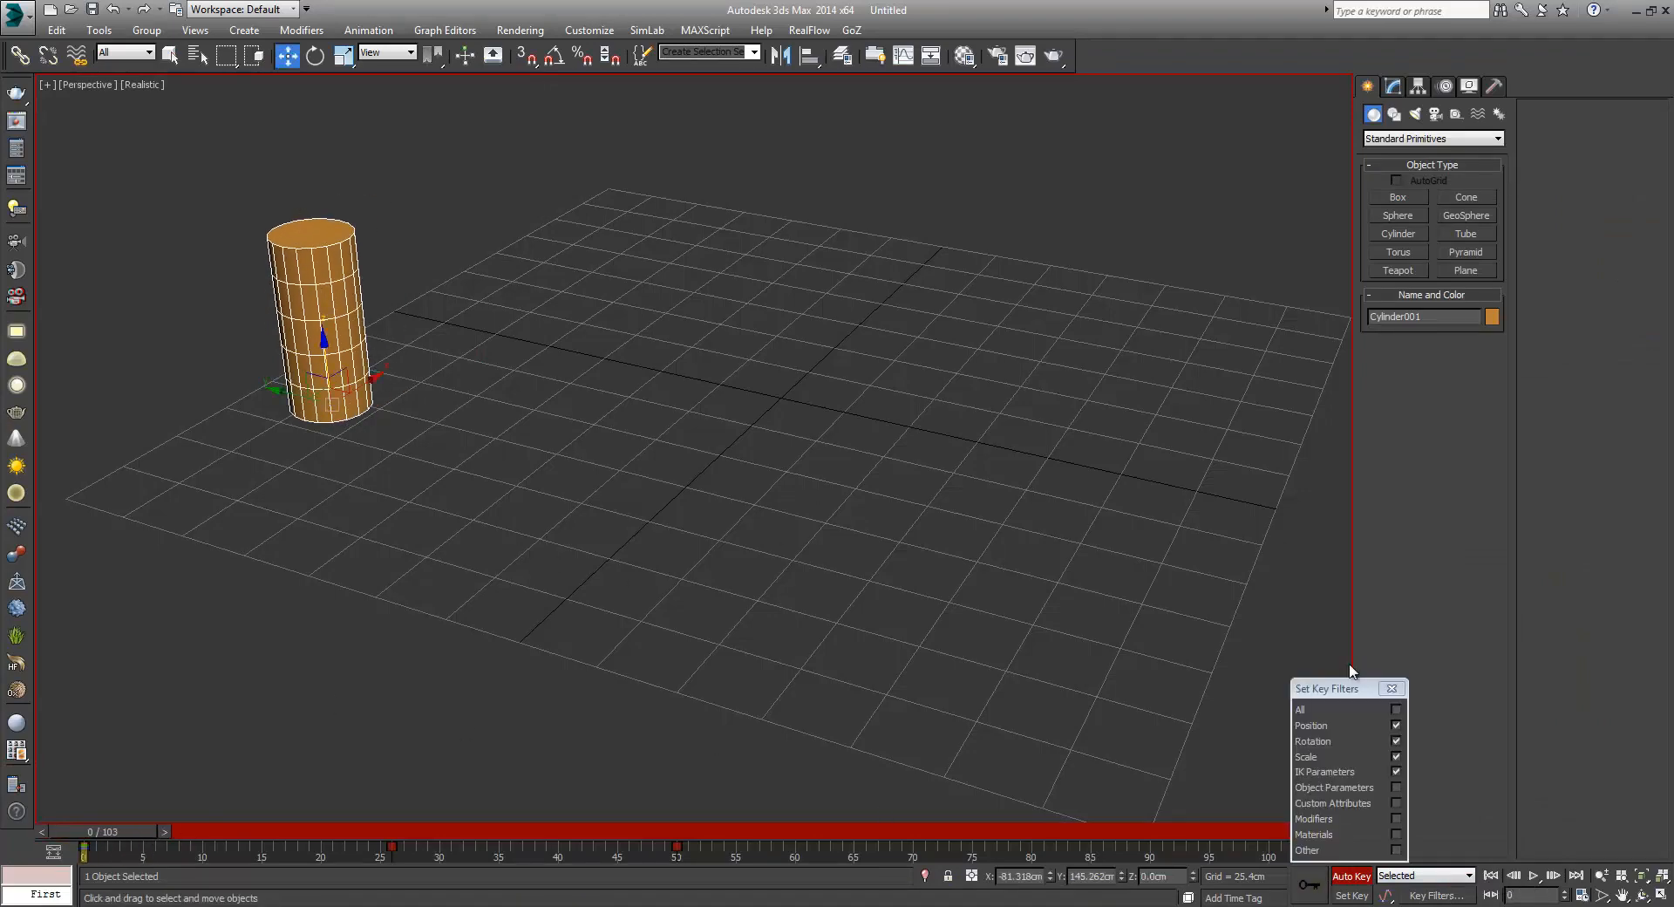
pyautogui.click(1392, 688)
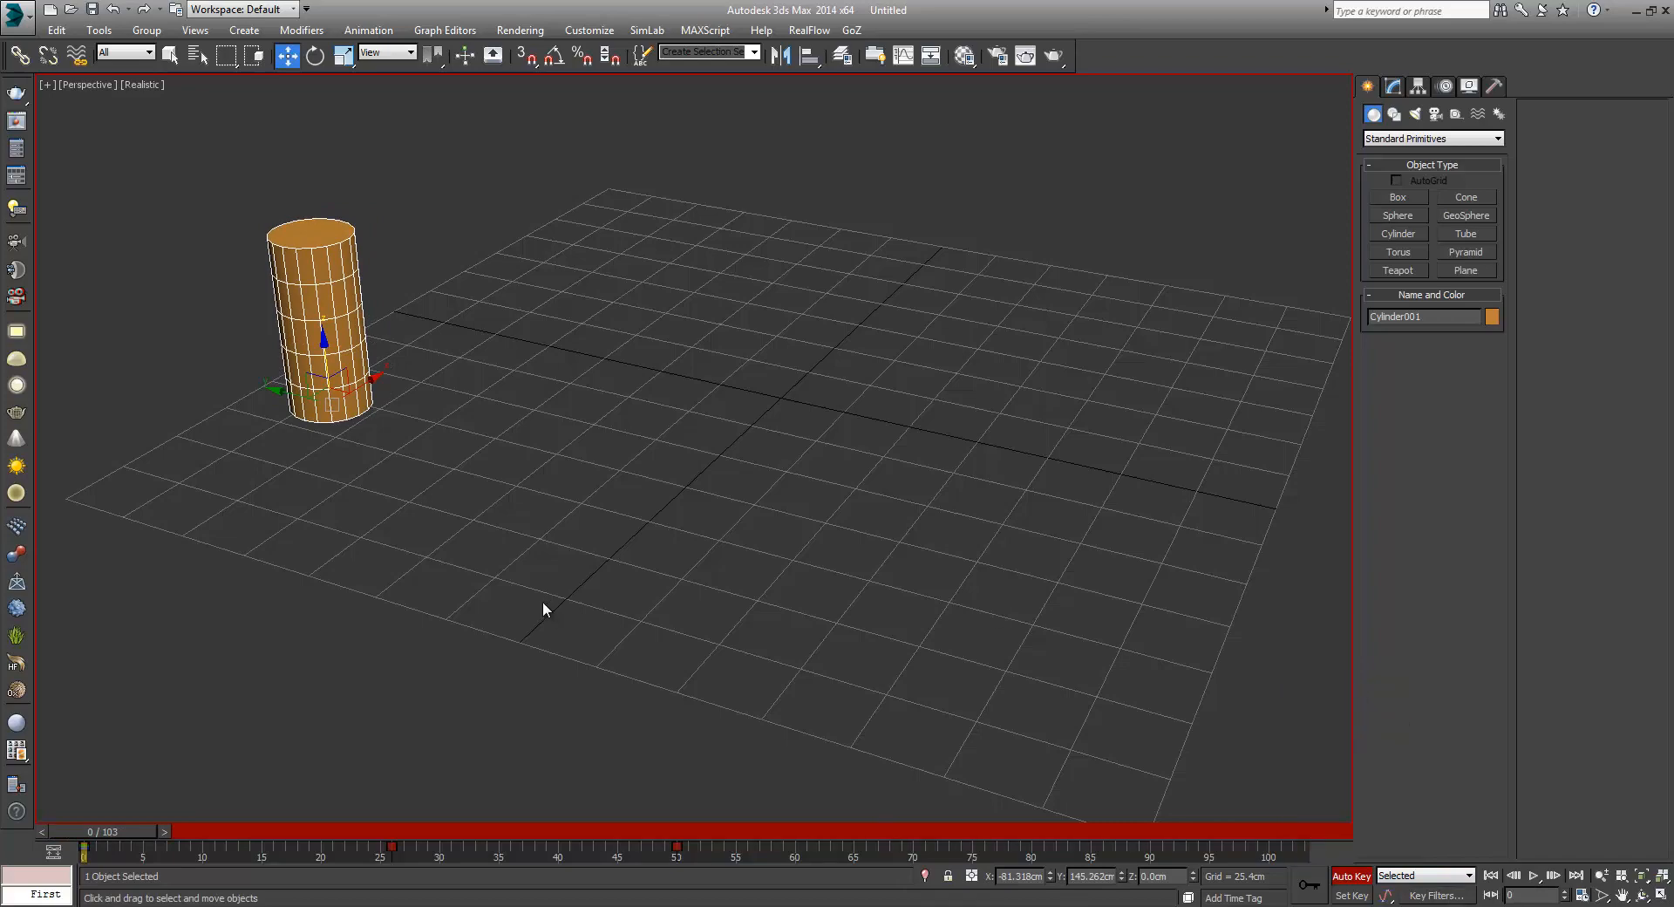
pyautogui.moveTo(118, 828)
pyautogui.mouseDown()
pyautogui.moveTo(698, 833)
pyautogui.moveTo(95, 825)
pyautogui.mouseUp()
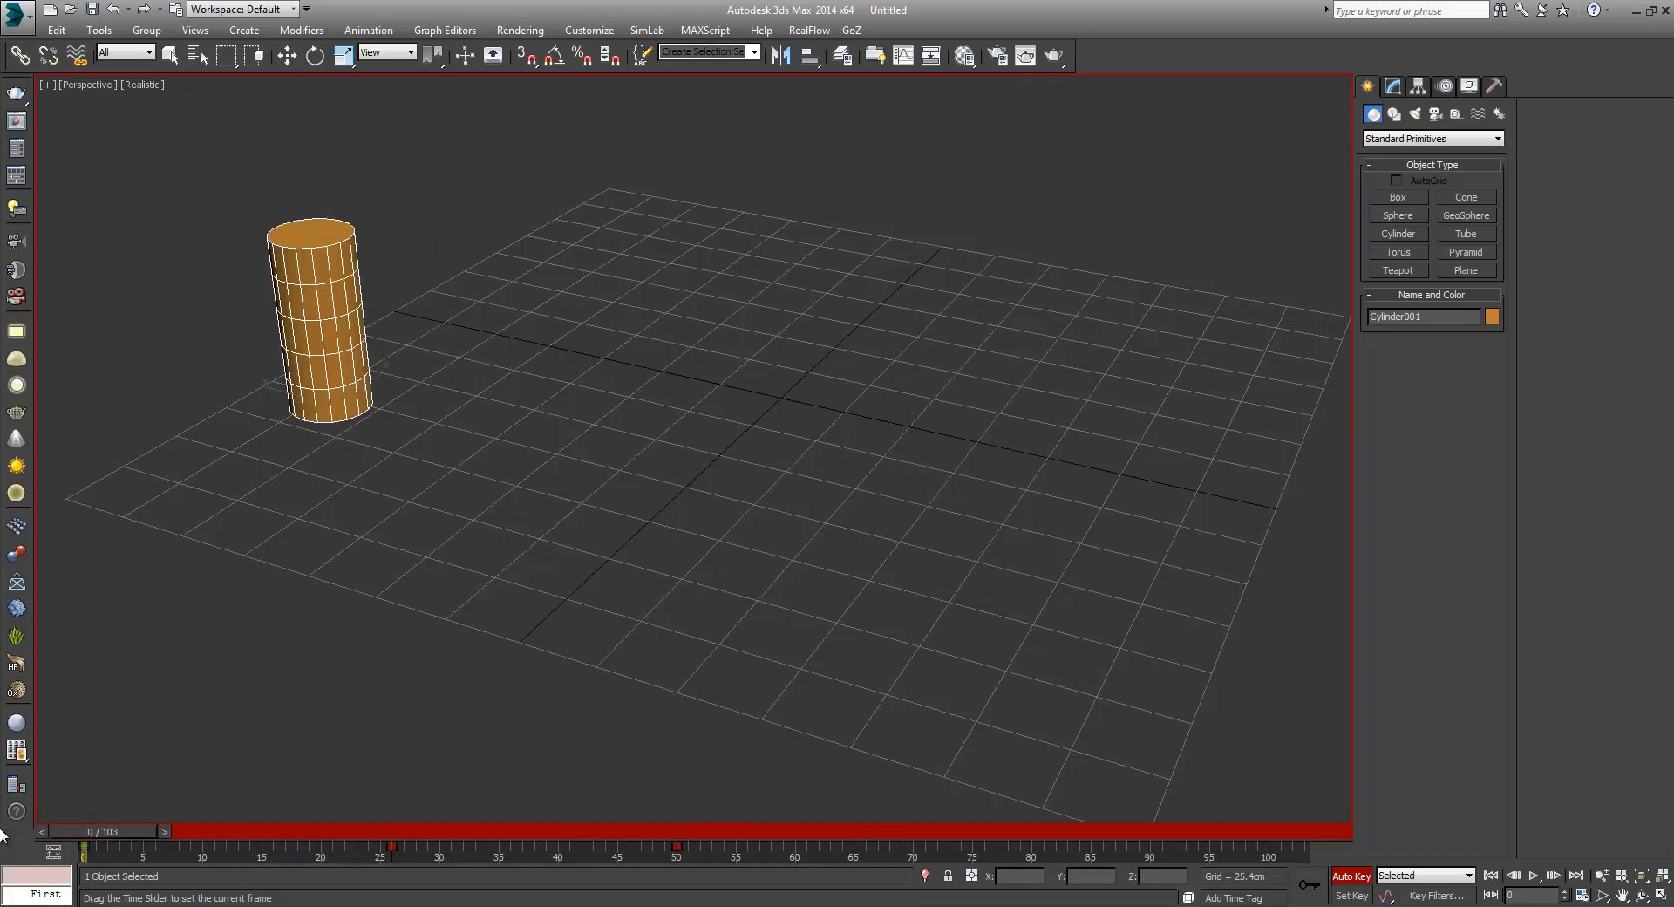
pyautogui.press('w')
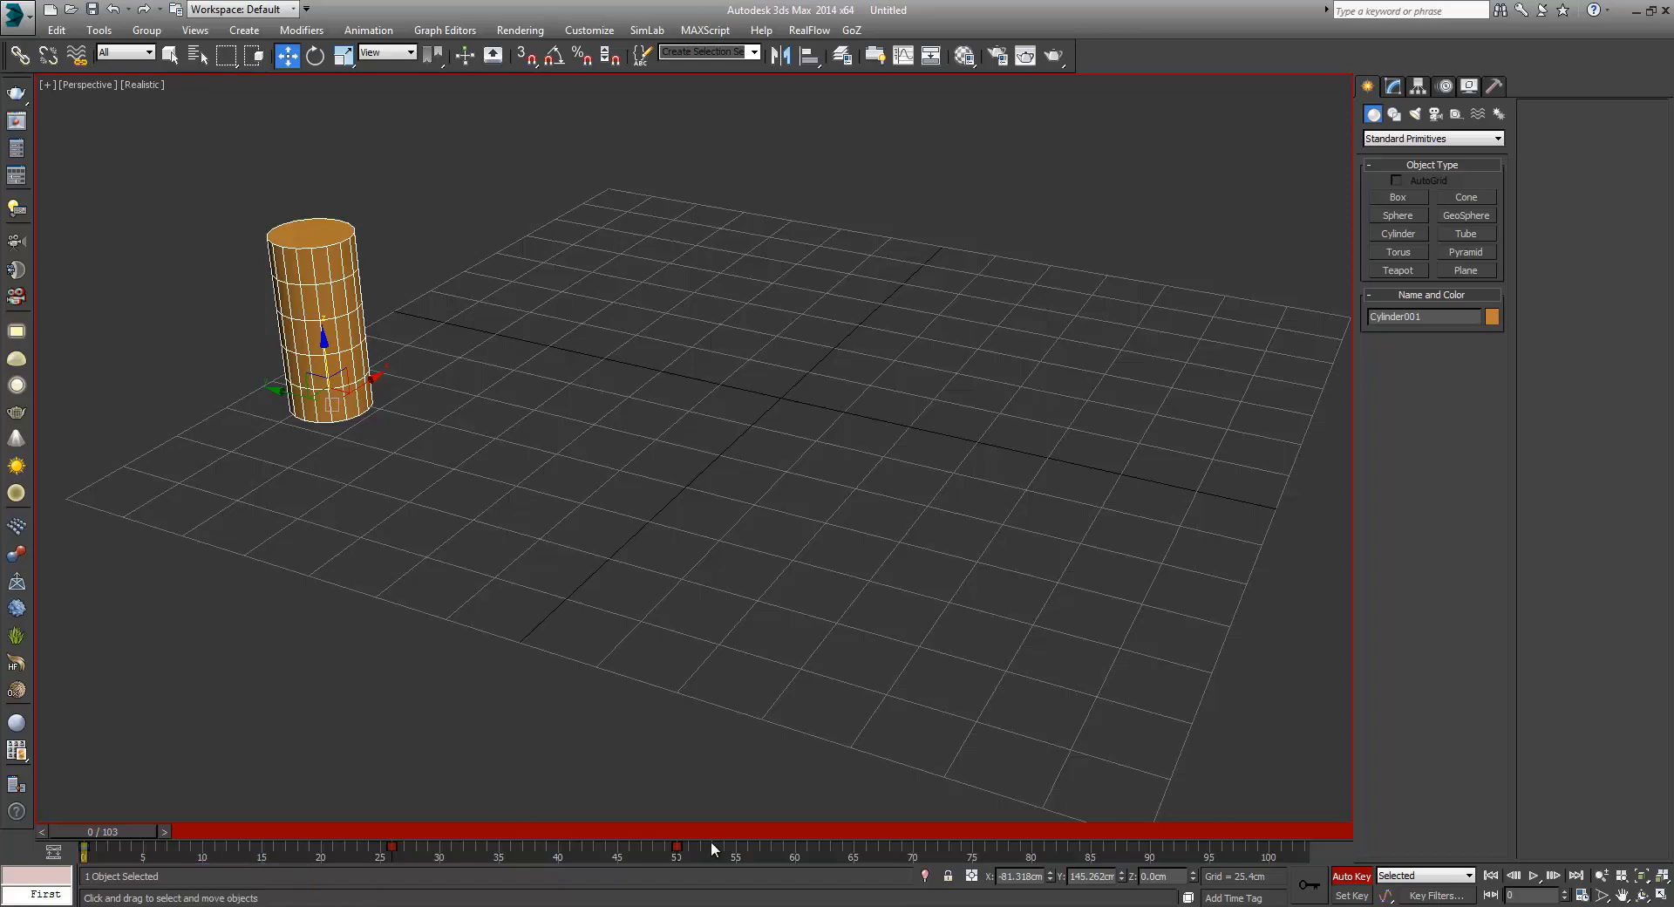
# Retime the cylinder's last two keys to frames 35 and 70, and scrub through the first half of the animation
pyautogui.moveTo(677, 846); pyautogui.dragTo(809, 845)
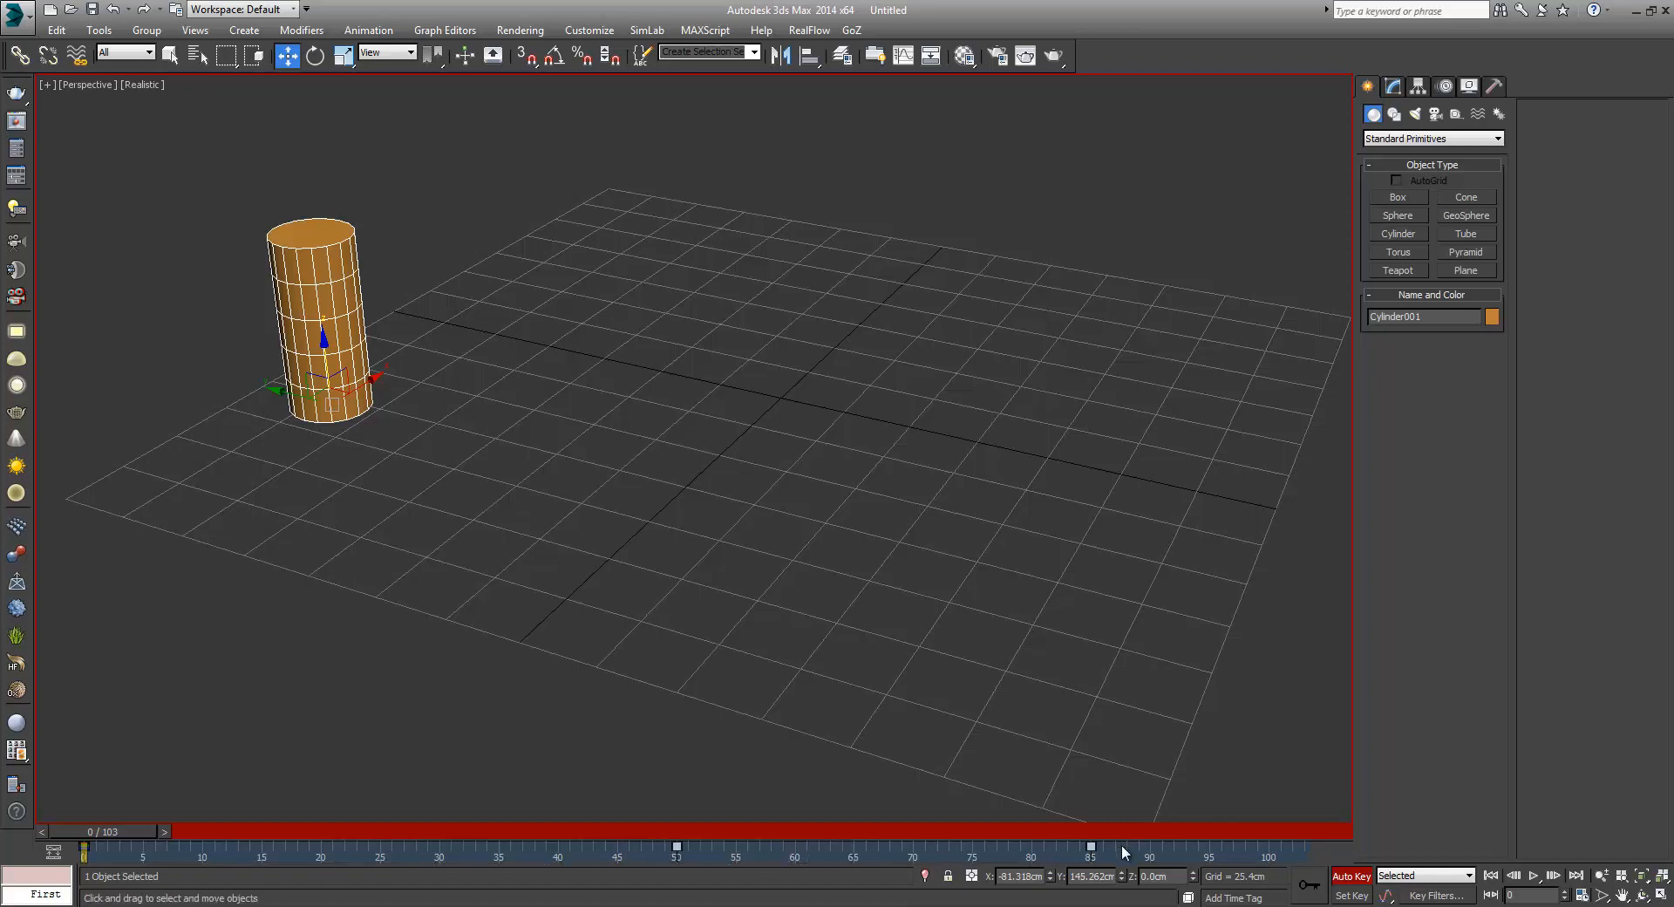
pyautogui.moveTo(1125, 847); pyautogui.dragTo(615, 869)
pyautogui.moveTo(1091, 847); pyautogui.dragTo(913, 847)
pyautogui.click(448, 857)
pyautogui.moveTo(106, 830); pyautogui.dragTo(251, 830)
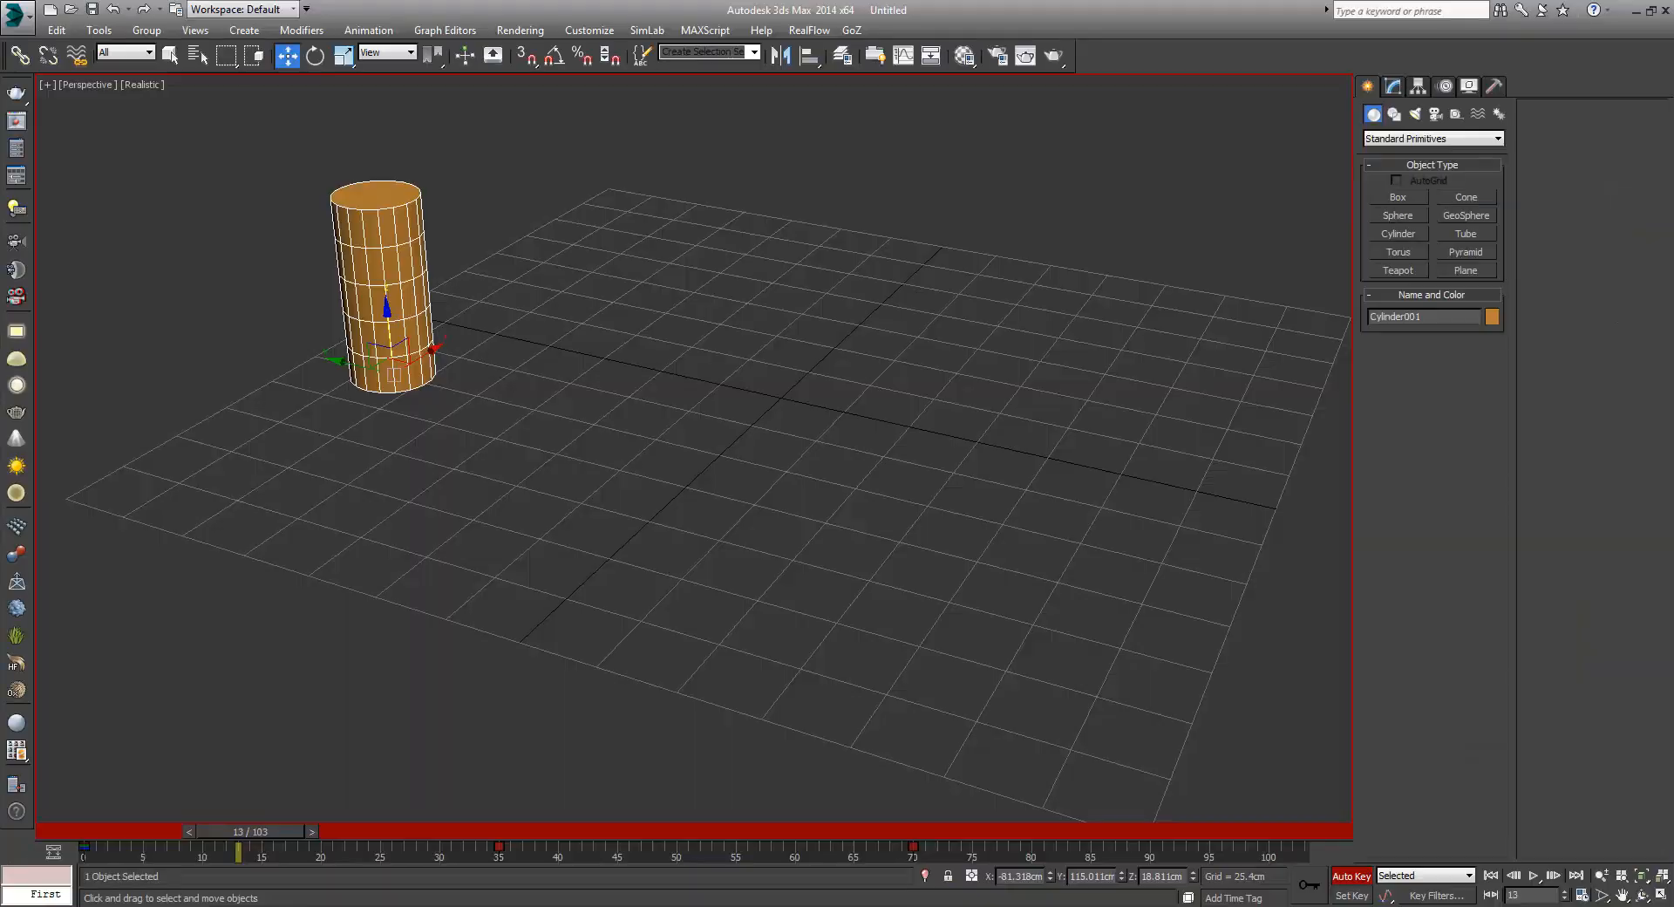
pyautogui.moveTo(249, 830); pyautogui.dragTo(535, 831)
pyautogui.press('w')
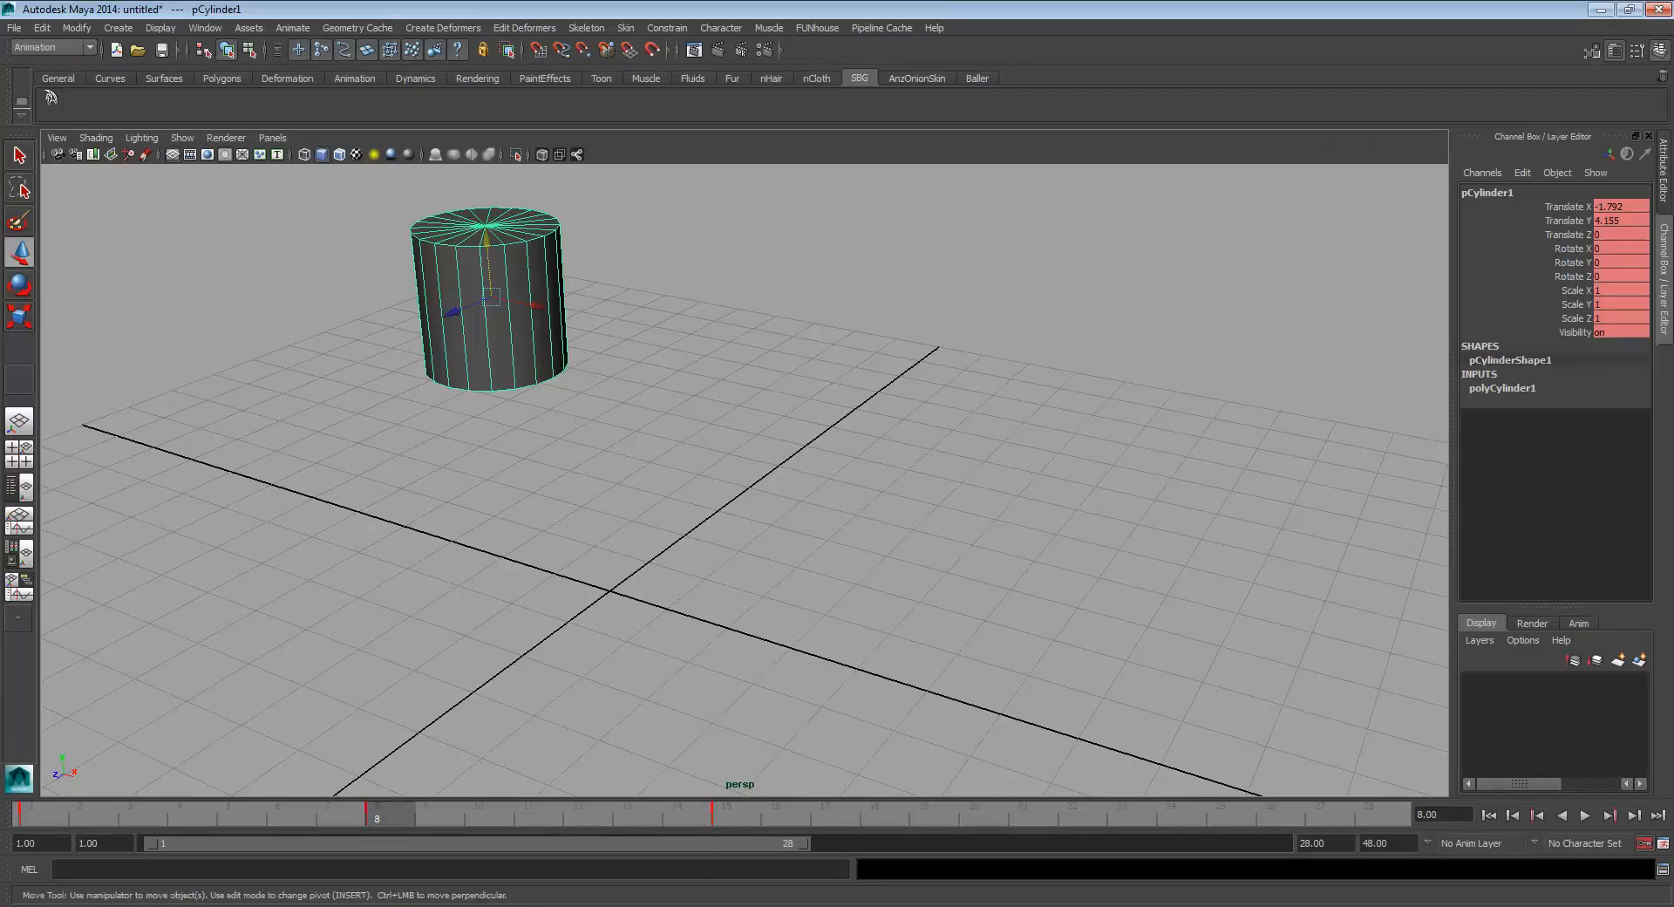
# Switch to Maya, review the Animation and Time Slider preferences, and save them unchanged with the cylinder at frame 8
pyautogui.click(1664, 843)
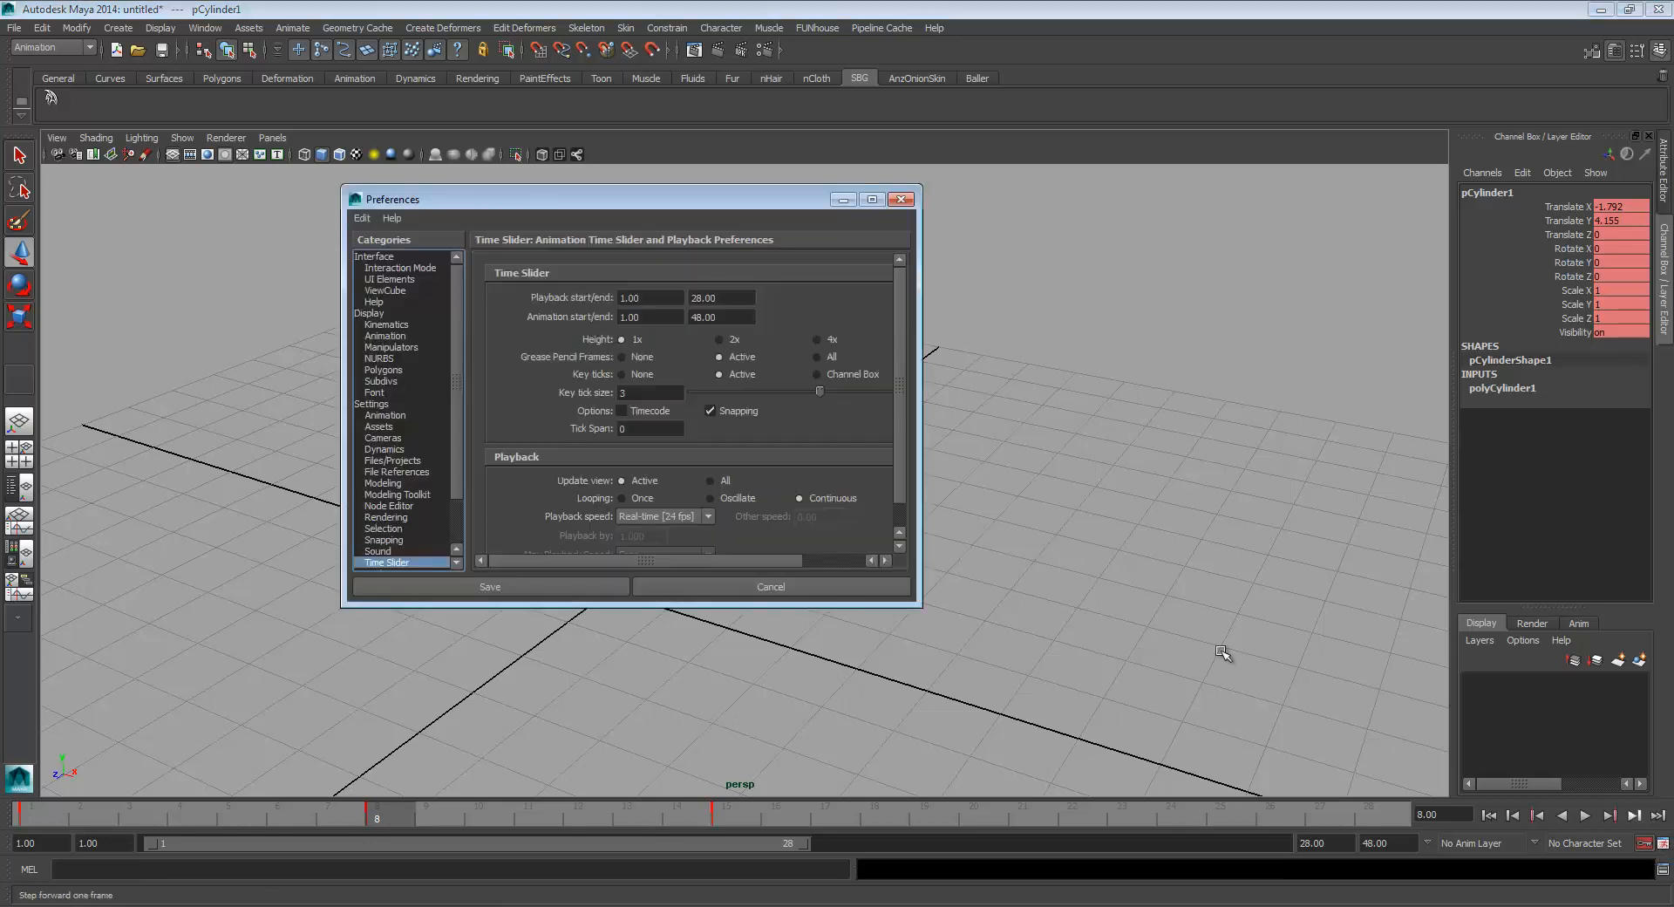
pyautogui.click(384, 416)
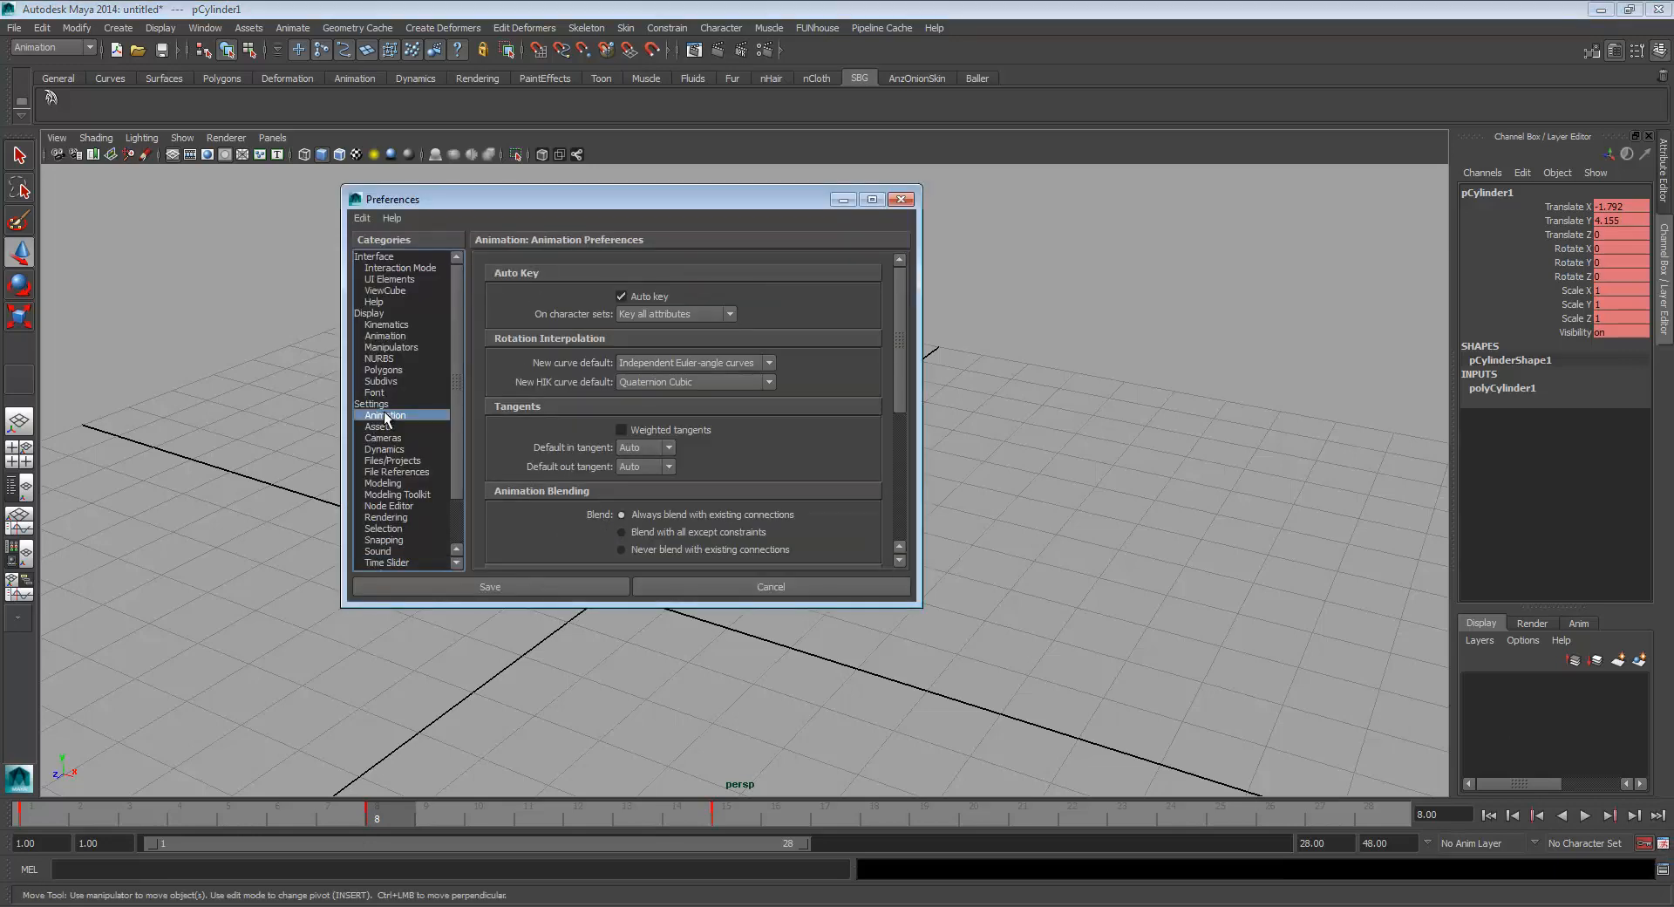
pyautogui.moveTo(458, 406); pyautogui.dragTo(456, 489)
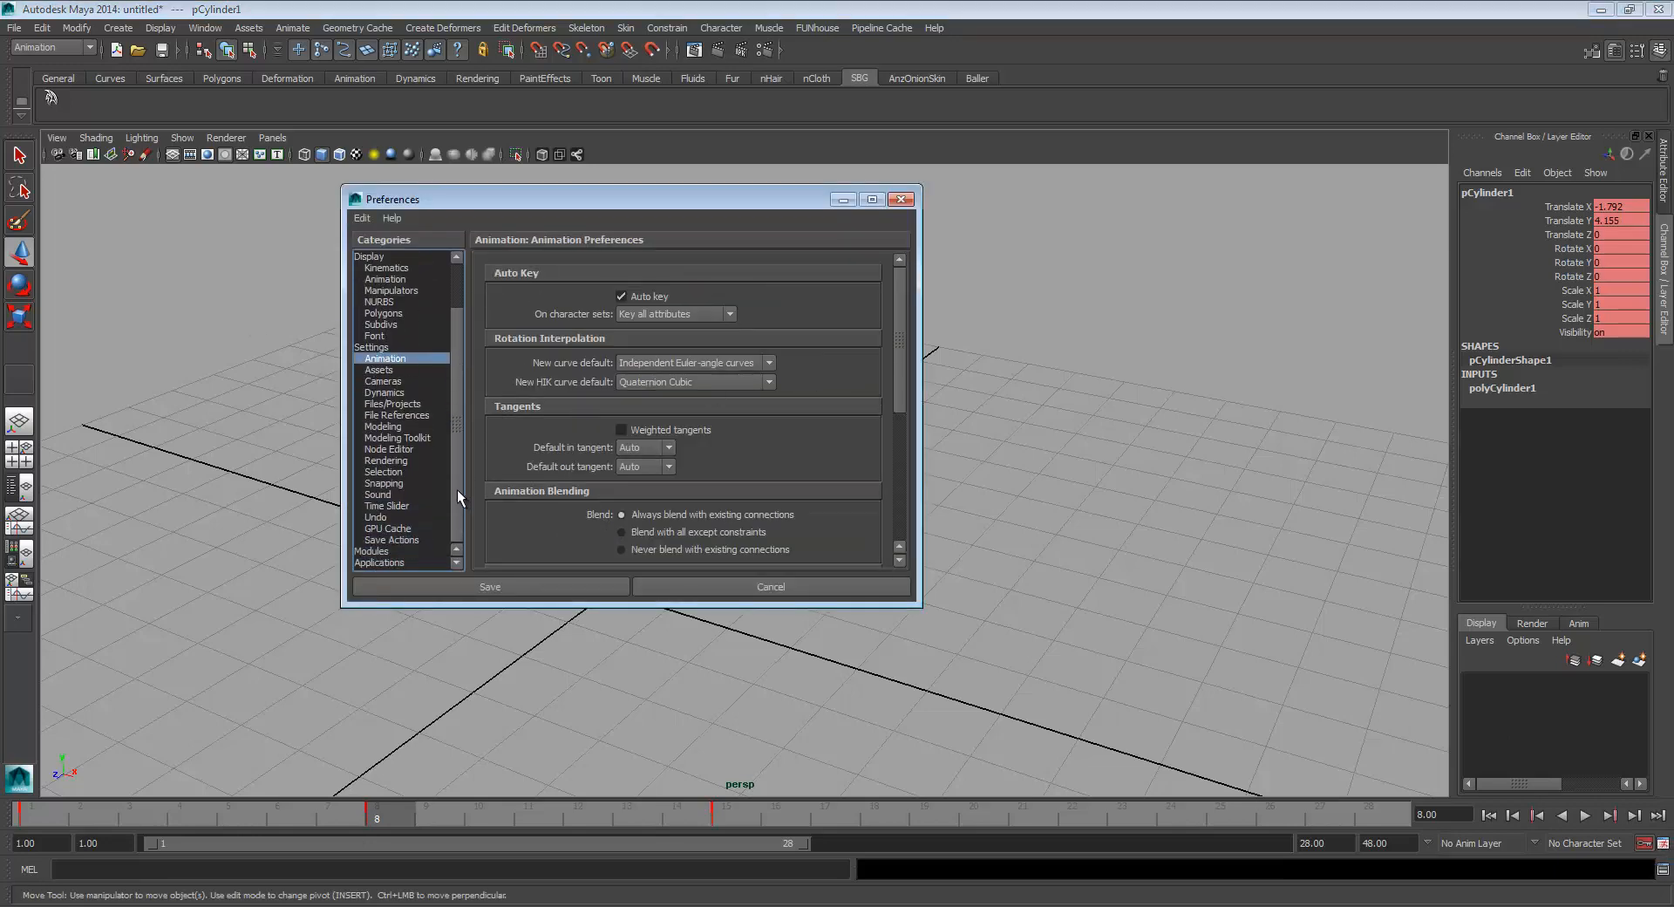
pyautogui.click(405, 504)
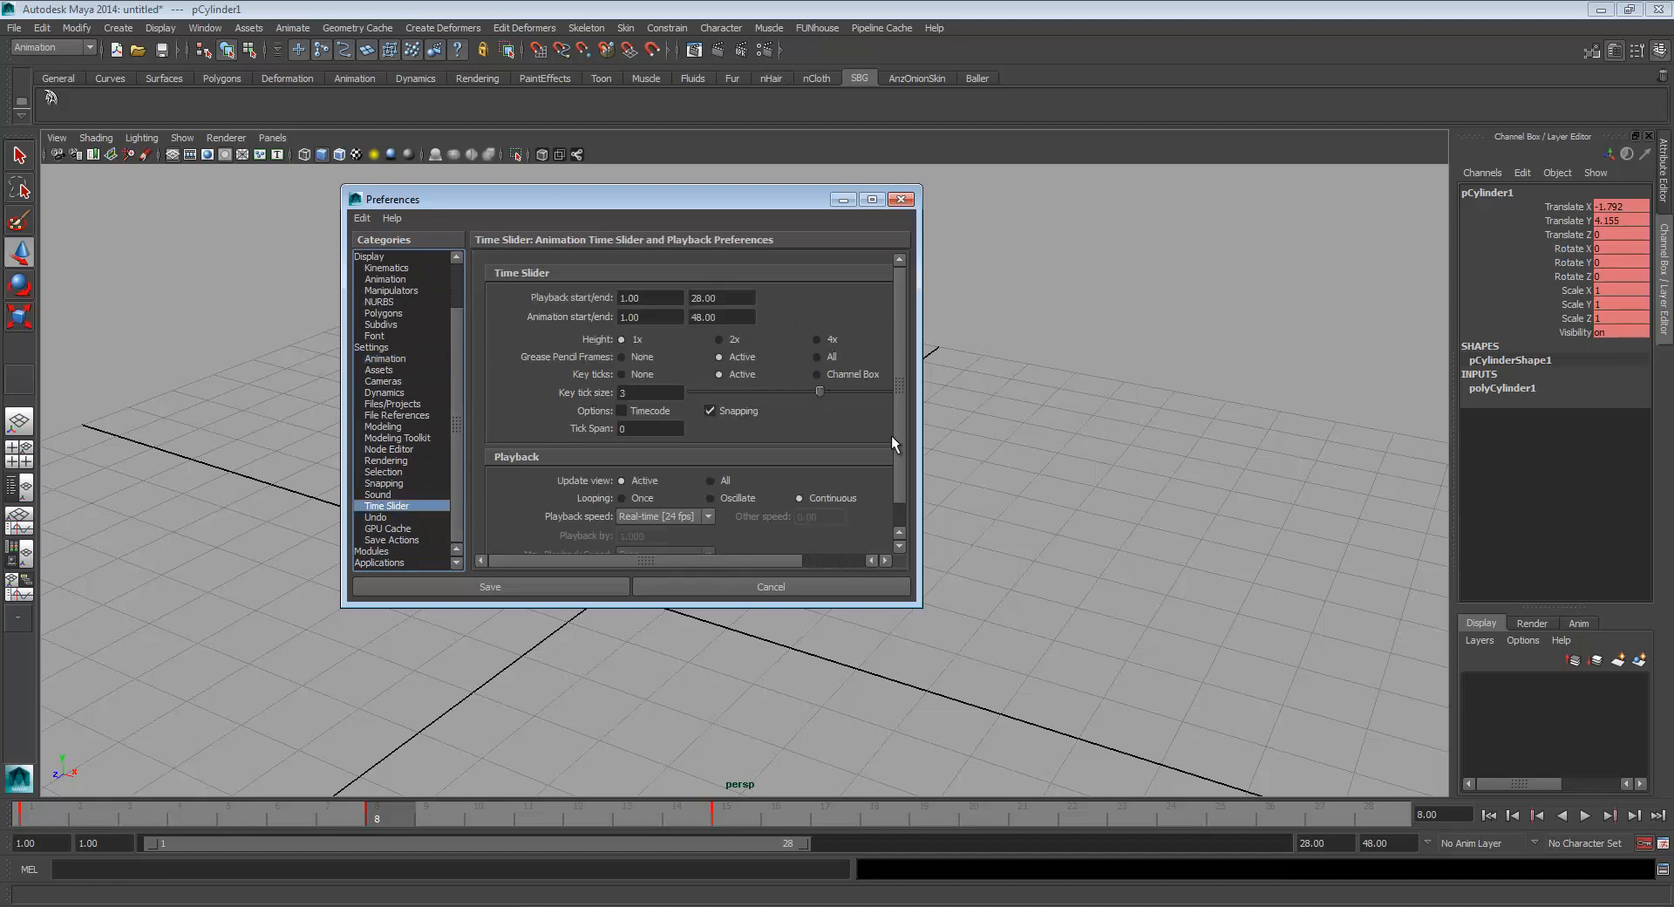
pyautogui.moveTo(720, 558); pyautogui.dragTo(844, 558)
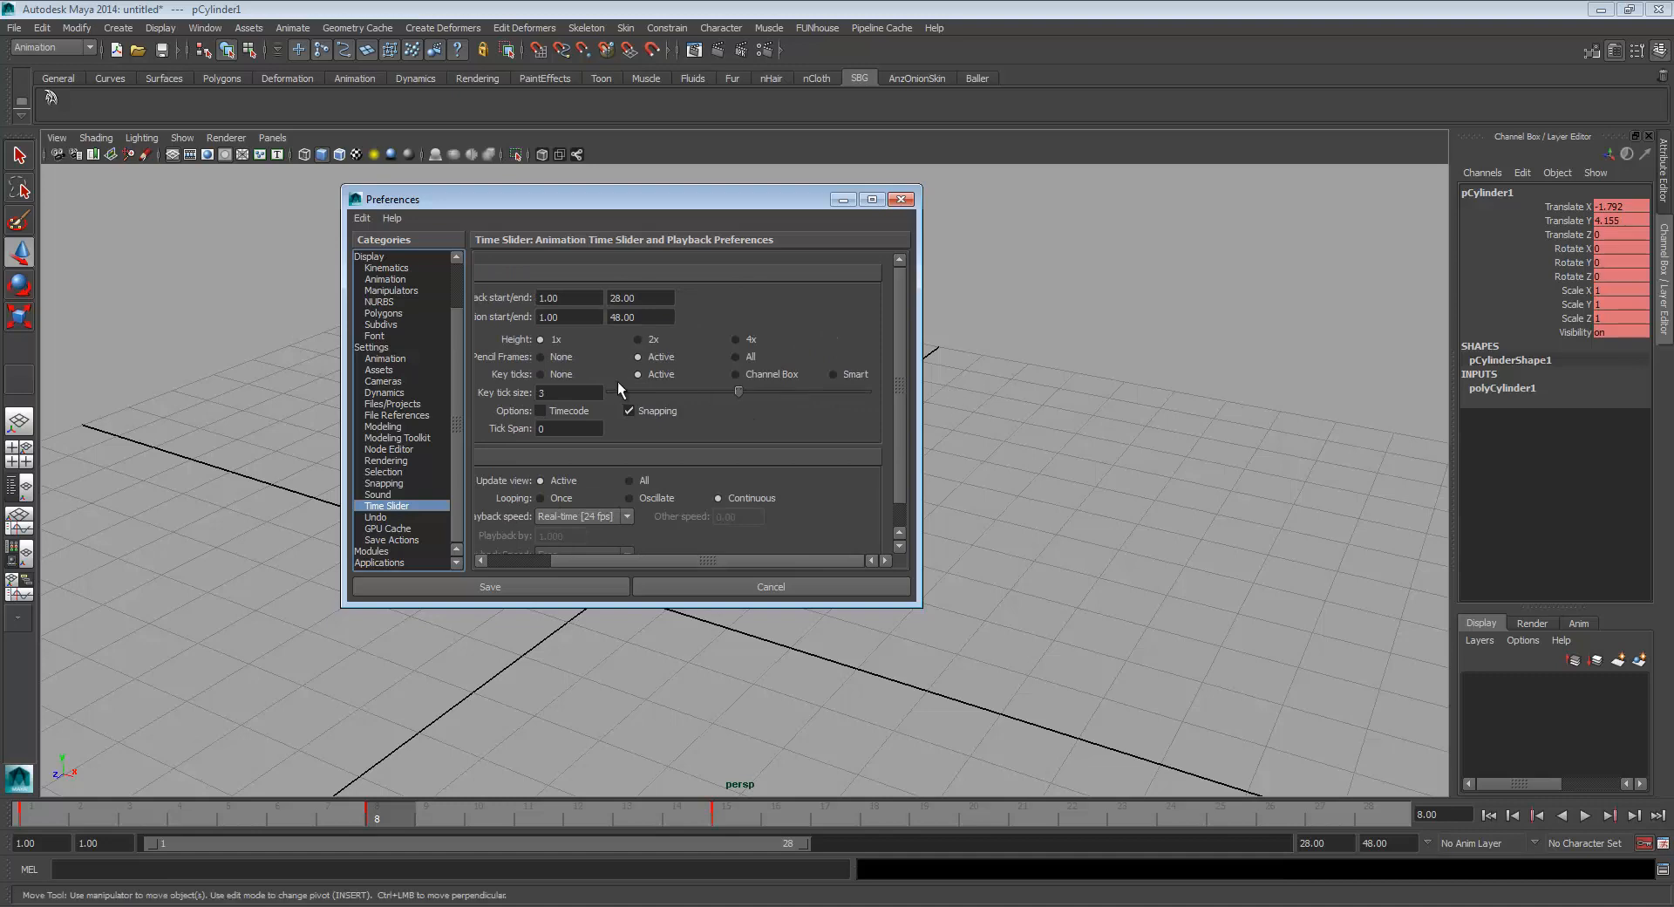
pyautogui.click(493, 585)
pyautogui.moveTo(387, 809)
pyautogui.mouseDown()
pyautogui.moveTo(13, 822)
pyautogui.moveTo(390, 812)
pyautogui.mouseUp()
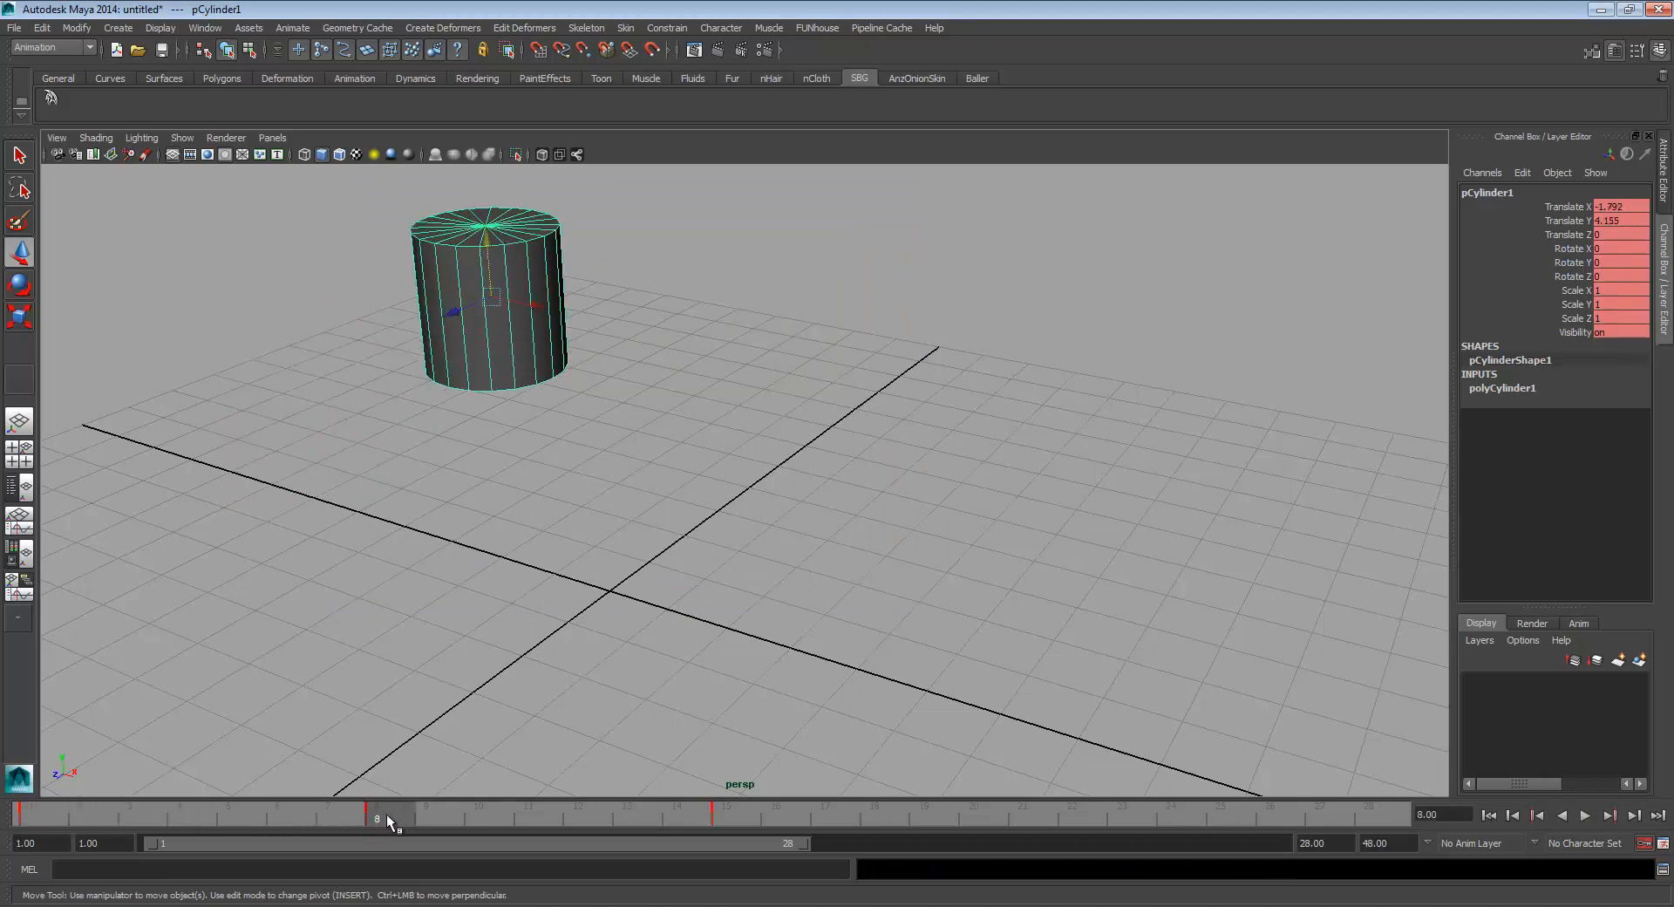
# Play and stop the cylinder animation from frame 8, and play it again from frame 7
pyautogui.hotkey('alt', 'v')
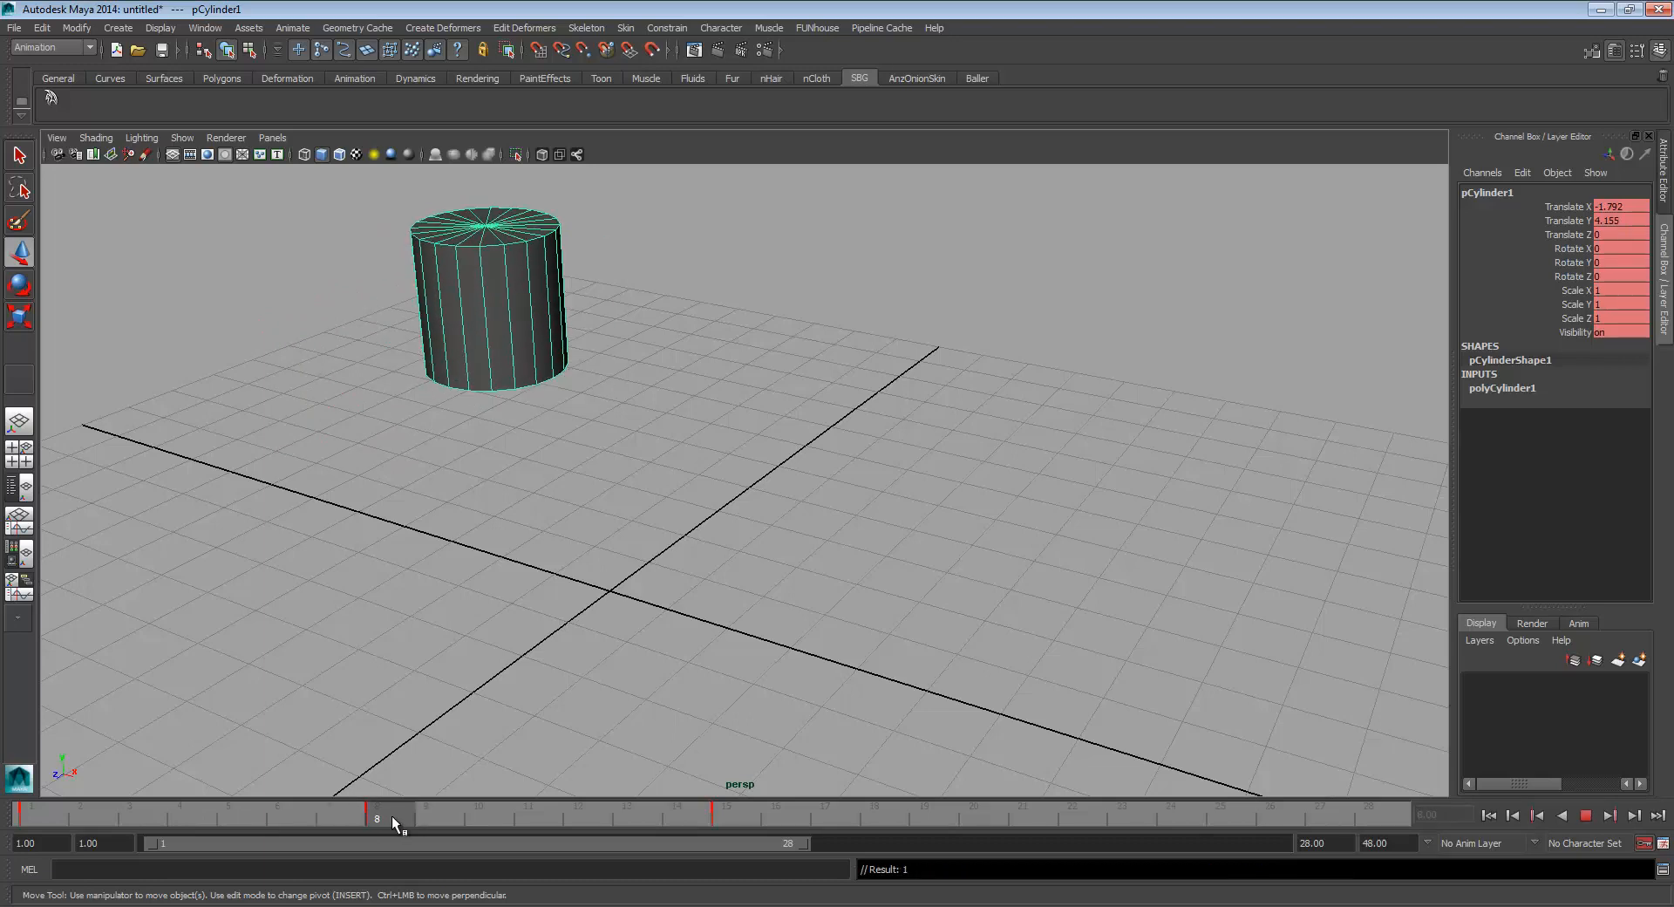
pyautogui.hotkey('alt', 'v')
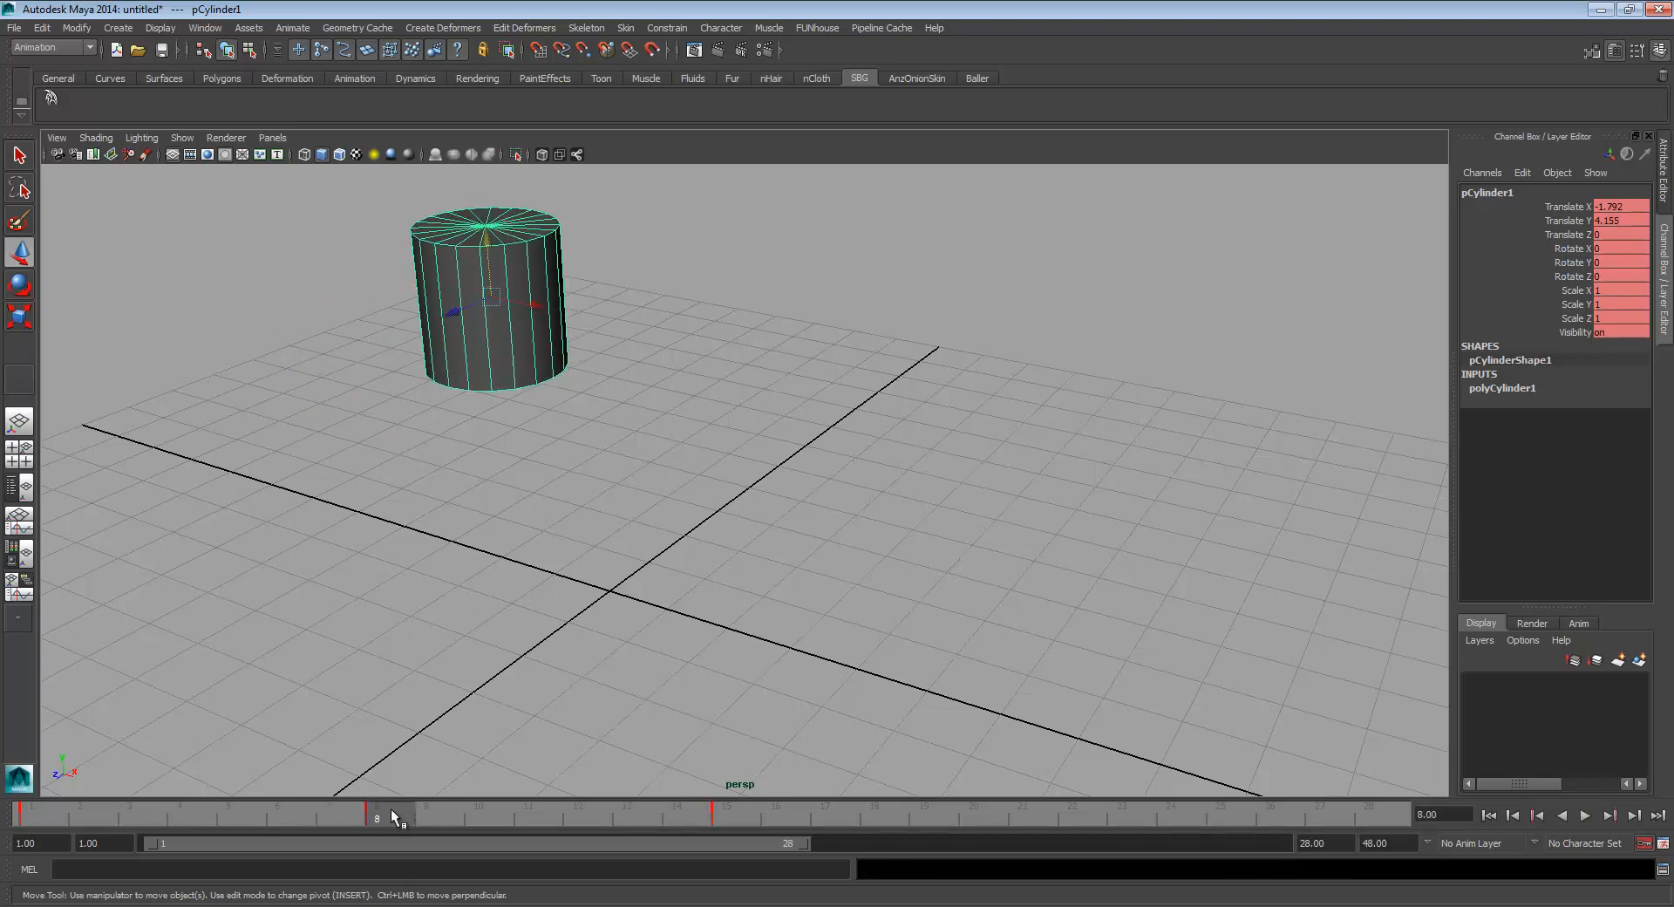
pyautogui.click(336, 814)
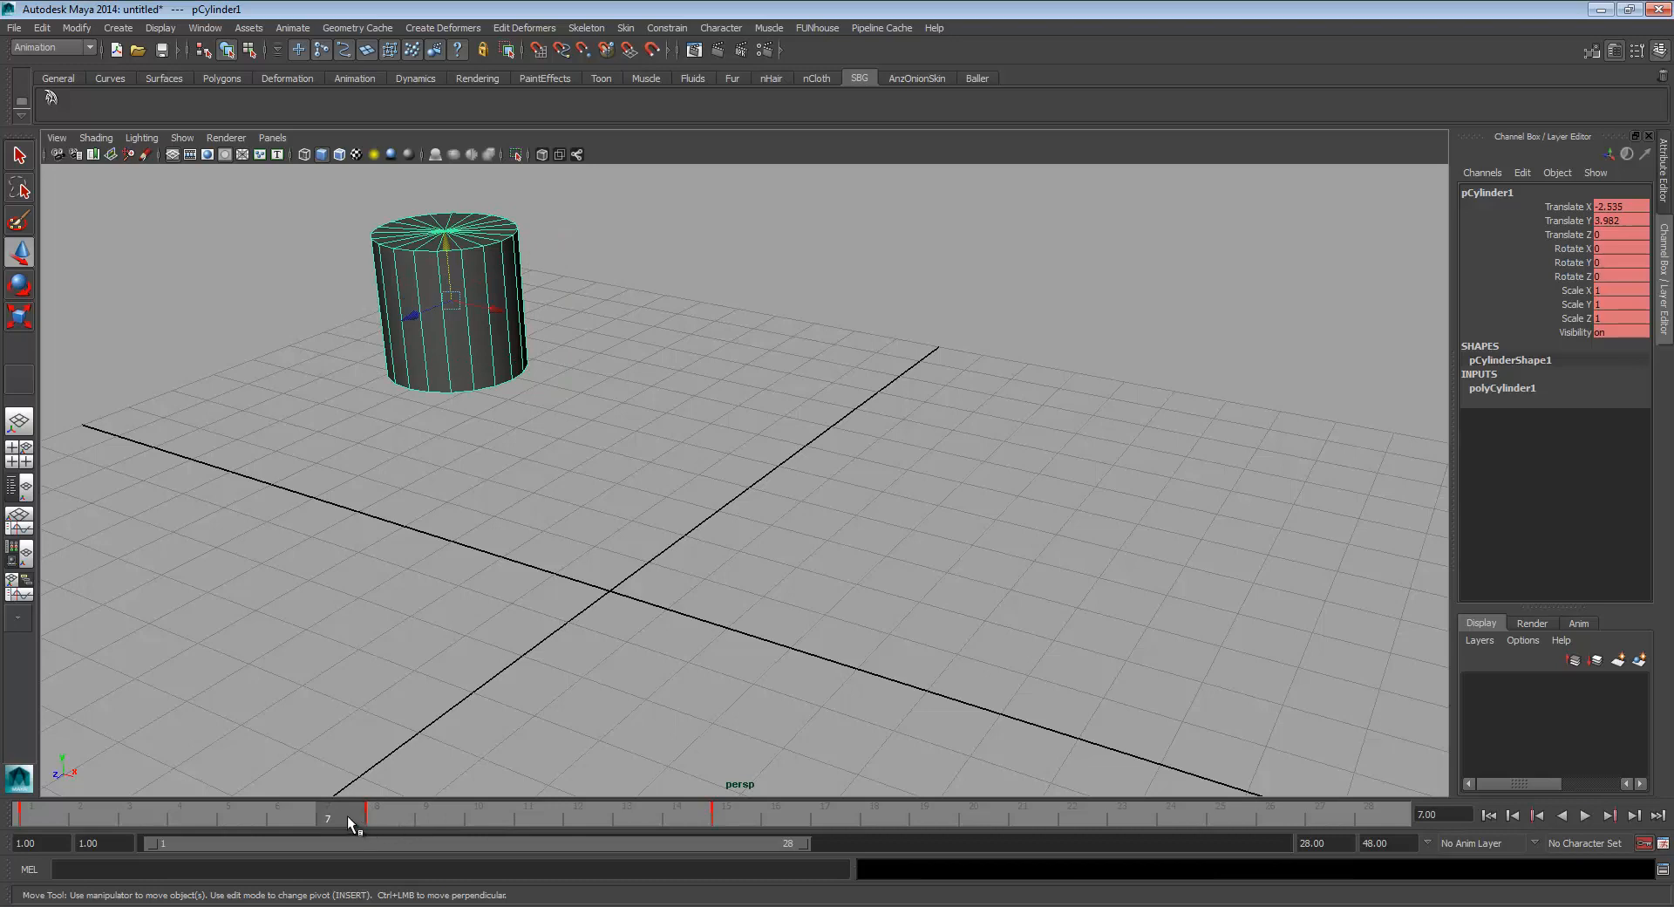
pyautogui.hotkey('alt', 'v')
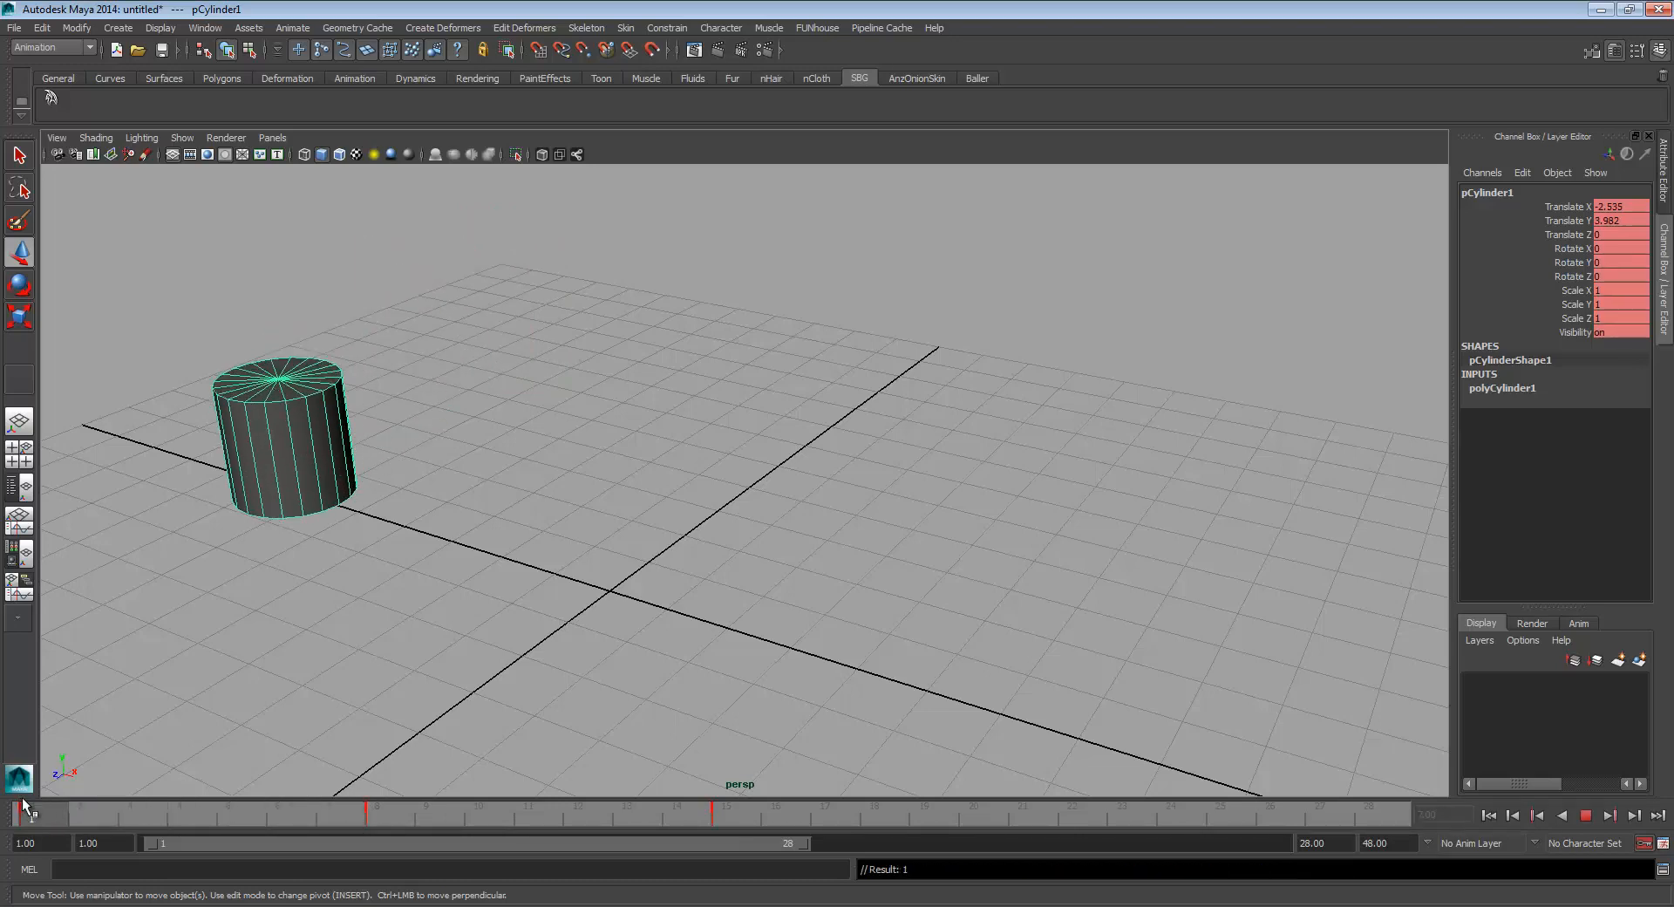
# Retime the cylinder's key at frame 15 to frame 23, and pull it back to frame 17
pyautogui.click(732, 815)
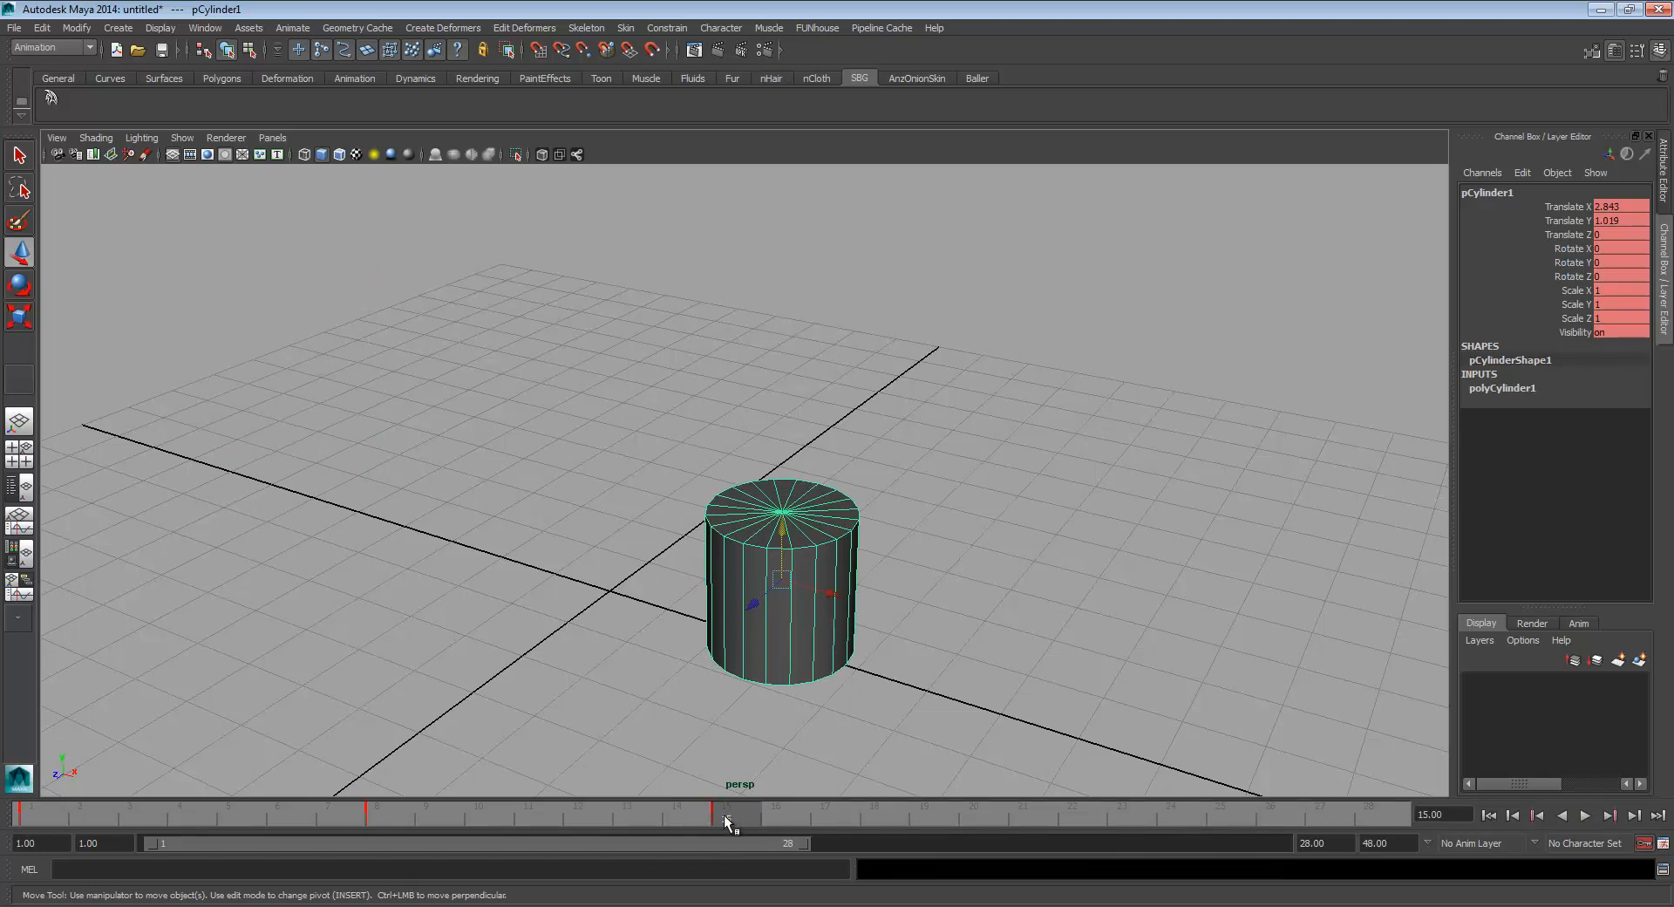
pyautogui.keyDown('shift'); pyautogui.click(724, 815); pyautogui.keyUp('shift')
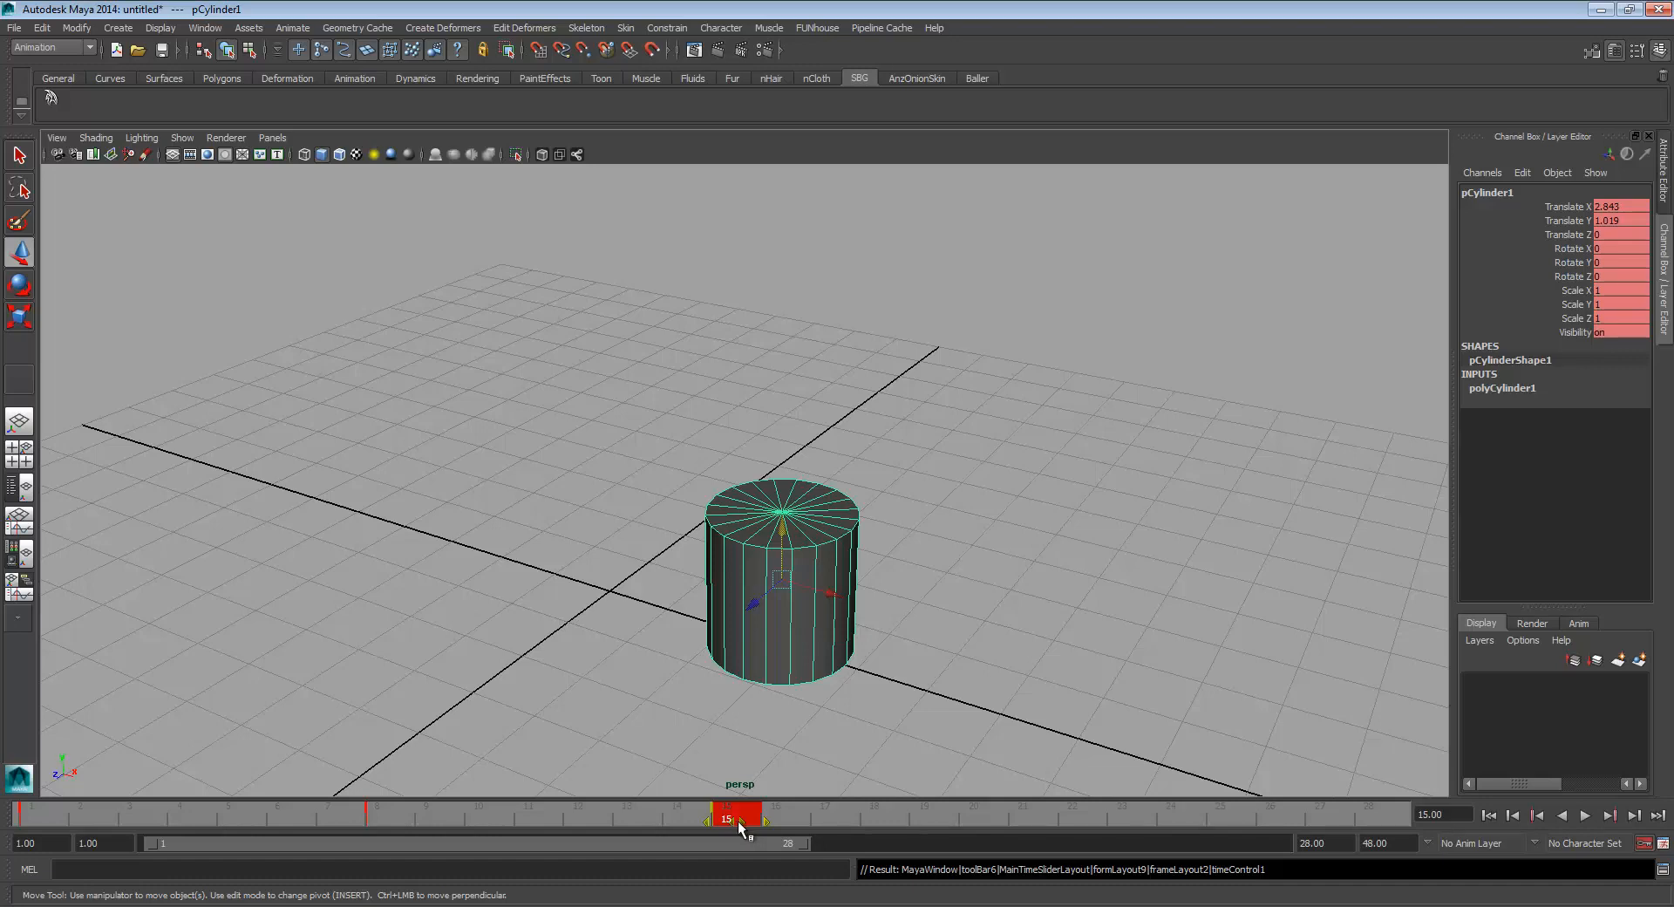
pyautogui.moveTo(737, 820); pyautogui.dragTo(1123, 820)
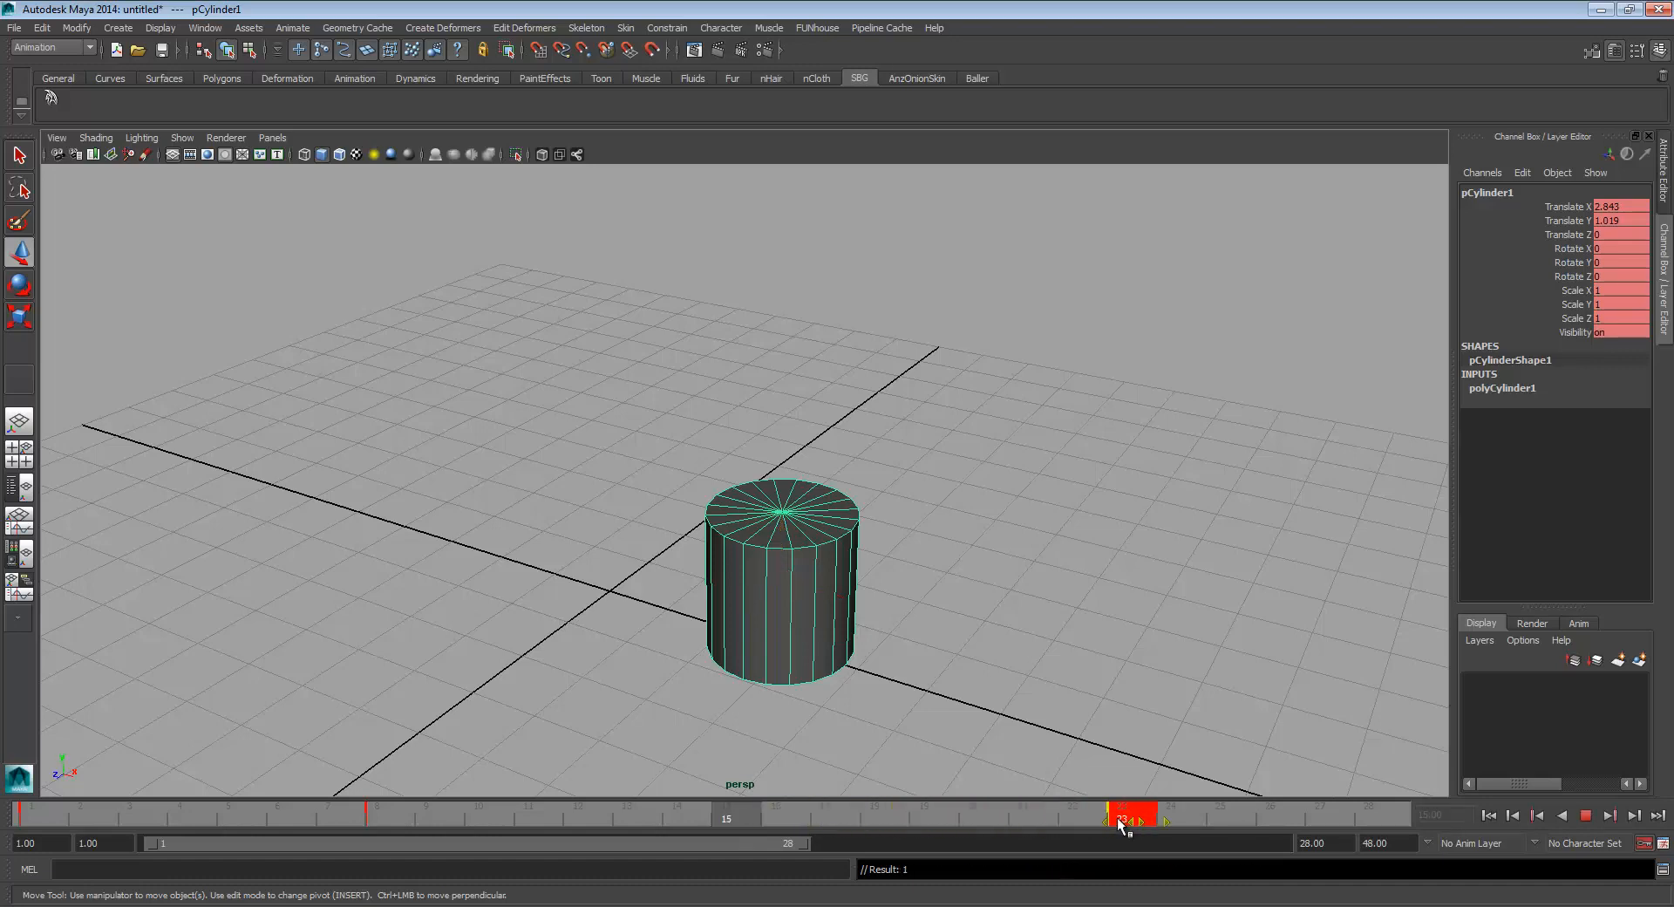
pyautogui.click(741, 807)
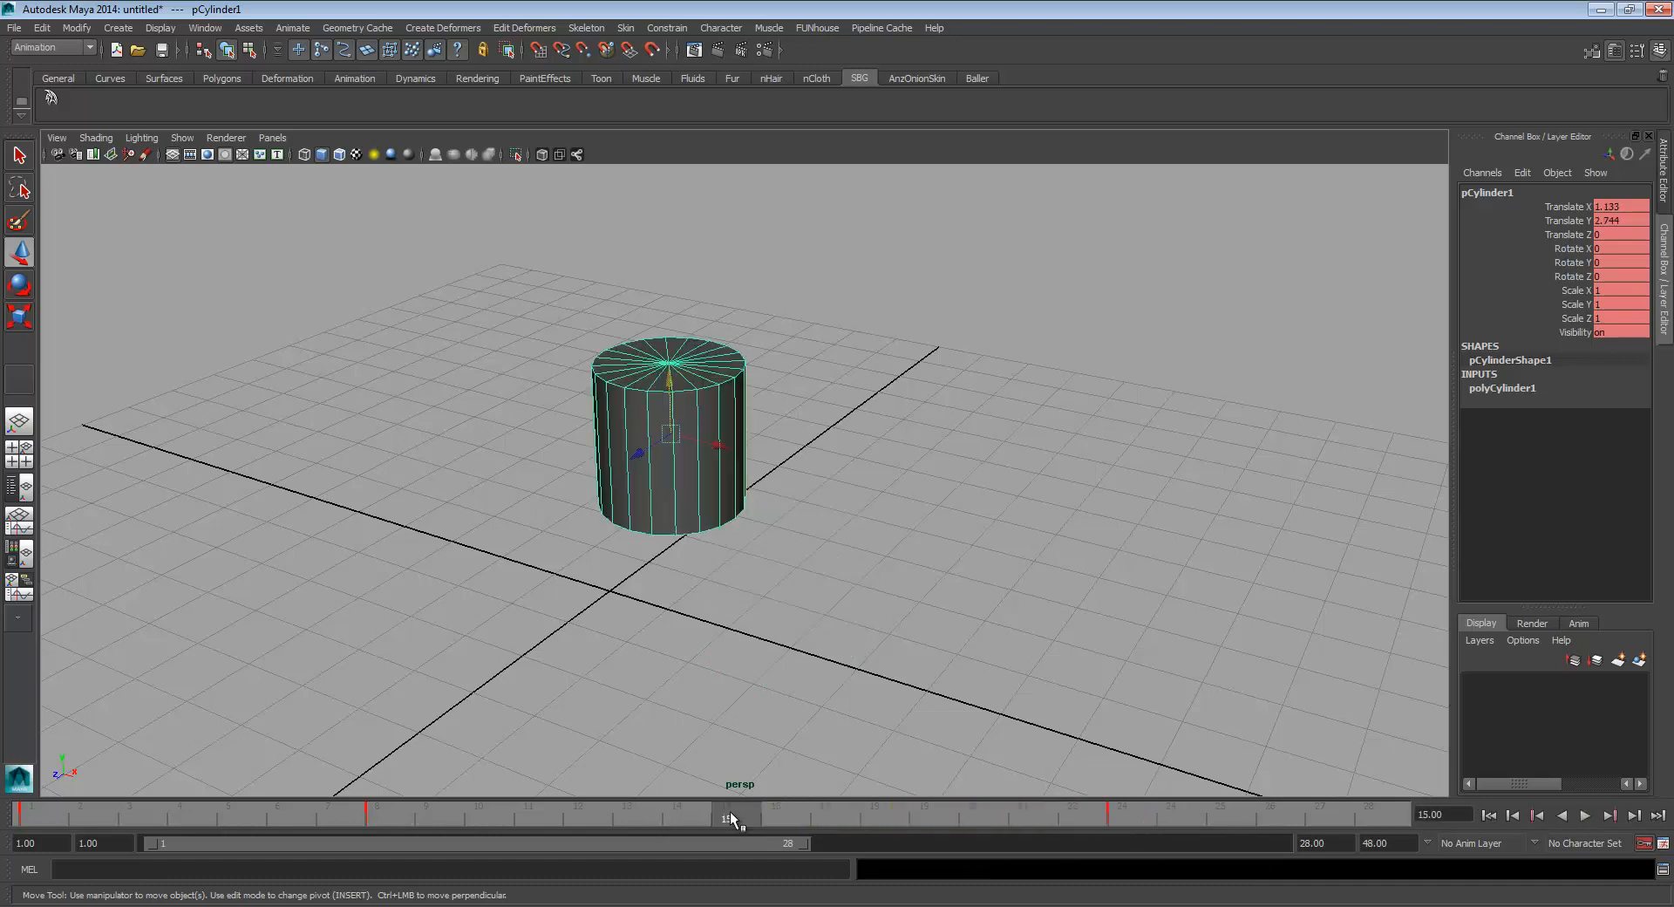
pyautogui.keyDown('shift'); pyautogui.click(1121, 808); pyautogui.keyUp('shift')
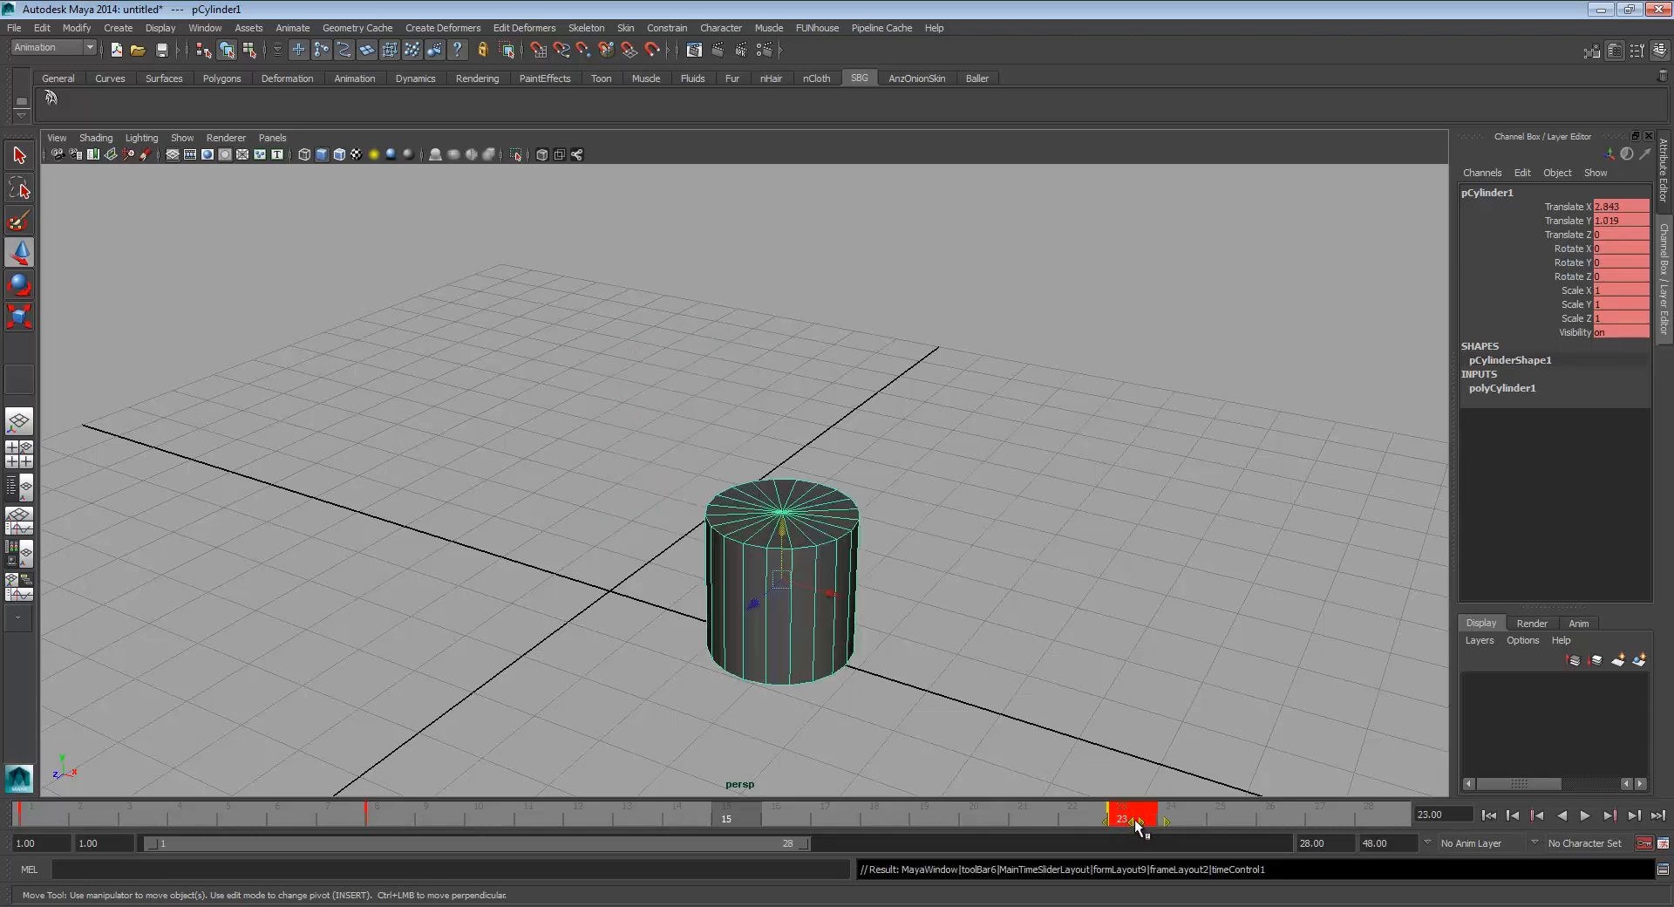
pyautogui.moveTo(1133, 821); pyautogui.dragTo(860, 823)
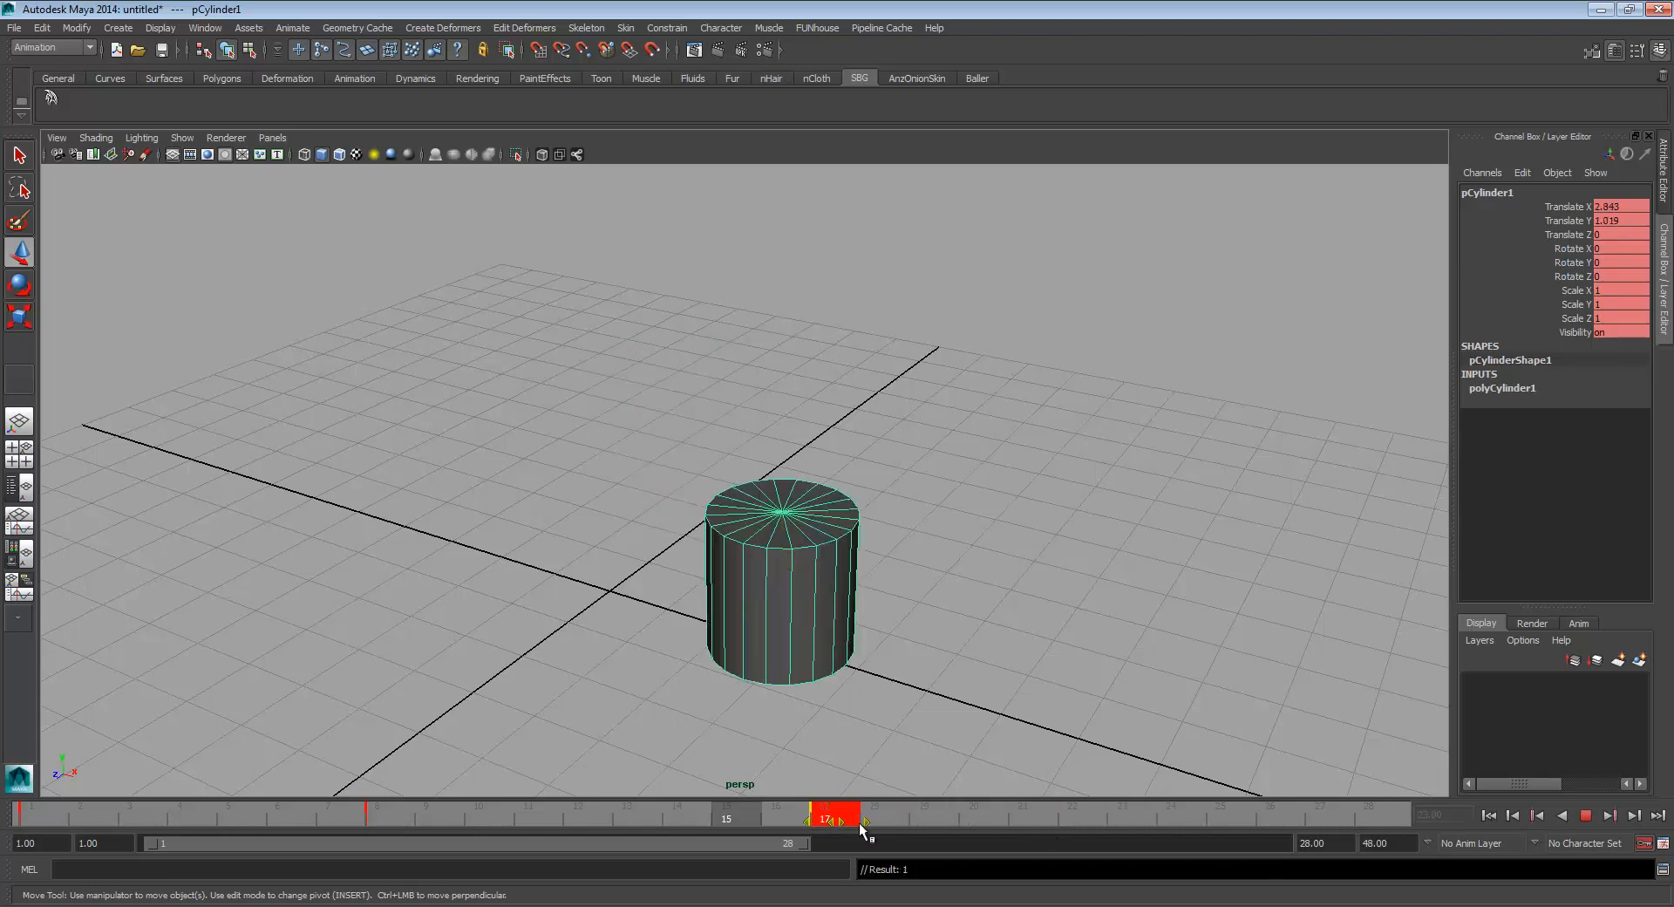
pyautogui.click(945, 819)
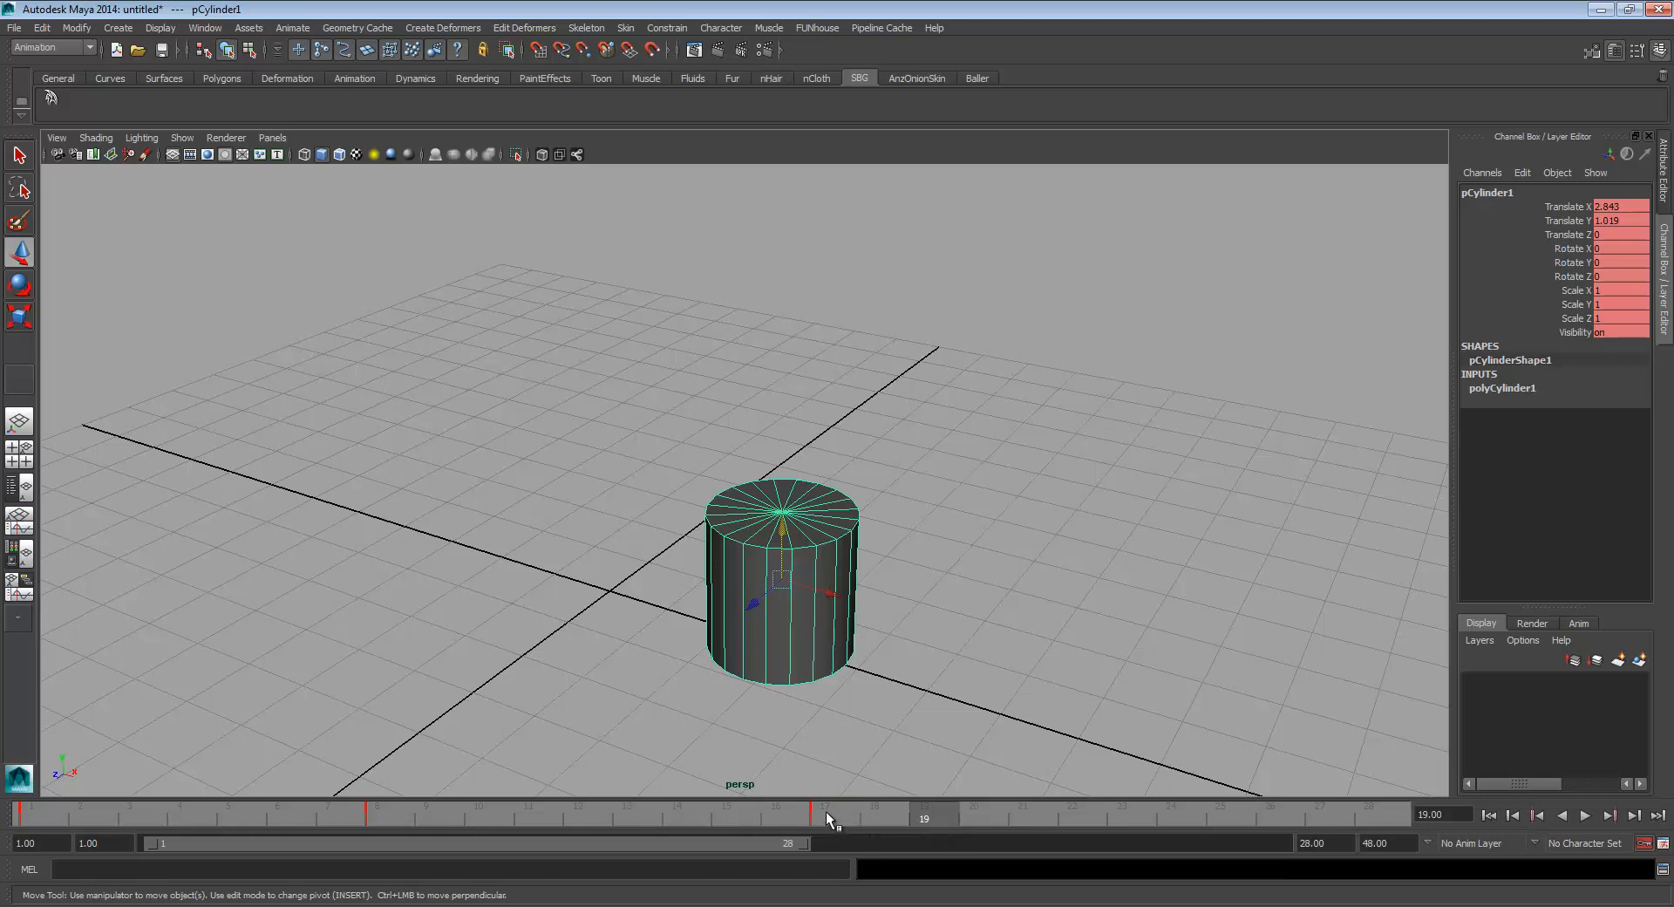
# Shift the keys at frames 8 and 17 together to frames 14 and 23, and scrub to frame 9
pyautogui.keyDown('shift'); pyautogui.moveTo(825, 811); pyautogui.dragTo(394, 809); pyautogui.keyUp('shift')
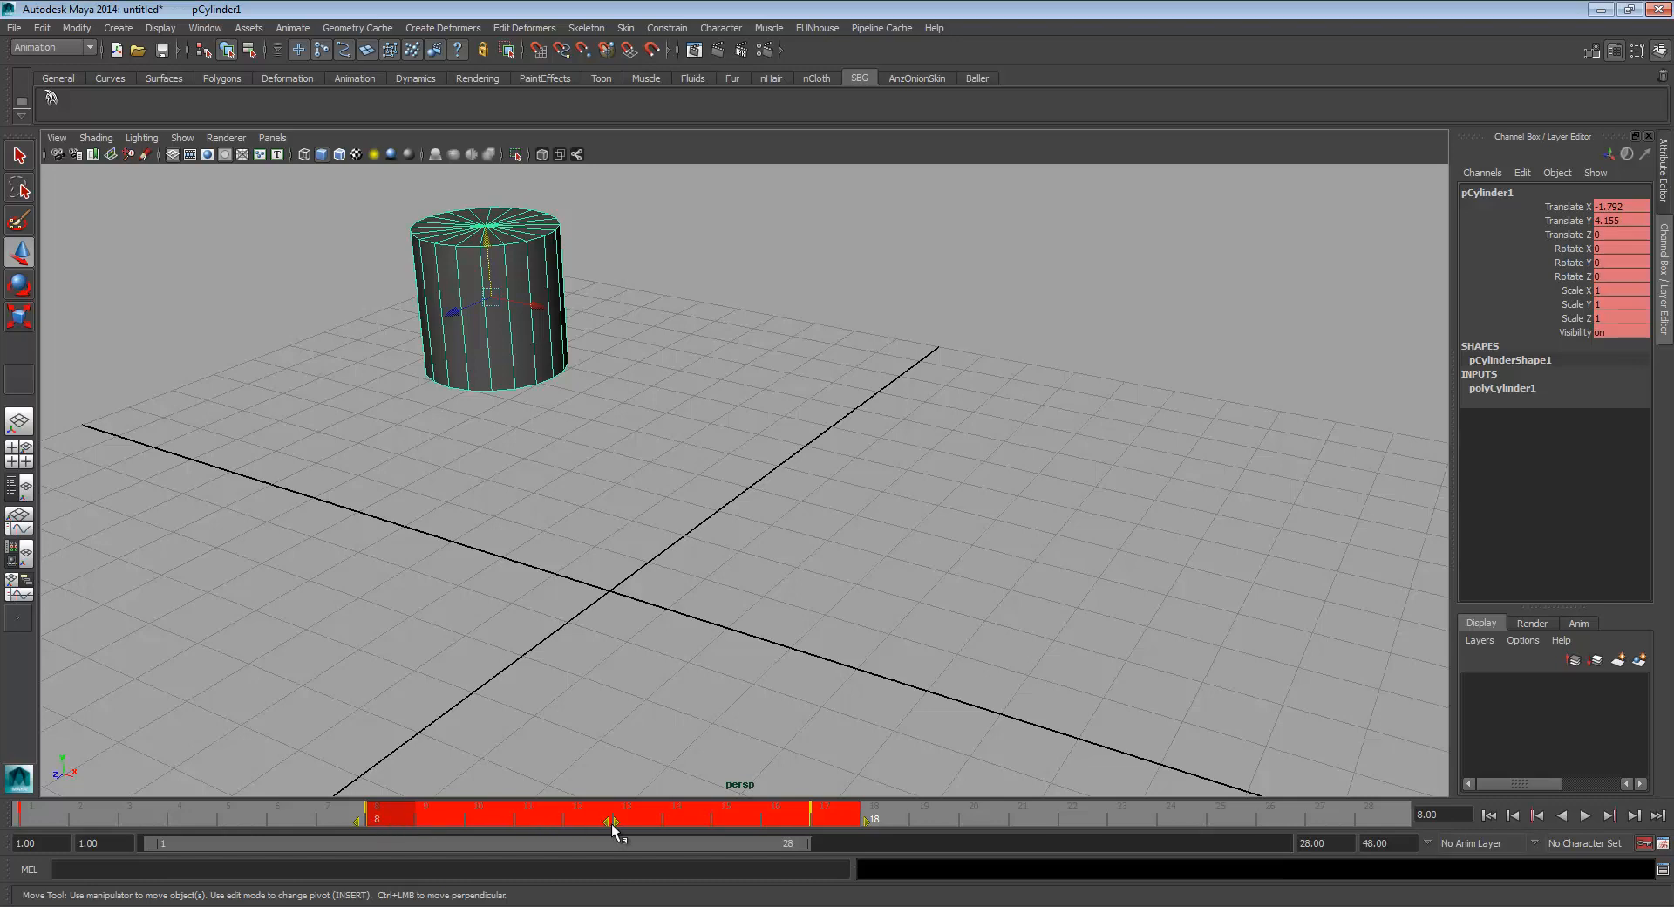
pyautogui.moveTo(614, 824); pyautogui.dragTo(907, 824)
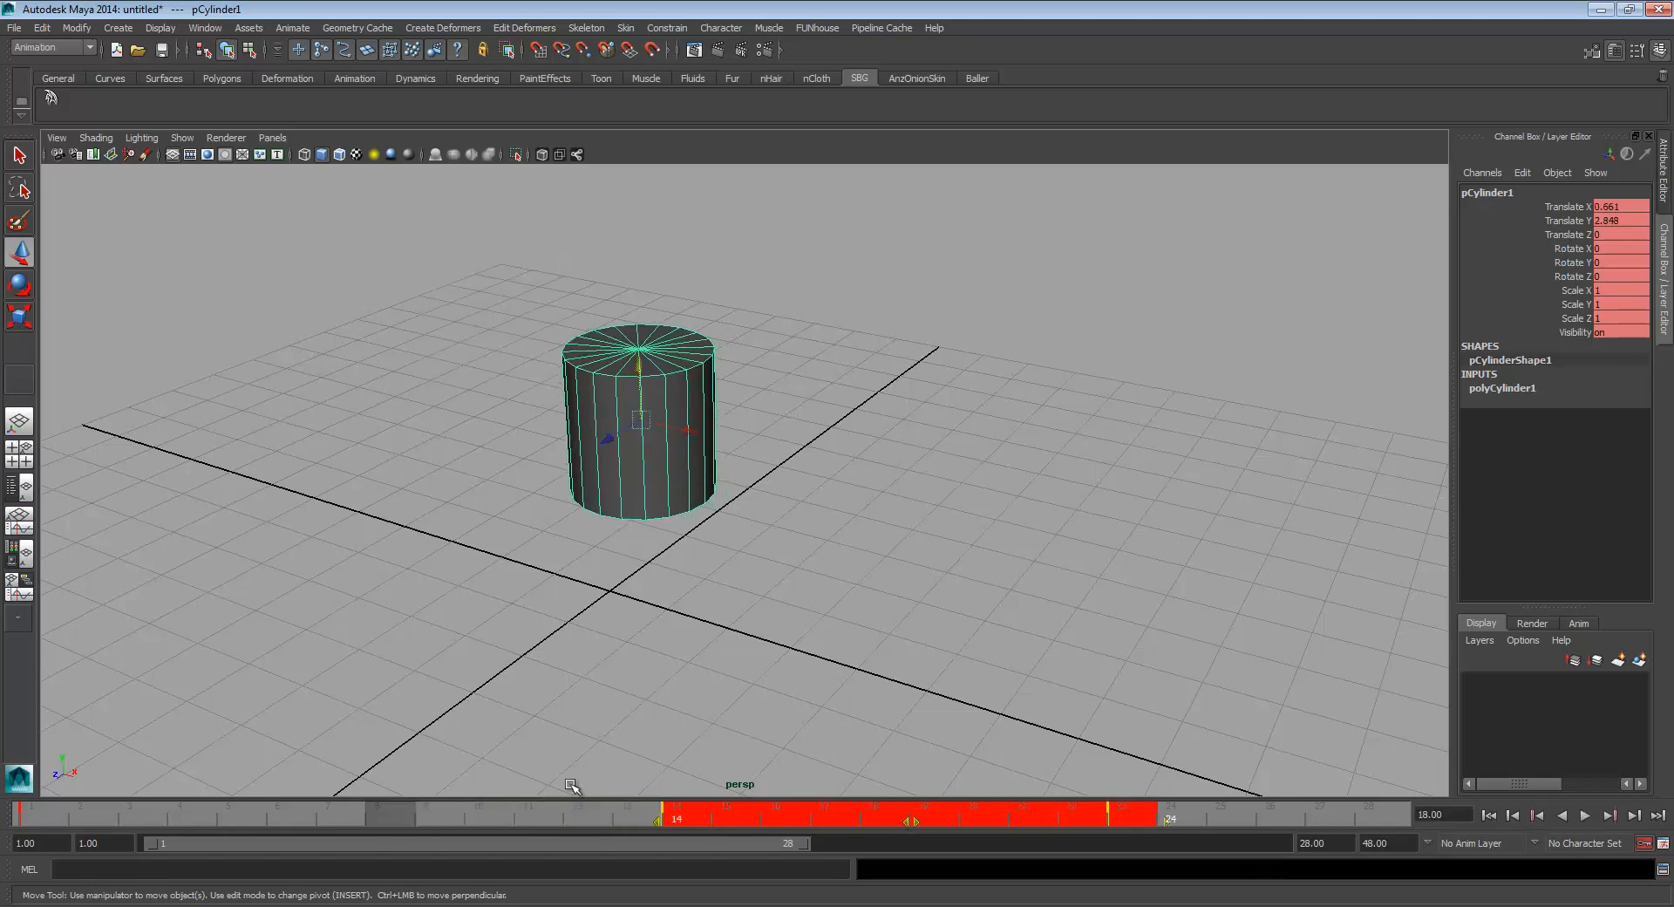
pyautogui.click(453, 814)
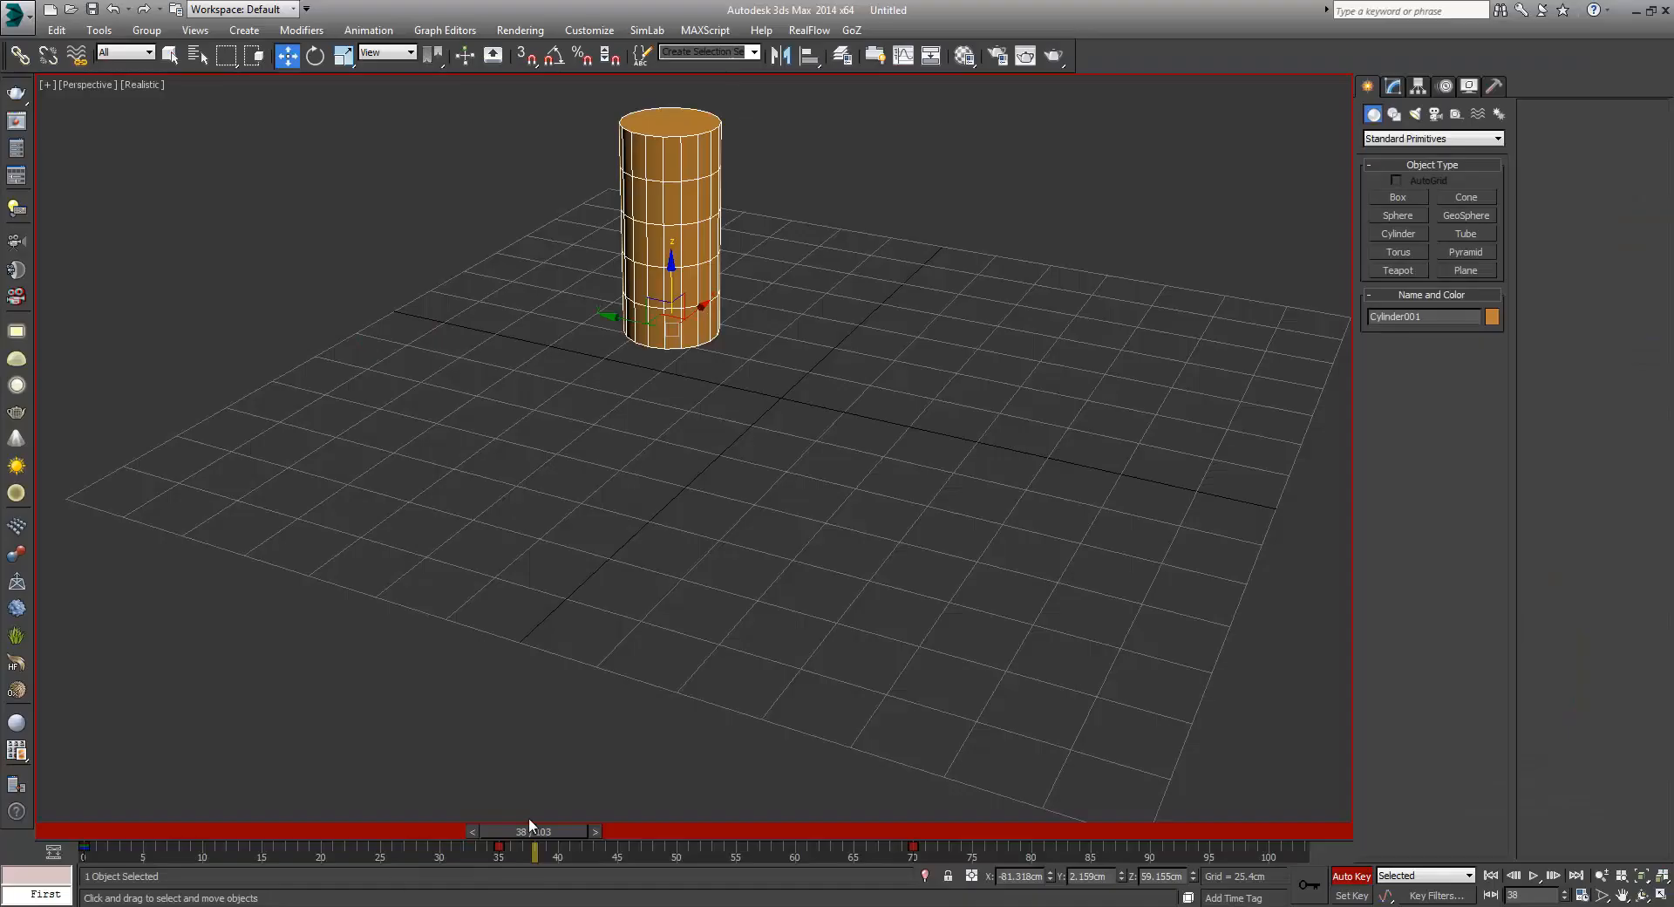
# Switch to 3ds Max, copy the cylinder's position, rotation and scale from frame 9 to a key at frame 26, and return to frame 0
pyautogui.moveTo(532, 832); pyautogui.dragTo(195, 837)
pyautogui.press('w')
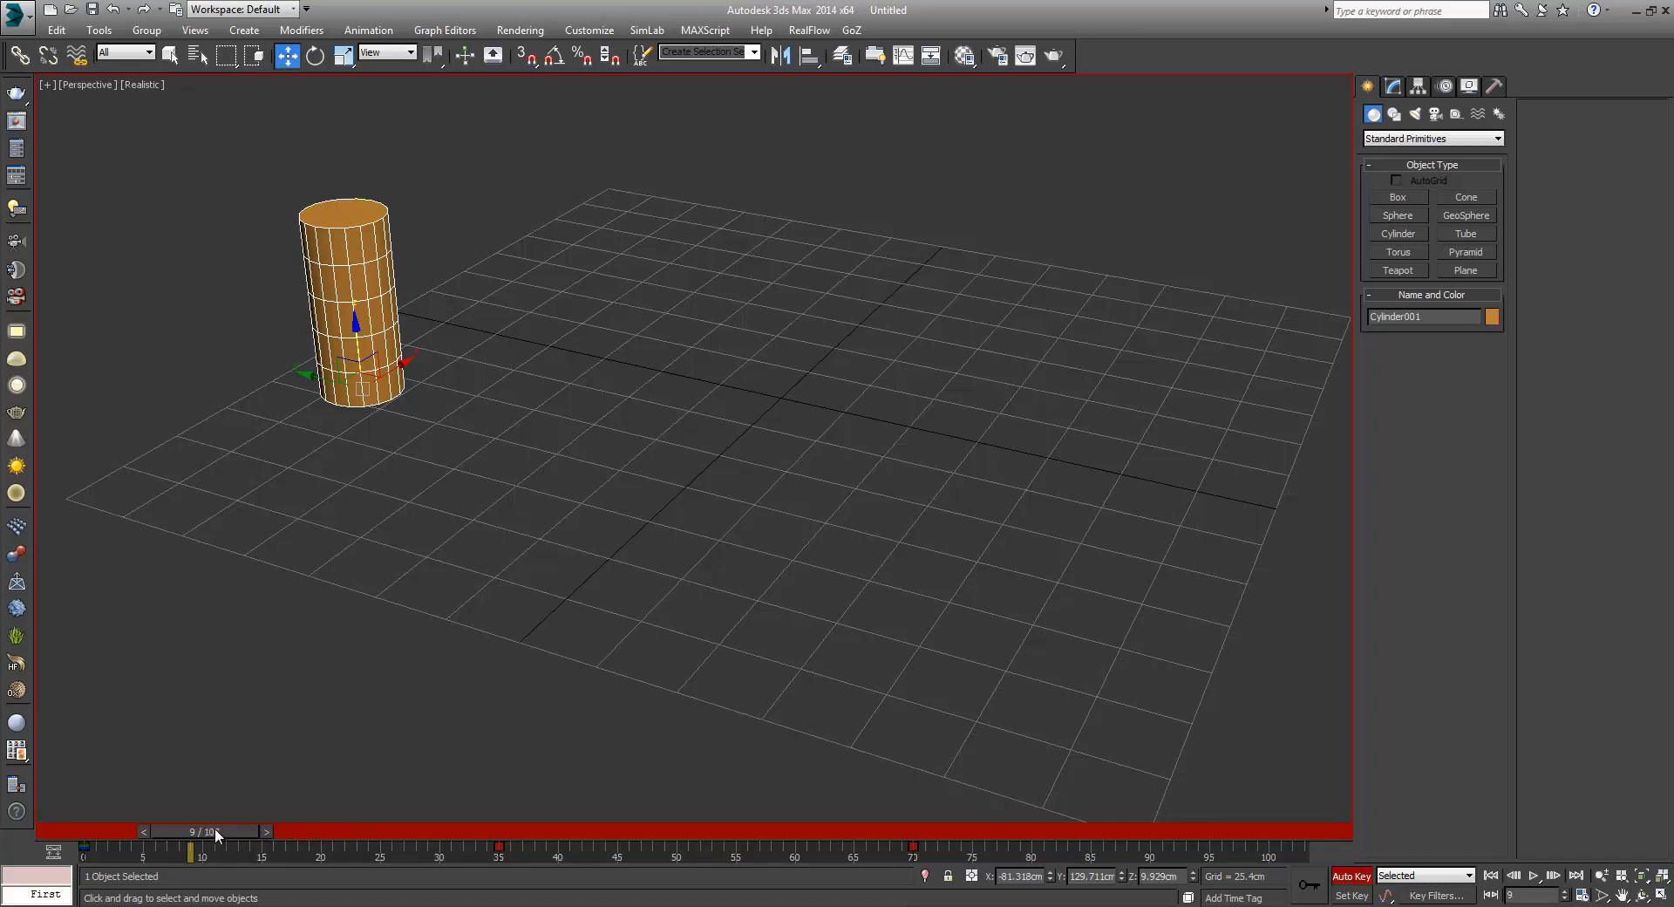
pyautogui.moveTo(207, 830); pyautogui.dragTo(406, 829)
pyautogui.rightClick(405, 829)
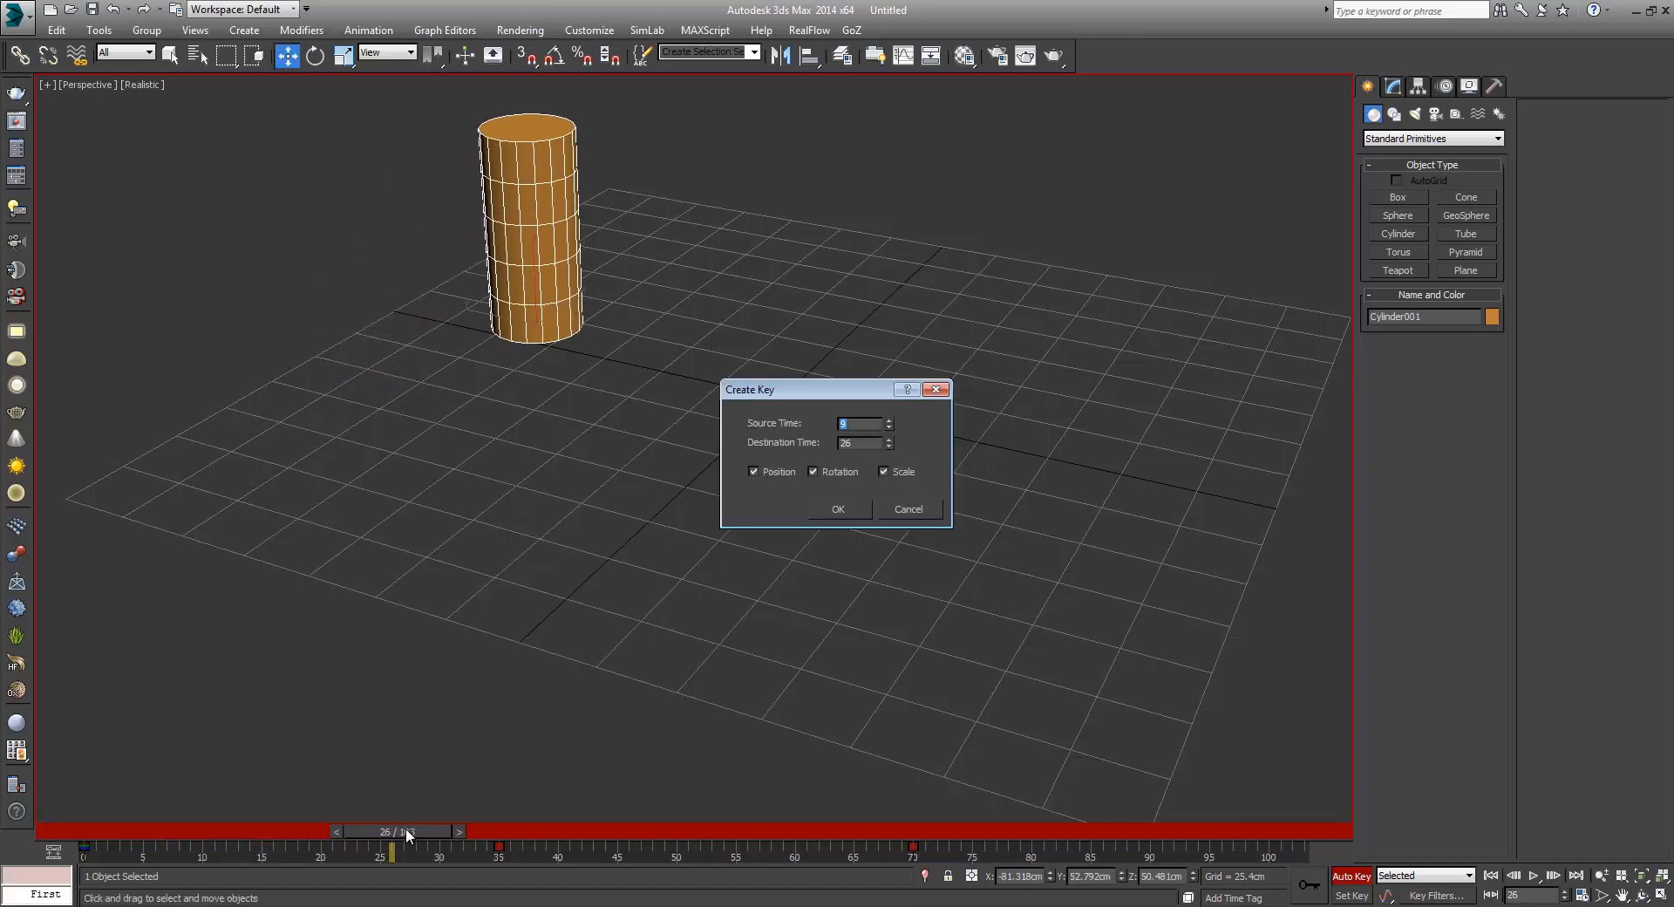
pyautogui.click(836, 509)
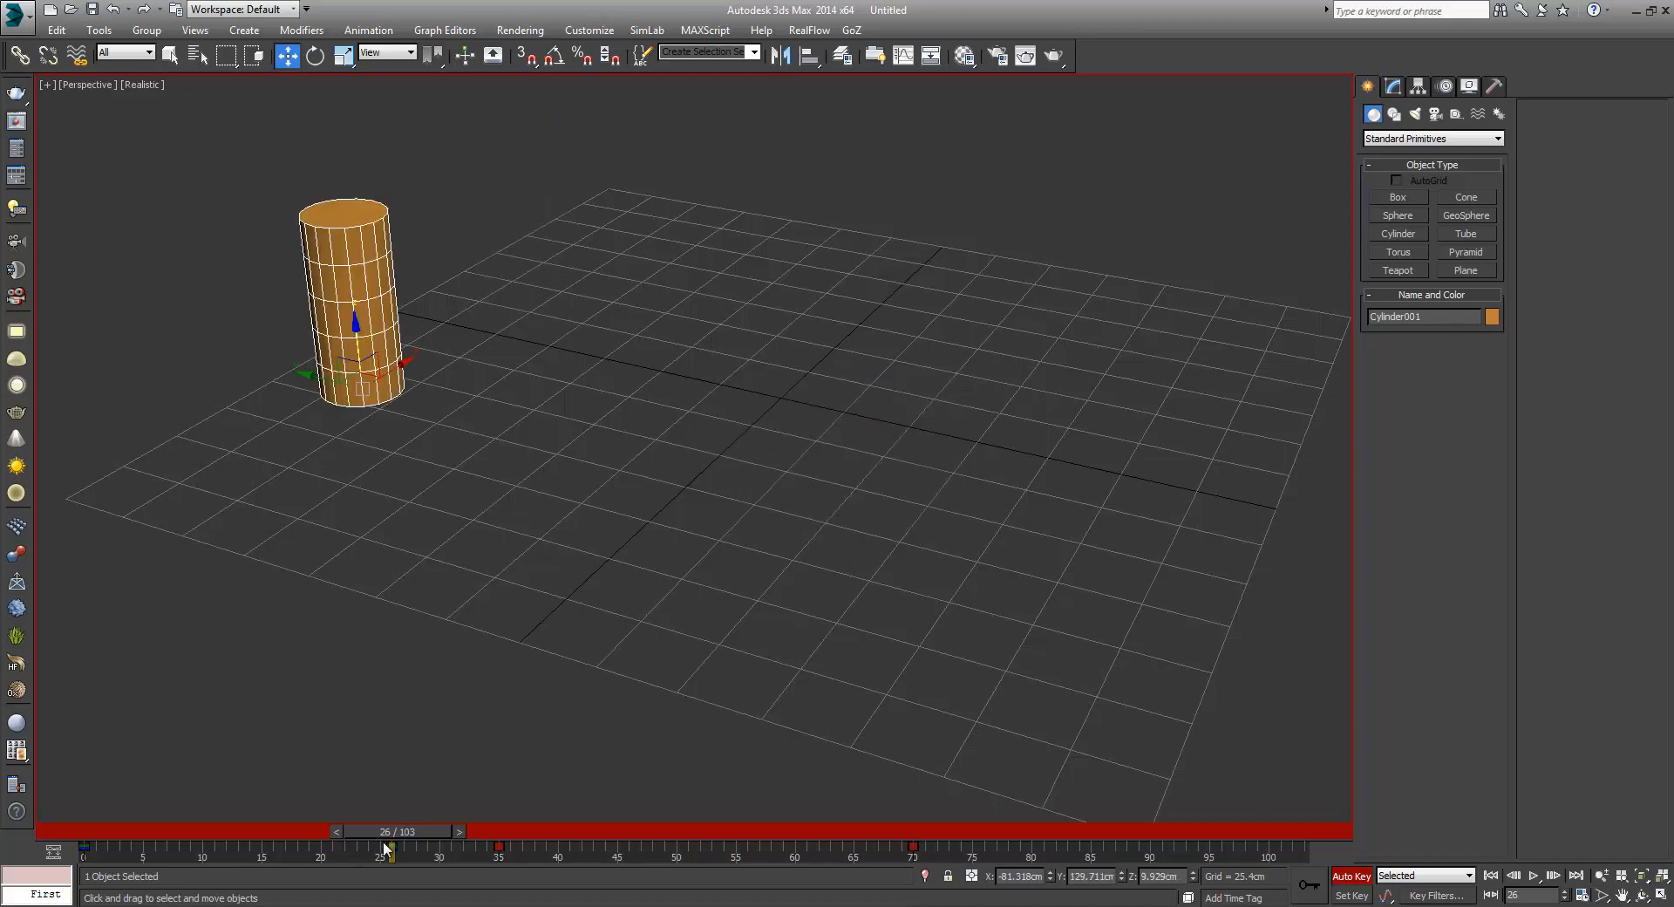
pyautogui.moveTo(413, 831); pyautogui.dragTo(103, 850)
pyautogui.press('w')
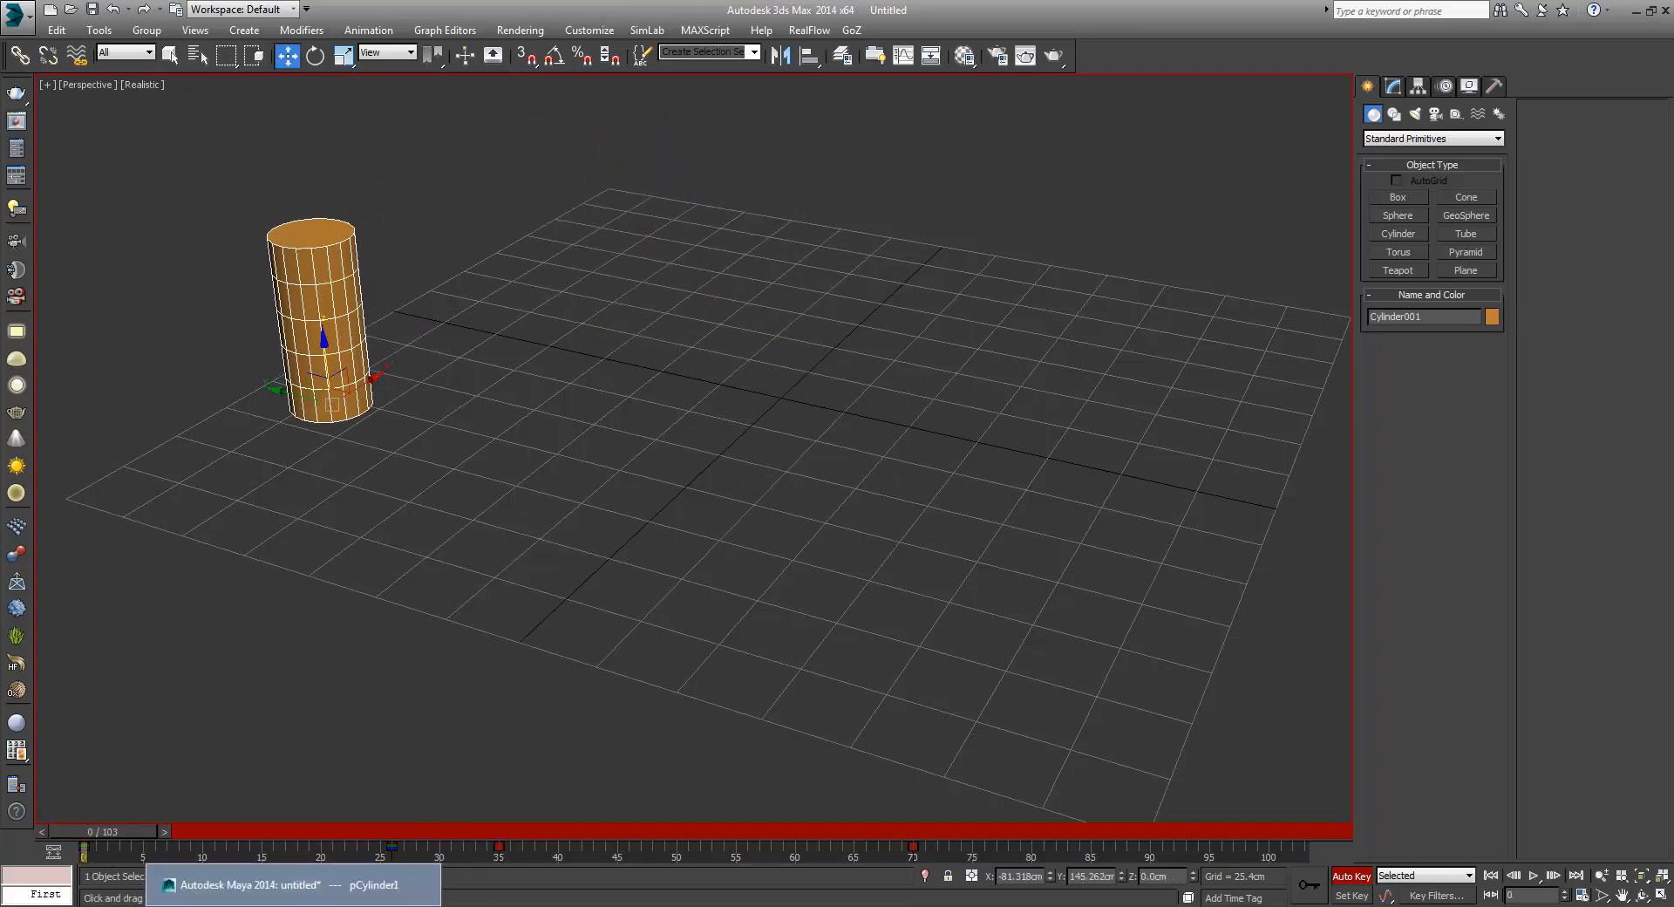
# Switch to Maya, key the cylinder's frame 4 pose at frame 10, play the animation, and return to frame 1
pyautogui.click(292, 906)
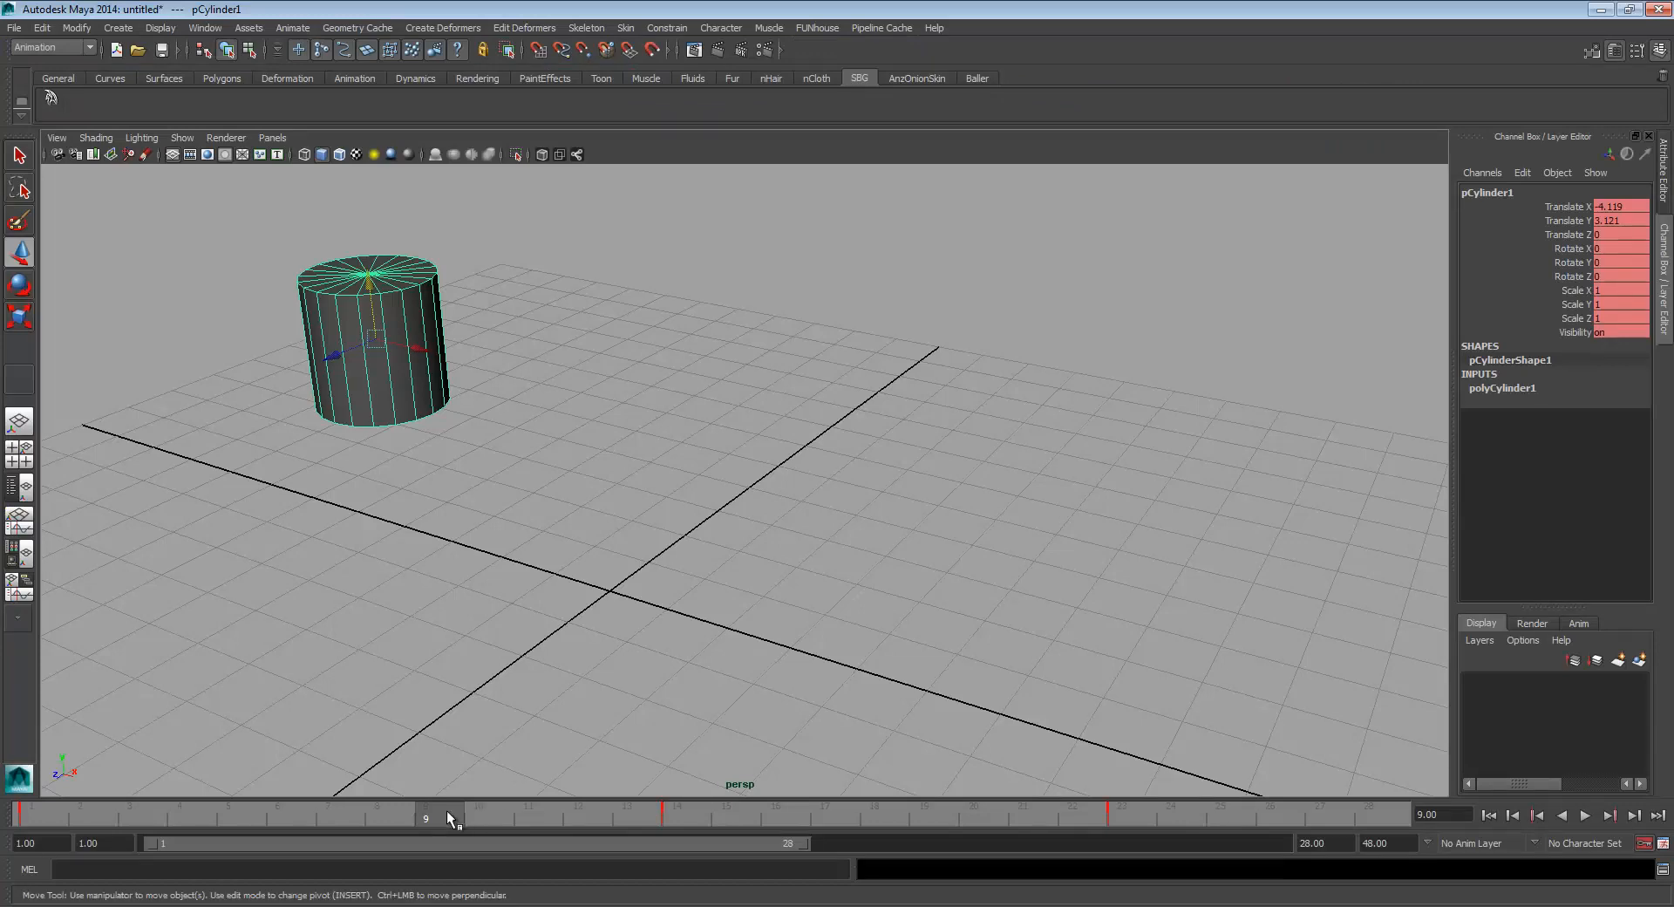
pyautogui.moveTo(446, 809); pyautogui.dragTo(196, 811)
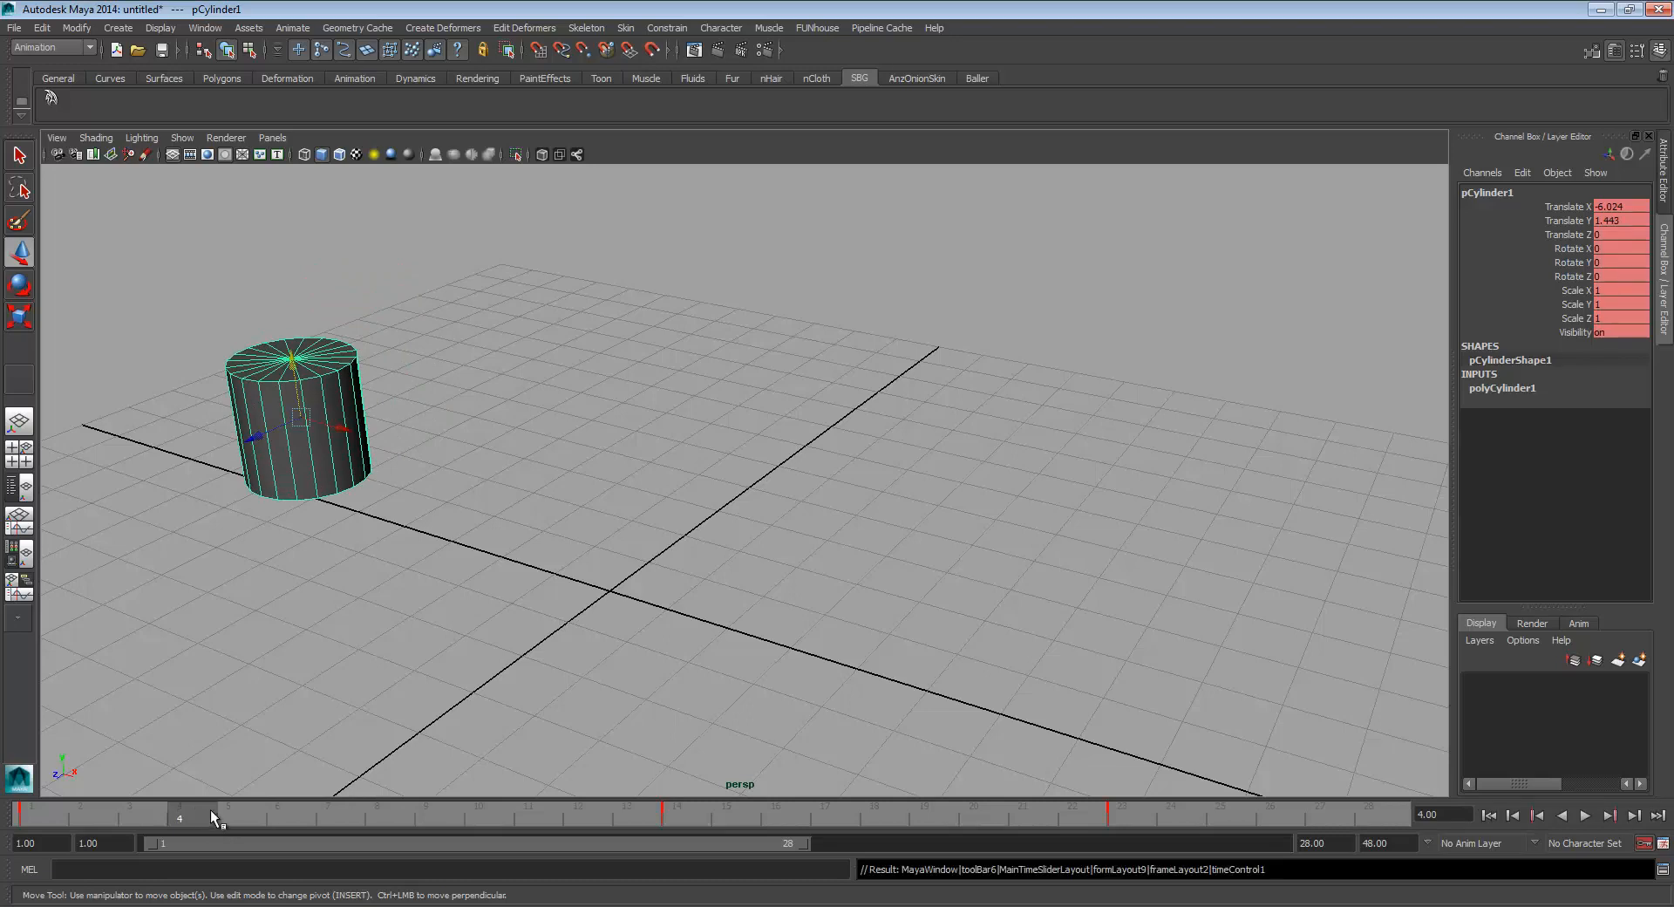
pyautogui.hotkey('alt', 'v')
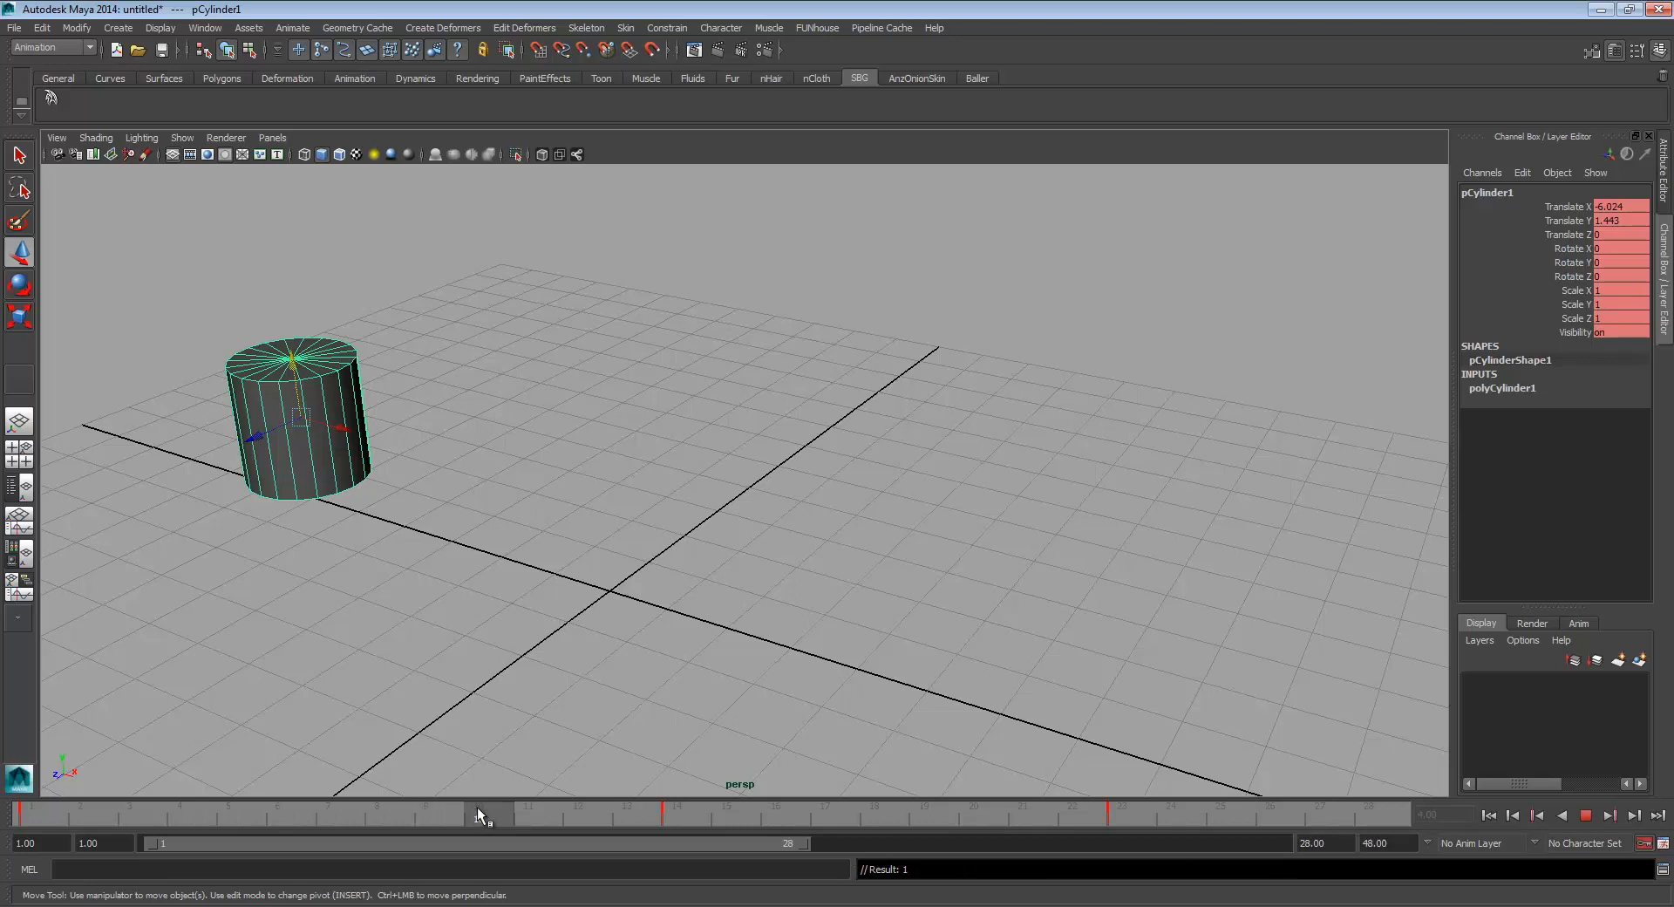
pyautogui.hotkey('alt', 'v')
pyautogui.hotkey('alt', 'v')
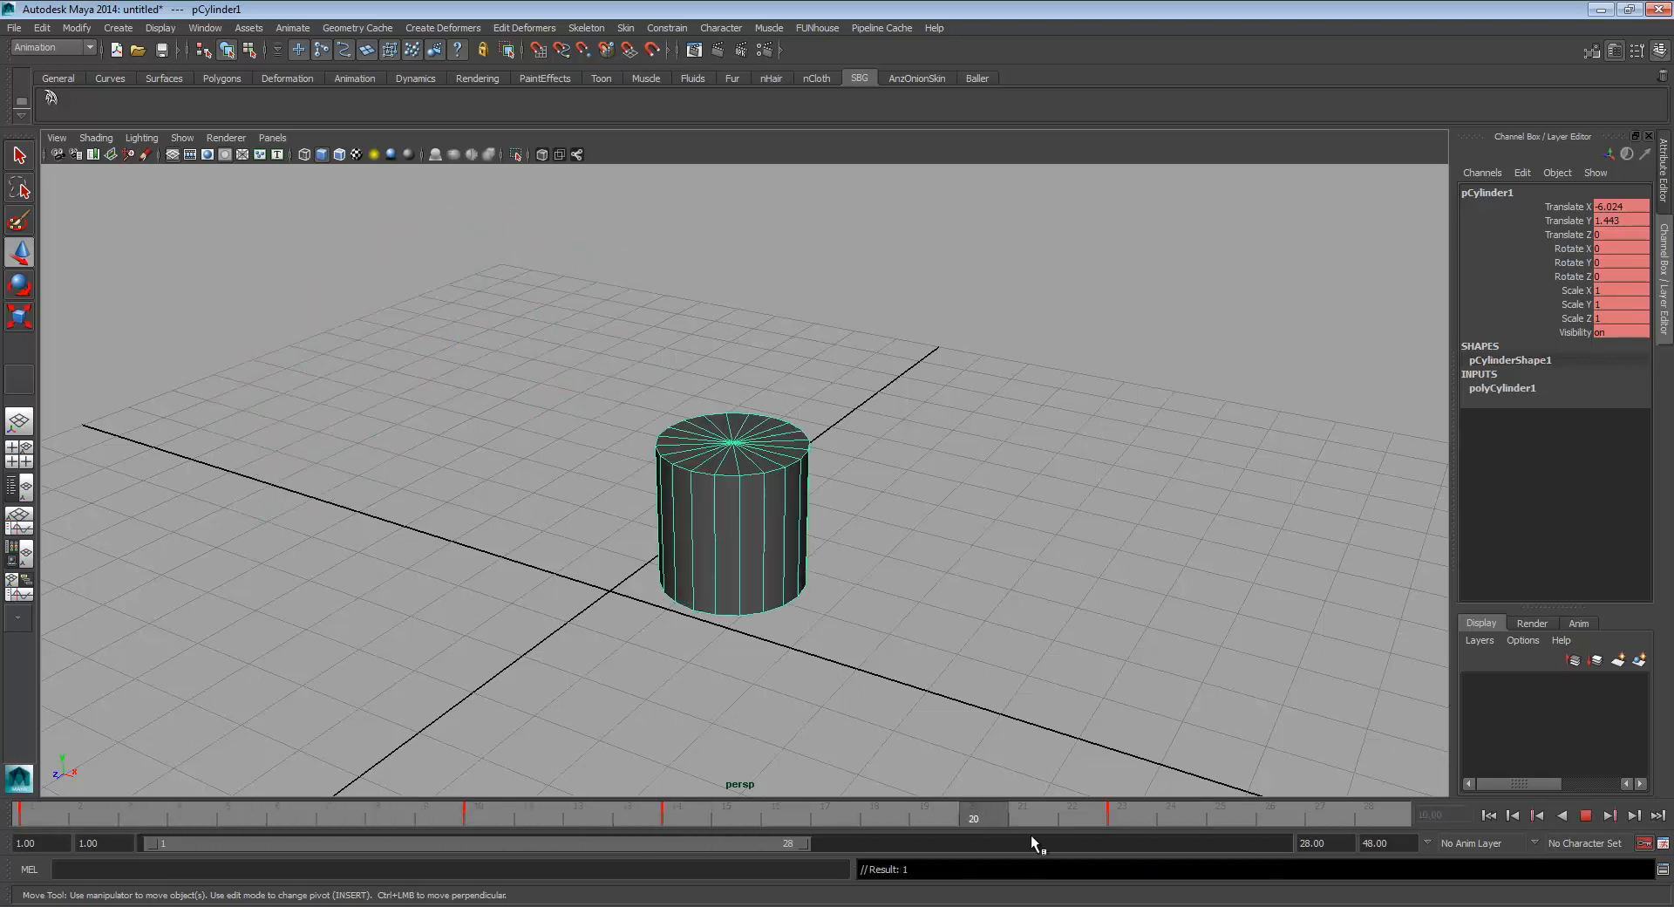
pyautogui.moveTo(212, 839)
pyautogui.mouseDown()
pyautogui.moveTo(535, 841)
pyautogui.moveTo(0, 814)
pyautogui.moveTo(413, 823)
pyautogui.moveTo(479, 808)
pyautogui.moveTo(117, 814)
pyautogui.moveTo(483, 824)
pyautogui.mouseUp()
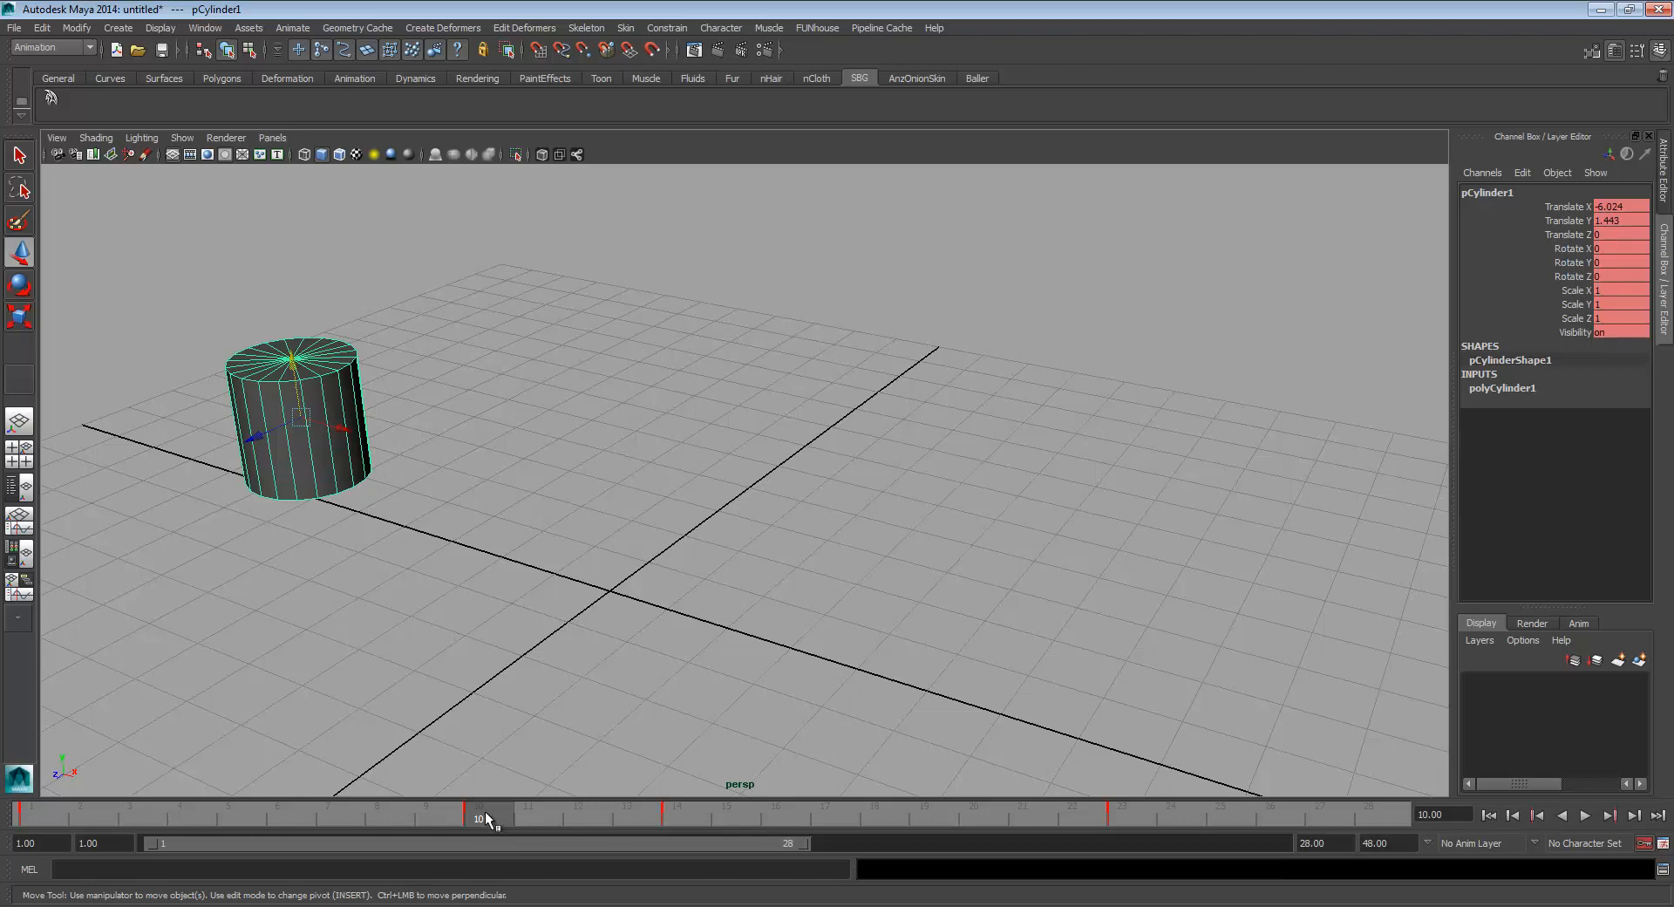
pyautogui.moveTo(485, 811); pyautogui.dragTo(26, 816)
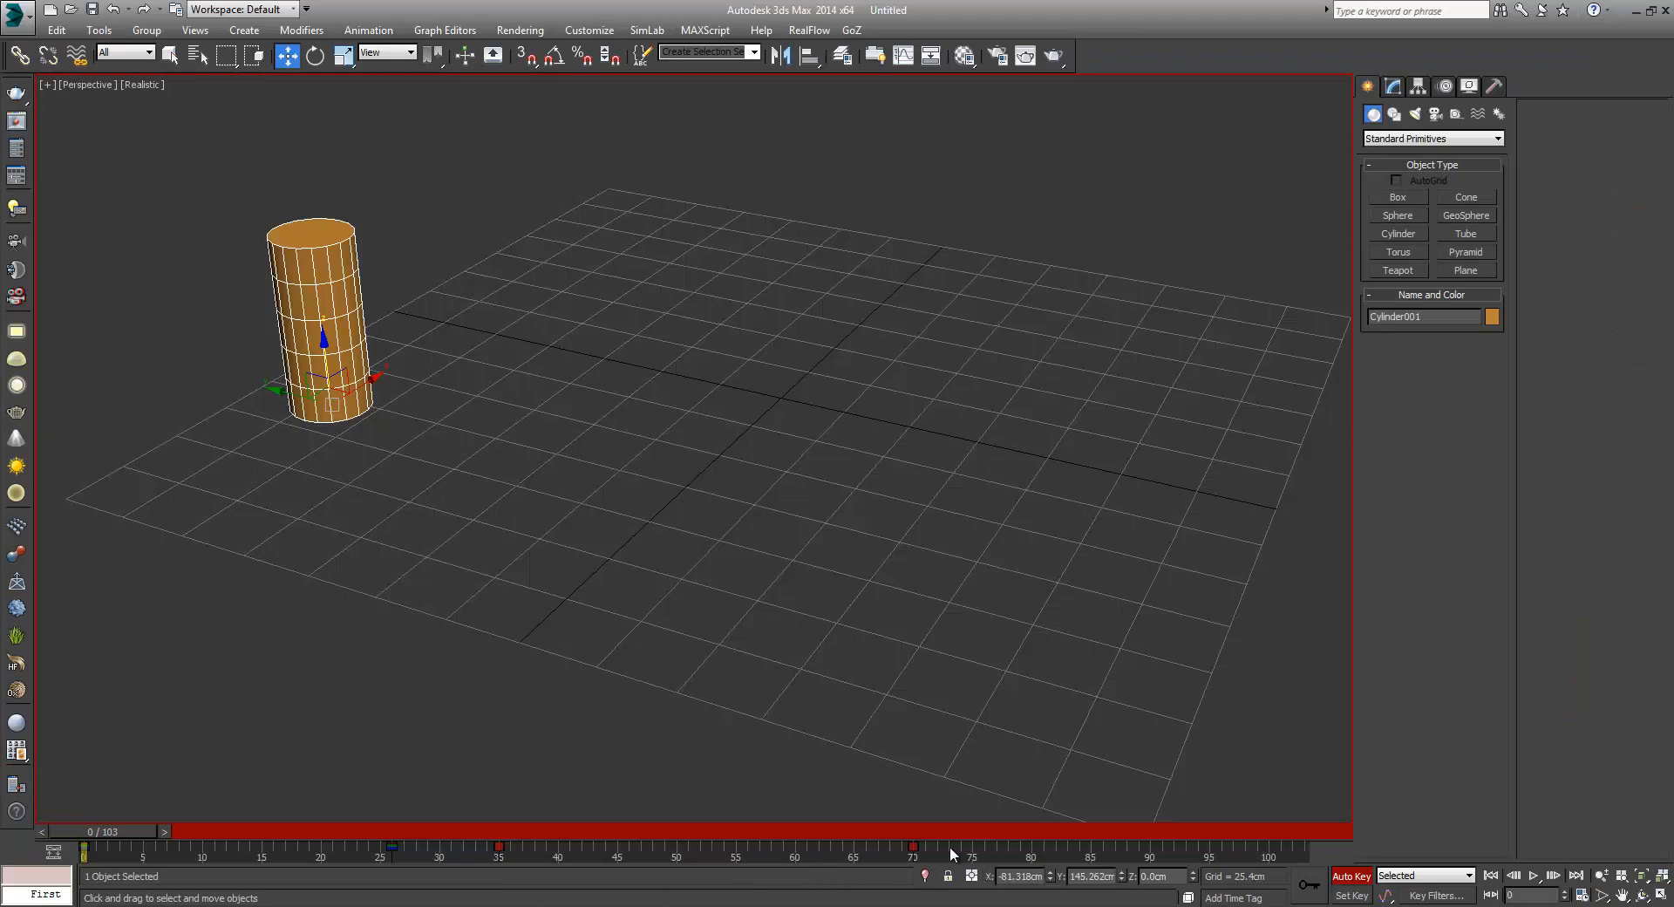
# Switch to 3ds Max and shift the cylinder's keys at frames 26, 35 and 70 together to frames 19, 28 and 63
pyautogui.moveTo(950, 846); pyautogui.dragTo(295, 858)
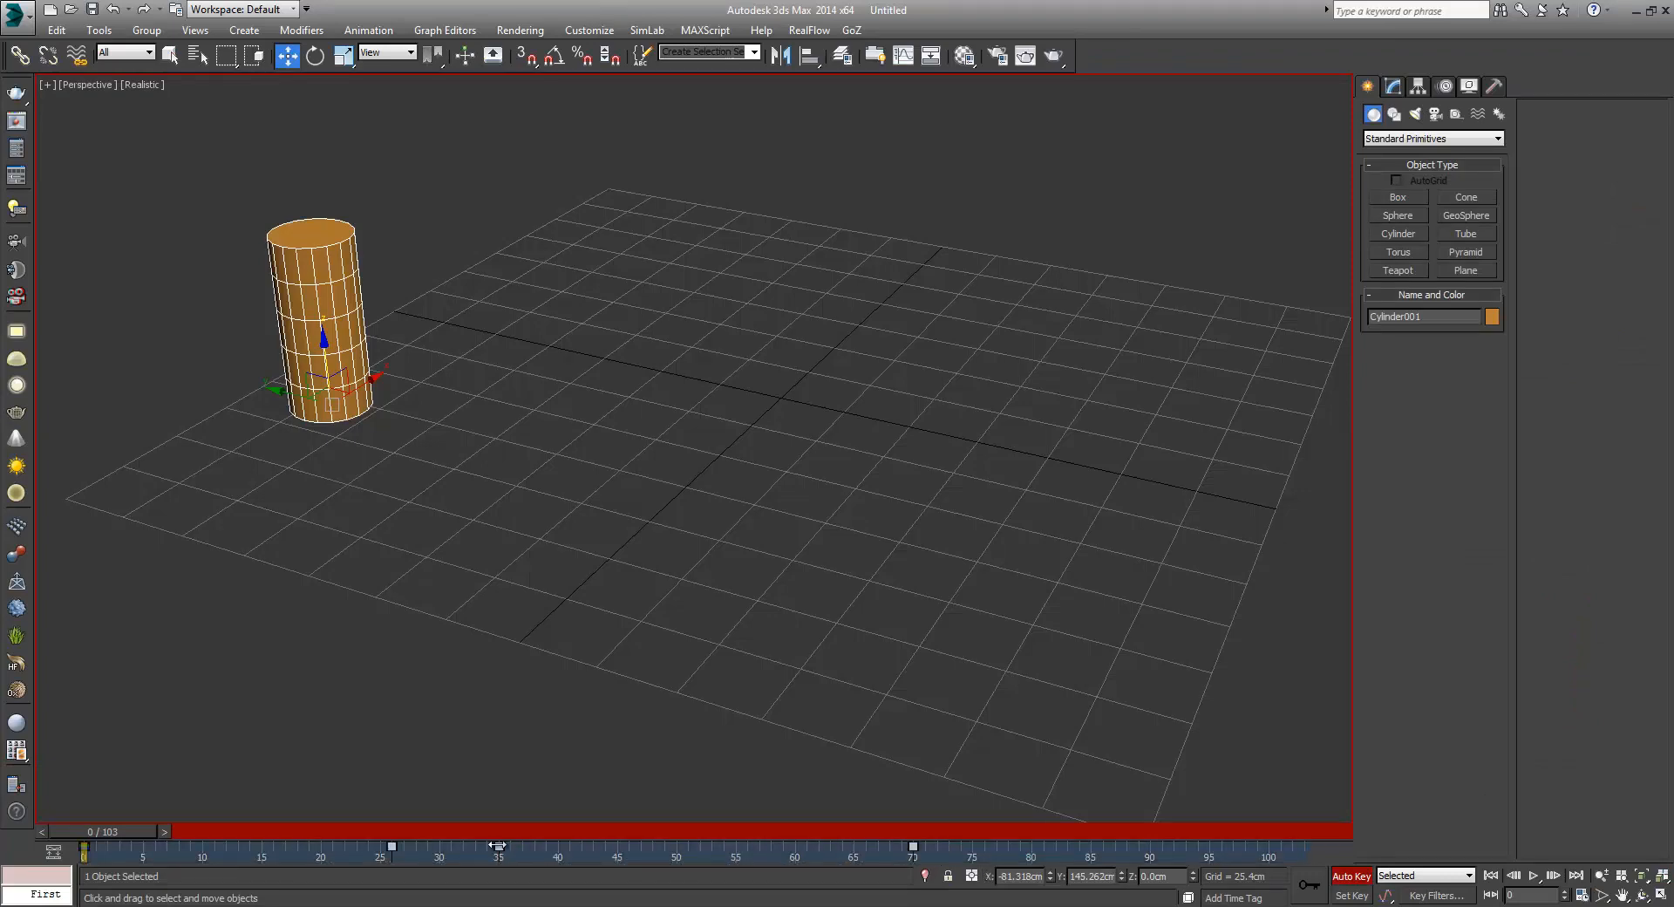
pyautogui.moveTo(497, 846); pyautogui.dragTo(418, 846)
# Switch to Maya and set the cylinder's Translate X and Translate Y to 0 at frame 1
pyautogui.moveTo(347, 906)
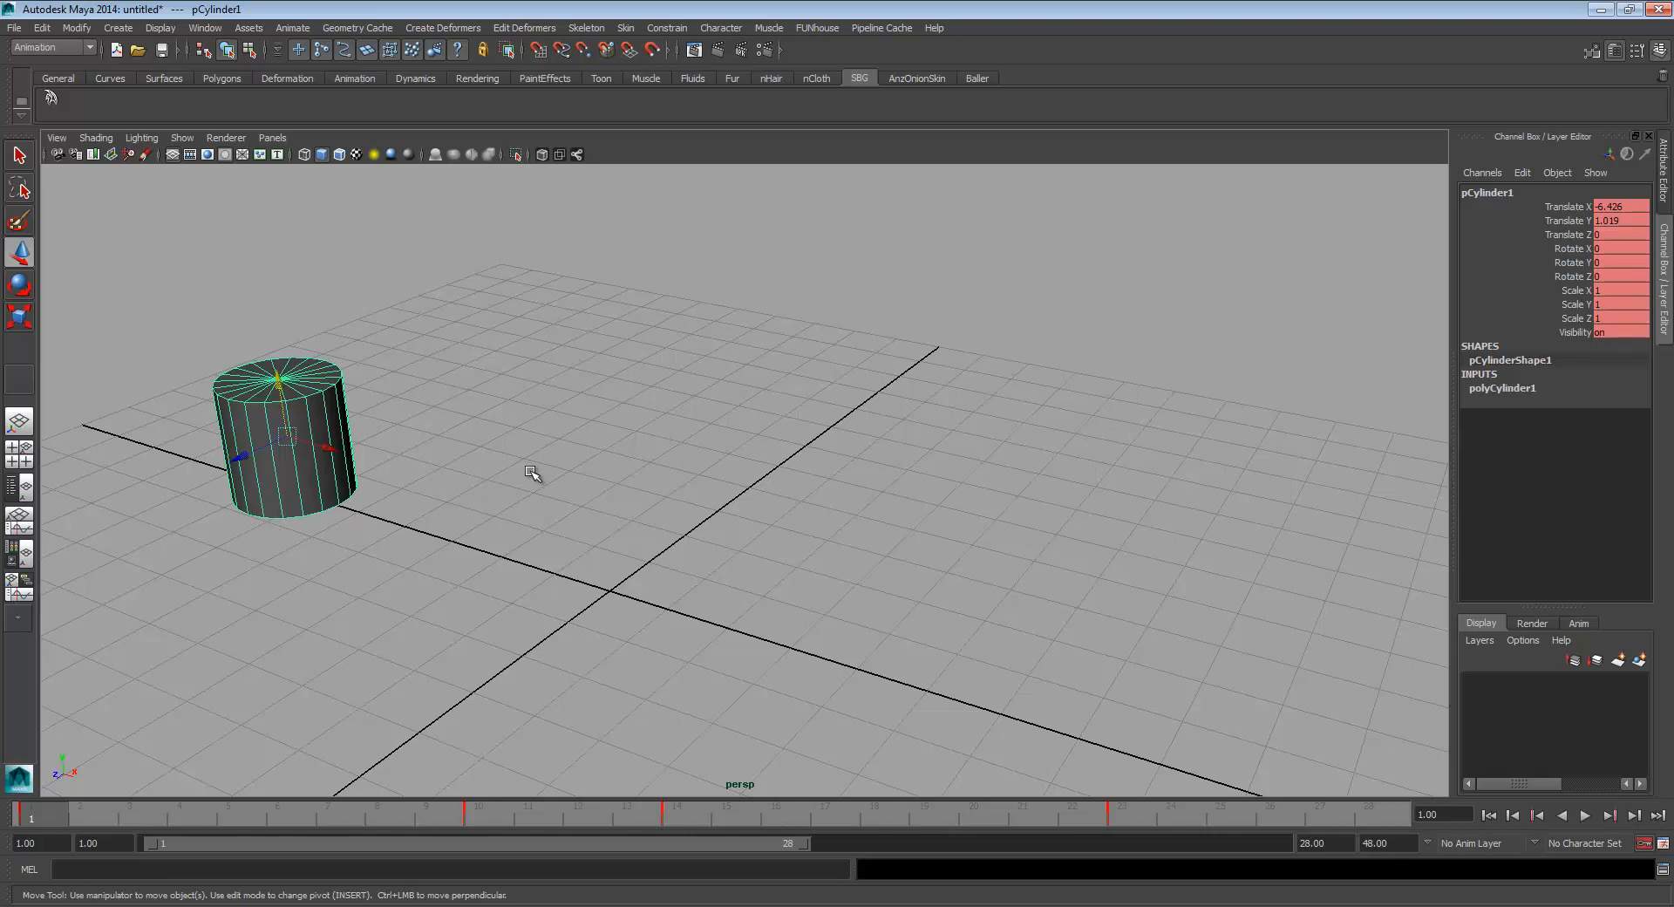
pyautogui.doubleClick(1615, 207)
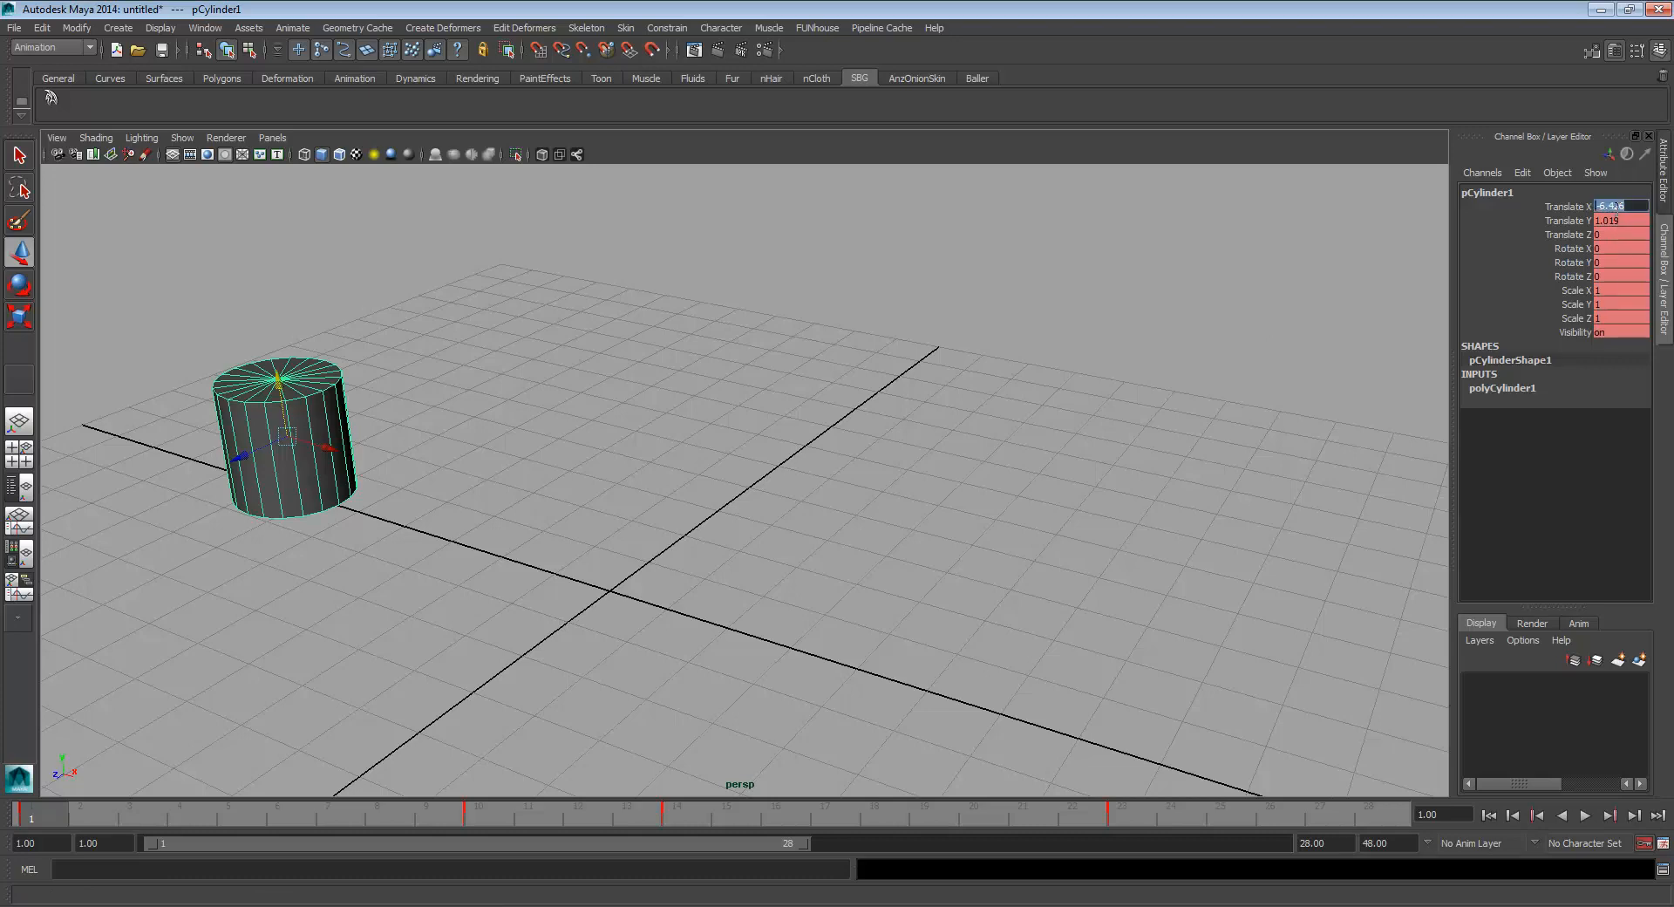
pyautogui.write('0')
pyautogui.press('Return')
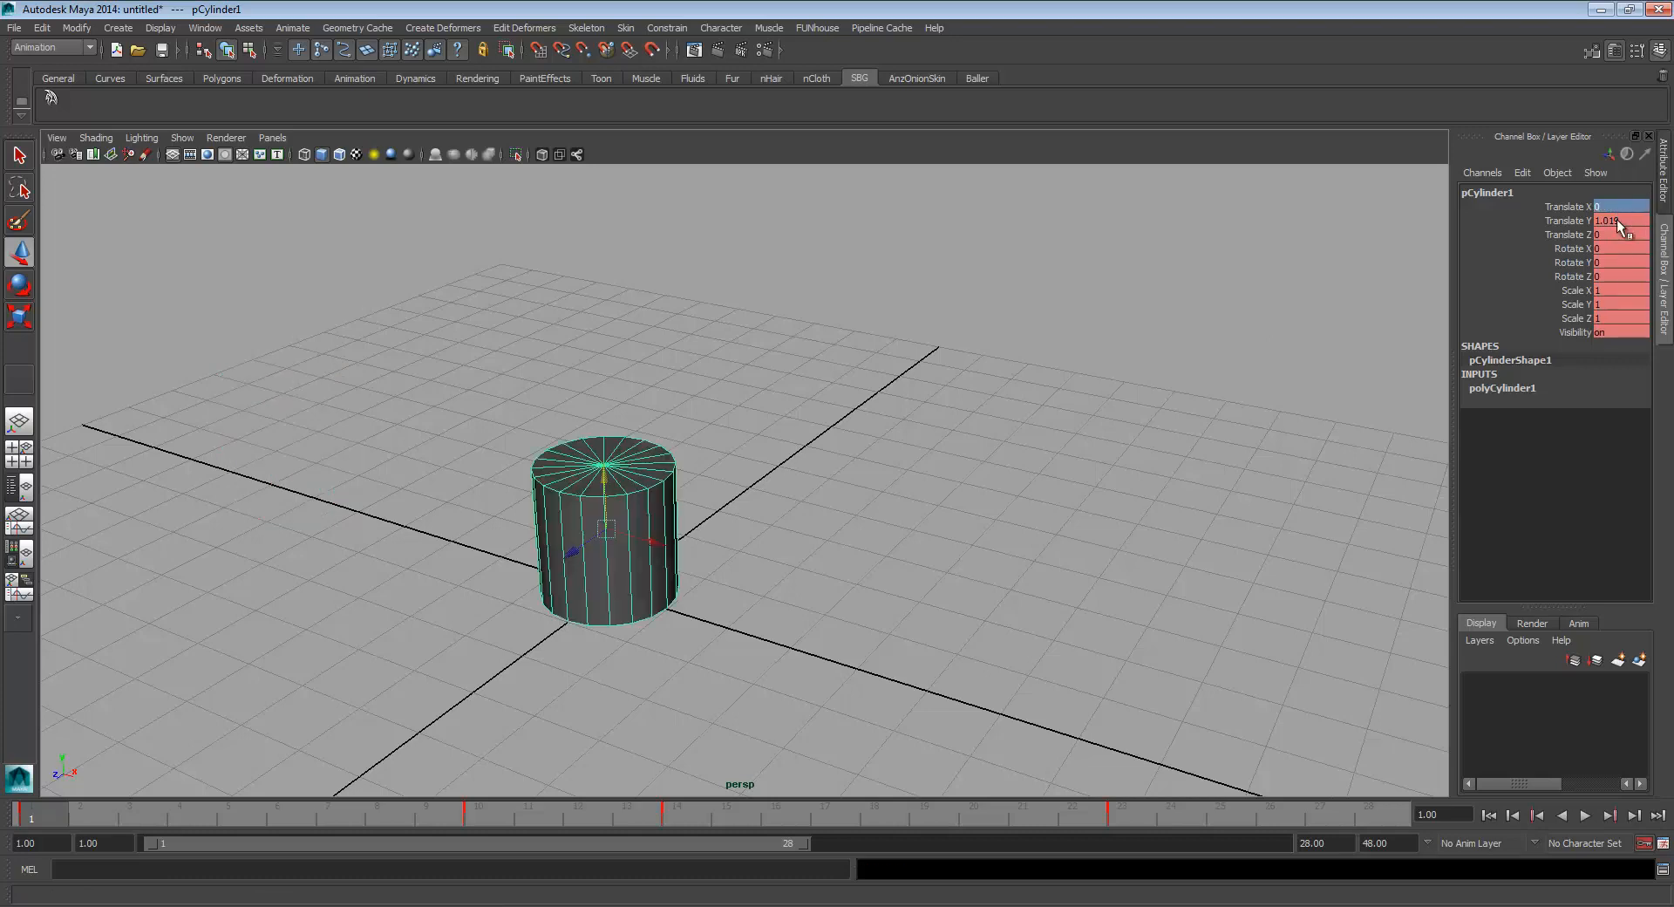
pyautogui.doubleClick(1619, 220)
pyautogui.write('0')
pyautogui.press('Return')
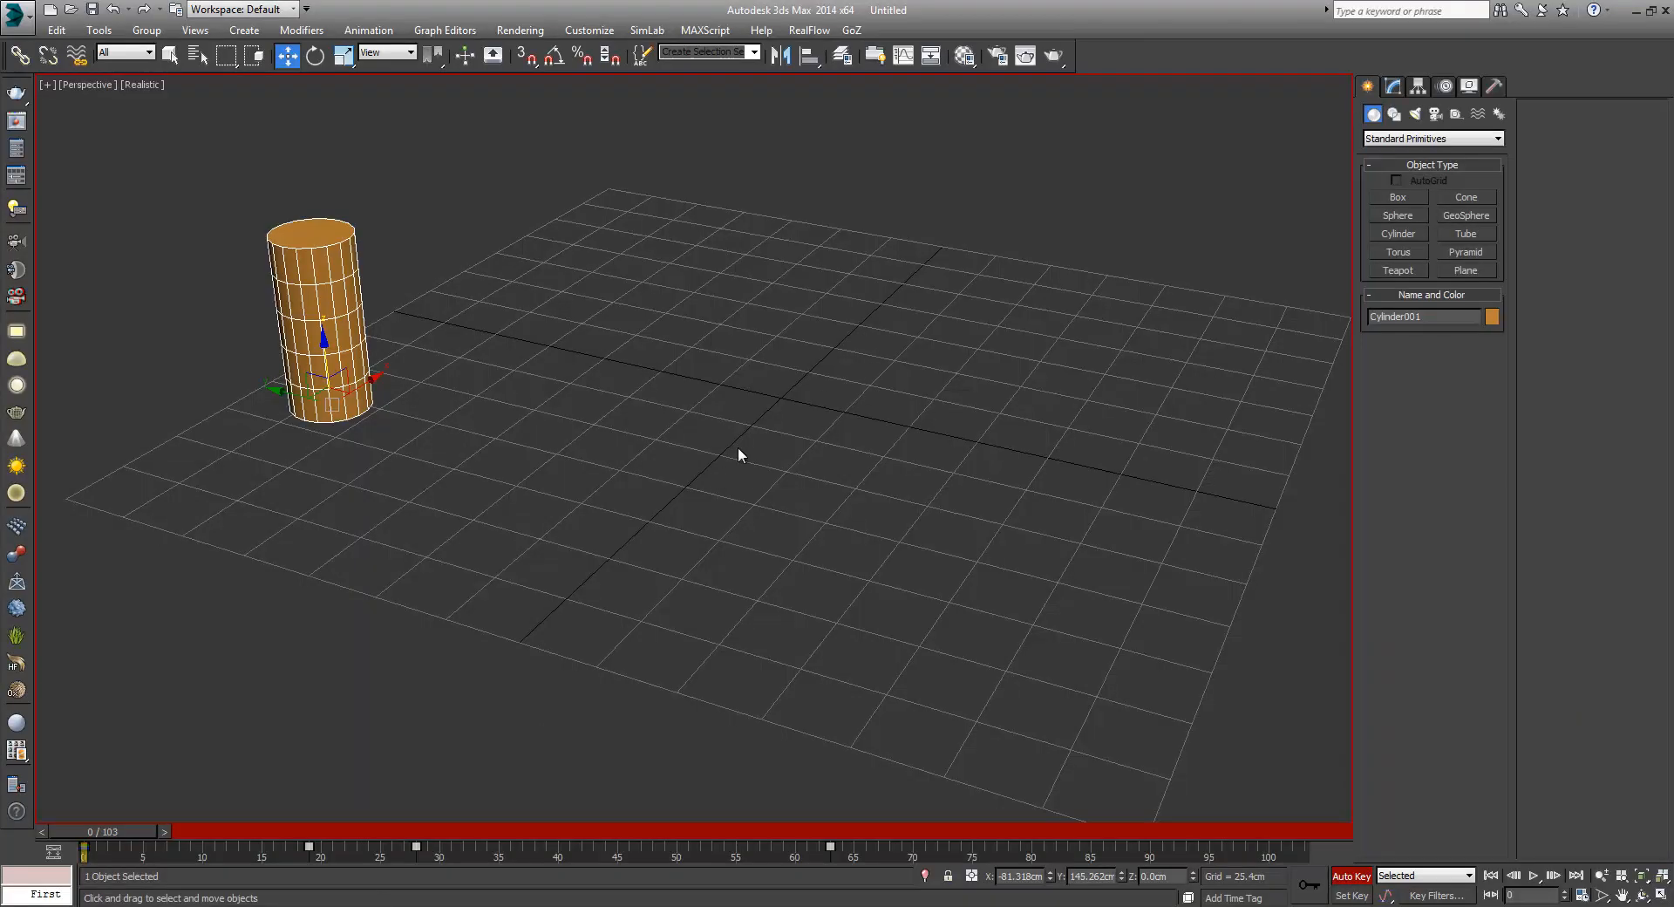
# Switch to 3ds Max and show the cylinder's editable base parameters
pyautogui.click(1392, 85)
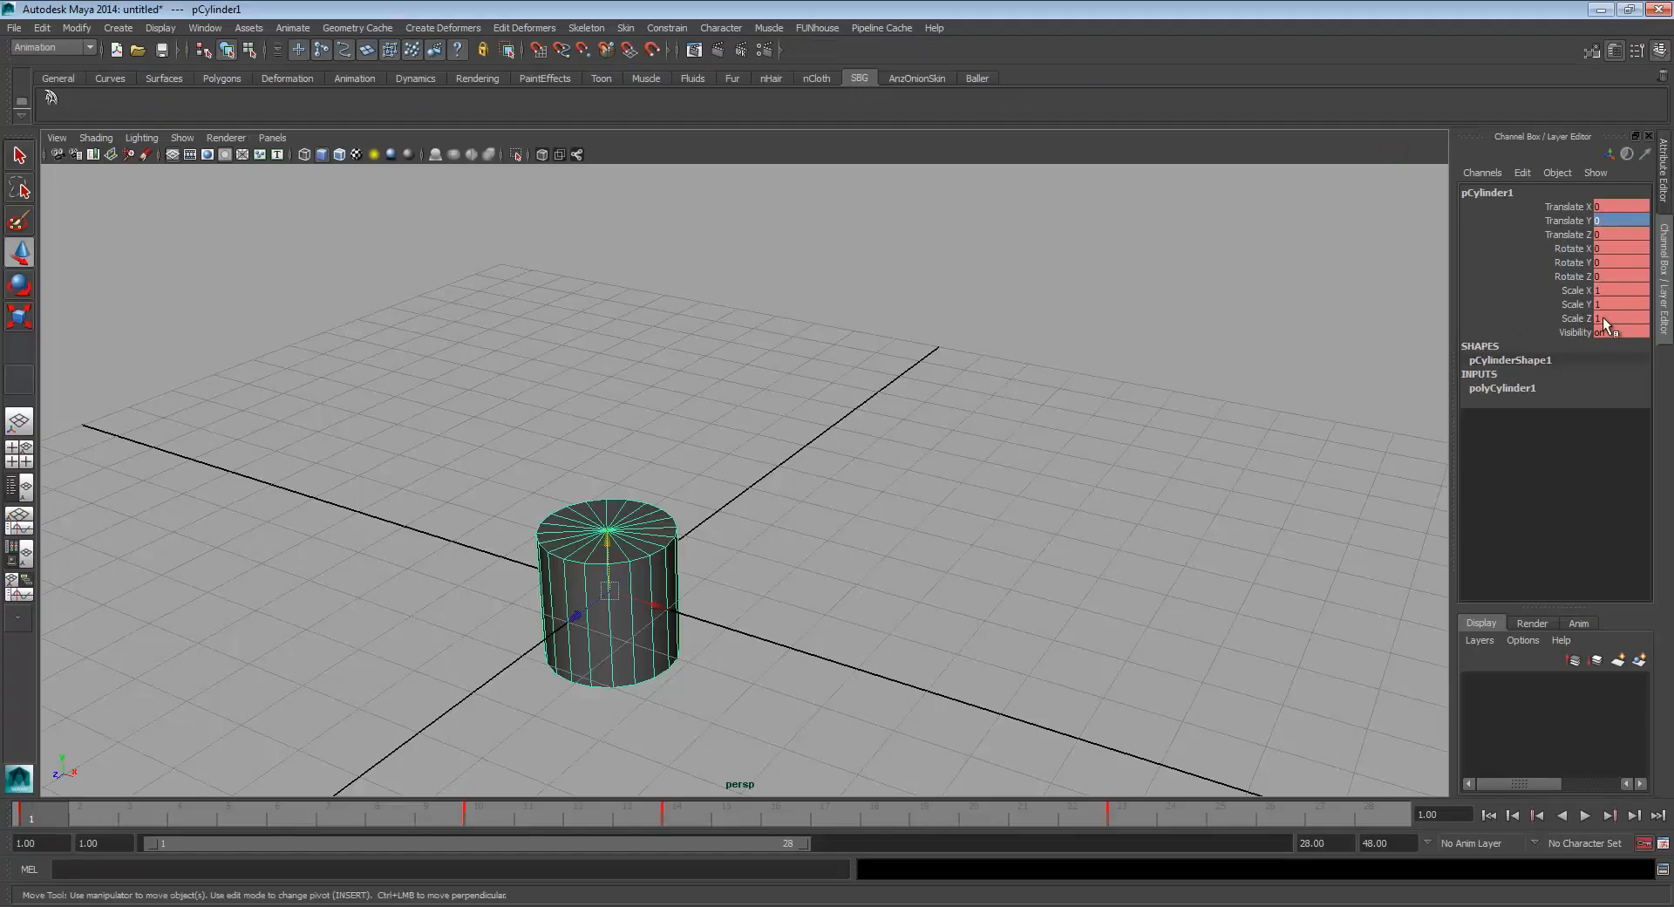
# Switch to Maya, try scaling the cylinder interactively through its Scale Z channel, and undo the change
pyautogui.click(1568, 317)
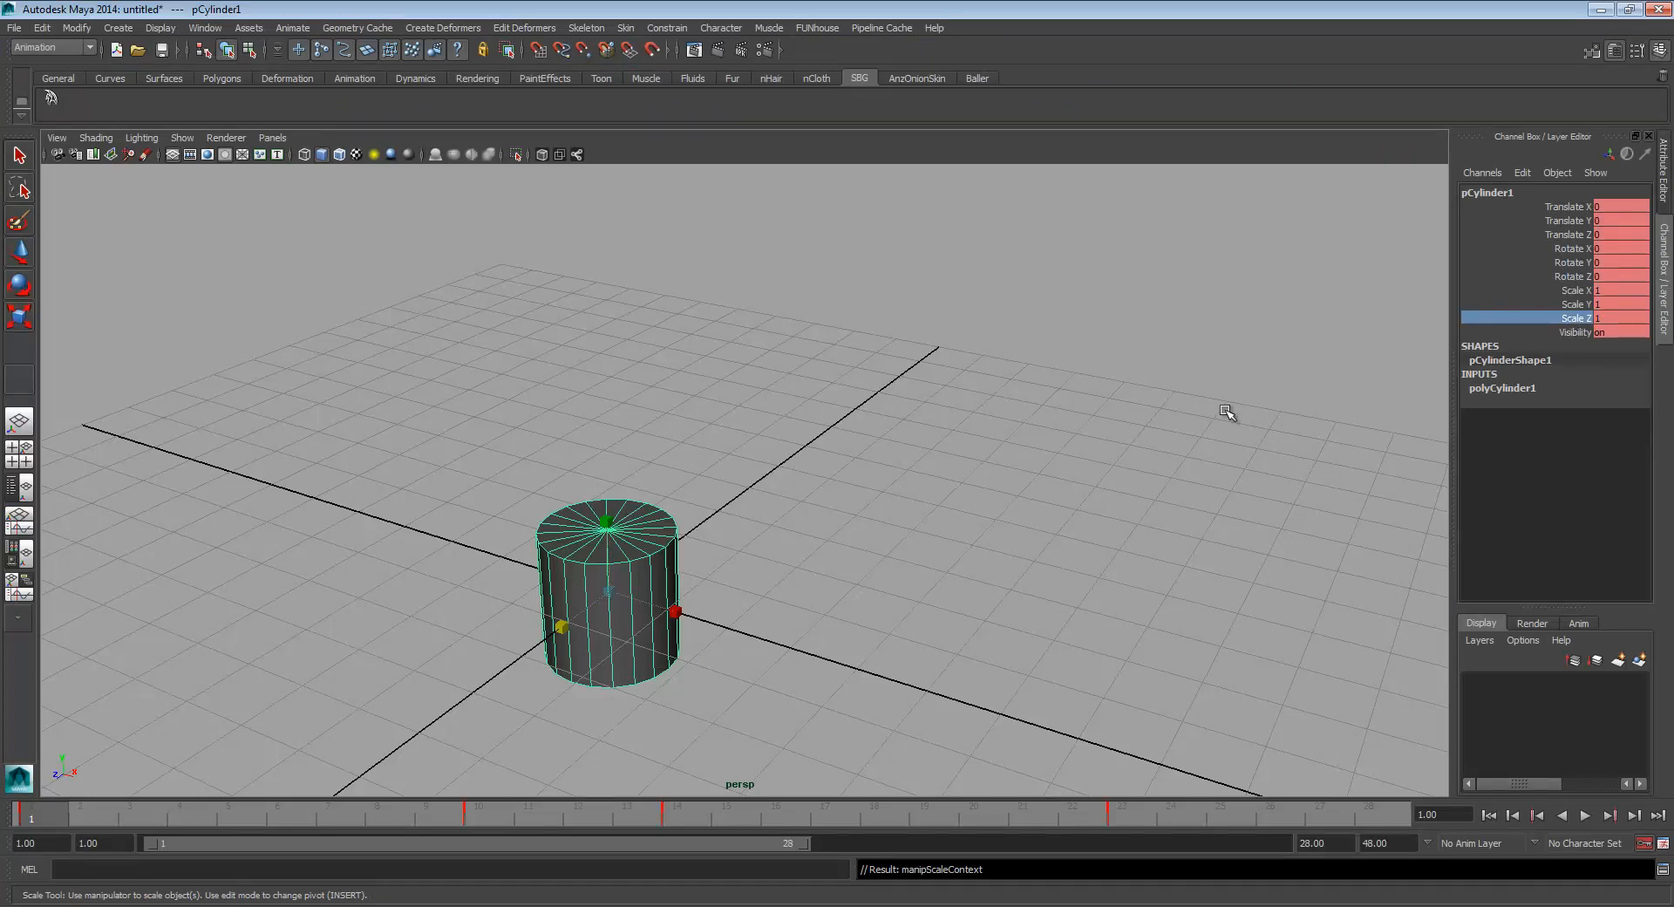
pyautogui.moveTo(1228, 412); pyautogui.dragTo(1149, 381, button='middle')
pyautogui.hotkey('ctrl', 'z')
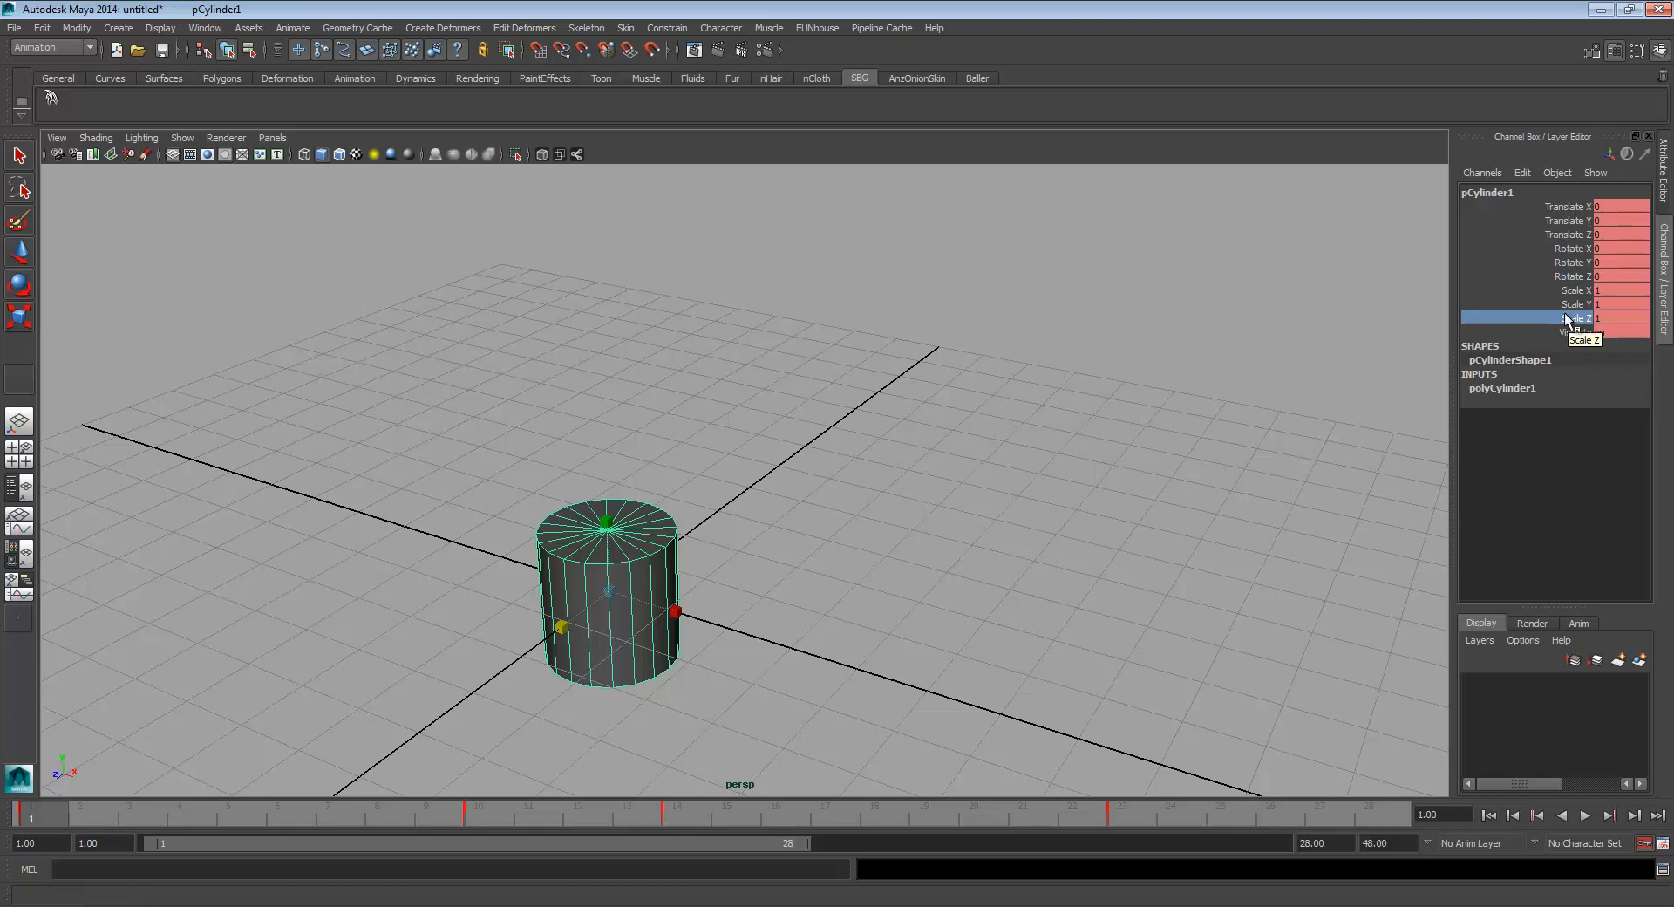
# Make the cylinder's Scale X channel active and adjust its value interactively in the viewport
pyautogui.click(1573, 291)
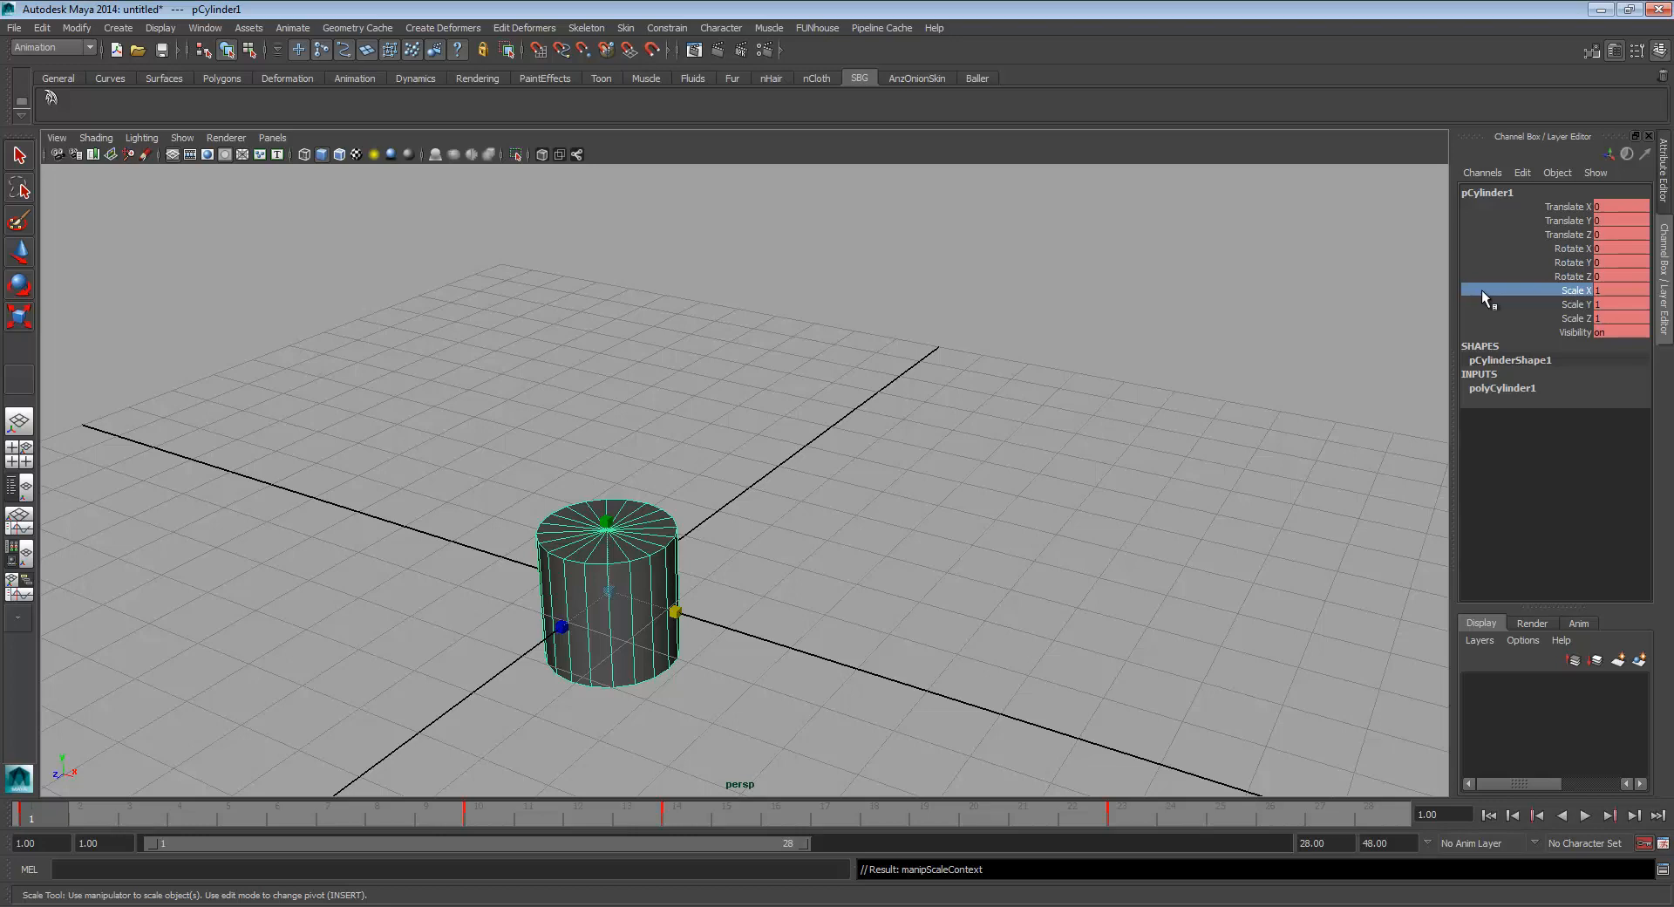
pyautogui.click(1277, 292)
pyautogui.click(1569, 290)
pyautogui.moveTo(1138, 383); pyautogui.dragTo(1170, 361, button='middle')
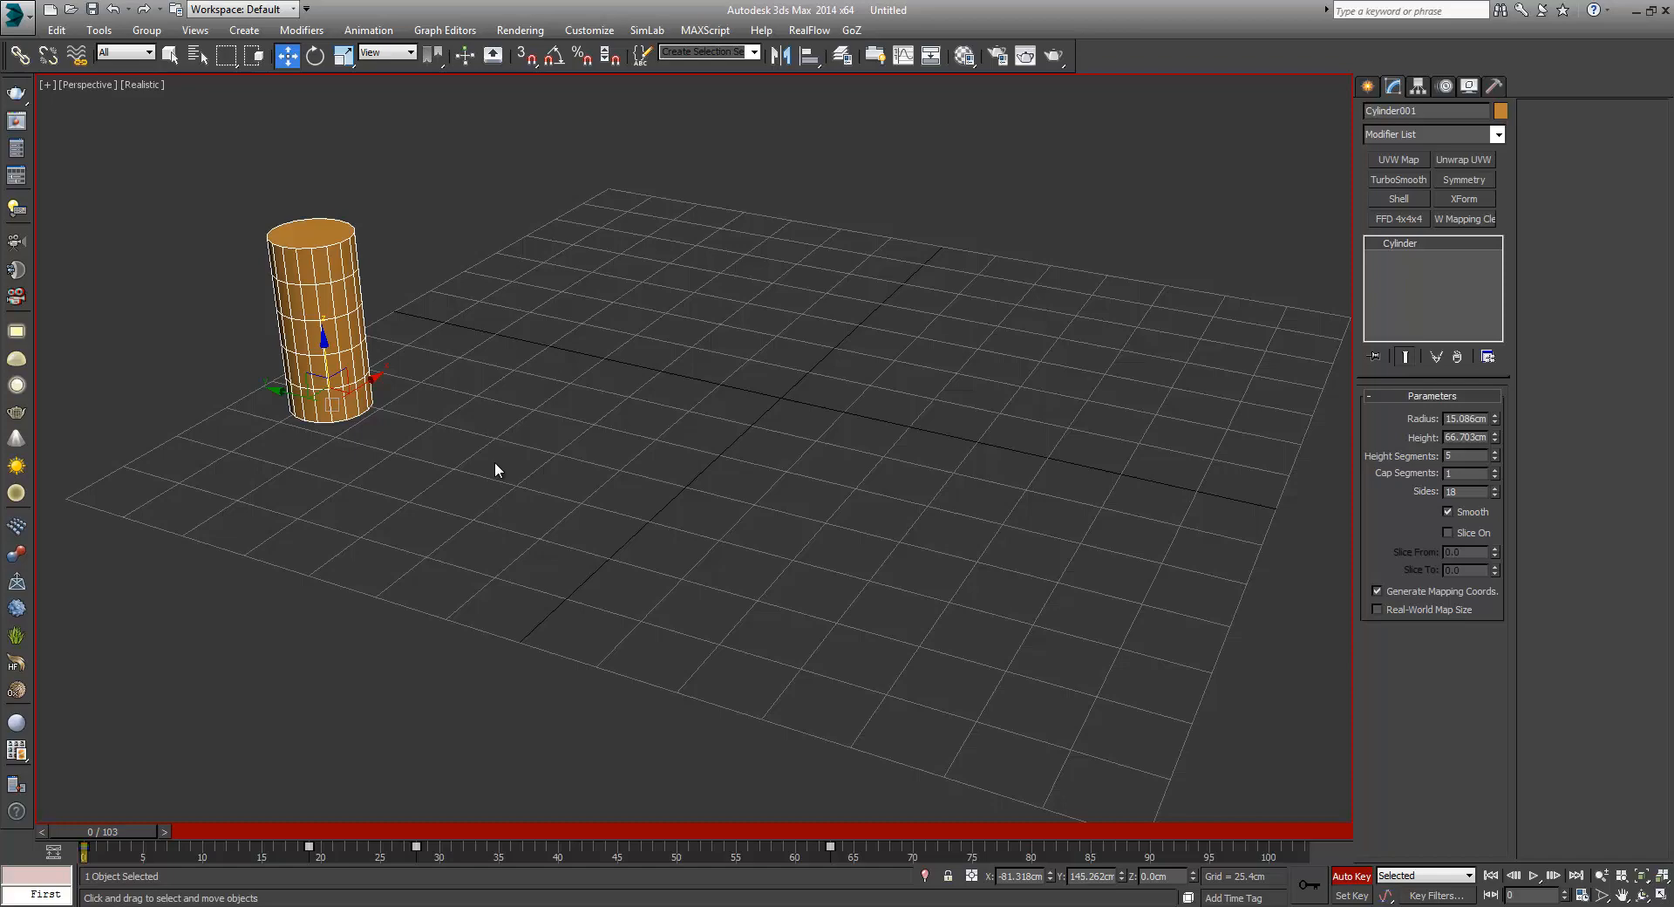
# Switch to 3ds Max and open the Curve Editor for the animated cylinder
pyautogui.click(898, 58)
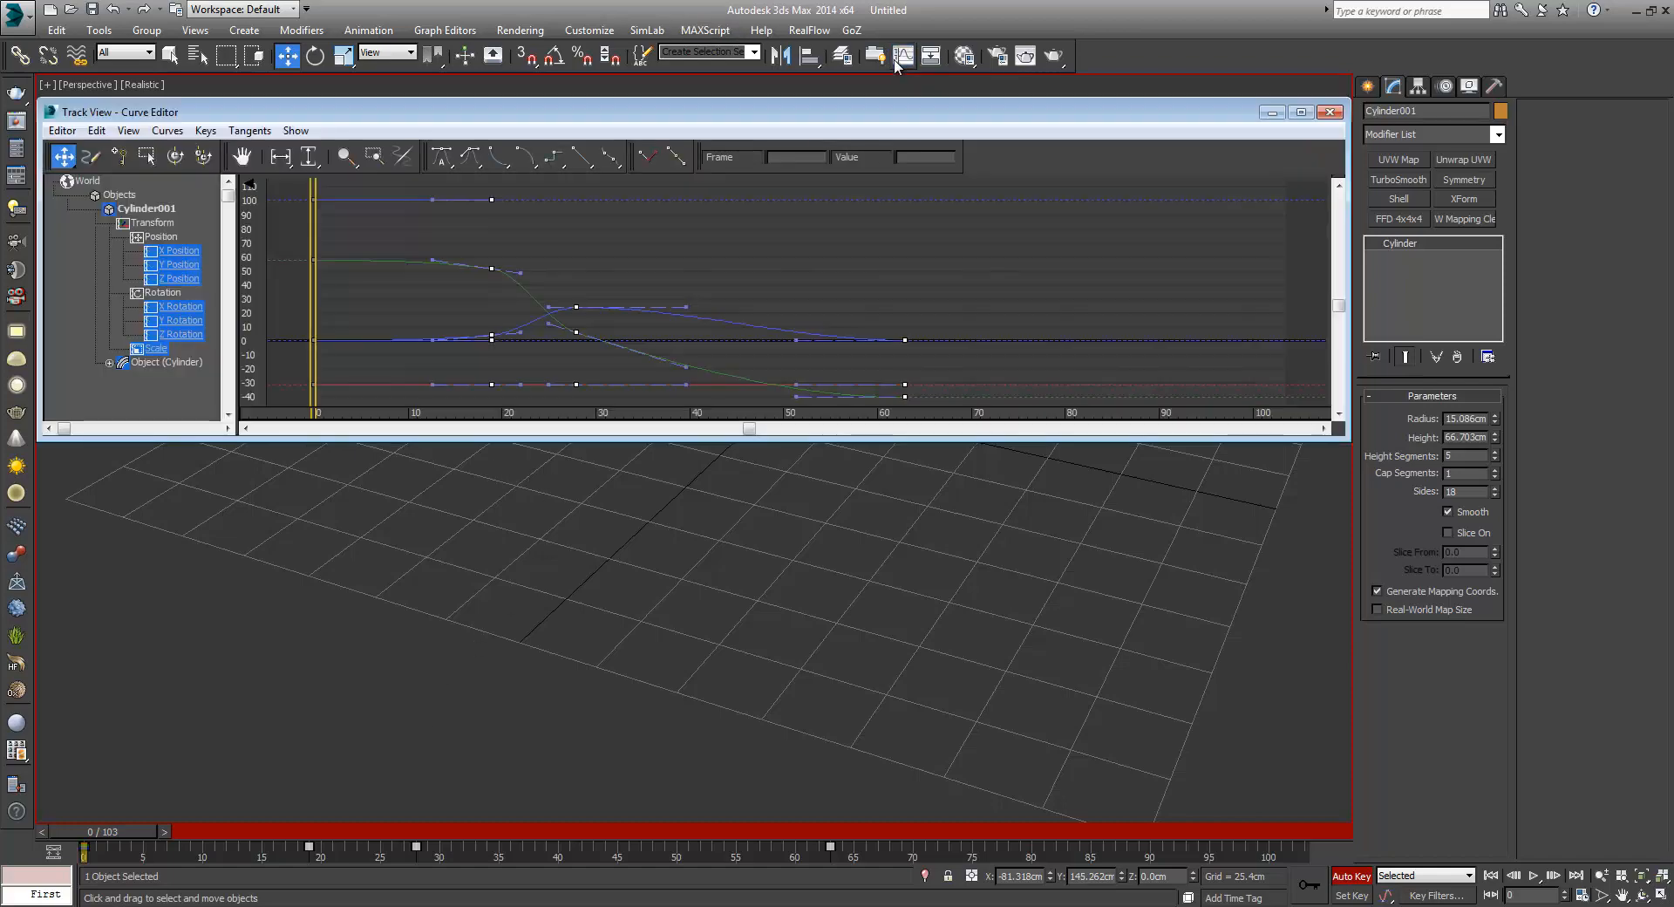
# Change the Track View to the Dope Sheet and enlarge its window to show the cylinder's keys
pyautogui.click(62, 130)
pyautogui.click(102, 171)
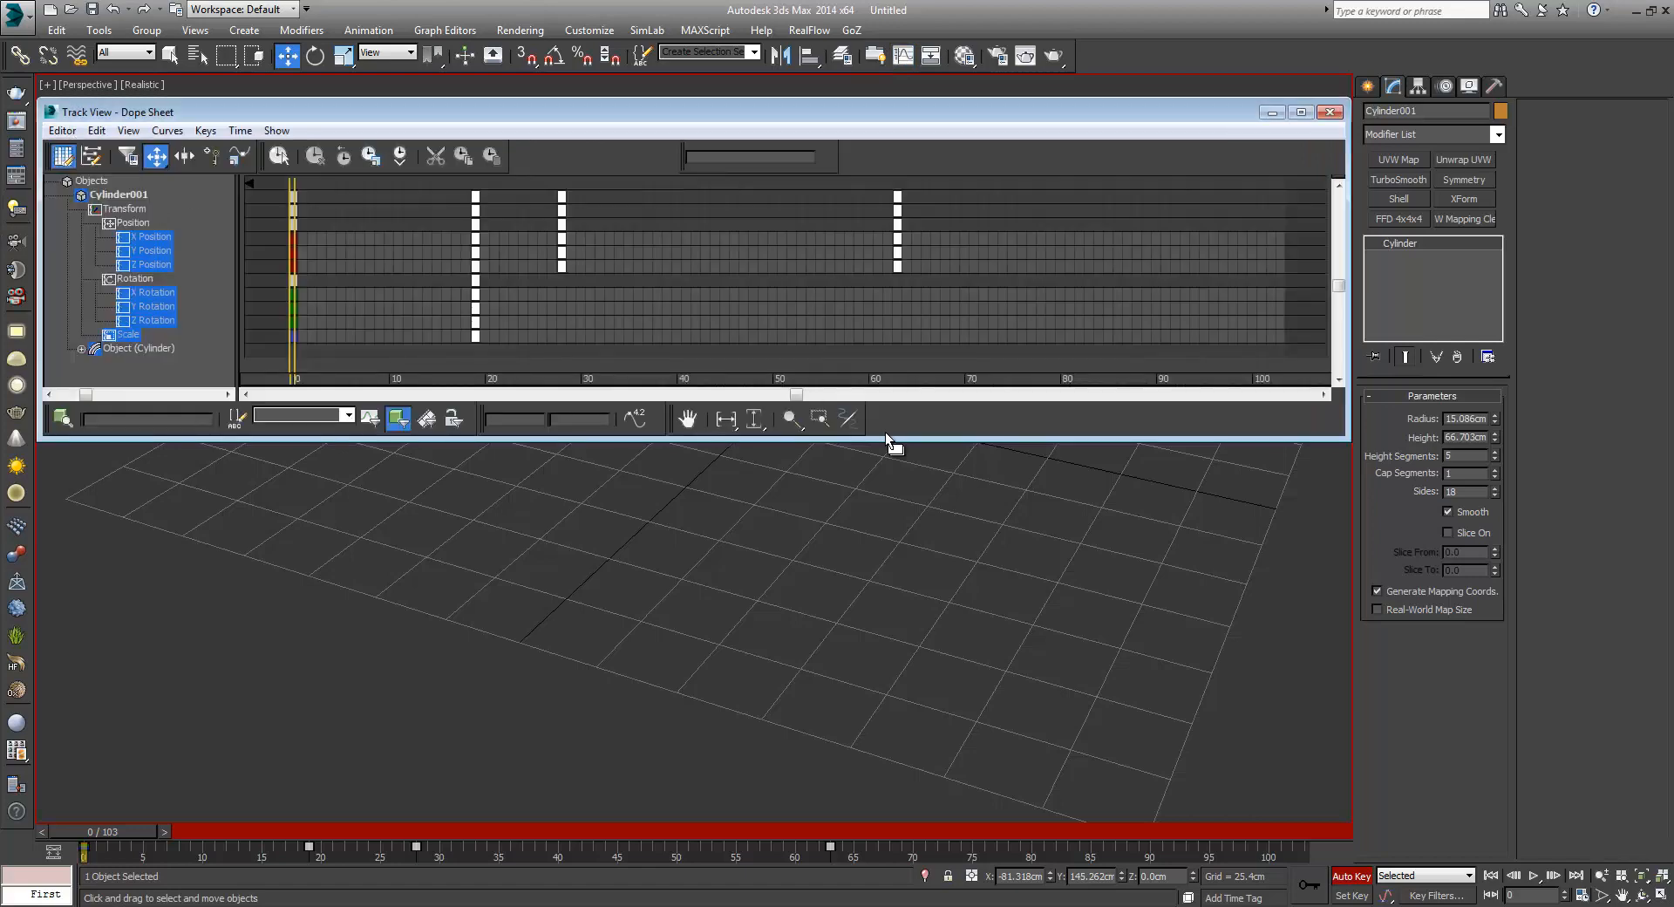
pyautogui.moveTo(901, 443); pyautogui.dragTo(933, 624)
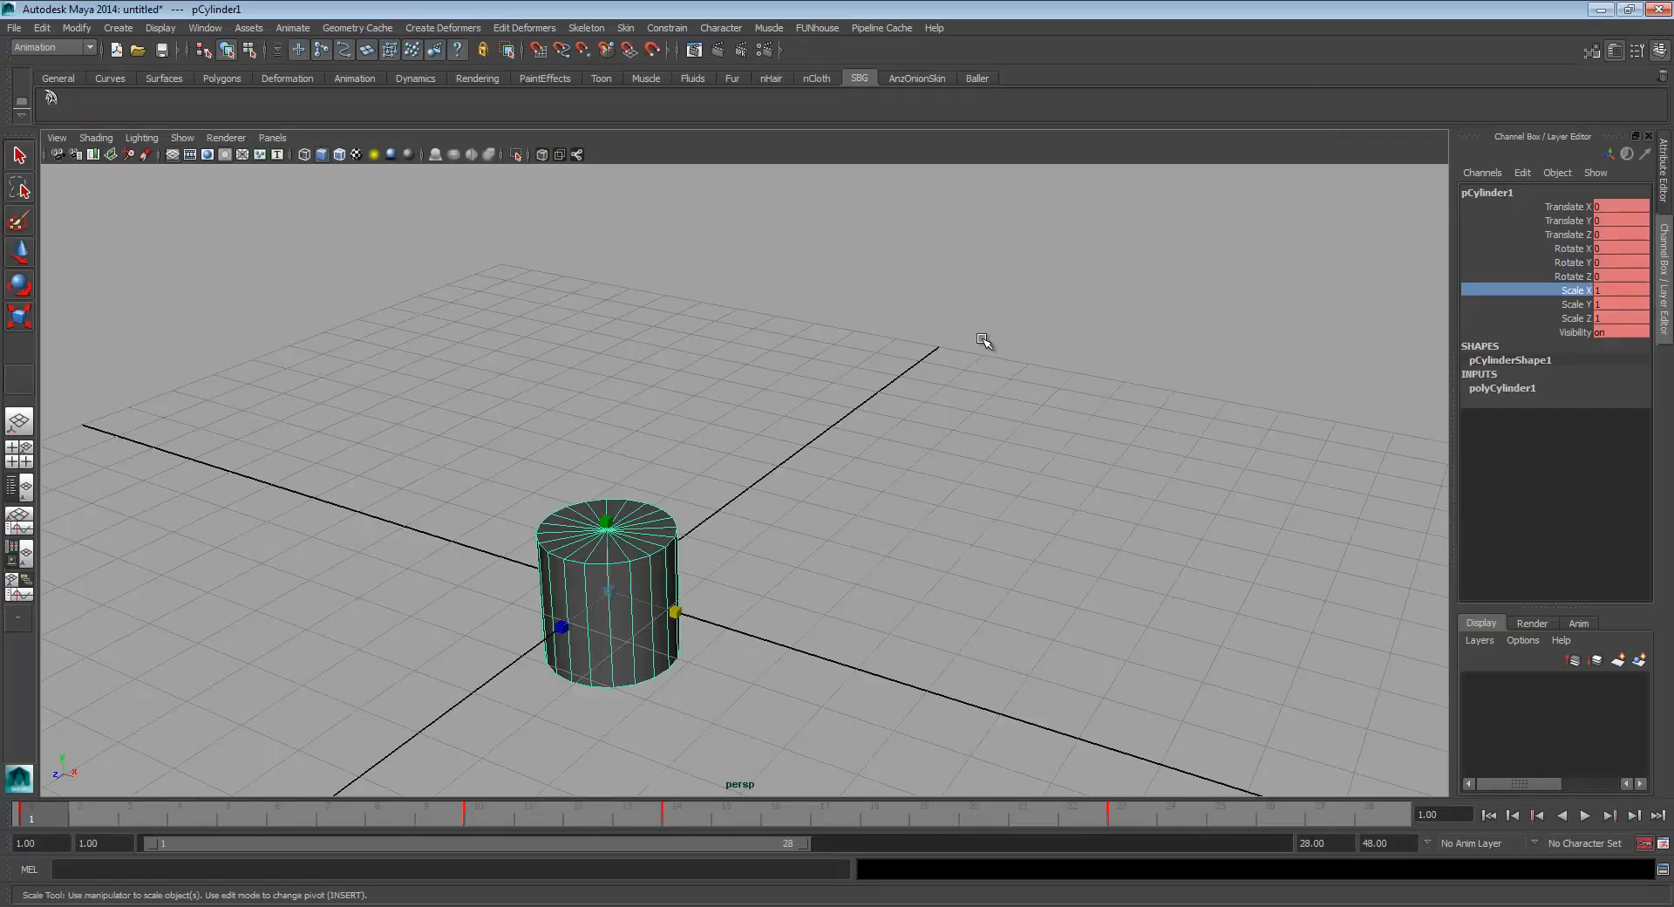
# Switch to Maya, open the Graph Editor for the animated cylinder, and move its window over the middle of the viewport
pyautogui.click(202, 29)
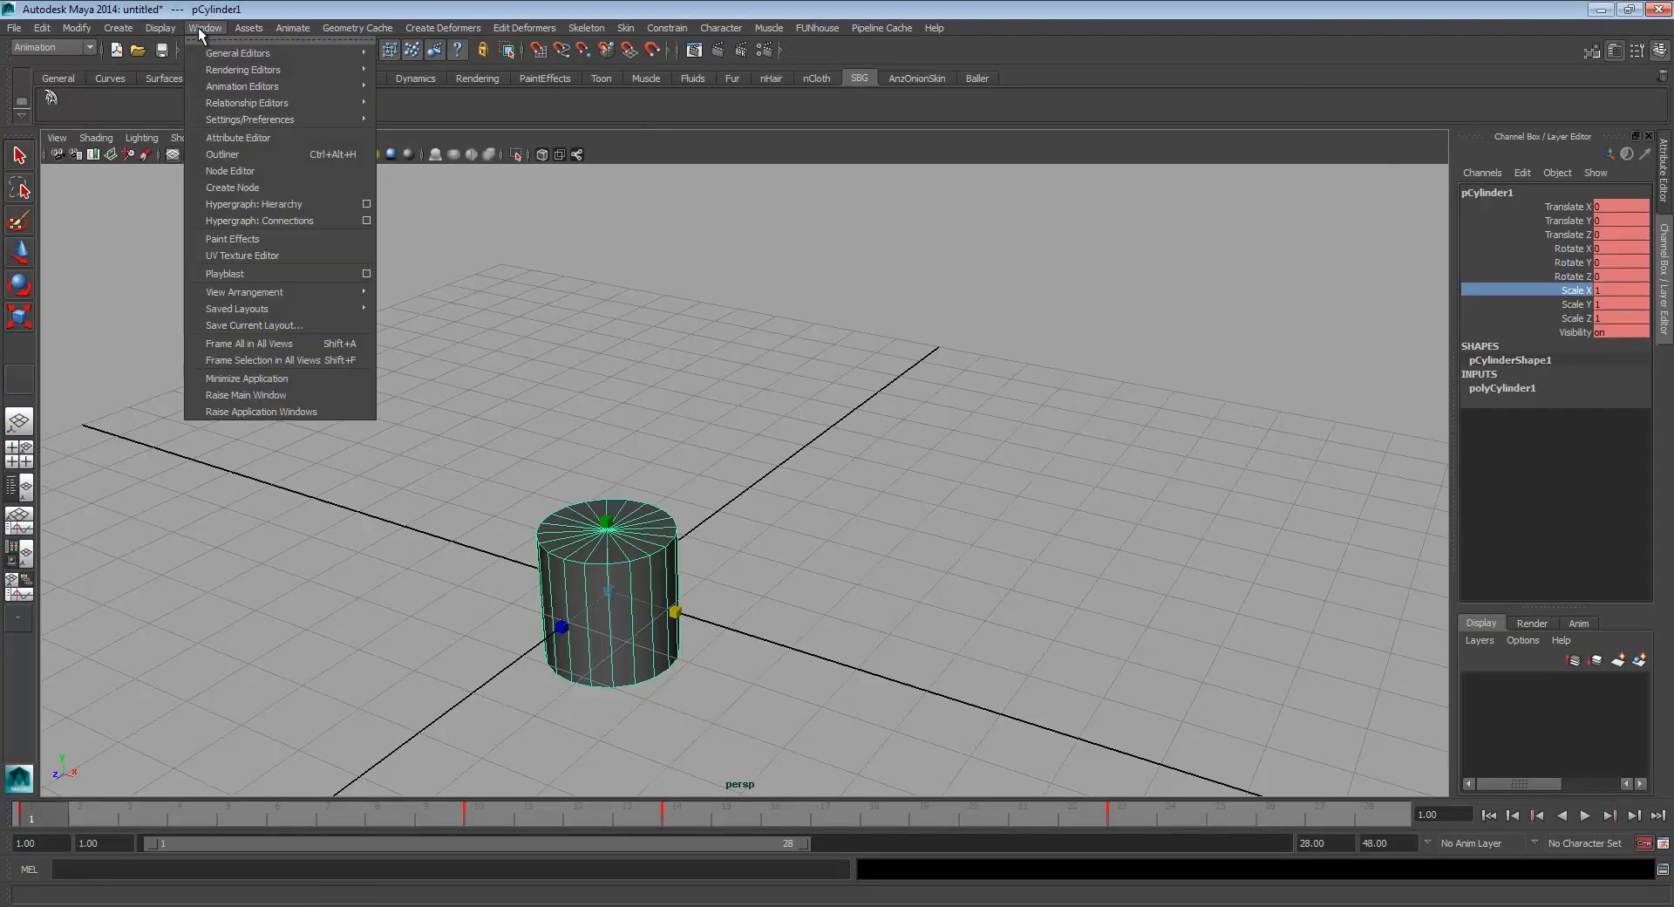
pyautogui.moveTo(253, 87)
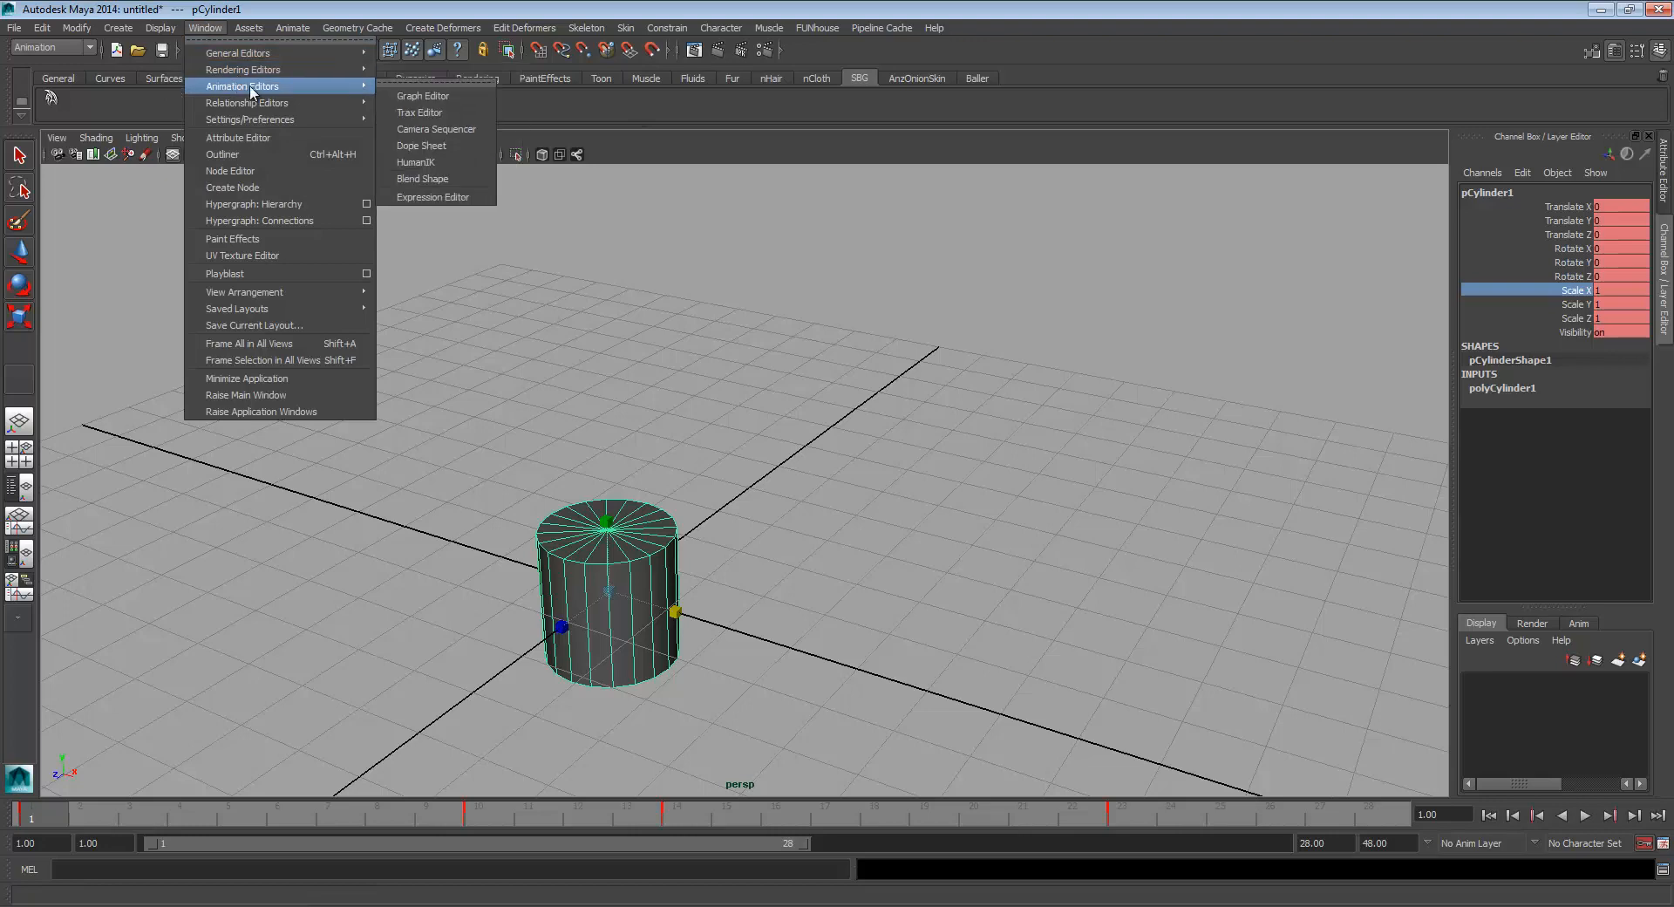
pyautogui.click(429, 98)
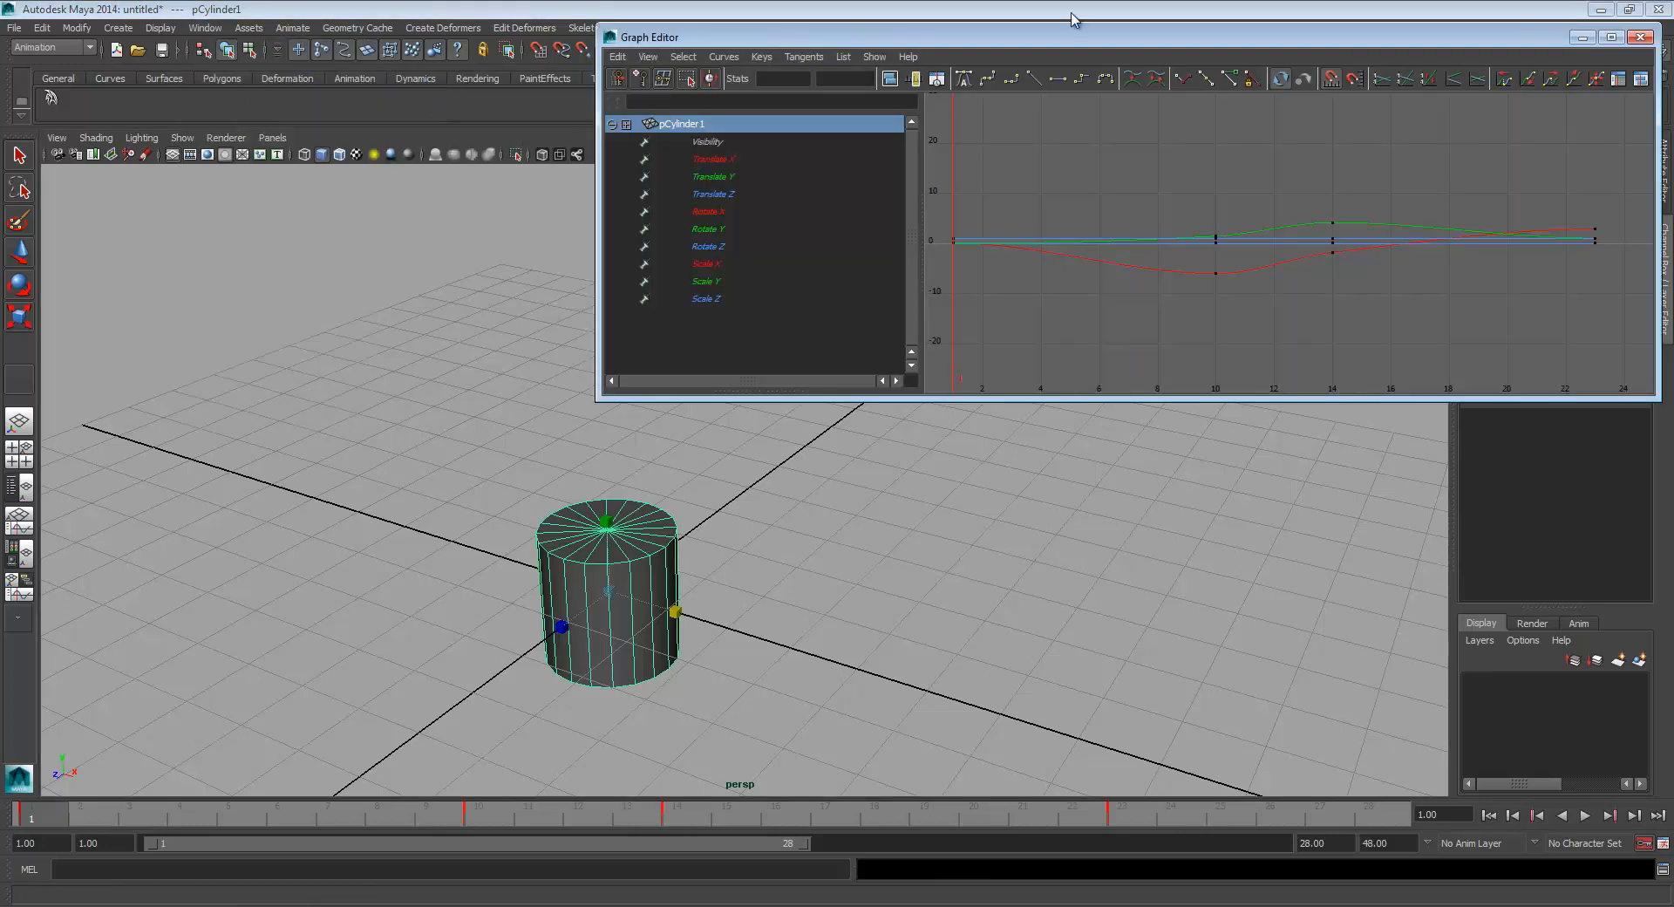
pyautogui.moveTo(1109, 31); pyautogui.dragTo(698, 165)
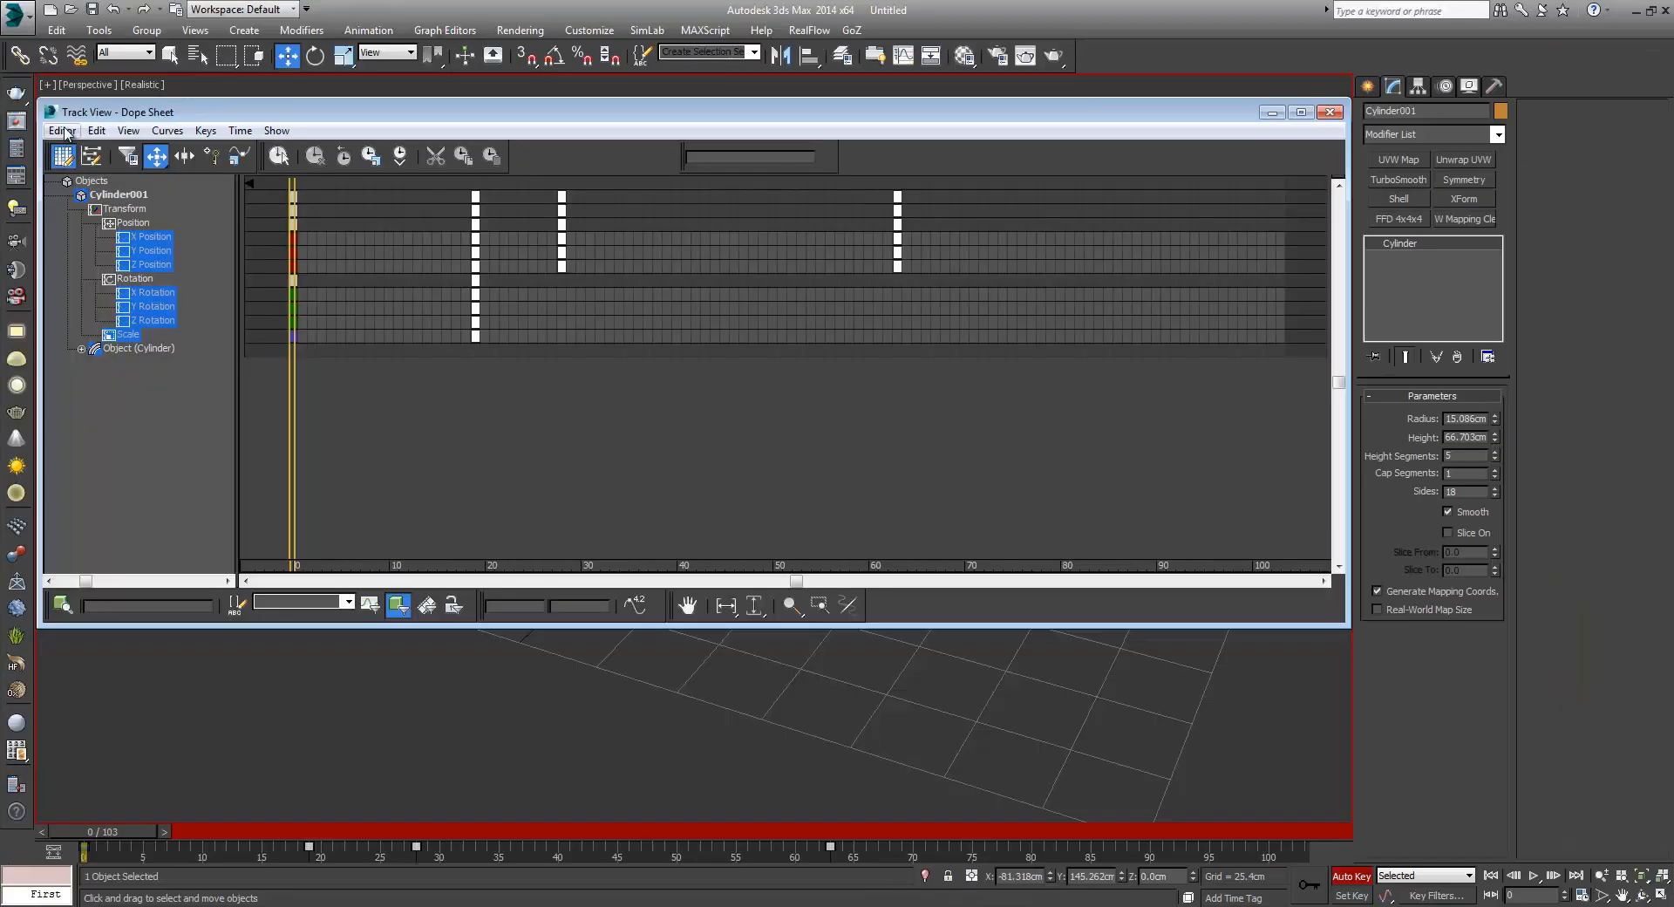
# Return the 3ds Max Track View to the Curve Editor, and make Maya's Graph Editor window taller
pyautogui.click(60, 131)
pyautogui.click(83, 149)
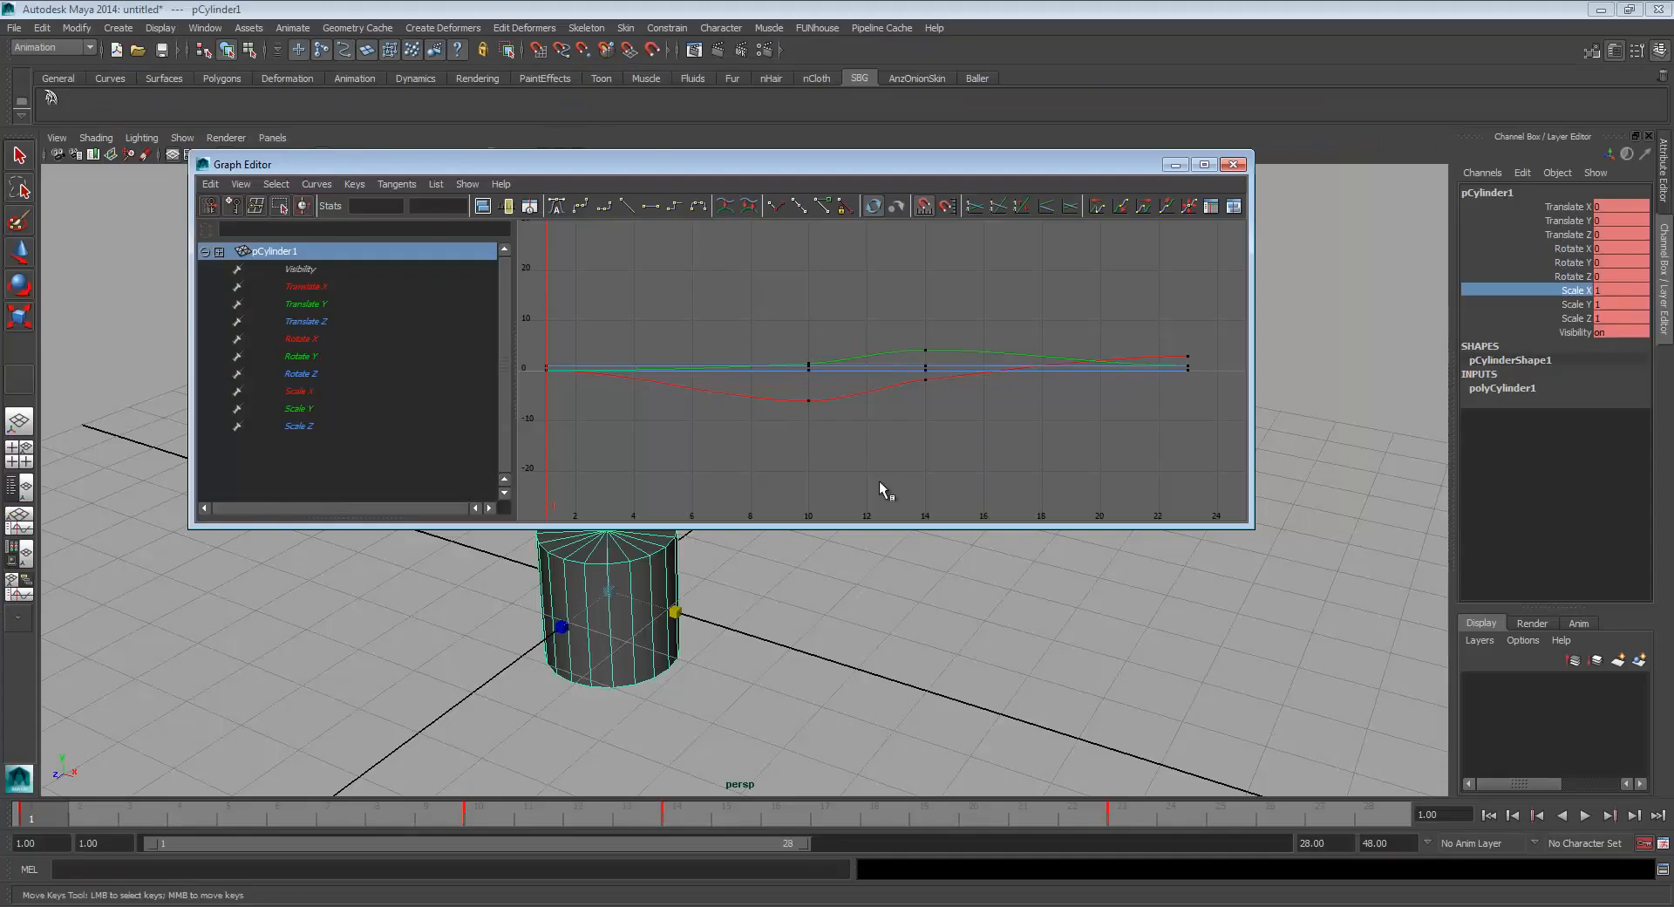
pyautogui.moveTo(879, 526); pyautogui.dragTo(895, 629)
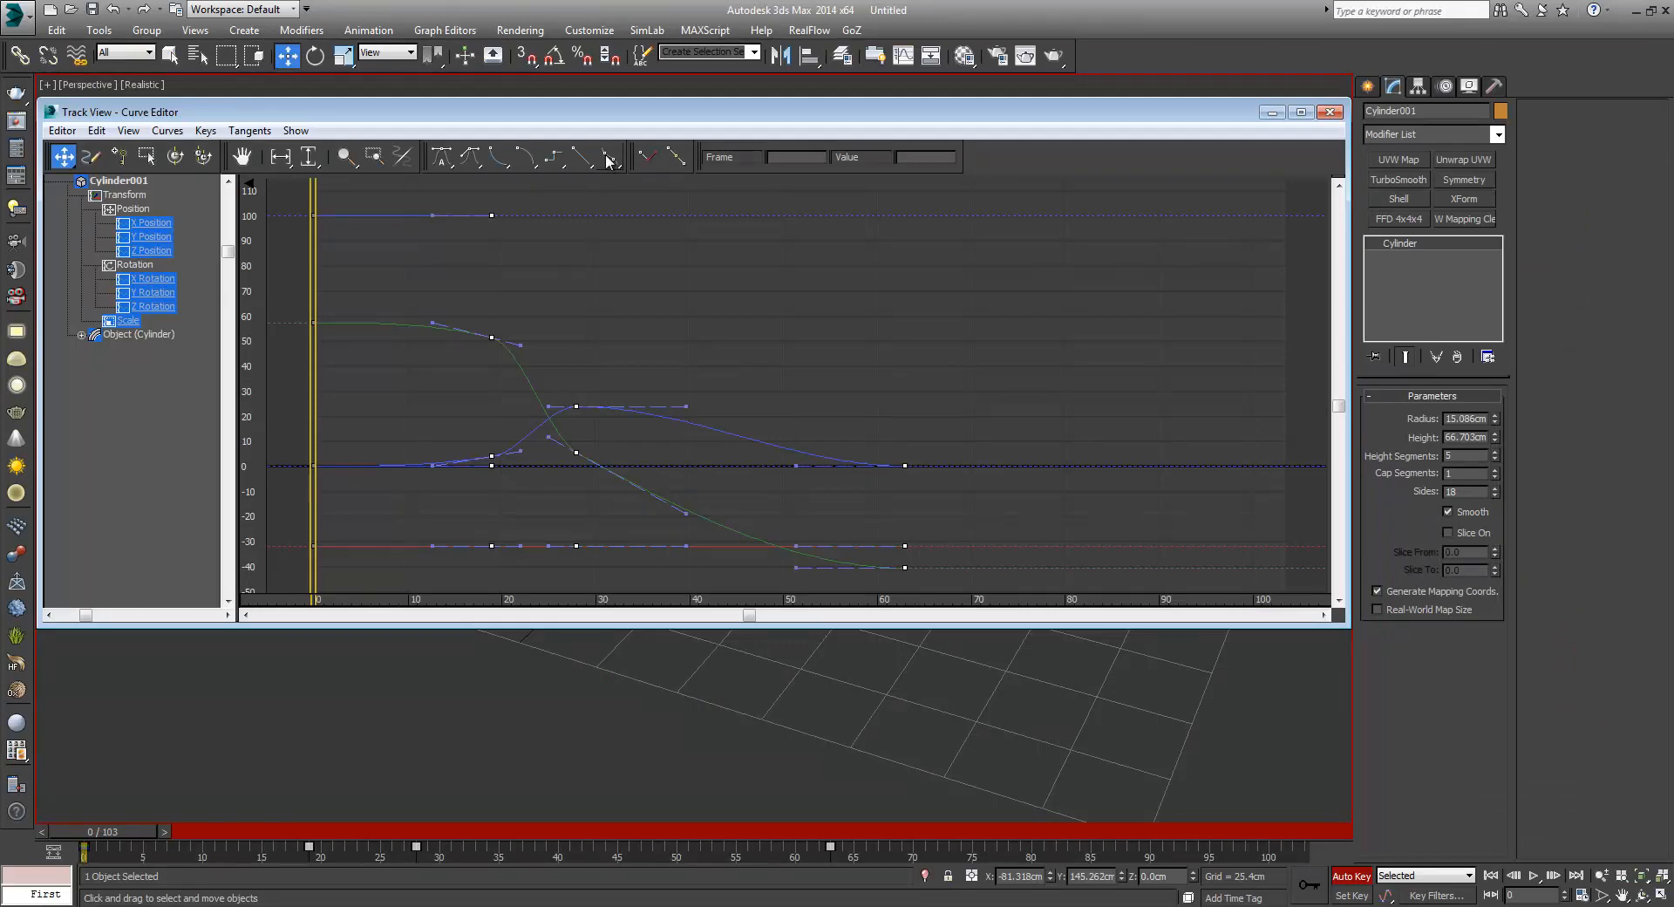
# Switch to 3ds Max, reposition and enlarge the Curve Editor window, and show the cylinder's full animation curves
pyautogui.moveTo(624, 112); pyautogui.dragTo(727, 131)
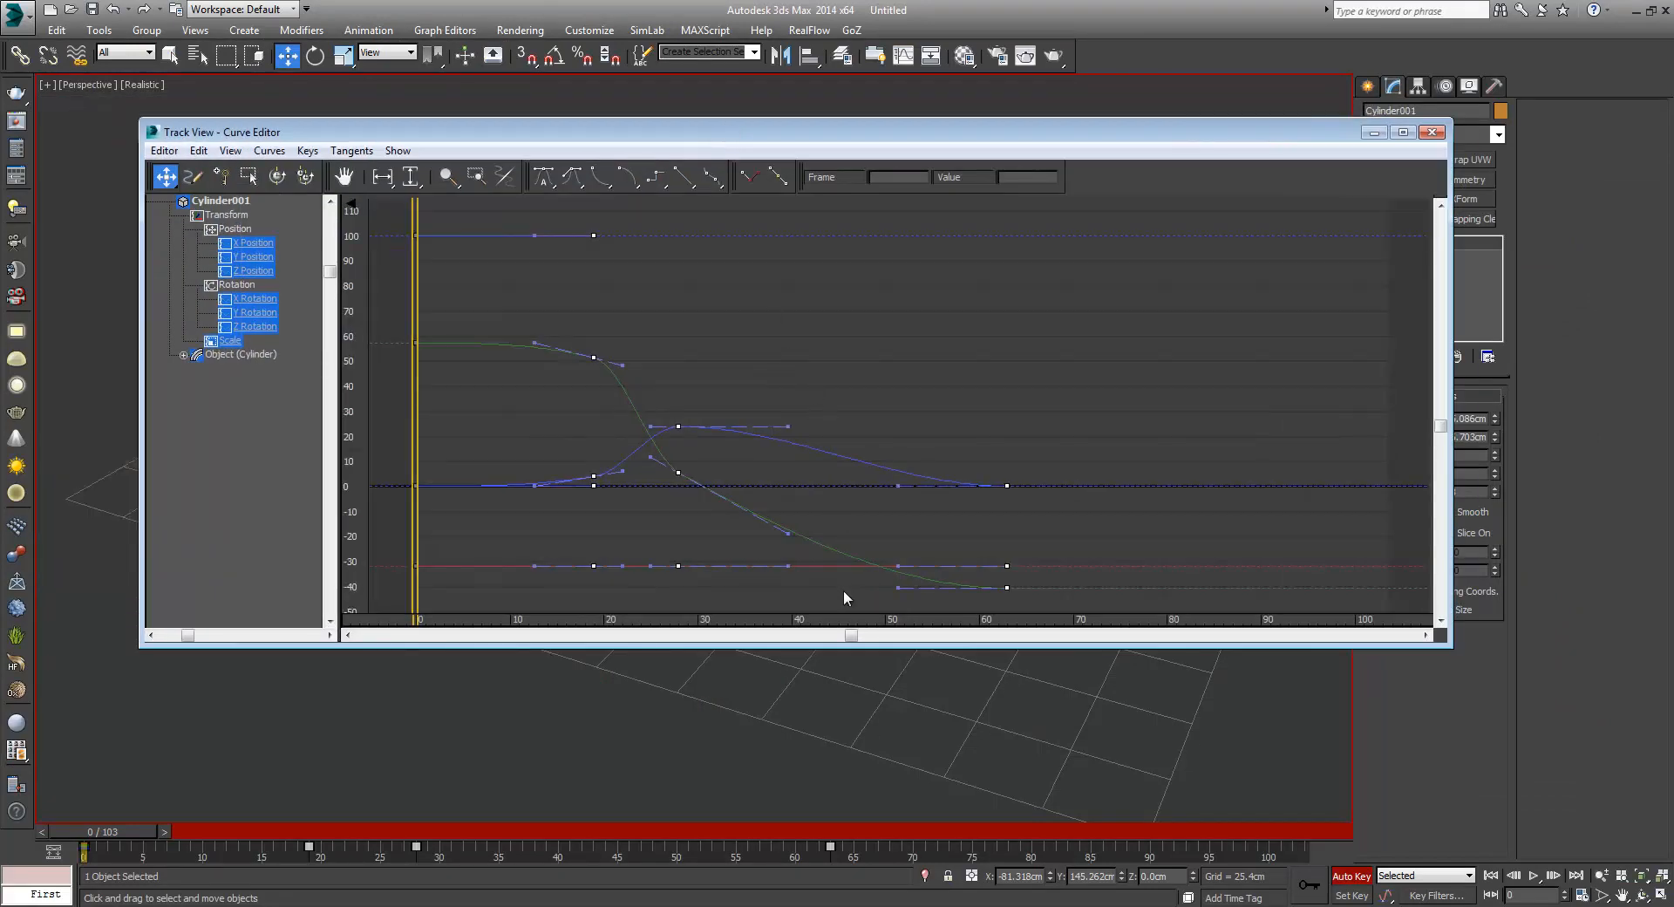
pyautogui.moveTo(879, 643); pyautogui.dragTo(887, 728)
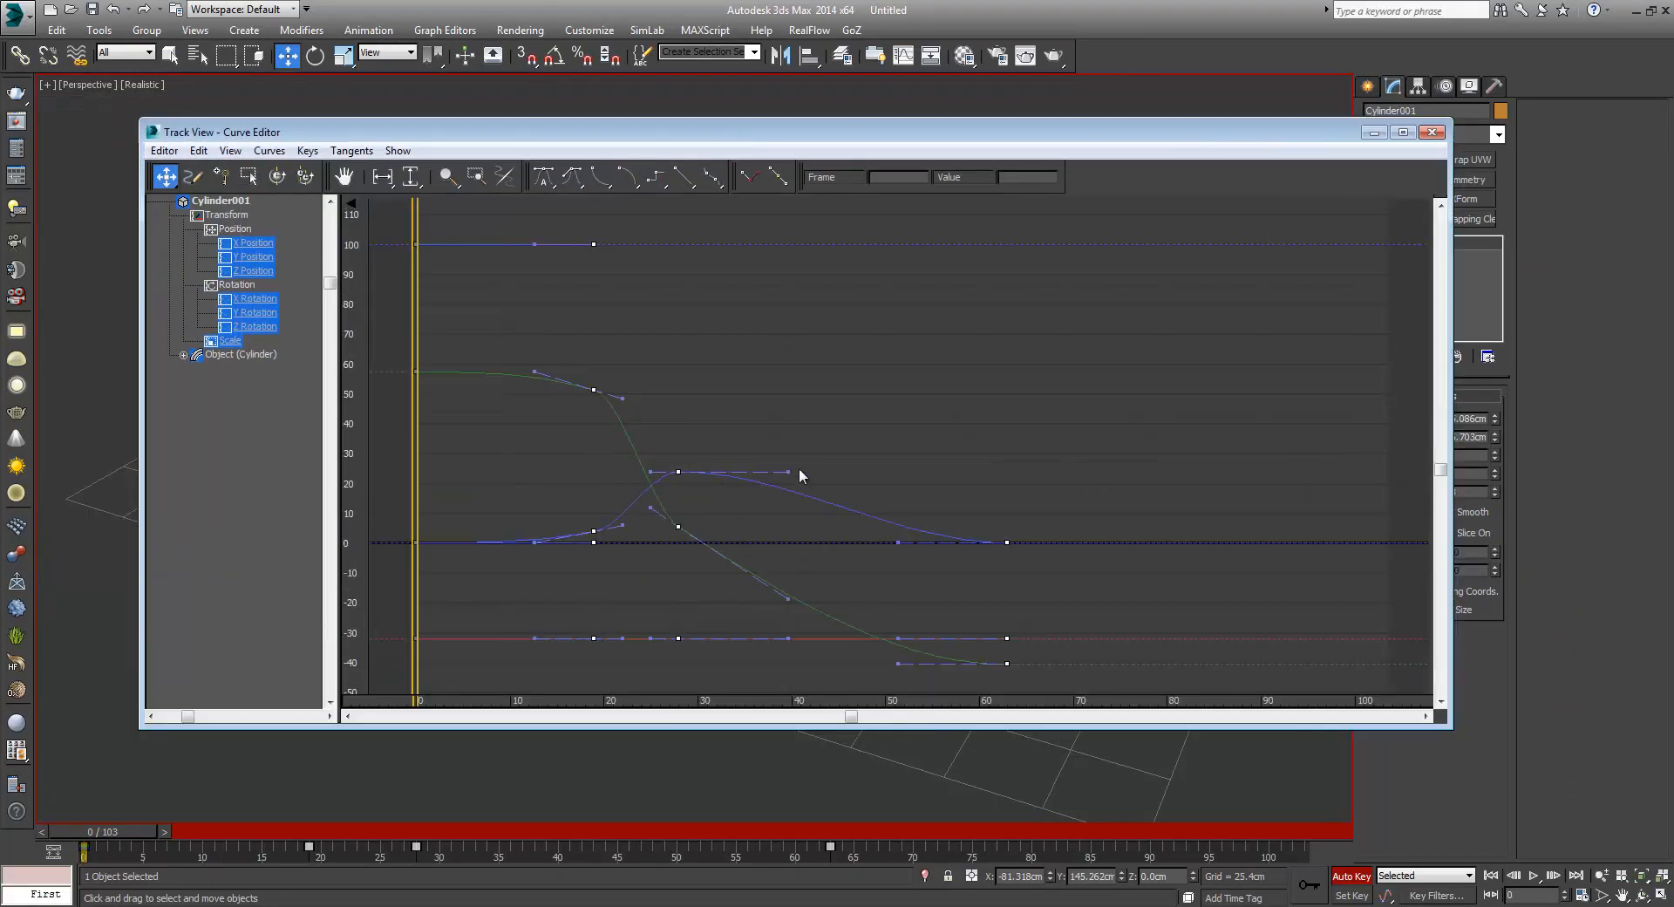
pyautogui.moveTo(799, 467); pyautogui.dragTo(801, 441, button='middle')
pyautogui.scroll(-3, 794, 440)
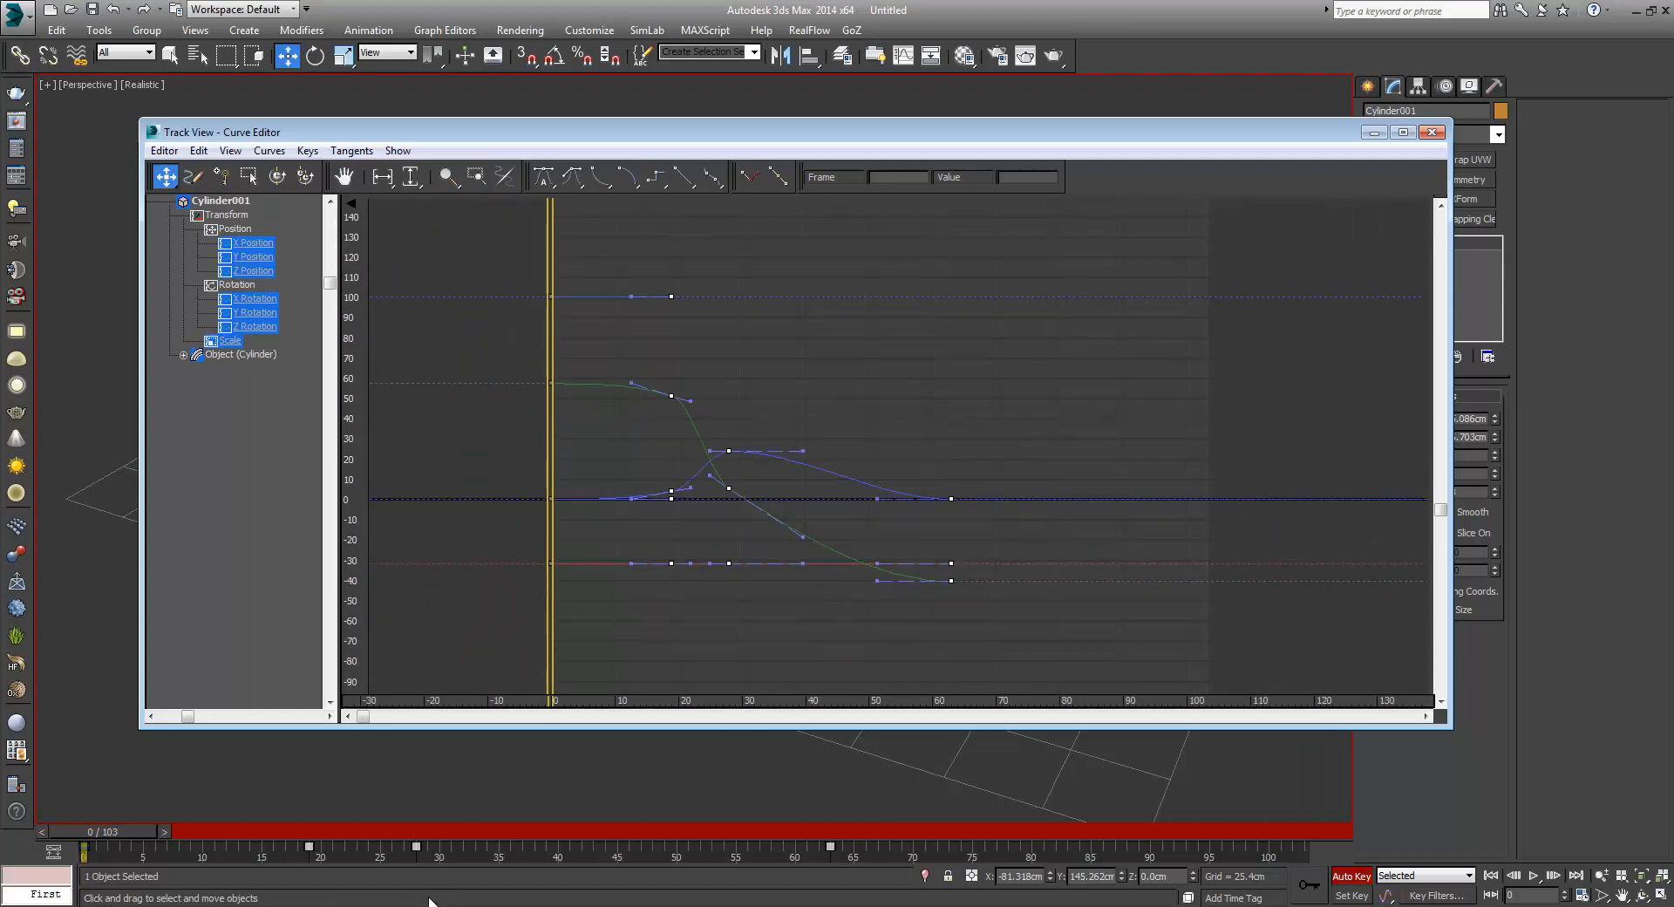
# Switch to Maya, reposition the Graph Editor over the viewport, and close it
pyautogui.moveTo(293, 906)
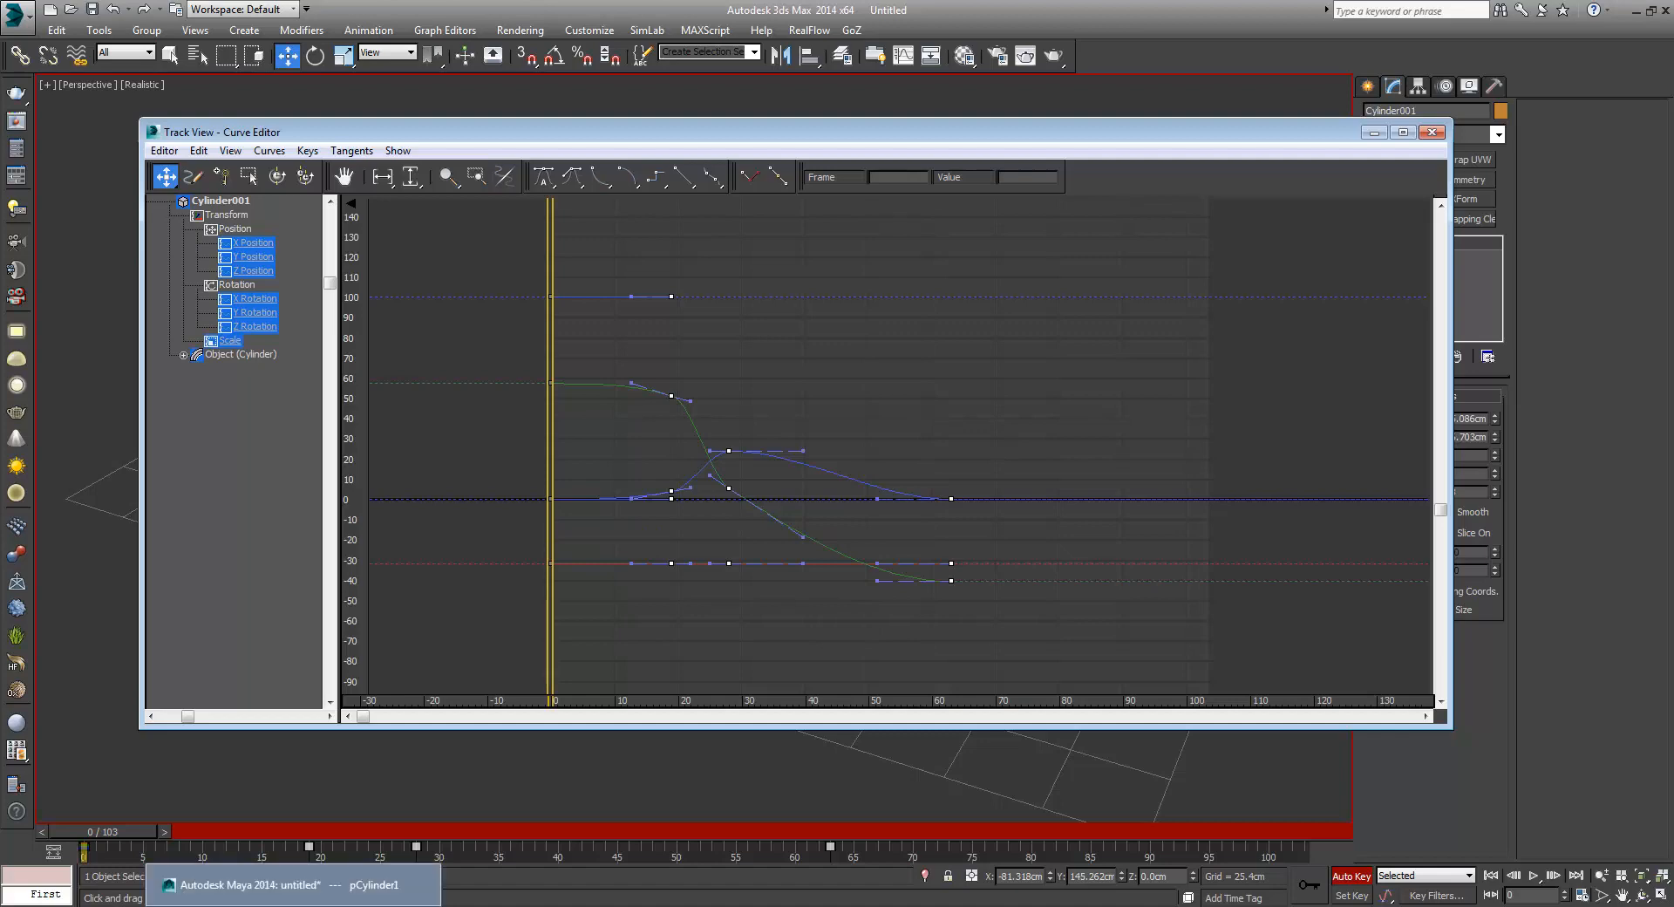
pyautogui.click(287, 884)
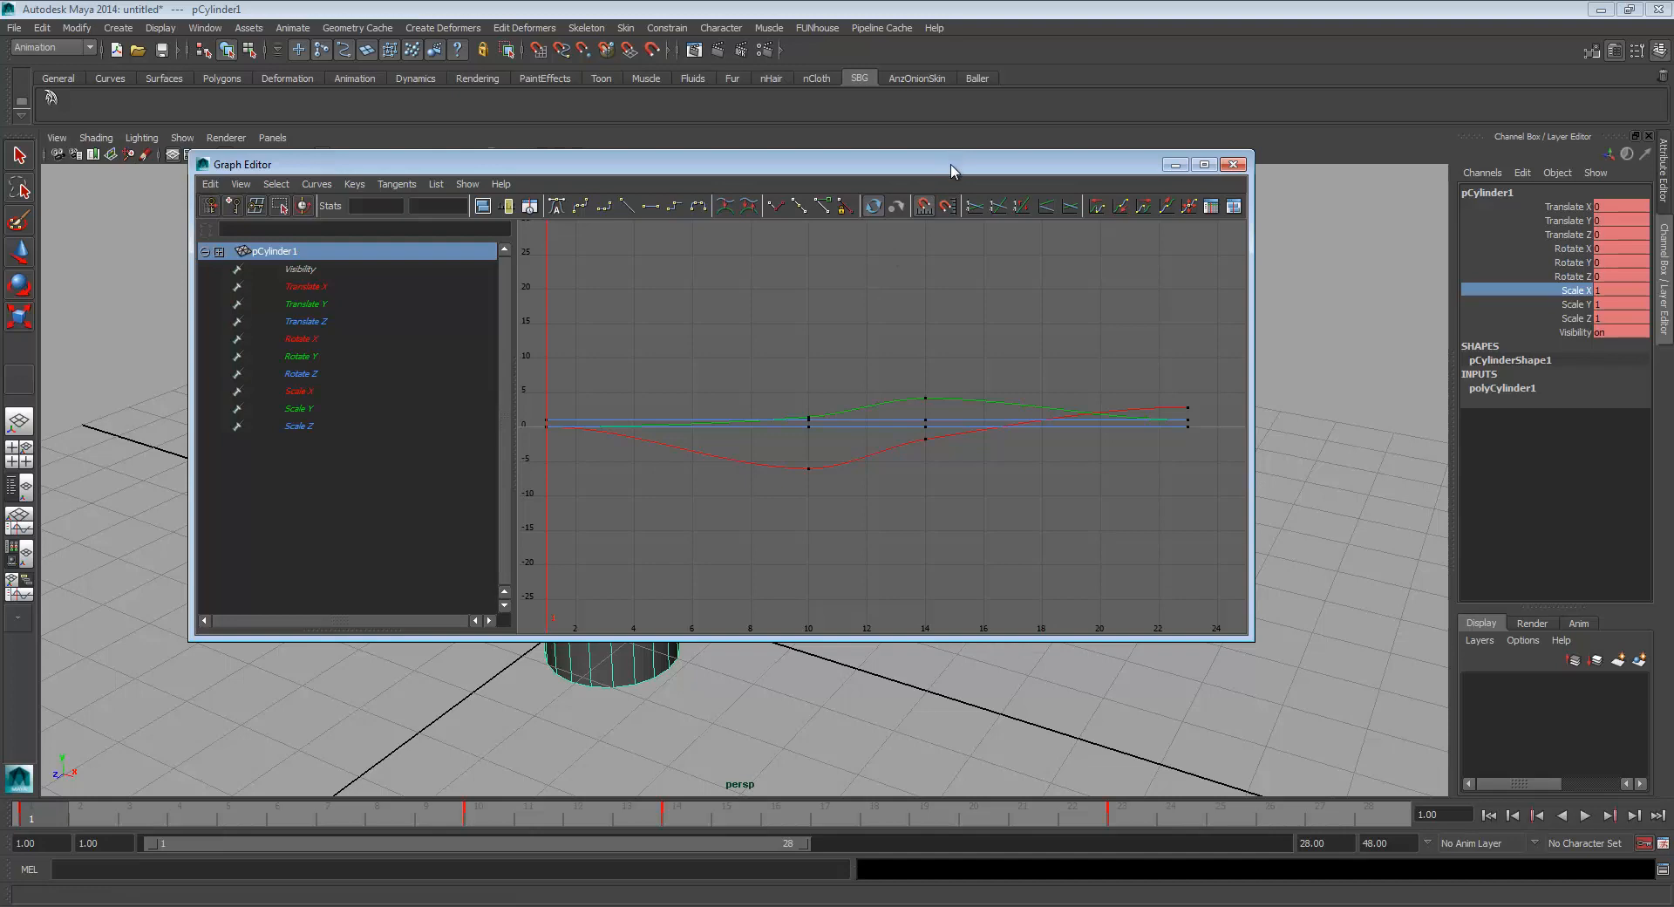
pyautogui.moveTo(966, 164); pyautogui.dragTo(1018, 253)
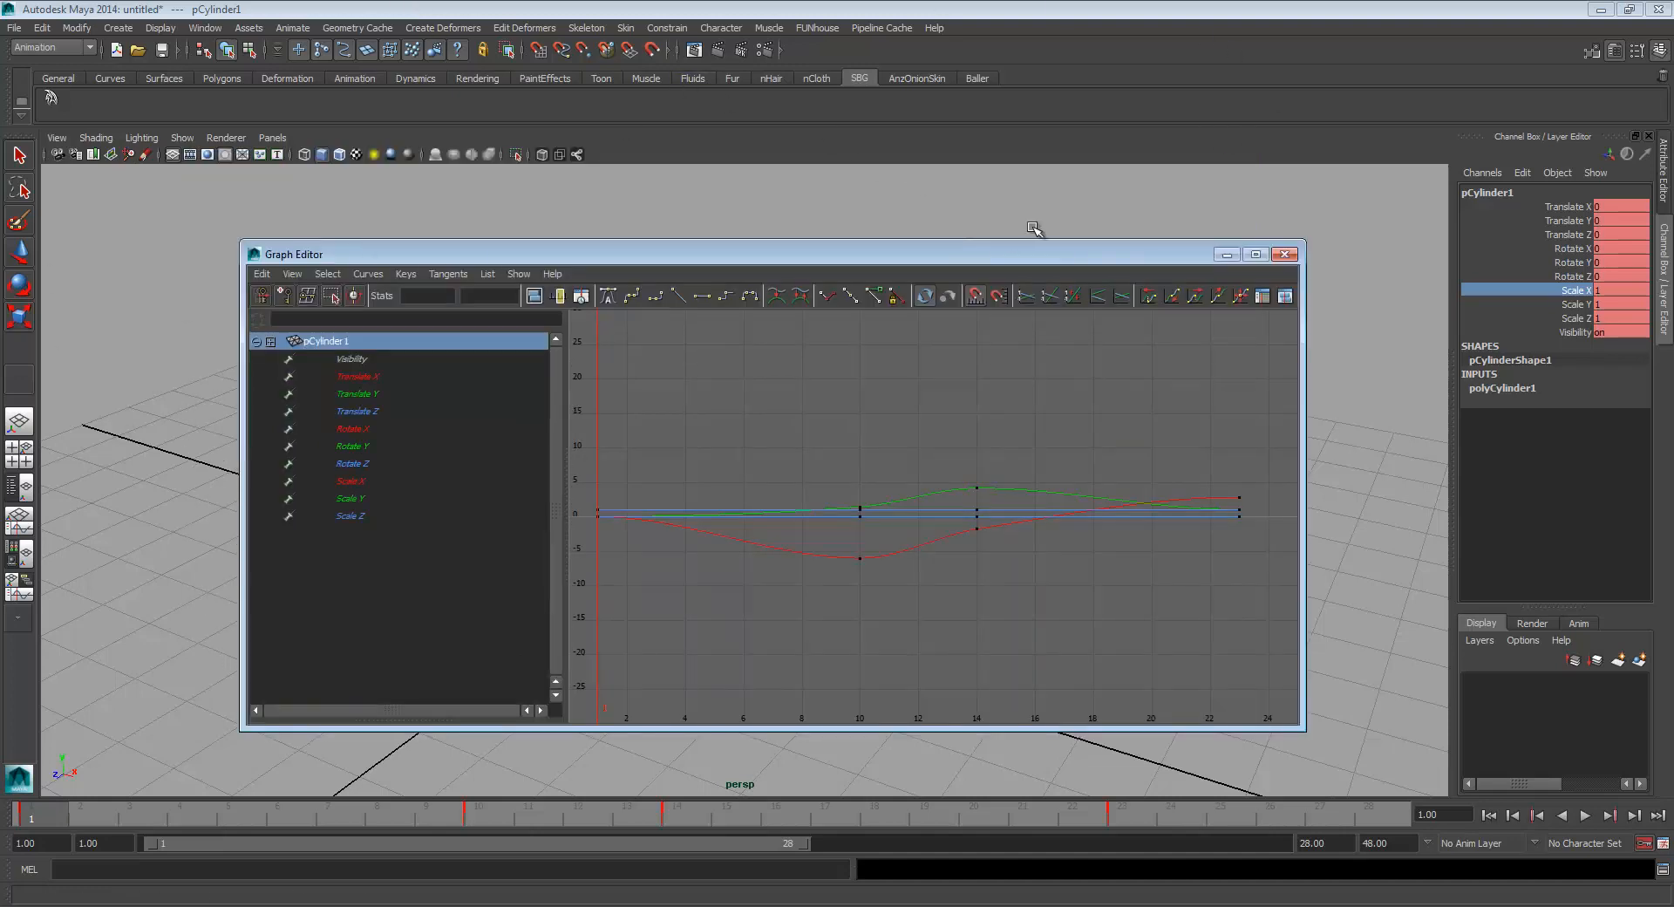
pyautogui.click(1284, 255)
pyautogui.click(205, 27)
pyautogui.moveTo(227, 120)
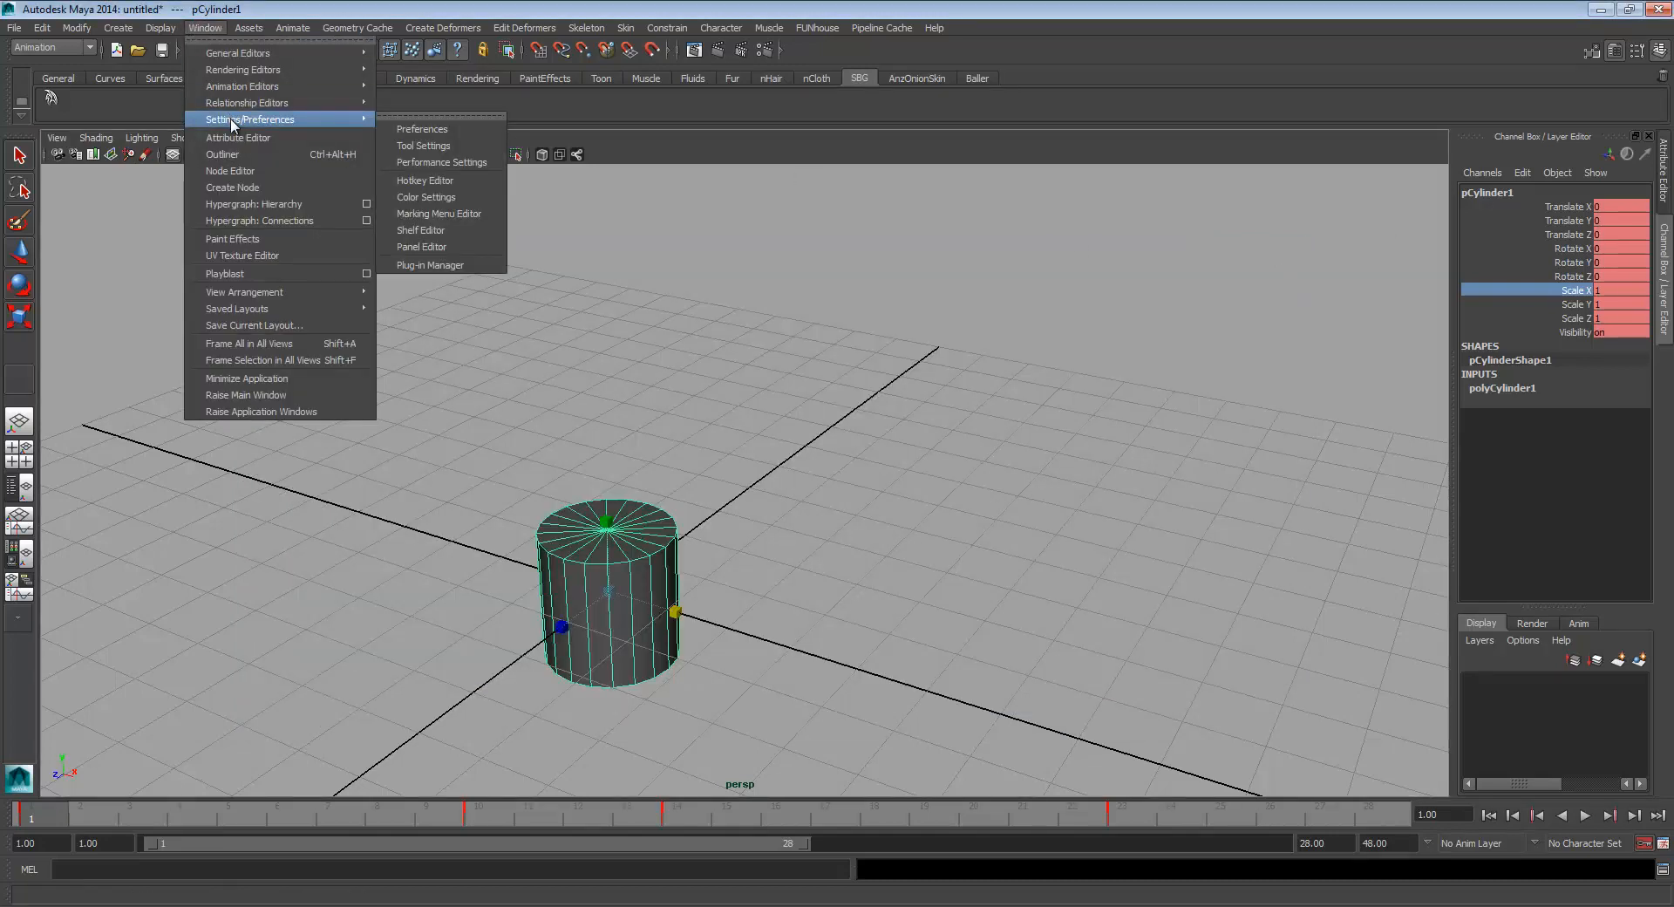
pyautogui.moveTo(244, 91)
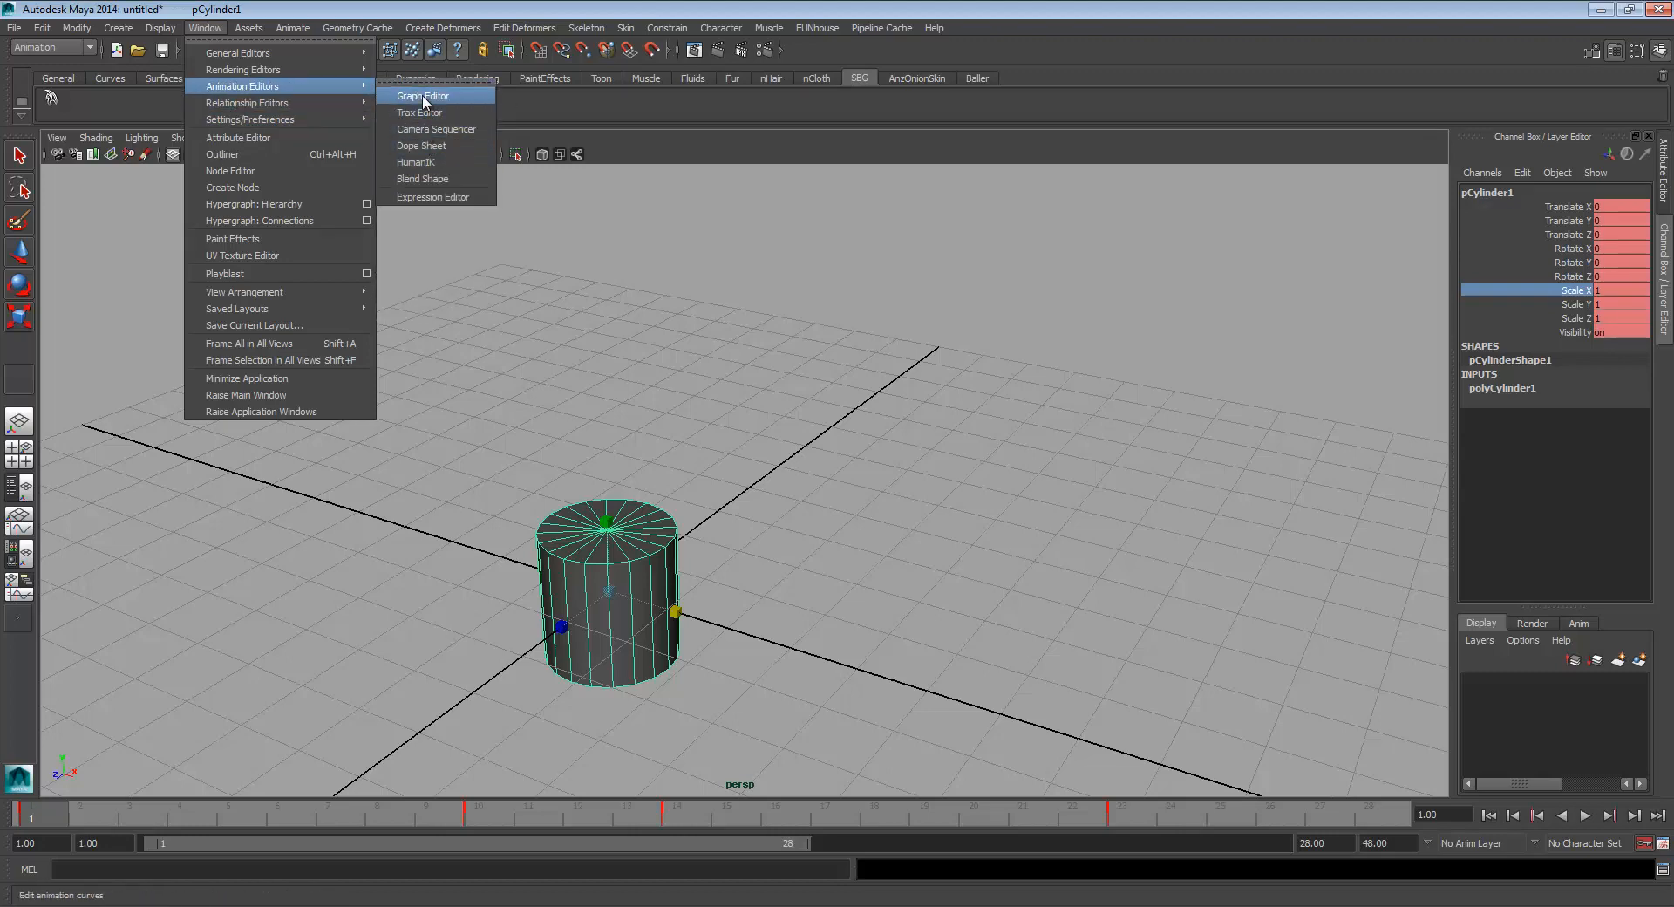
pyautogui.click(966, 9)
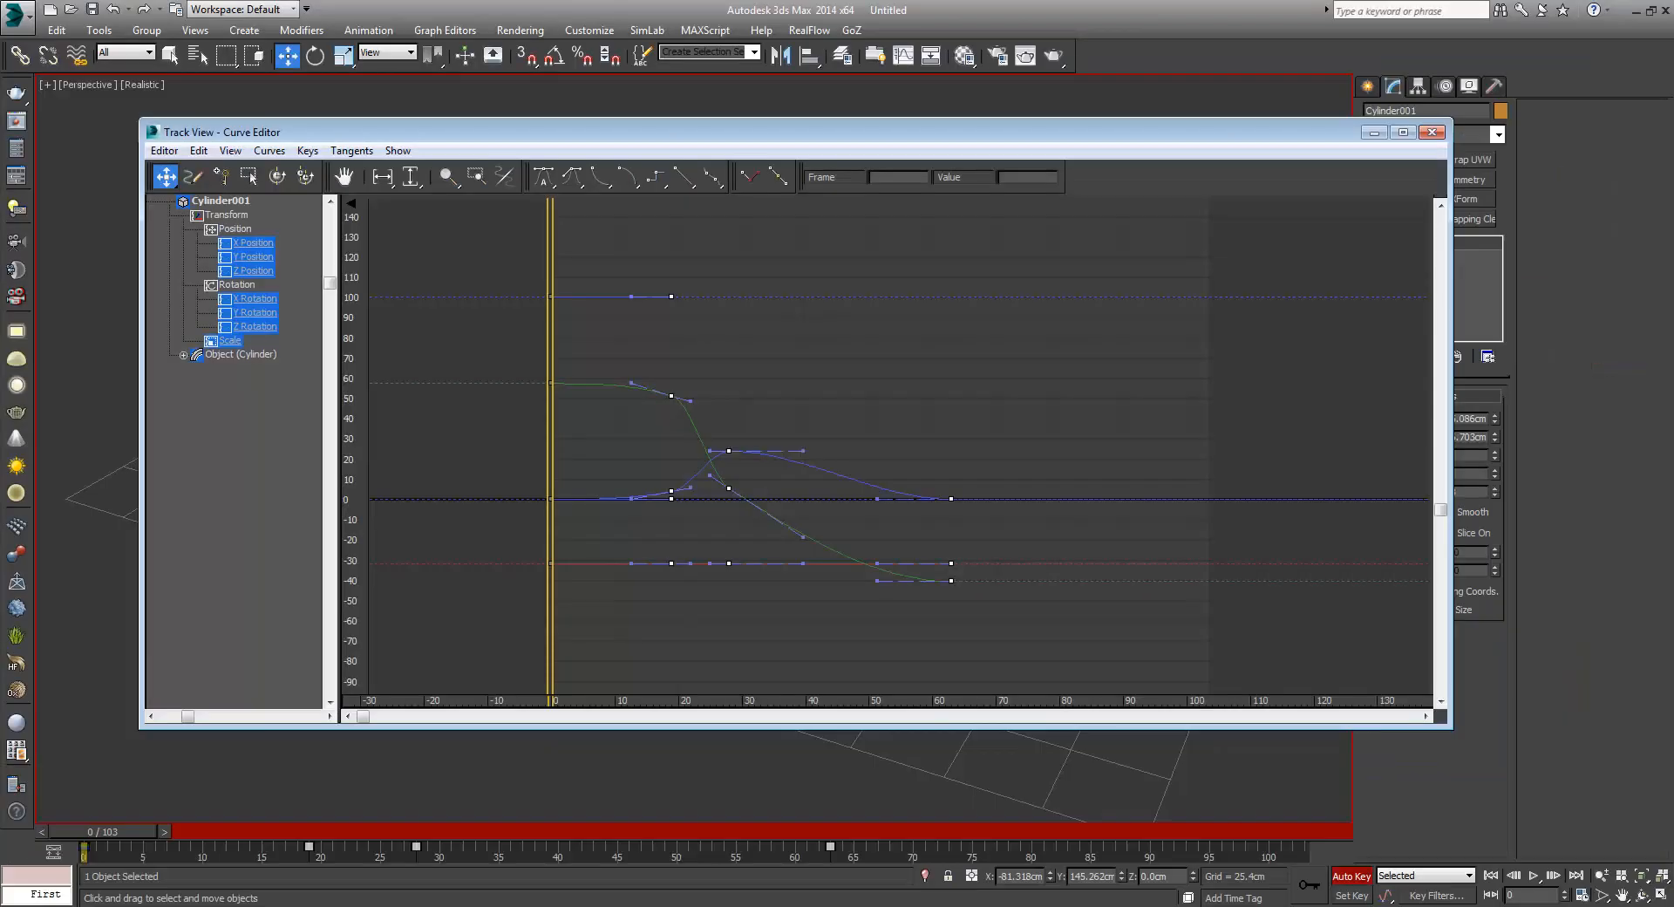
# Switch to 3ds Max, close the Curve Editor, and examine the Make Preview settings and the available viewport preview commands
pyautogui.click(1431, 133)
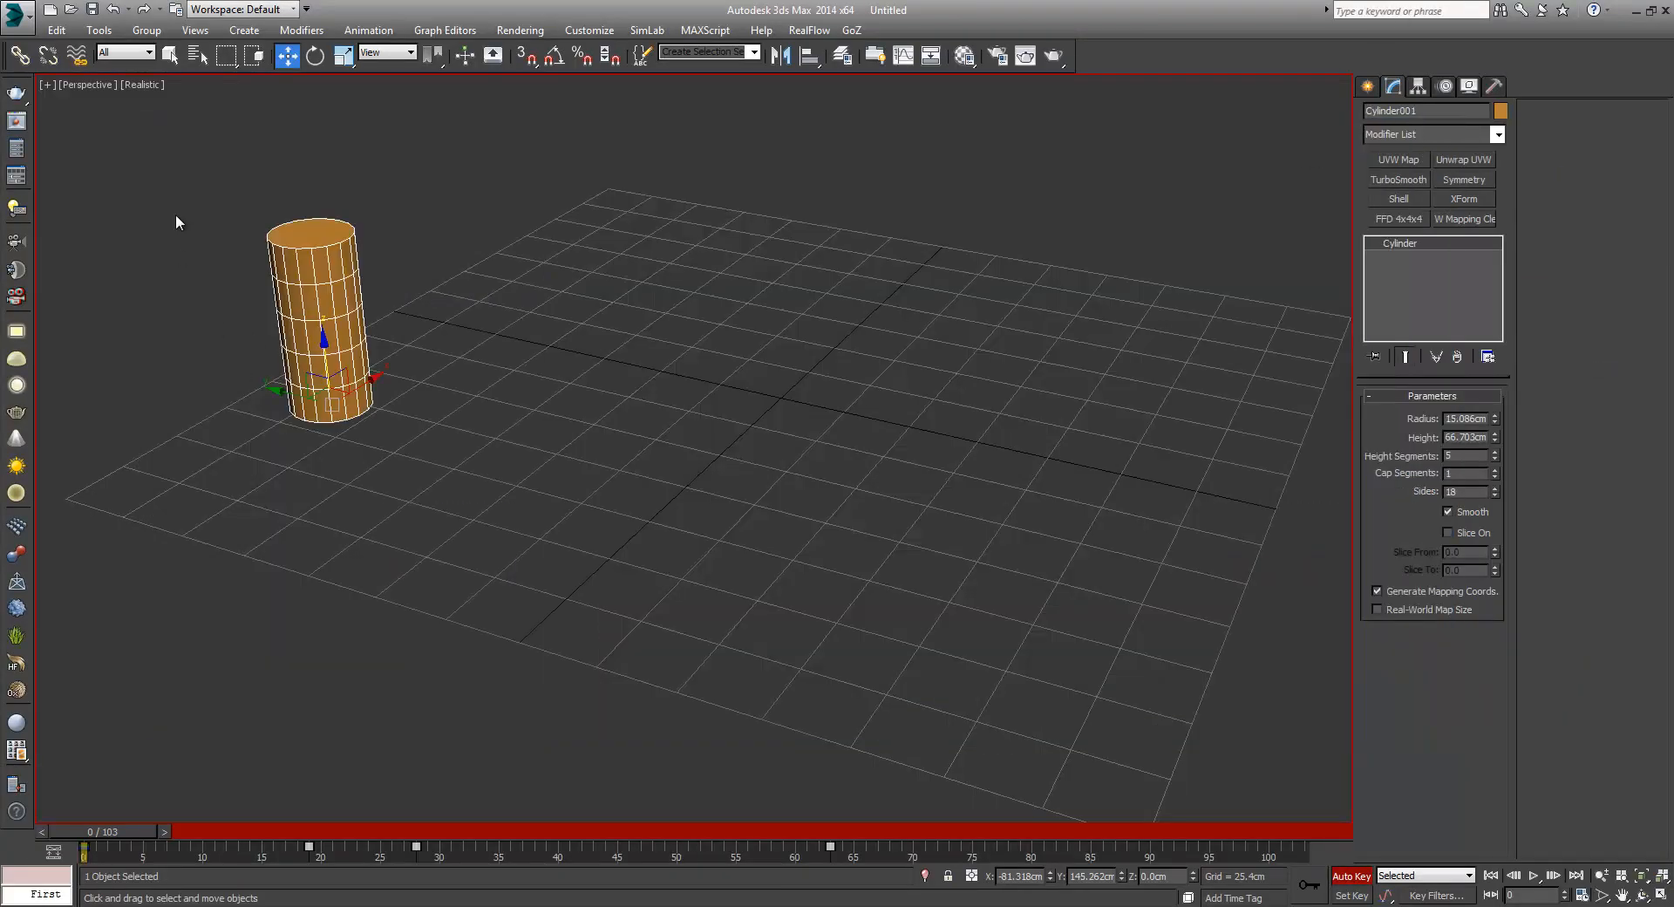
pyautogui.click(47, 85)
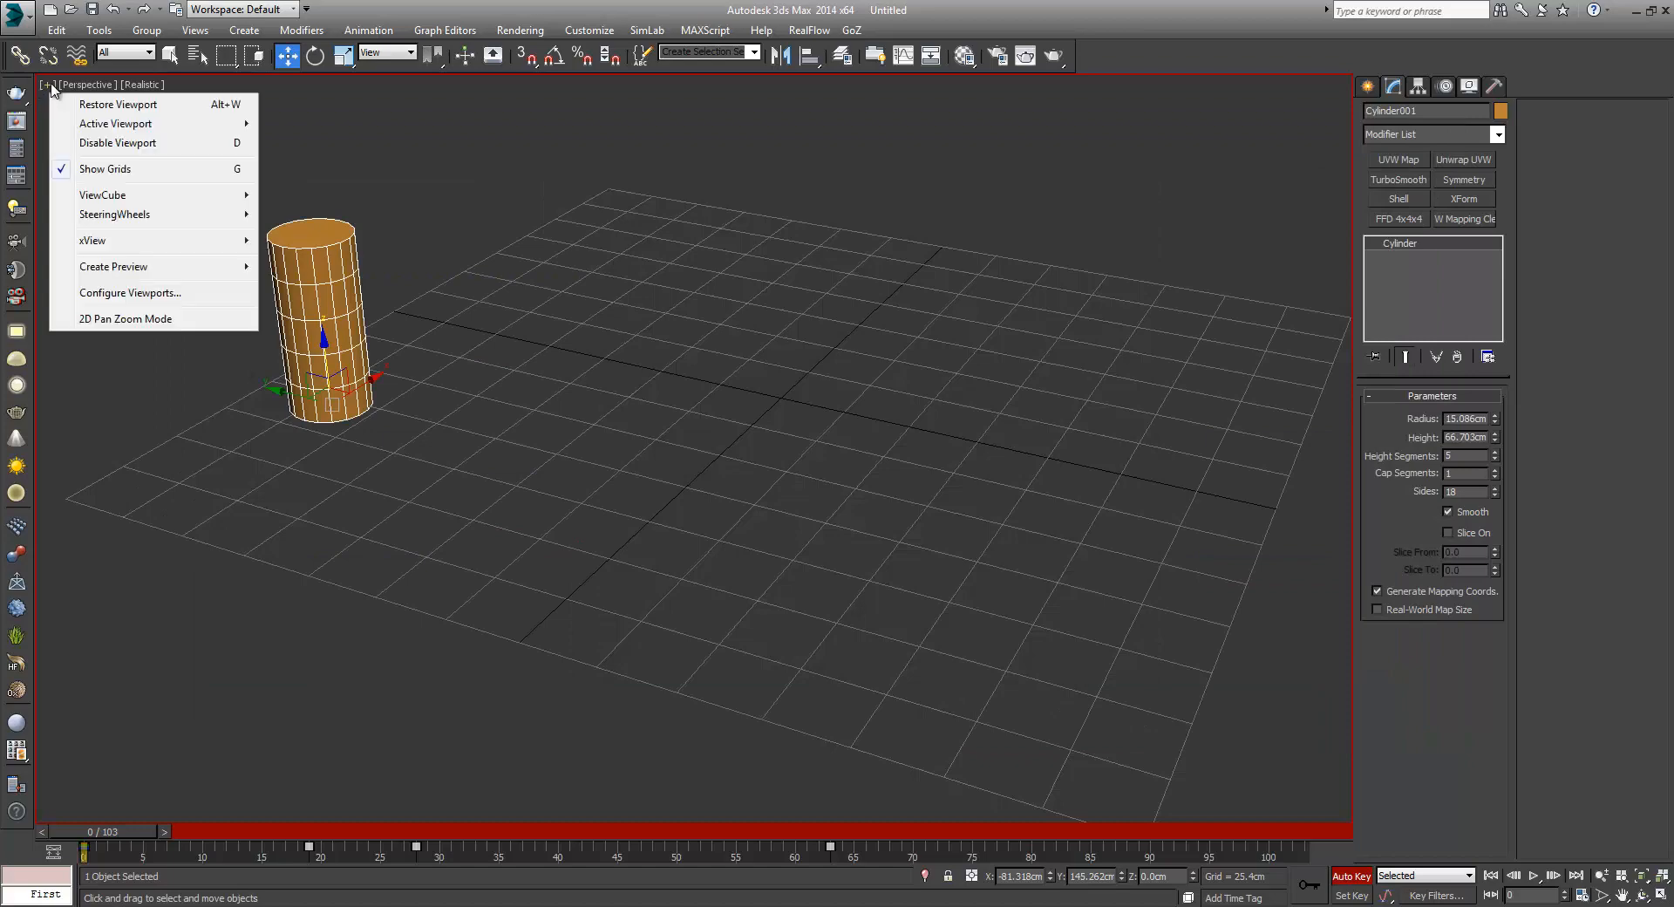
pyautogui.moveTo(155, 267)
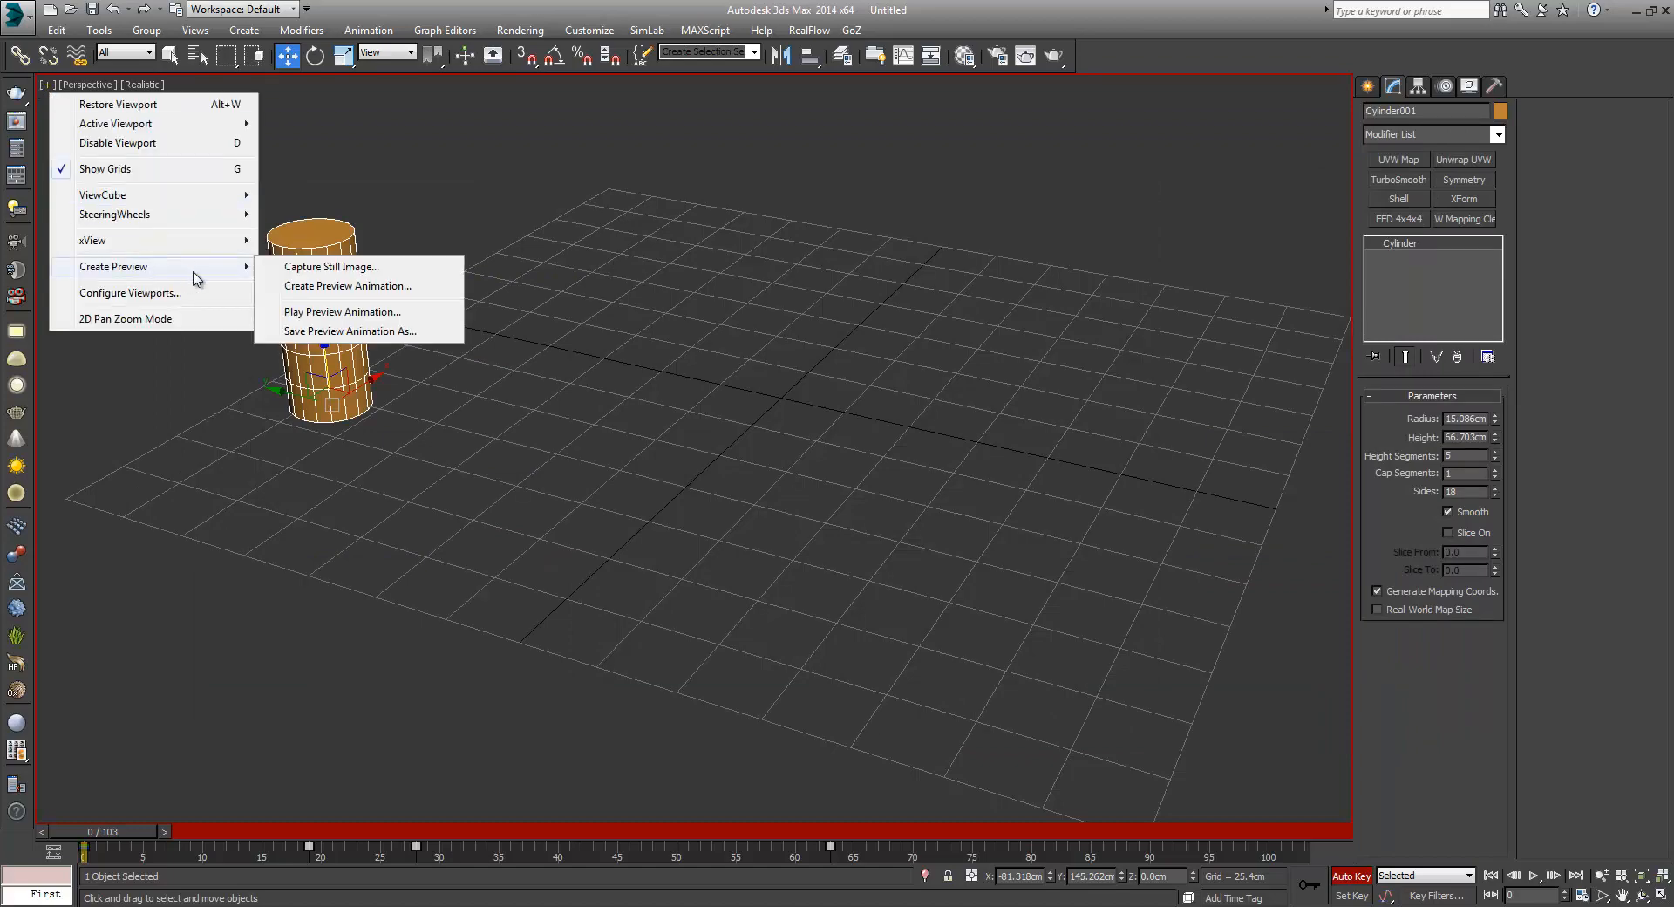
pyautogui.click(340, 286)
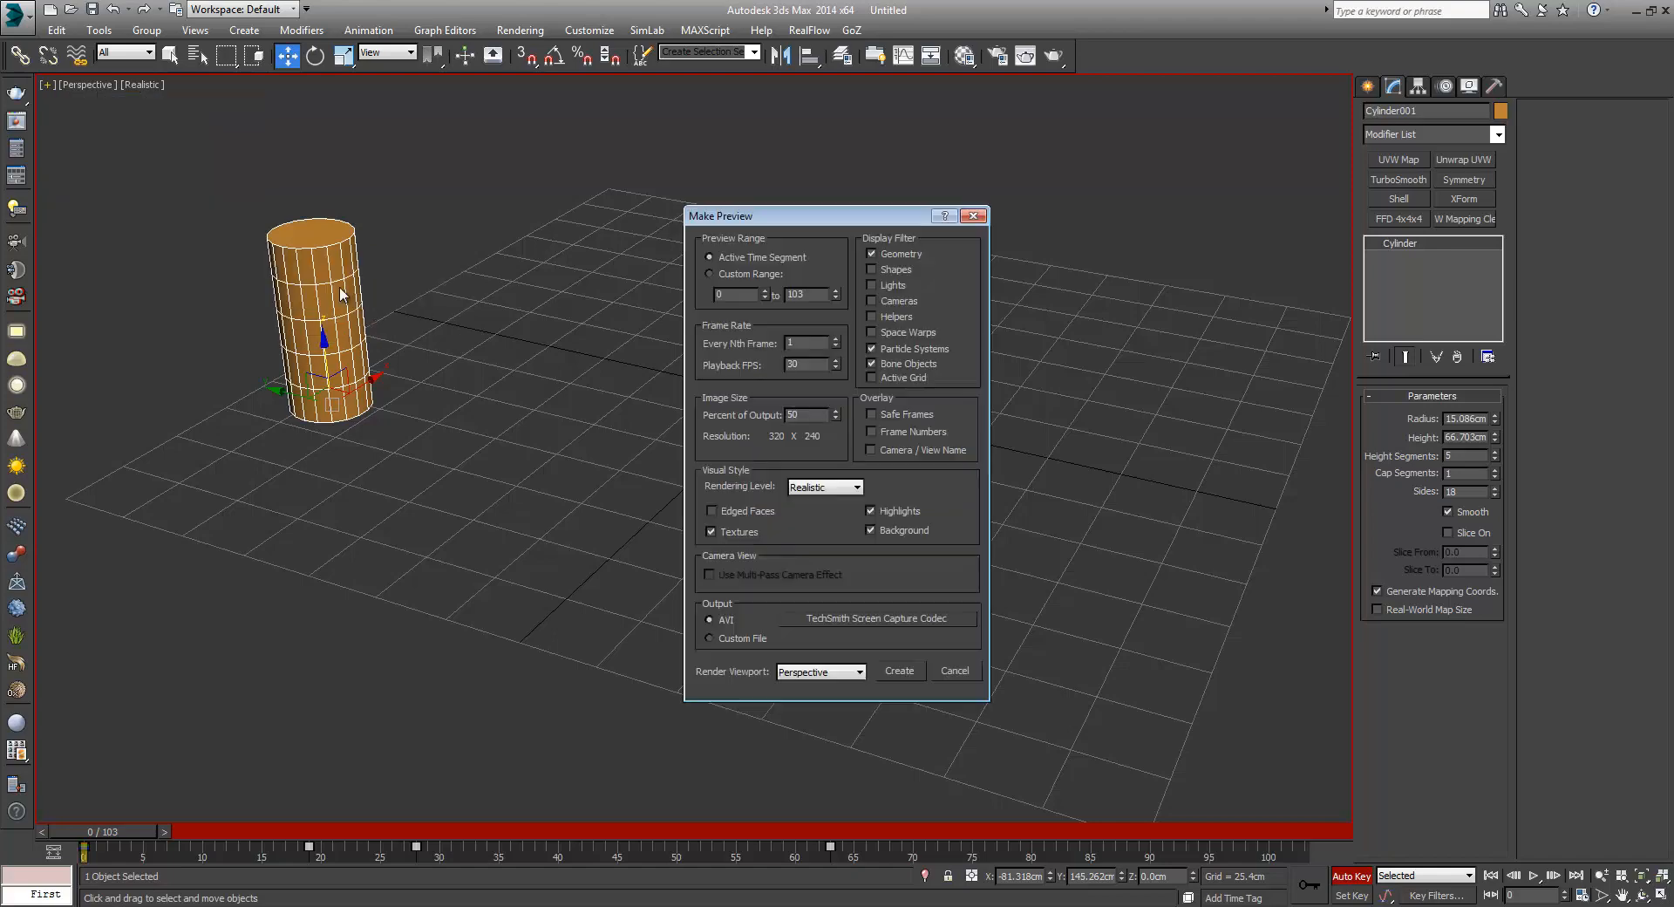
pyautogui.click(973, 218)
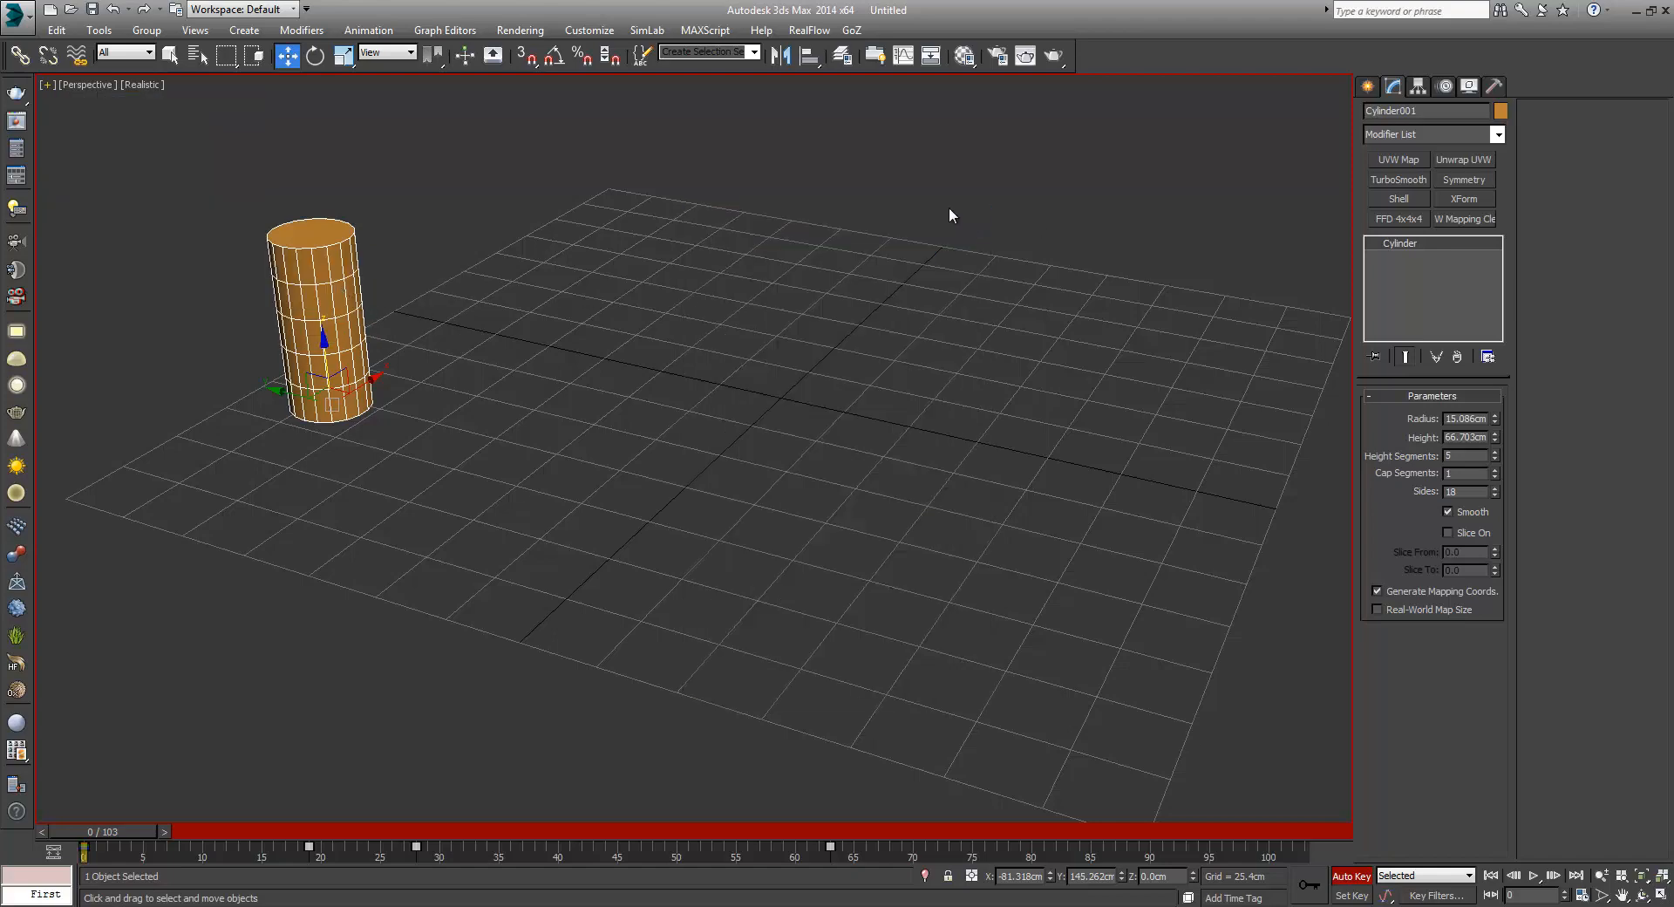
pyautogui.click(91, 32)
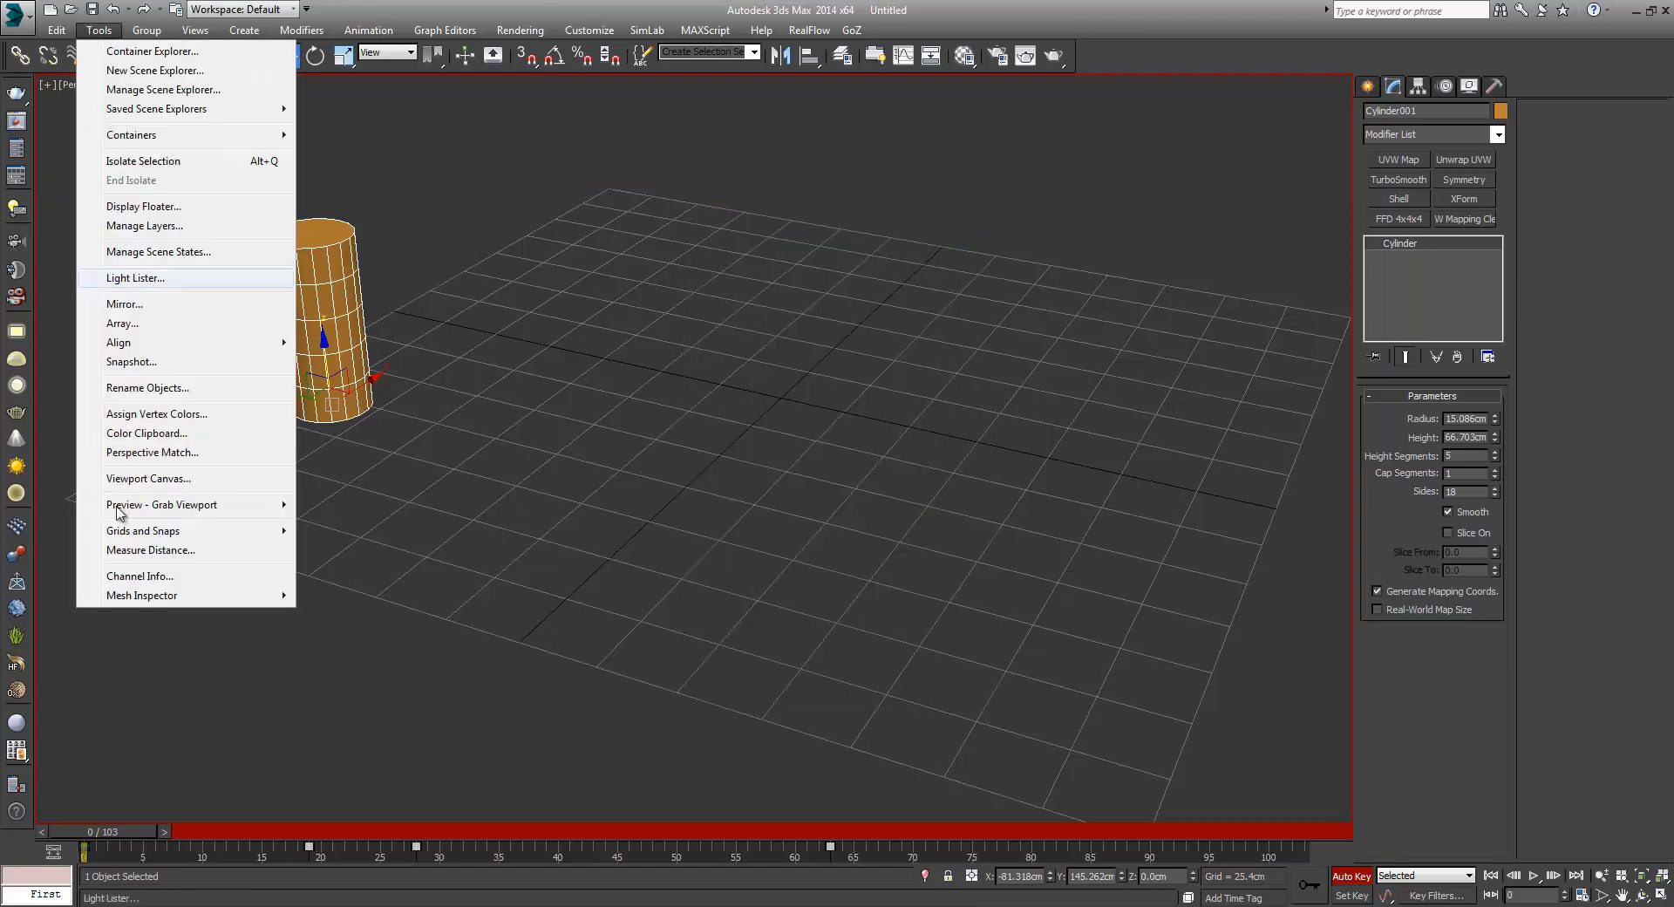
pyautogui.moveTo(193, 507)
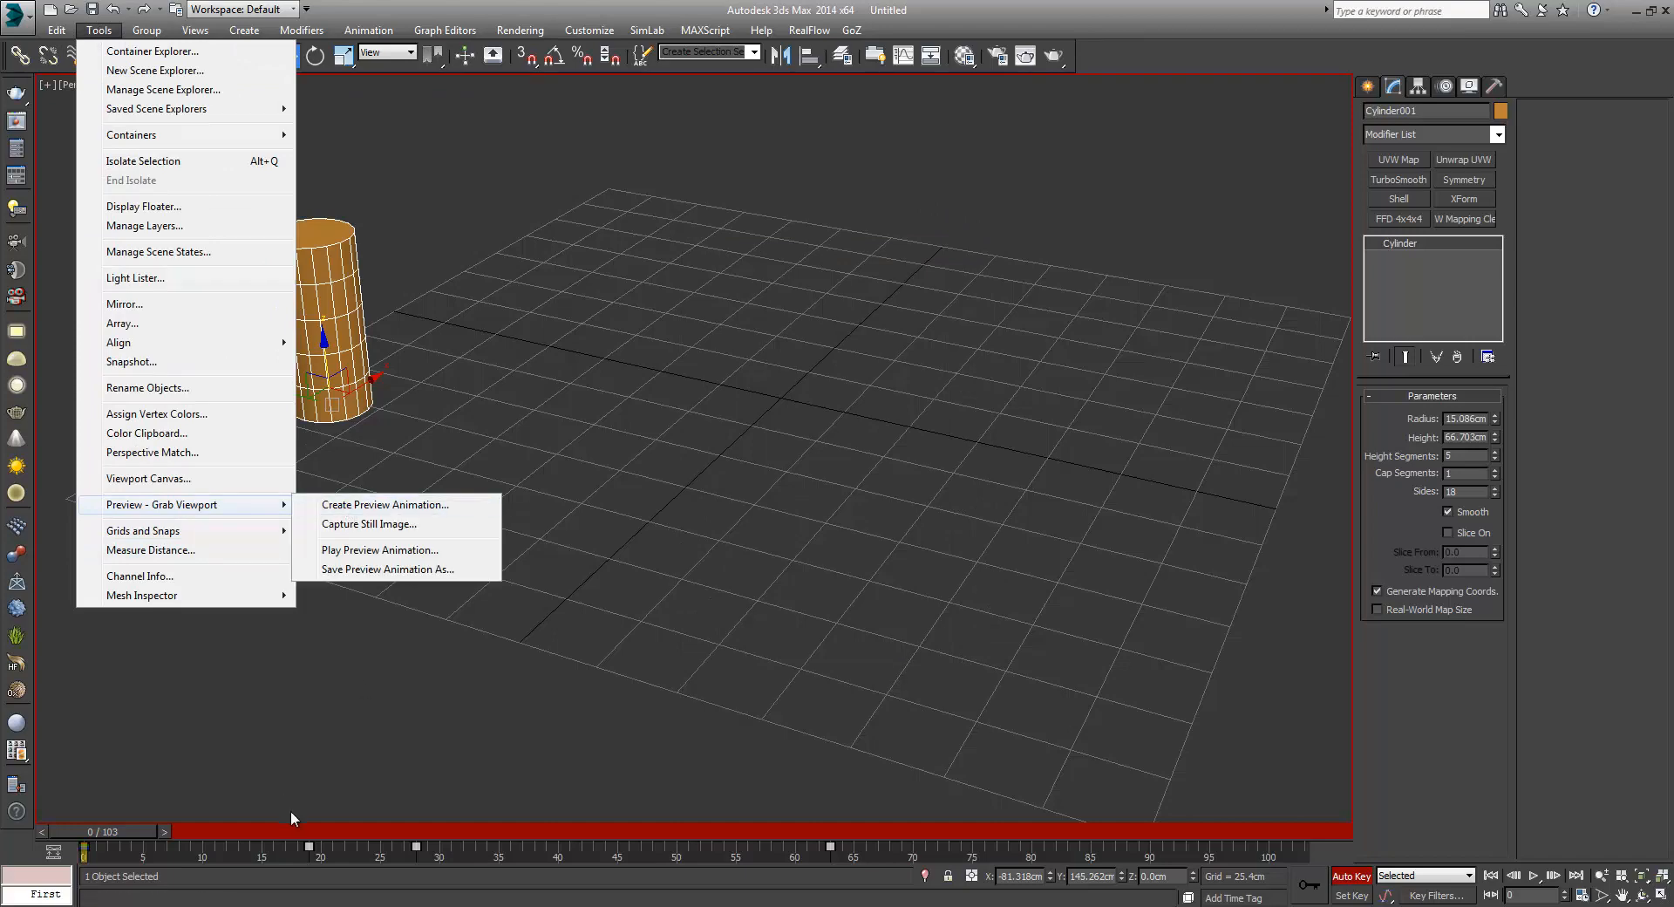
pyautogui.press('Escape')
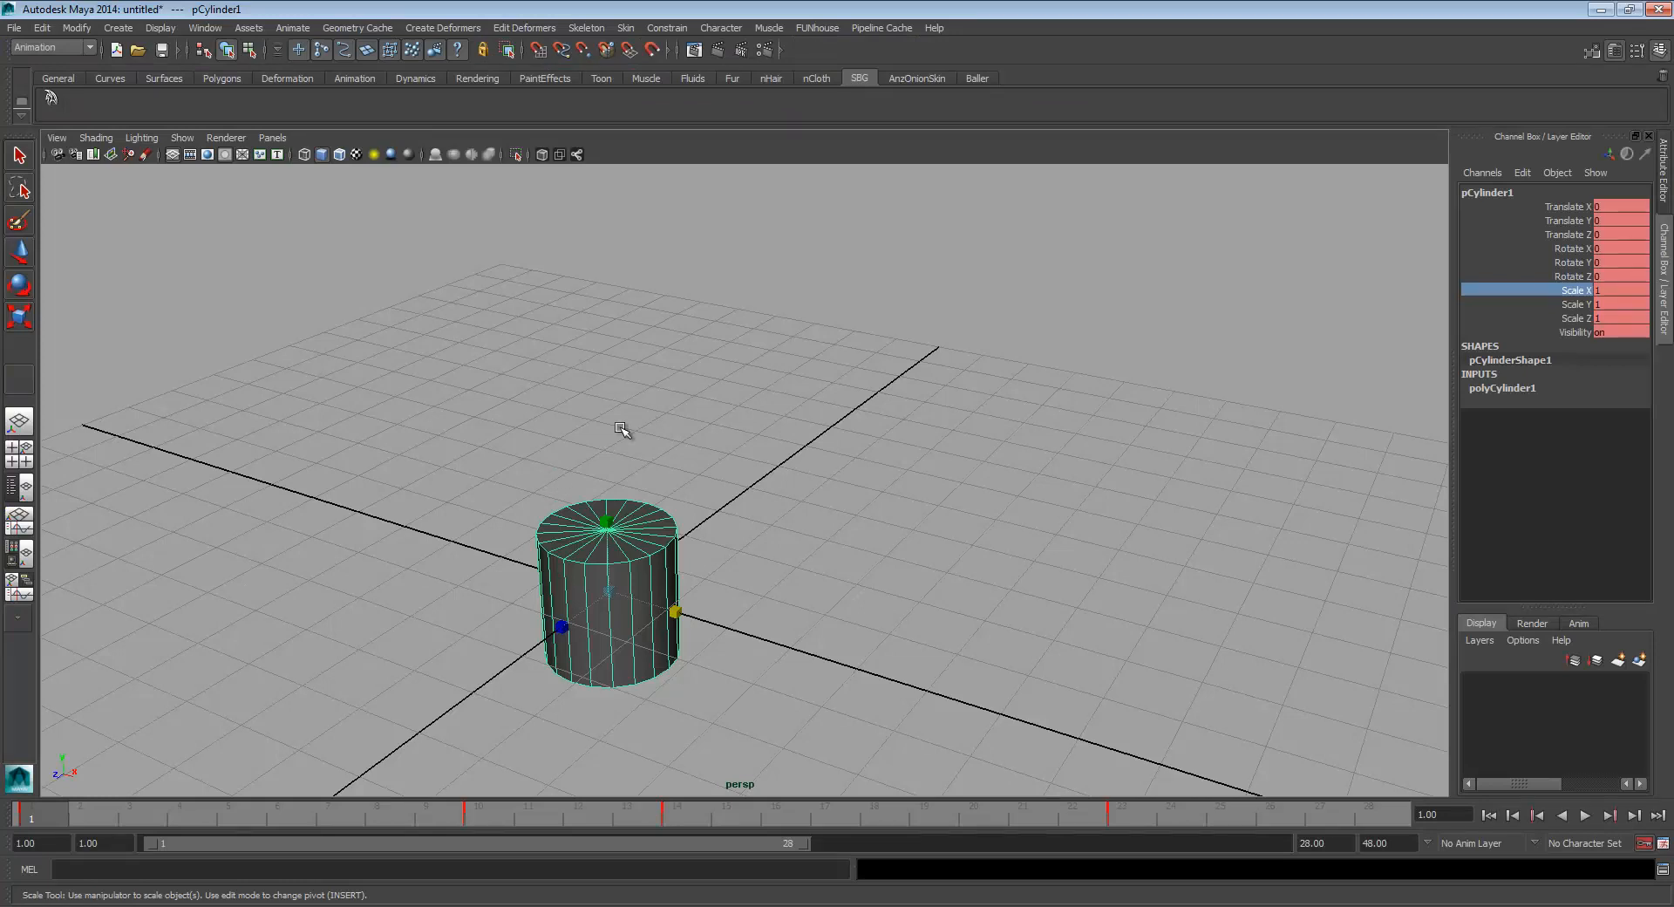
# Switch to Maya and examine the Playblast options from the main window commands, closing them without making a playblast
pyautogui.click(204, 28)
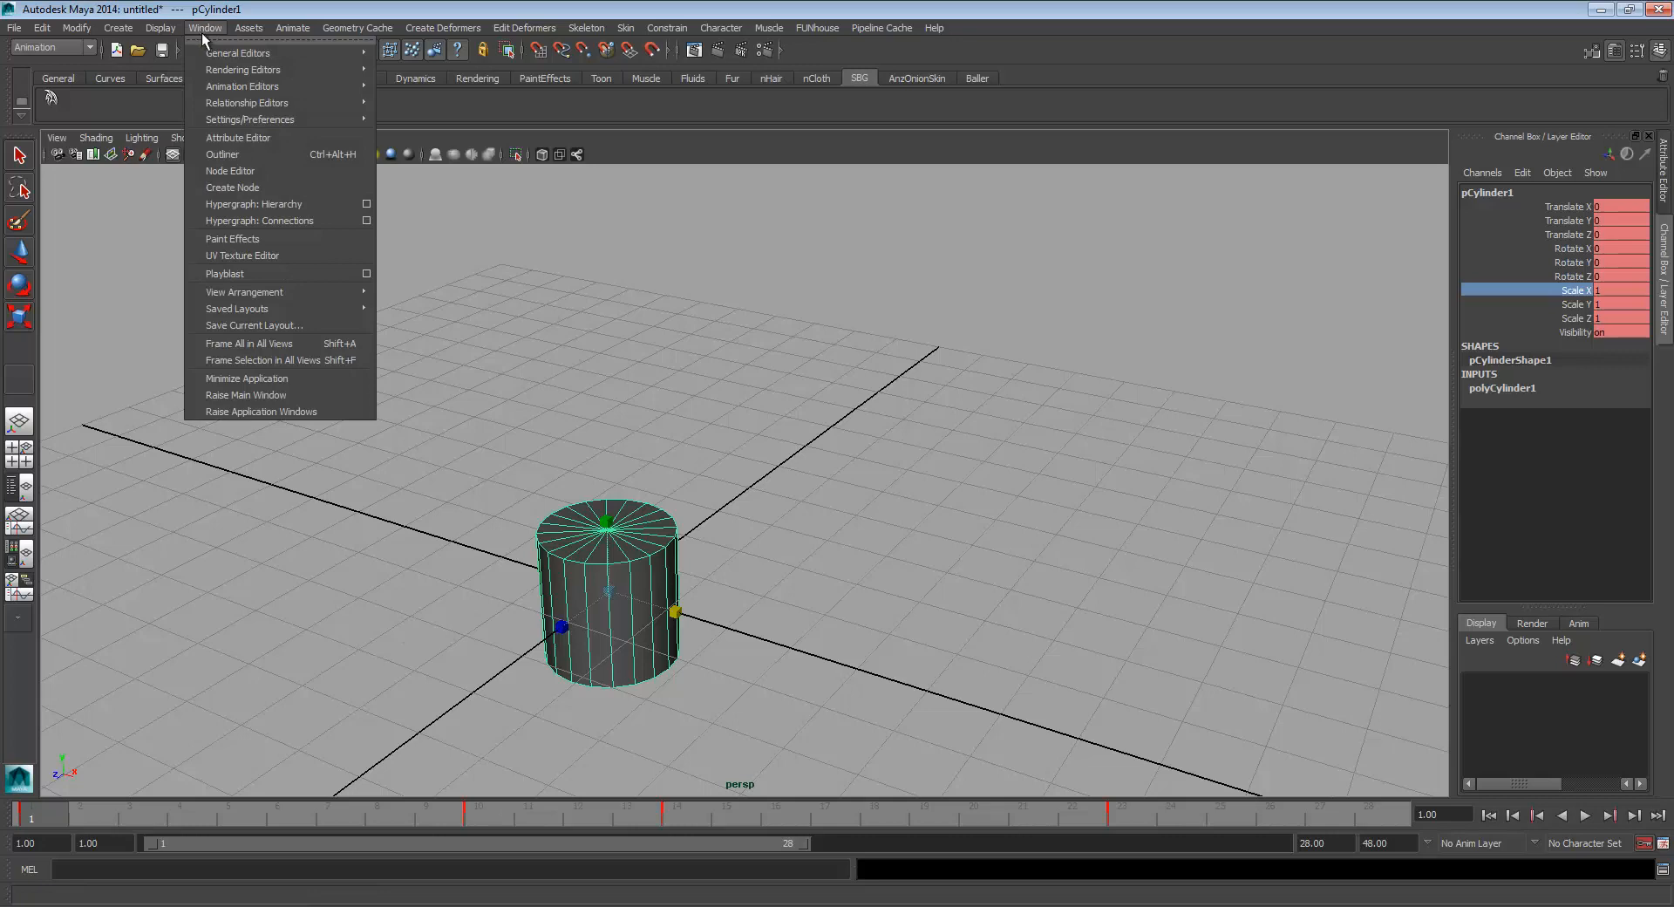
pyautogui.moveTo(256, 122)
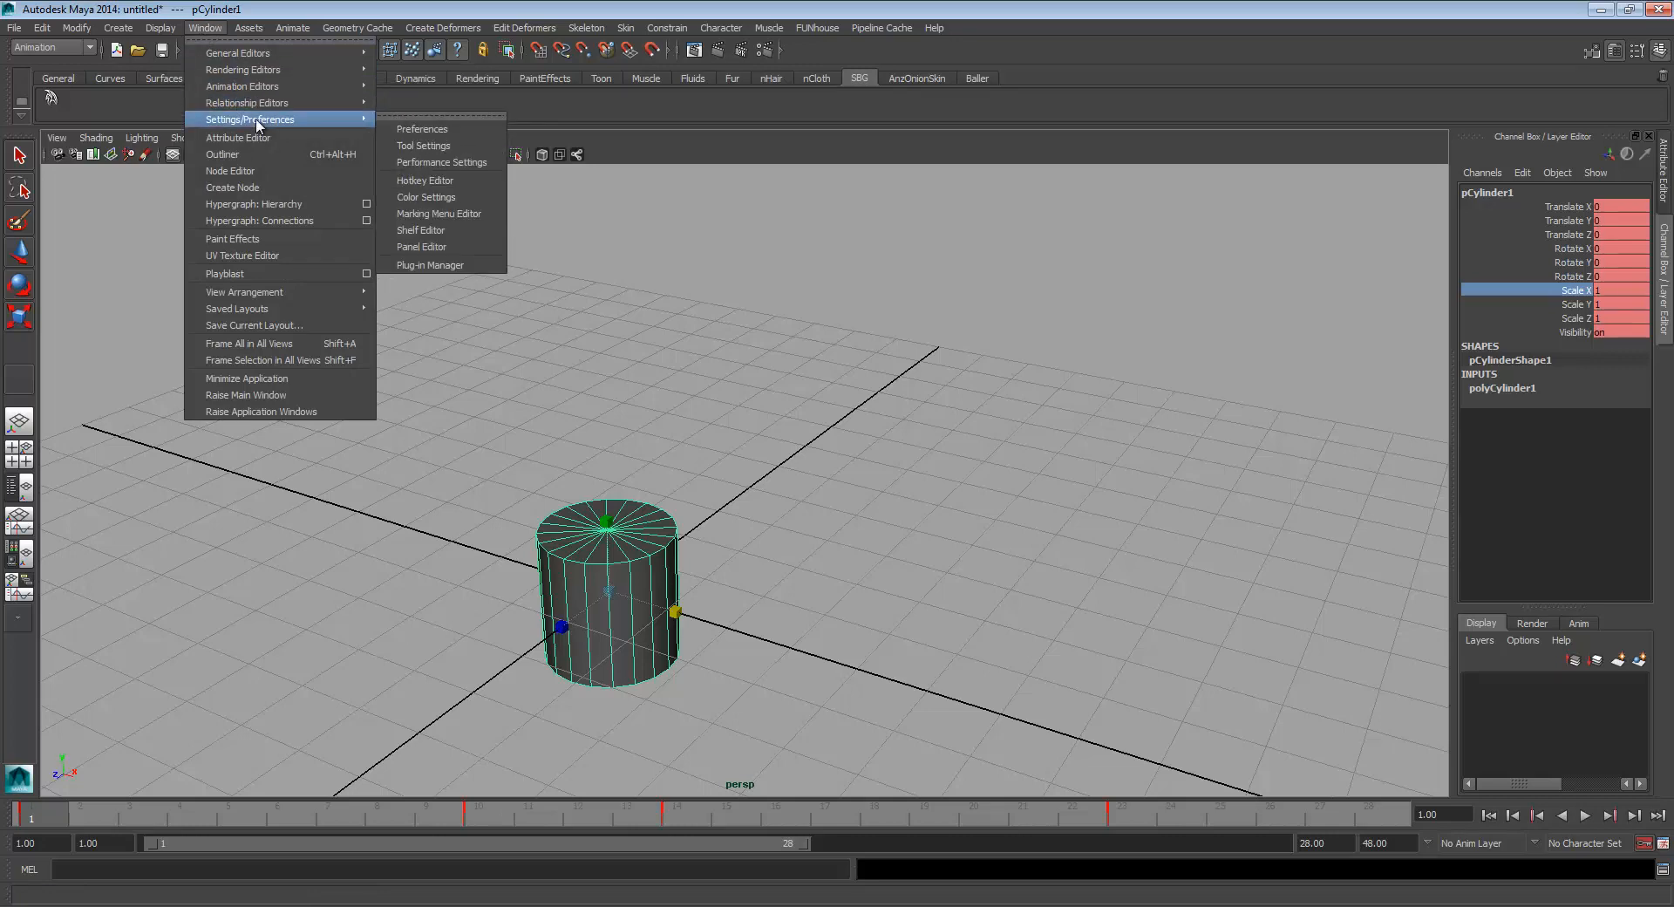
pyautogui.moveTo(274, 89)
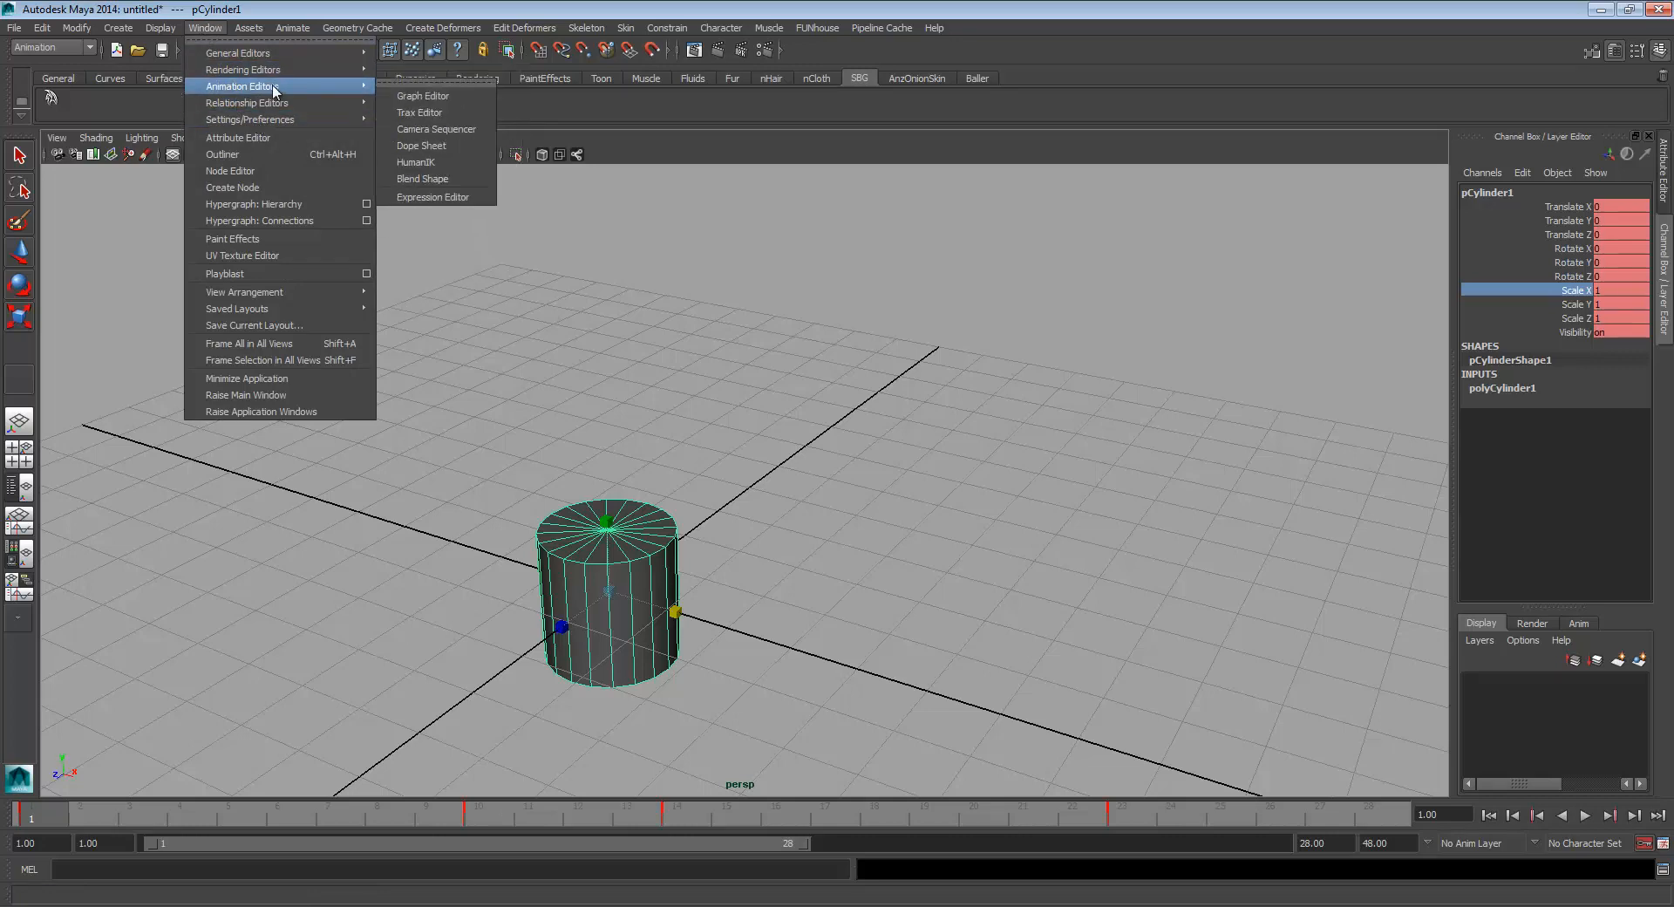
pyautogui.click(365, 275)
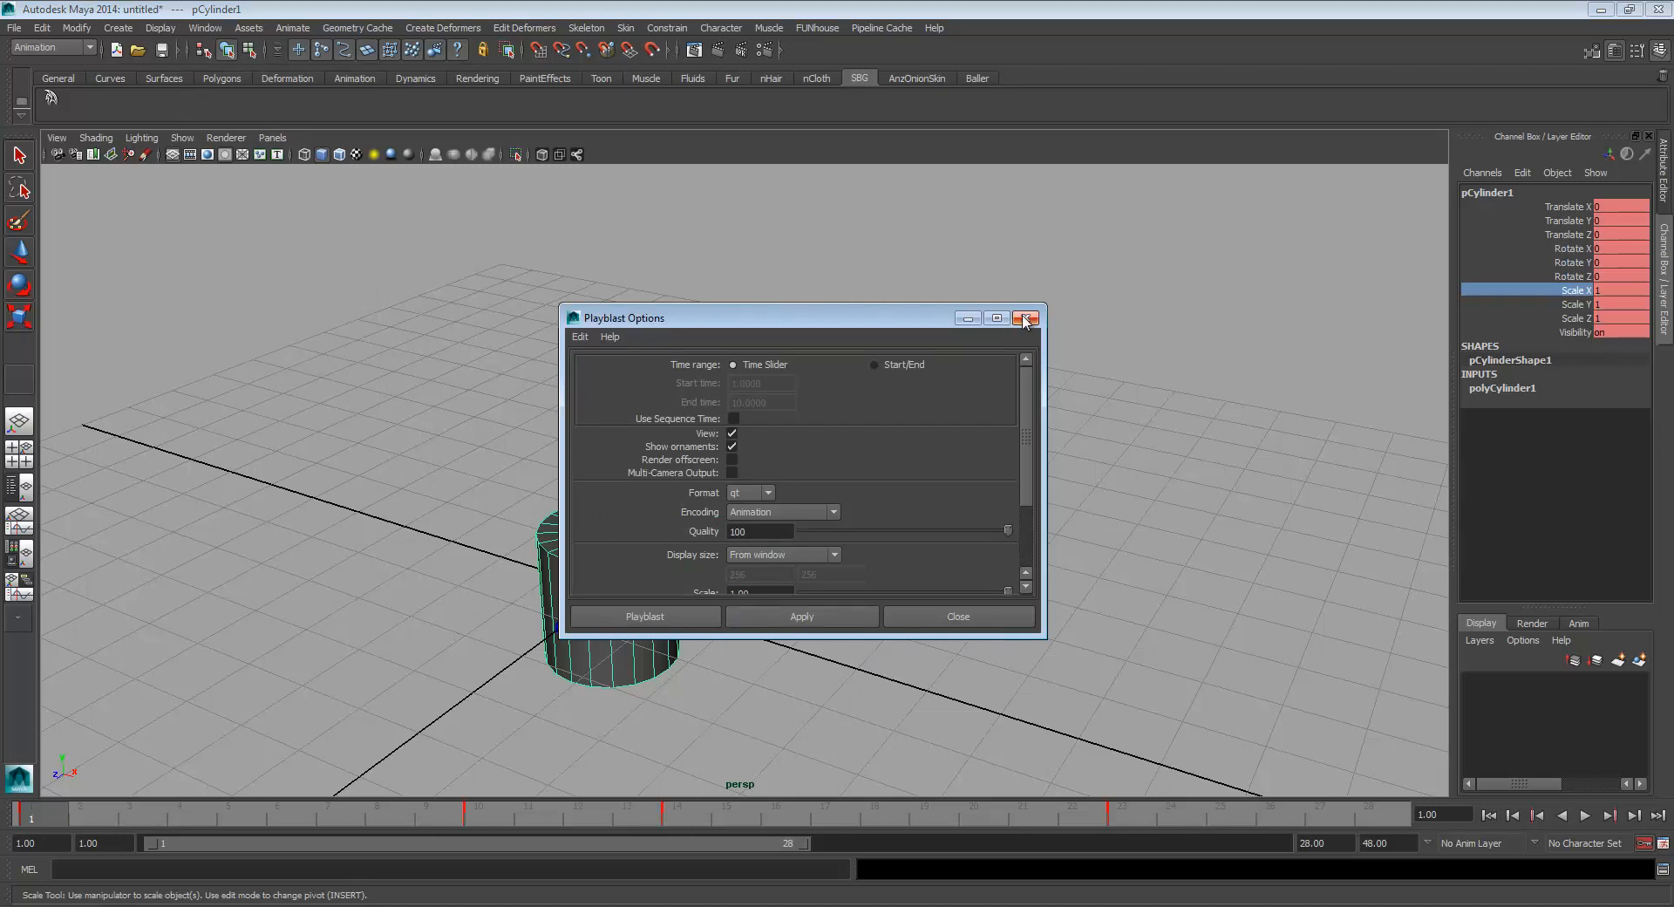
pyautogui.click(1026, 320)
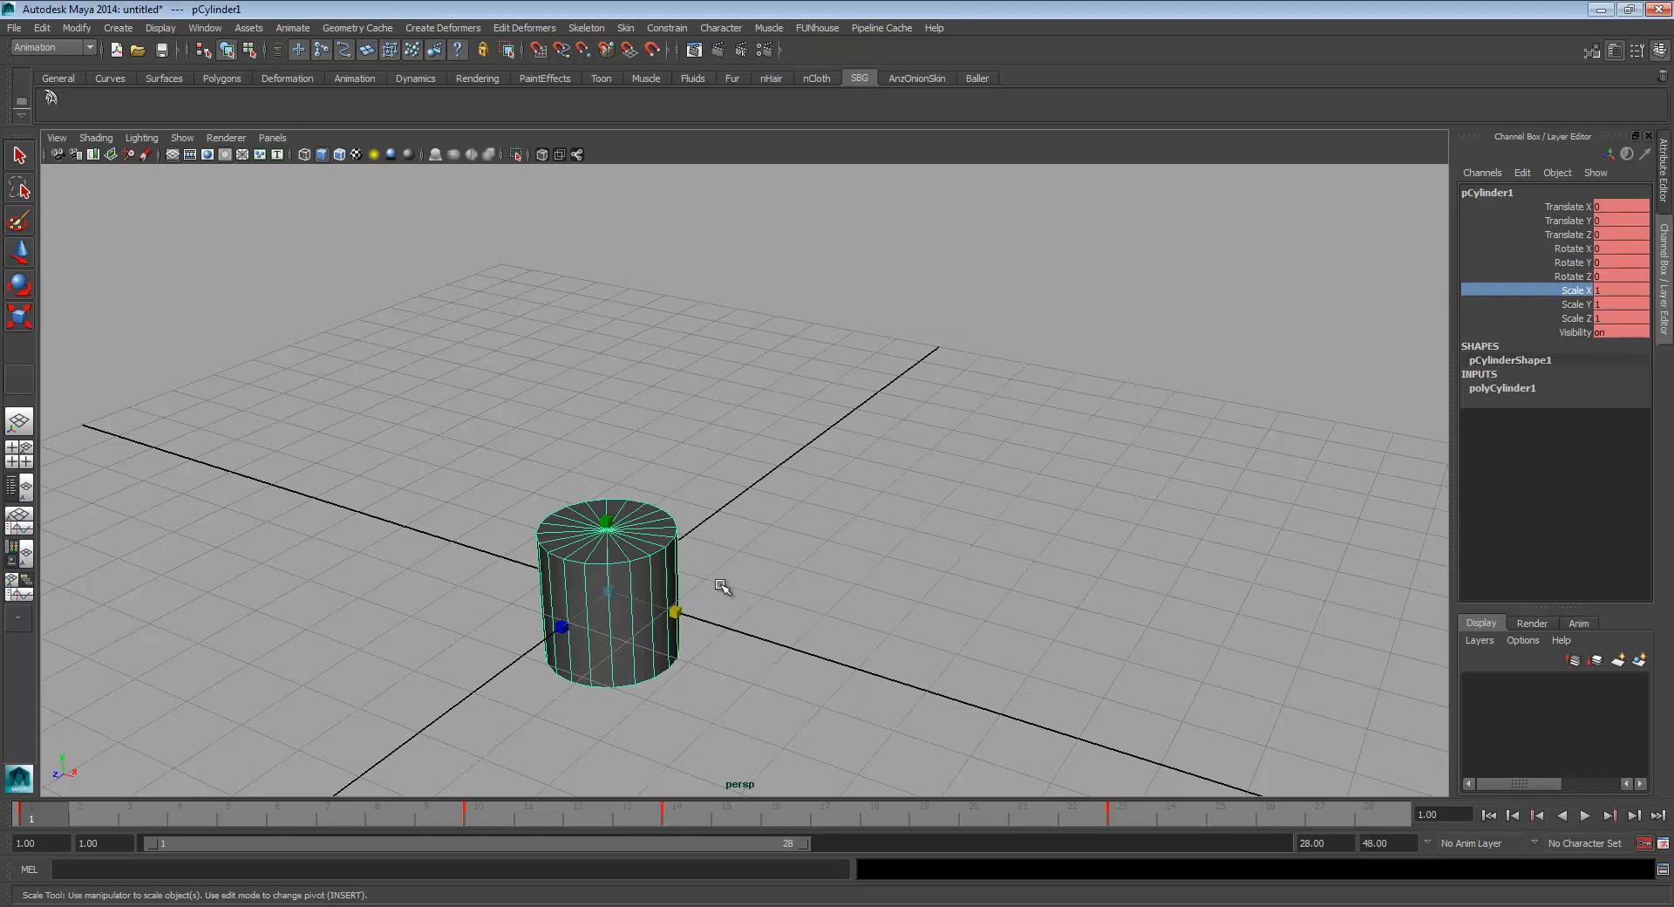
# Show the same Playblast options starting from the time slider, and close them again
pyautogui.rightClick(557, 811)
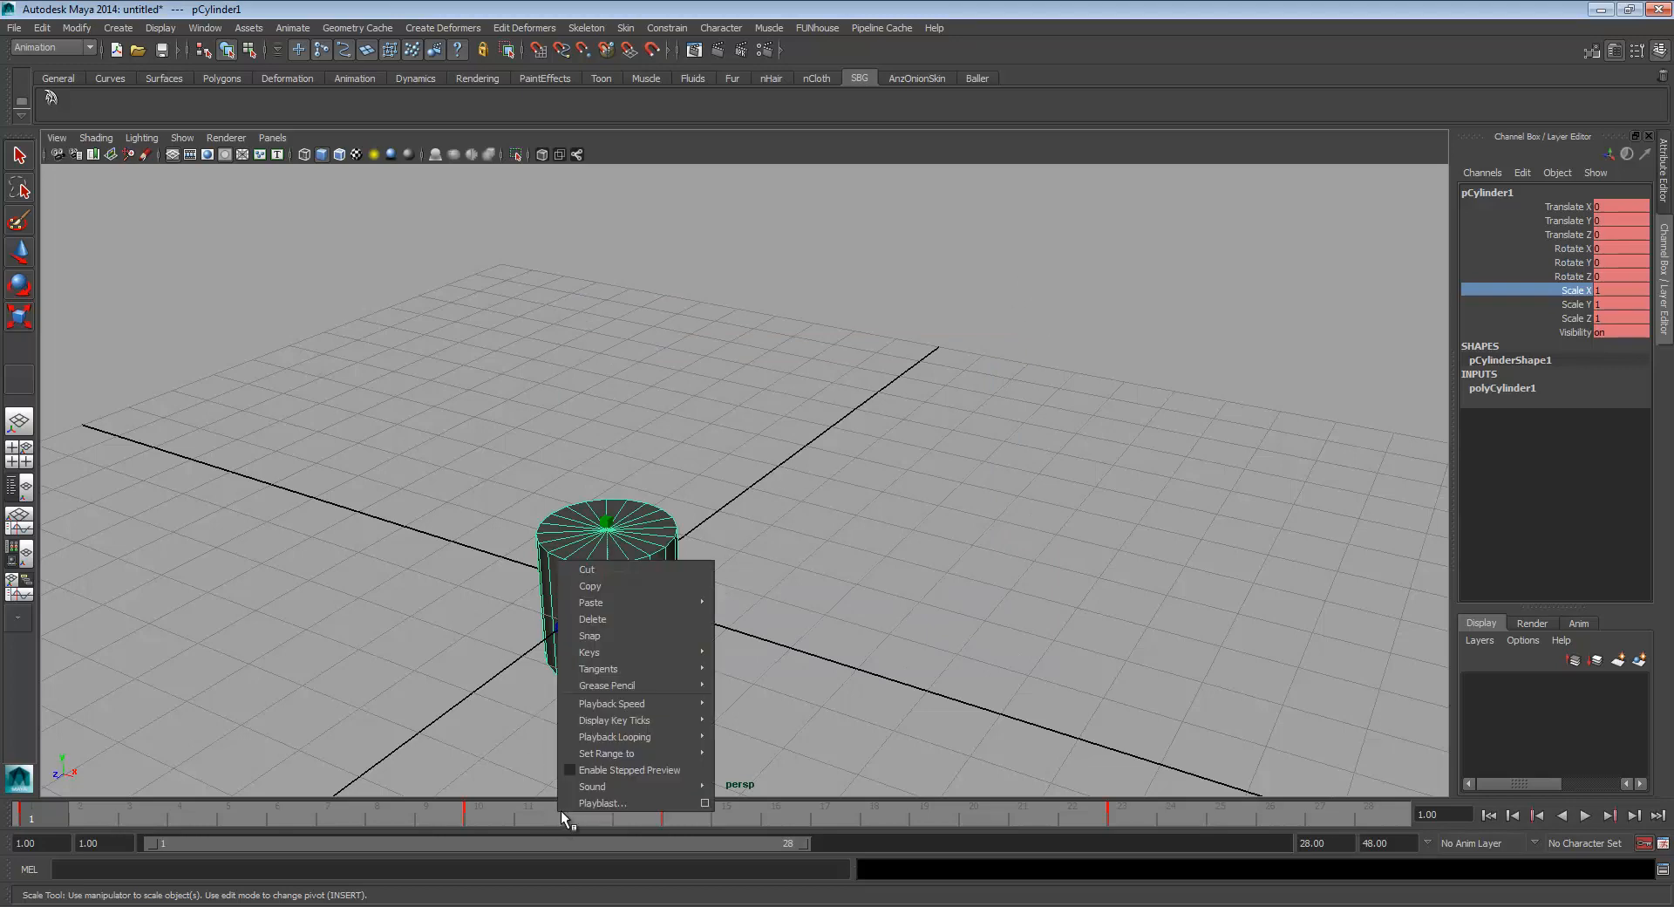
pyautogui.click(706, 802)
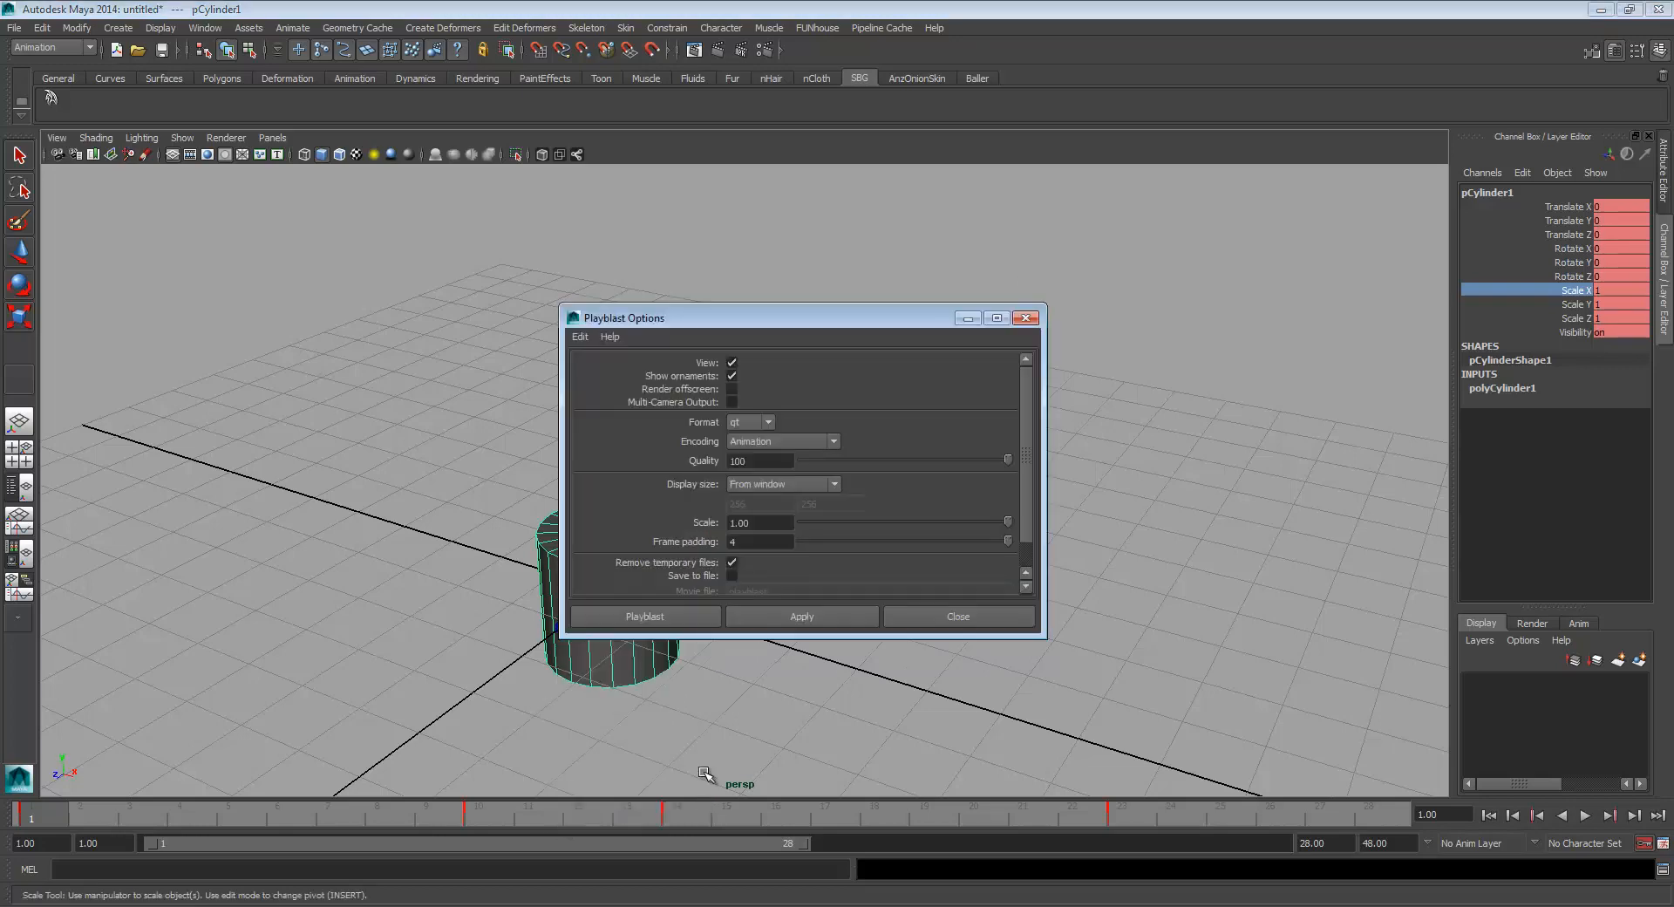
pyautogui.click(1026, 319)
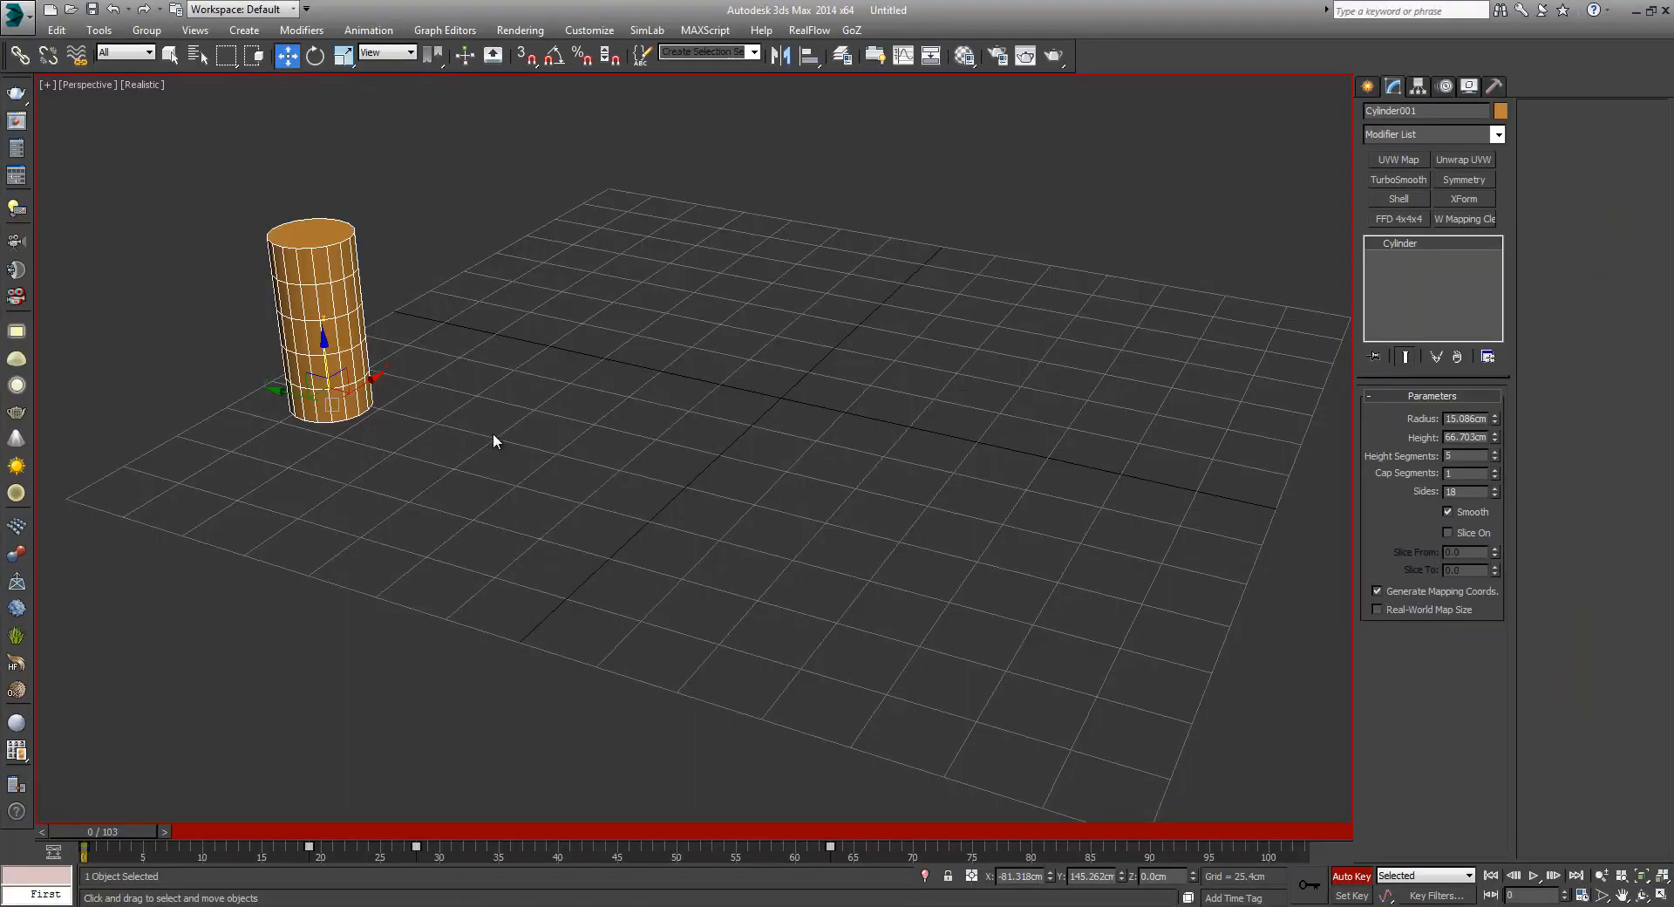
# Switch to 3ds Max and open the Select Objects list for the scene
pyautogui.moveTo(494, 442); pyautogui.dragTo(551, 546, button='middle')
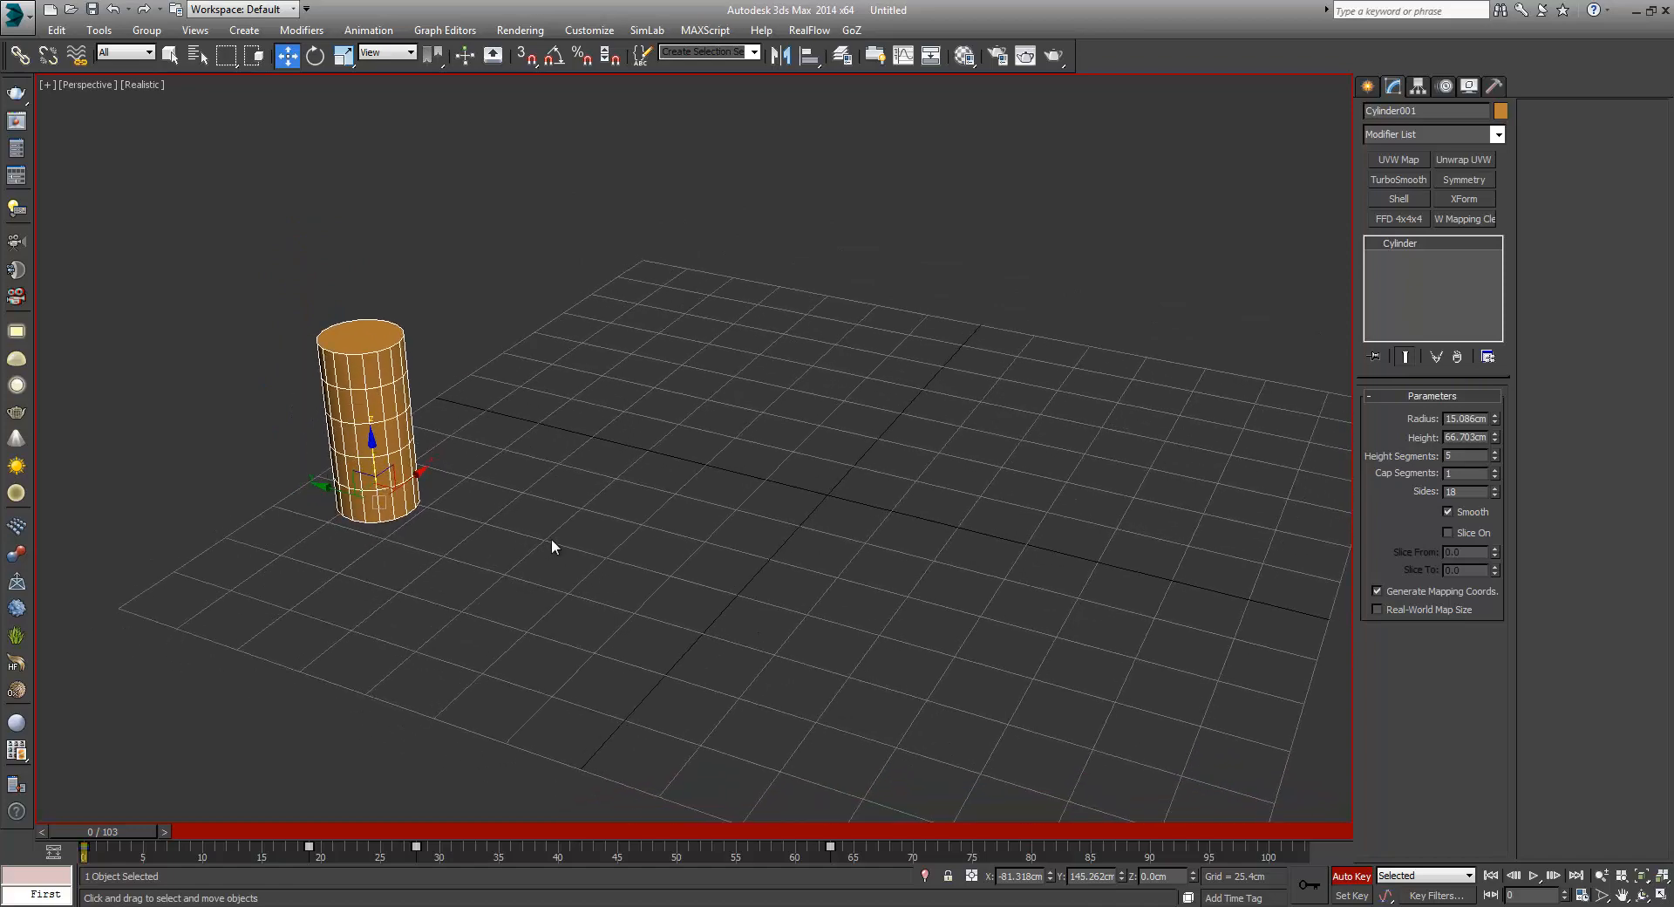
pyautogui.moveTo(565, 482)
pyautogui.mouseDown(button='middle')
pyautogui.moveTo(541, 475)
pyautogui.moveTo(572, 457)
pyautogui.mouseUp(button='middle')
pyautogui.press('h')
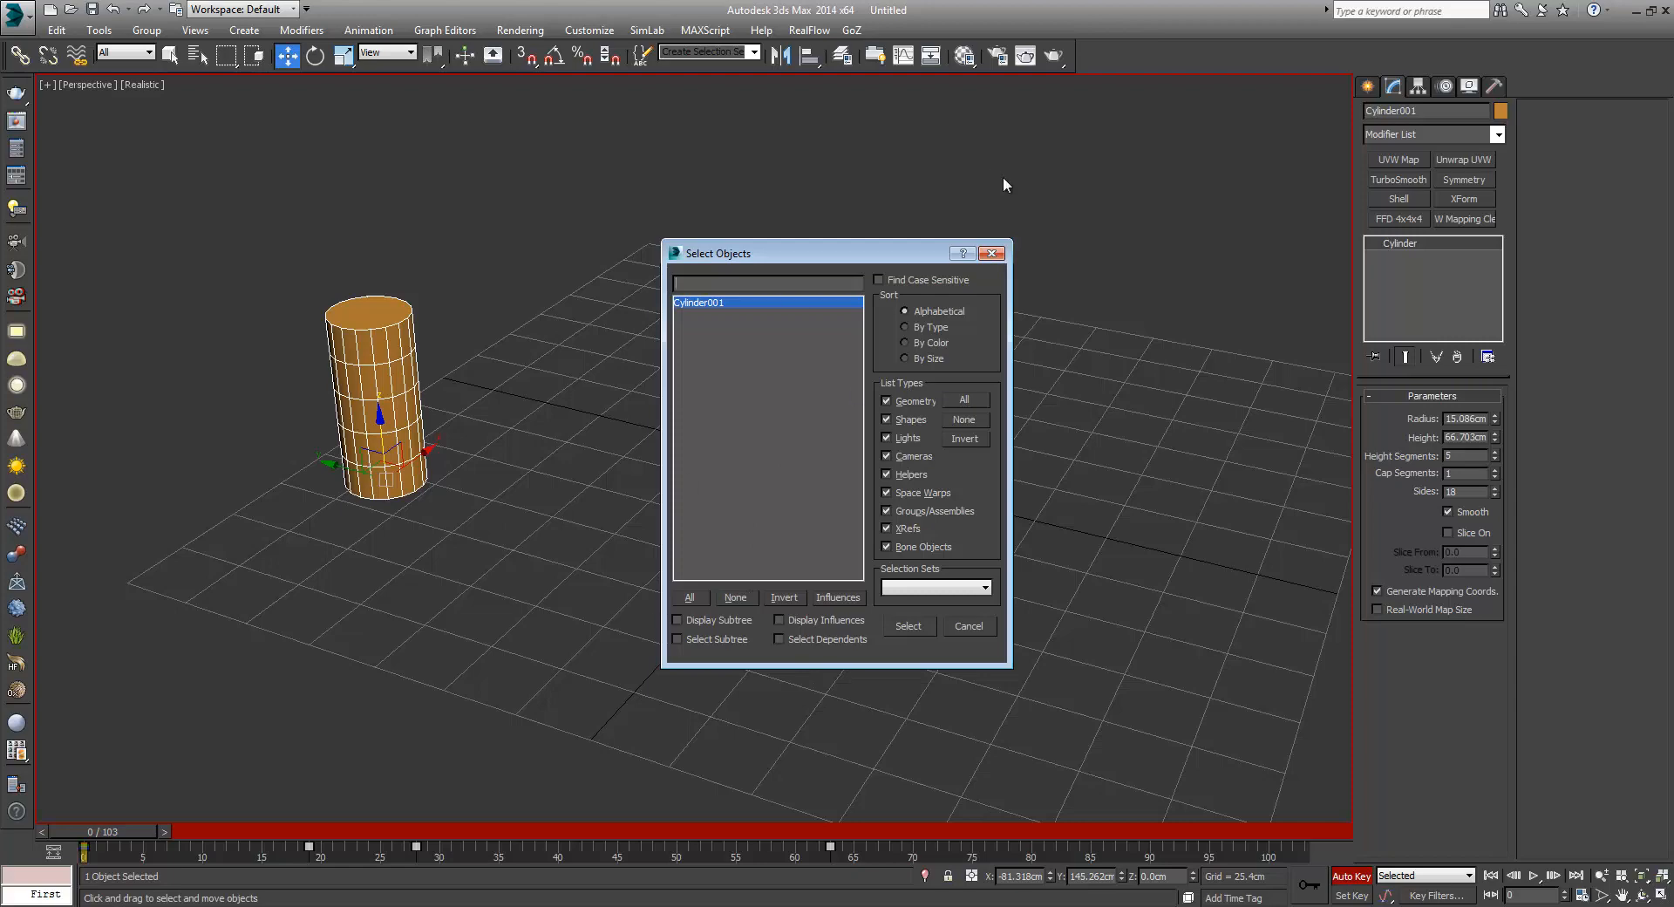
# Close the Select Objects list in 3ds Max, switch to Maya, and open the Hotkey Editor to examine it, closing it unchanged
pyautogui.moveTo(781, 254); pyautogui.dragTo(669, 152)
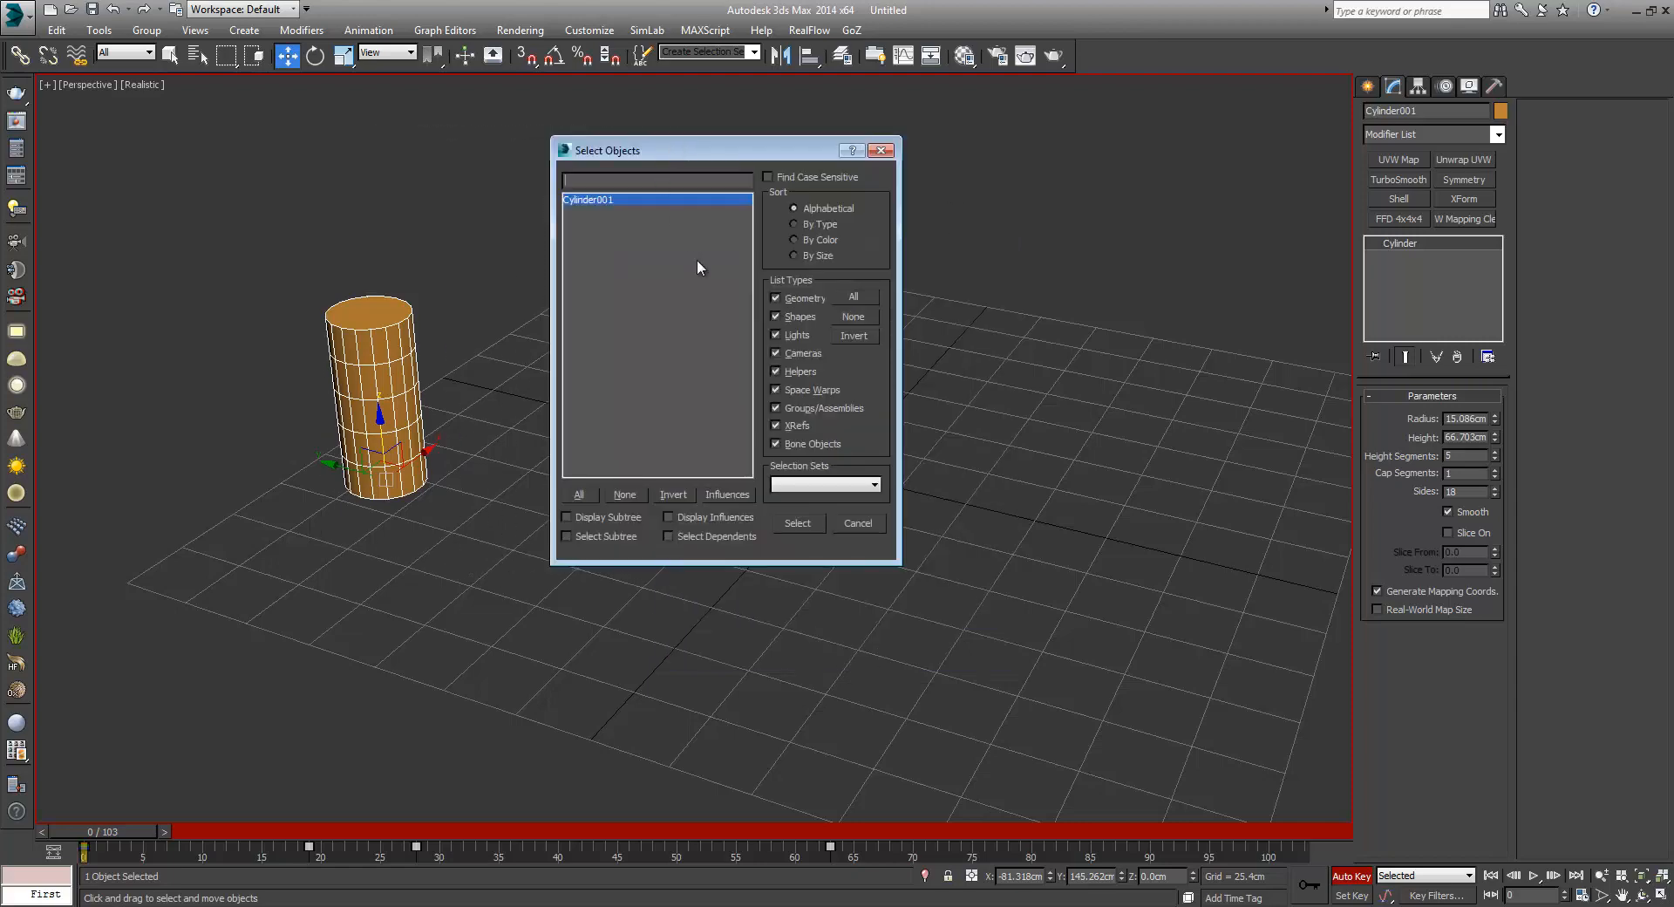
pyautogui.click(882, 151)
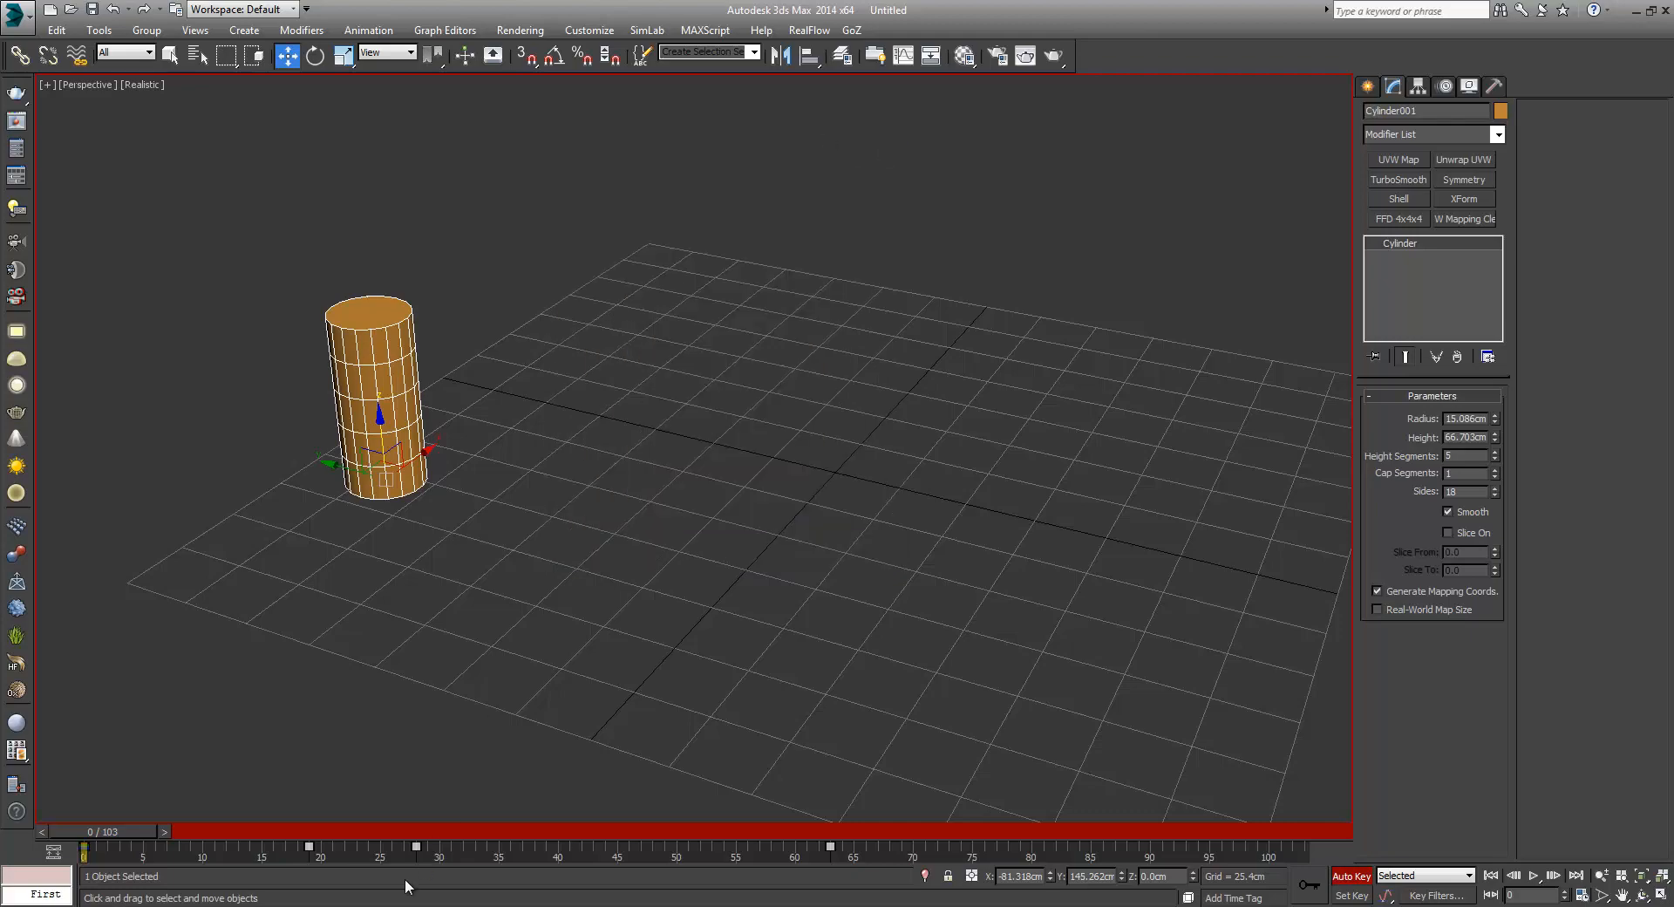
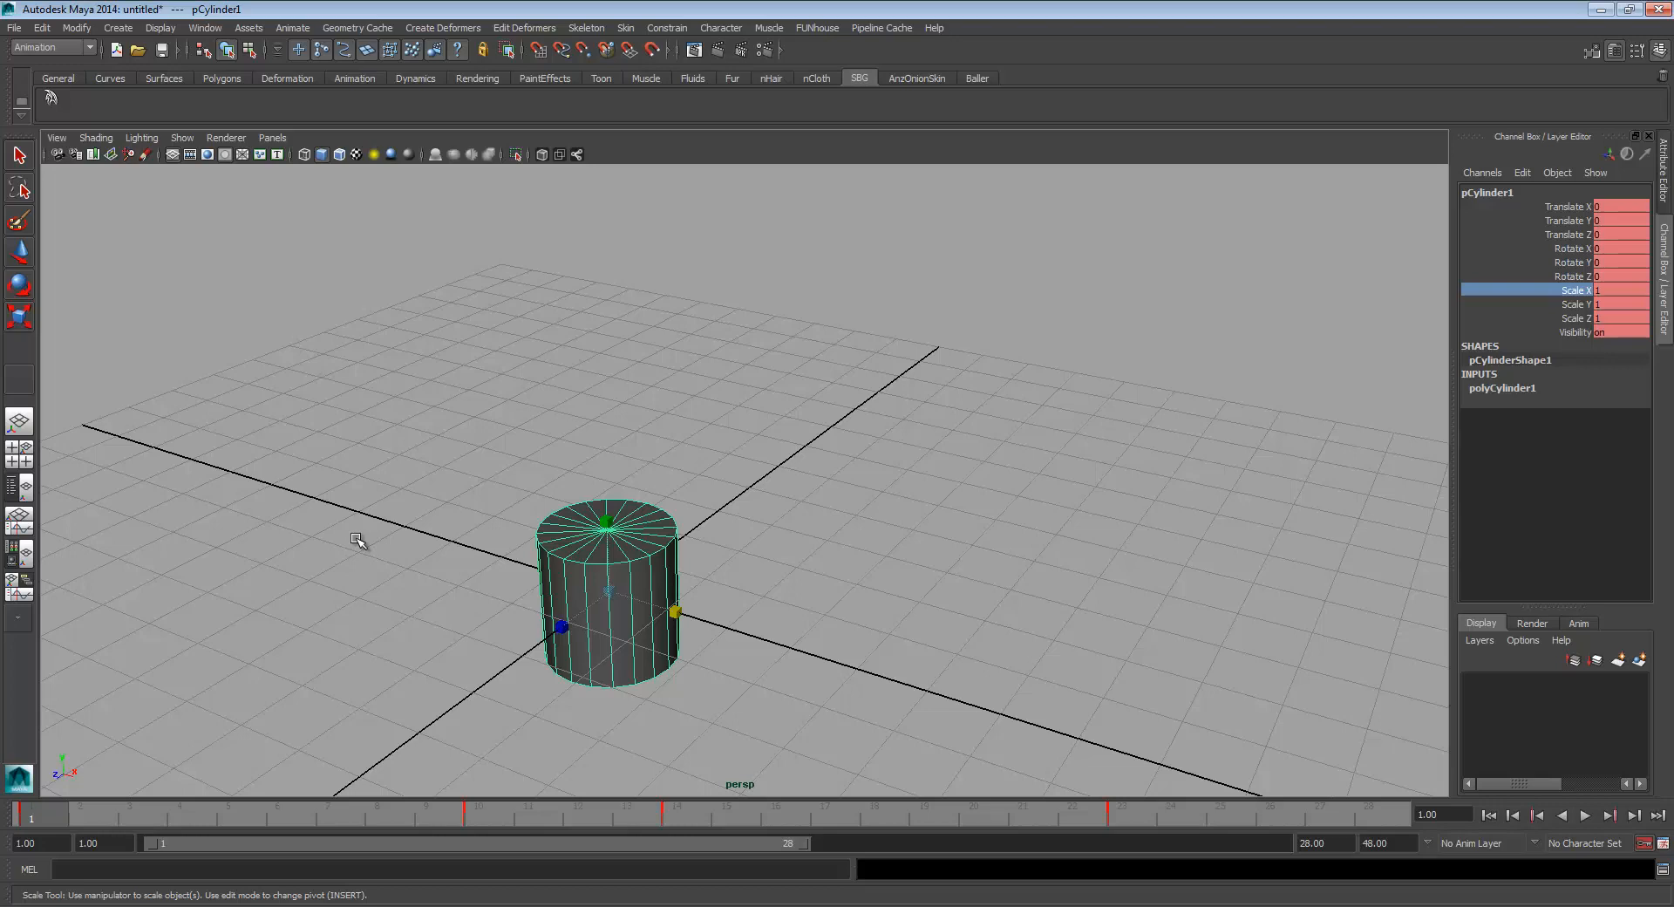
pyautogui.click(209, 28)
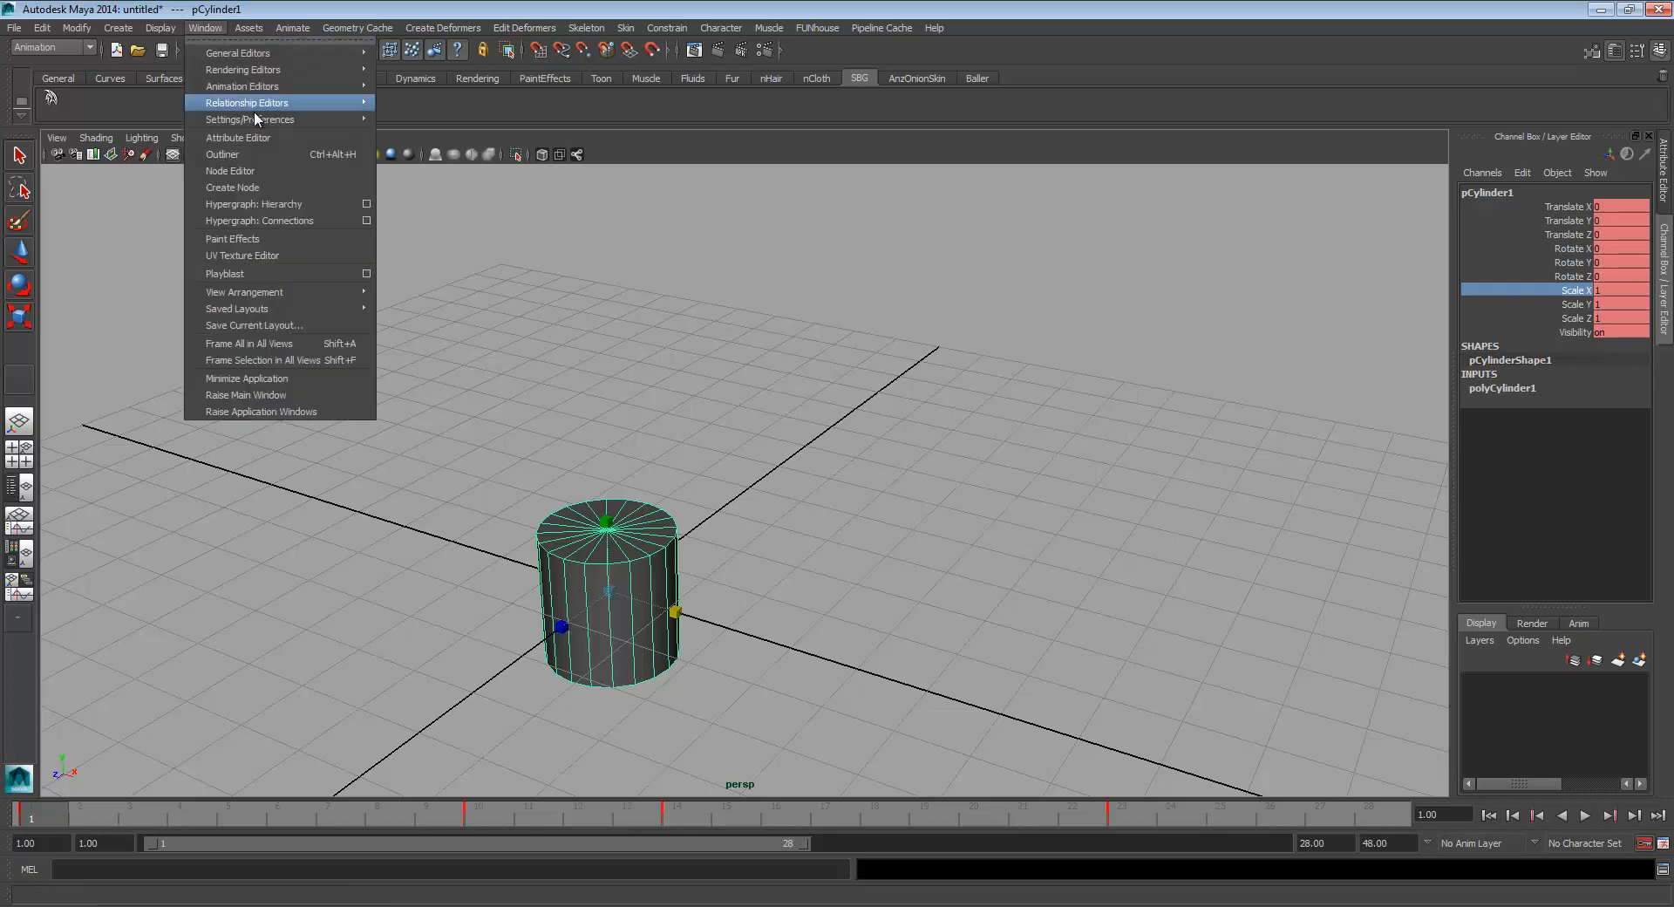
pyautogui.moveTo(288, 120)
pyautogui.click(427, 183)
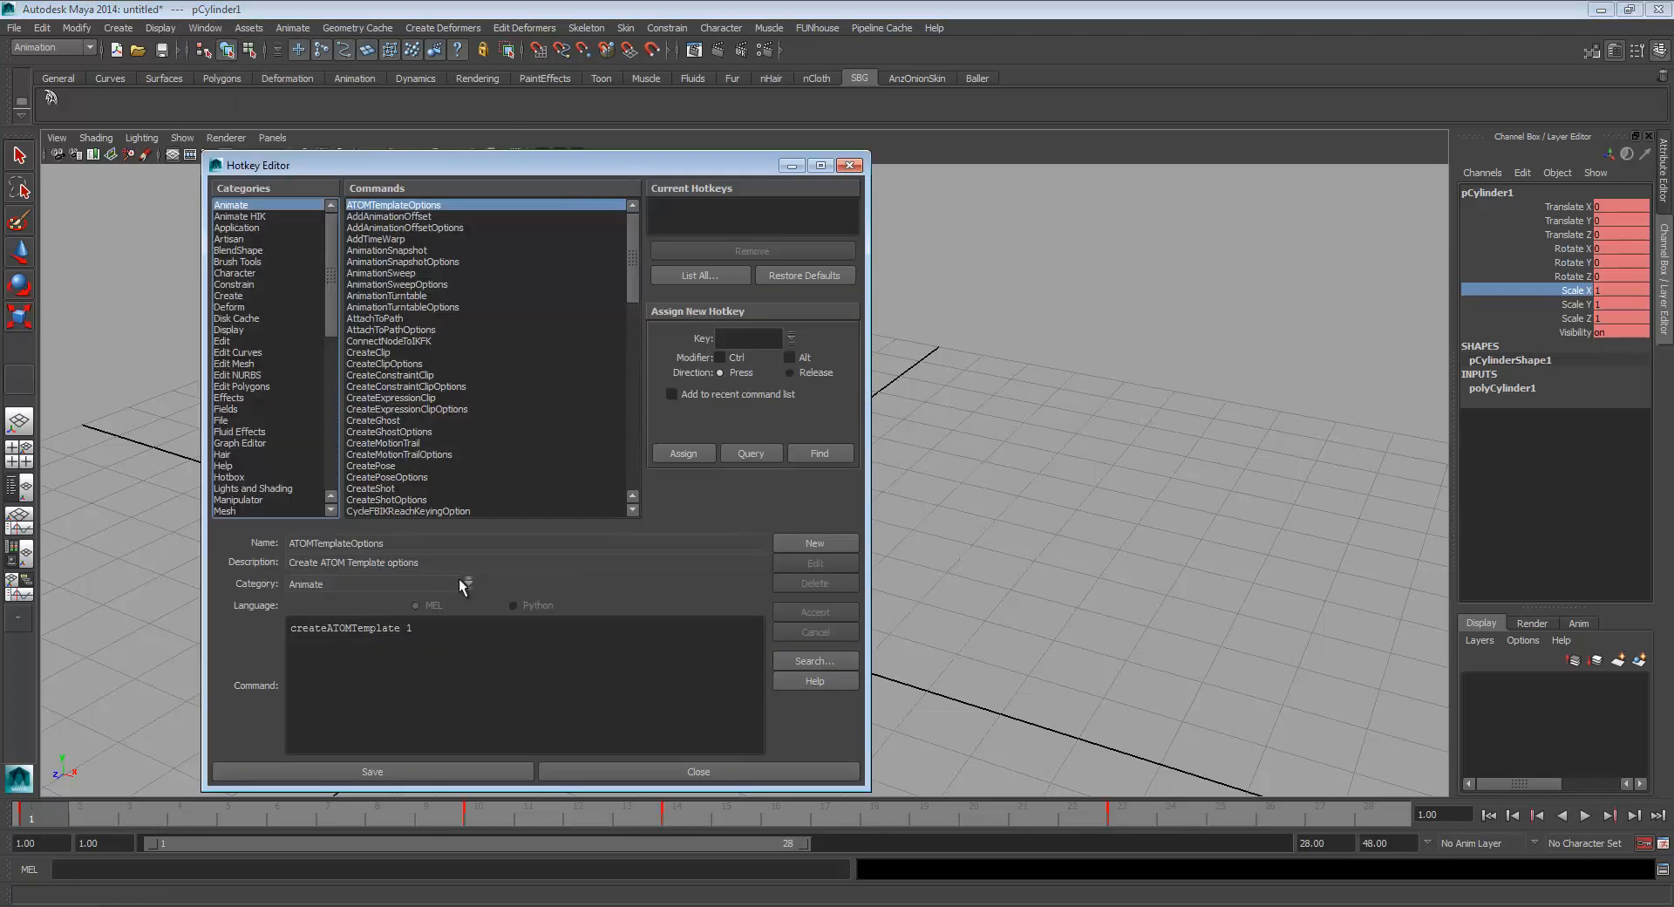
pyautogui.click(849, 166)
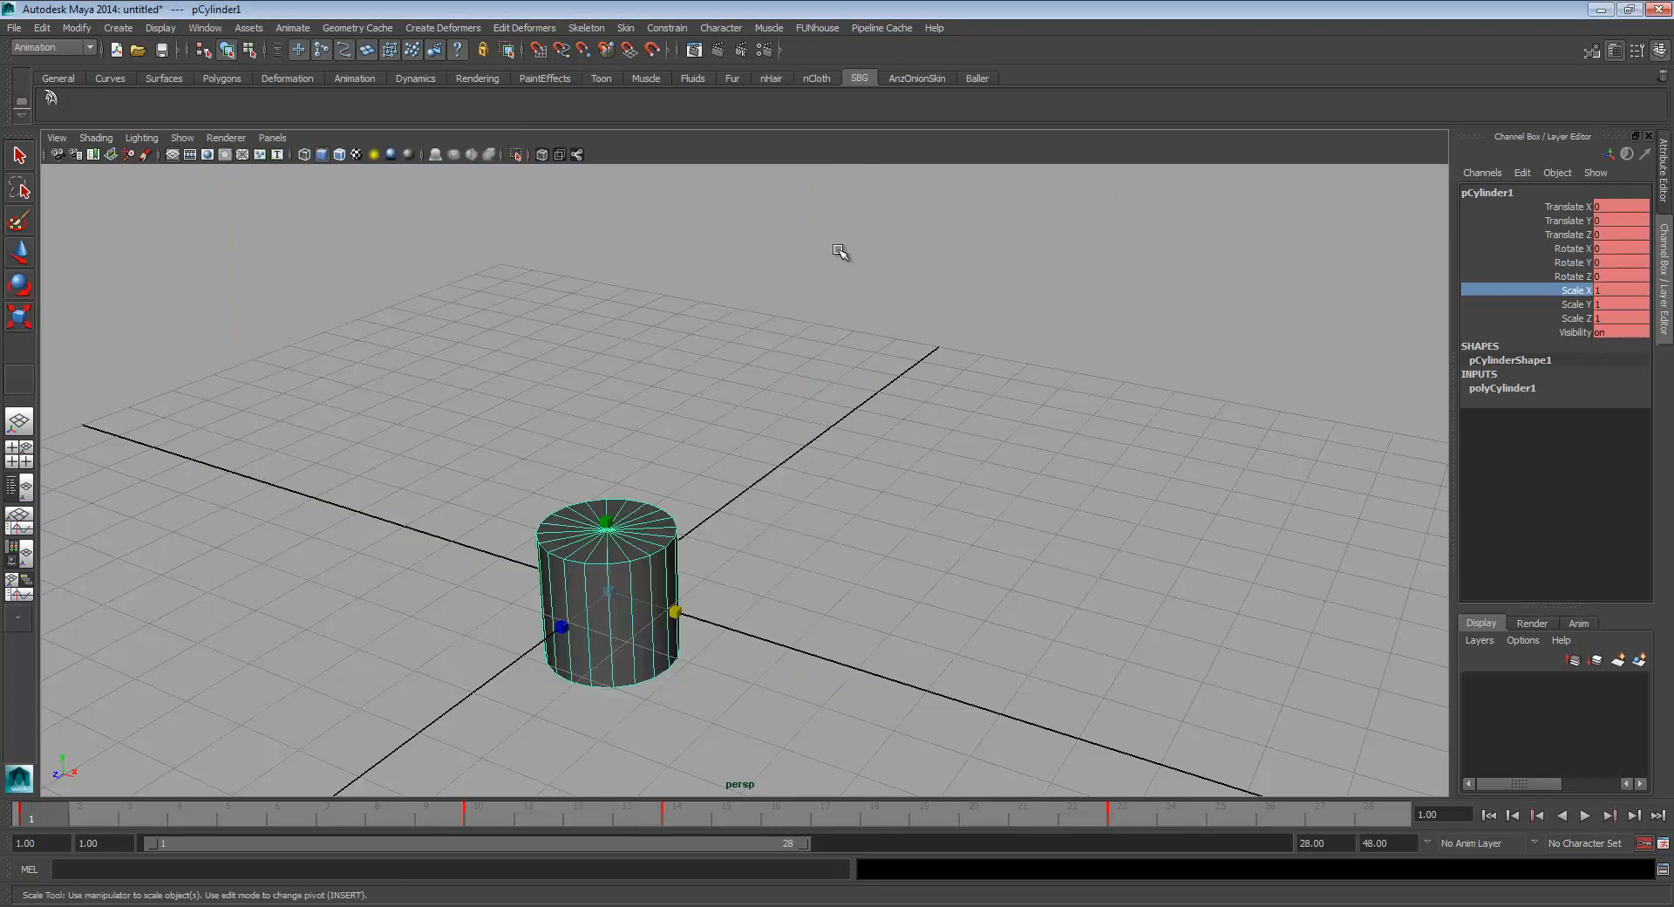
# Scale the cylinder along X to about 0.89, deselect it and activate the Move tool
pyautogui.moveTo(814, 489); pyautogui.dragTo(838, 536, button='middle')
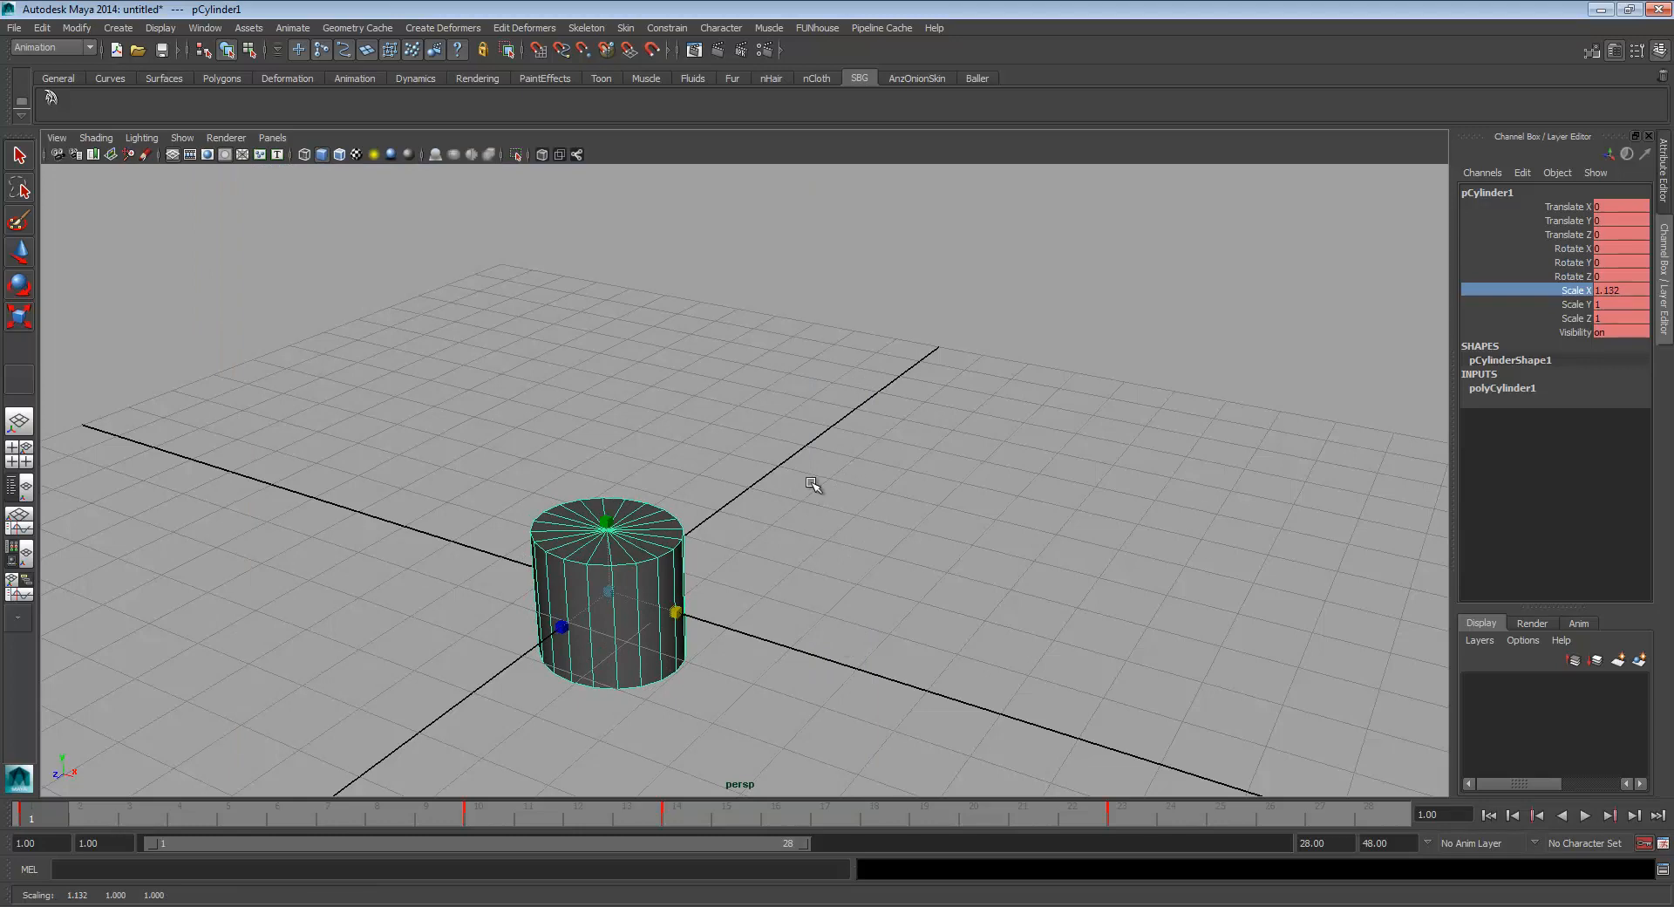
pyautogui.moveTo(751, 368)
pyautogui.mouseDown(button='middle')
pyautogui.moveTo(793, 364)
pyautogui.moveTo(723, 368)
pyautogui.mouseUp(button='middle')
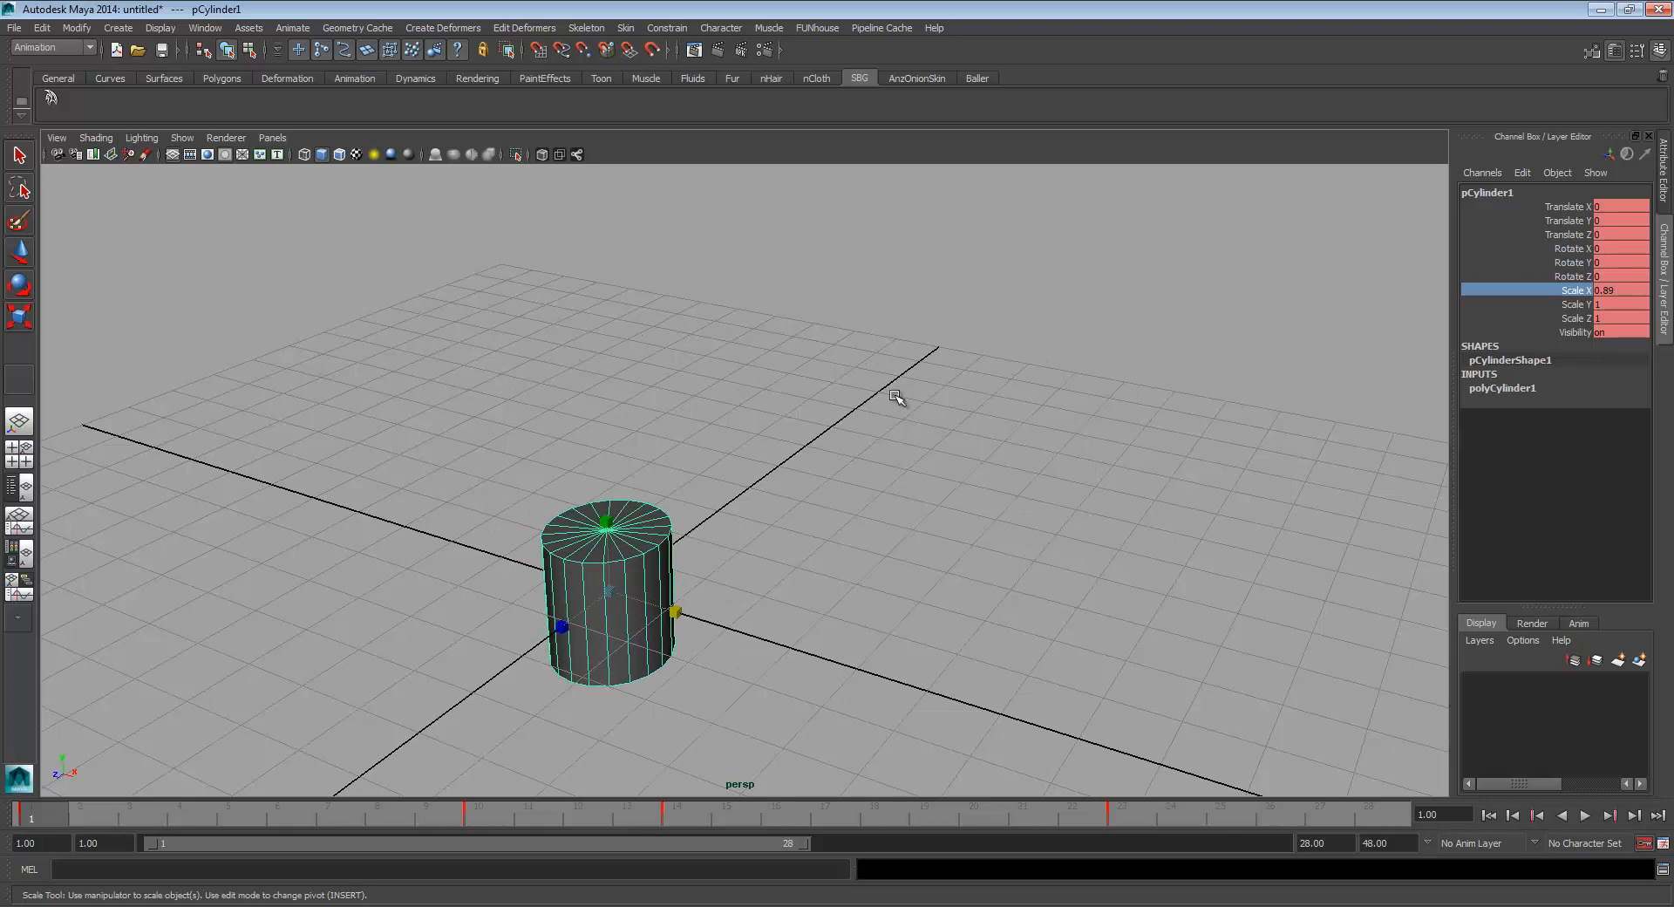
pyautogui.click(897, 395)
pyautogui.press('w')
pyautogui.keyDown('alt'); pyautogui.moveTo(851, 505); pyautogui.dragTo(863, 429); pyautogui.keyUp('alt')
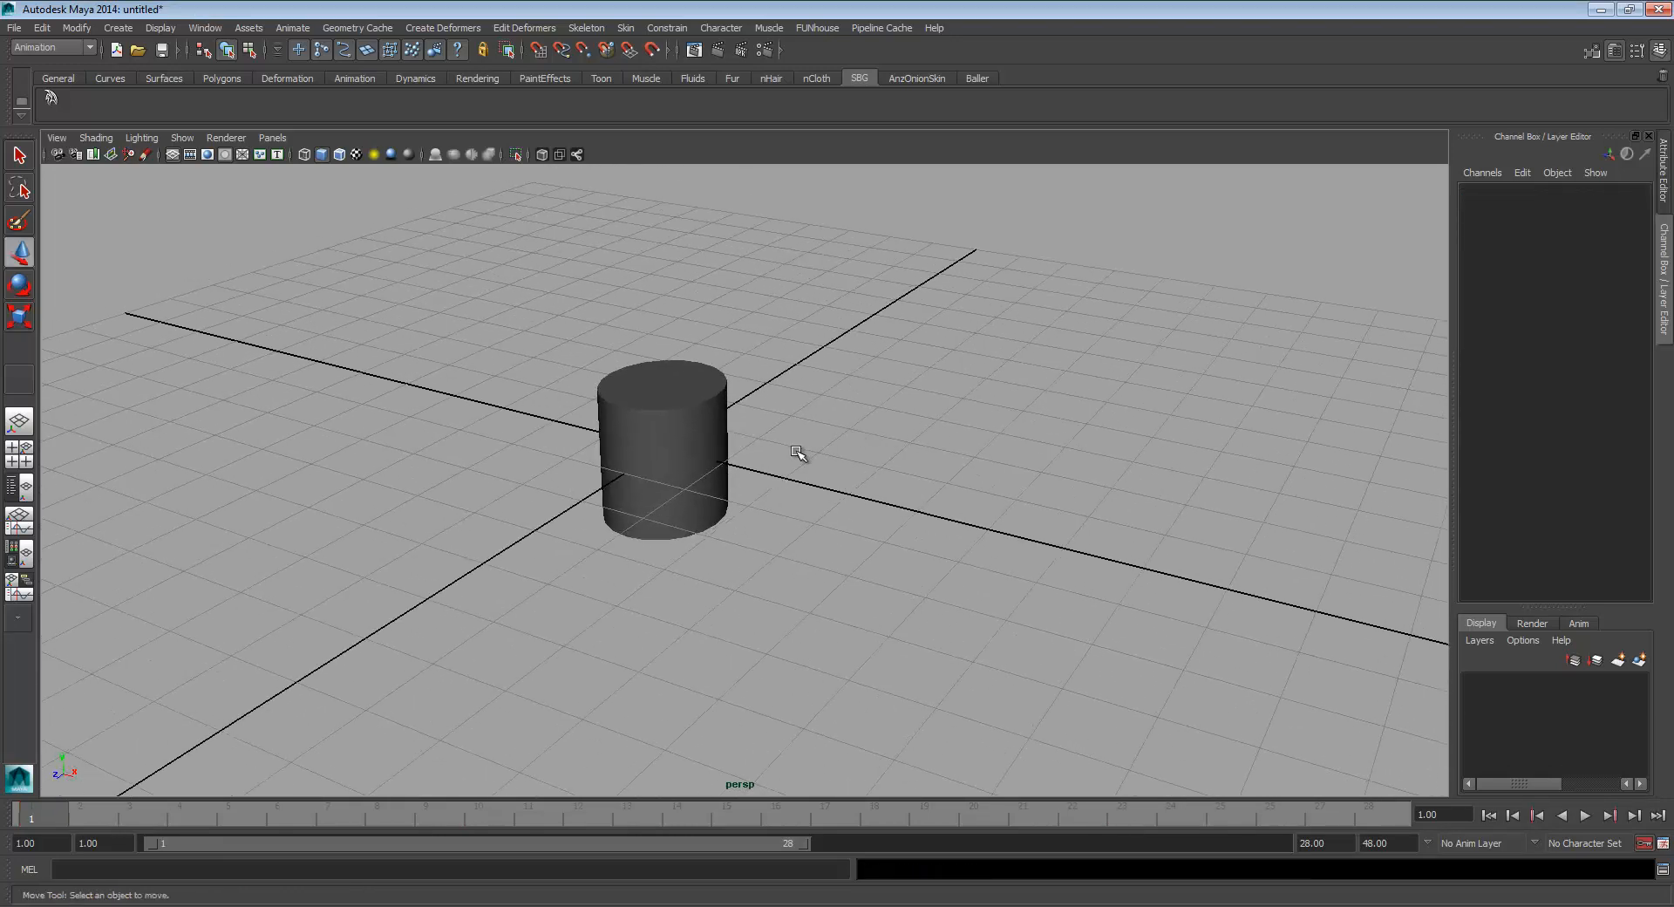
# Open the Outliner beside the cylinder and show where its command is found in the main window commands
pyautogui.hotkey('ctrl', 'a')
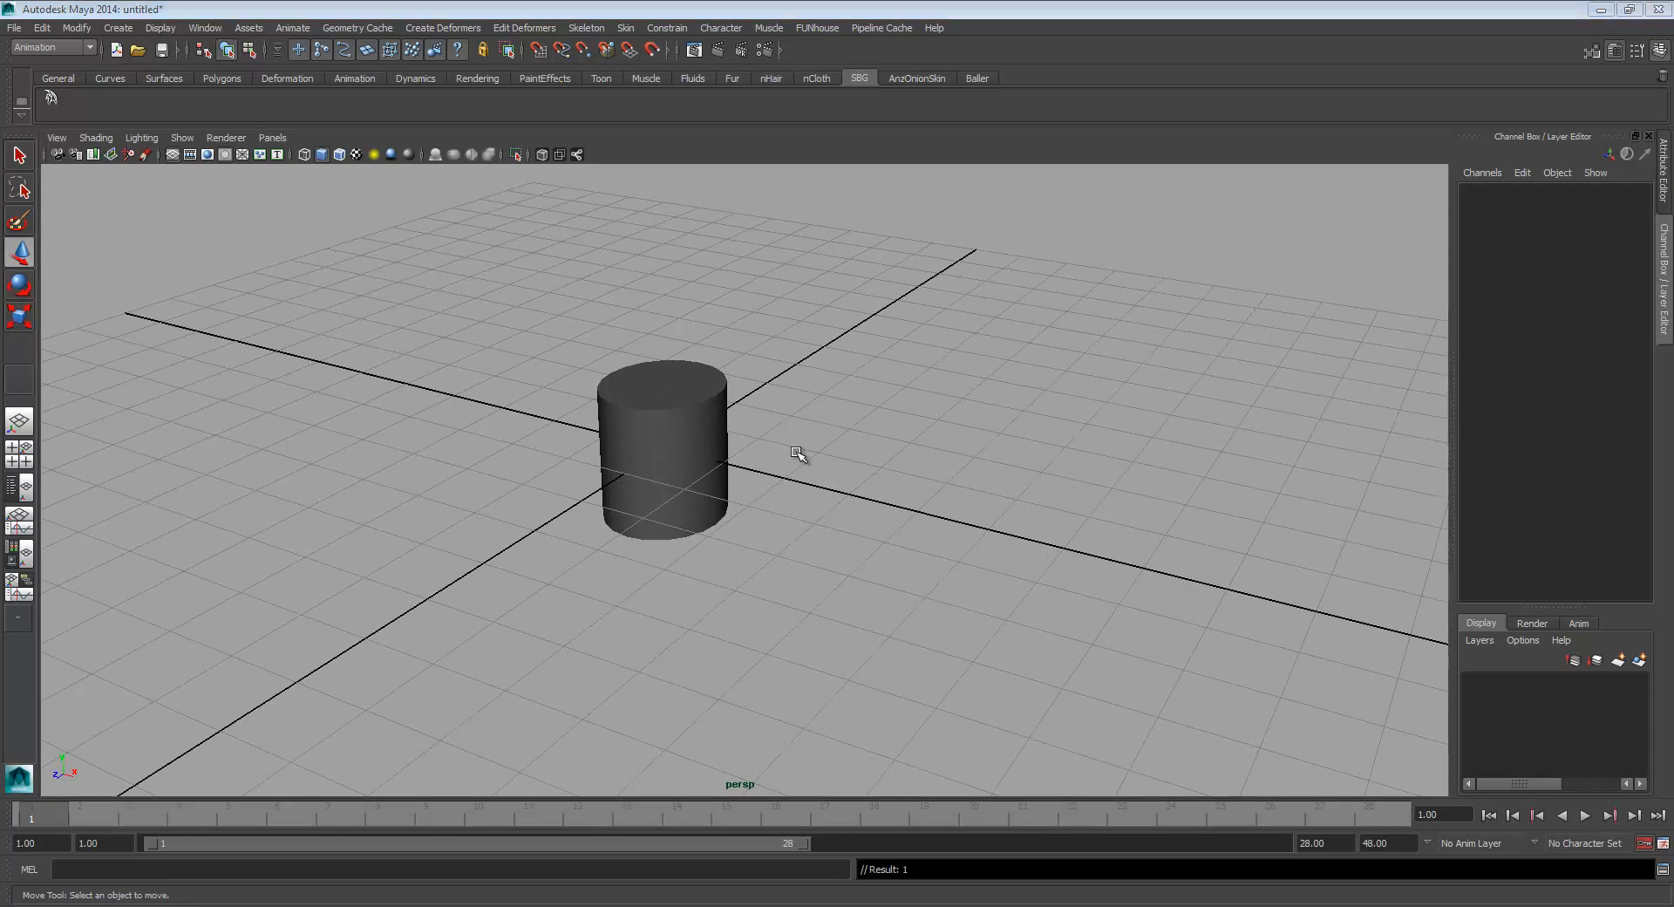
pyautogui.moveTo(688, 3); pyautogui.dragTo(234, 178)
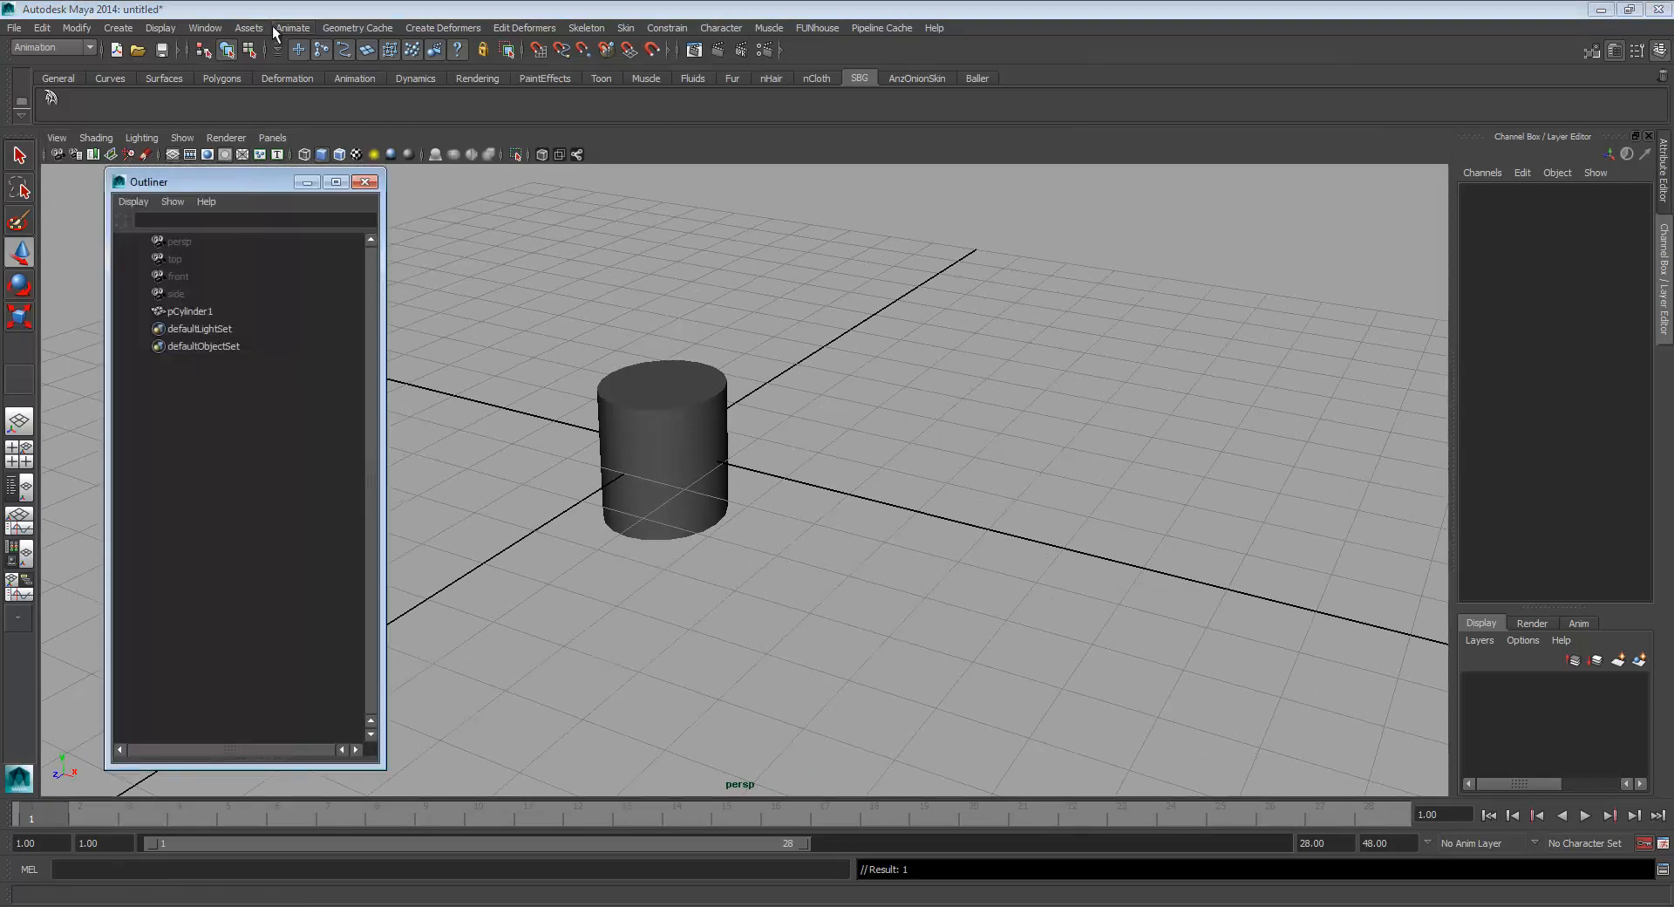
pyautogui.click(205, 28)
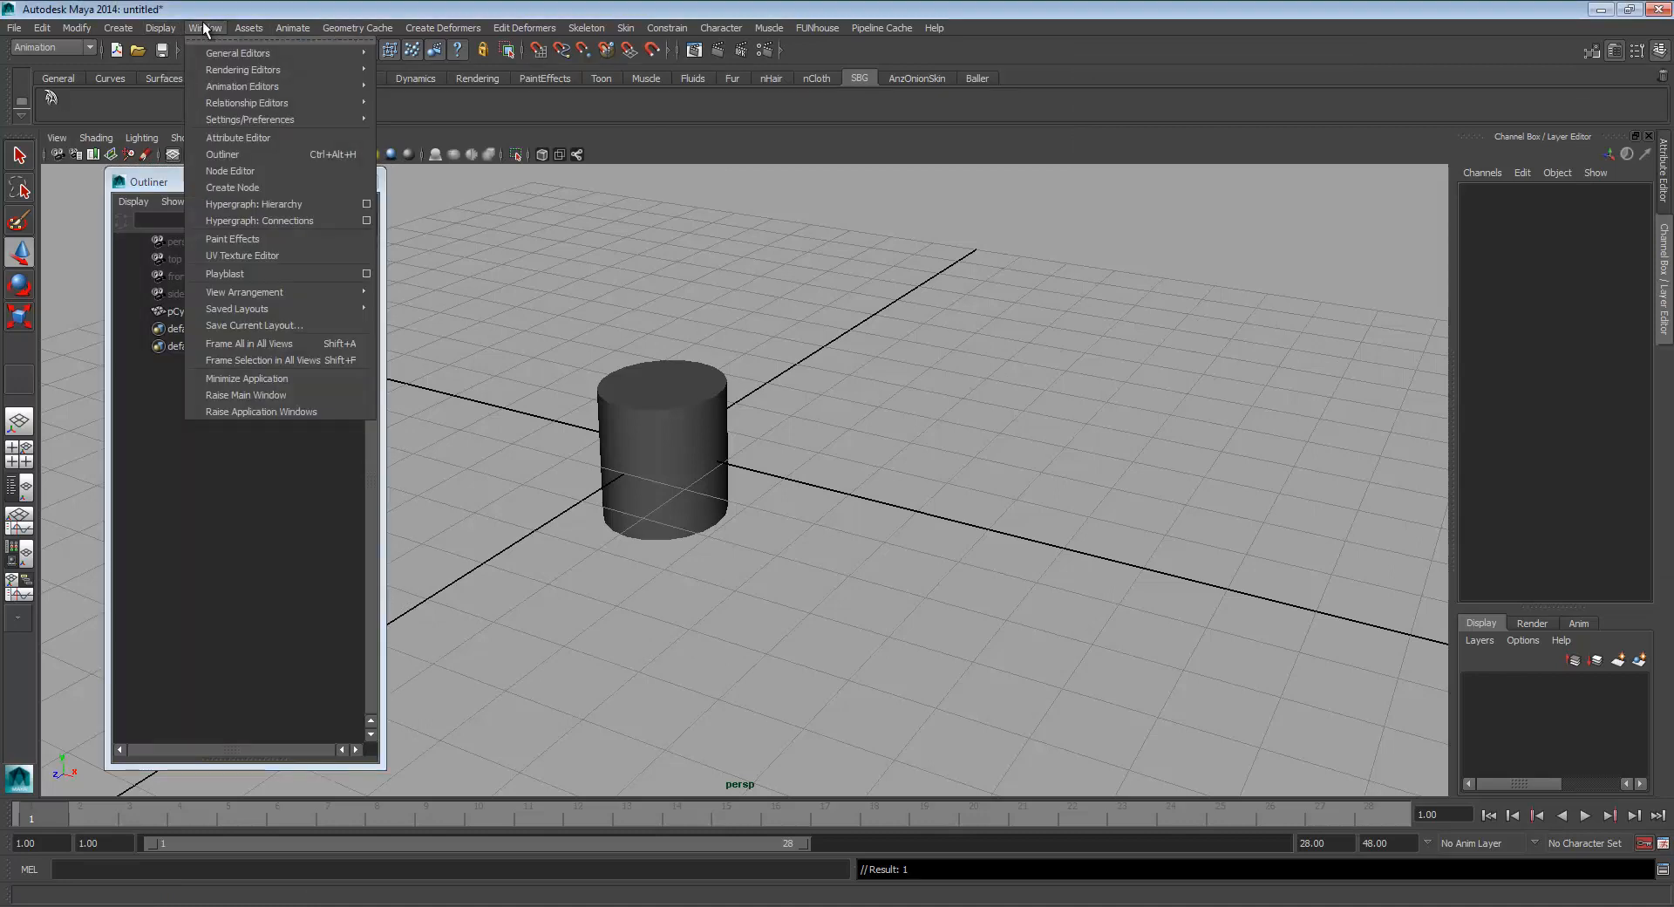
pyautogui.click(249, 153)
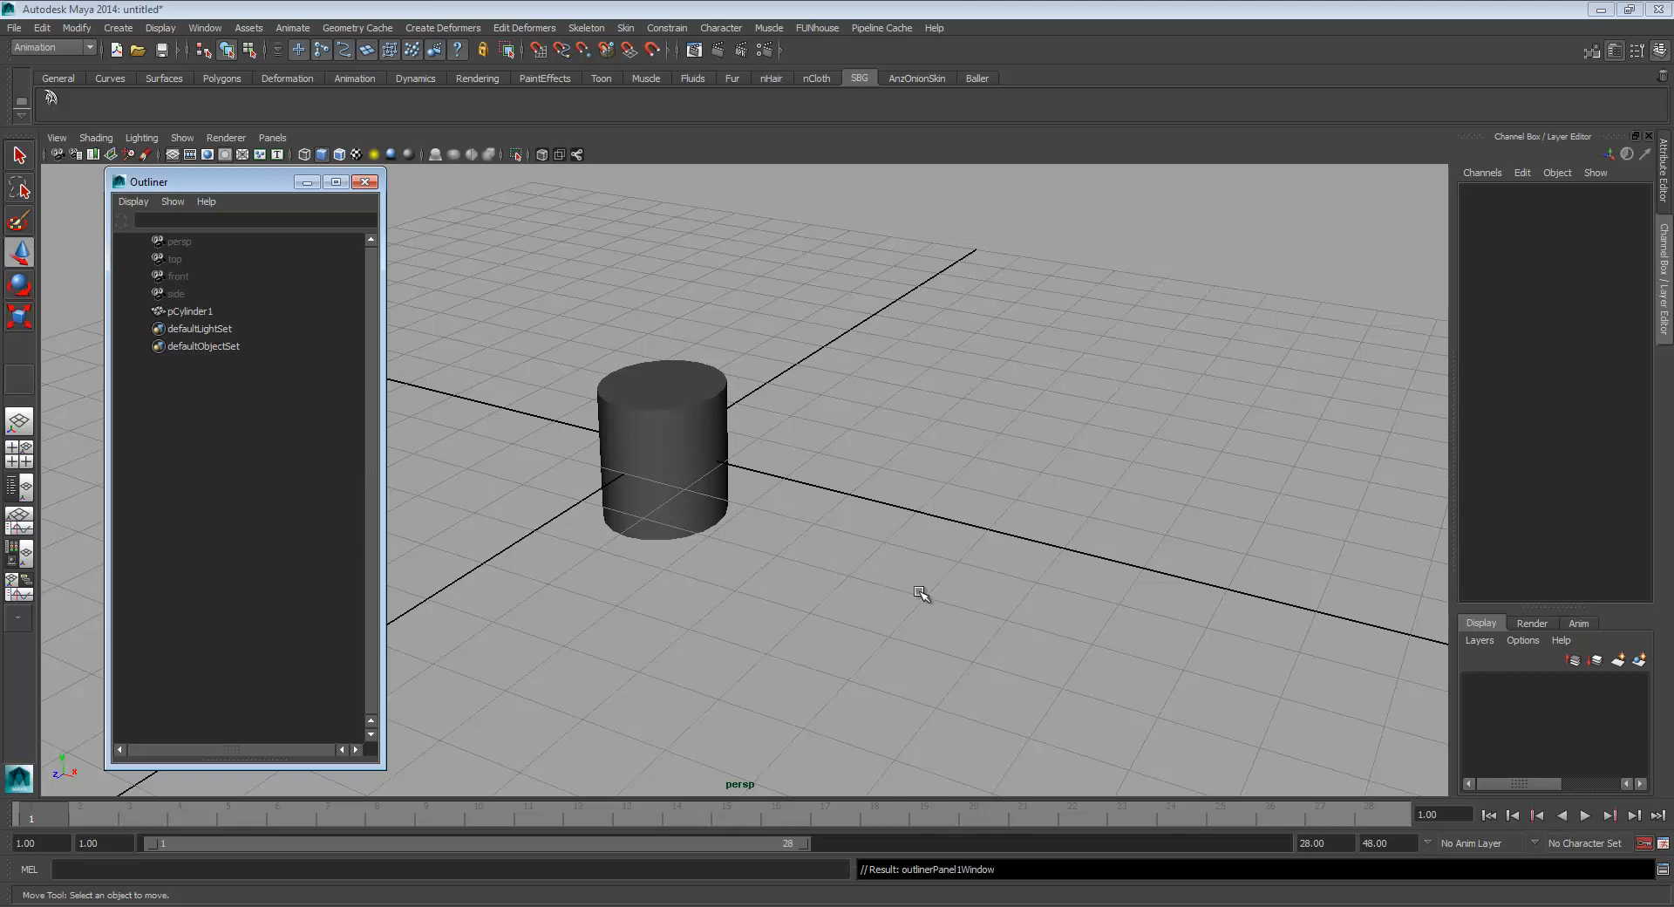
pyautogui.keyDown('alt'); pyautogui.moveTo(919, 591); pyautogui.dragTo(602, 557, button='right'); pyautogui.keyUp('alt')
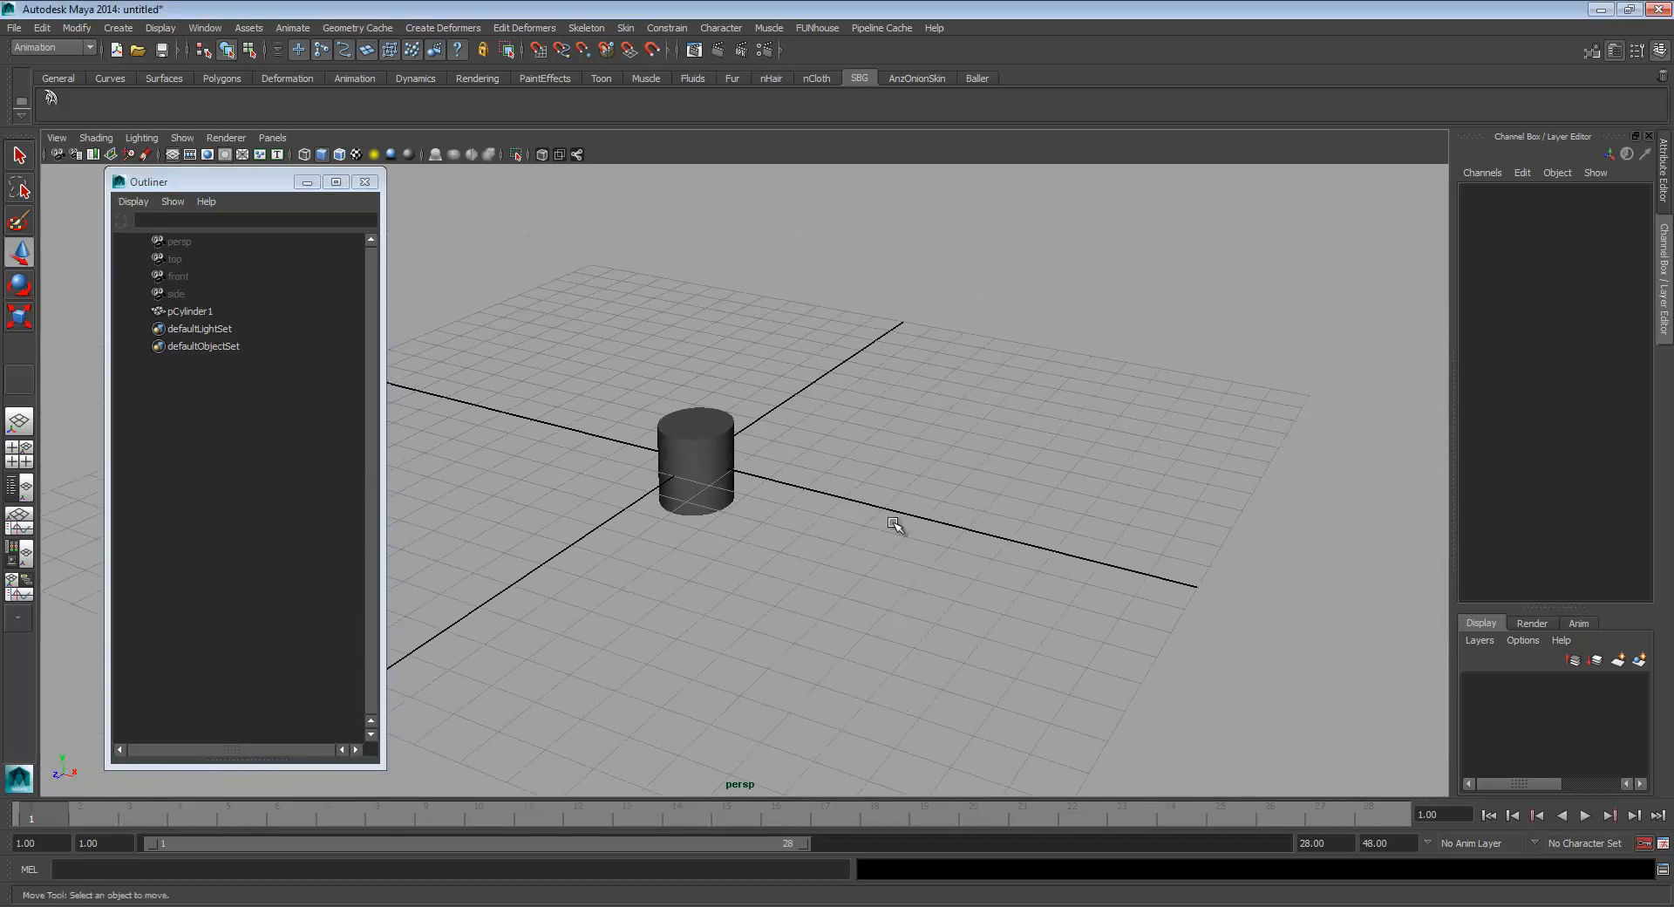
# Switch to the four-view layout and examine the Outliner's display options, closing the Outliner without changing them
pyautogui.press('space')
pyautogui.moveTo(240, 185); pyautogui.dragTo(928, 244)
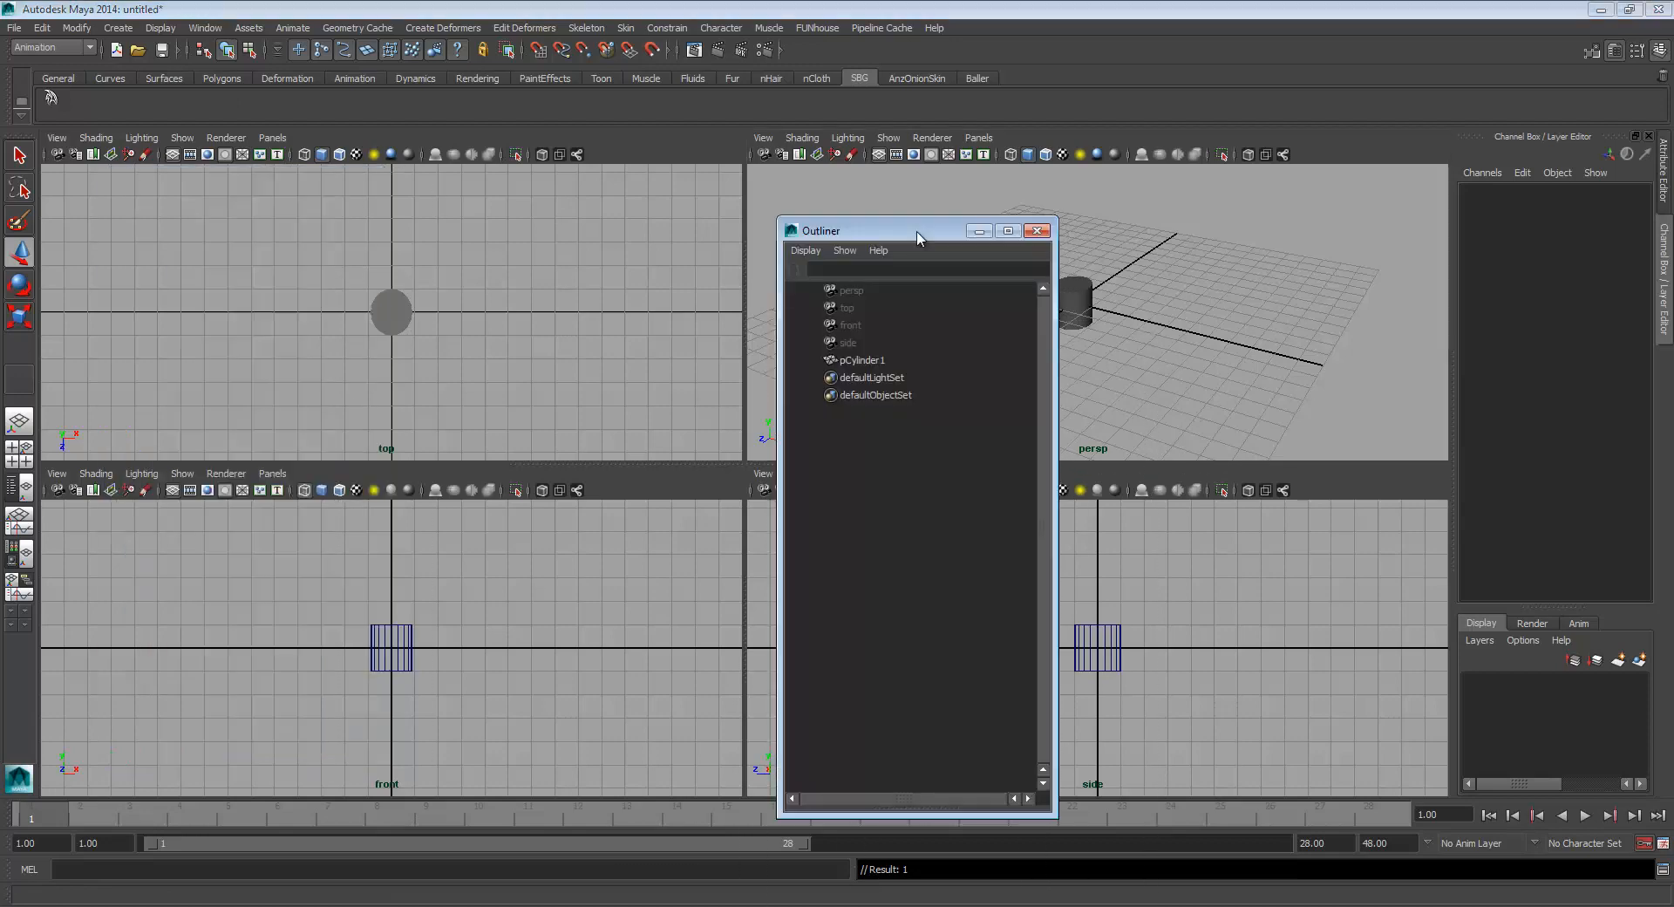
pyautogui.rightClick(846, 303)
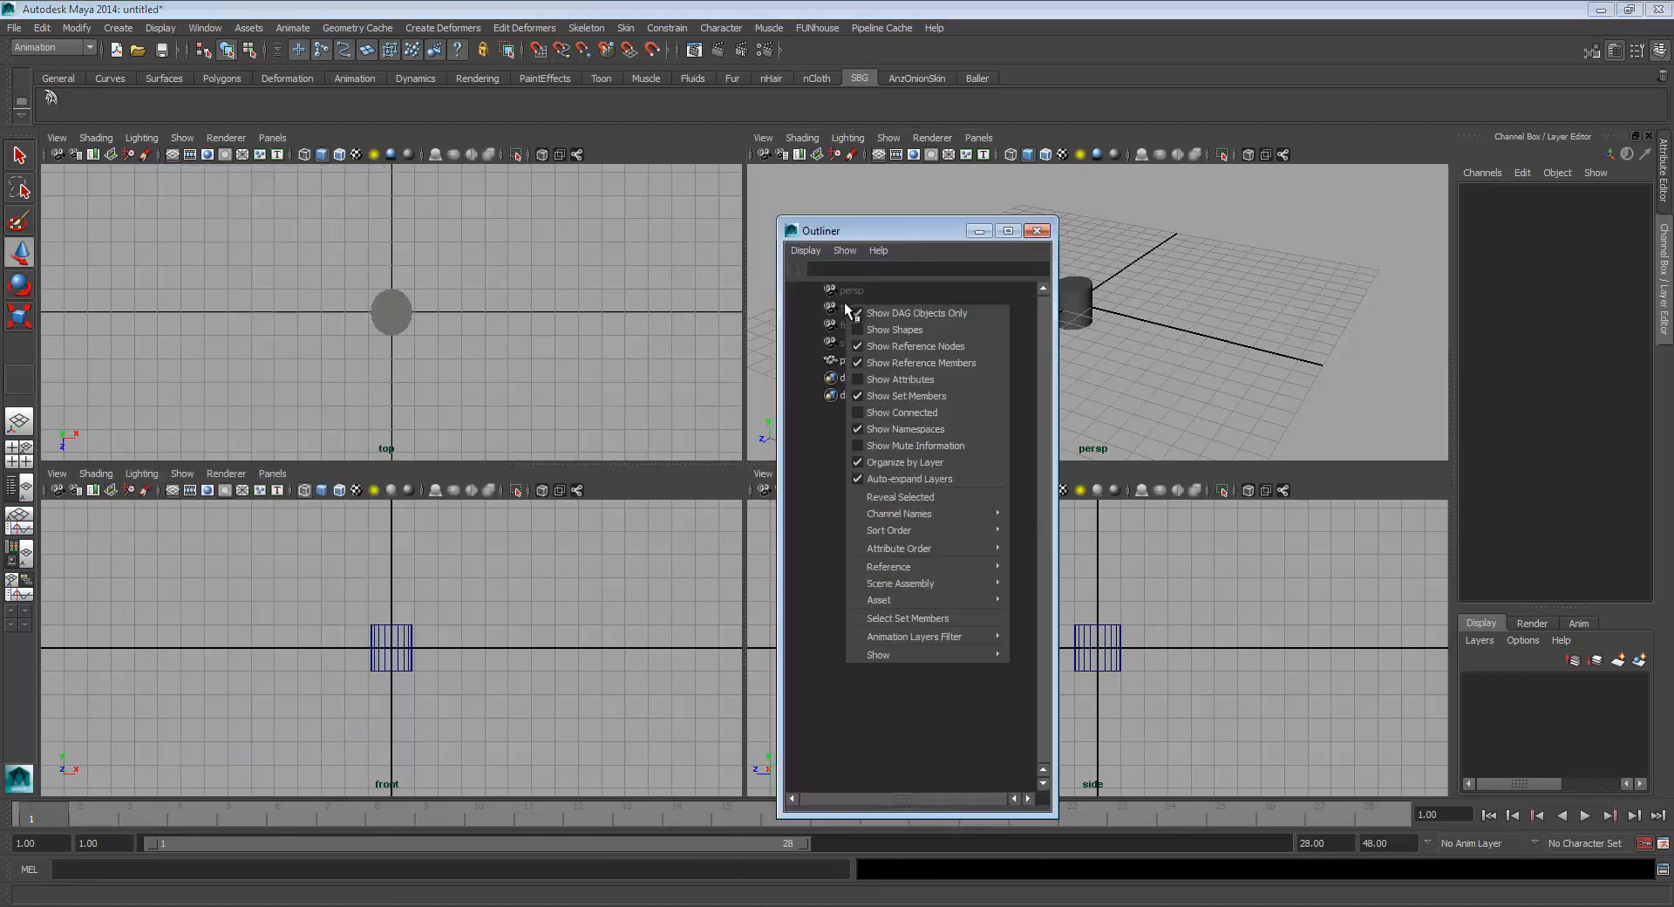
pyautogui.click(908, 228)
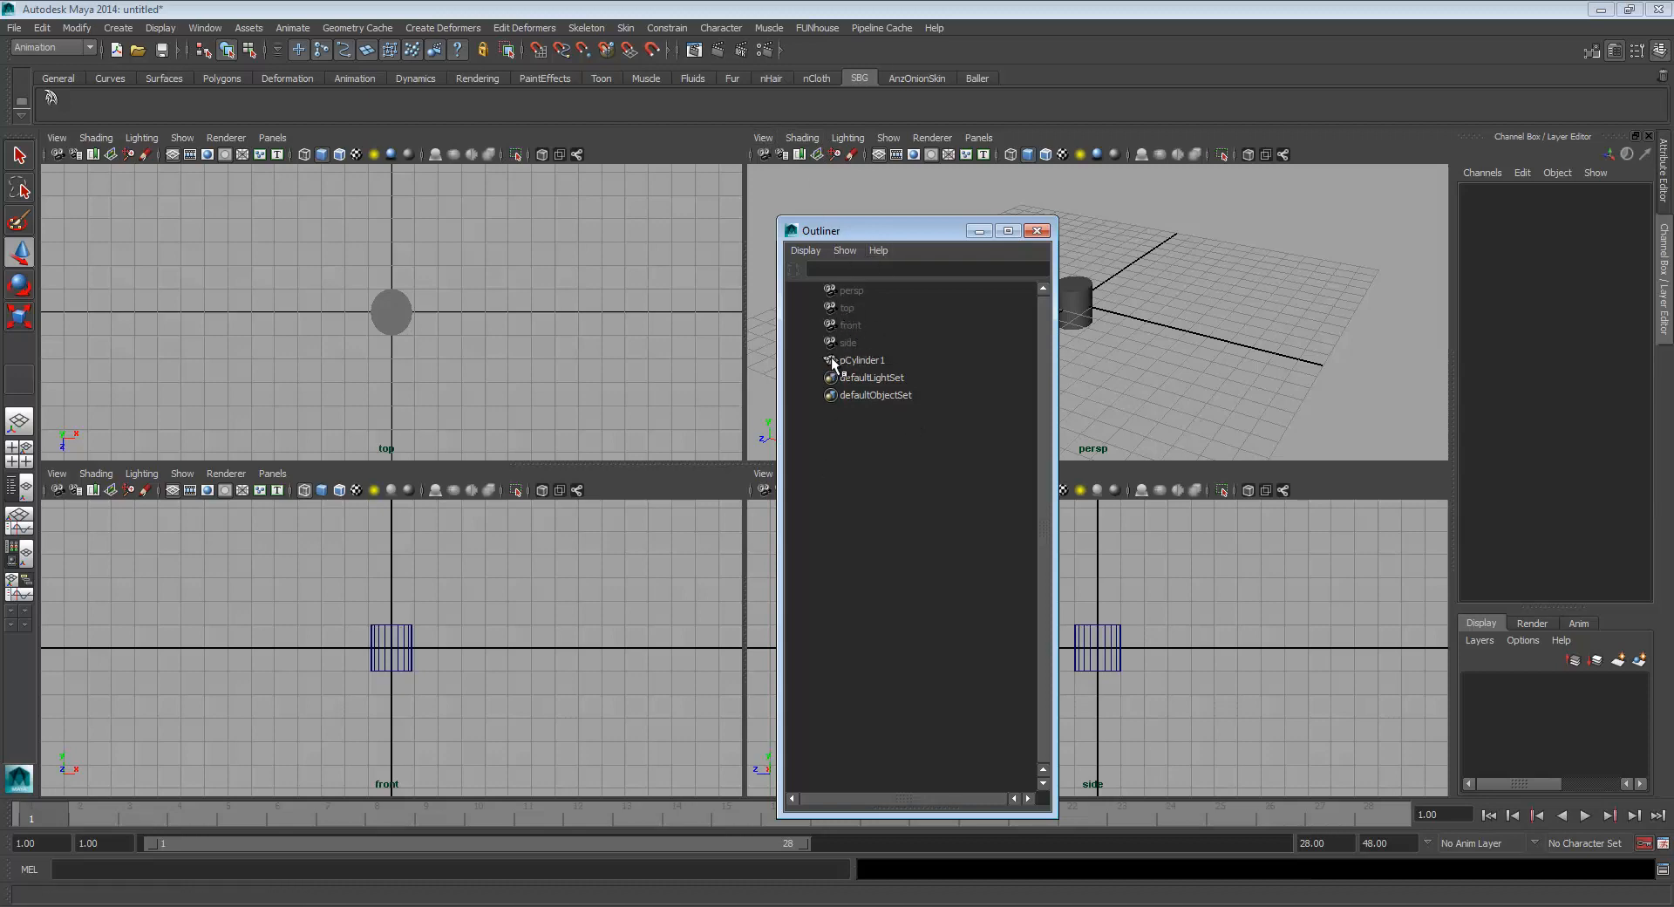
pyautogui.click(1037, 230)
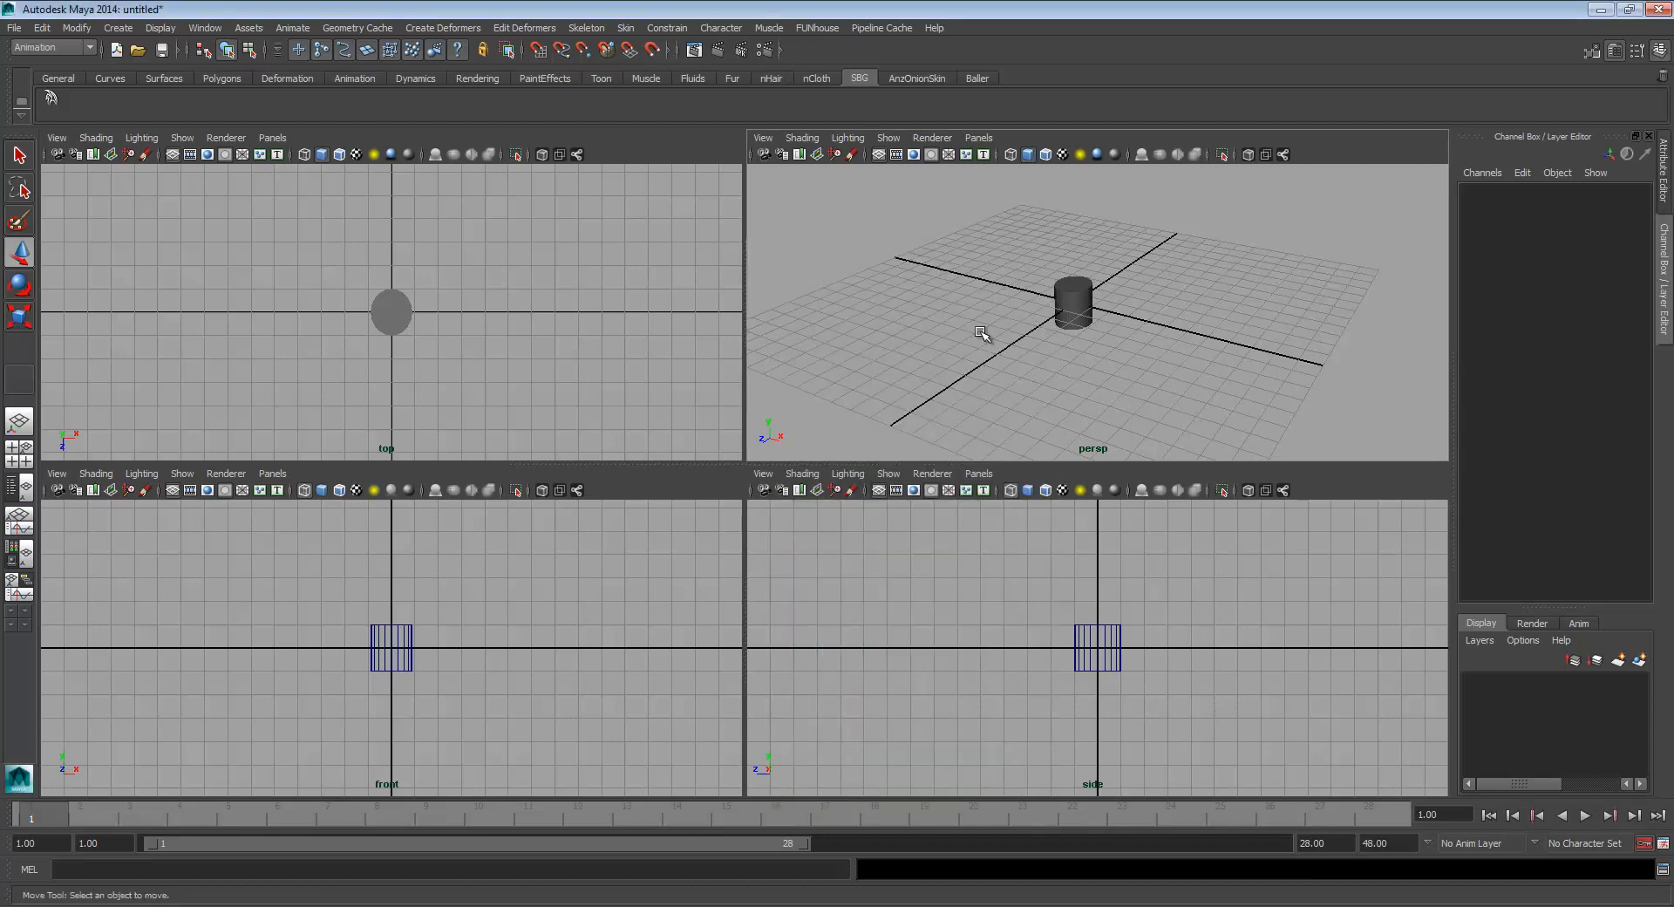
# Create a new camera from the perspective view and reopen the Outliner to find it in the scene list
pyautogui.click(765, 139)
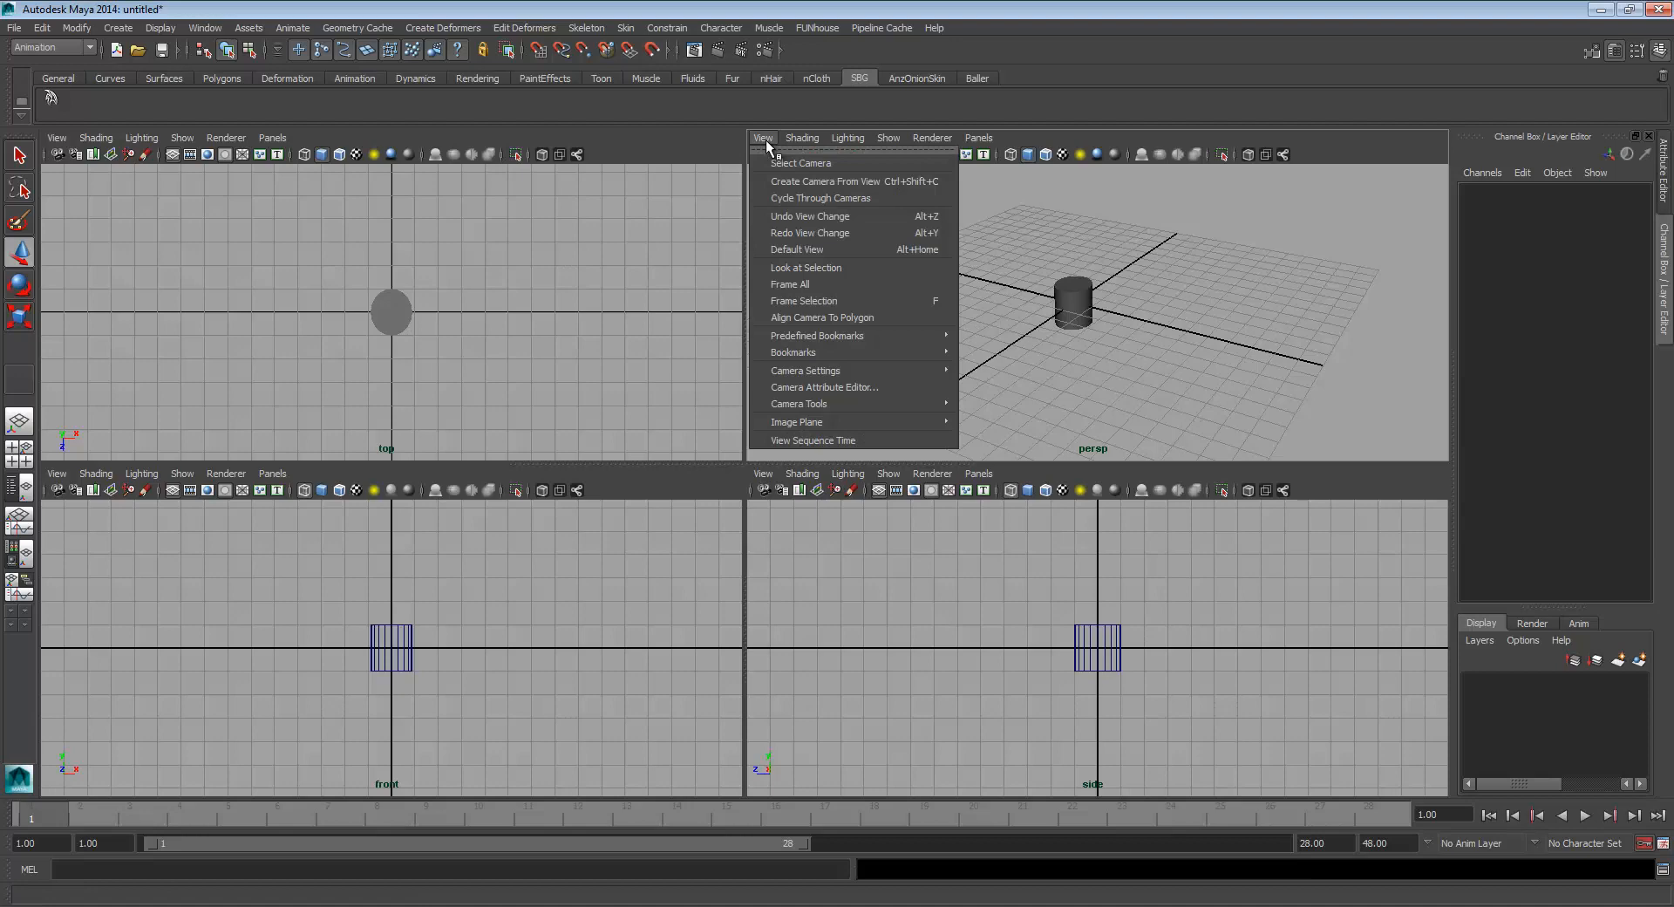
pyautogui.click(801, 181)
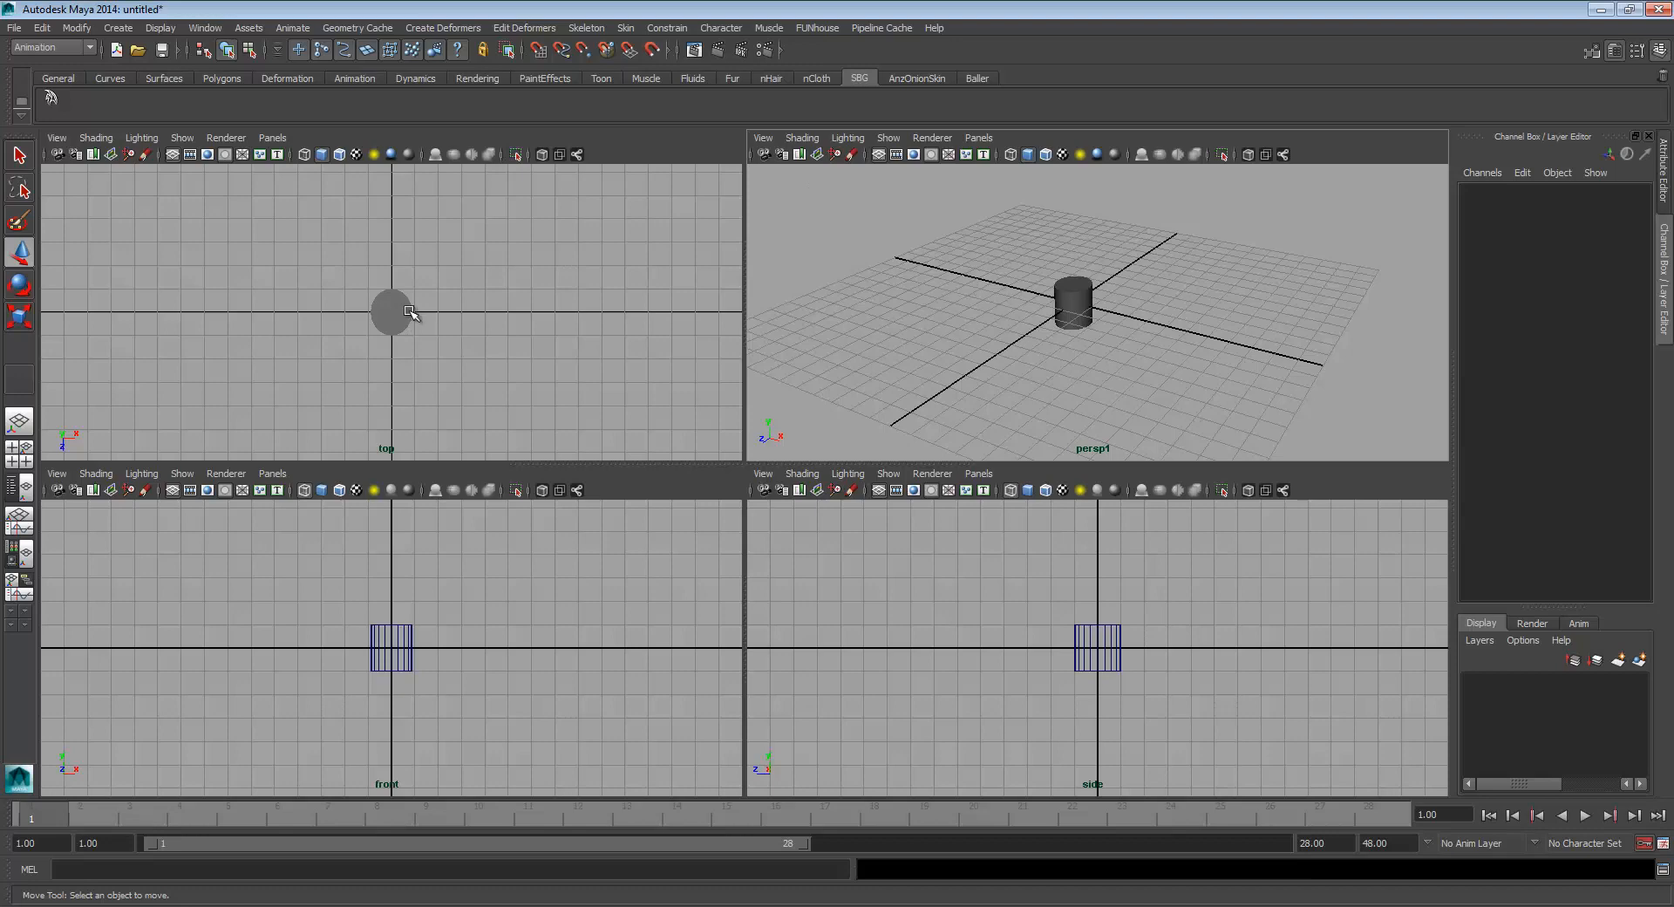
pyautogui.hotkey('shift', 'o')
pyautogui.moveTo(859, 232); pyautogui.dragTo(276, 195)
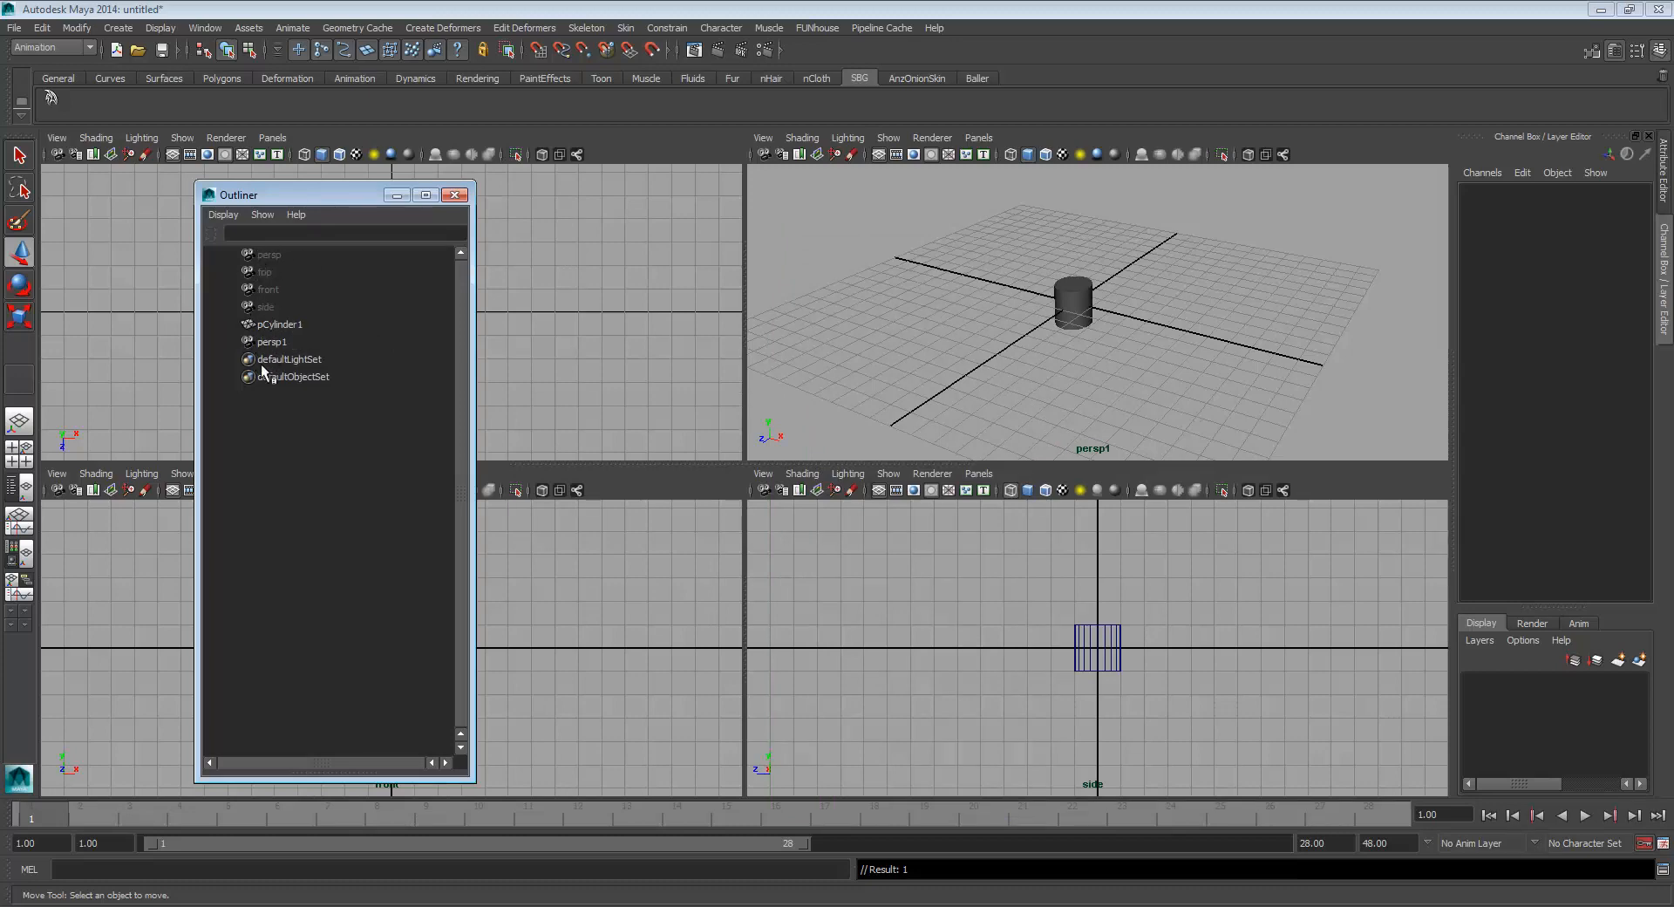
# Select the new camera from its own view and close the Outliner
pyautogui.click(763, 137)
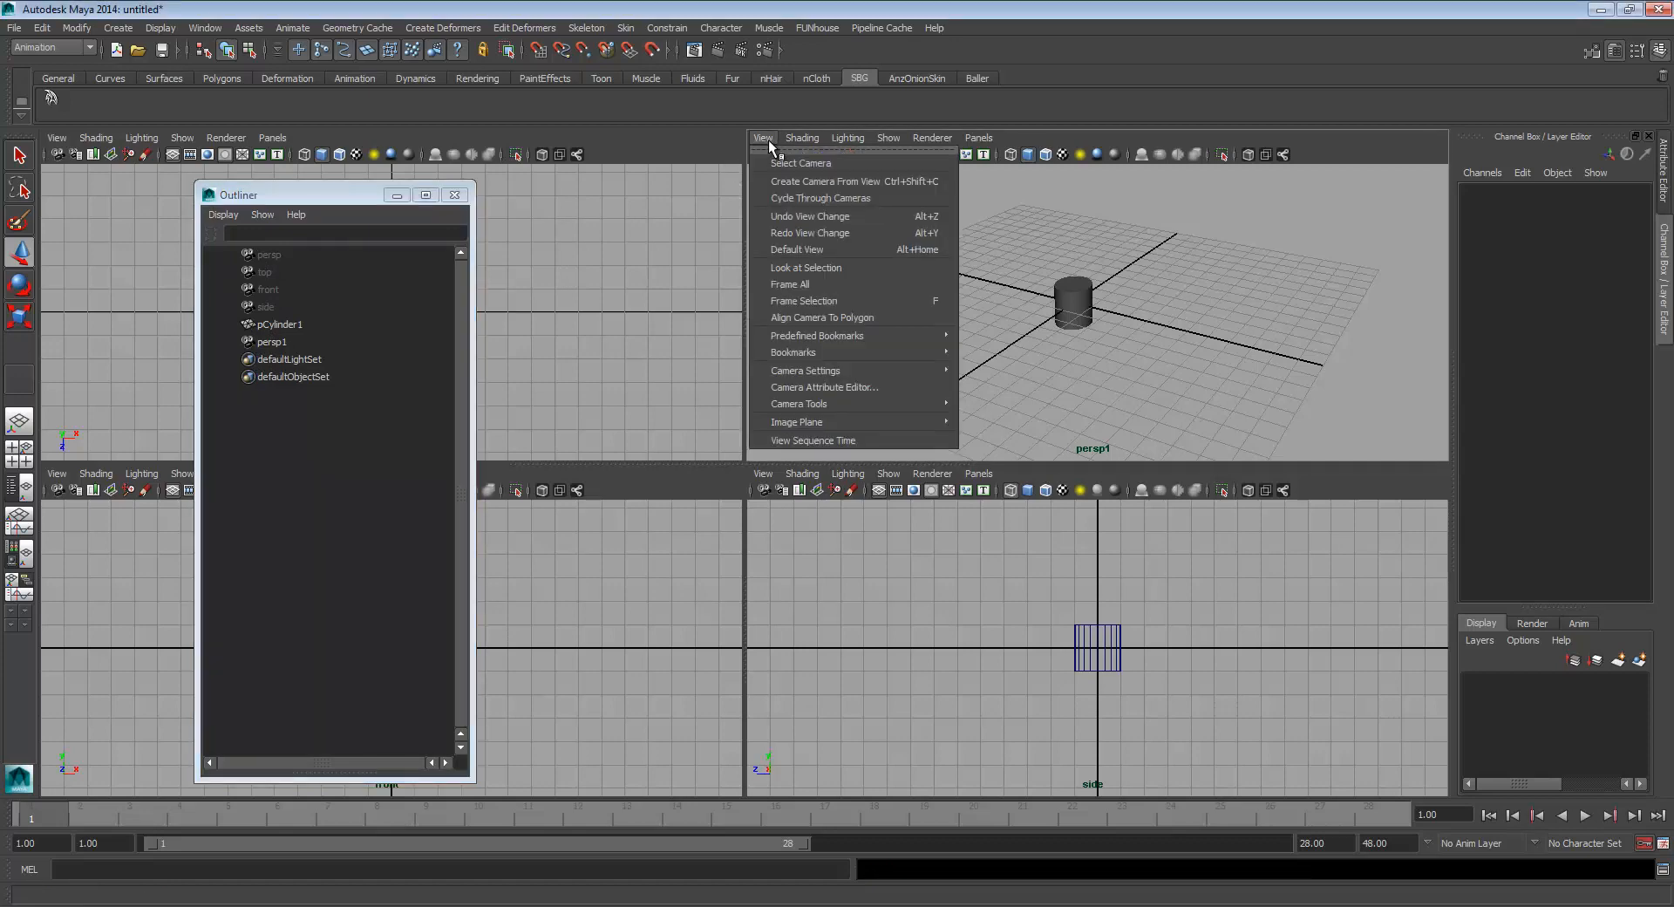
pyautogui.click(787, 166)
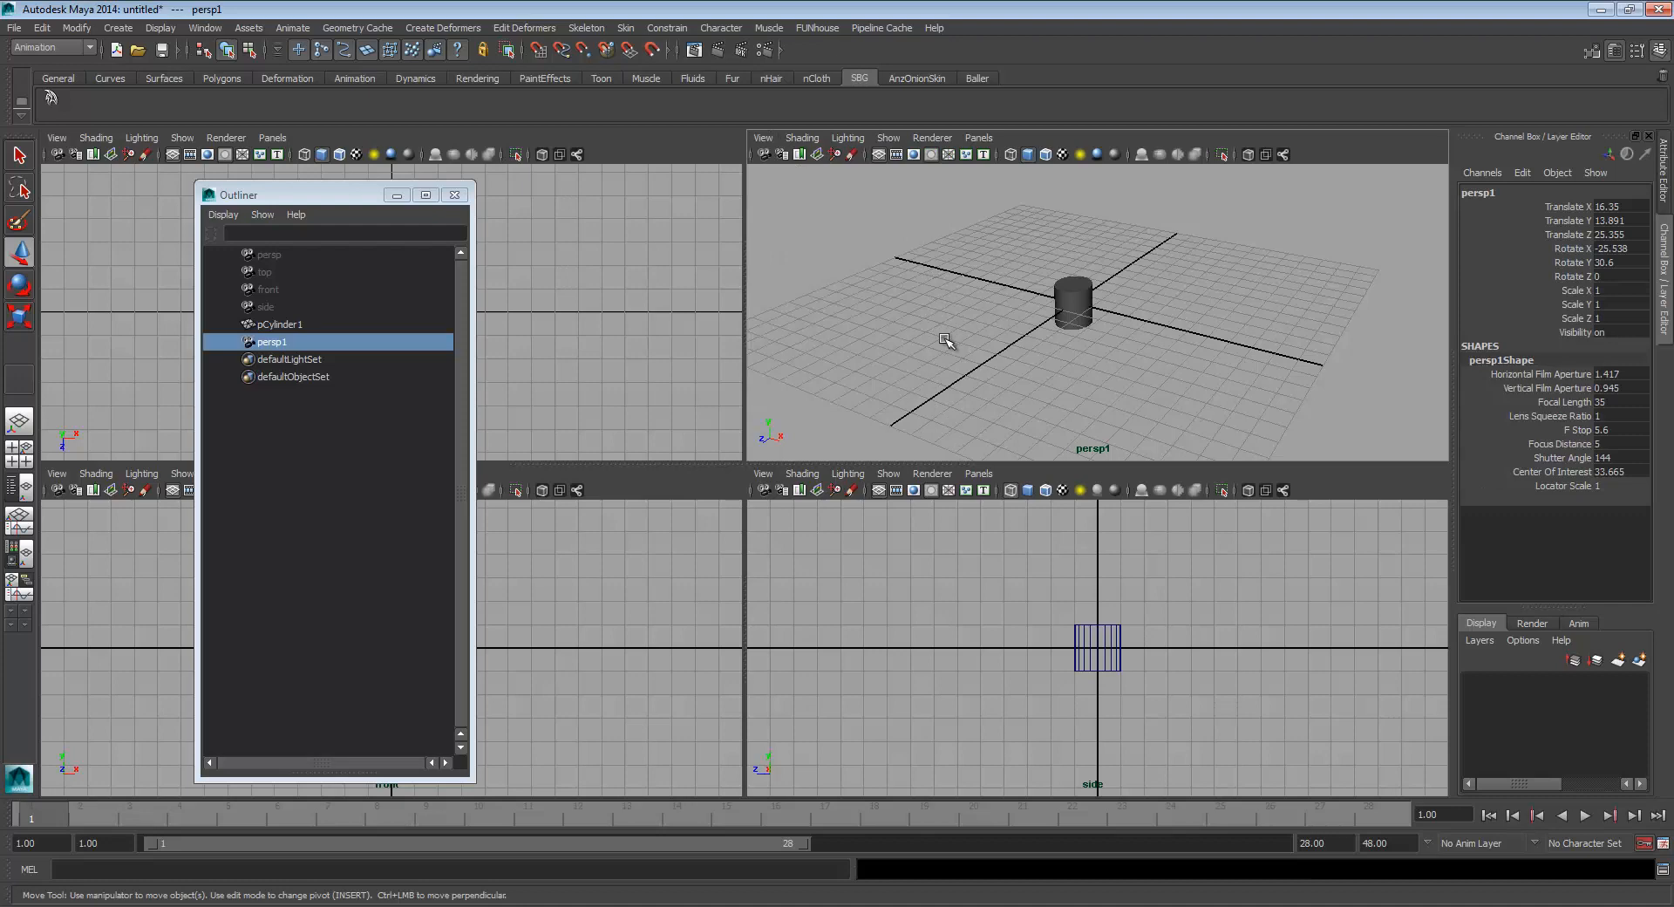
pyautogui.click(455, 194)
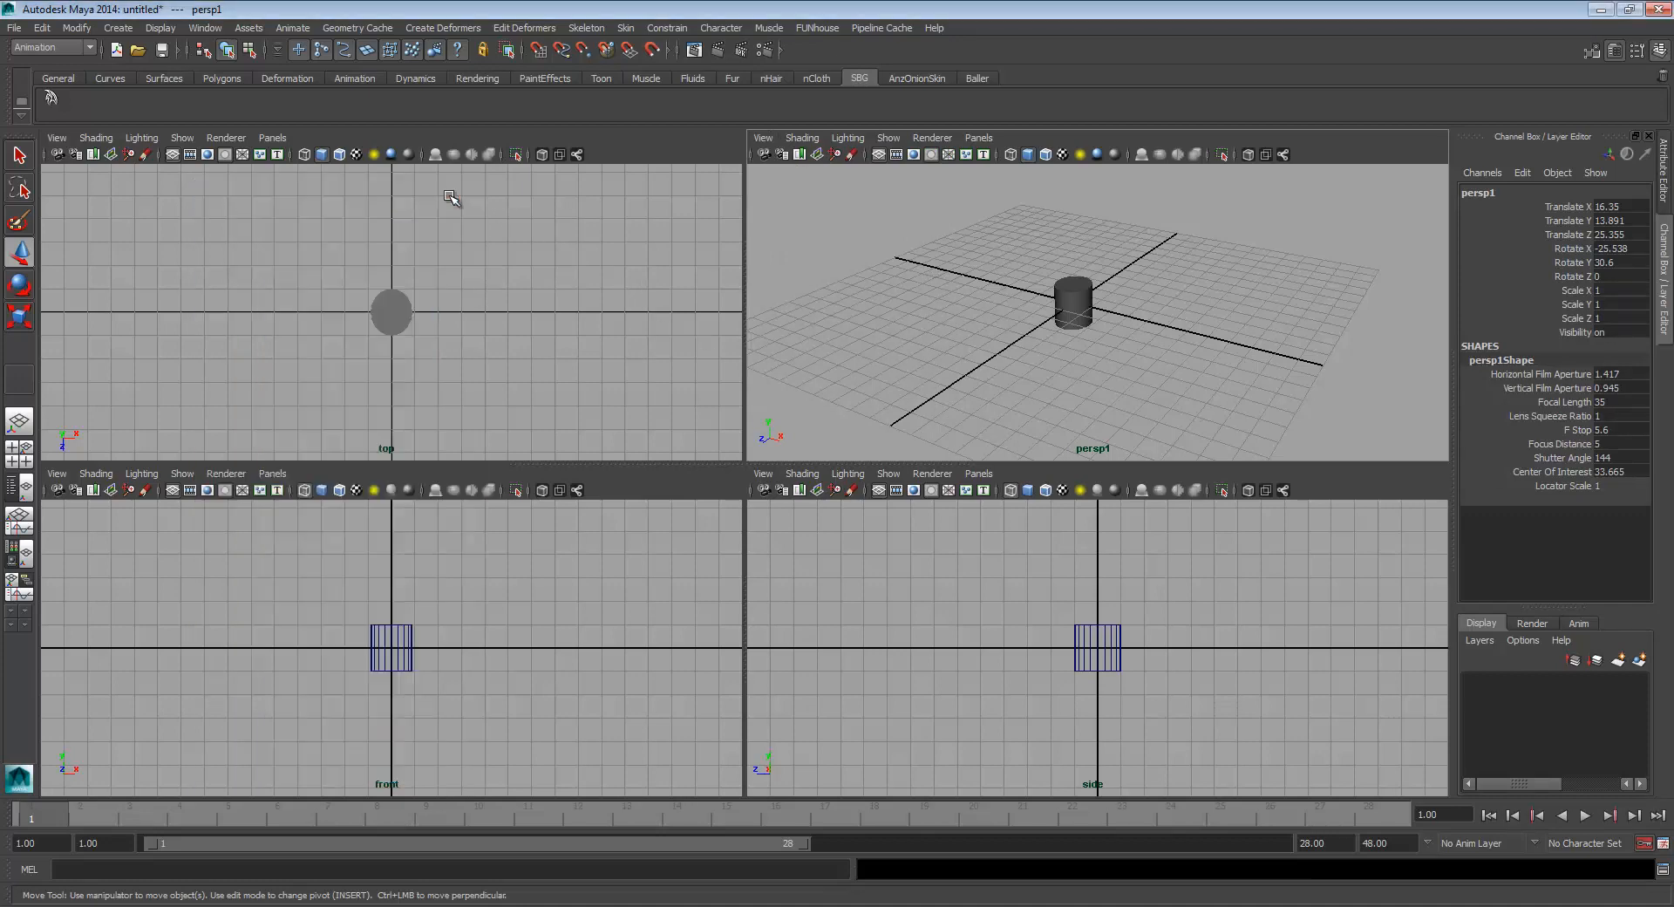
pyautogui.keyDown('alt'); pyautogui.moveTo(585, 342); pyautogui.dragTo(367, 349, button='right'); pyautogui.keyUp('alt')
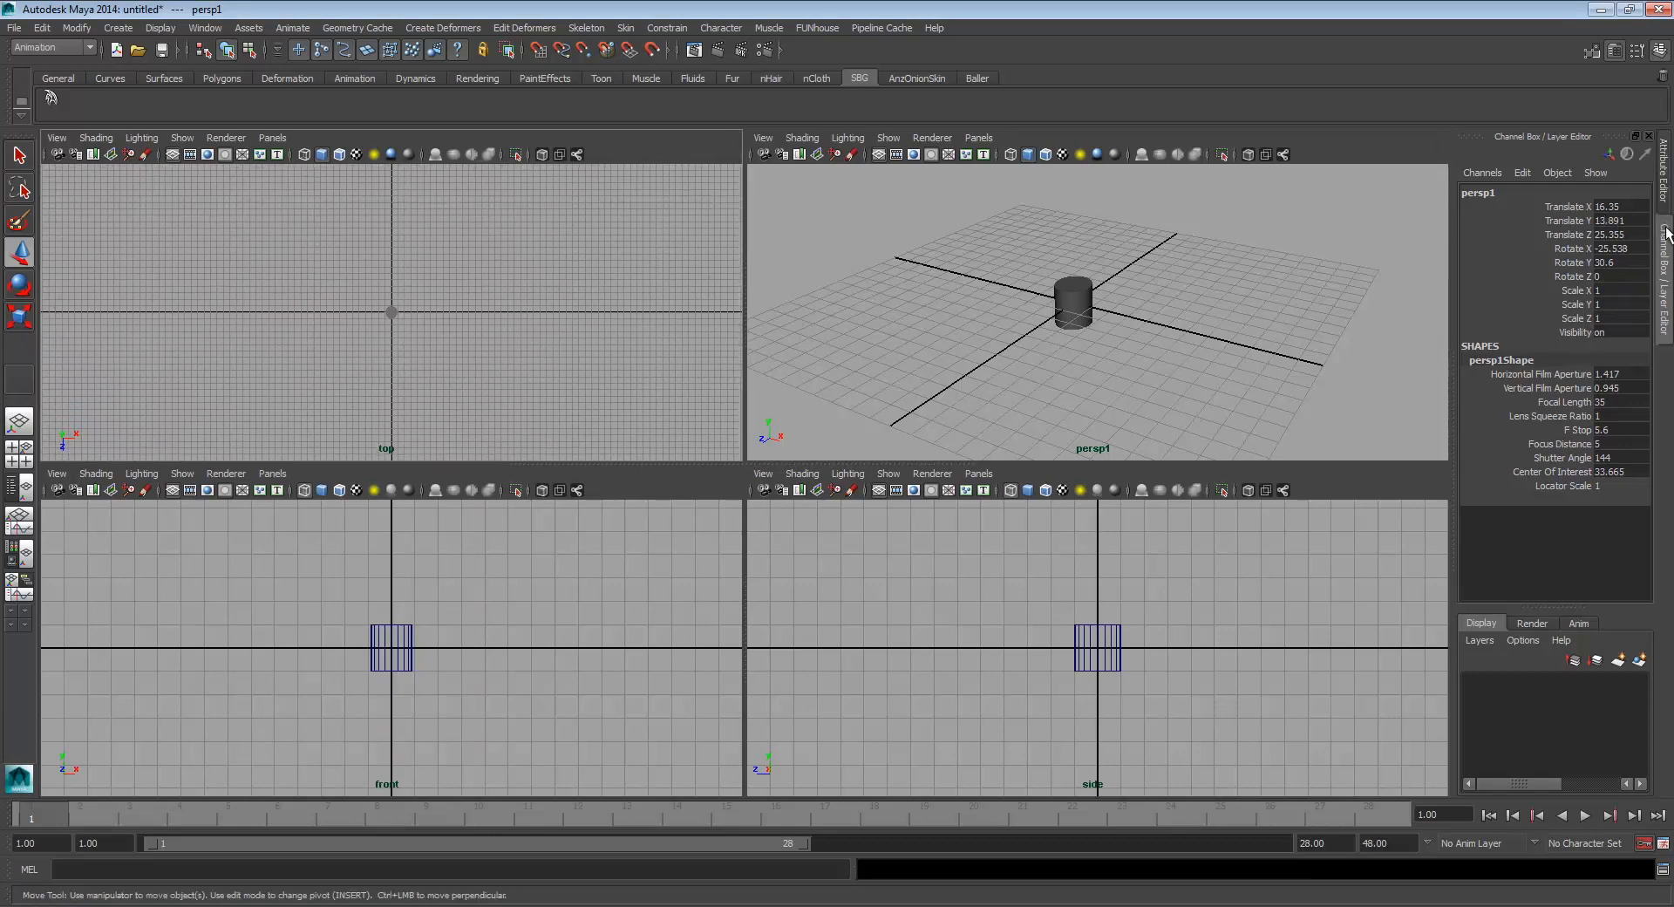
# Open the Attribute Editor for the camera and rename its shape node to shotcam
pyautogui.click(1663, 170)
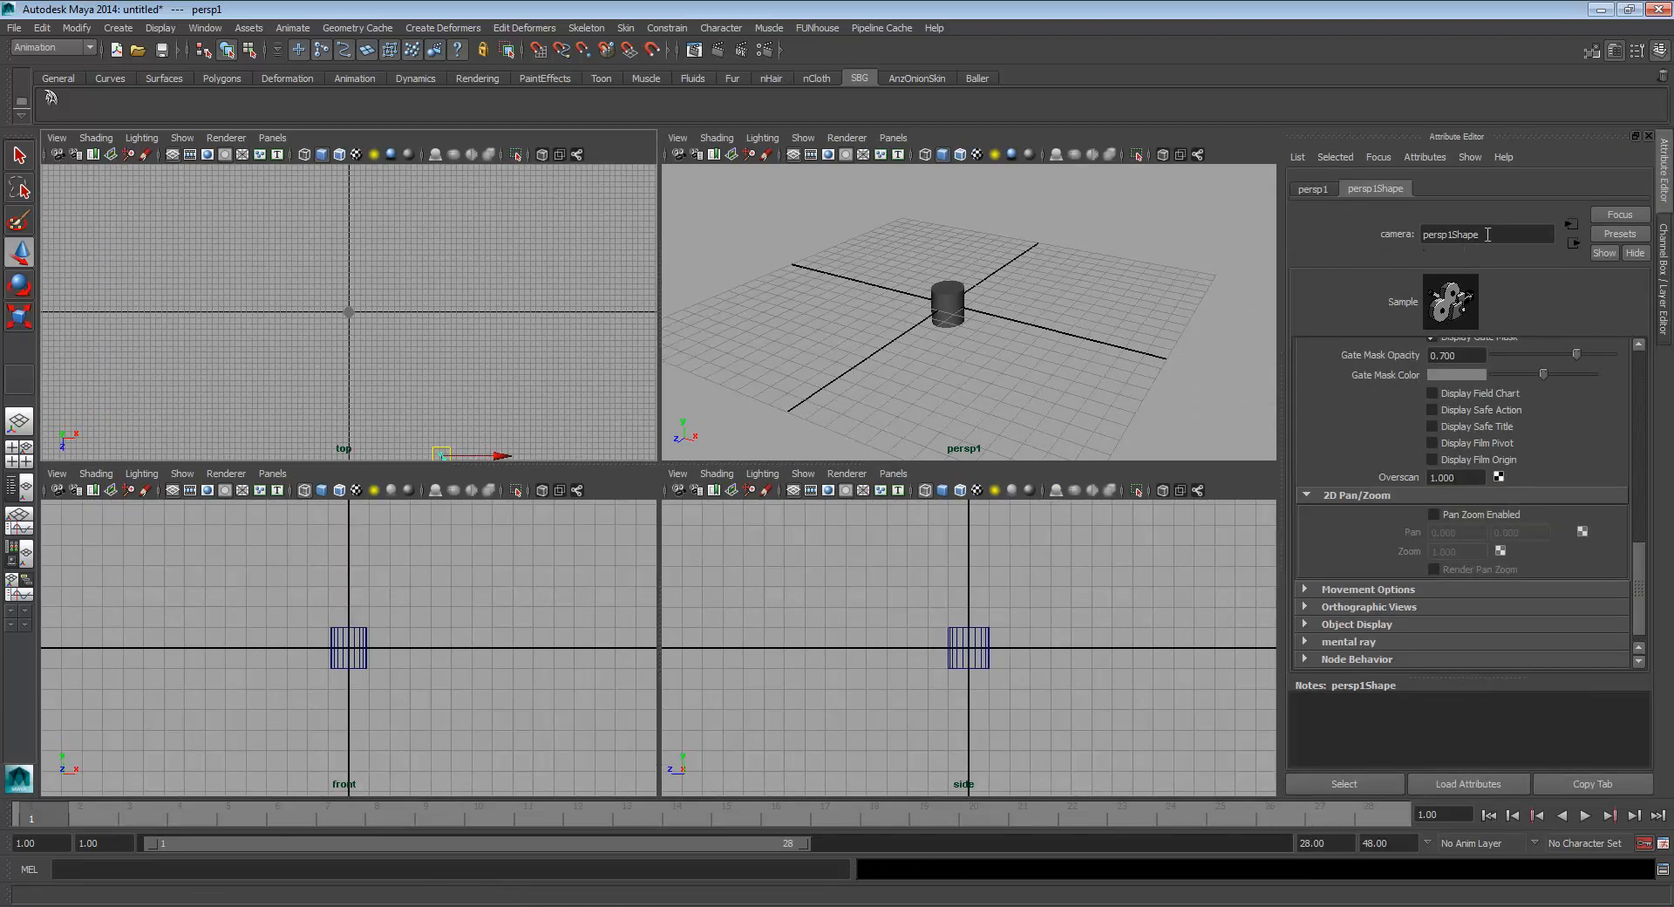
pyautogui.moveTo(1487, 233); pyautogui.dragTo(1374, 232)
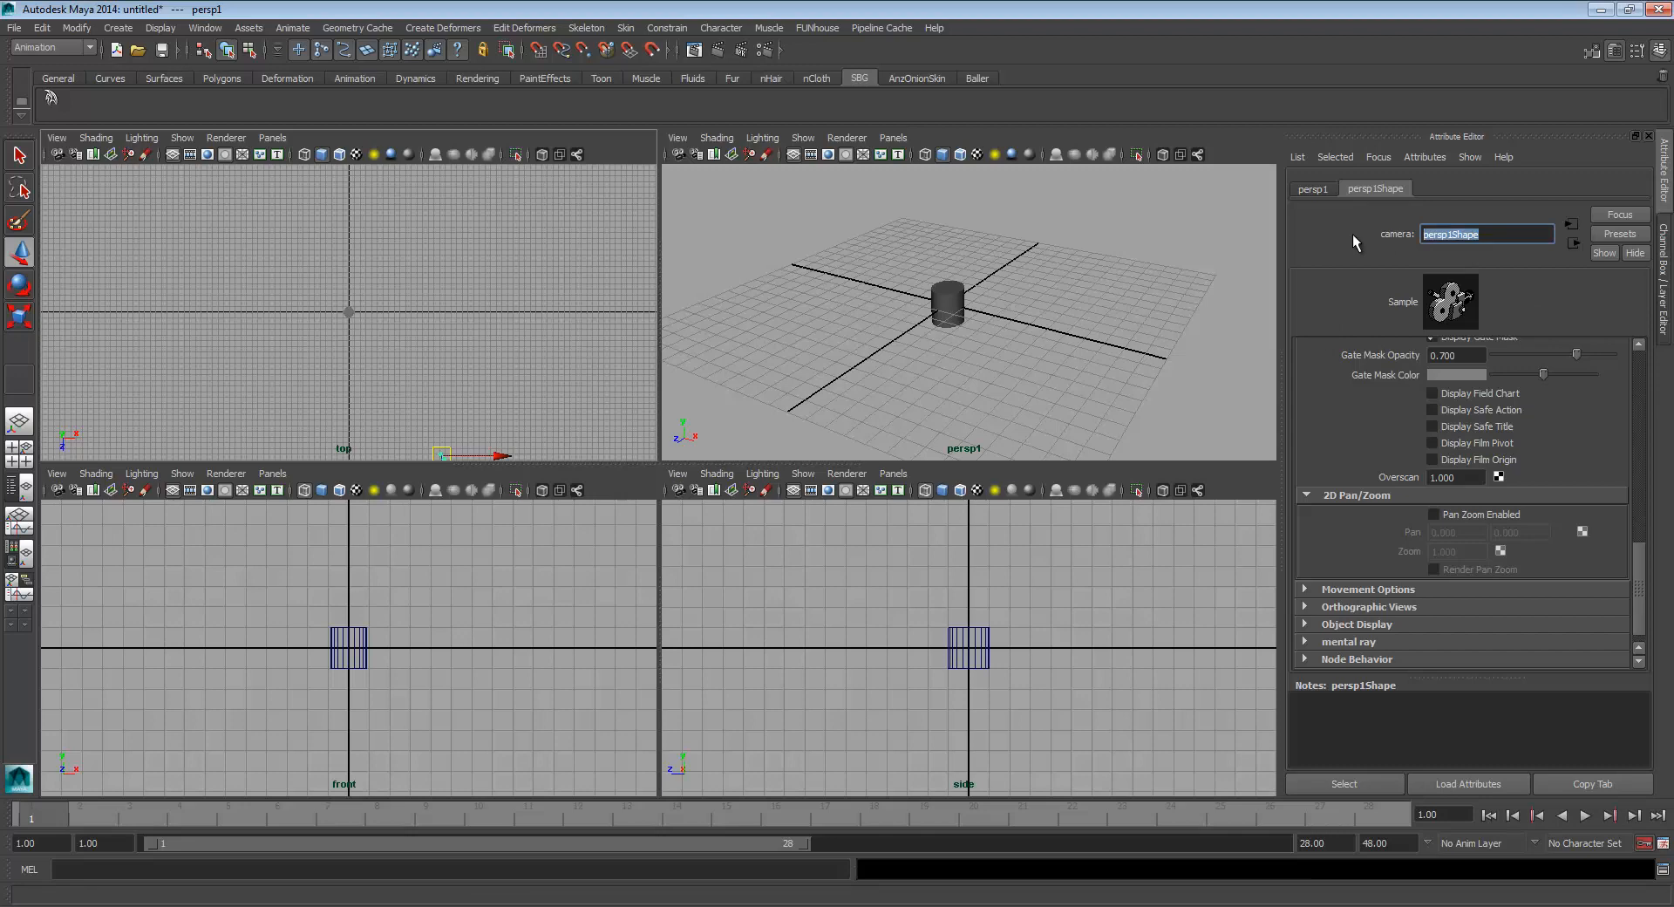
pyautogui.write('shotcam')
pyautogui.press('Return')
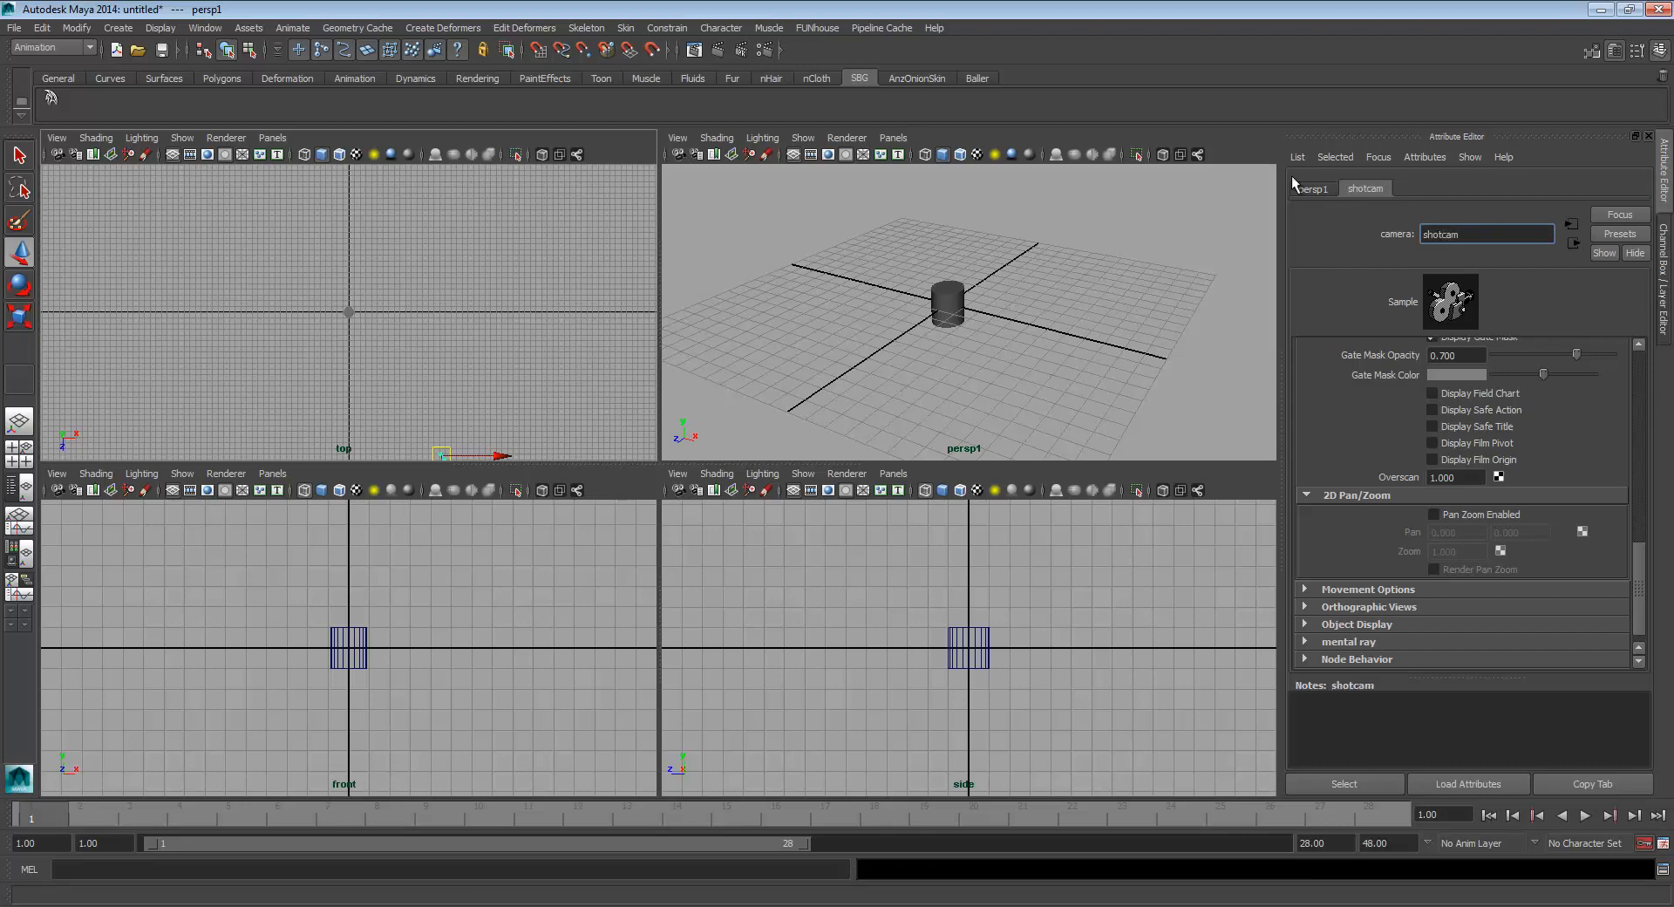
# Rename the camera's transform node to shotcam
pyautogui.click(1311, 192)
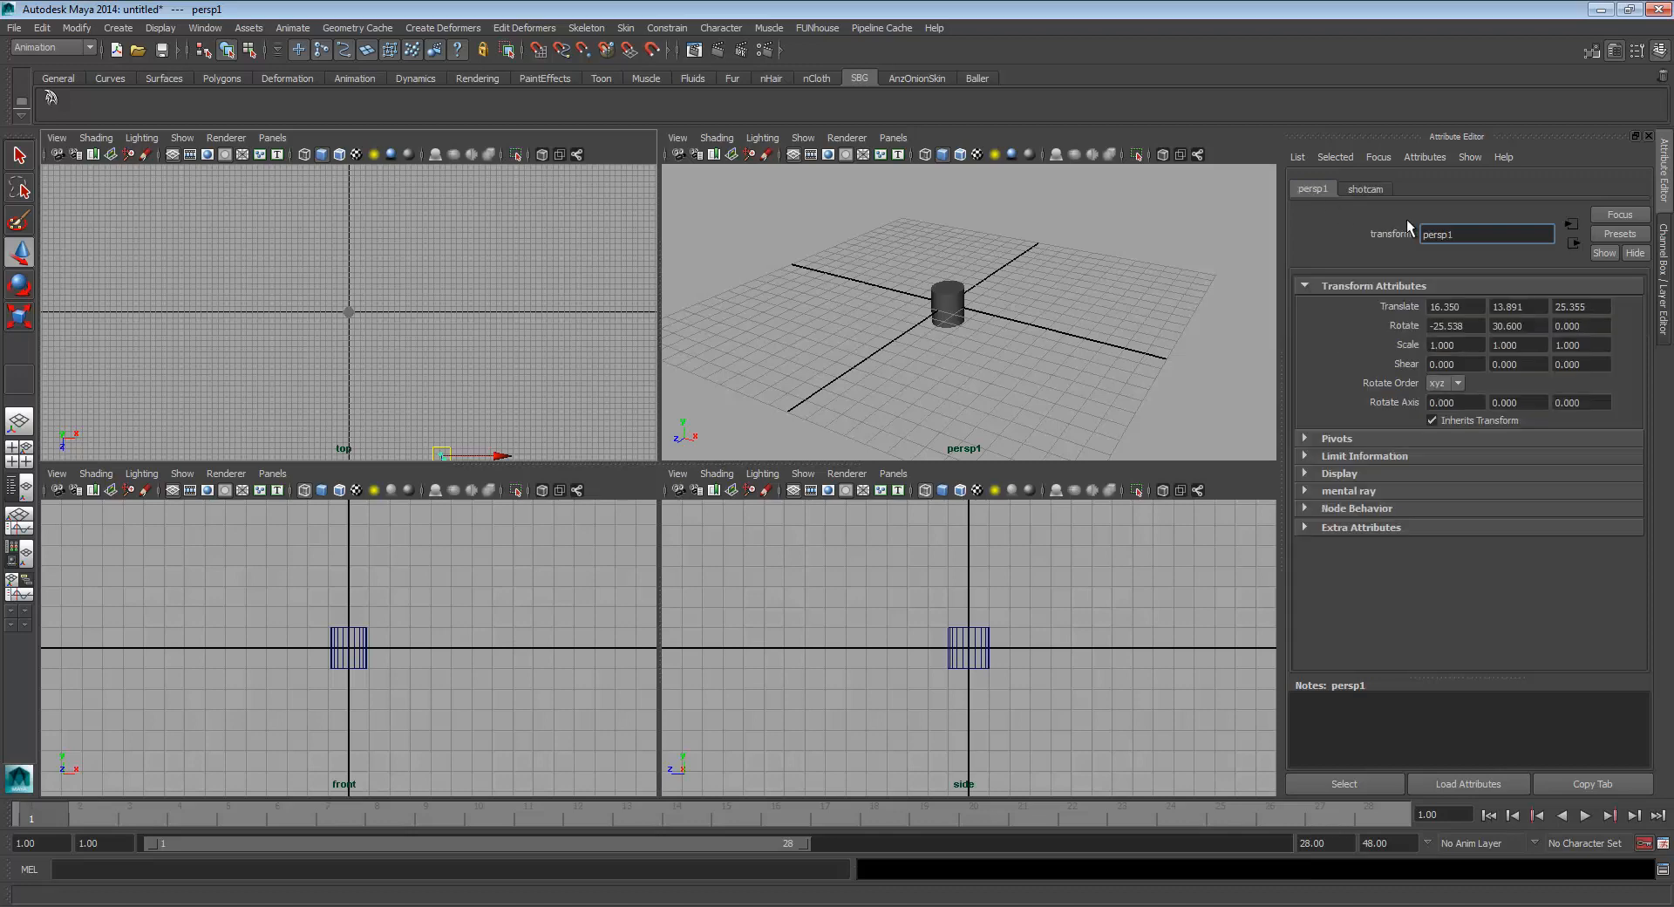
pyautogui.doubleClick(1443, 237)
pyautogui.write('shotcam')
pyautogui.press('Return')
# Review the Create Camera From View command and compare the shotcam transform and shape attributes
pyautogui.click(677, 138)
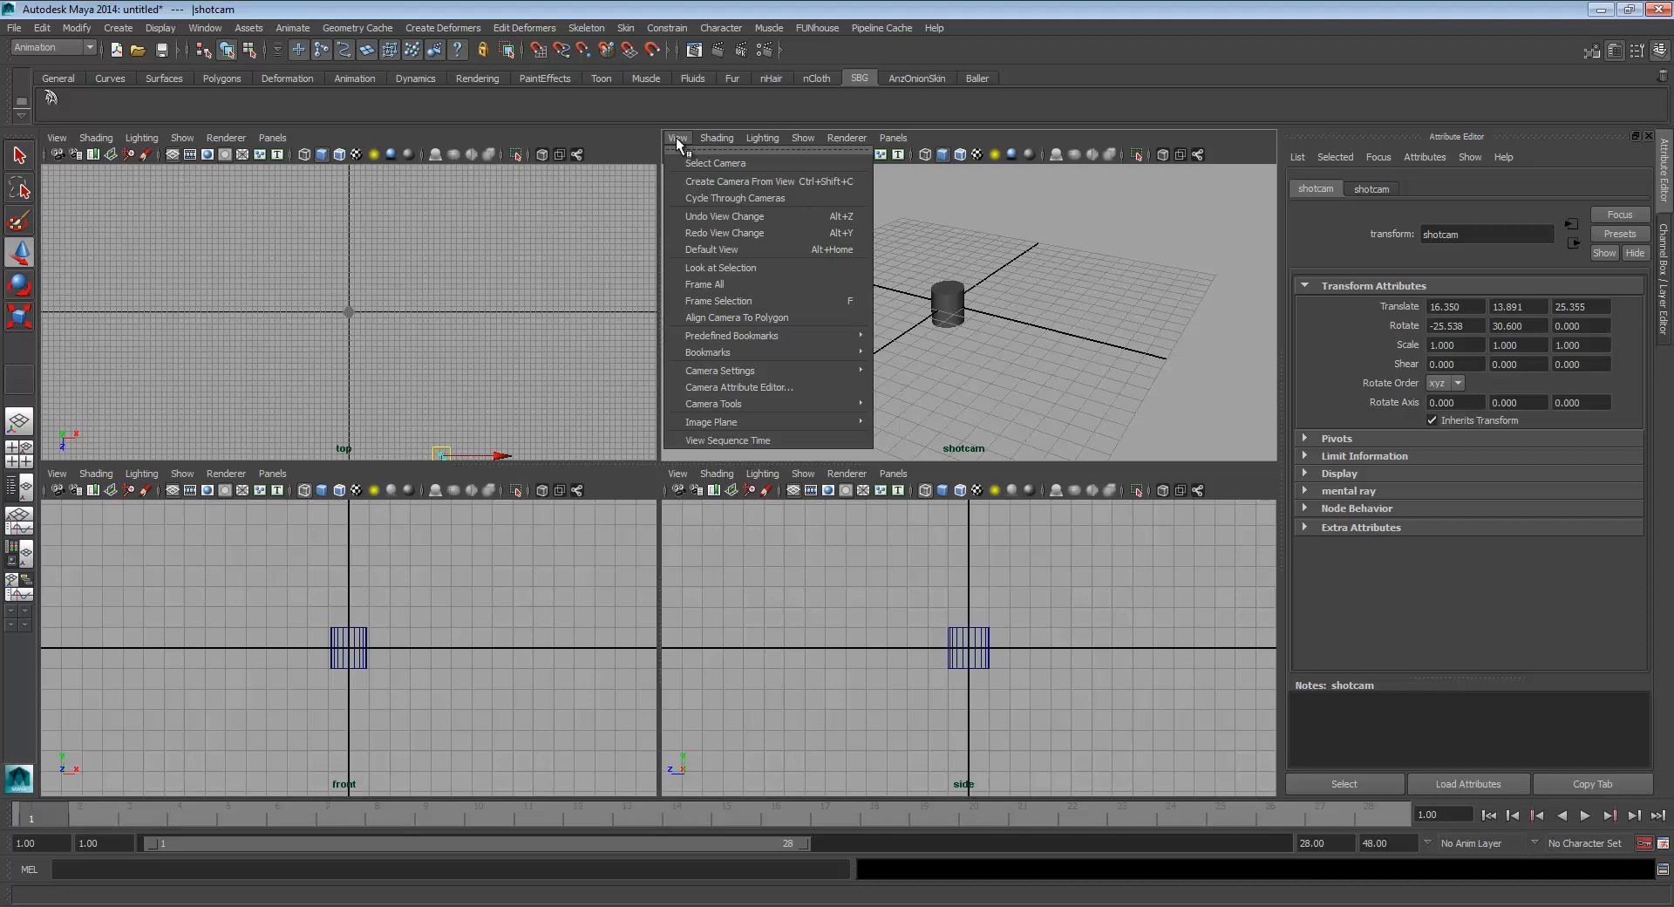
pyautogui.click(721, 185)
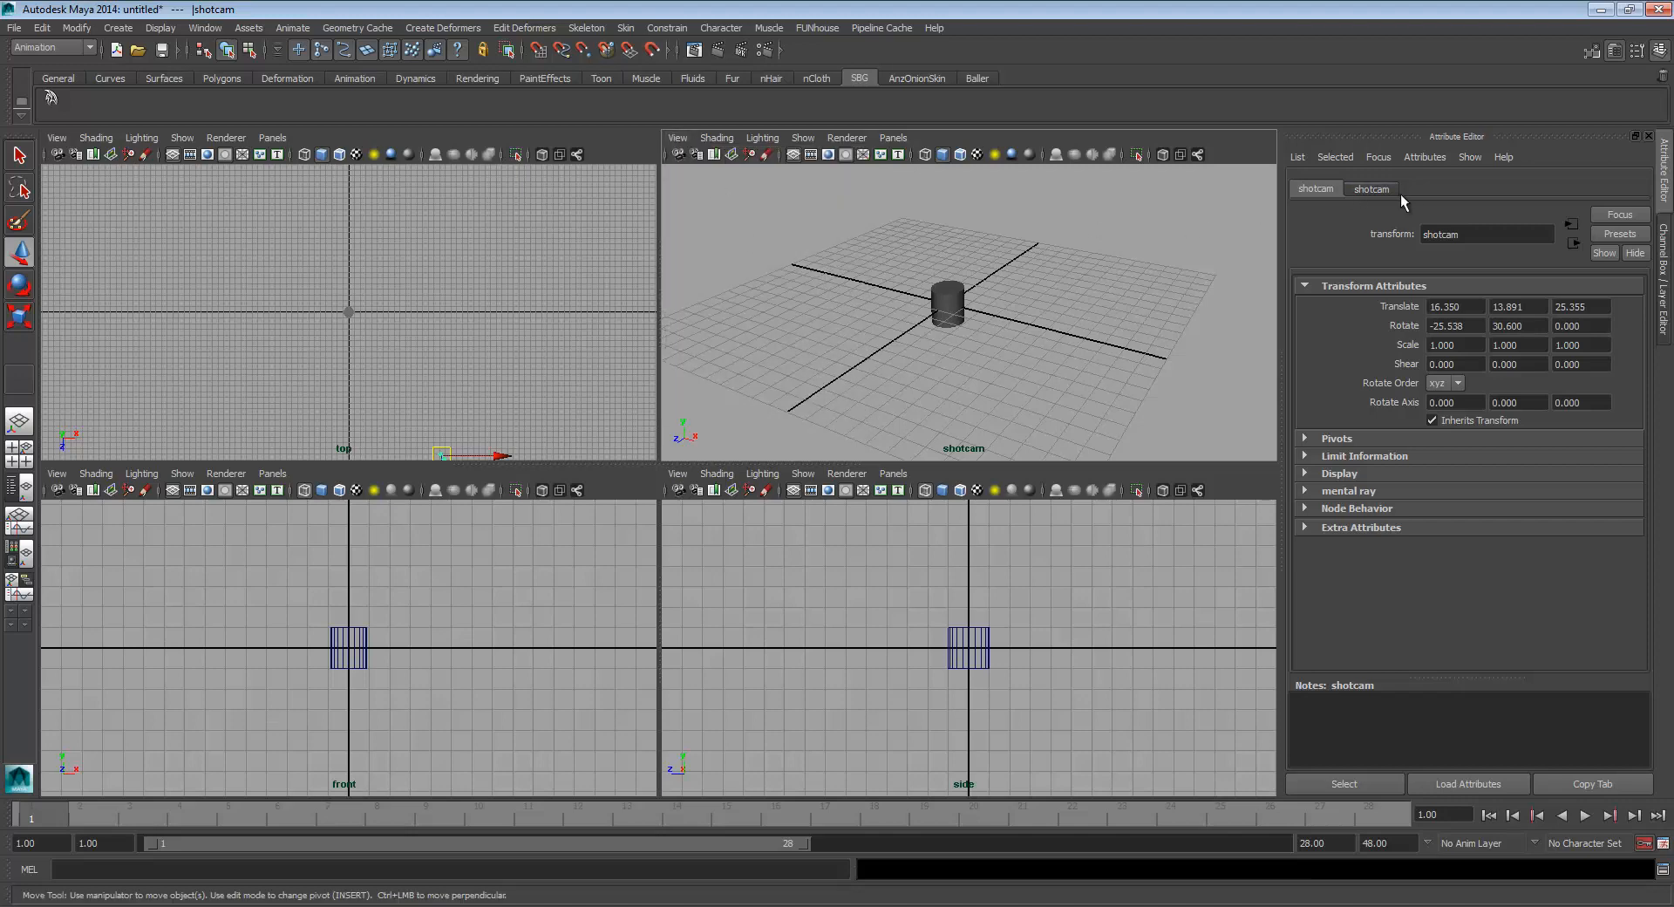
pyautogui.click(1365, 190)
pyautogui.click(1323, 190)
pyautogui.click(1366, 190)
pyautogui.click(1307, 190)
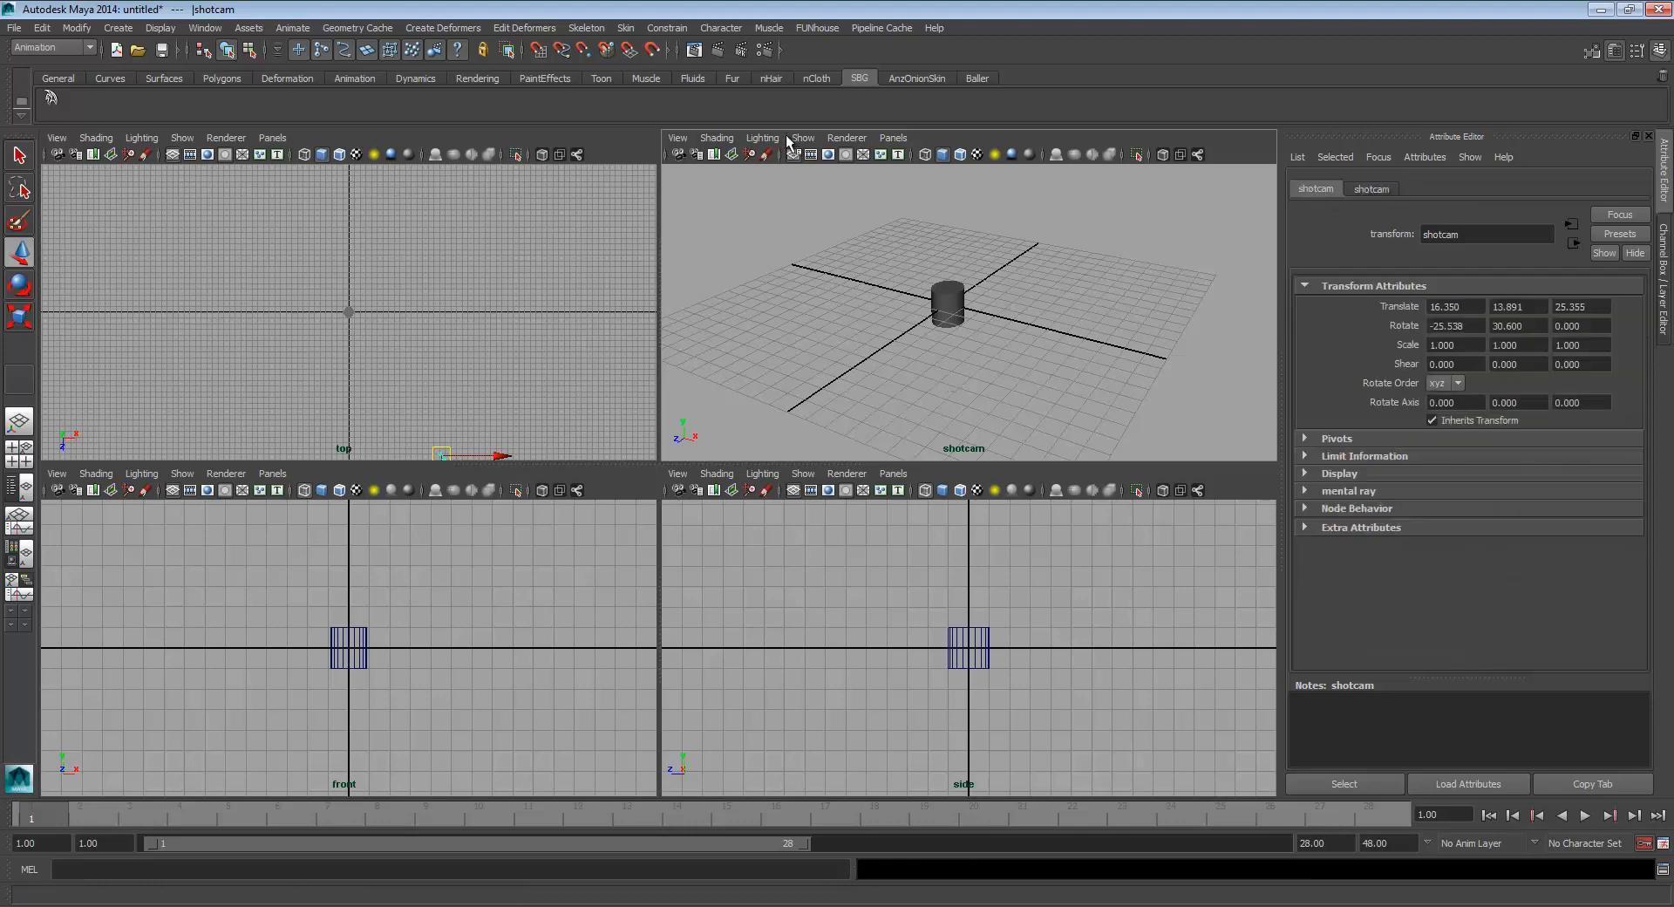
# Compare the resolution gate and film gate in the shotcam view, leaving the resolution gate displayed
pyautogui.click(827, 155)
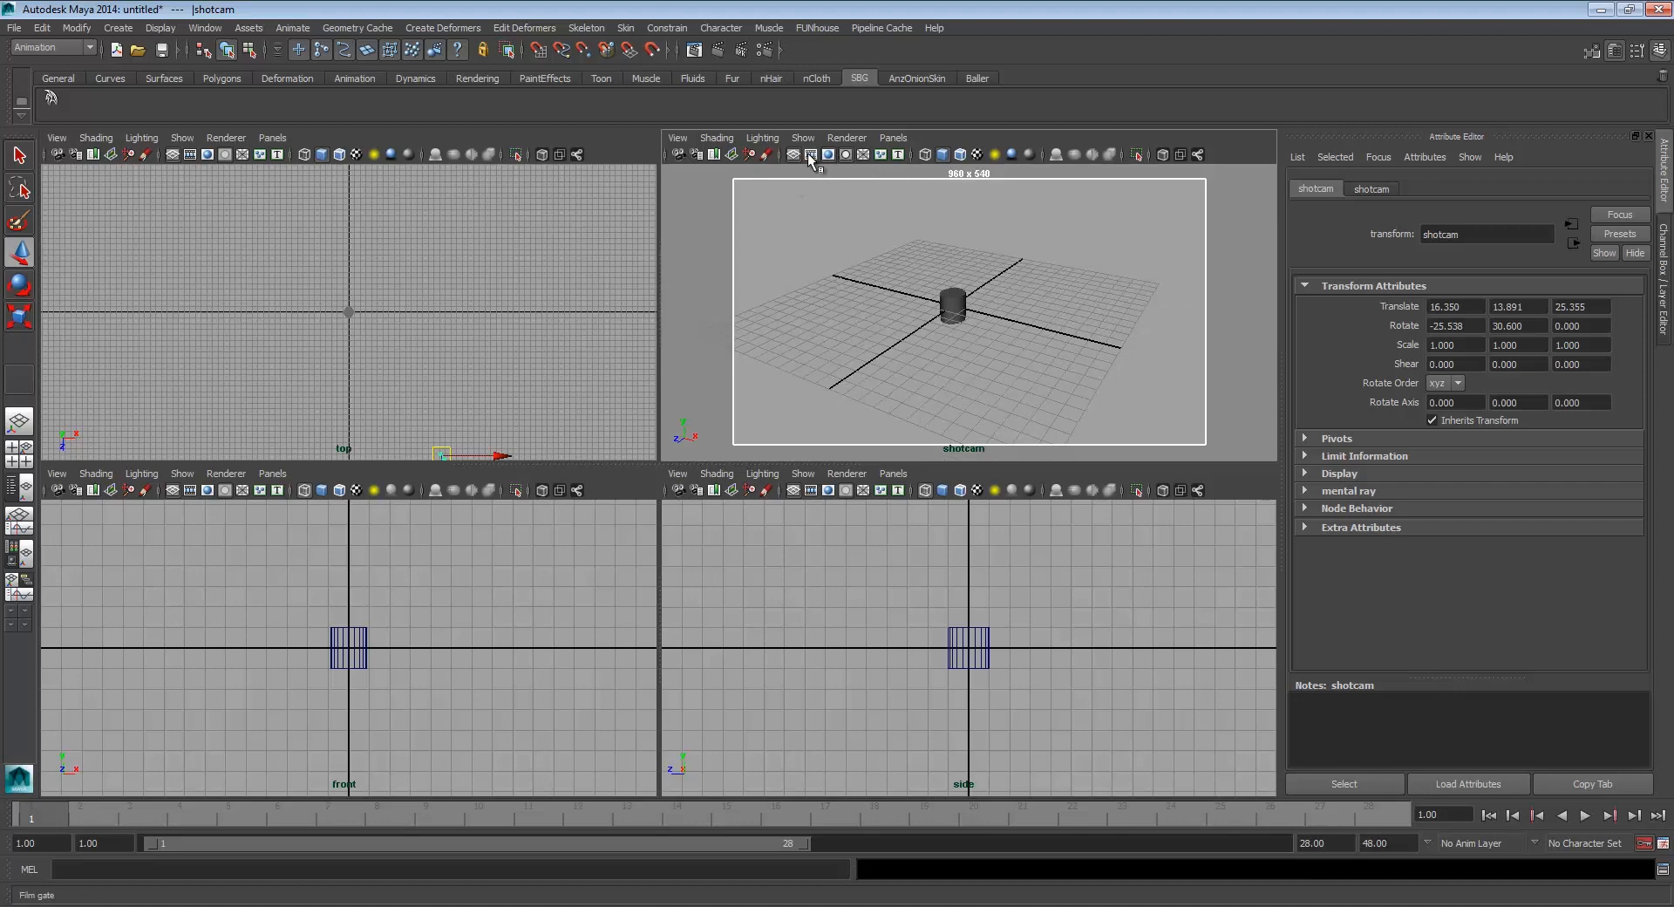
pyautogui.click(812, 155)
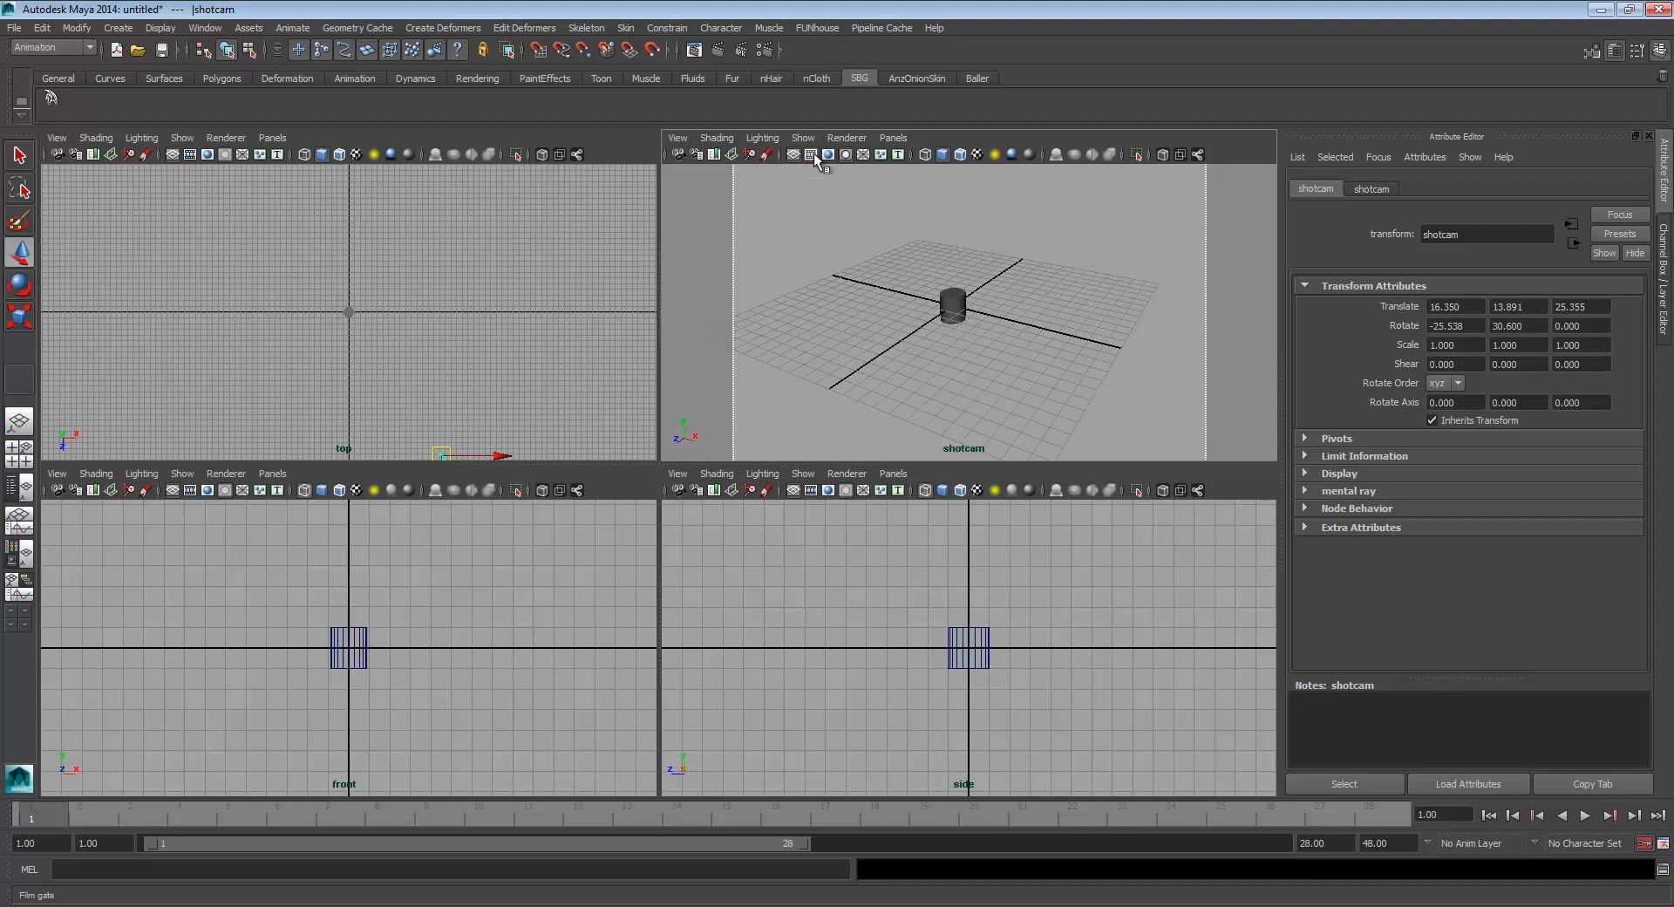
pyautogui.click(827, 155)
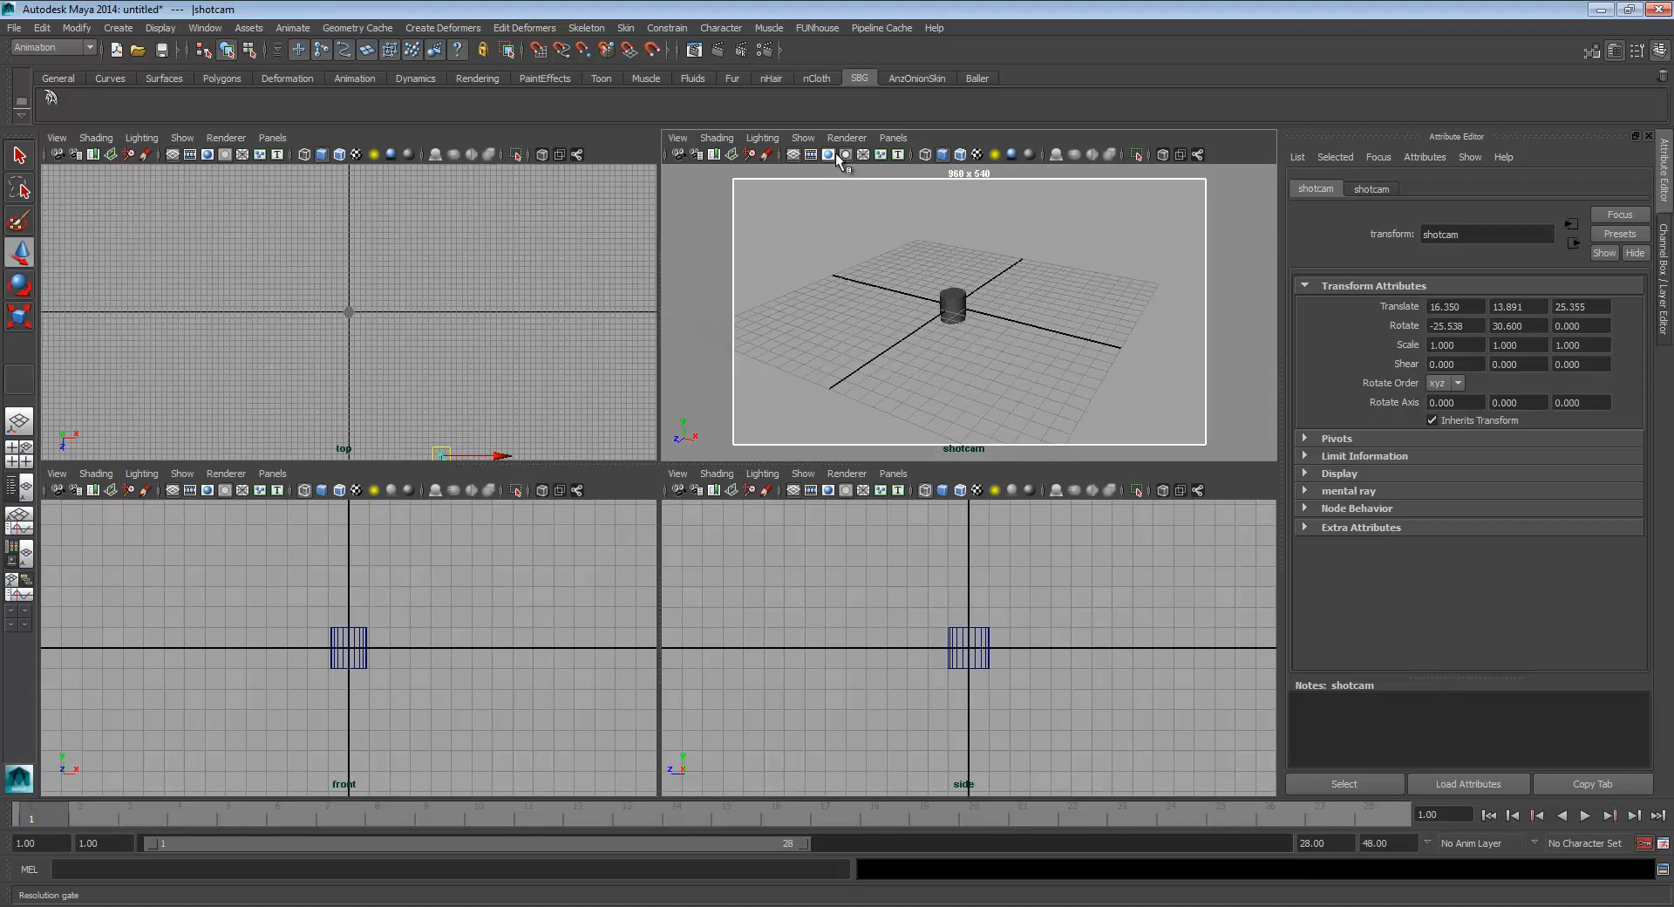
# Reframe the shotcam view from a lower angle, closer to the cylinder, keeping the resolution gate displayed
pyautogui.click(844, 155)
pyautogui.click(844, 155)
pyautogui.moveTo(970, 372)
pyautogui.keyDown('alt'); pyautogui.mouseDown()
pyautogui.moveTo(967, 350)
pyautogui.moveTo(965, 373)
pyautogui.mouseUp(); pyautogui.keyUp('alt')
pyautogui.keyDown('alt'); pyautogui.moveTo(966, 362); pyautogui.dragTo(998, 356, button='middle'); pyautogui.keyUp('alt')
pyautogui.keyDown('alt'); pyautogui.moveTo(996, 388); pyautogui.dragTo(990, 375); pyautogui.keyUp('alt')
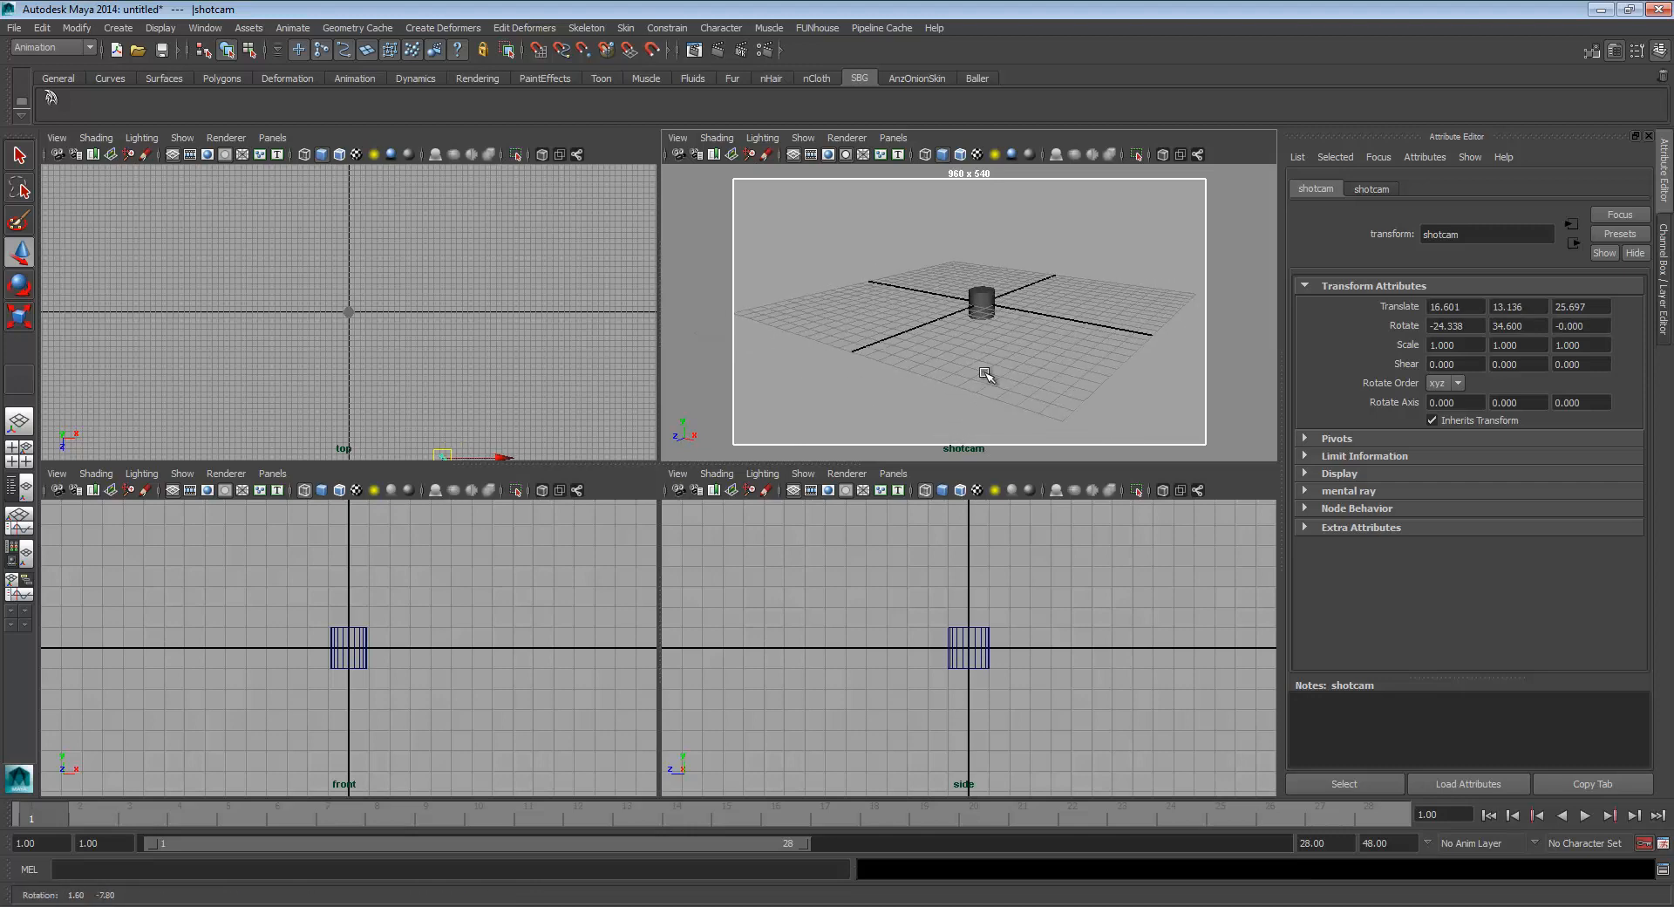
pyautogui.keyDown('alt'); pyautogui.moveTo(992, 375); pyautogui.dragTo(1104, 369, button='right'); pyautogui.keyUp('alt')
pyautogui.keyDown('alt'); pyautogui.moveTo(1098, 369); pyautogui.dragTo(829, 418, button='middle'); pyautogui.keyUp('alt')
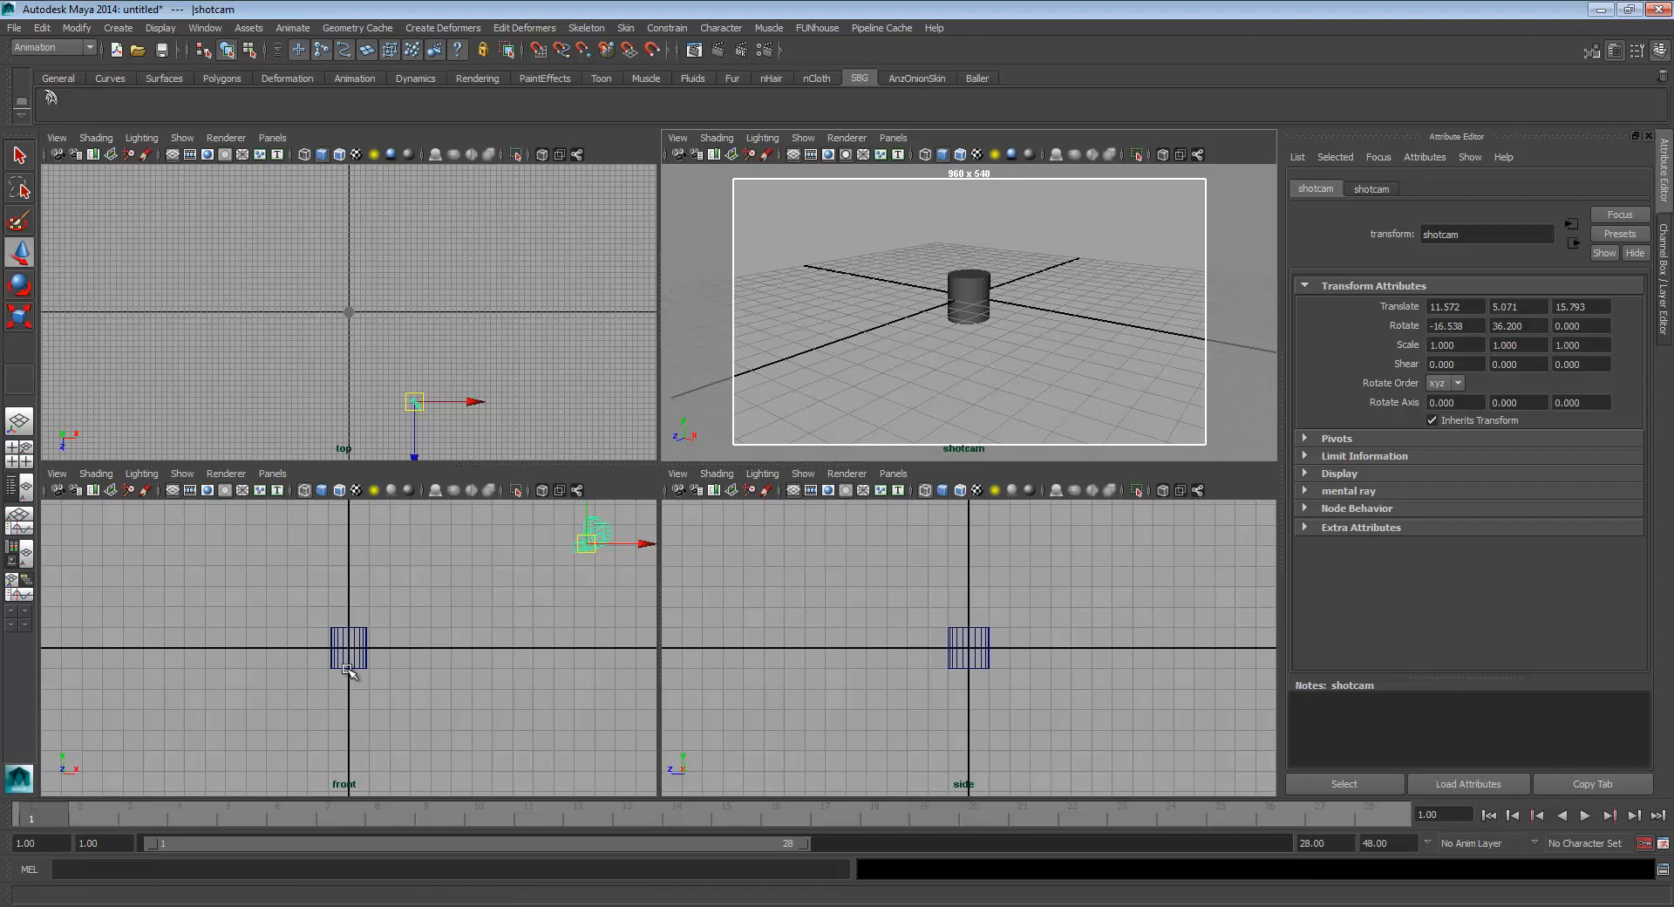
# Compare trying to tumble Maya's orthographic views with orbiting the Left view in 3ds Max, restore the Left view, and return to Maya
pyautogui.keyDown('alt'); pyautogui.moveTo(404, 642); pyautogui.dragTo(221, 694); pyautogui.keyUp('alt')
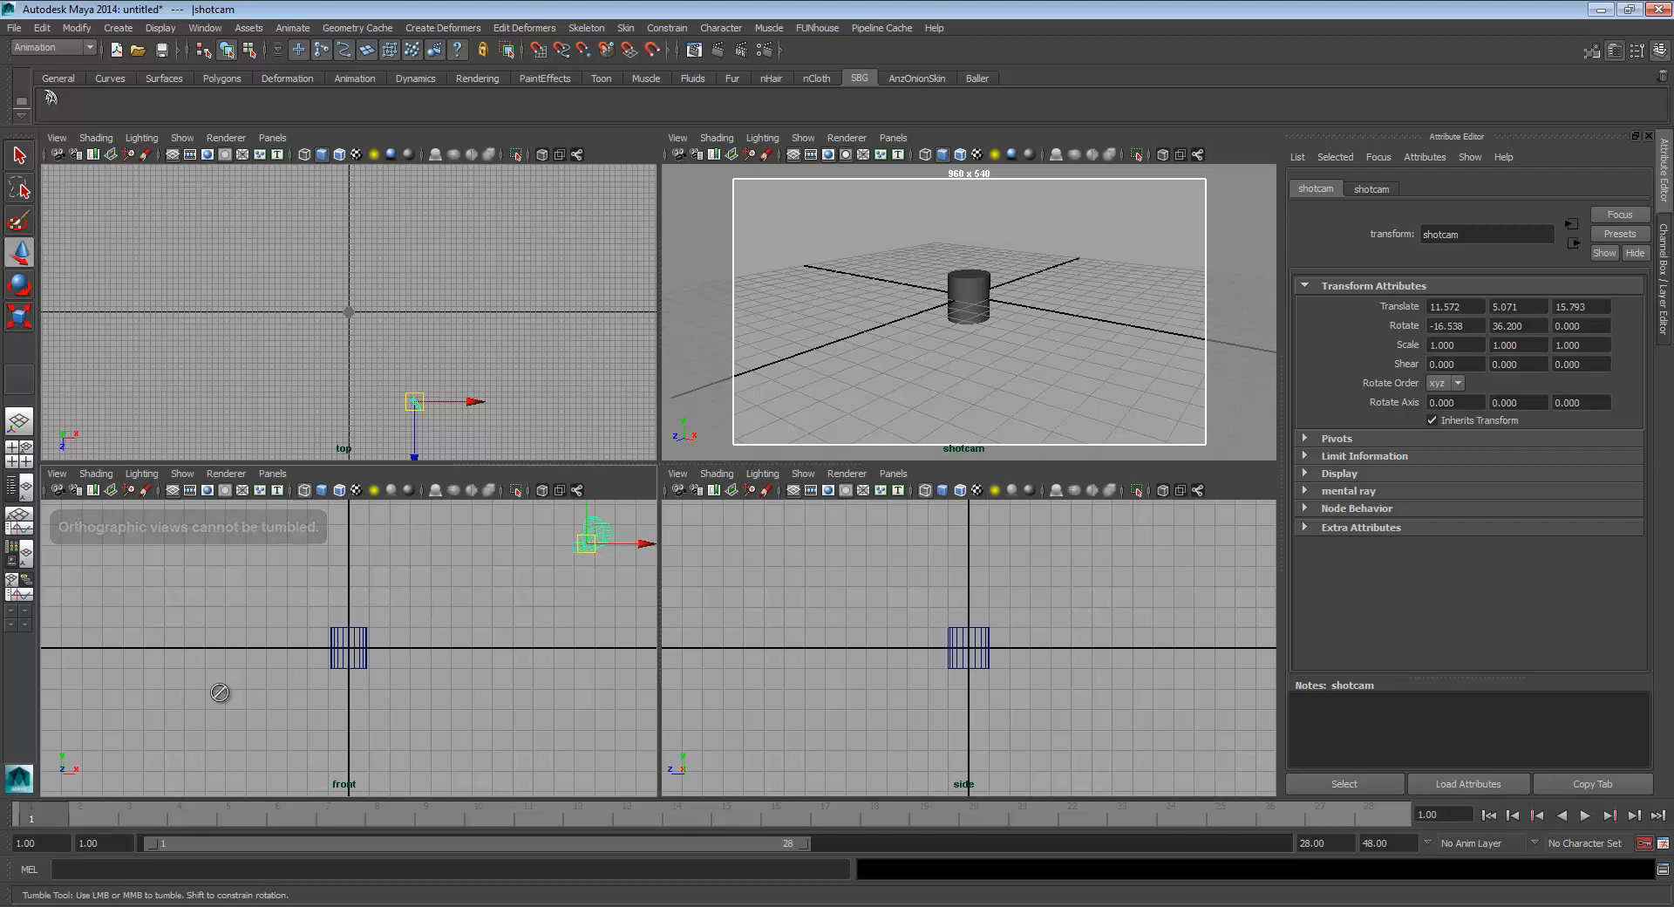
pyautogui.keyDown('alt'); pyautogui.moveTo(256, 358); pyautogui.dragTo(335, 314); pyautogui.keyUp('alt')
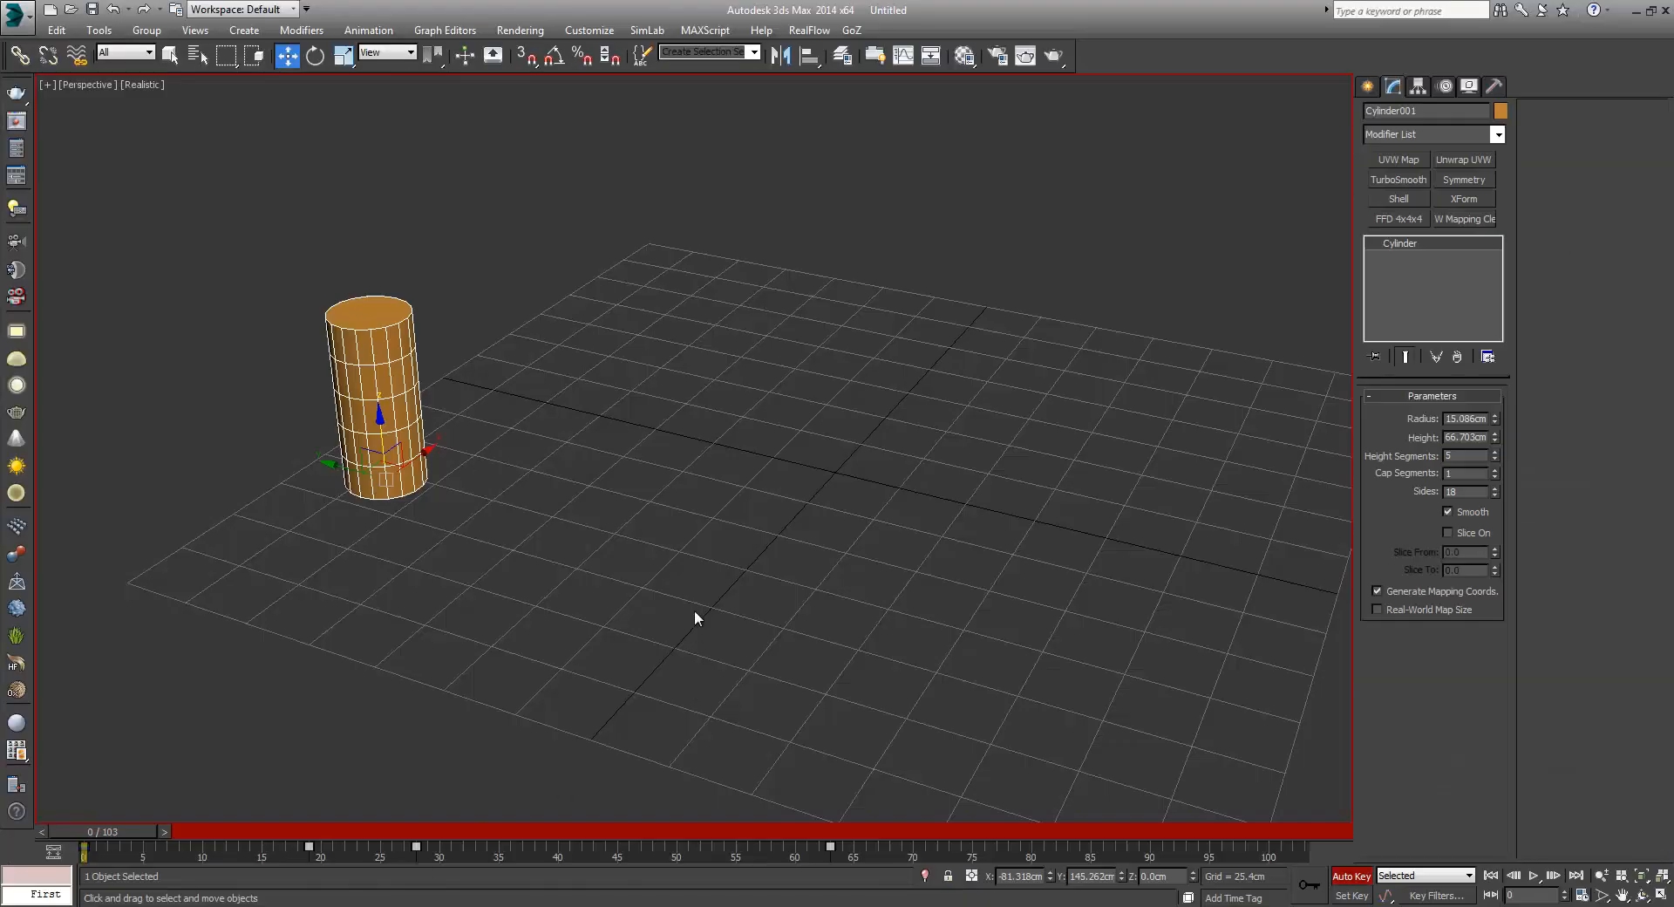
pyautogui.hotkey('alt', 'w')
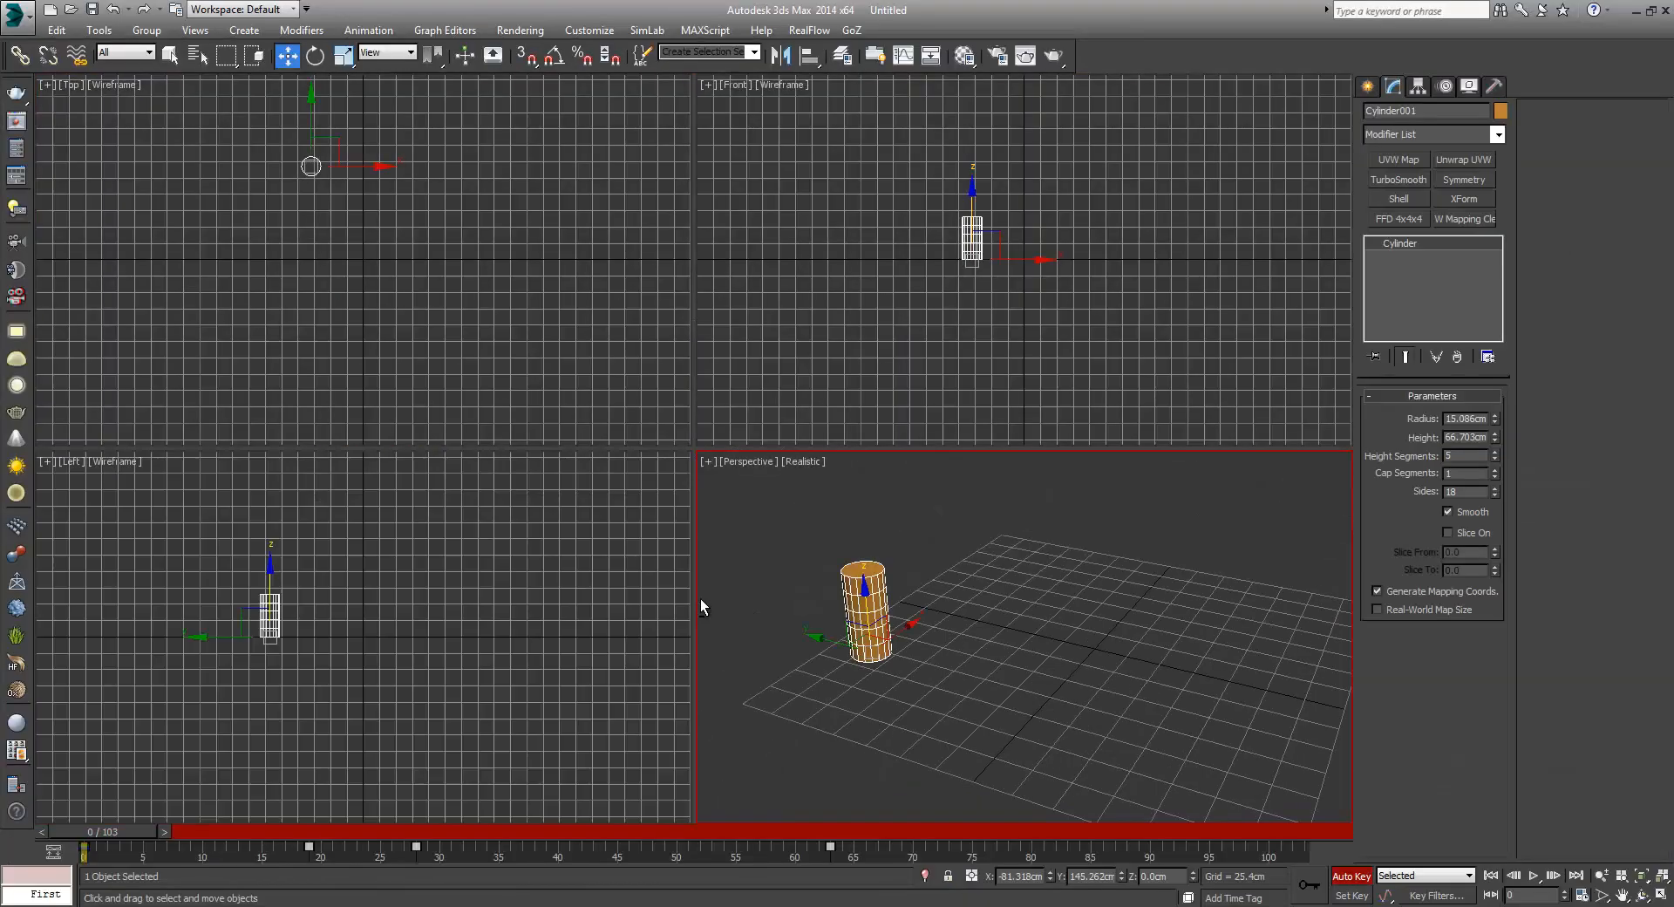
pyautogui.rightClick(484, 628)
pyautogui.moveTo(394, 641)
pyautogui.keyDown('alt'); pyautogui.mouseDown(button='middle')
pyautogui.moveTo(457, 675)
pyautogui.moveTo(427, 644)
pyautogui.mouseUp(button='middle'); pyautogui.keyUp('alt')
pyautogui.press('l')
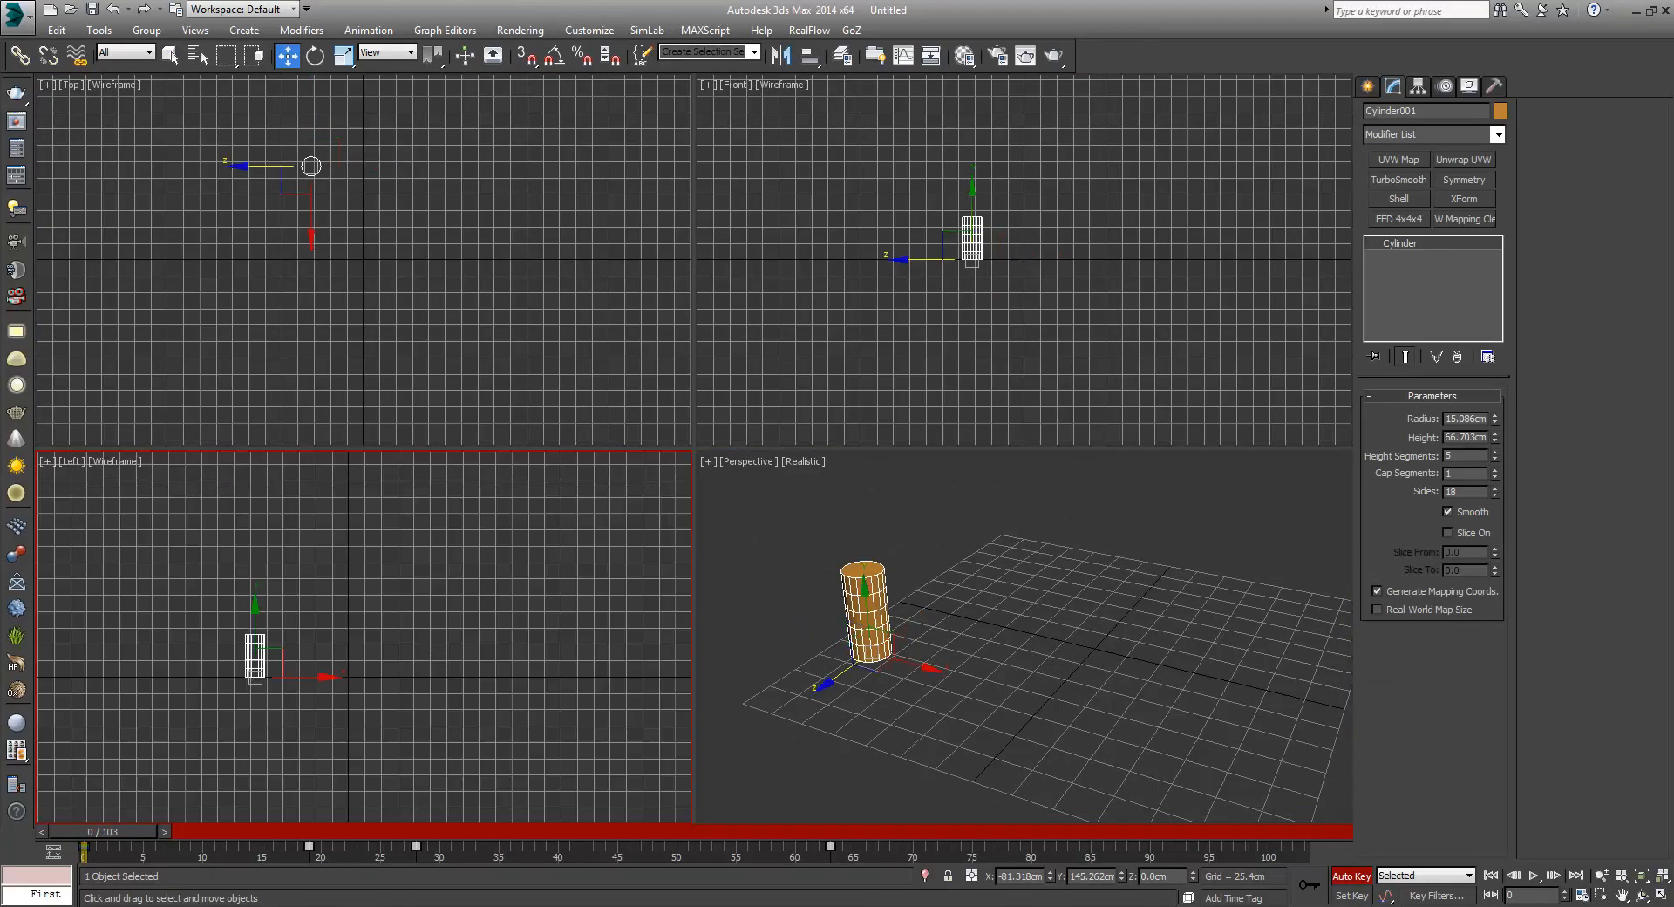
pyautogui.moveTo(293, 906)
pyautogui.click(358, 906)
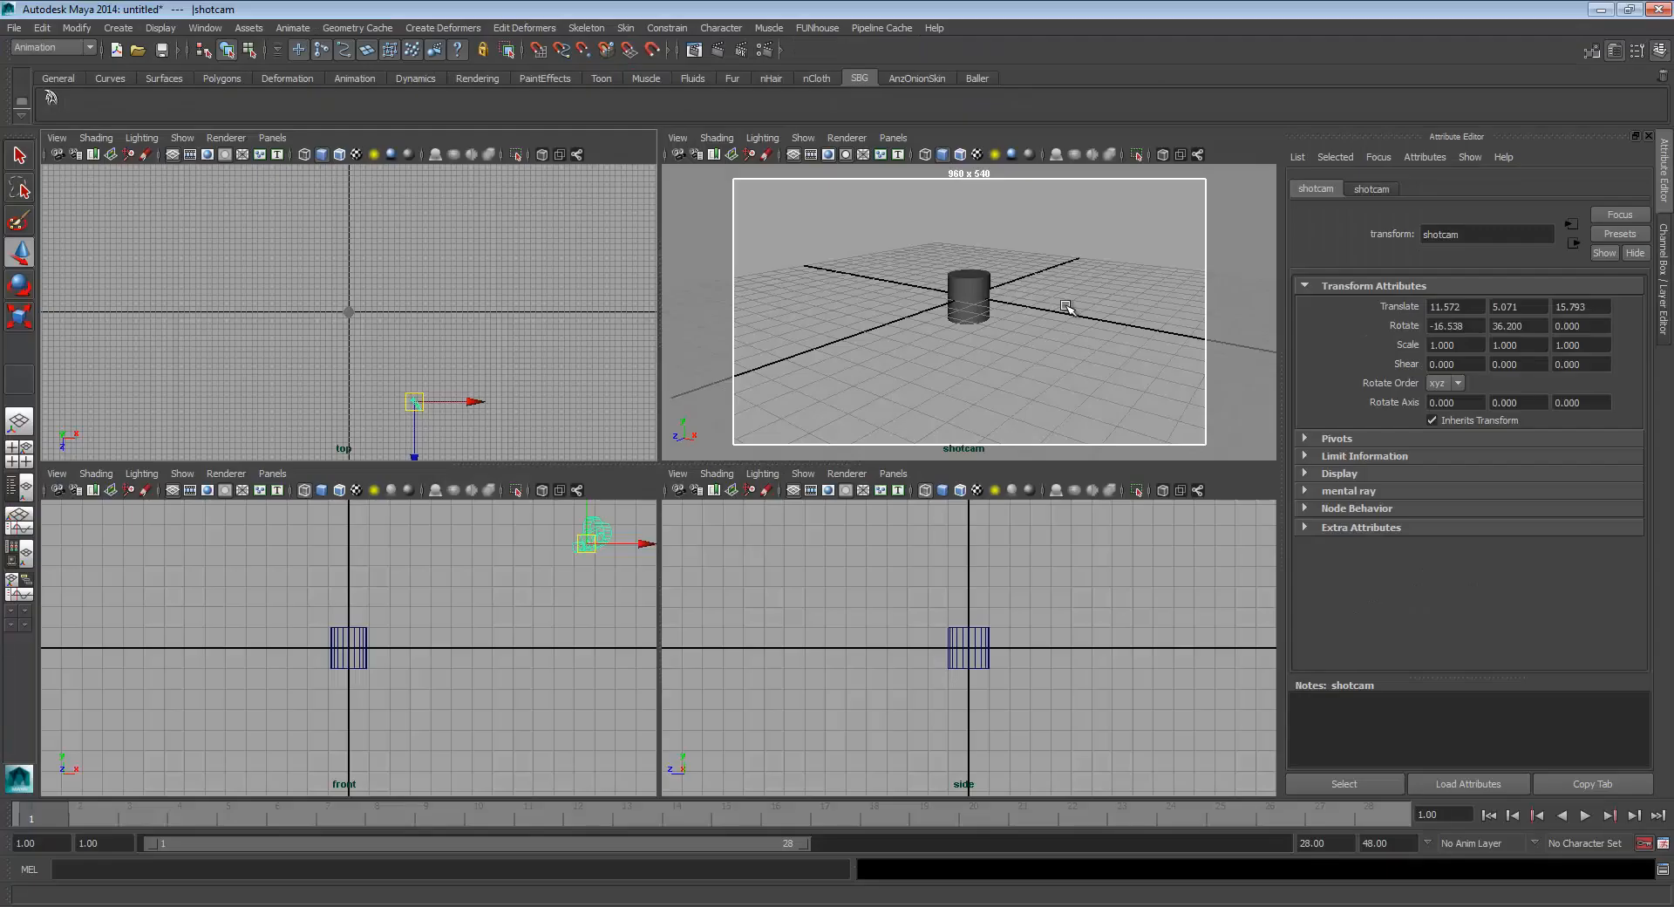
# Bring the shotcam lower and still closer to the cylinder
pyautogui.moveTo(1057, 362)
pyautogui.keyDown('alt'); pyautogui.mouseDown()
pyautogui.moveTo(1035, 358)
pyautogui.moveTo(1062, 356)
pyautogui.mouseUp(); pyautogui.keyUp('alt')
pyautogui.keyDown('alt'); pyautogui.moveTo(1062, 356); pyautogui.dragTo(1120, 352, button='right'); pyautogui.keyUp('alt')
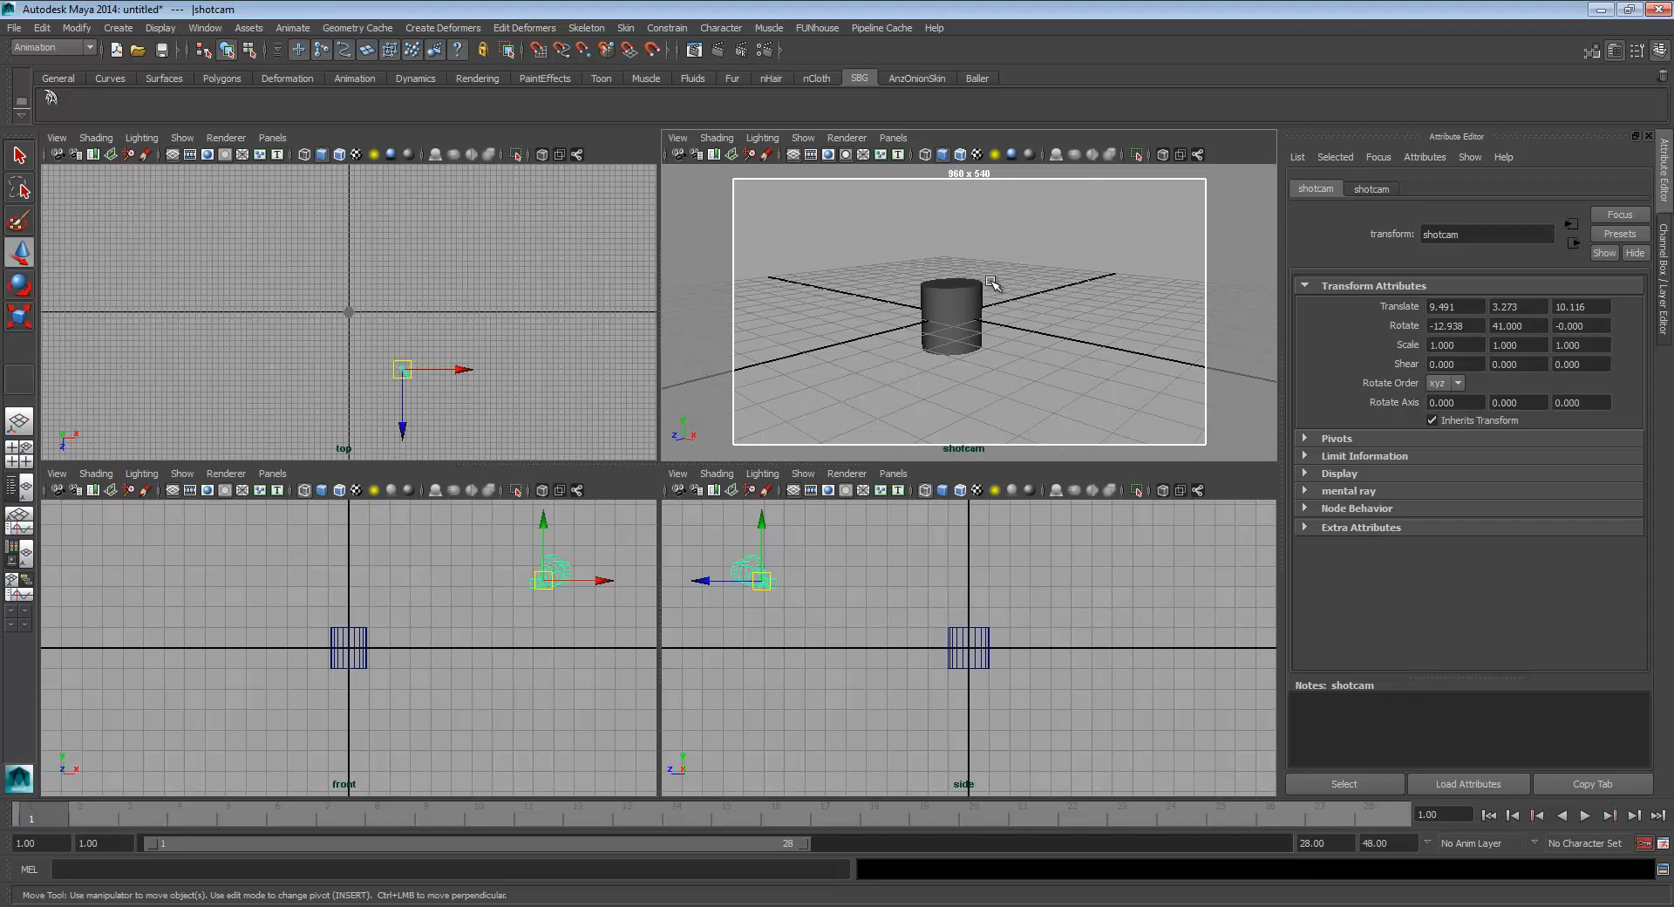
# Review the scene objects in the Outliner, close it, and look over the available editor window commands
pyautogui.hotkey('shift', 'o')
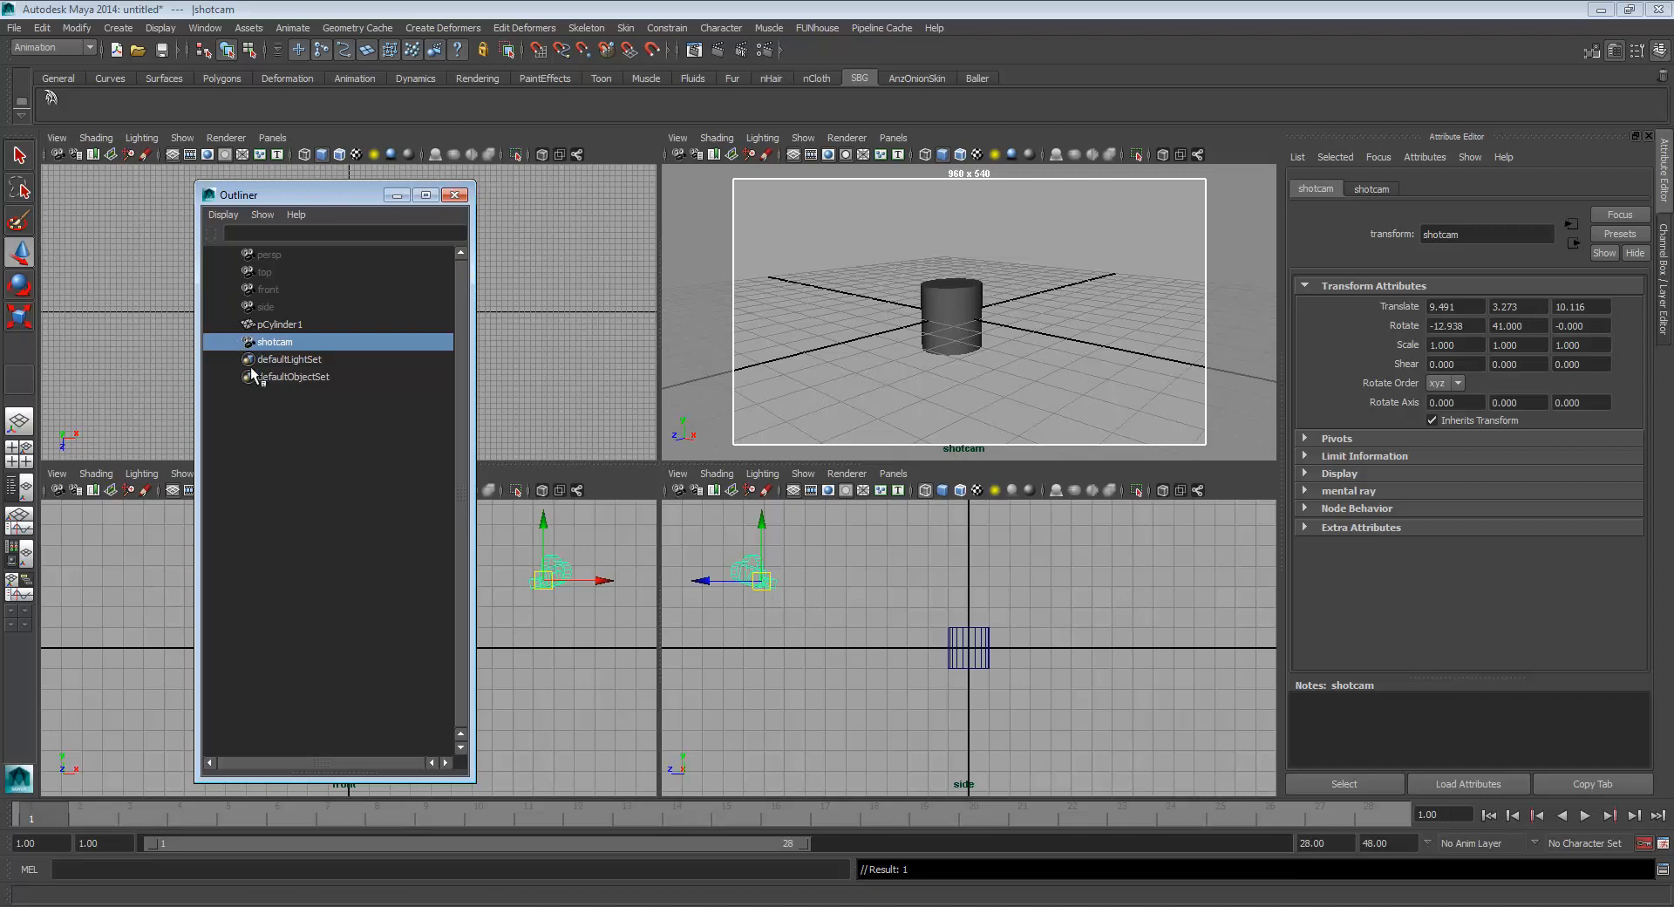
pyautogui.click(459, 198)
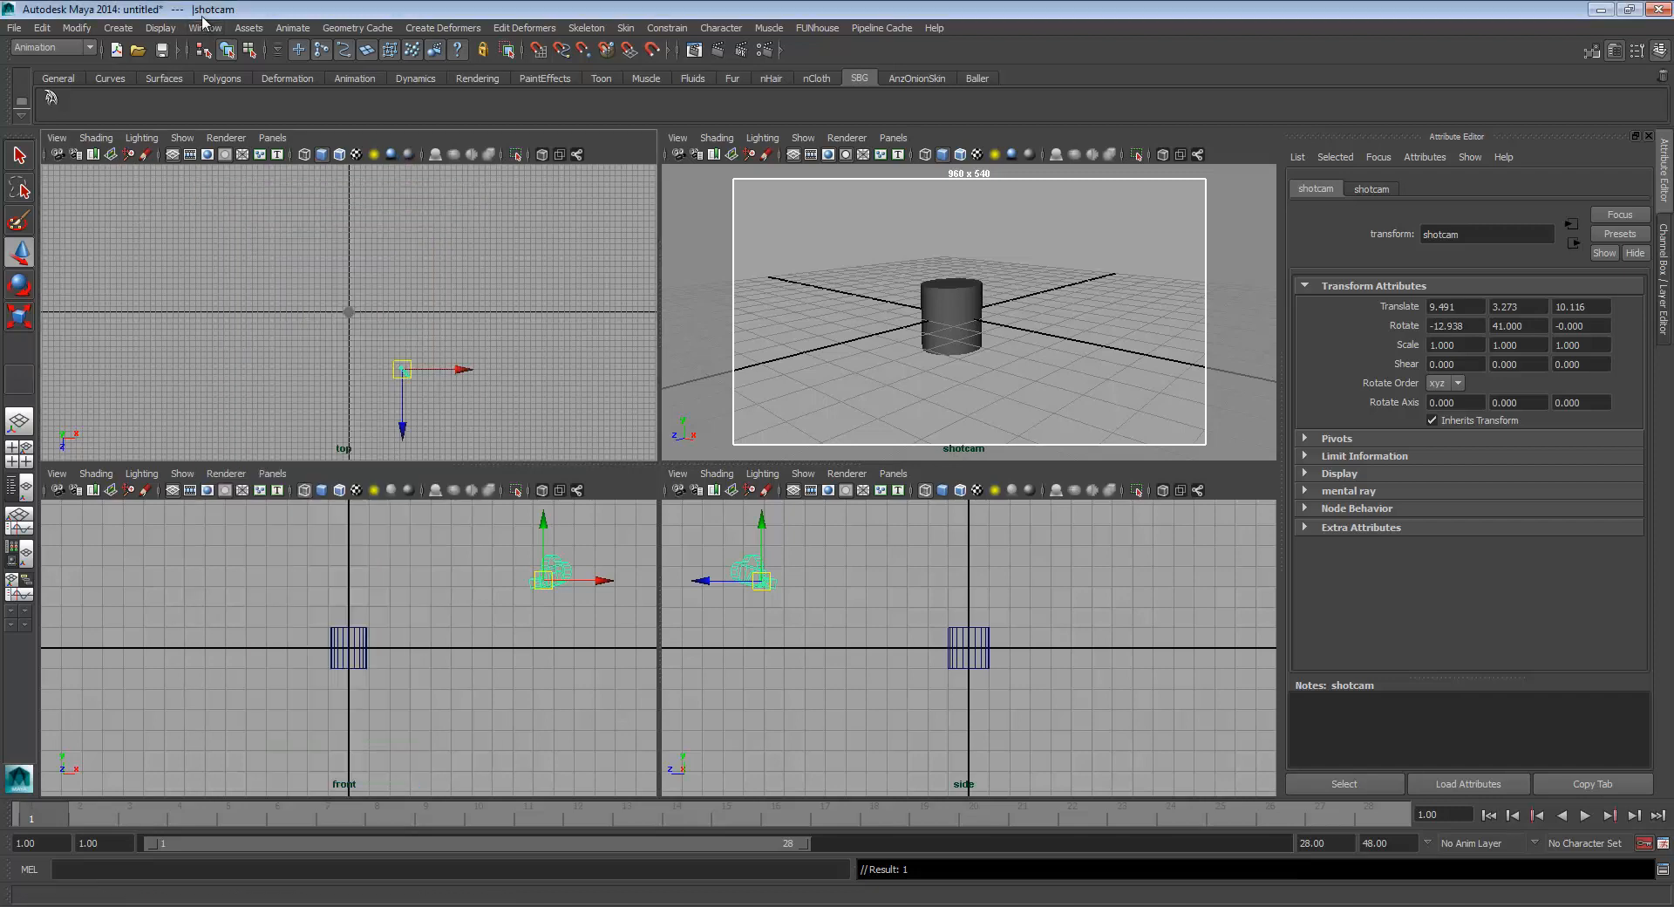
pyautogui.click(209, 30)
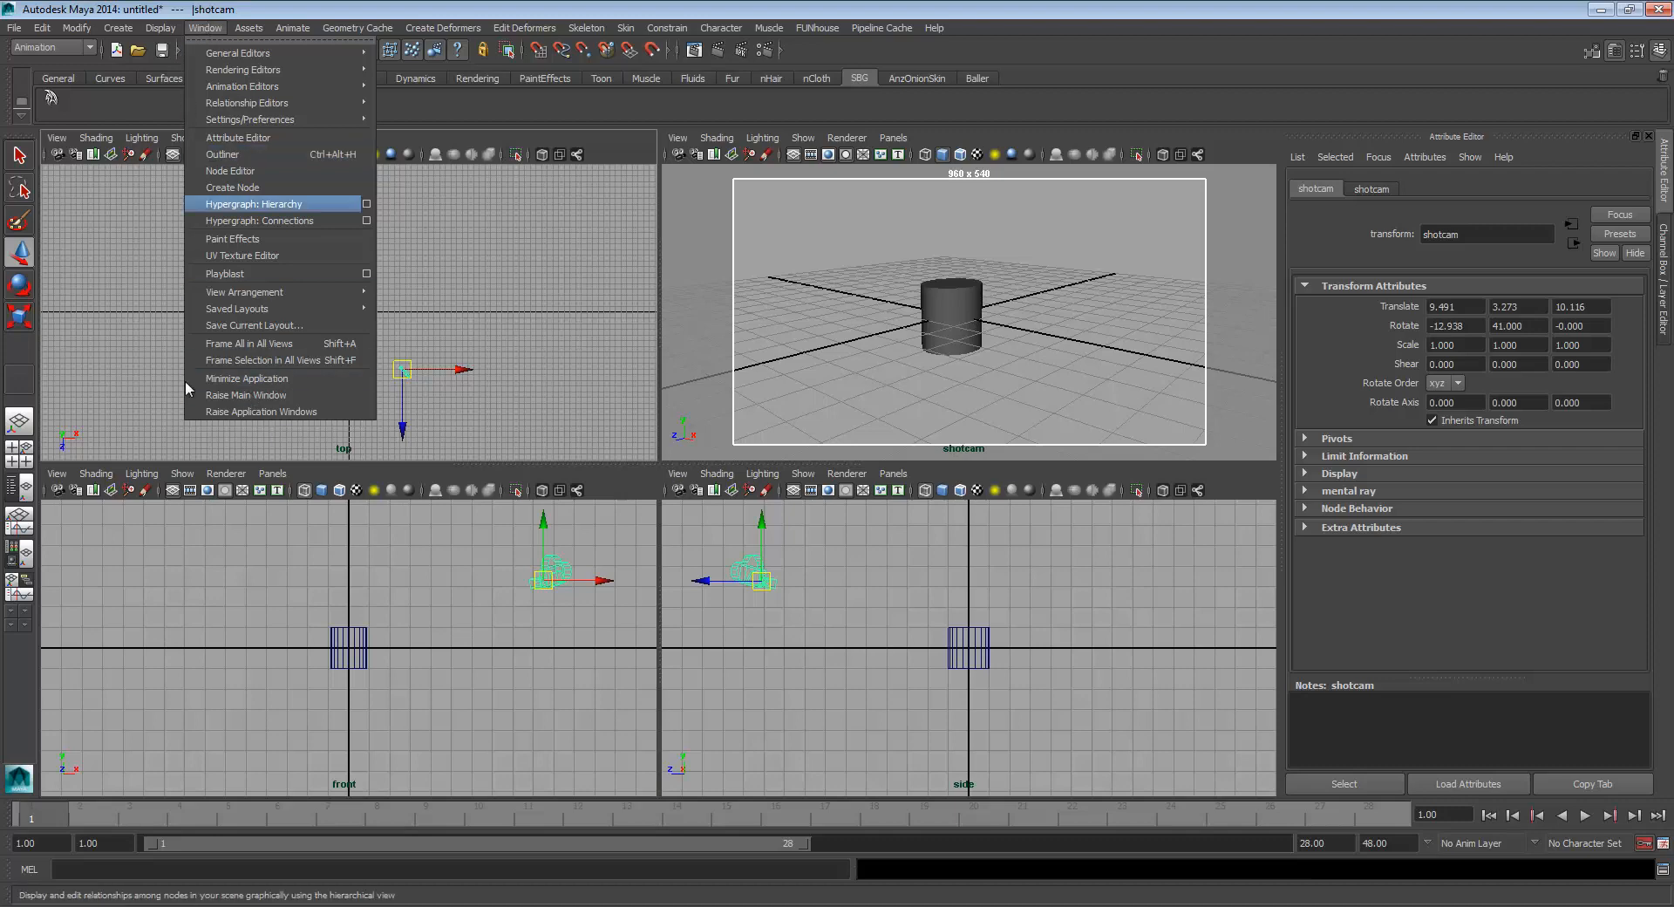
pyautogui.click(205, 29)
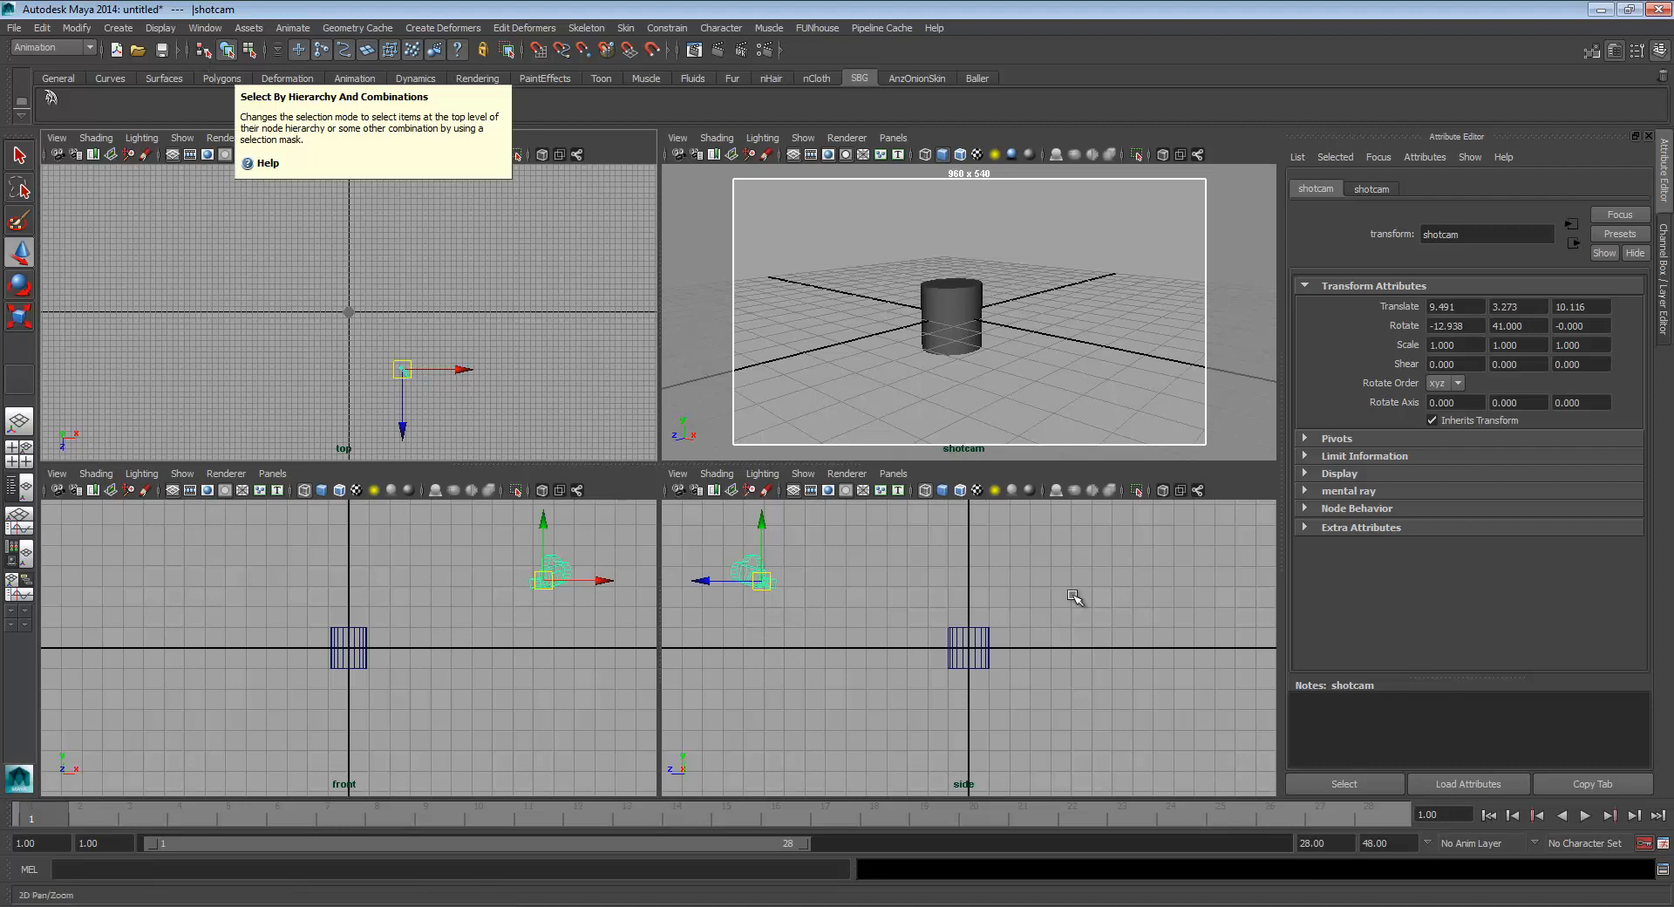
# Start and stop playback of the animation in the time slider
pyautogui.hotkey('alt', 'v')
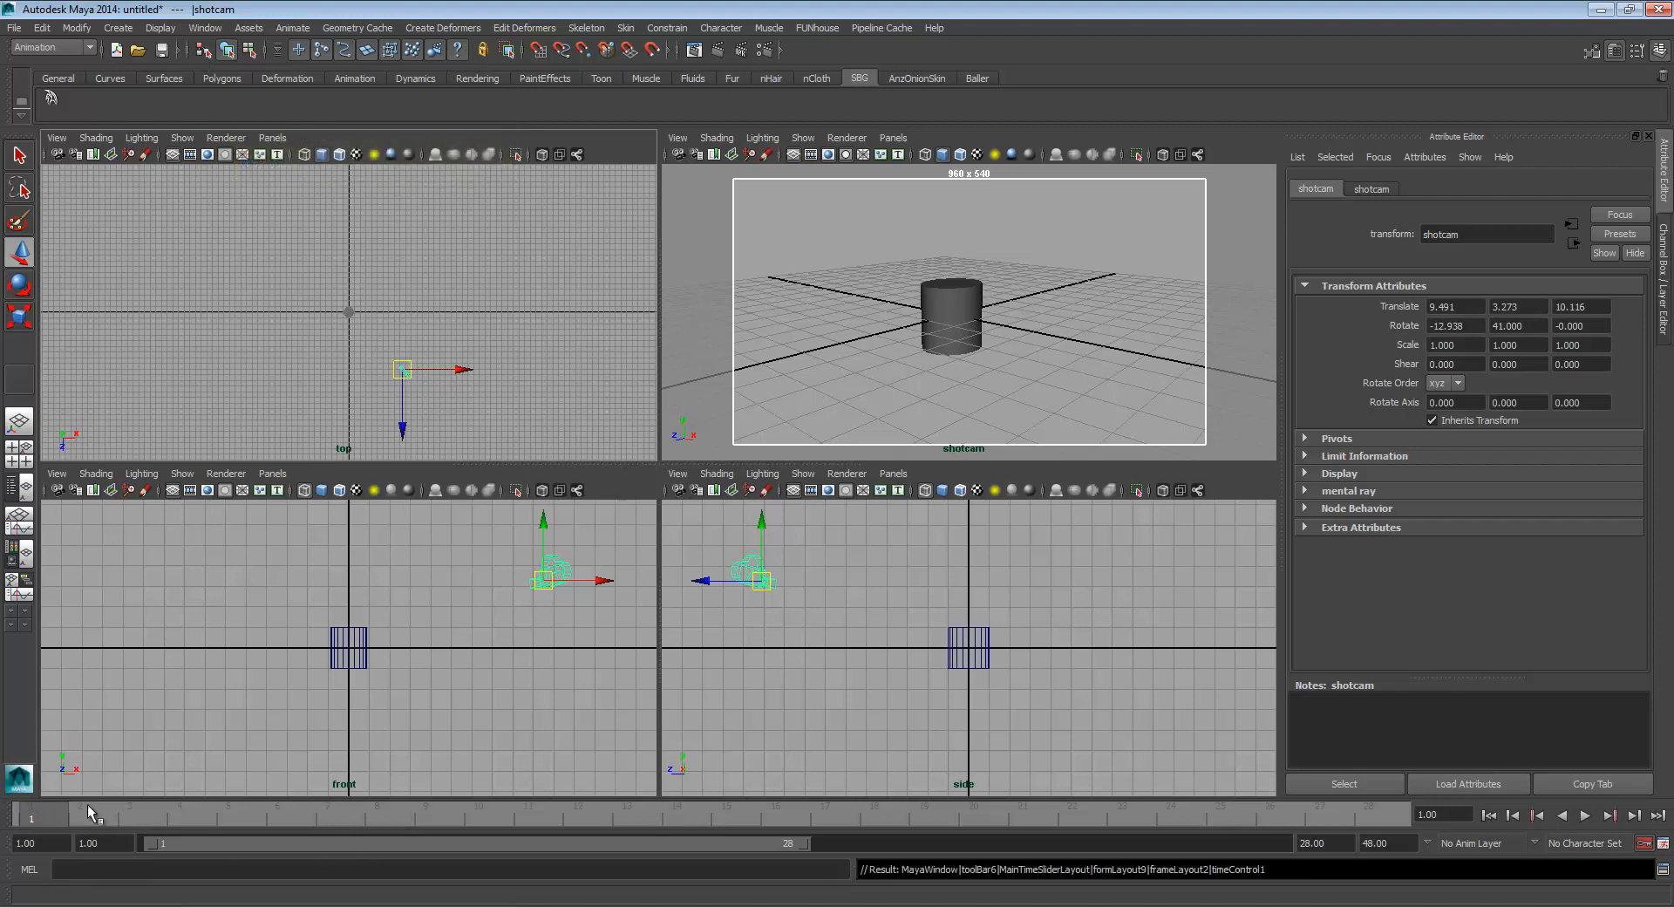
pyautogui.hotkey('alt', 'v')
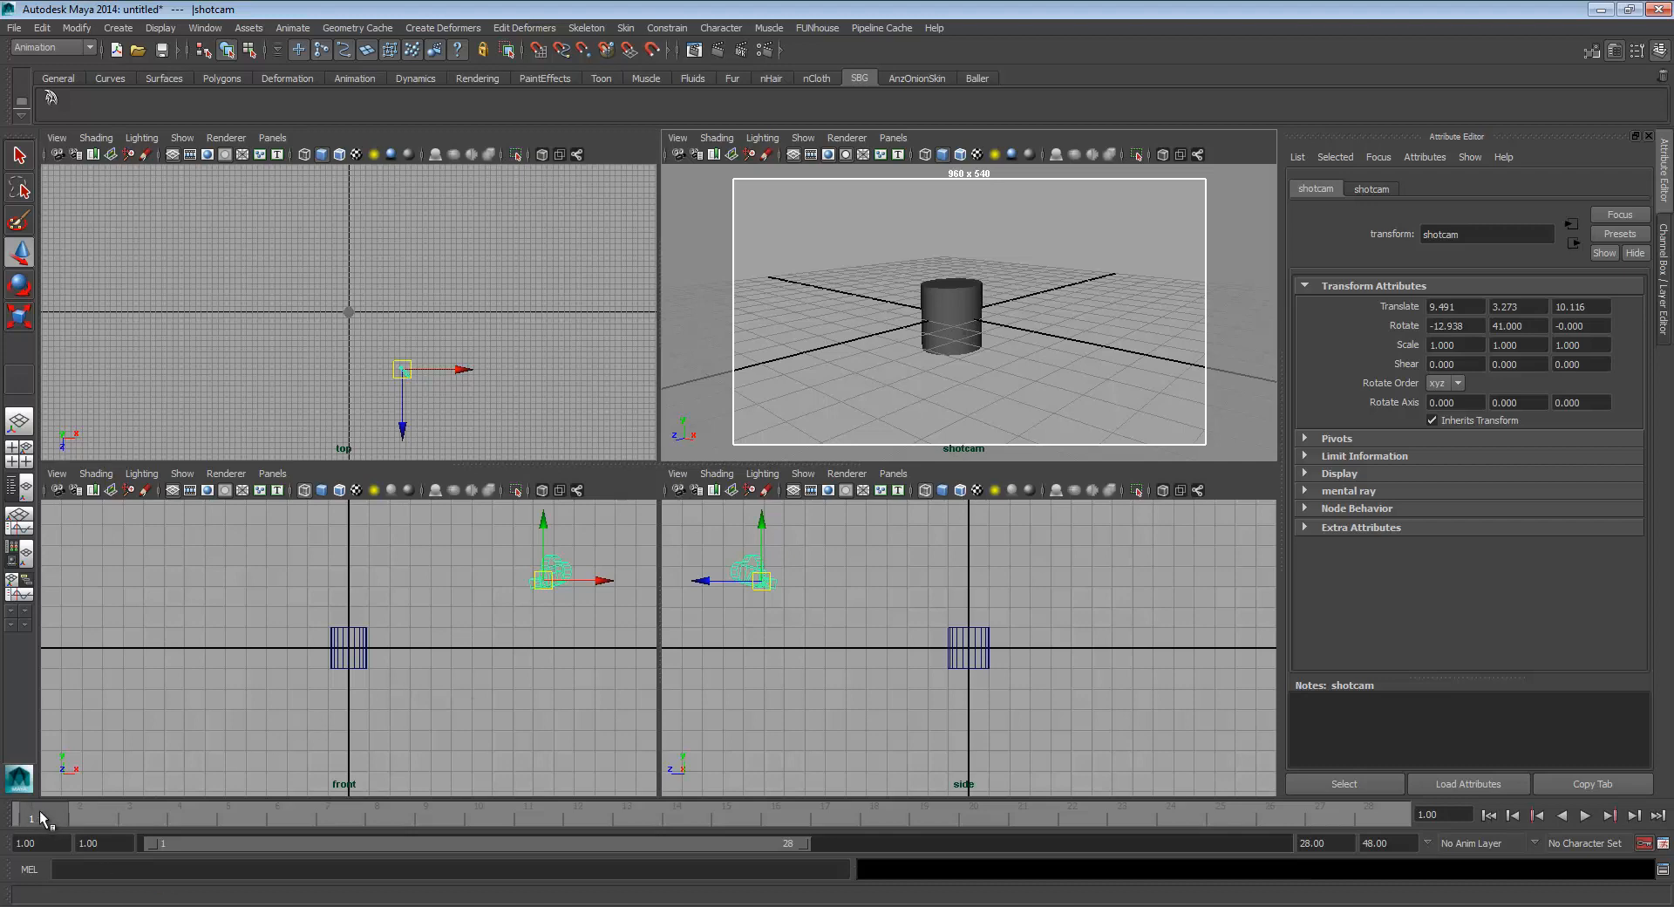
pyautogui.hotkey('alt', 'v')
pyautogui.press('Escape')
# Select the cylinder and switch the menu set to Polygons and back to Animation
pyautogui.click(960, 303)
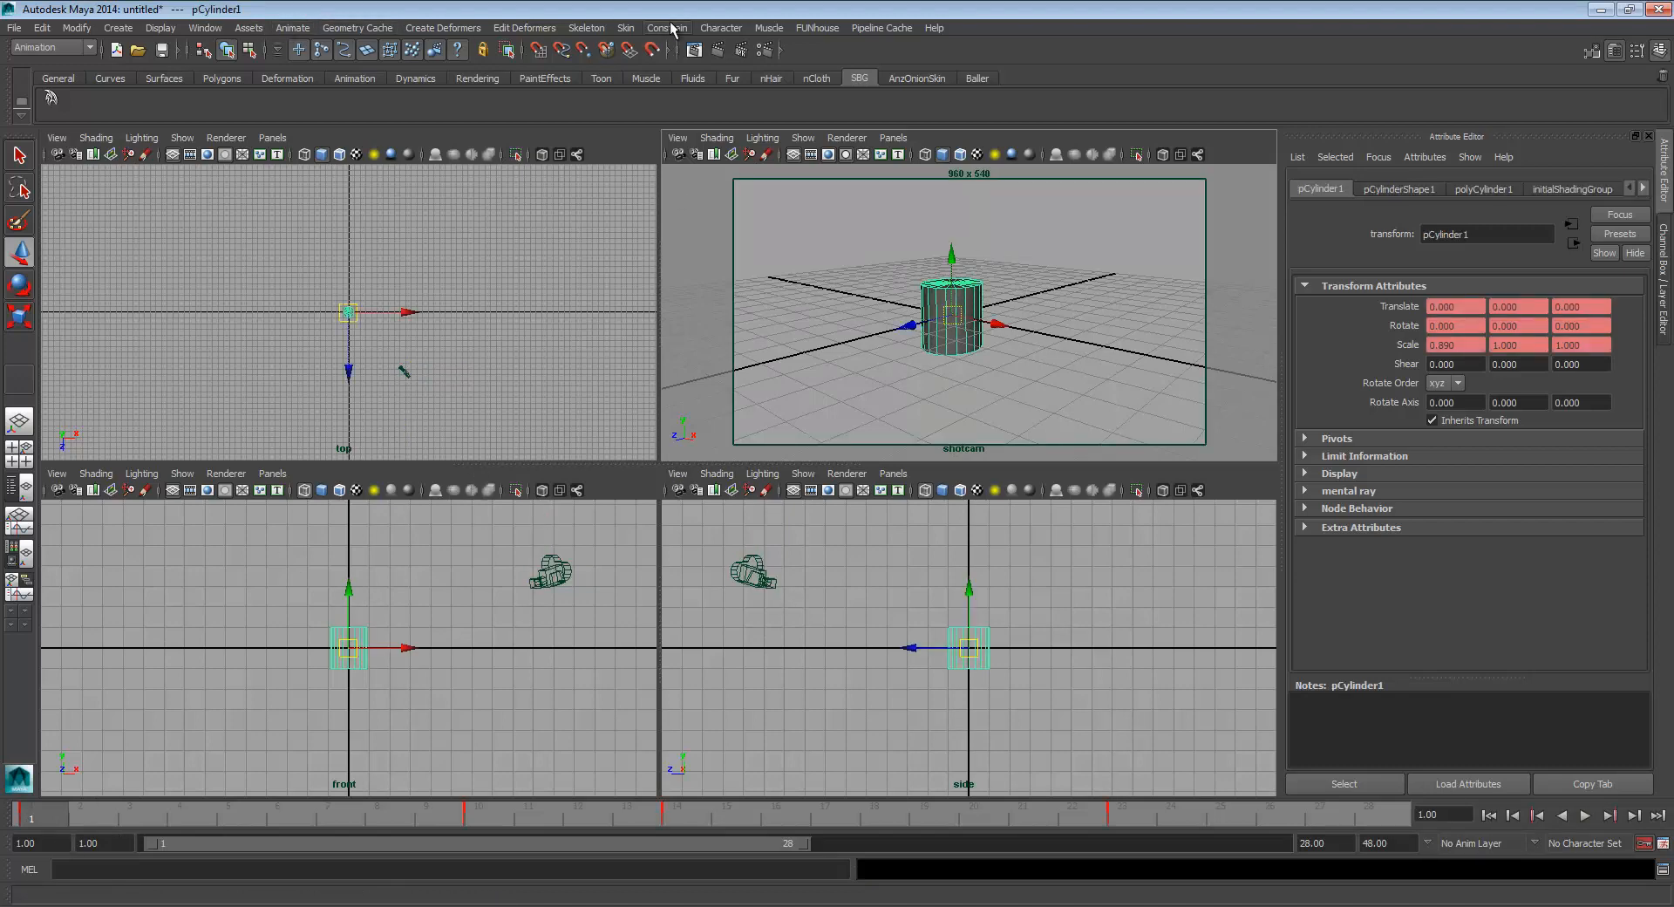
pyautogui.click(48, 47)
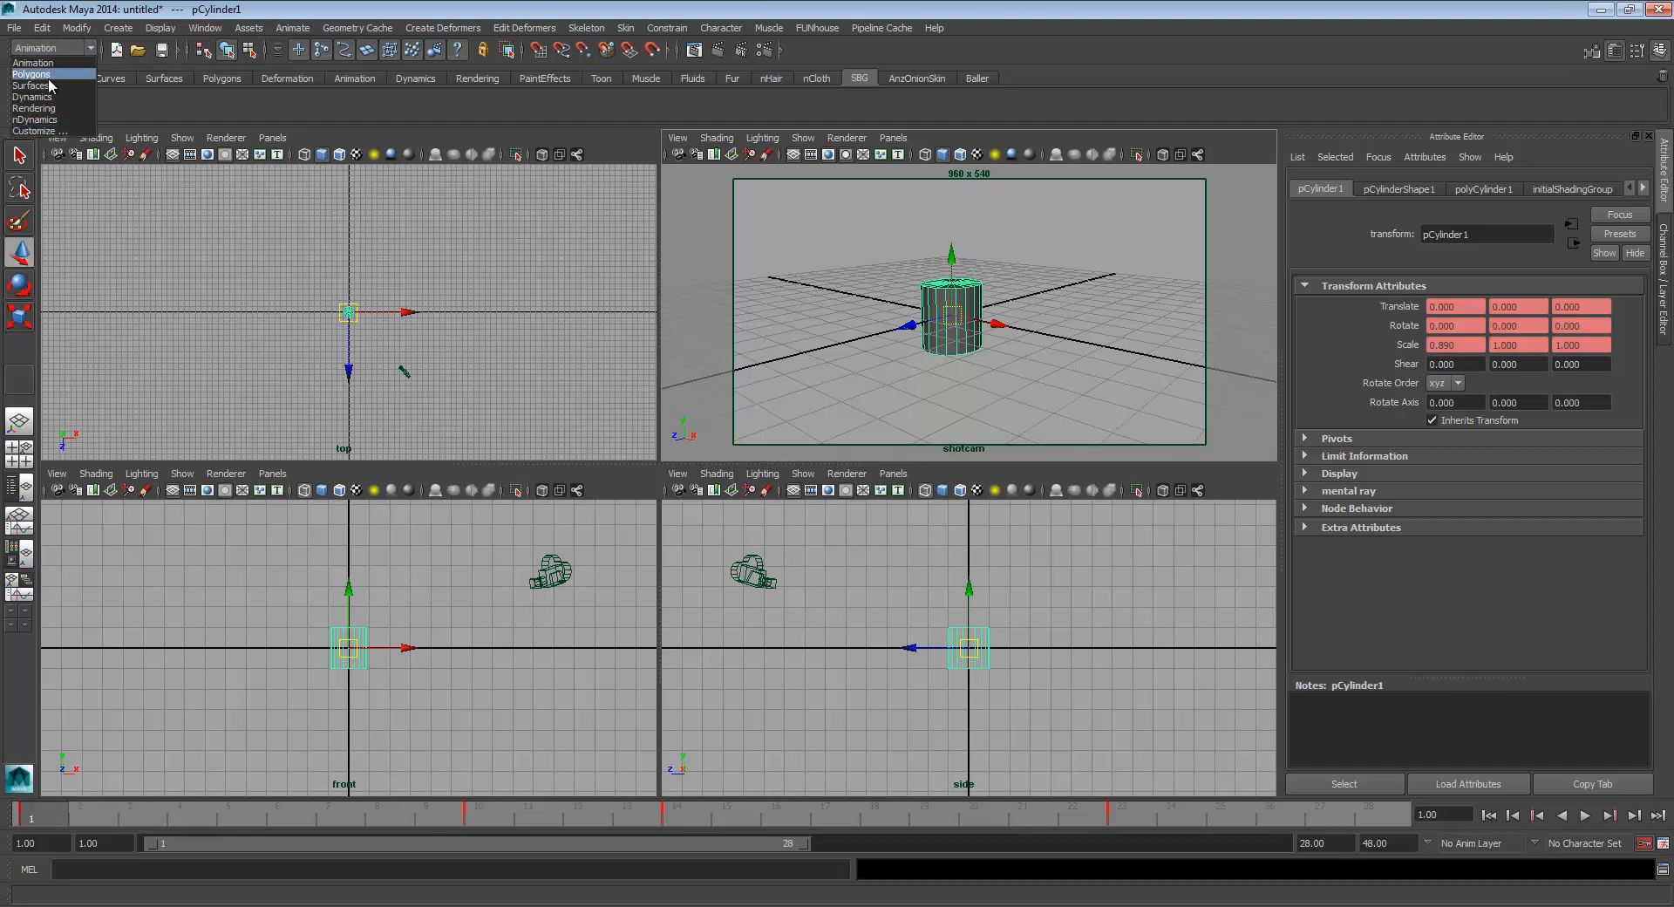
pyautogui.click(31, 74)
pyautogui.click(52, 47)
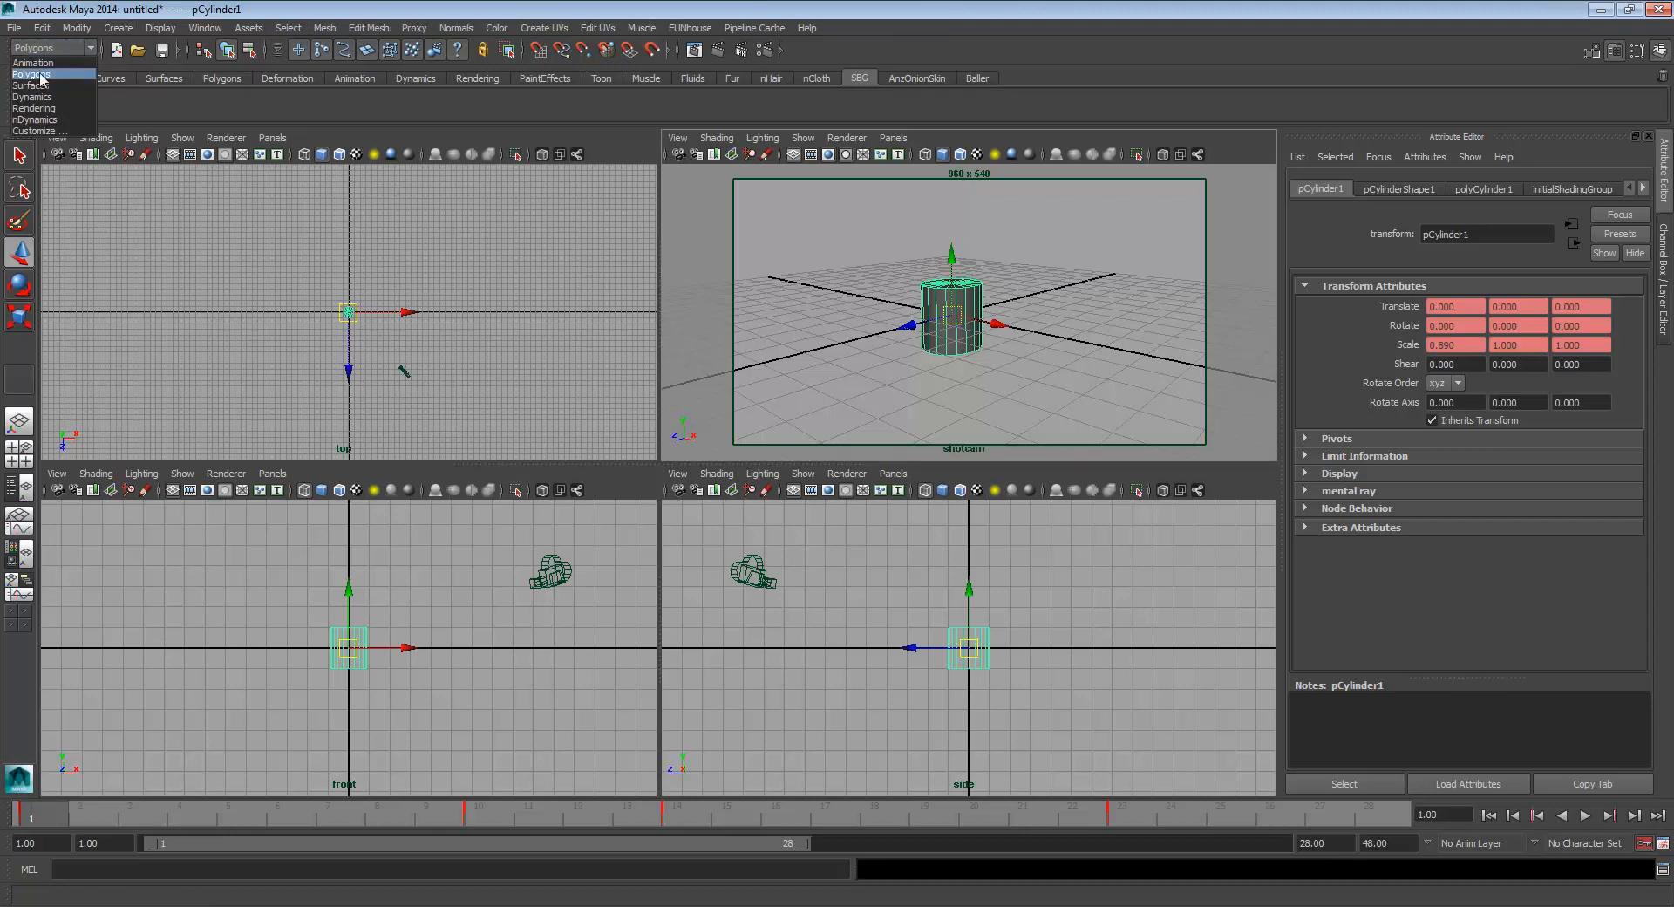
pyautogui.click(41, 64)
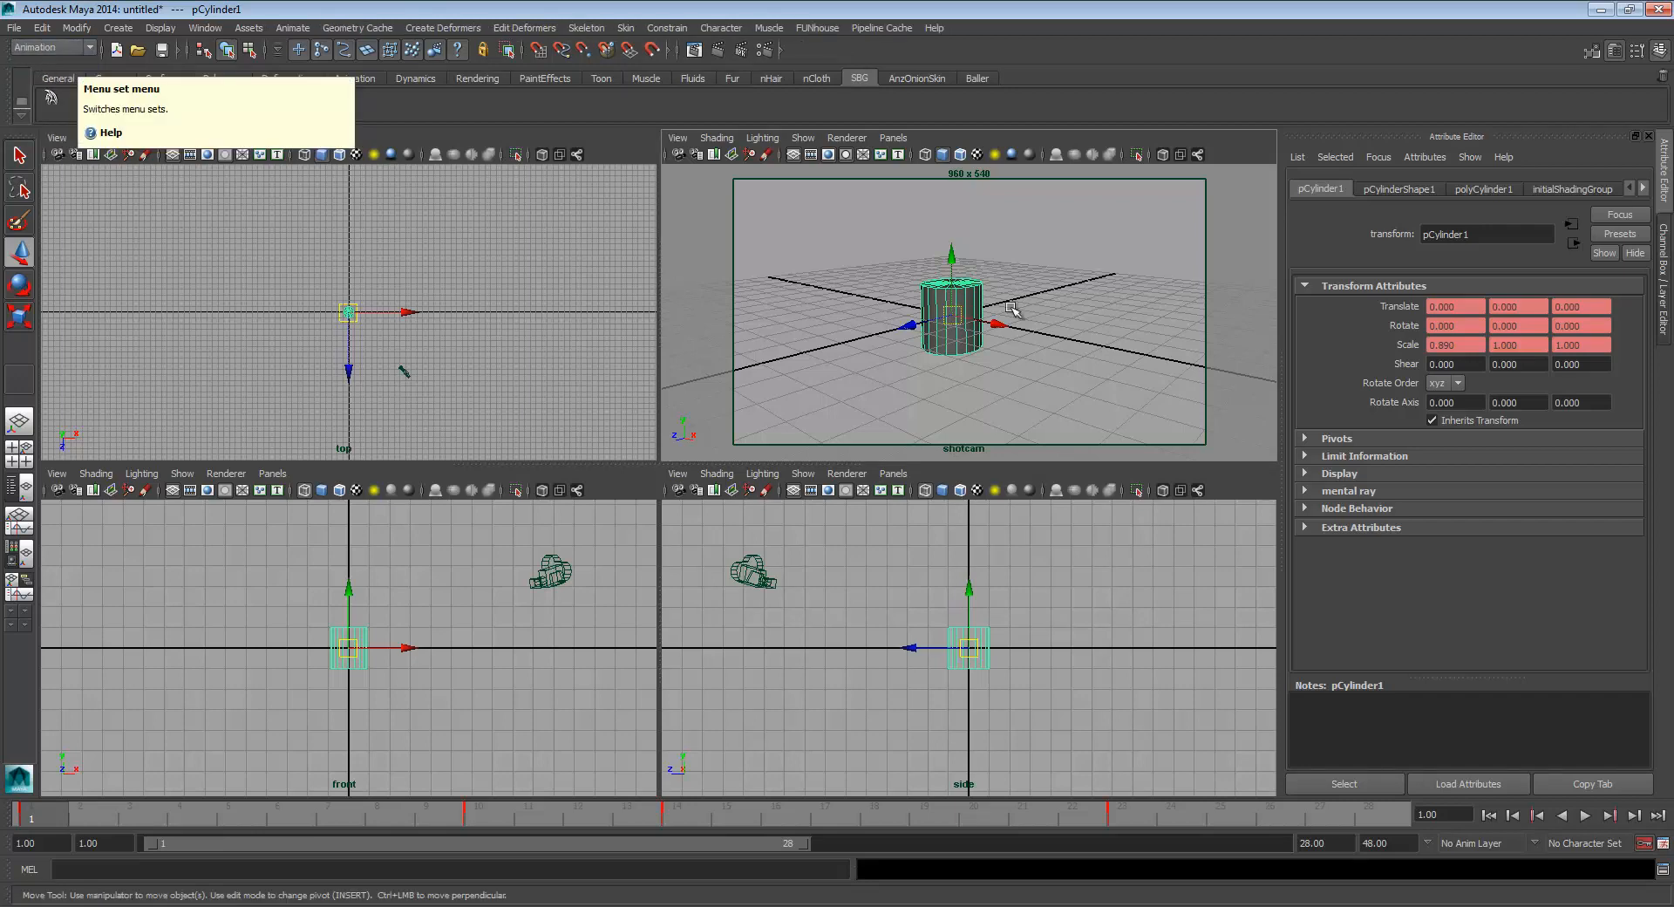
# Create an editable motion trail for the cylinder and maximize the shotcam view
pyautogui.click(299, 29)
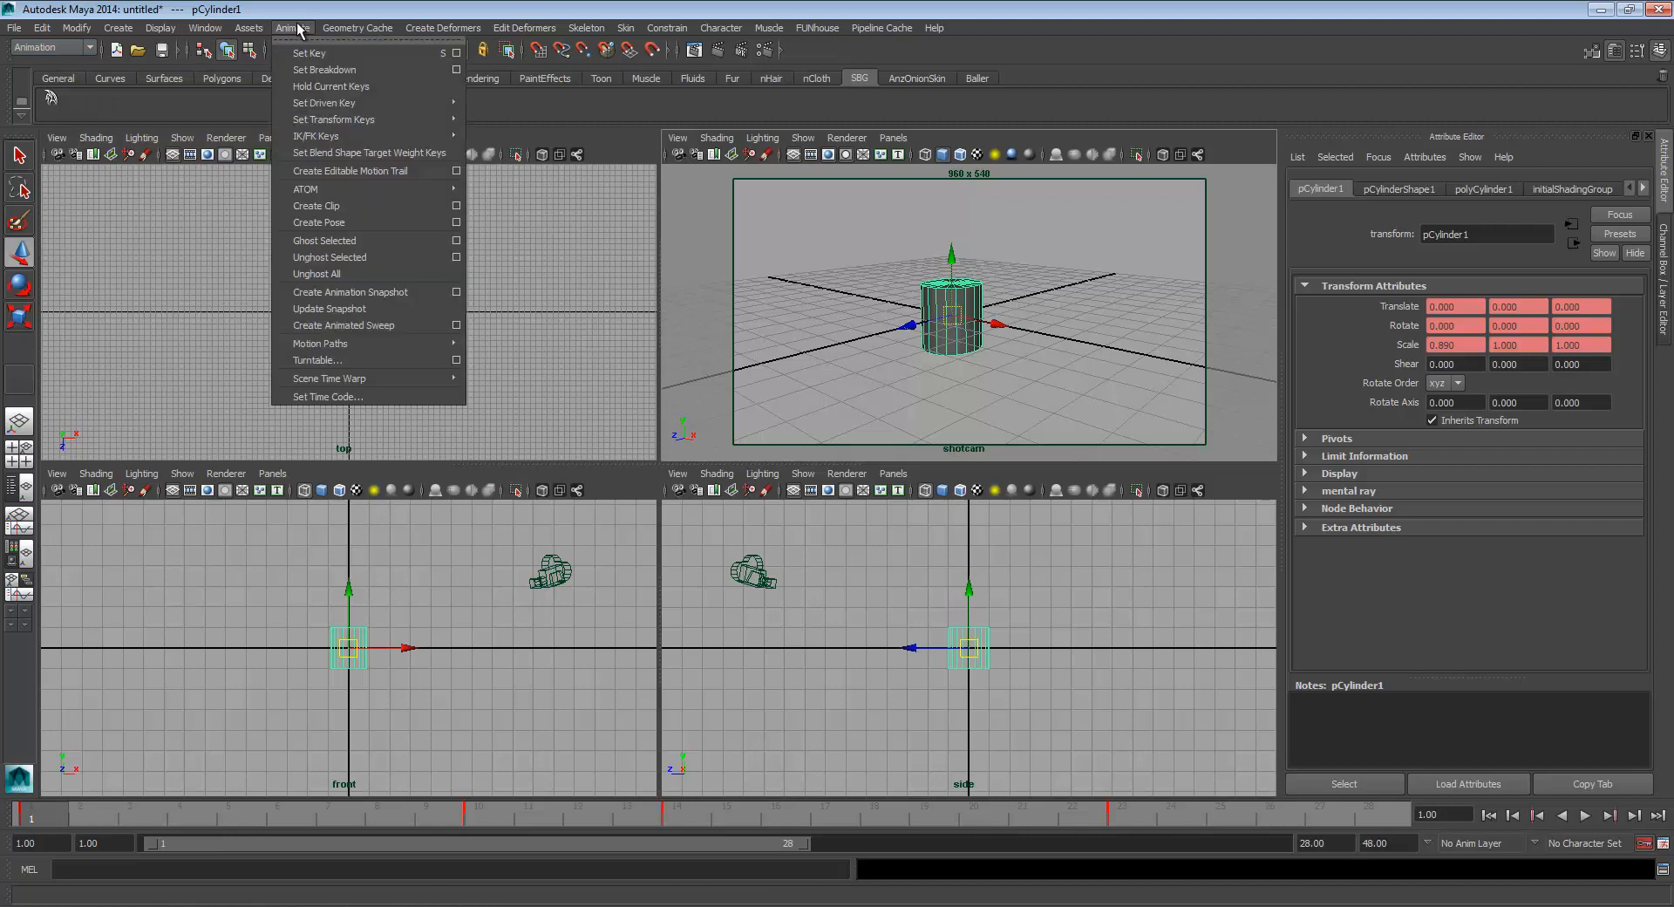
pyautogui.click(322, 174)
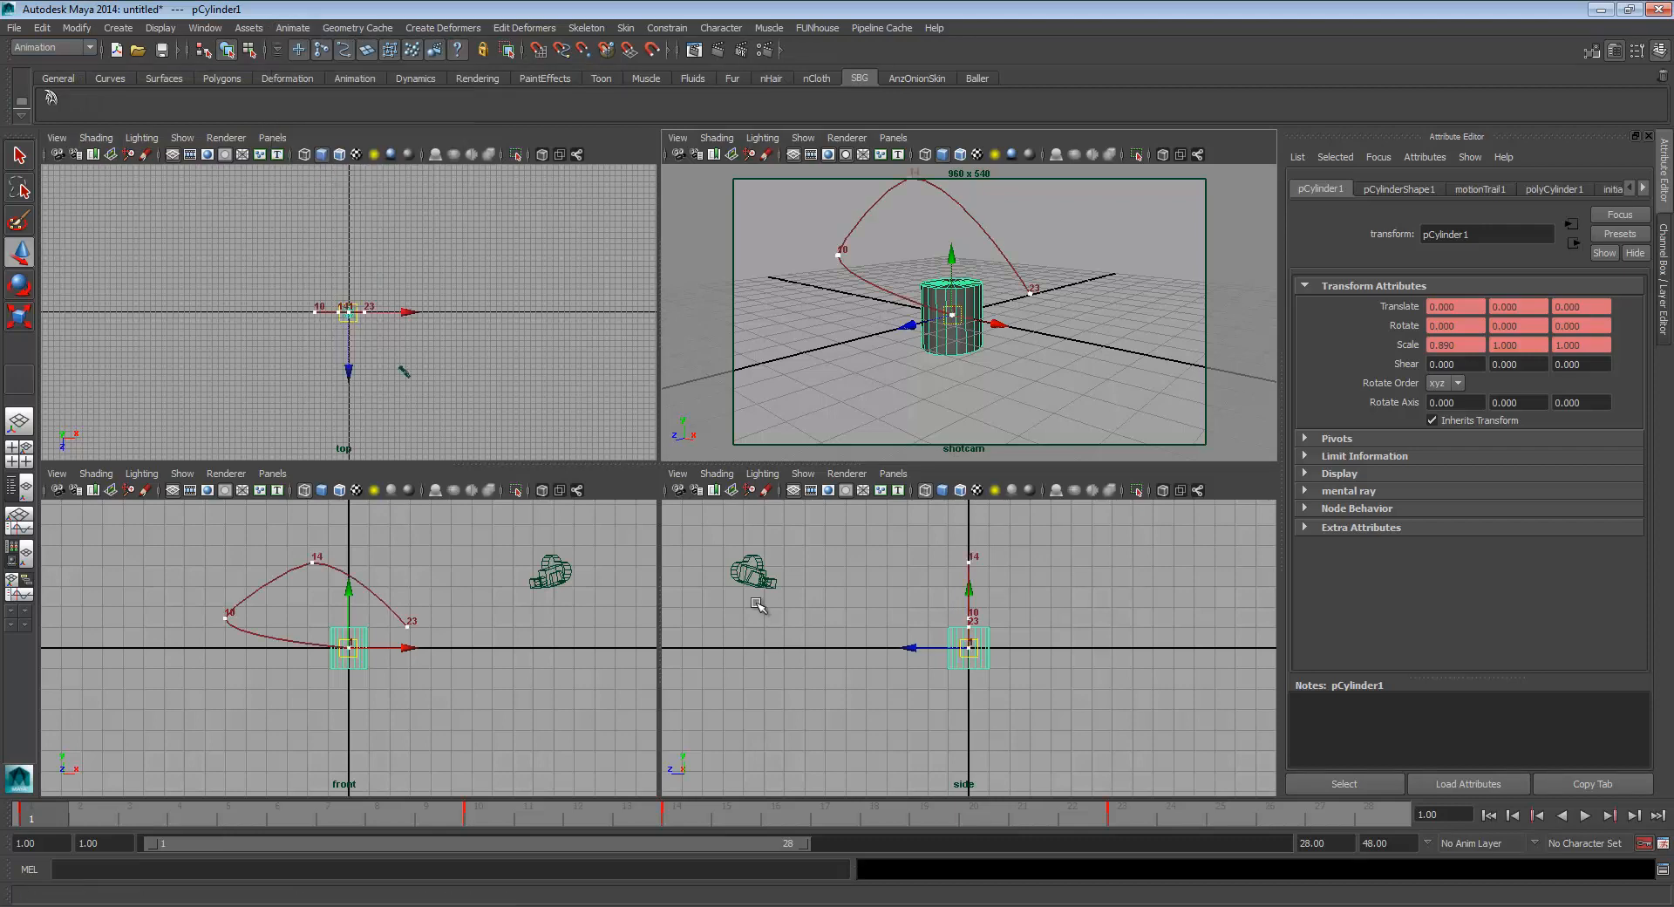
pyautogui.click(859, 380)
pyautogui.press('space')
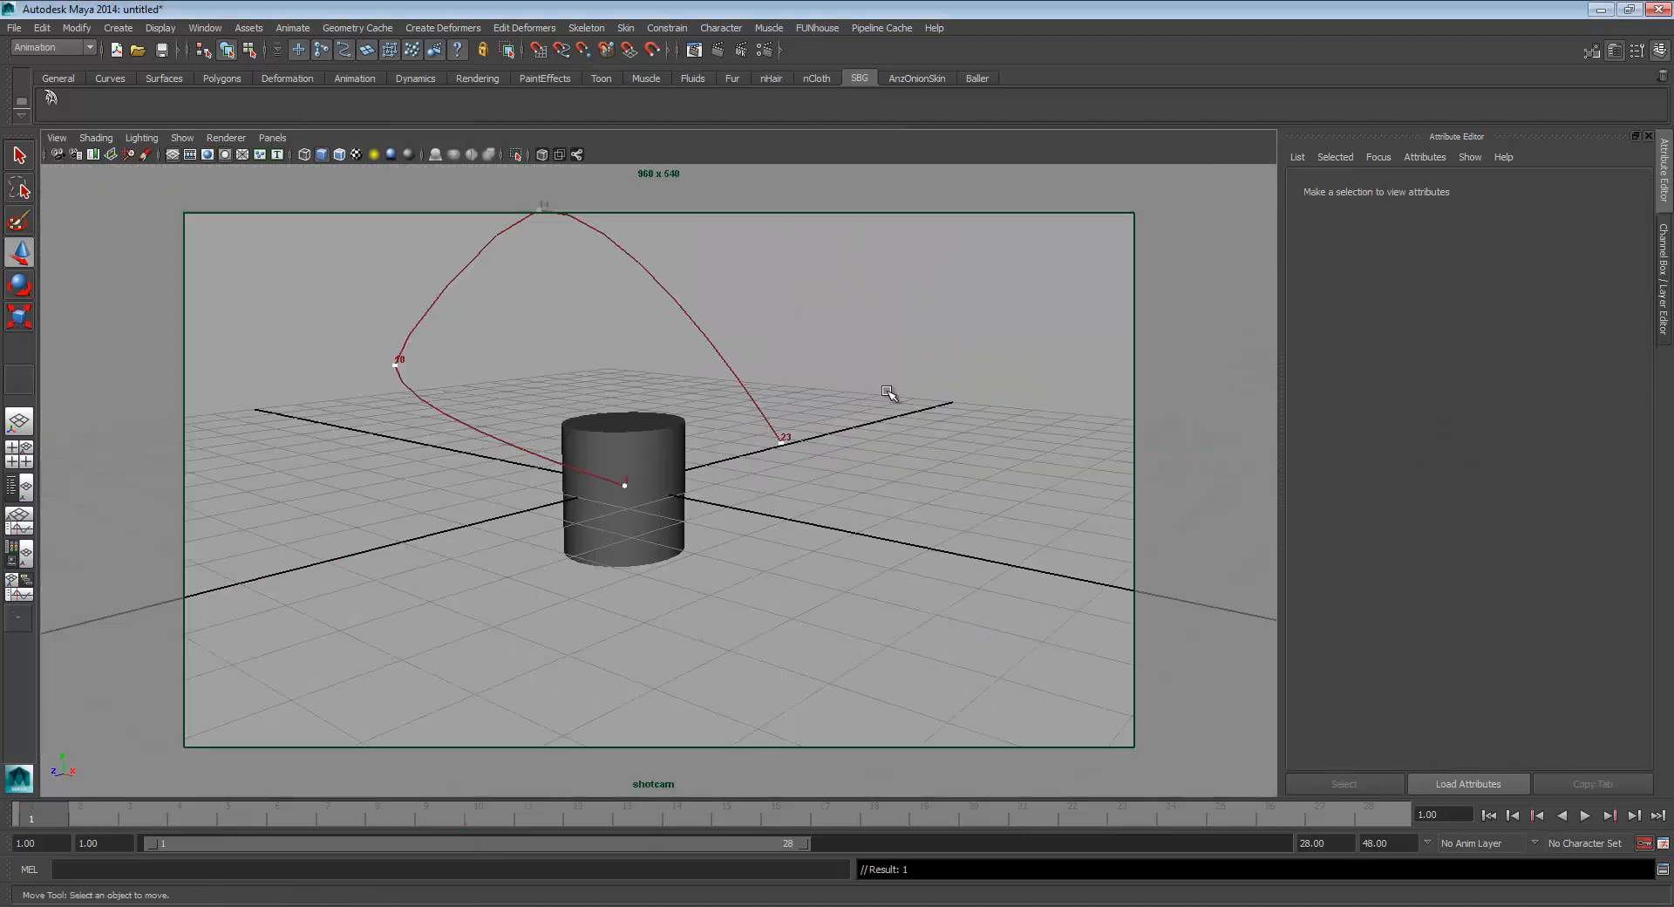
# Select the cylinder, play its animation along the motion trail, and return to frame 1
pyautogui.click(622, 497)
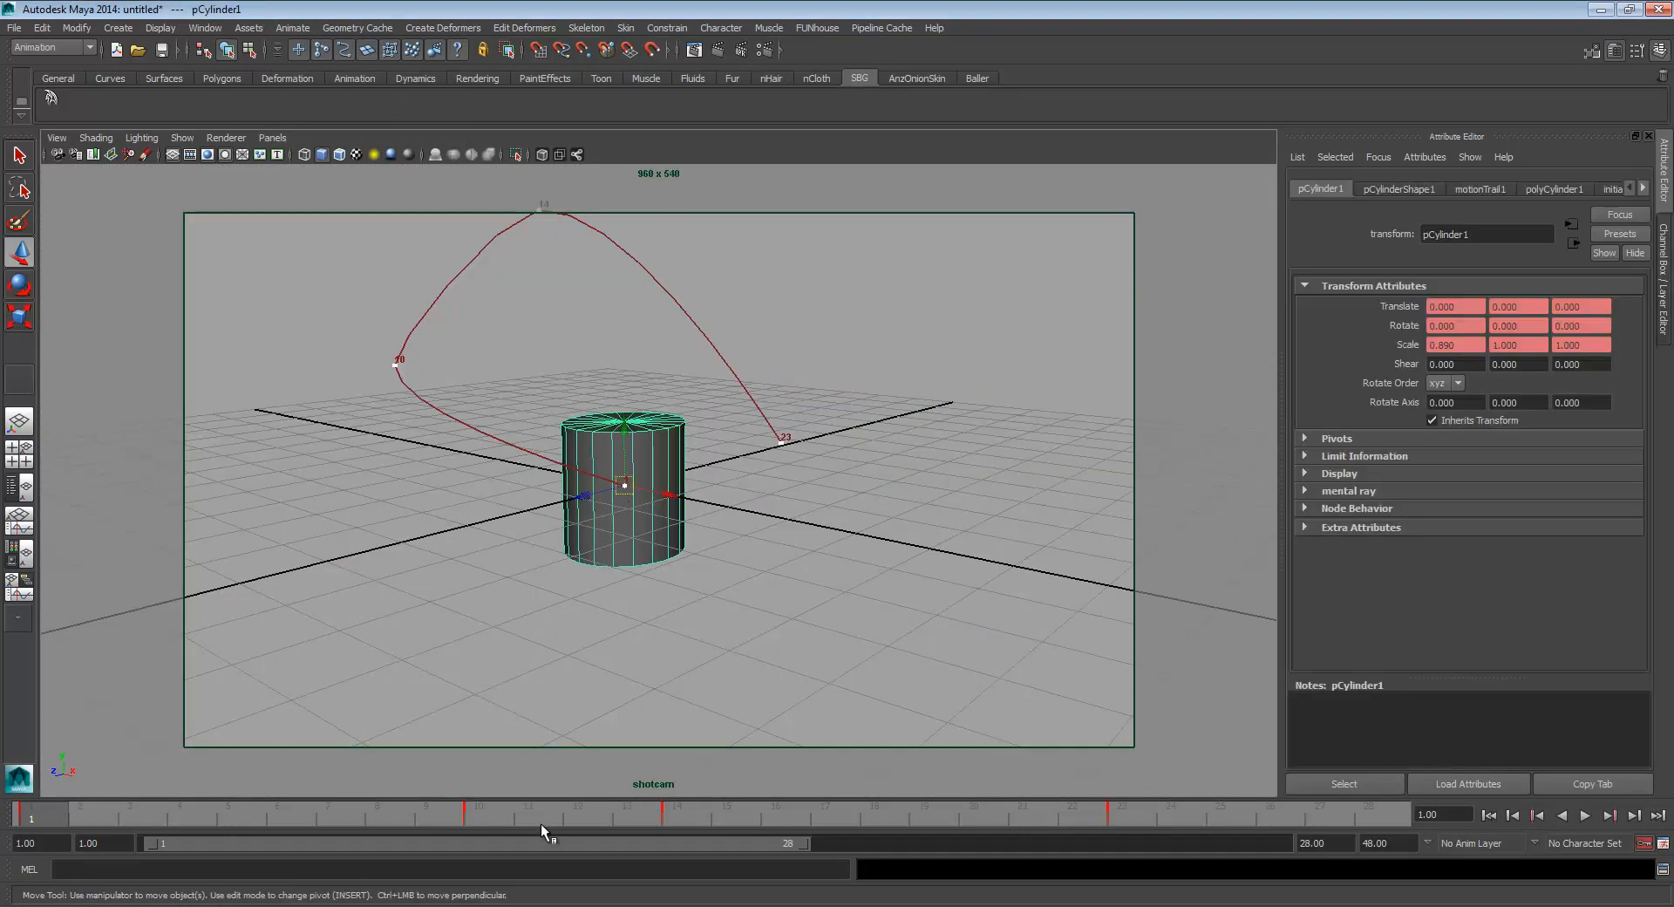
pyautogui.hotkey('alt', 'v')
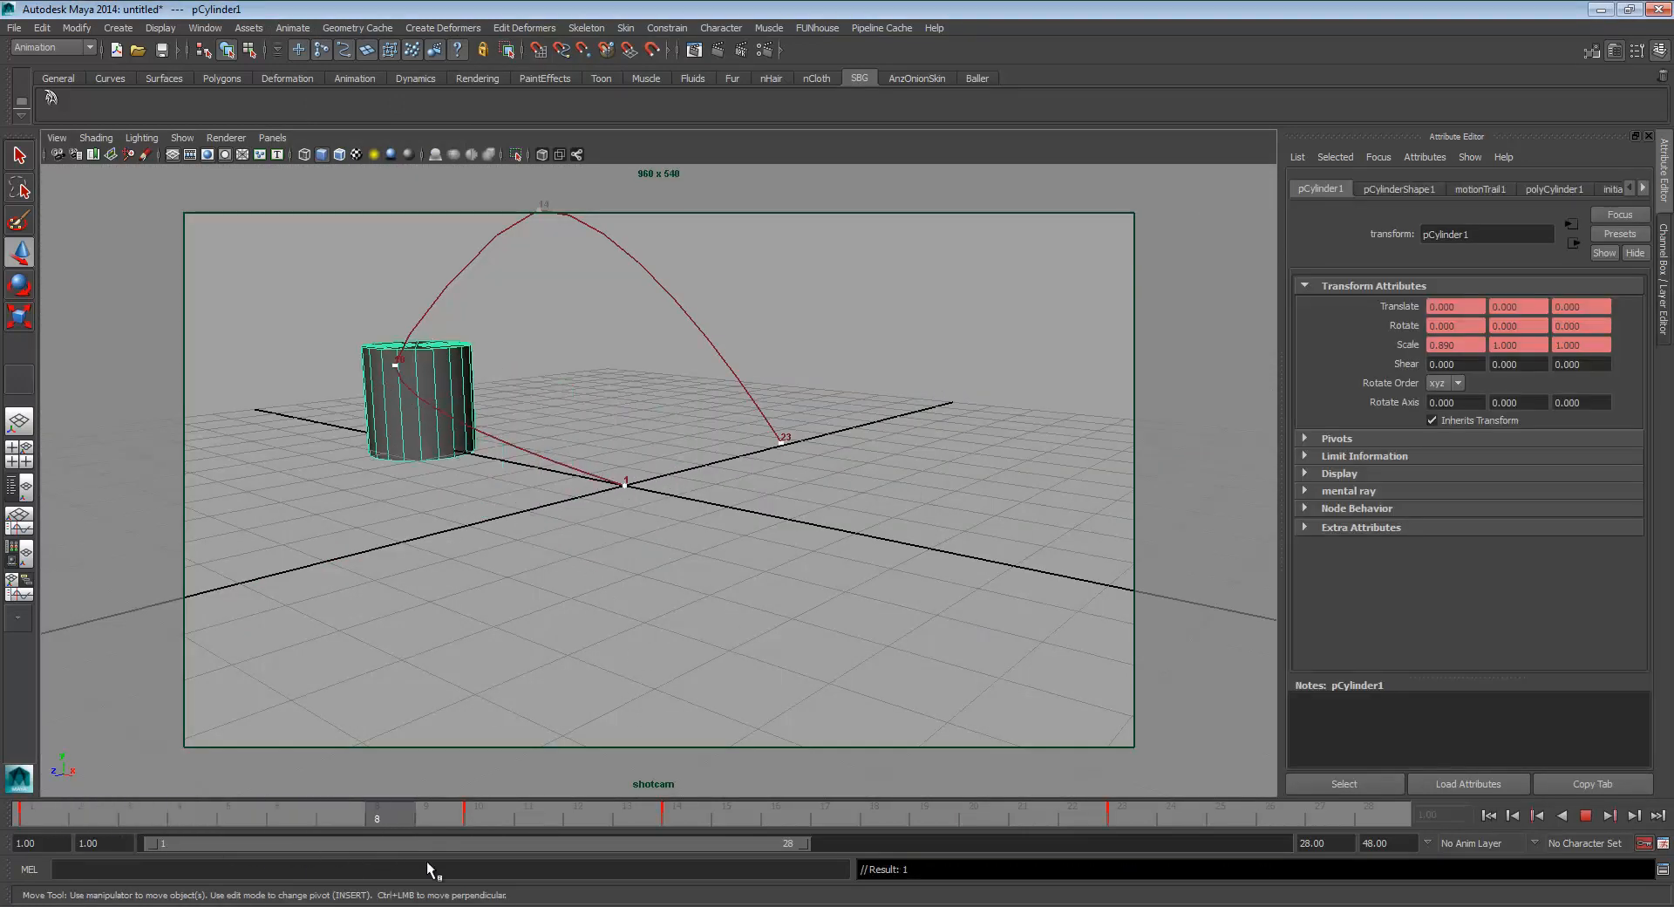
pyautogui.moveTo(401, 815); pyautogui.dragTo(26, 796)
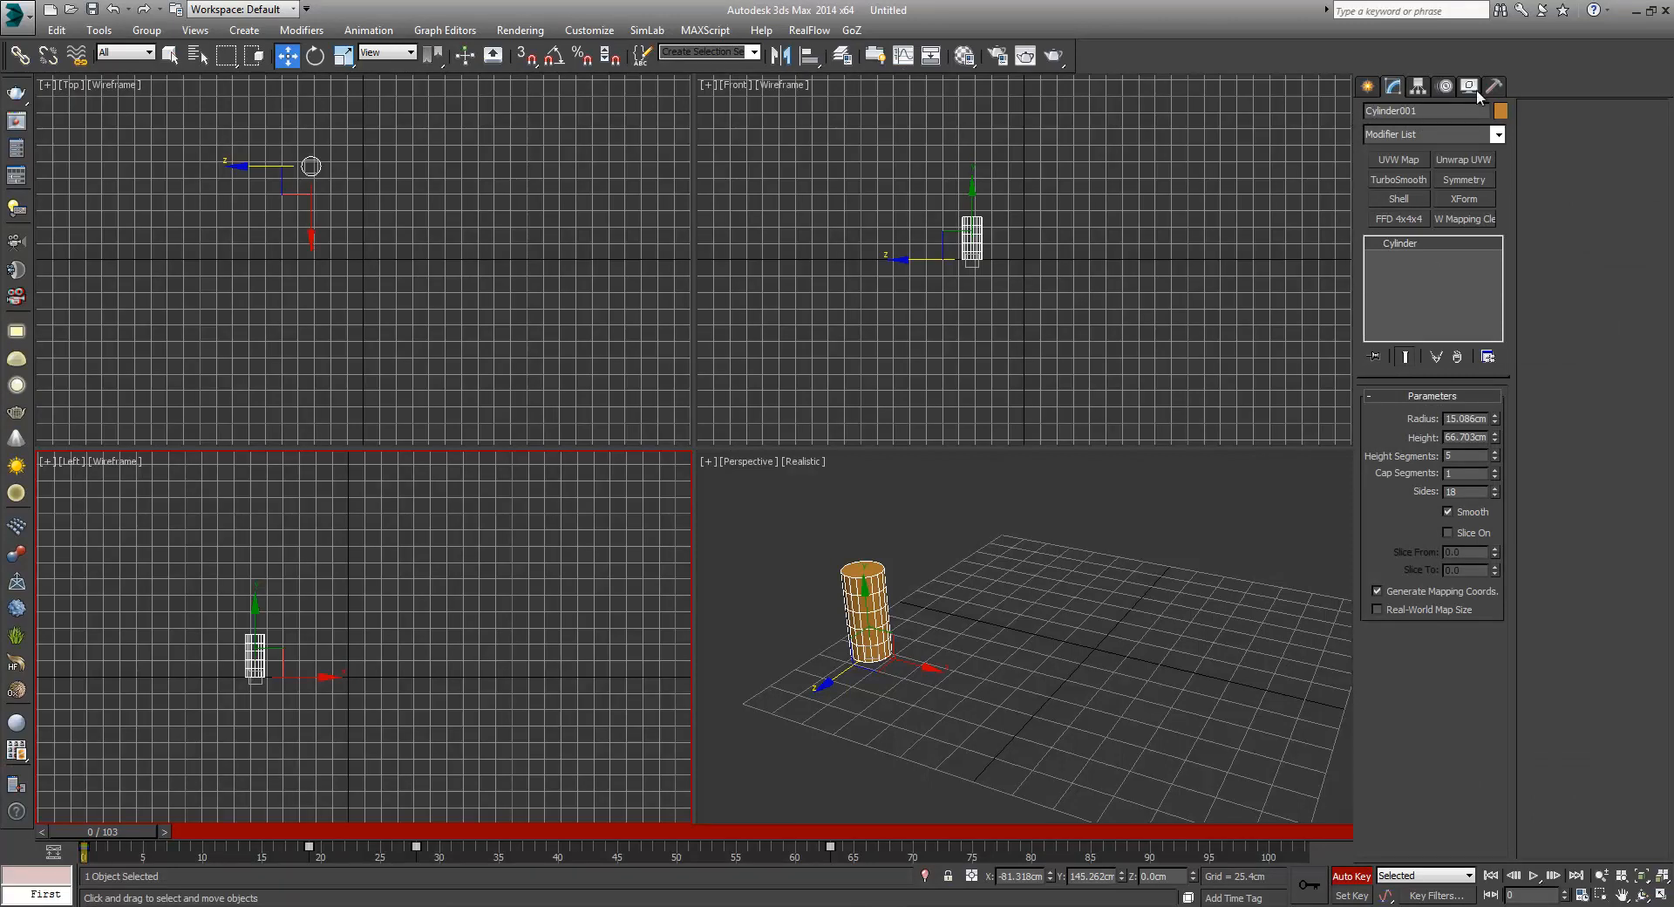
# Switch to 3ds Max and display the cylinder's motion trajectory in the maximized Perspective view
pyautogui.click(1474, 89)
pyautogui.click(1445, 88)
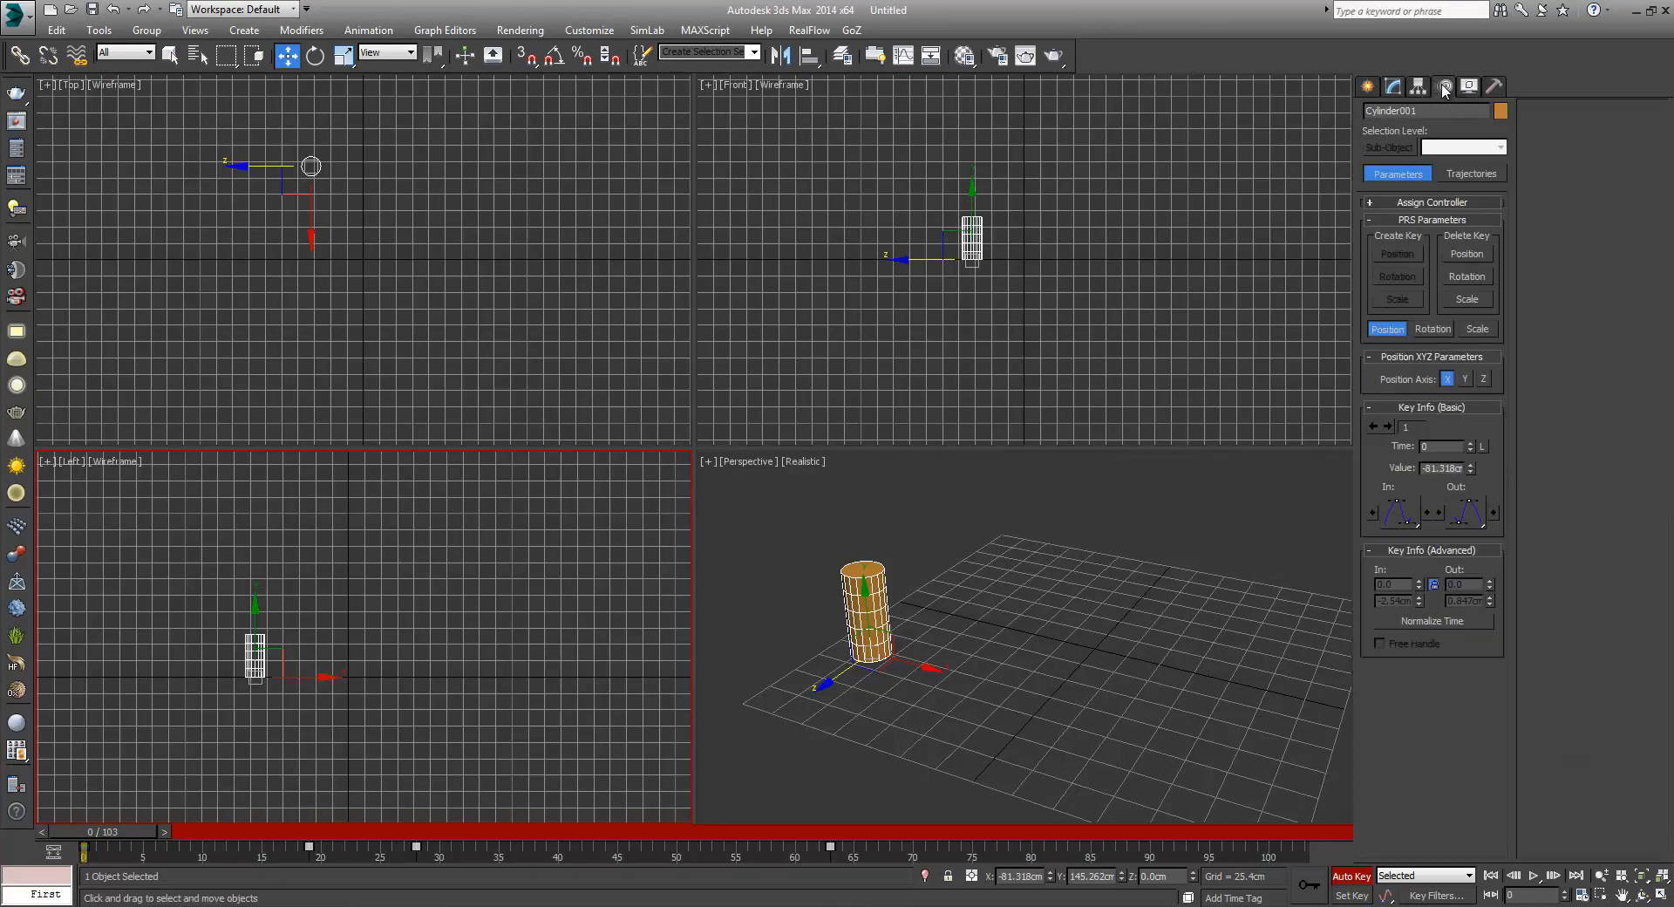
pyautogui.click(1468, 175)
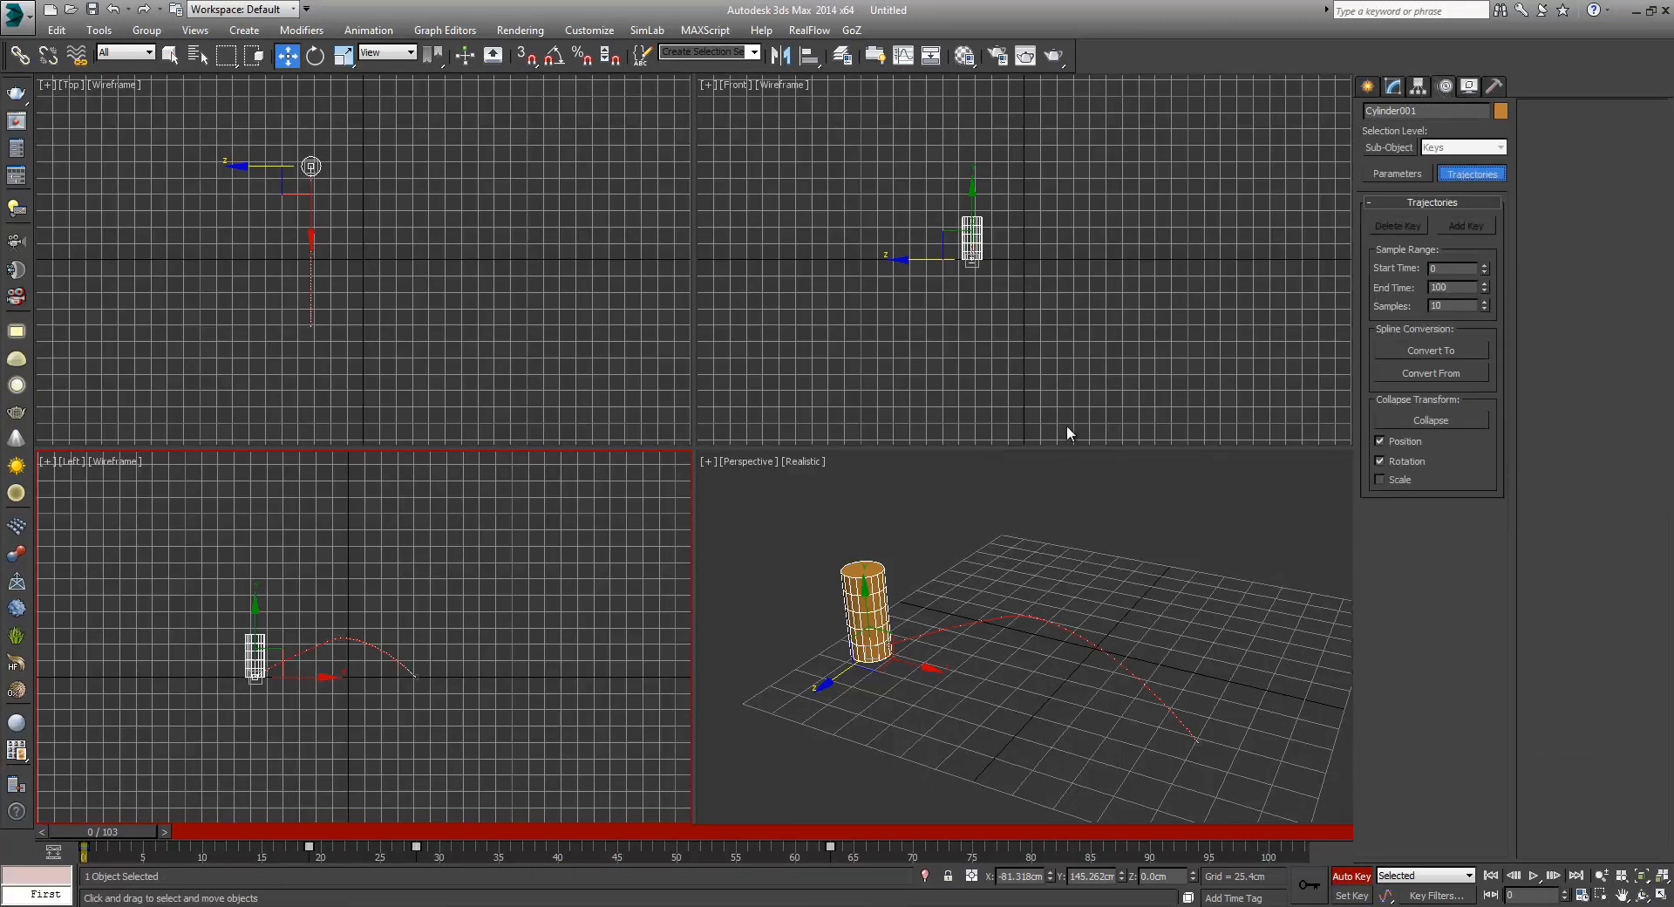
pyautogui.rightClick(1017, 668)
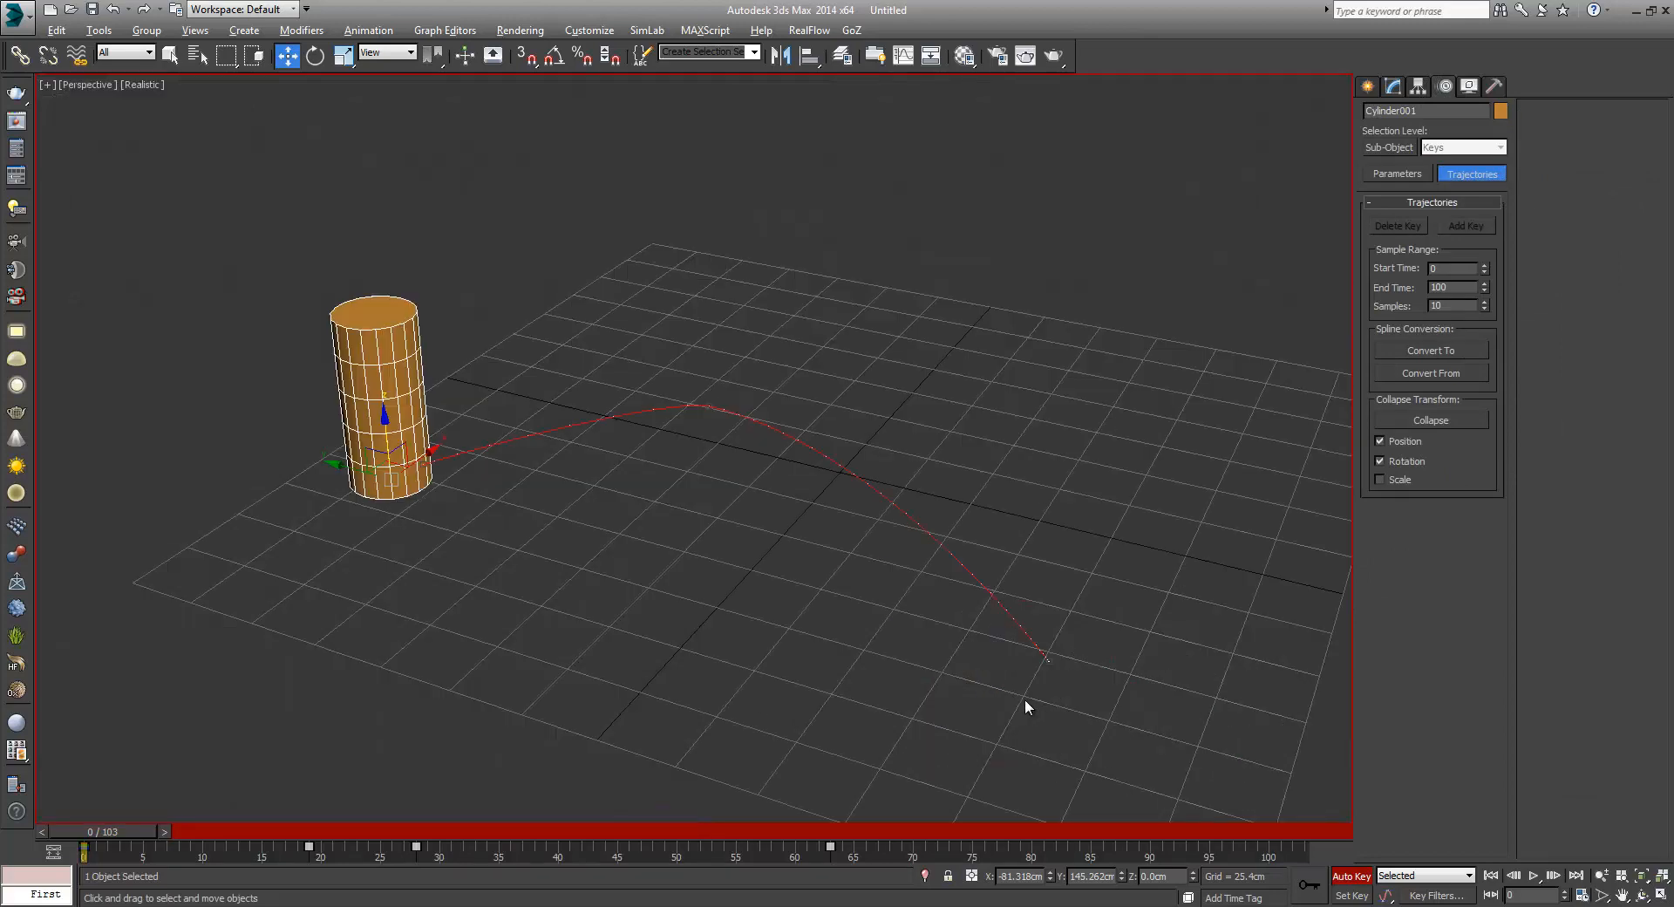
pyautogui.hotkey('alt', 'w')
pyautogui.keyDown('alt'); pyautogui.moveTo(538, 567); pyautogui.dragTo(599, 550, button='middle'); pyautogui.keyUp('alt')
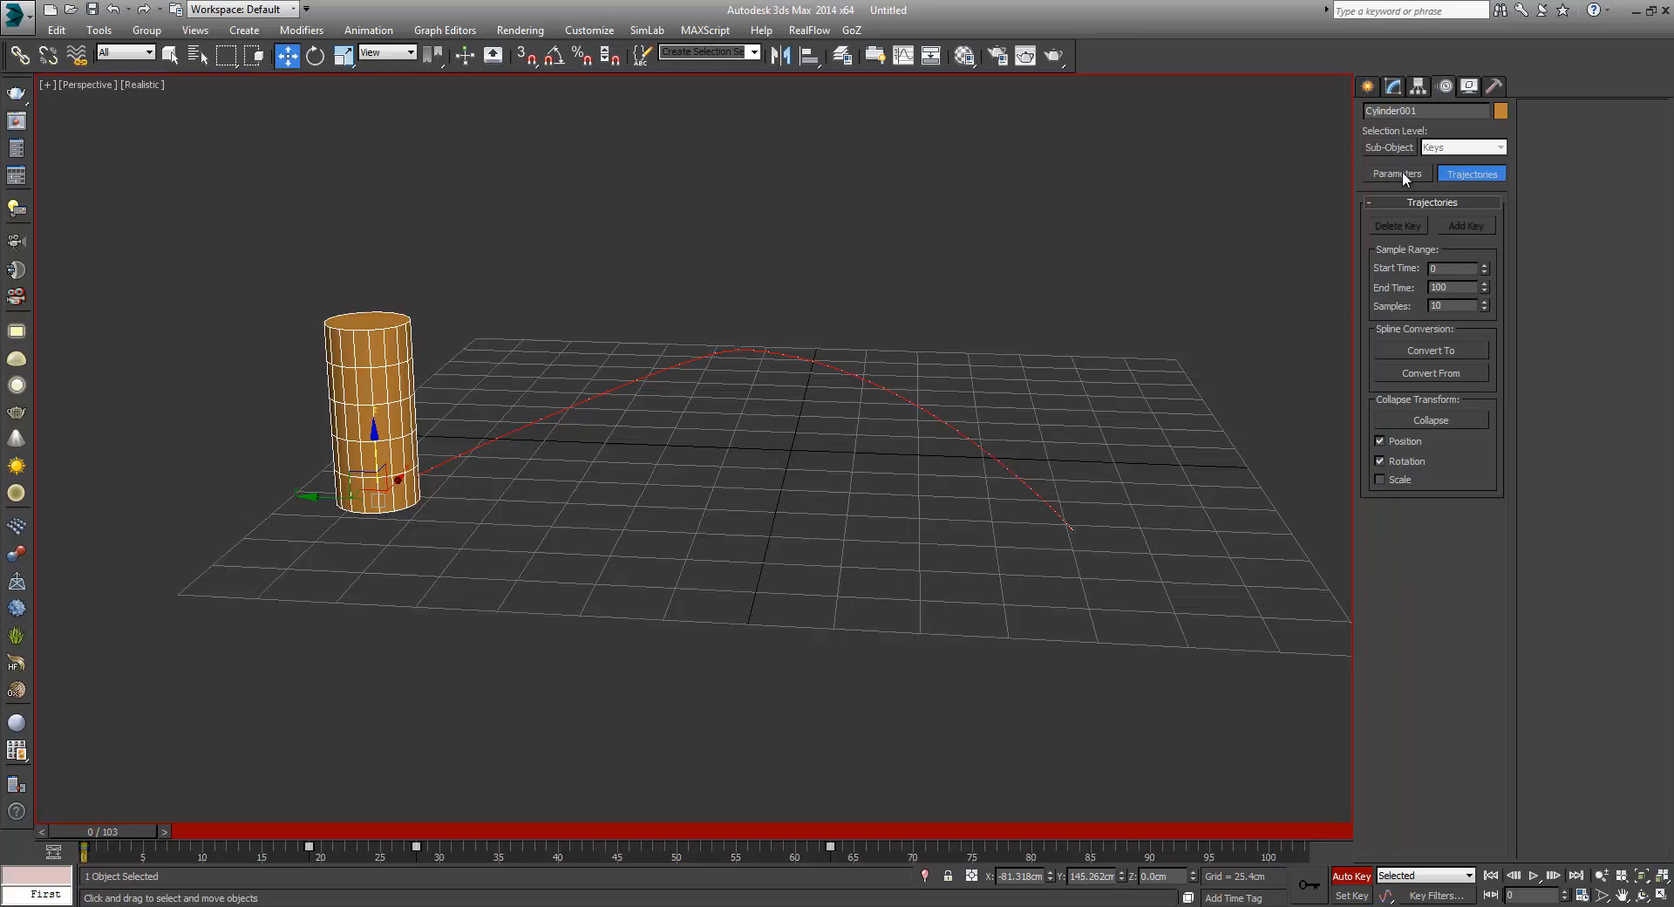
# Enable sub-object editing of the trajectory keys and scrub the animation to frame 34
pyautogui.click(1396, 147)
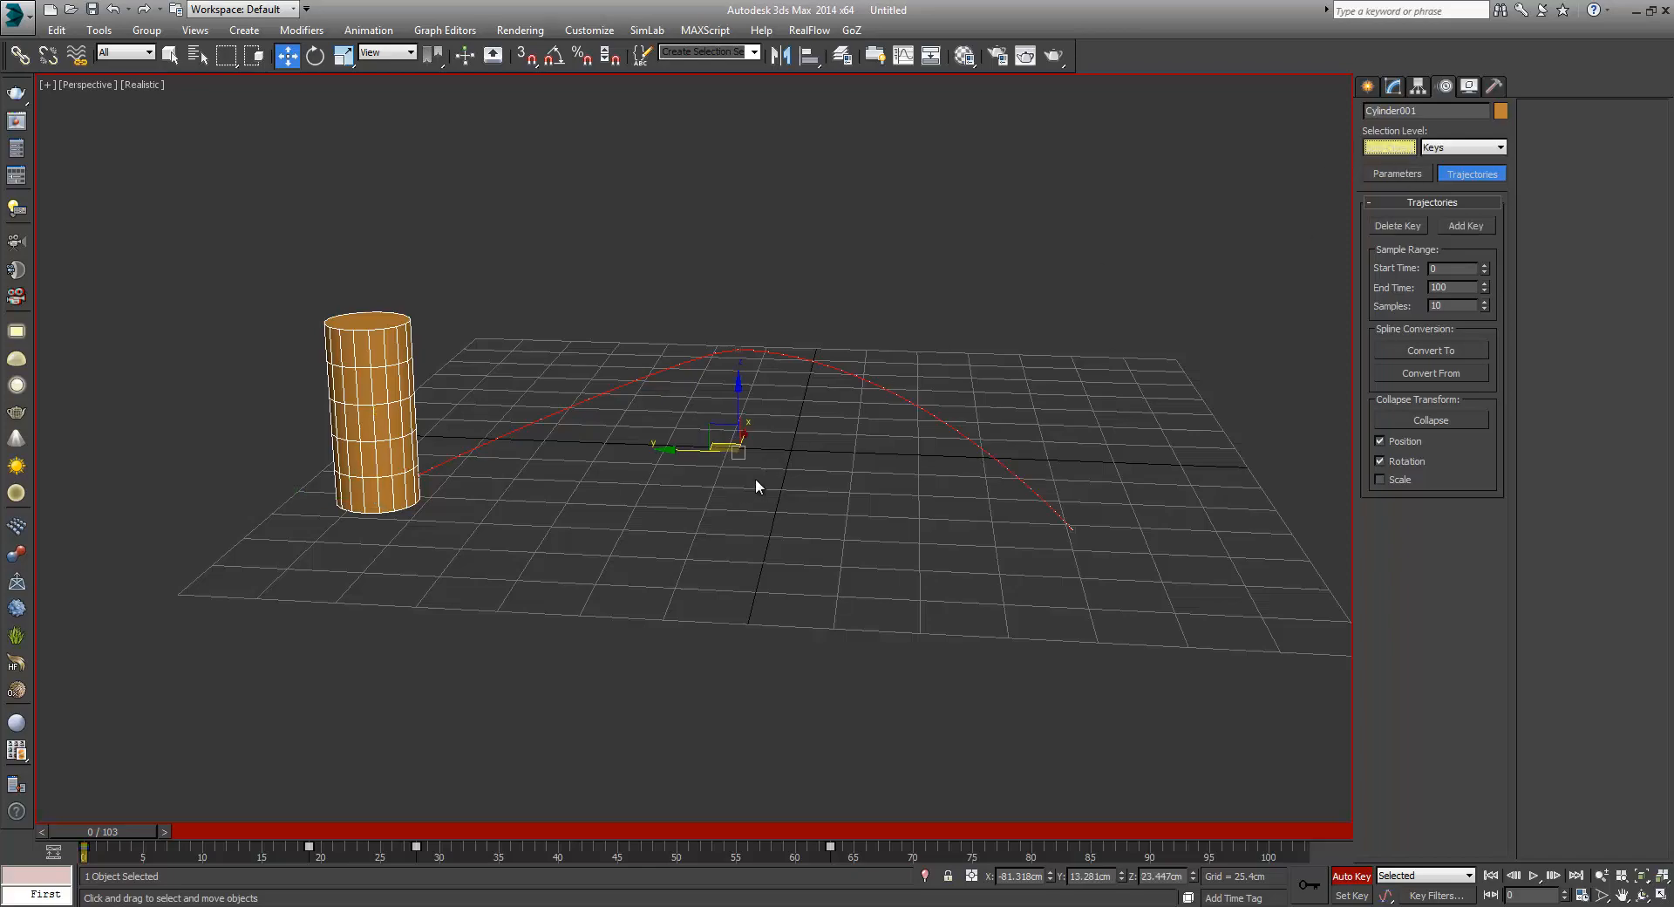
pyautogui.scroll(3, 741, 478)
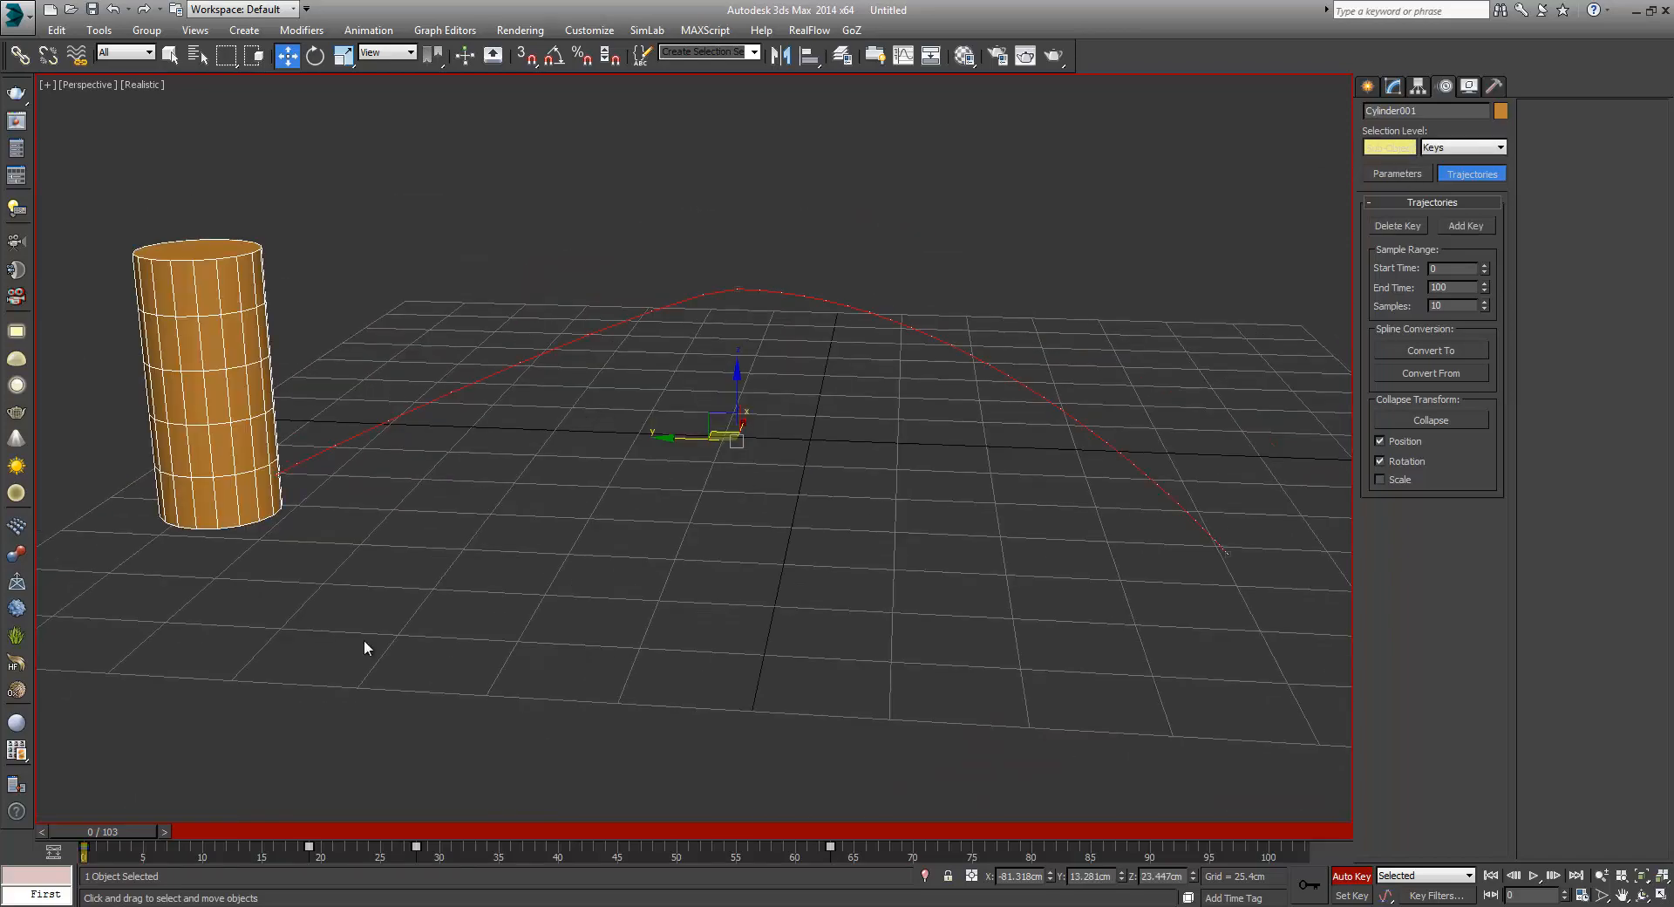
pyautogui.moveTo(112, 830); pyautogui.dragTo(505, 813)
pyautogui.press('w')
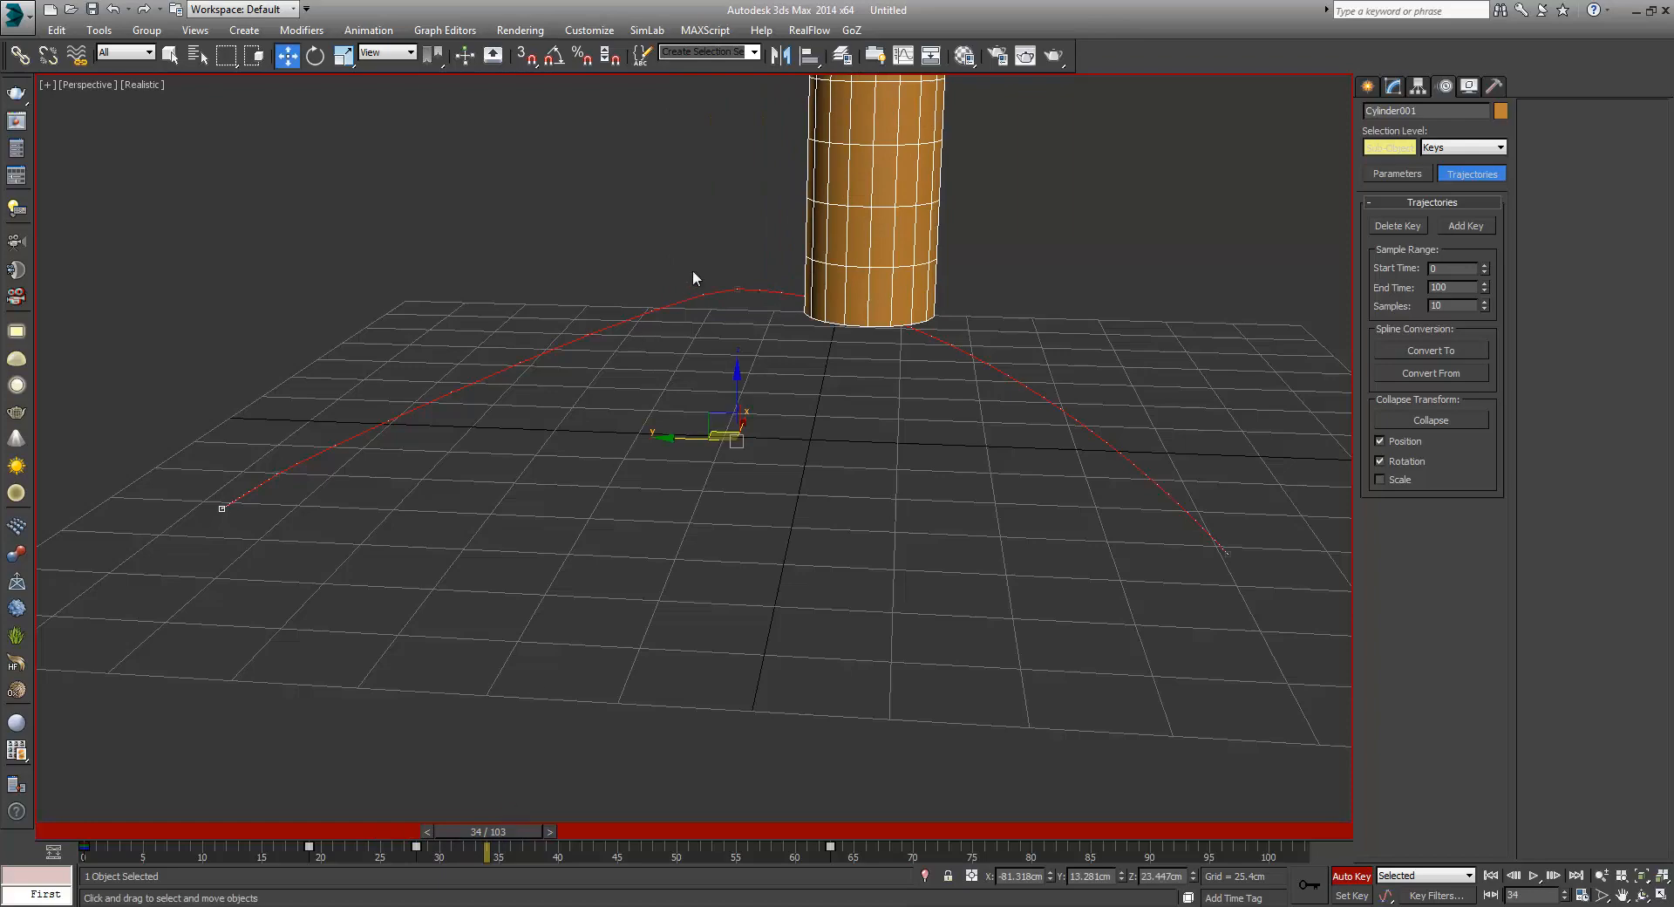
# Select the key at the trajectory's peak, try raising it along Z, and inspect the keys along the path
pyautogui.moveTo(757, 326); pyautogui.dragTo(757, 326)
pyautogui.moveTo(737, 229)
pyautogui.mouseDown()
pyautogui.moveTo(691, 411)
pyautogui.moveTo(692, 506)
pyautogui.moveTo(741, 311)
pyautogui.moveTo(733, 202)
pyautogui.mouseUp()
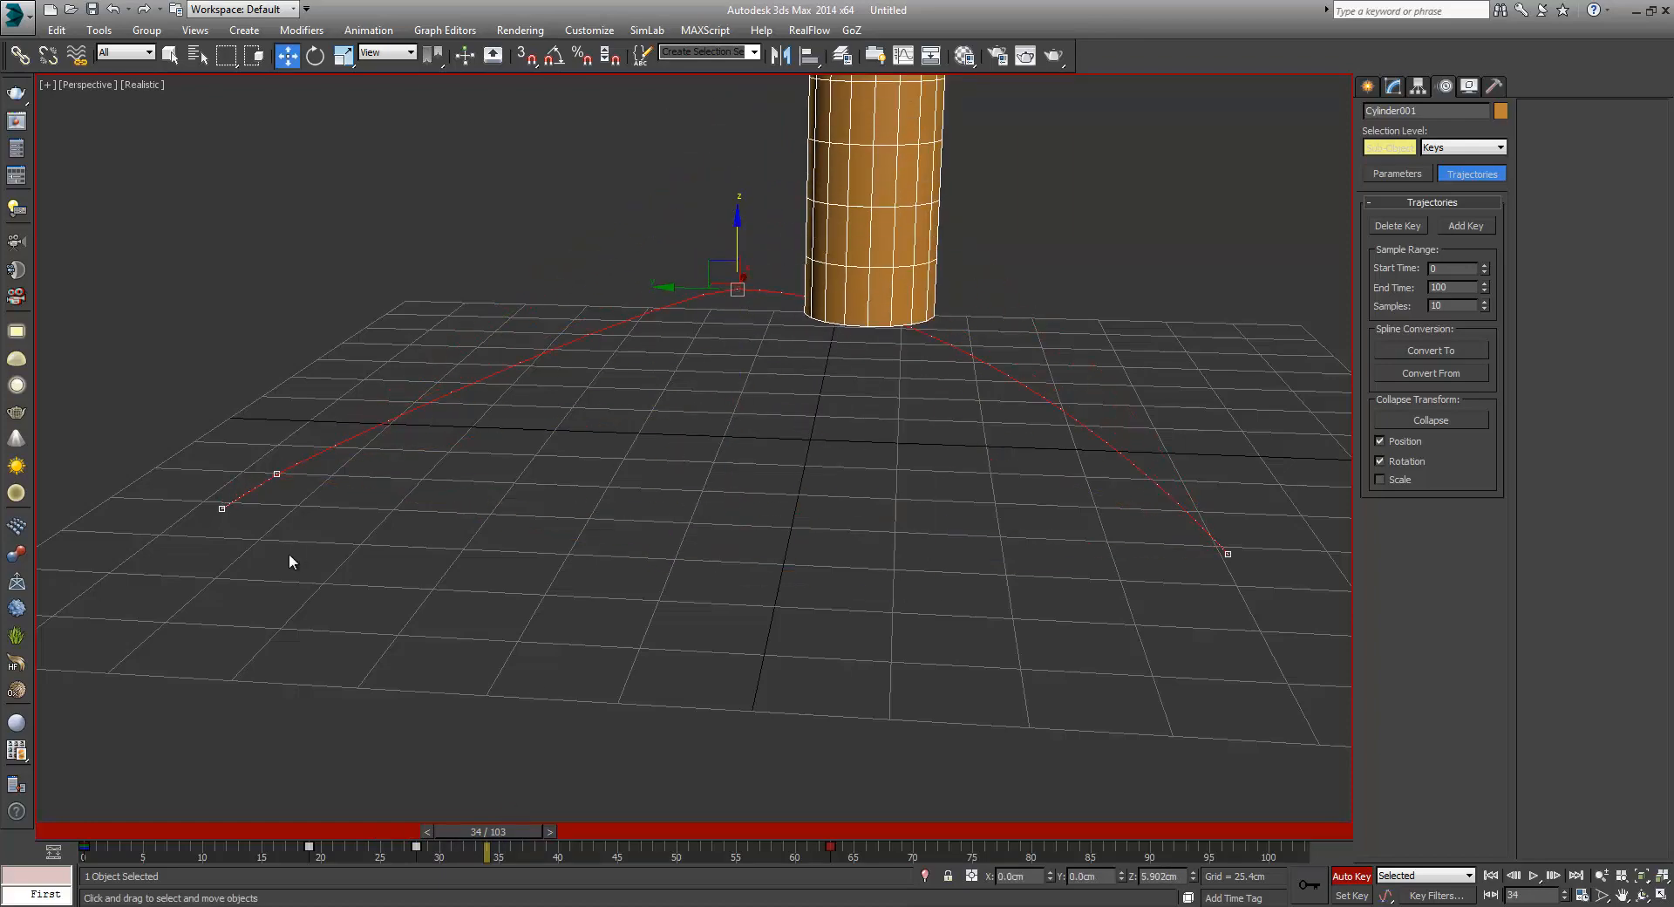
pyautogui.moveTo(271, 505); pyautogui.dragTo(430, 512, button='middle')
pyautogui.scroll(5, 428, 511)
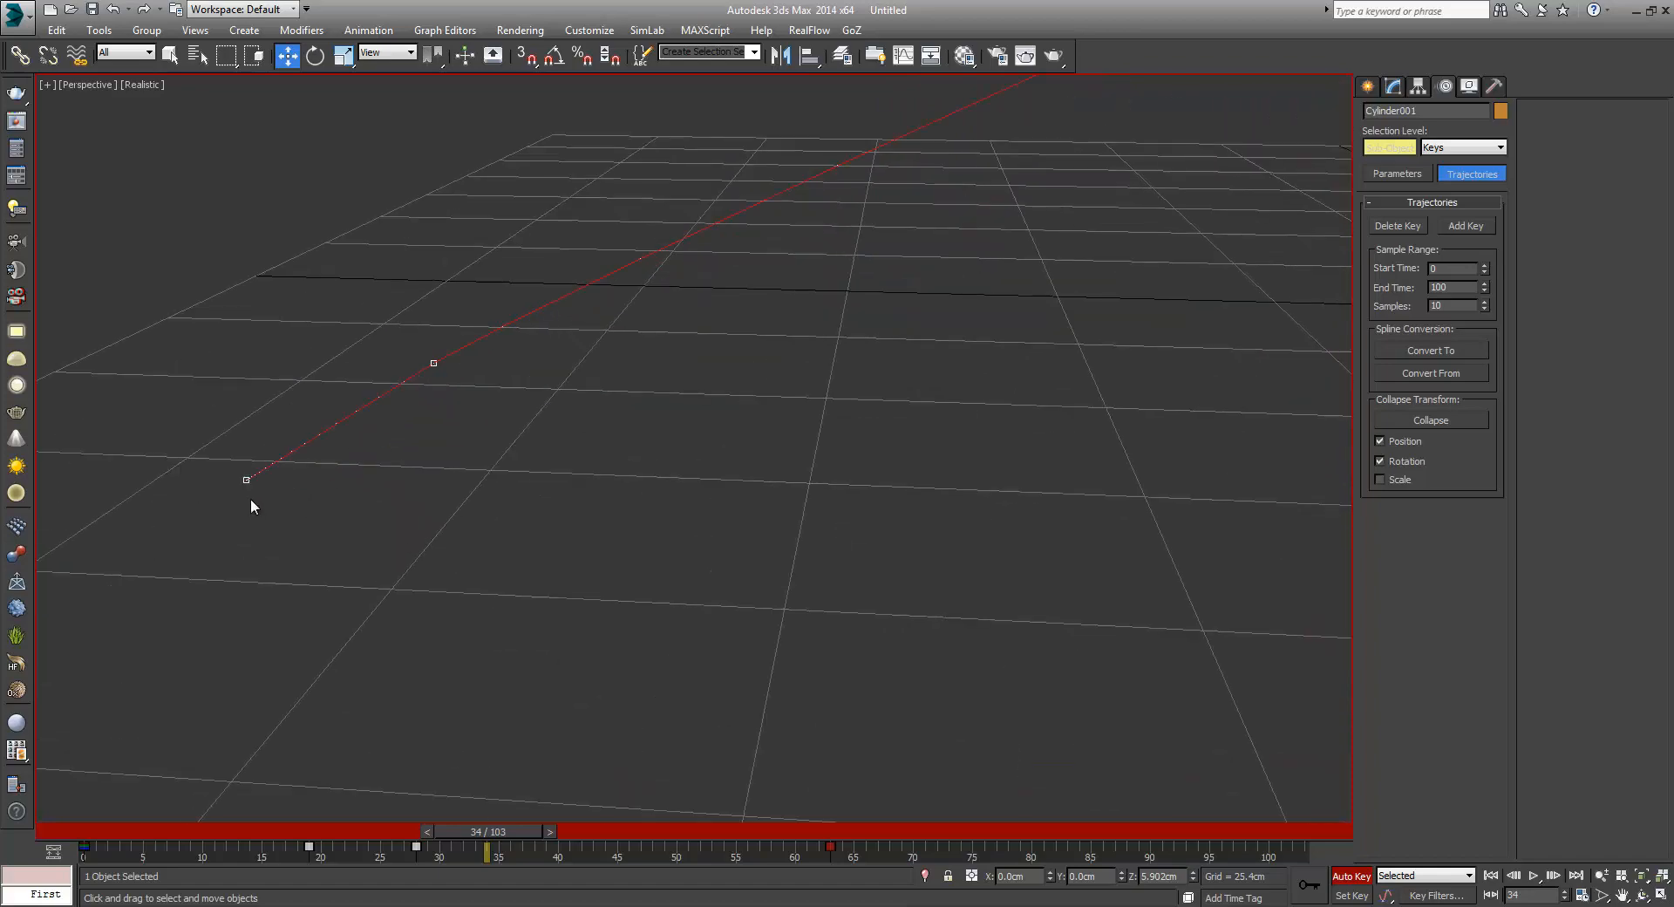
pyautogui.scroll(-6, 647, 614)
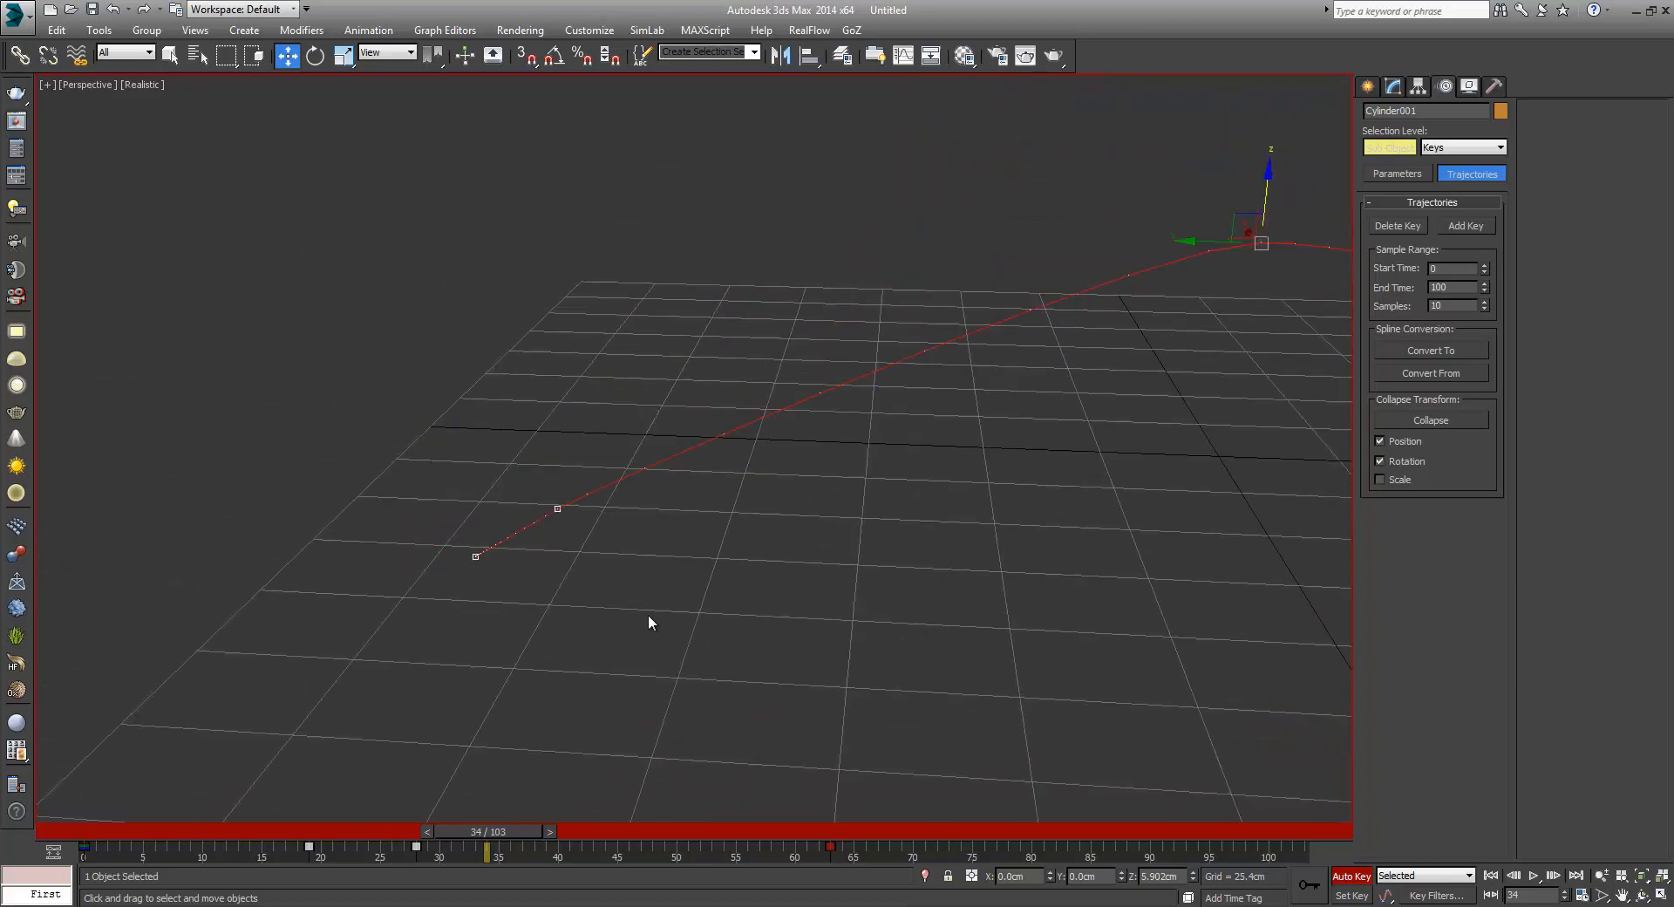
pyautogui.moveTo(986, 628); pyautogui.dragTo(581, 568, button='middle')
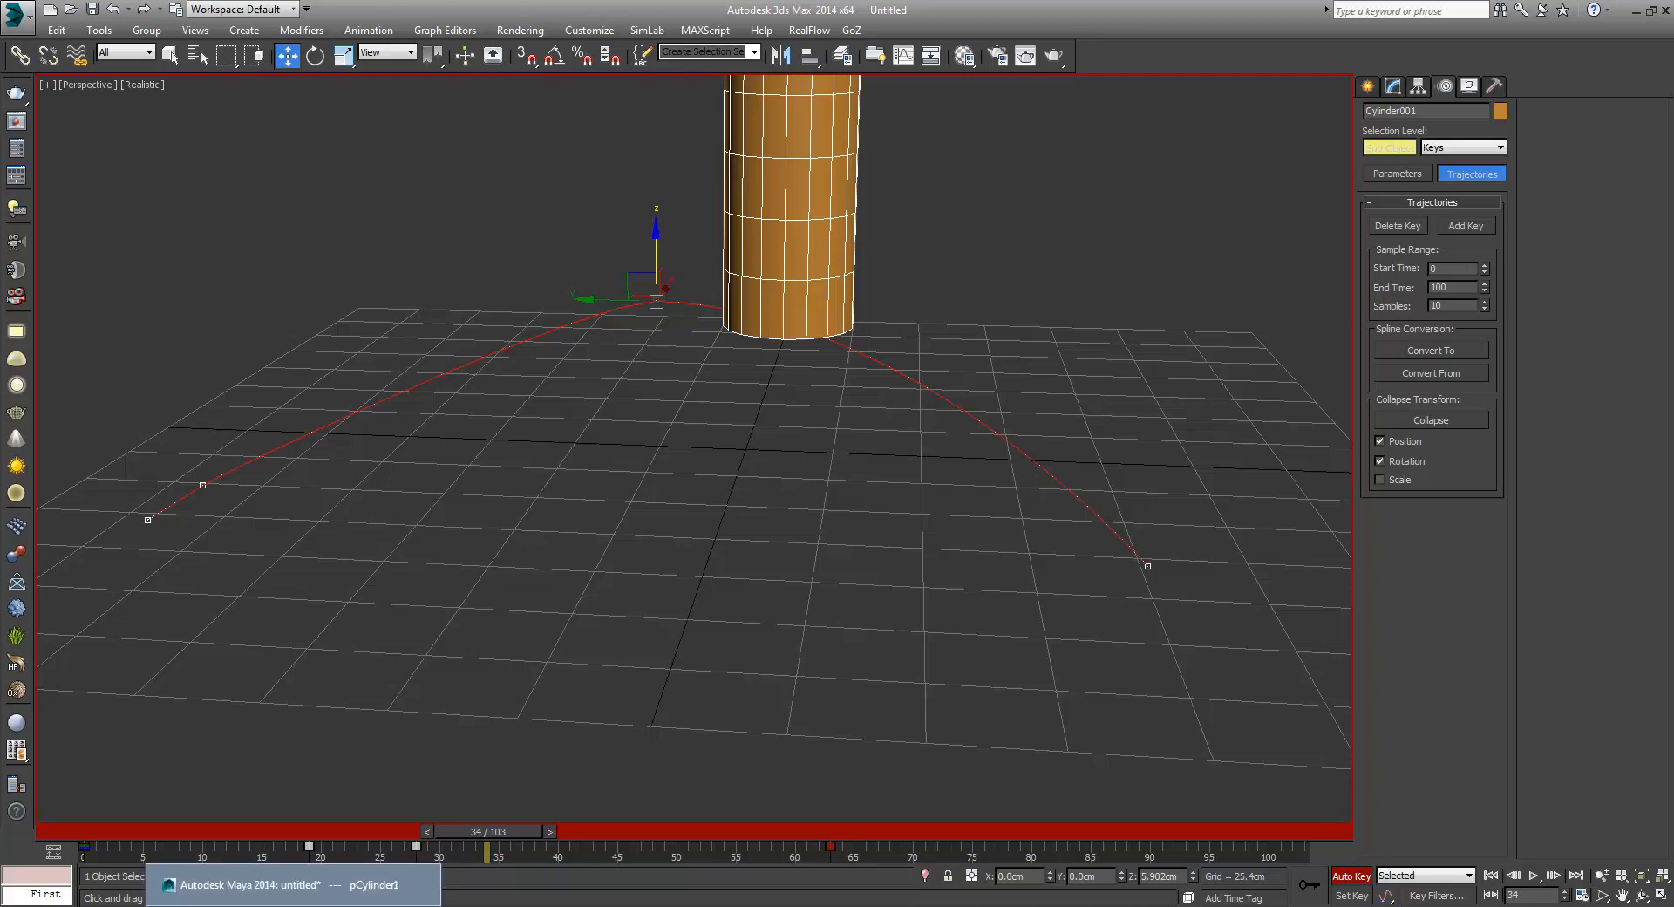
# Switch to Maya, open the Outliner clear of the cylinder, and review the Create Editable Motion Trail command
pyautogui.click(294, 901)
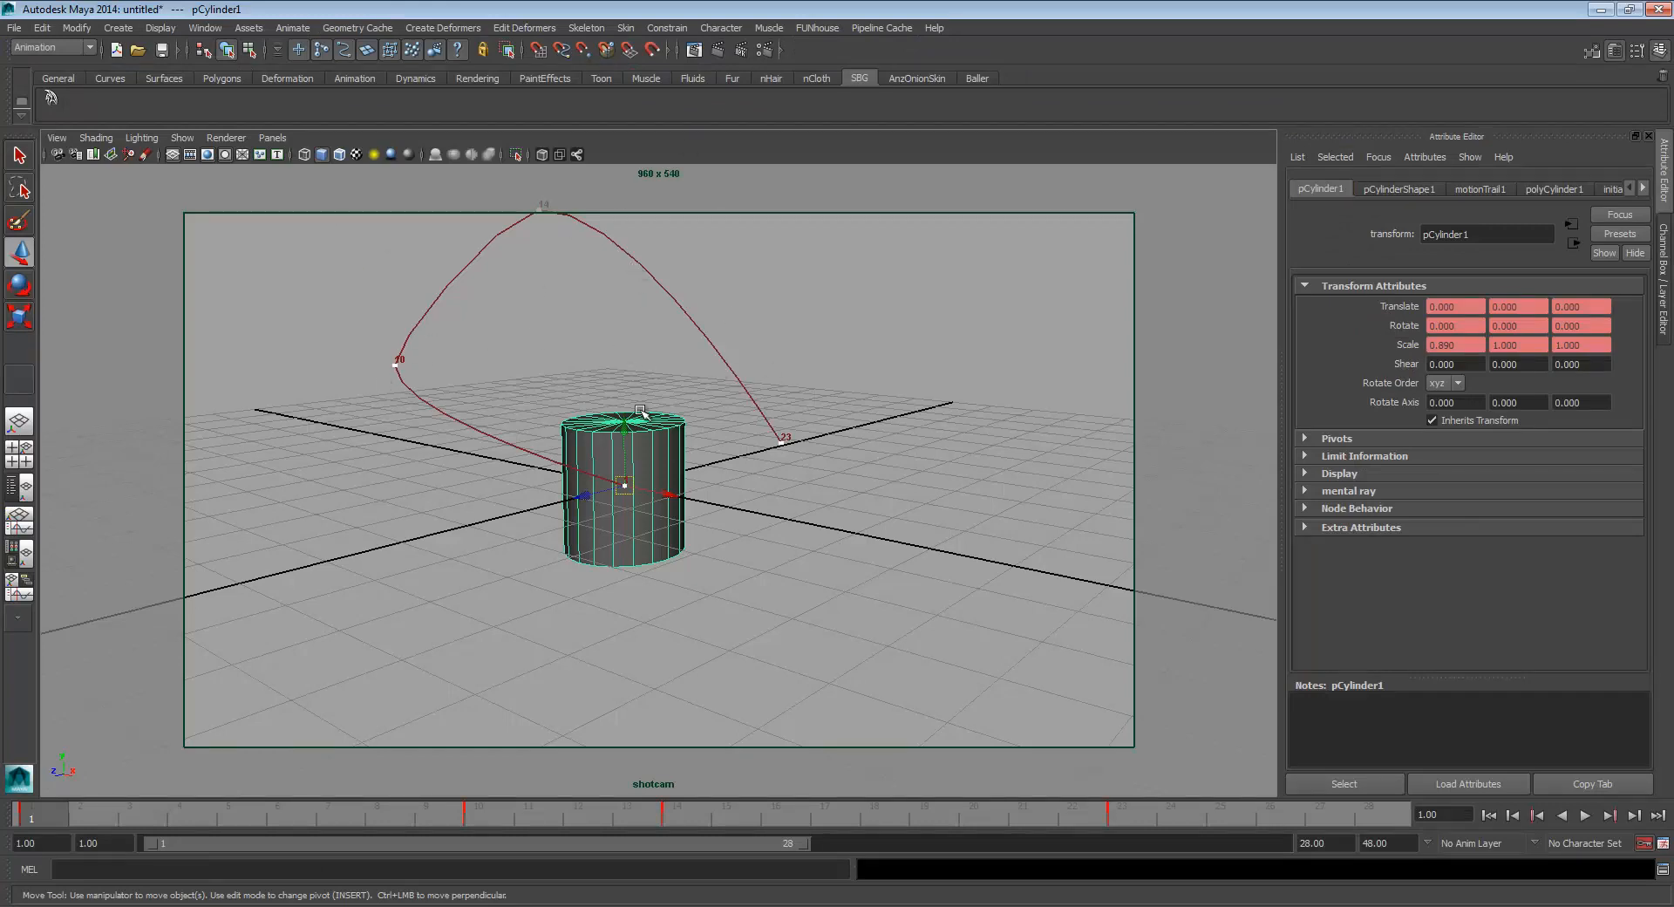
pyautogui.hotkey('shift', 'o')
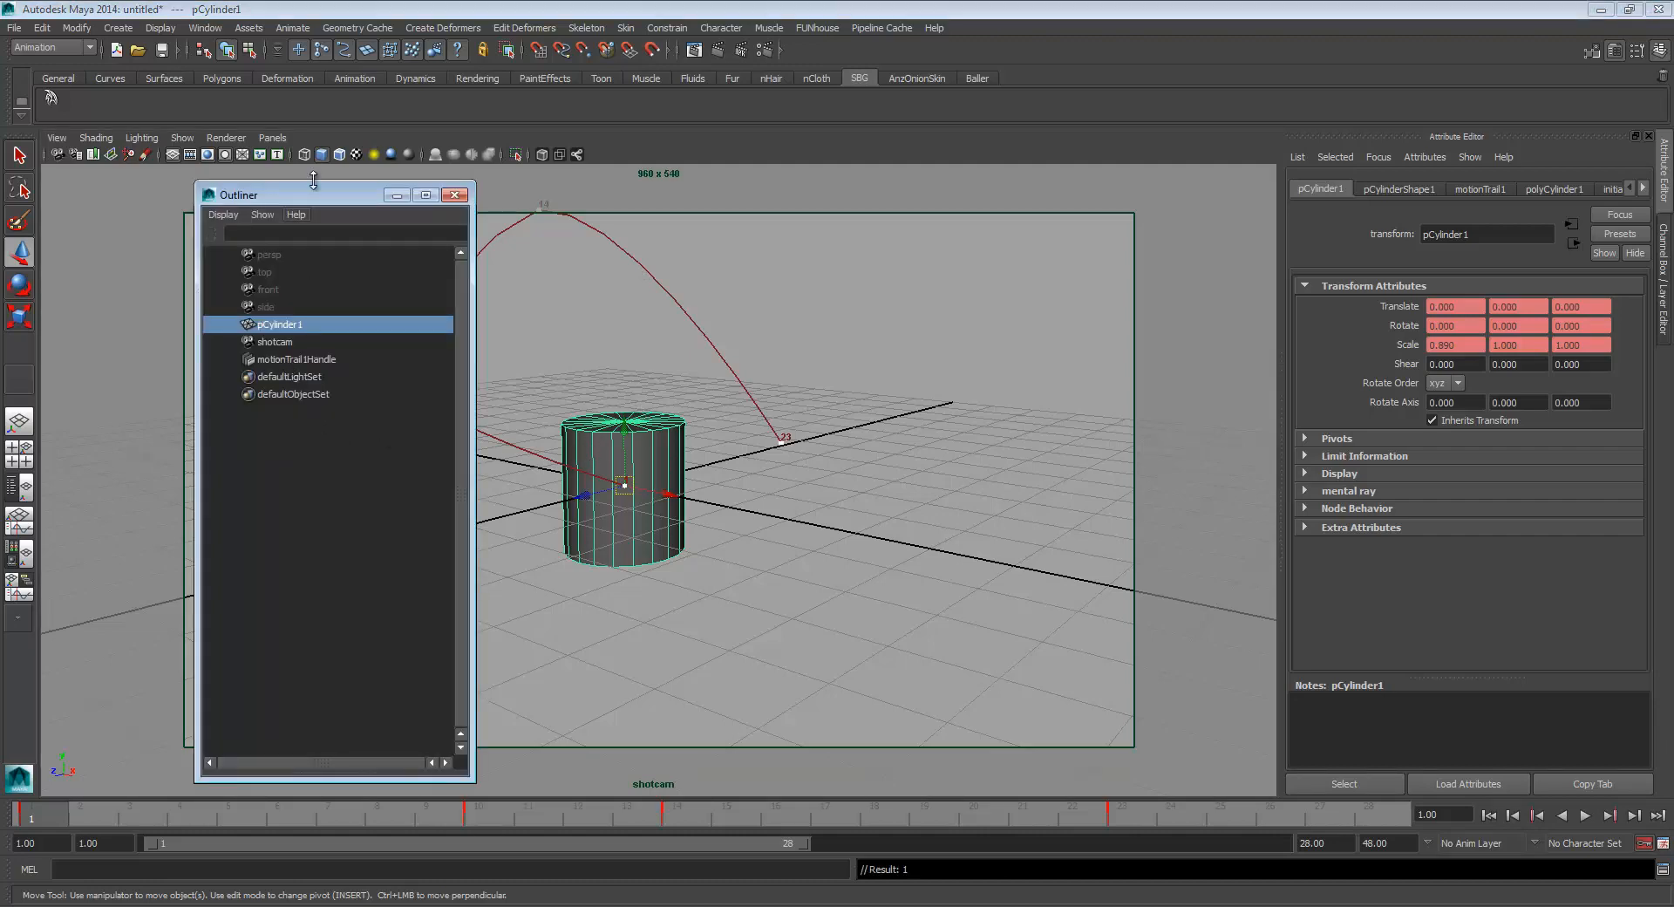
pyautogui.moveTo(311, 200); pyautogui.dragTo(1098, 120)
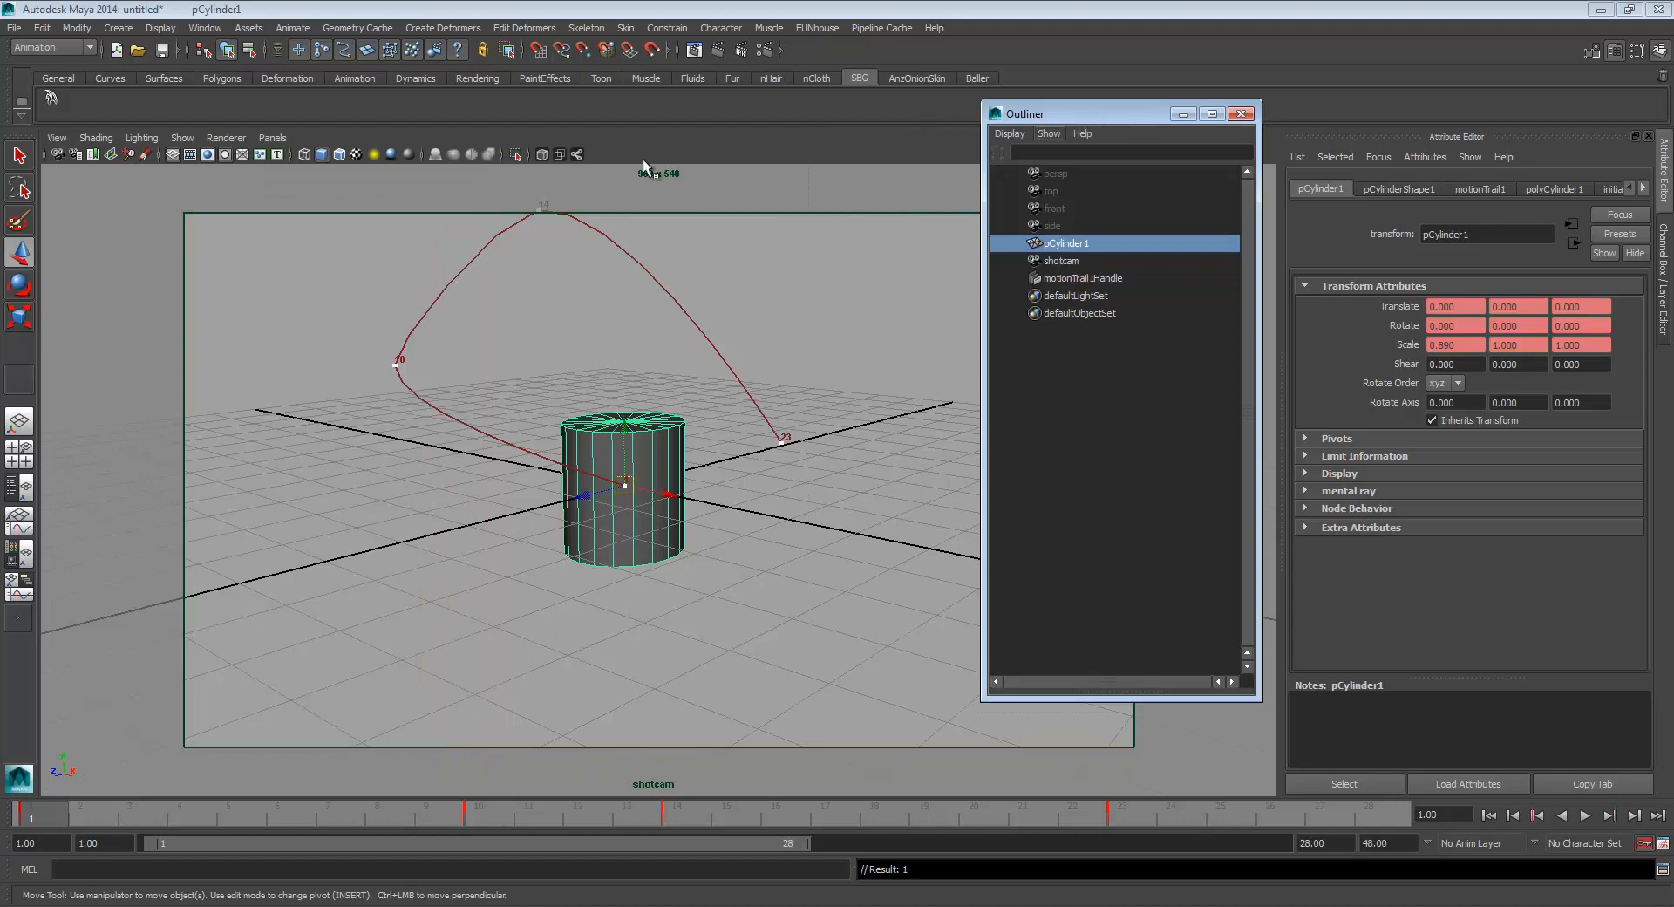
pyautogui.click(293, 28)
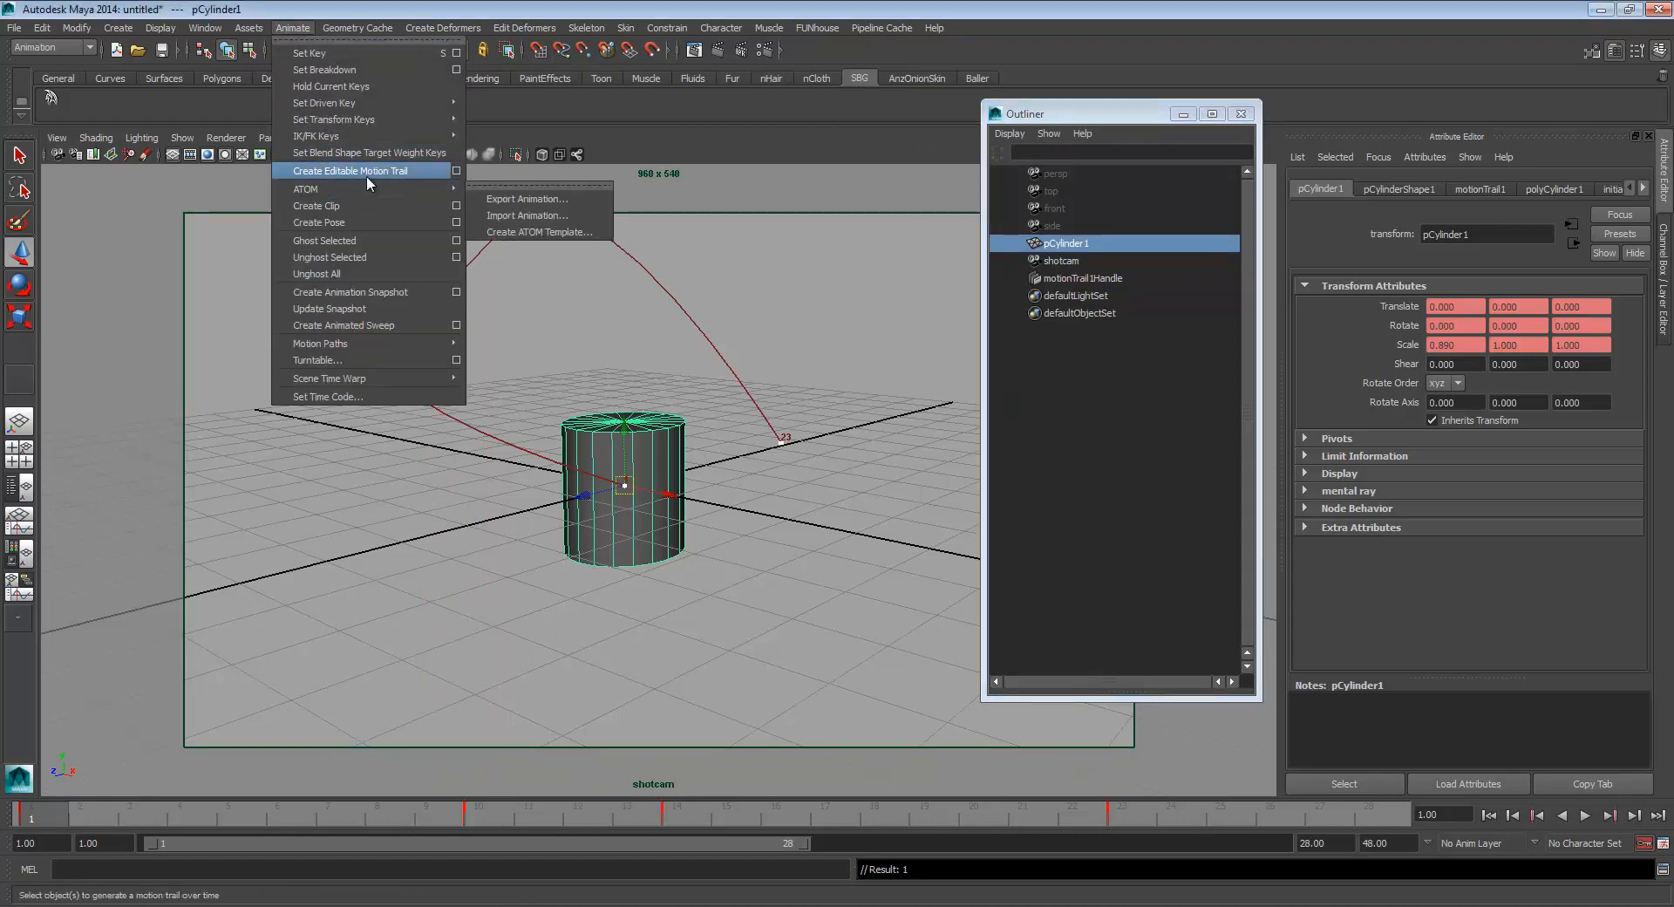
pyautogui.click(1078, 118)
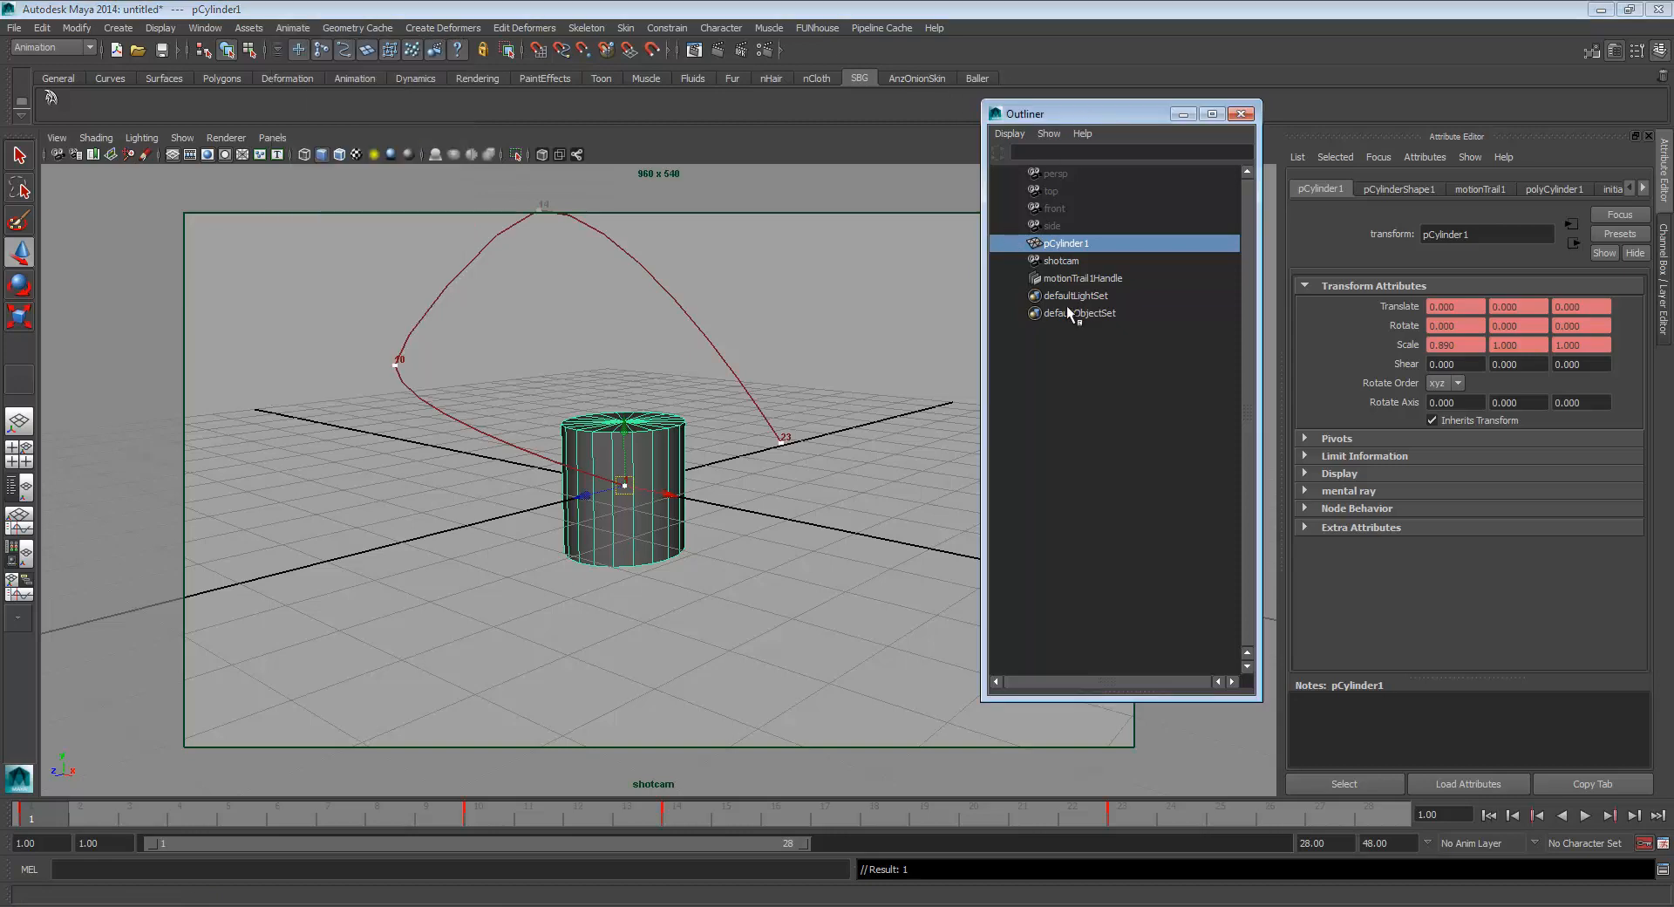
# Delete motionTrail1Handle to remove the cylinder's motion trail from the scene, and close the Outliner
pyautogui.click(1069, 279)
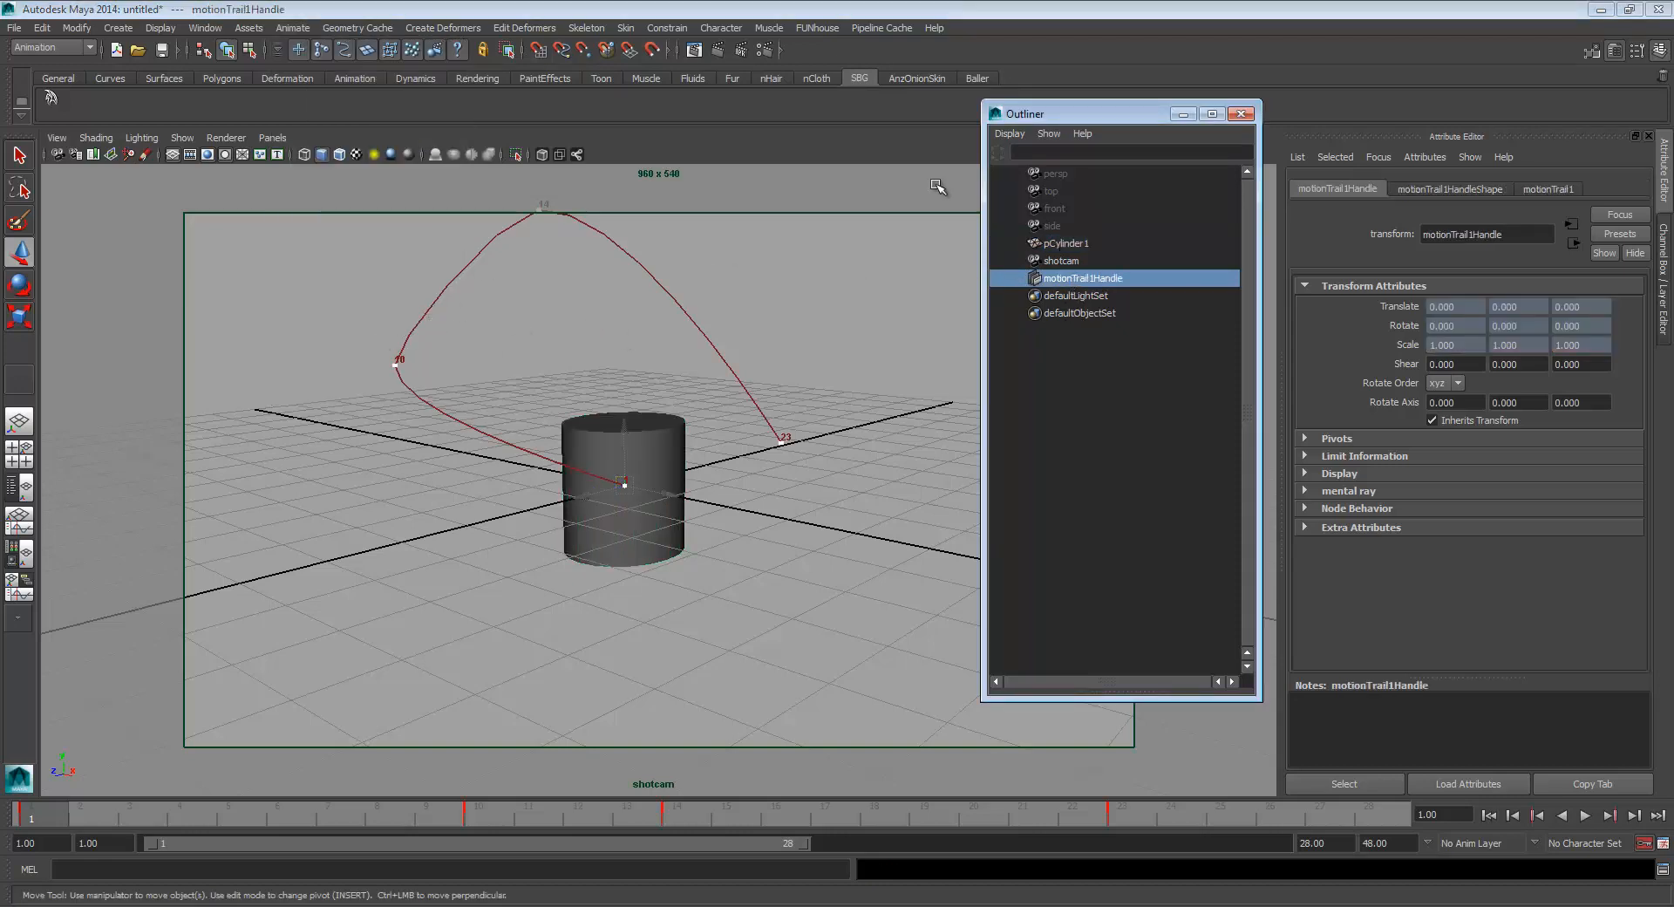
pyautogui.press('Delete')
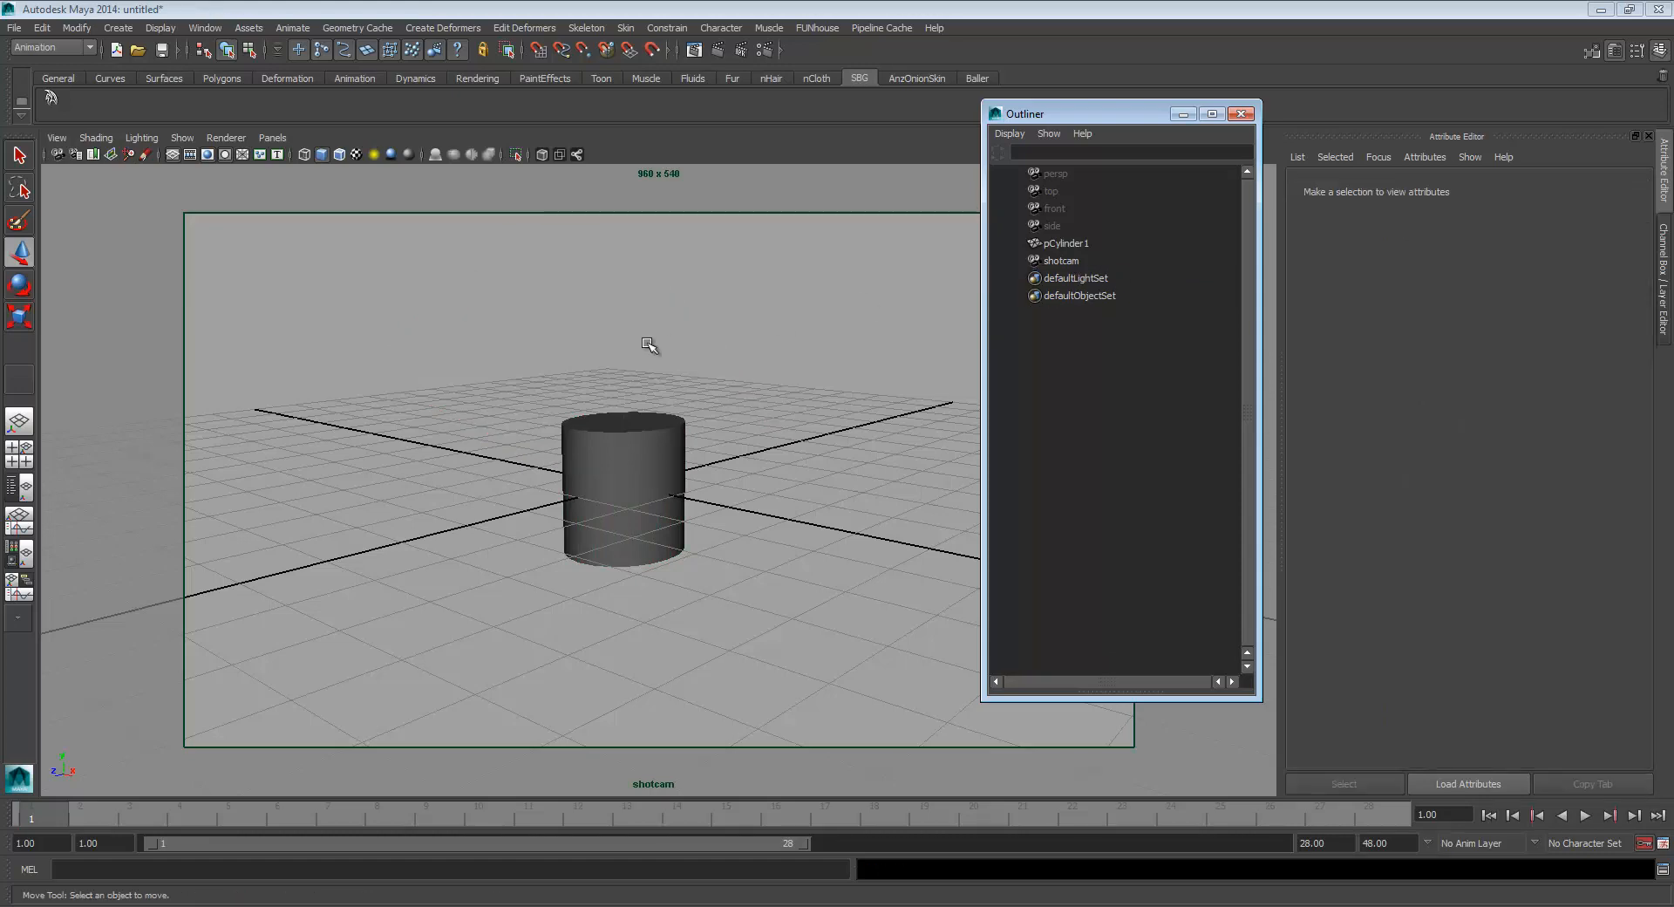
pyautogui.click(1241, 114)
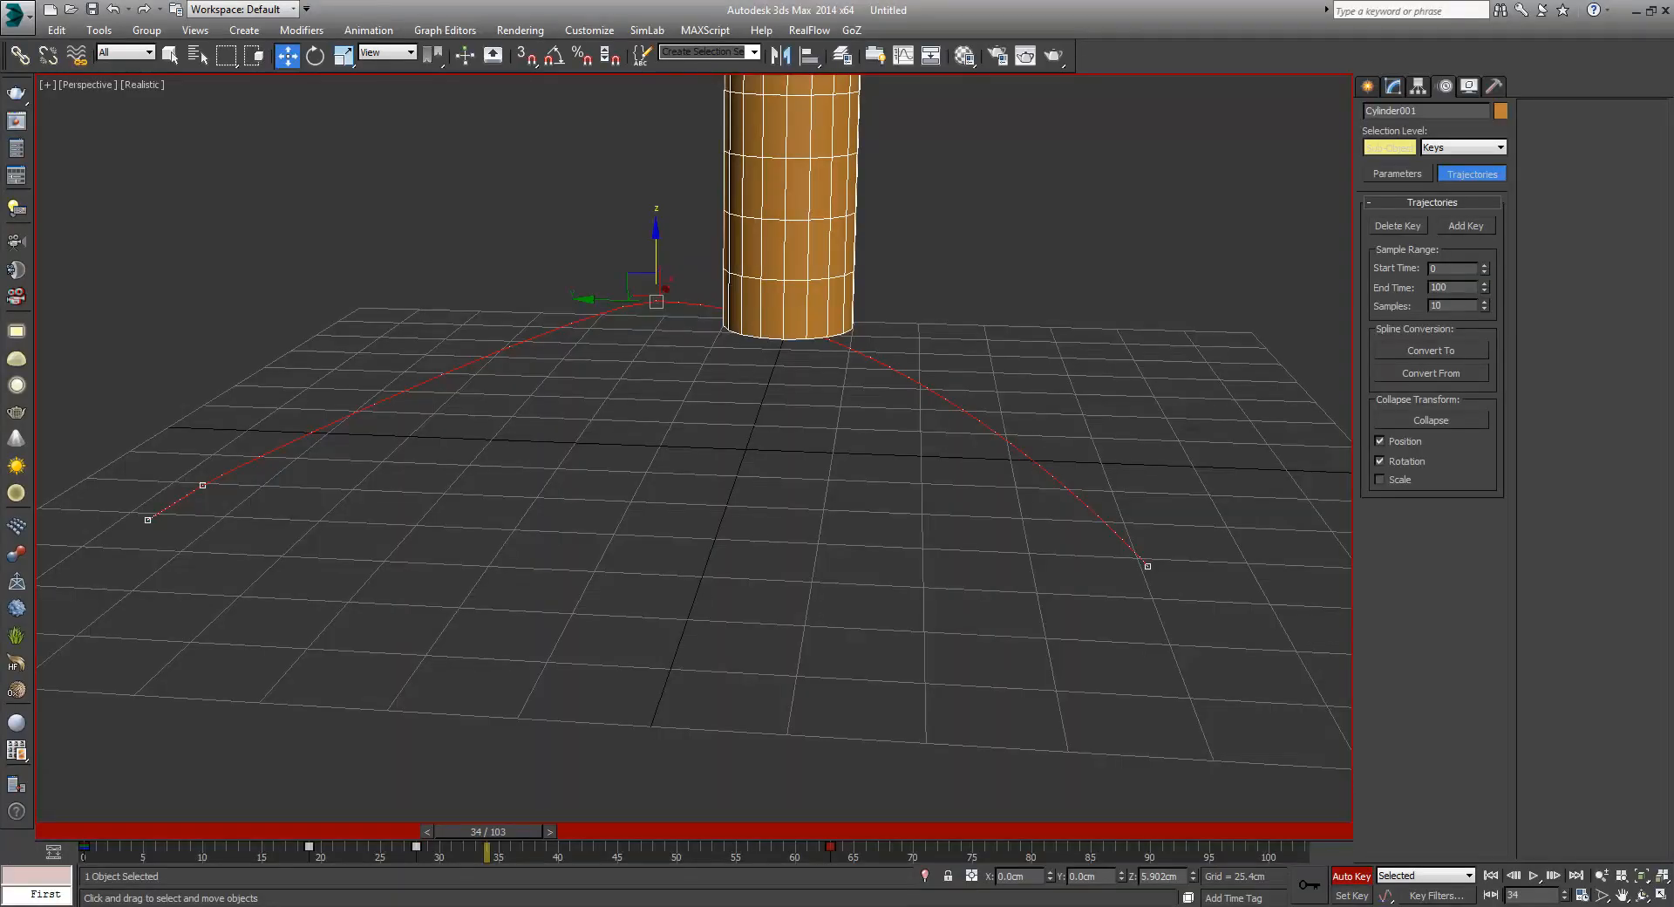
# Switch from 3ds Max back to the Maya scene
pyautogui.moveTo(293, 906)
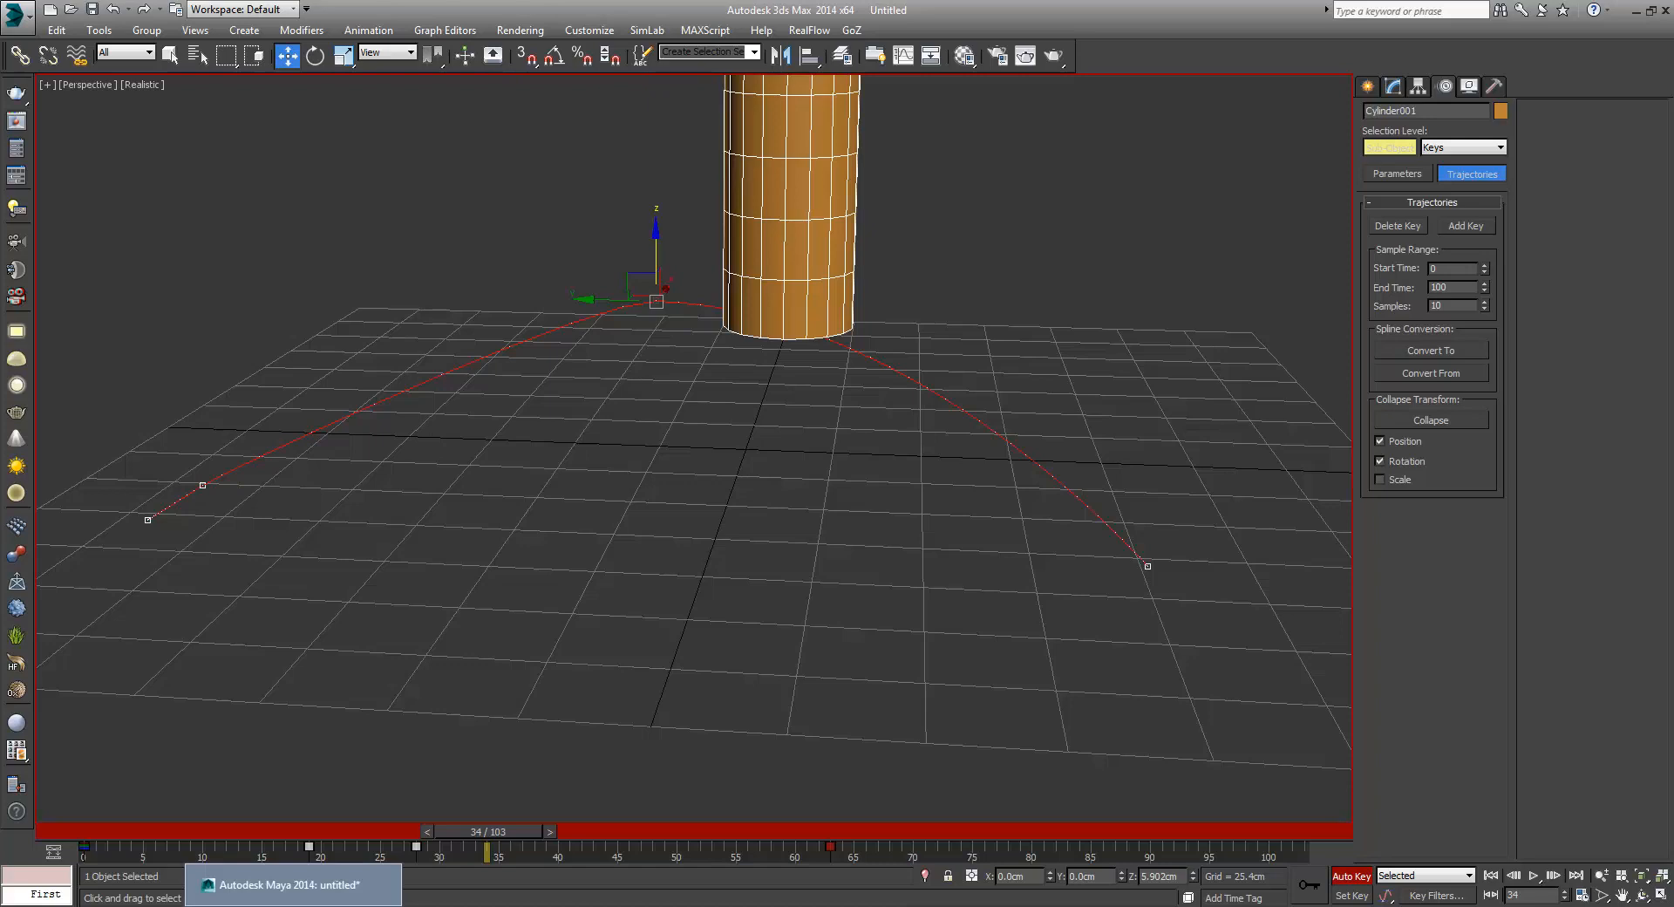